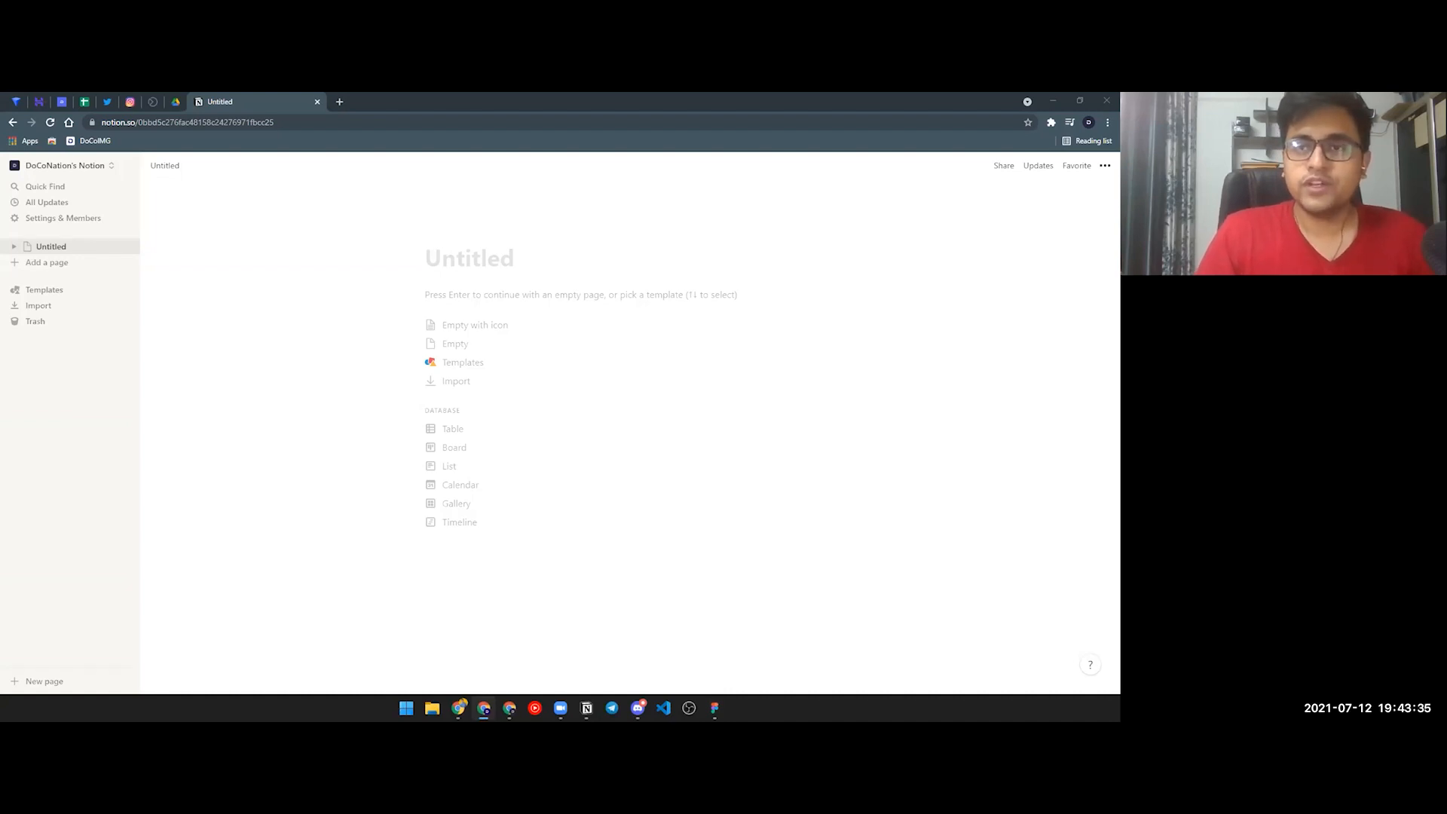
Step: Switch to the Notion desktop app to view the personal home page, and return to the browser
{"action": "key", "text": "alt+Tab"}
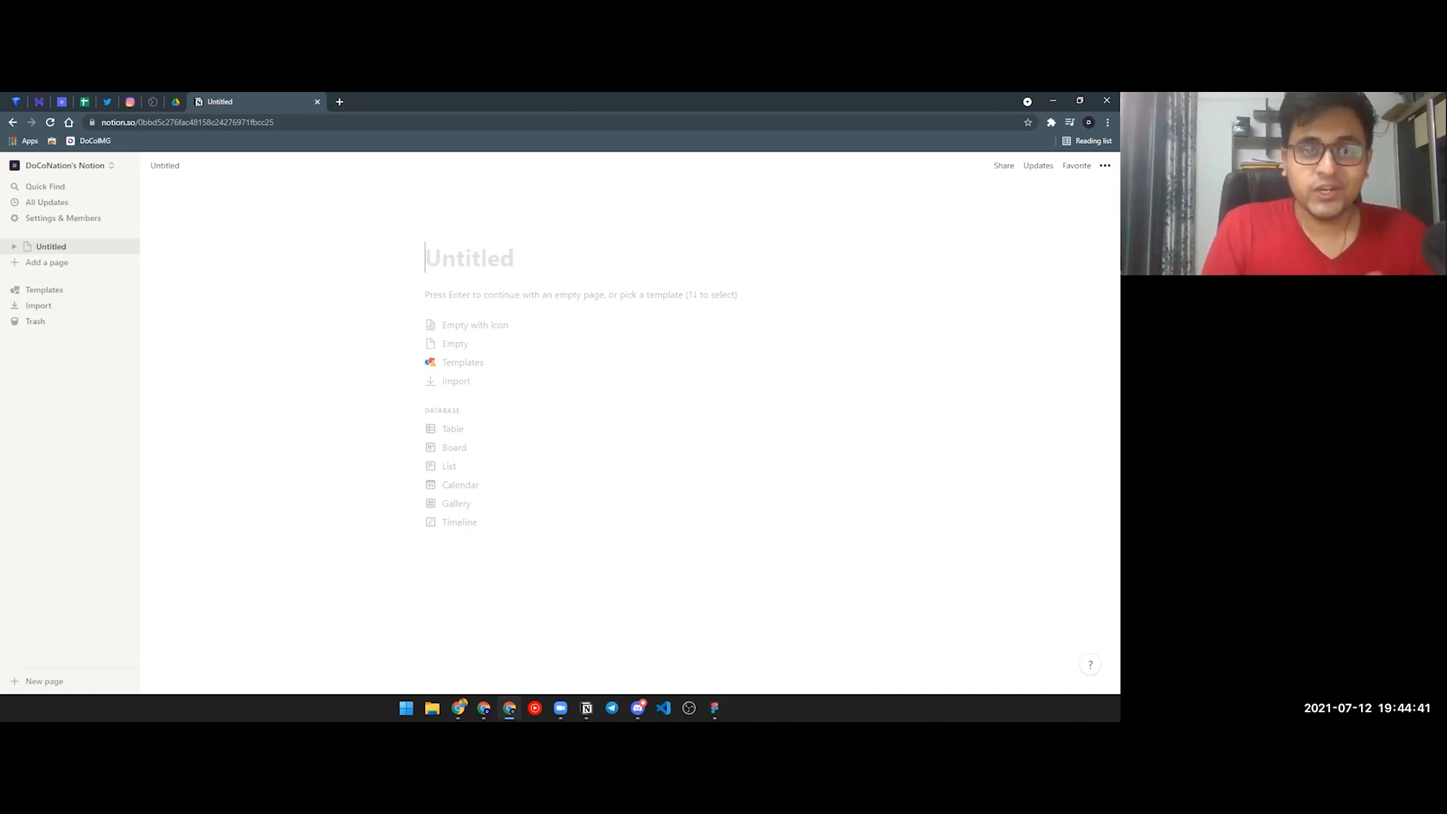
{"action": "key", "text": "alt+Tab"}
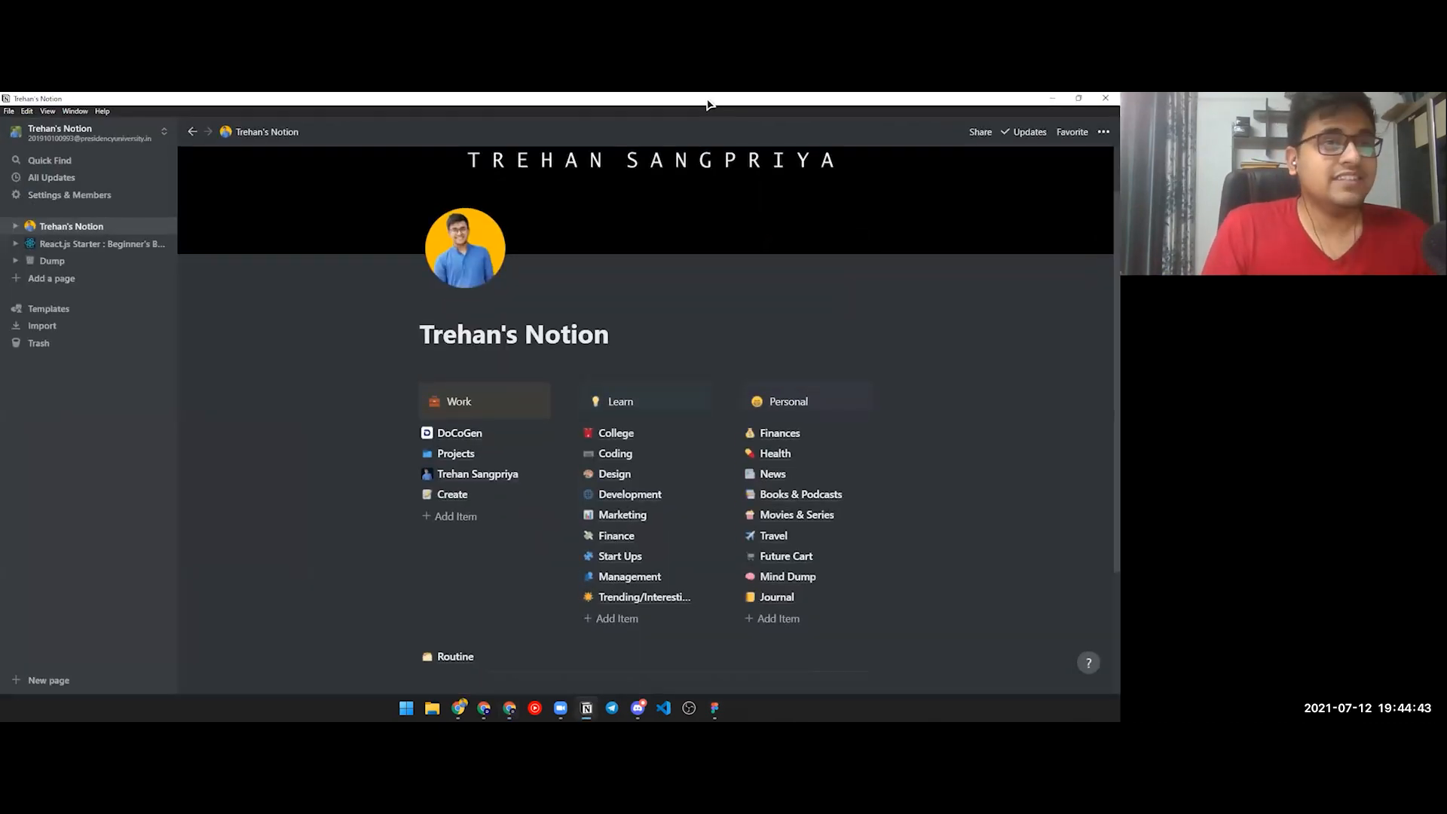
{"action": "key", "text": "alt+Tab"}
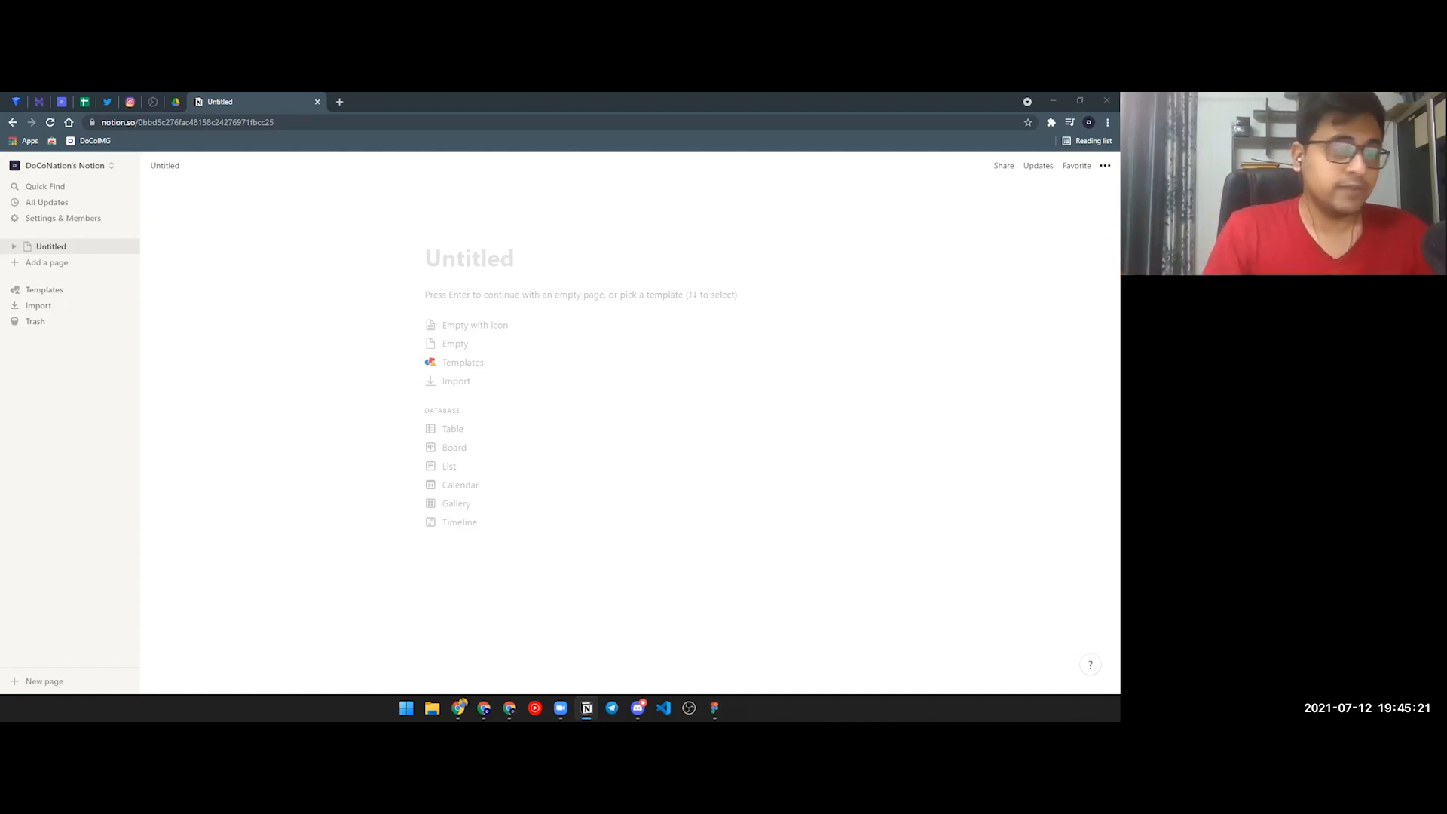
Step: Switch from the DoCoNation's Notion workspace to the DoCoNation workspace
{"action": "left_click", "coordinate": [62, 165]}
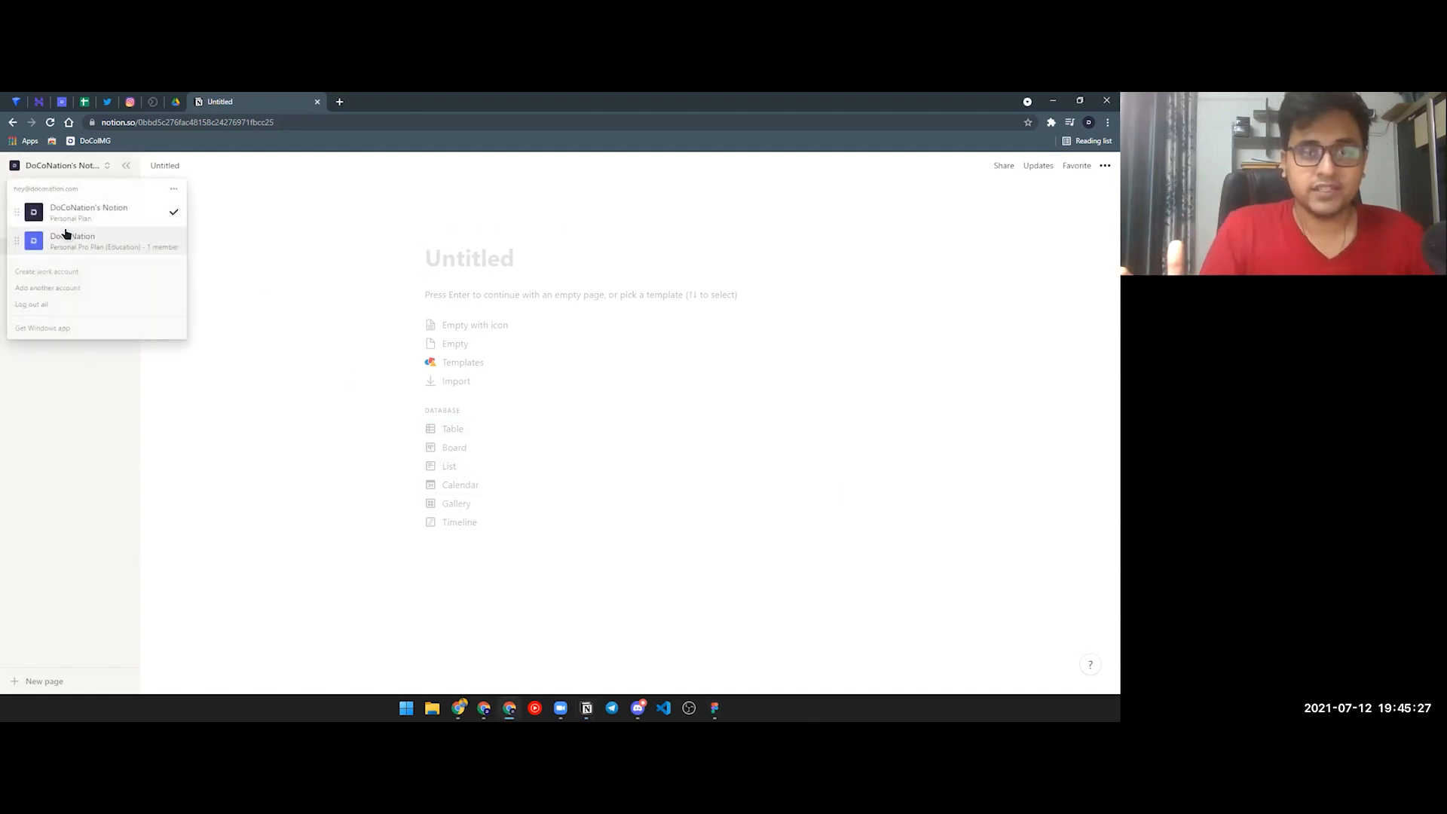
{"action": "left_click", "coordinate": [63, 214]}
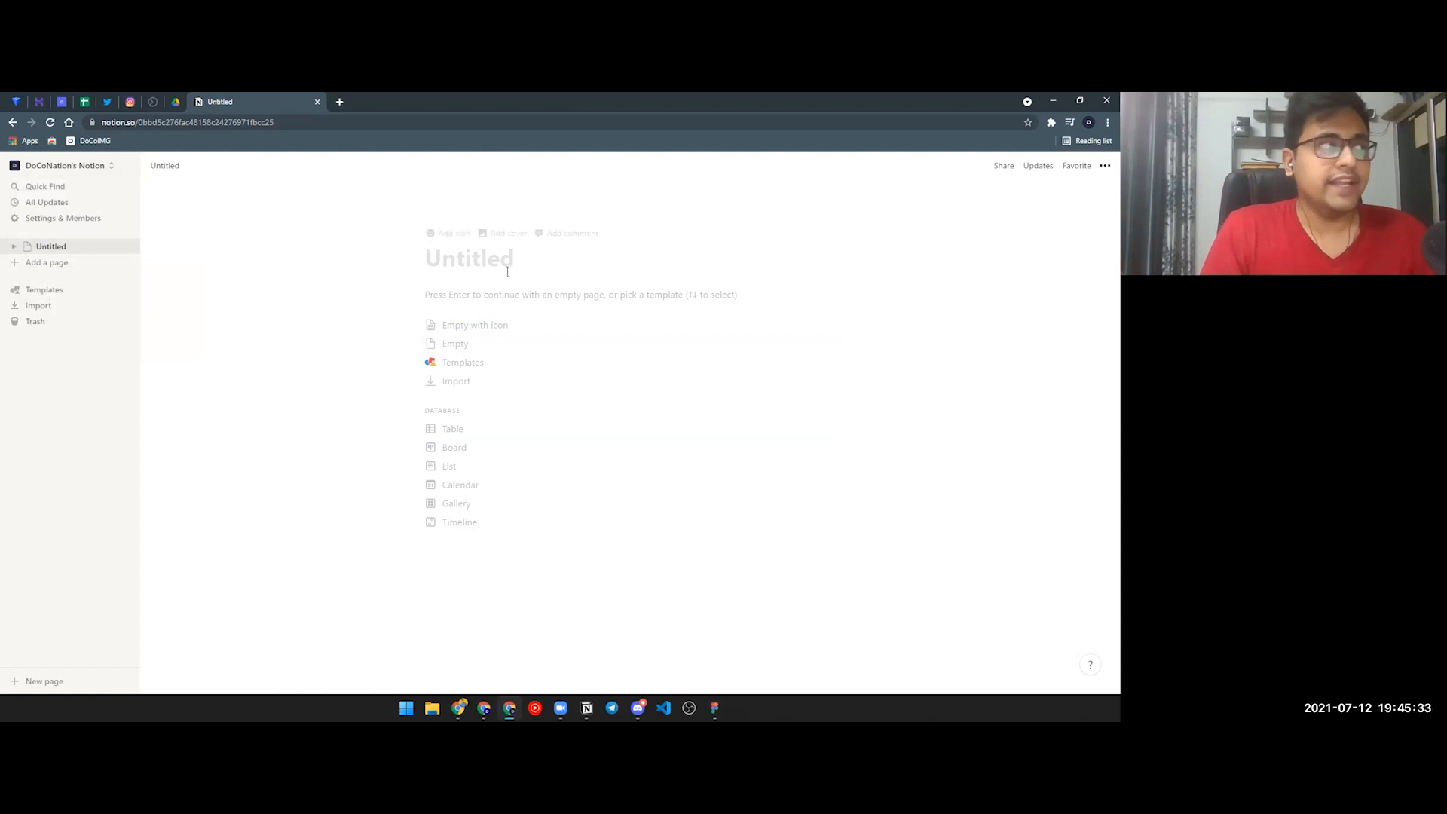
{"action": "left_click", "coordinate": [83, 178]}
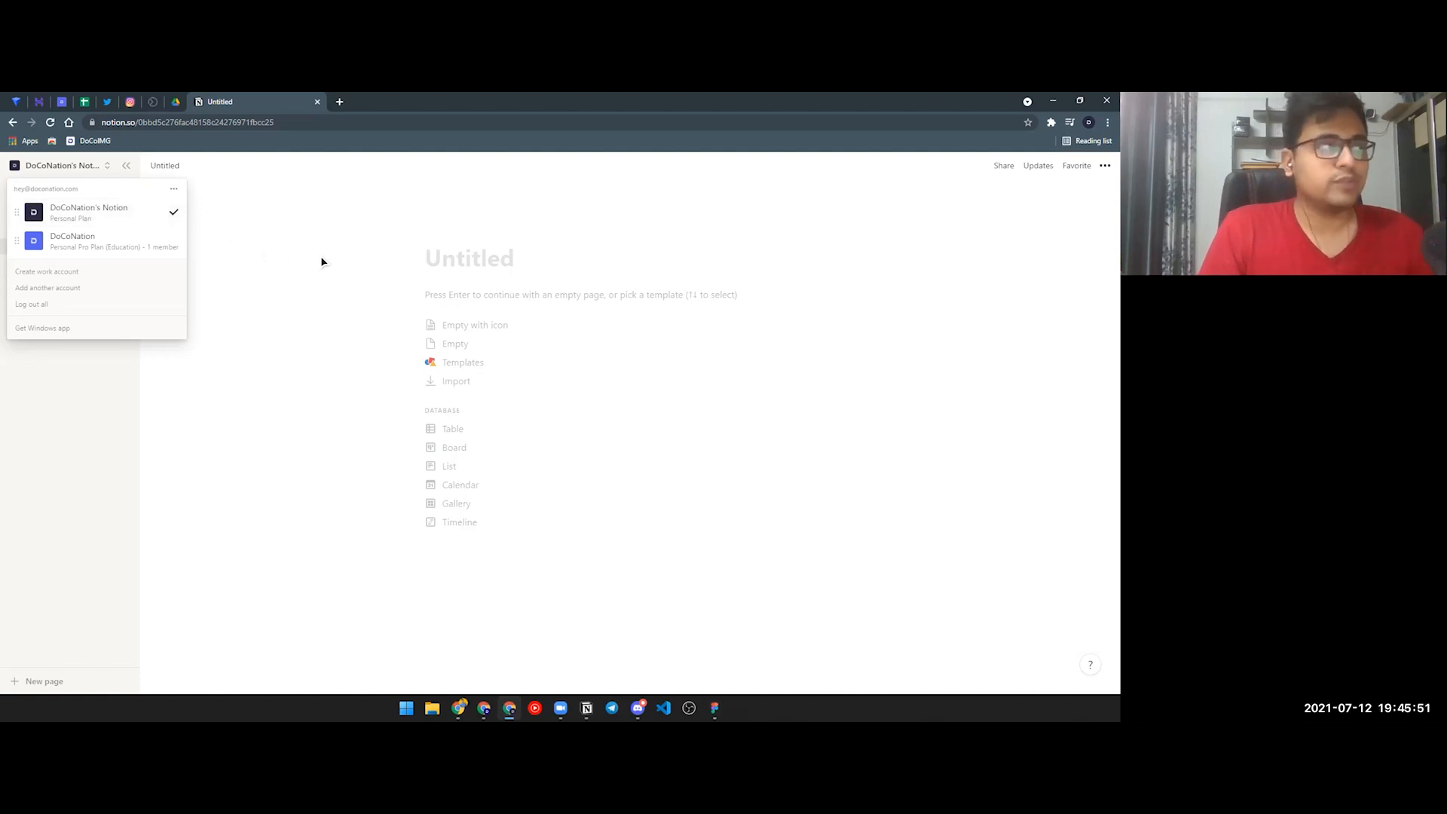
{"action": "left_click", "coordinate": [386, 257]}
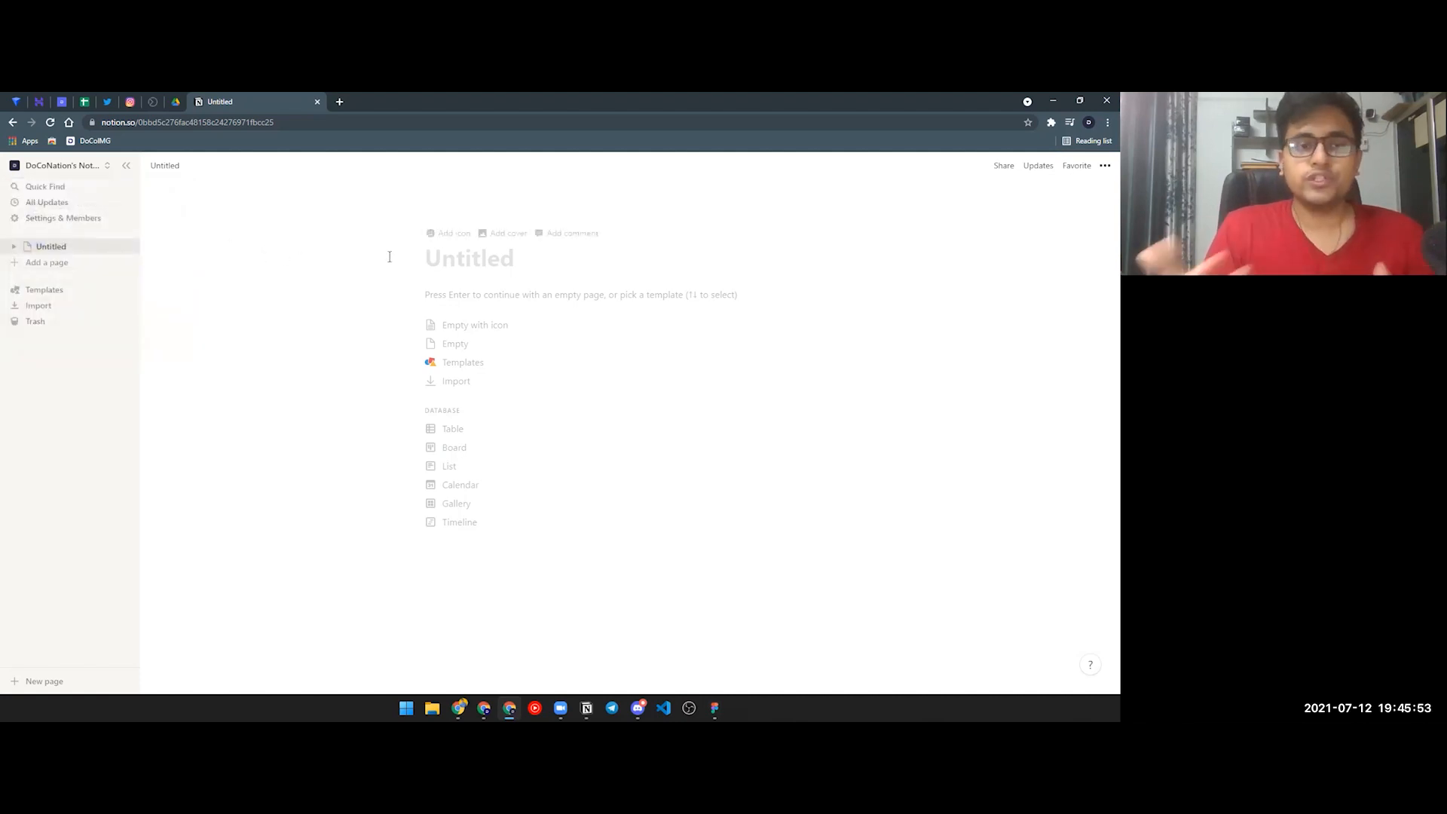
{"action": "left_click", "coordinate": [29, 170]}
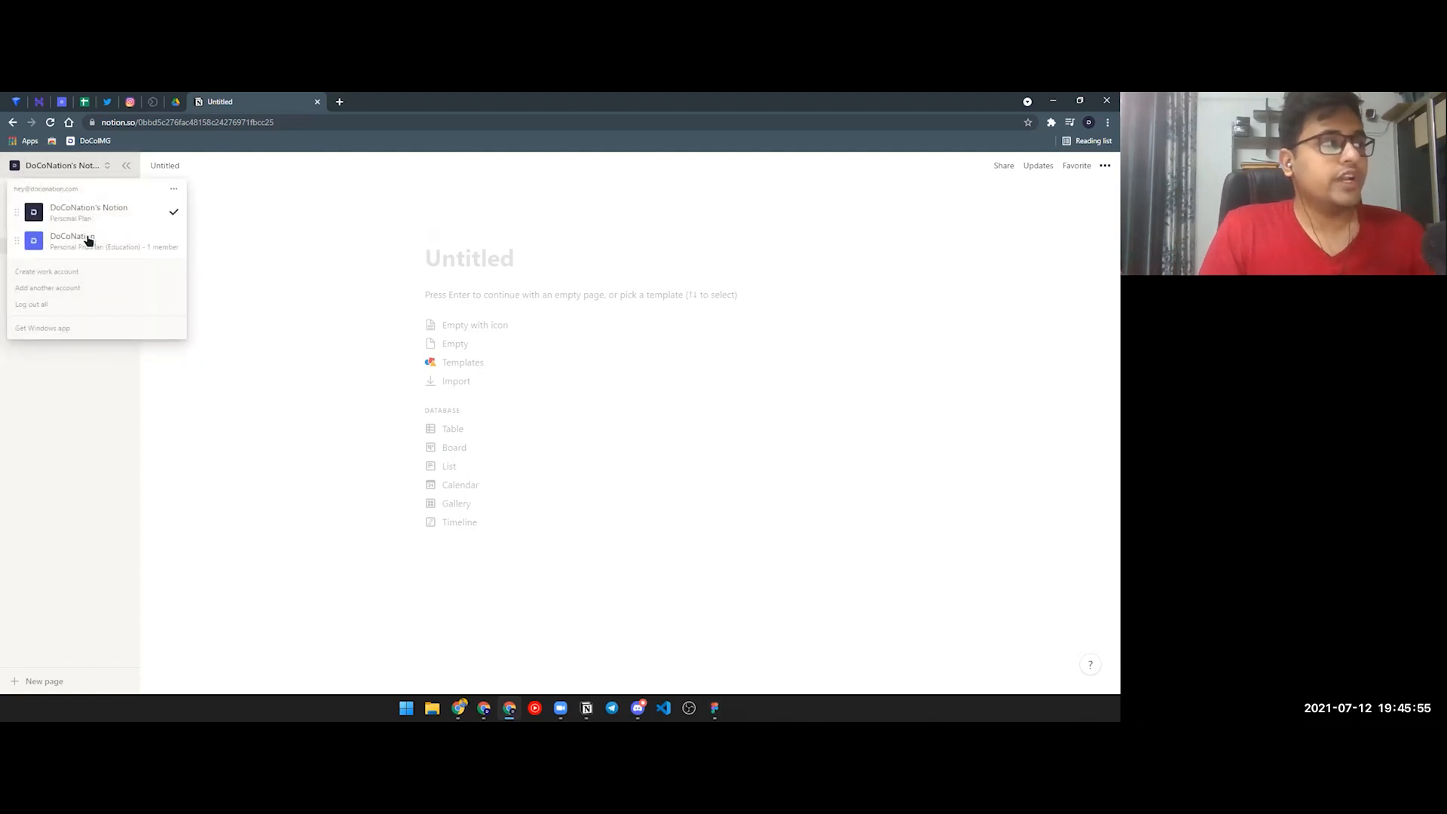
{"action": "left_click", "coordinate": [88, 239]}
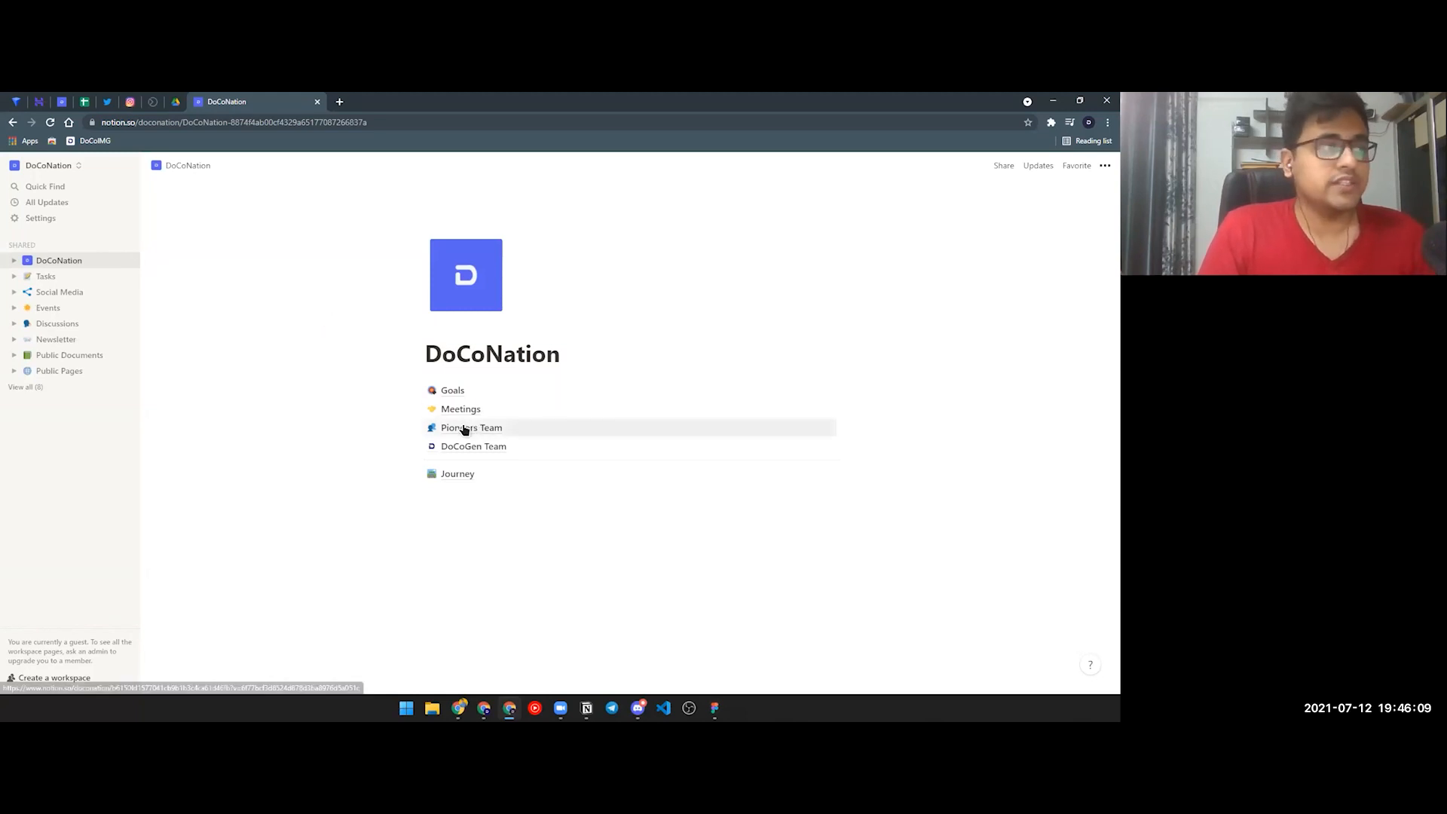
Step: View the Pioneers Team gallery page and return to the DoCoNation home page
{"action": "left_click", "coordinate": [536, 428]}
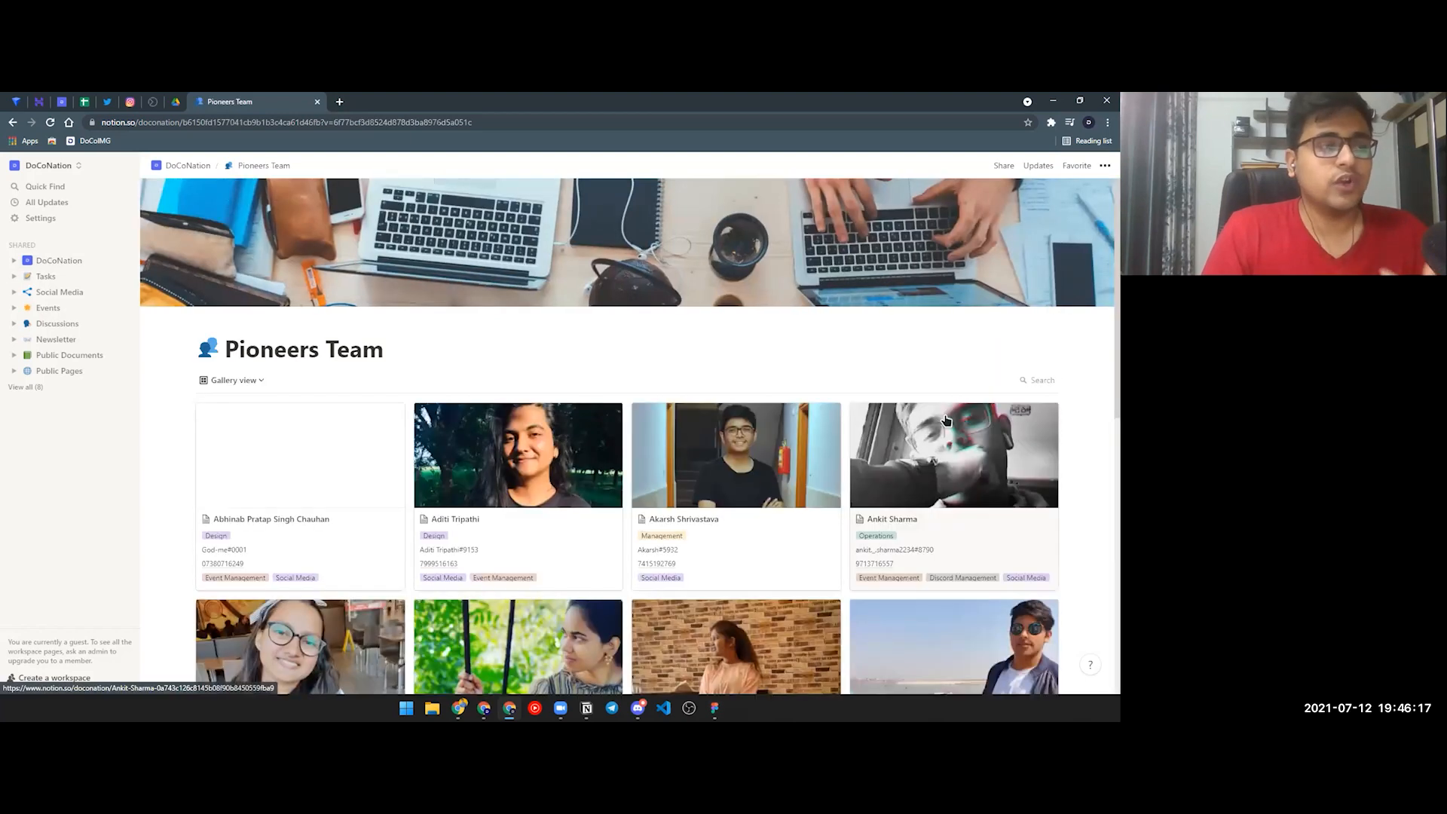
{"action": "scroll", "coordinate": [951, 419], "scroll_direction": "down", "scroll_amount": 1}
{"action": "scroll", "coordinate": [964, 422], "scroll_direction": "up", "scroll_amount": 1}
{"action": "left_click", "coordinate": [187, 168]}
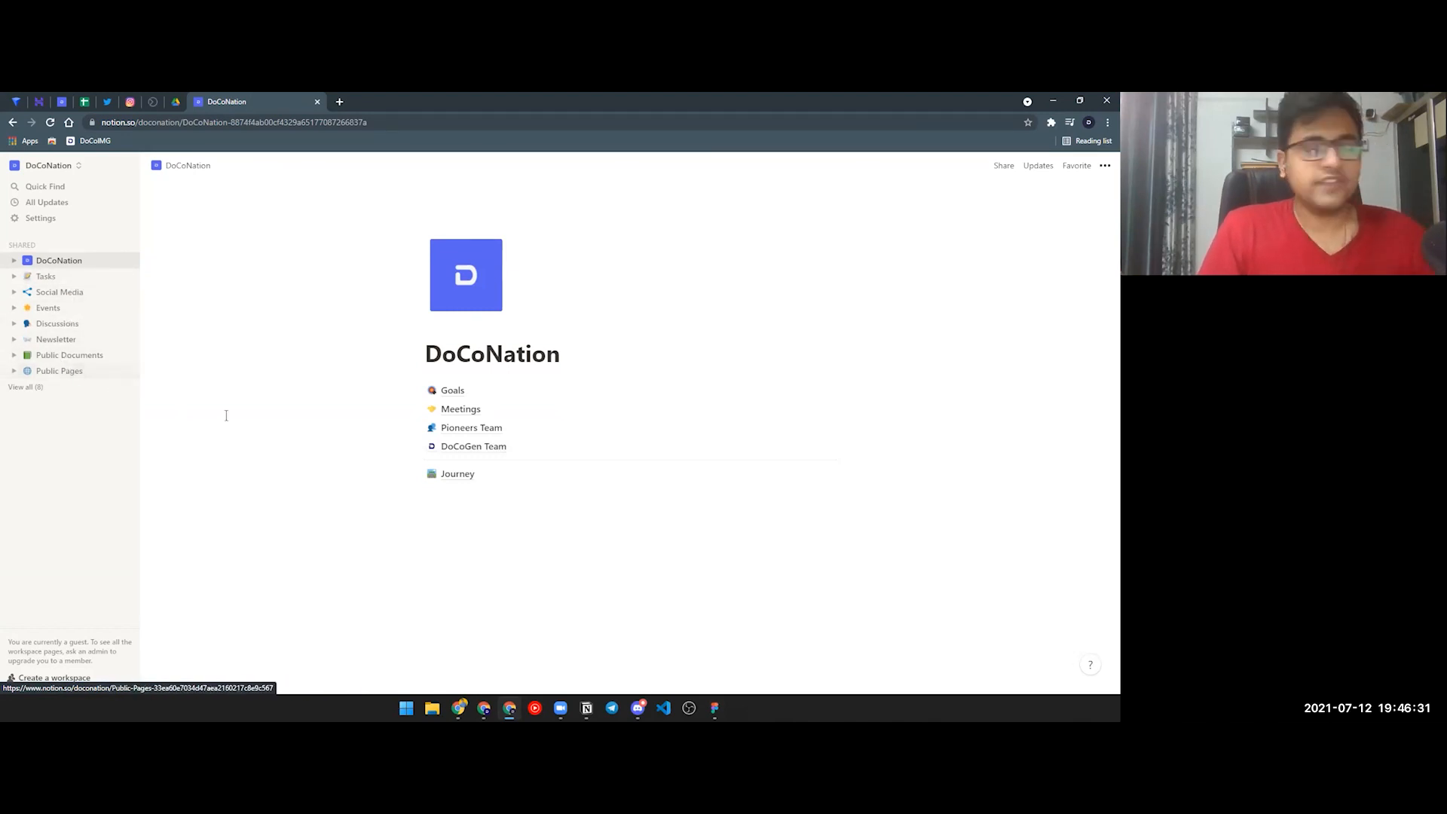
Step: Open the Live Events calendar from the Events page and bring the July 12 event into view
{"action": "left_click", "coordinate": [65, 308]}
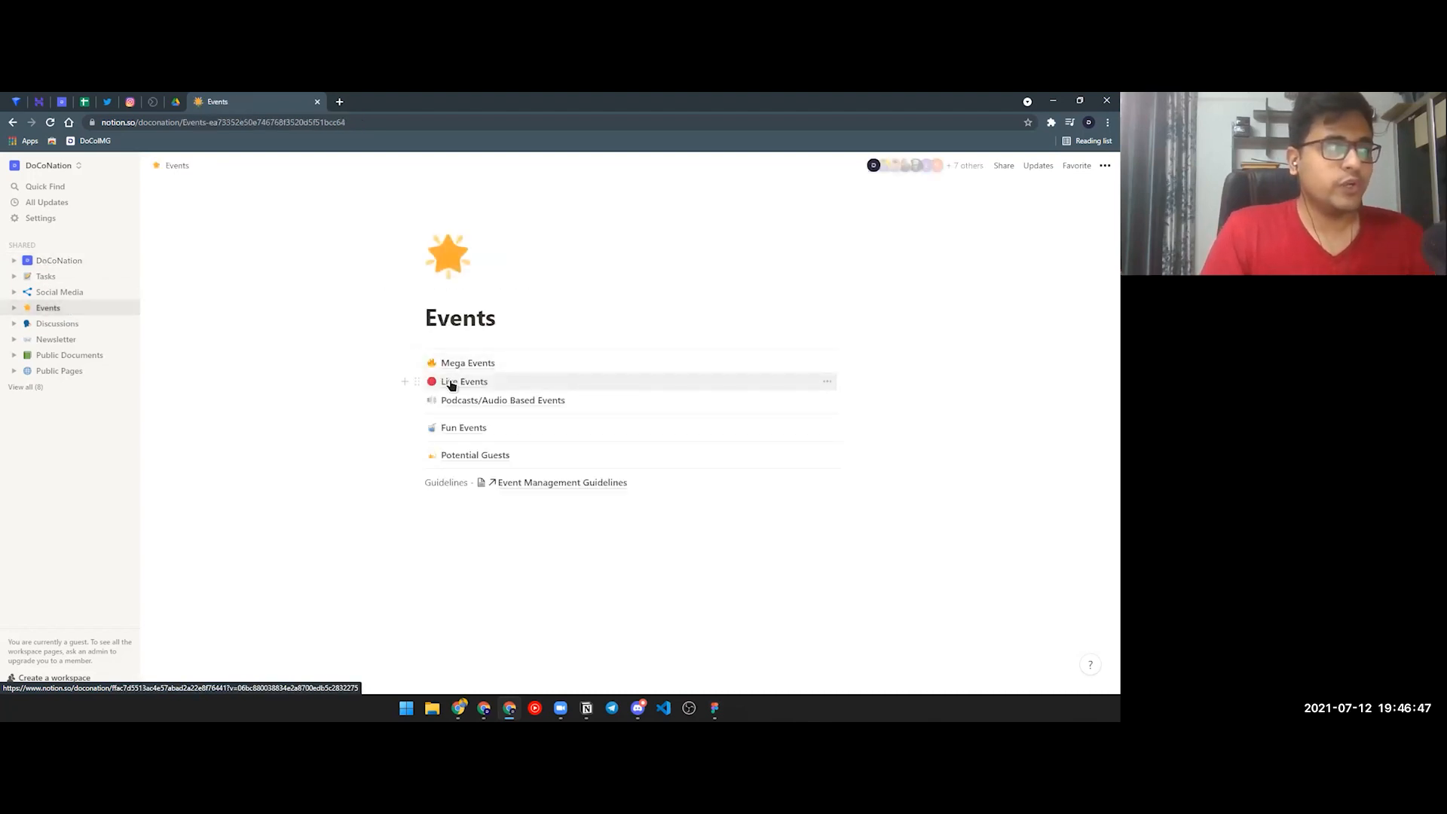
{"action": "left_click", "coordinate": [451, 381]}
{"action": "scroll", "coordinate": [508, 427], "scroll_direction": "down", "scroll_amount": 3}
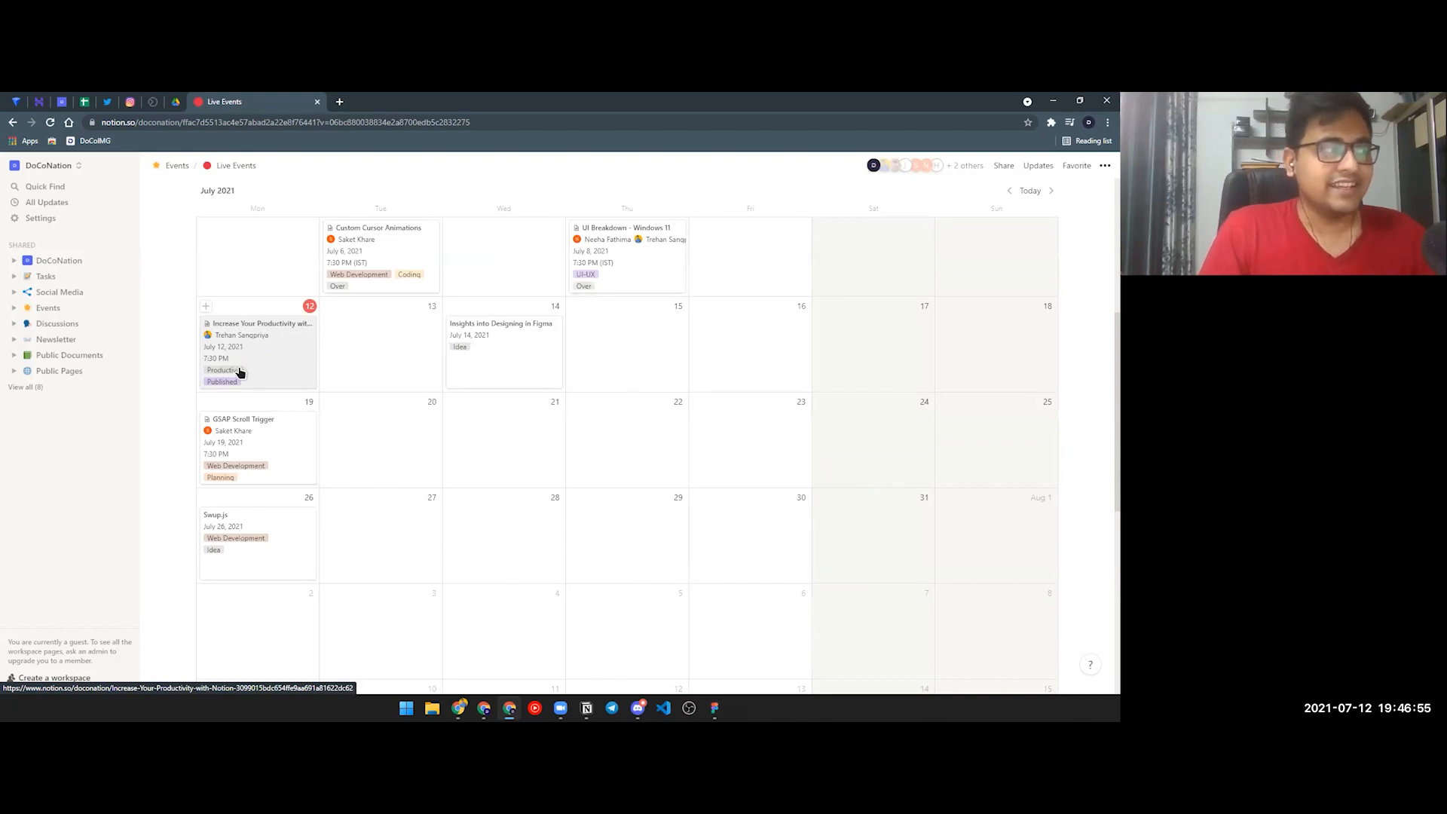
{"action": "scroll", "coordinate": [276, 378], "scroll_direction": "up", "scroll_amount": 1}
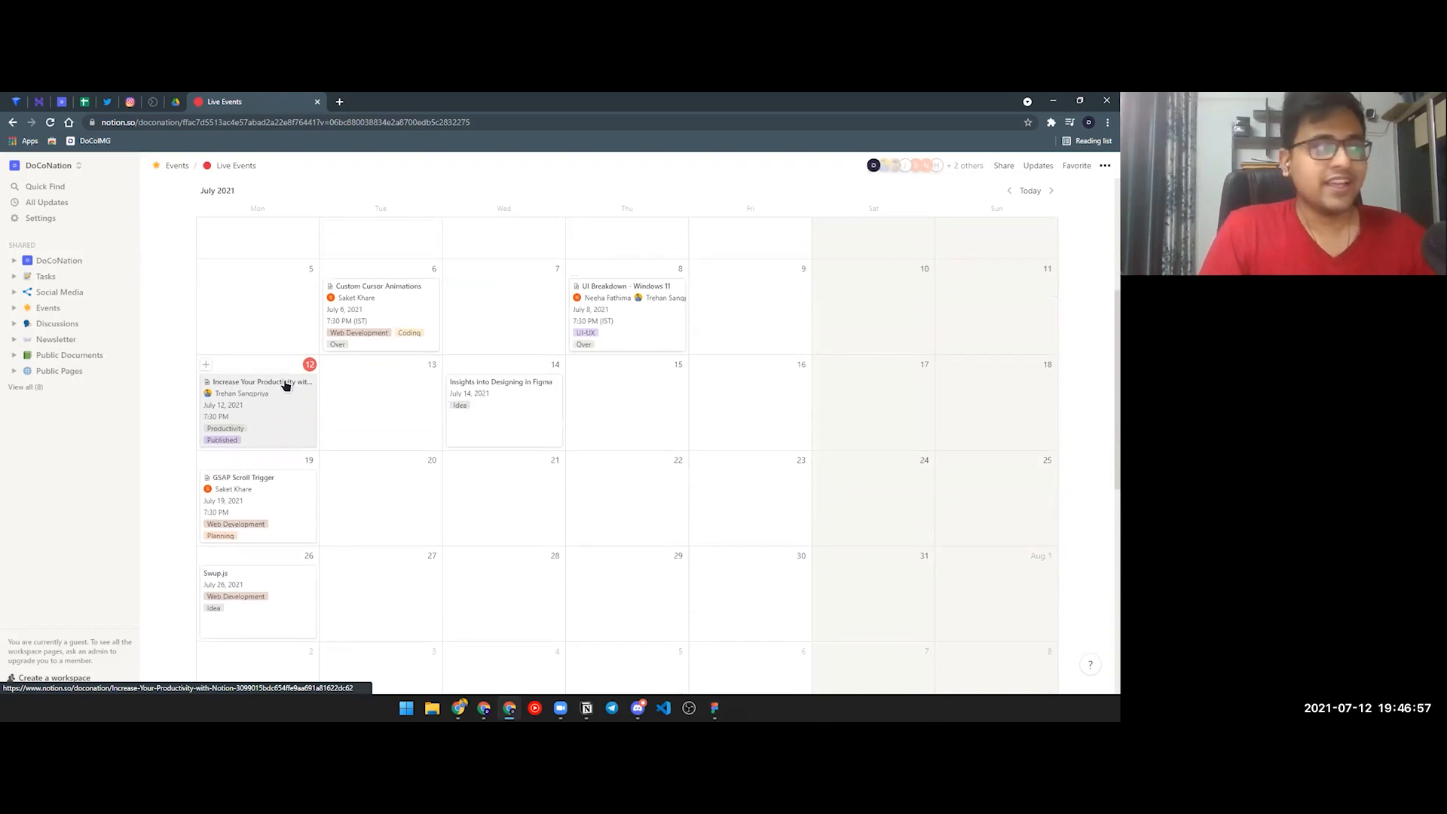
Step: Set the status of the July 12 event "Increase Your Productivity with Notion" to Live and close its card
{"action": "left_click", "coordinate": [290, 380]}
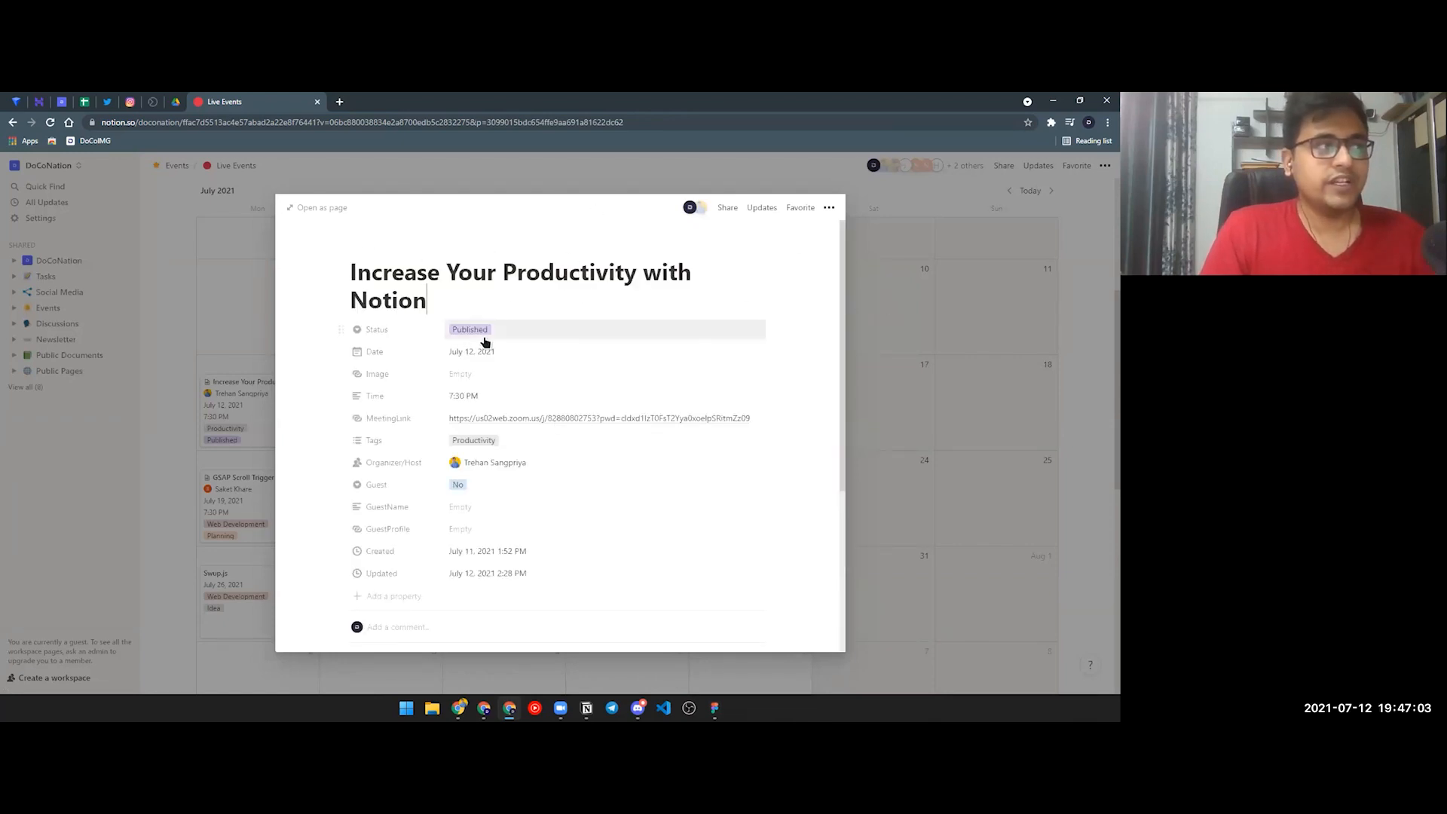
{"action": "left_click", "coordinate": [504, 336]}
{"action": "left_click", "coordinate": [482, 422]}
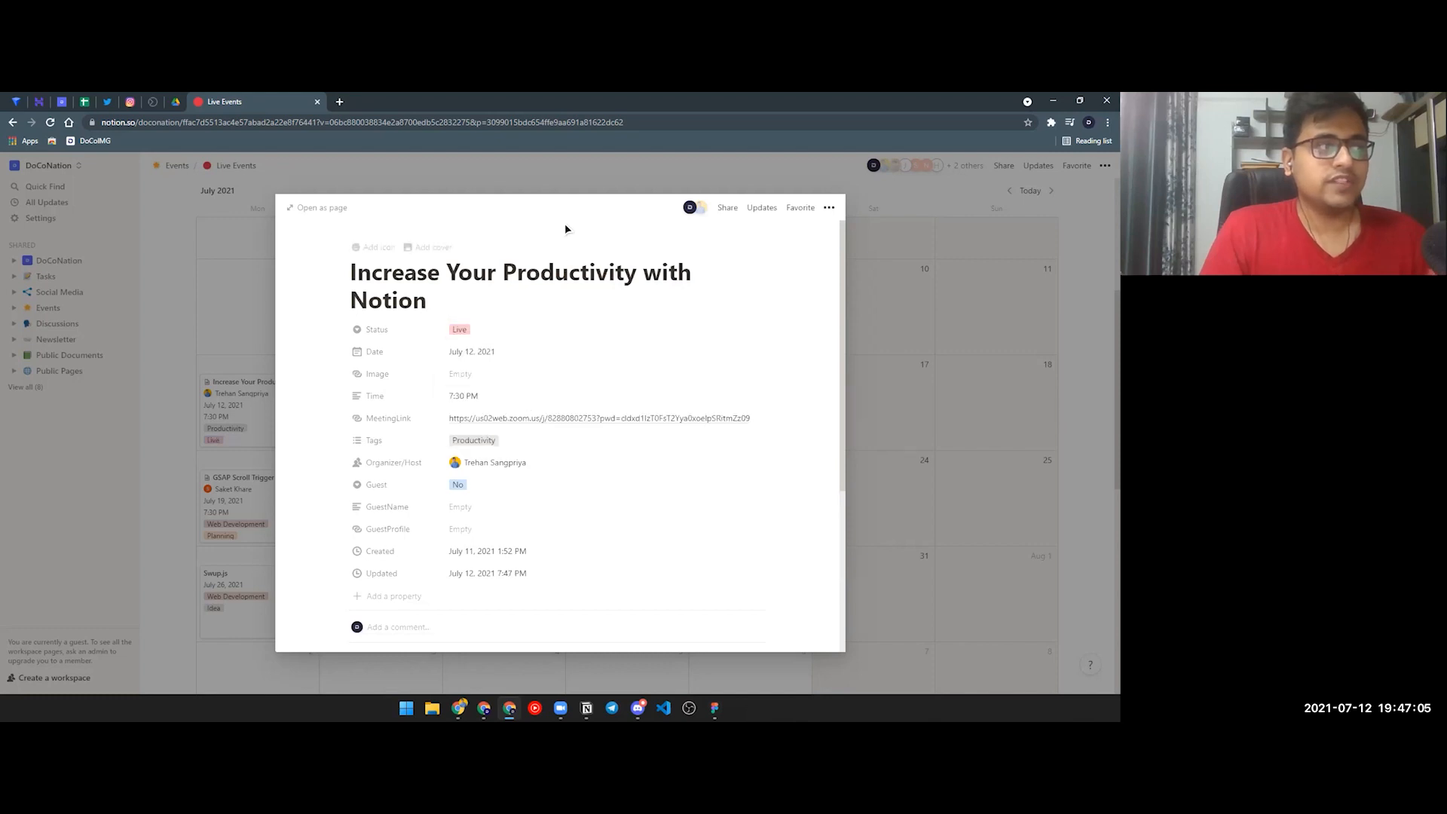
{"action": "left_click", "coordinate": [567, 185]}
{"action": "scroll", "coordinate": [640, 483], "scroll_direction": "up", "scroll_amount": 3}
{"action": "scroll", "coordinate": [297, 371], "scroll_direction": "down", "scroll_amount": 1}
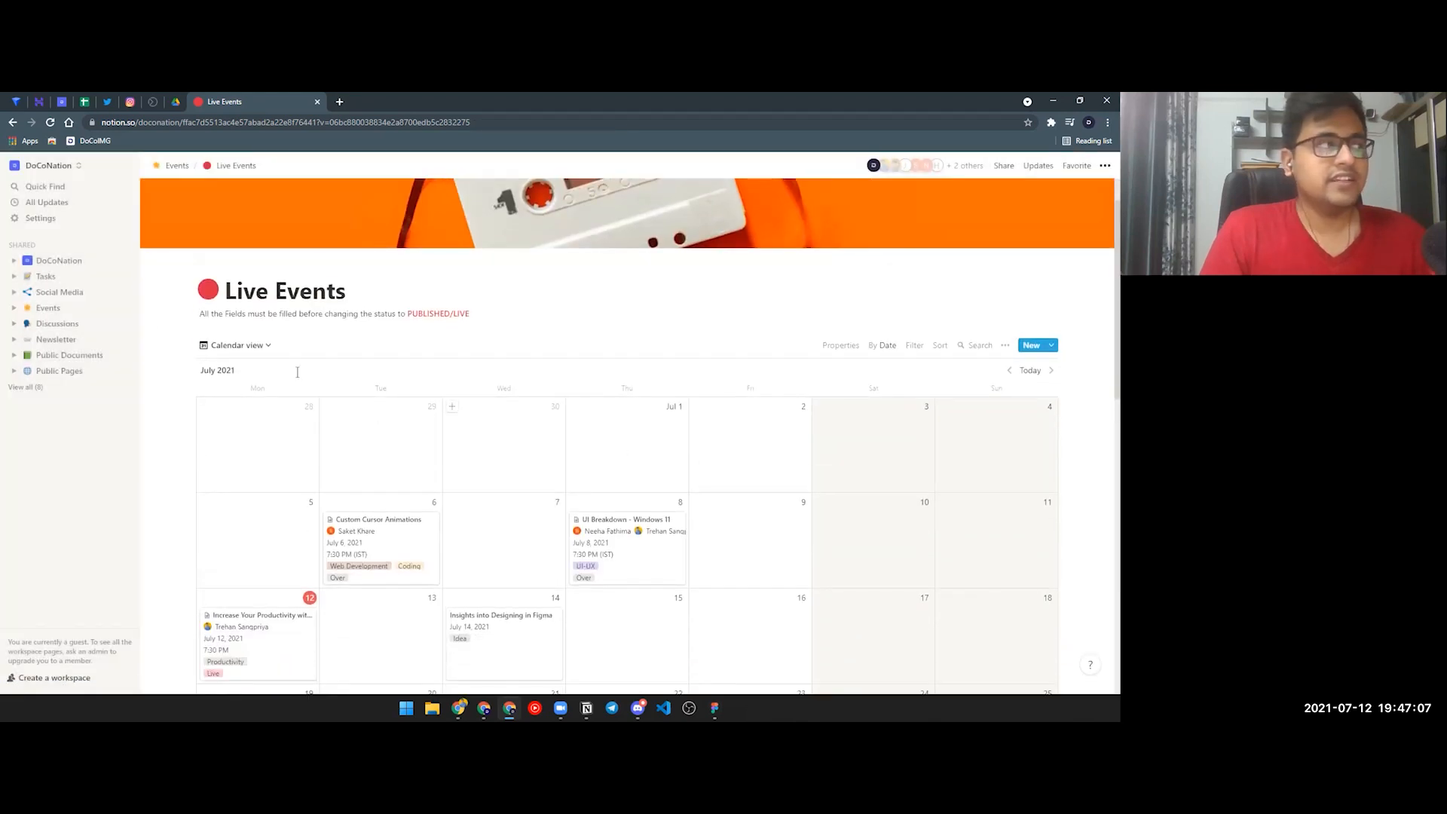
Step: Look through the workspace's Events, Discussions, Newsletter, Public Documents and Public Pages, ending on the DoCoNation home page
{"action": "left_click", "coordinate": [83, 260]}
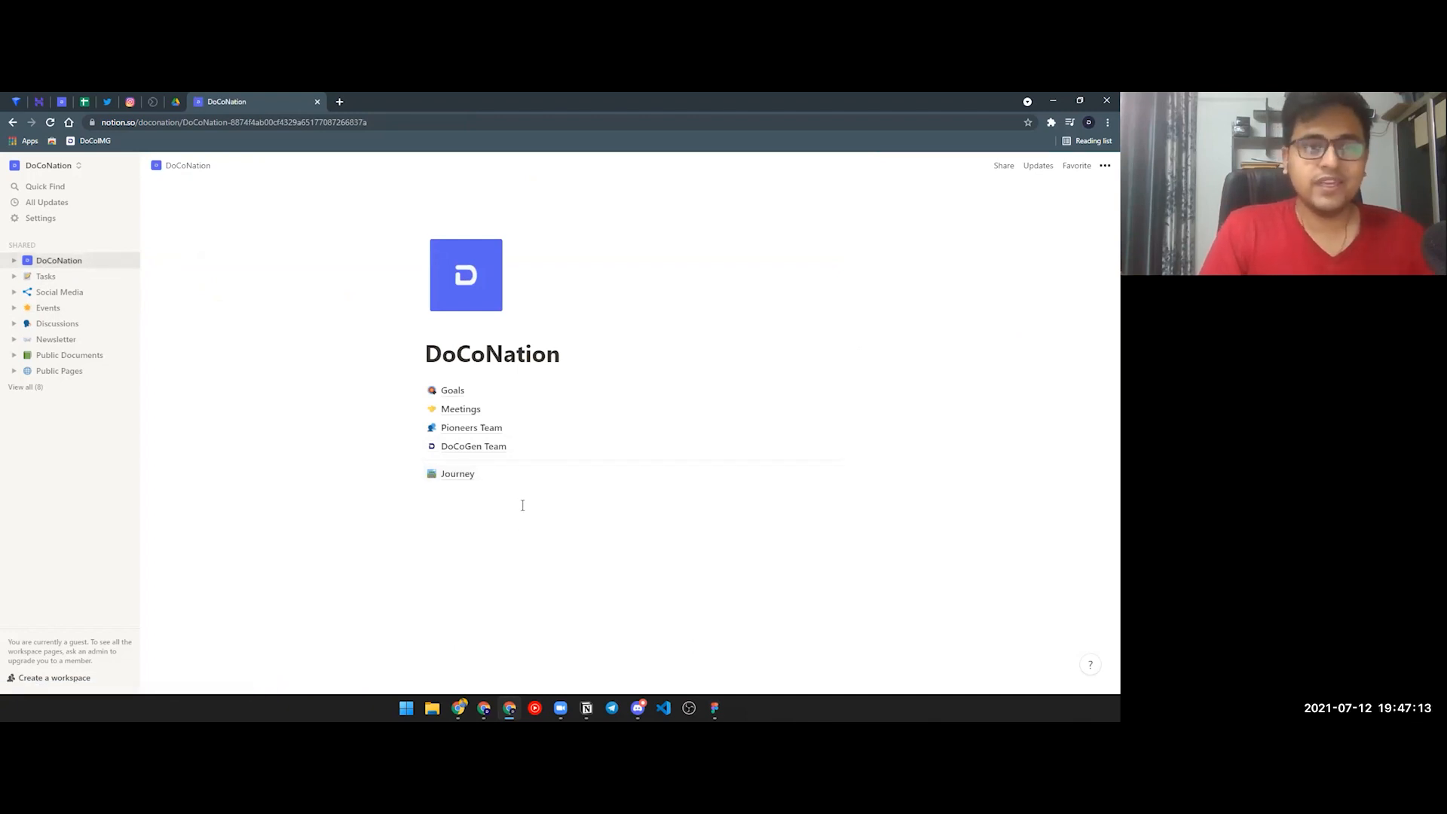
{"action": "left_click", "coordinate": [68, 307]}
{"action": "left_click", "coordinate": [74, 323]}
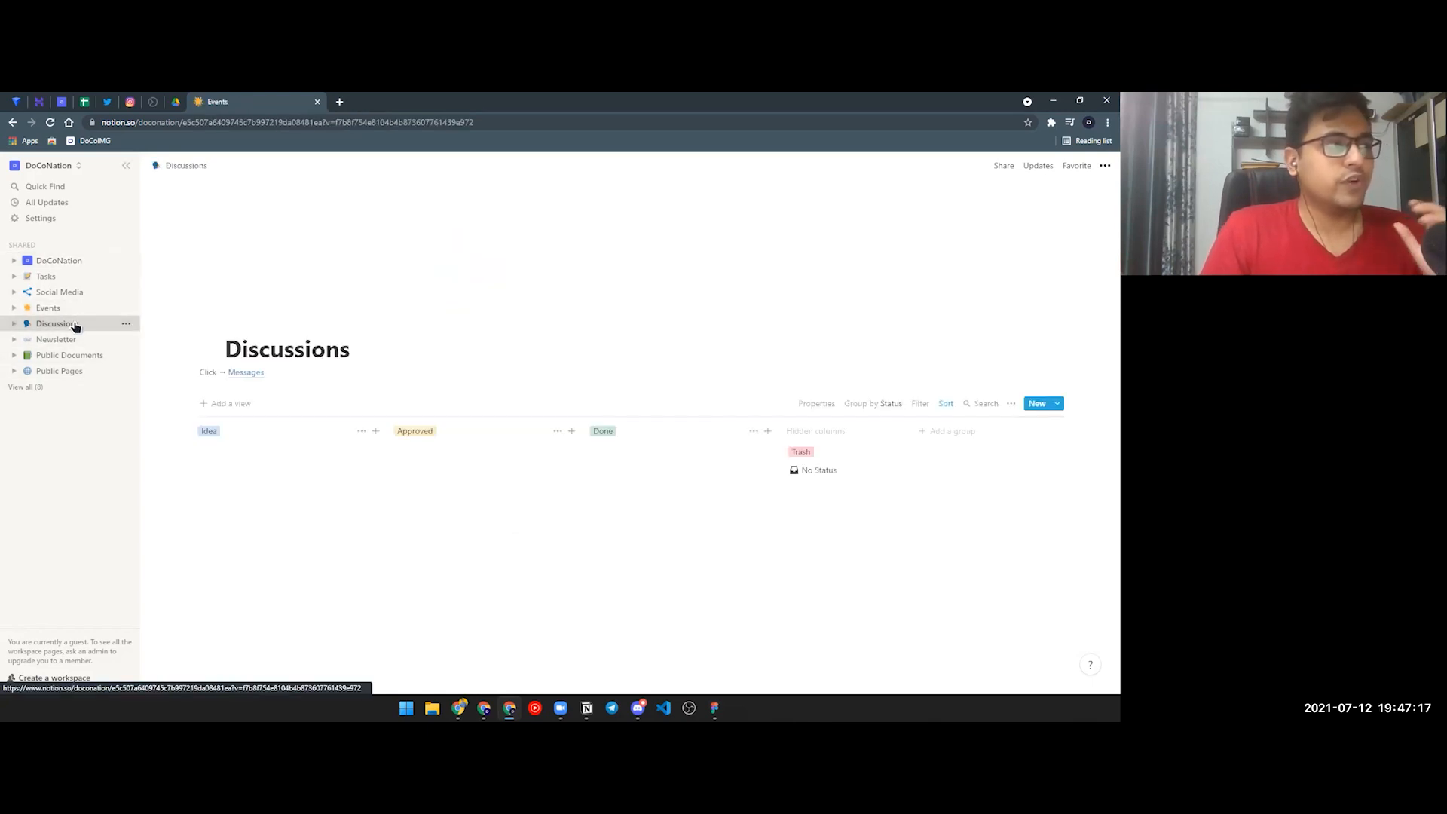
{"action": "left_click", "coordinate": [75, 341]}
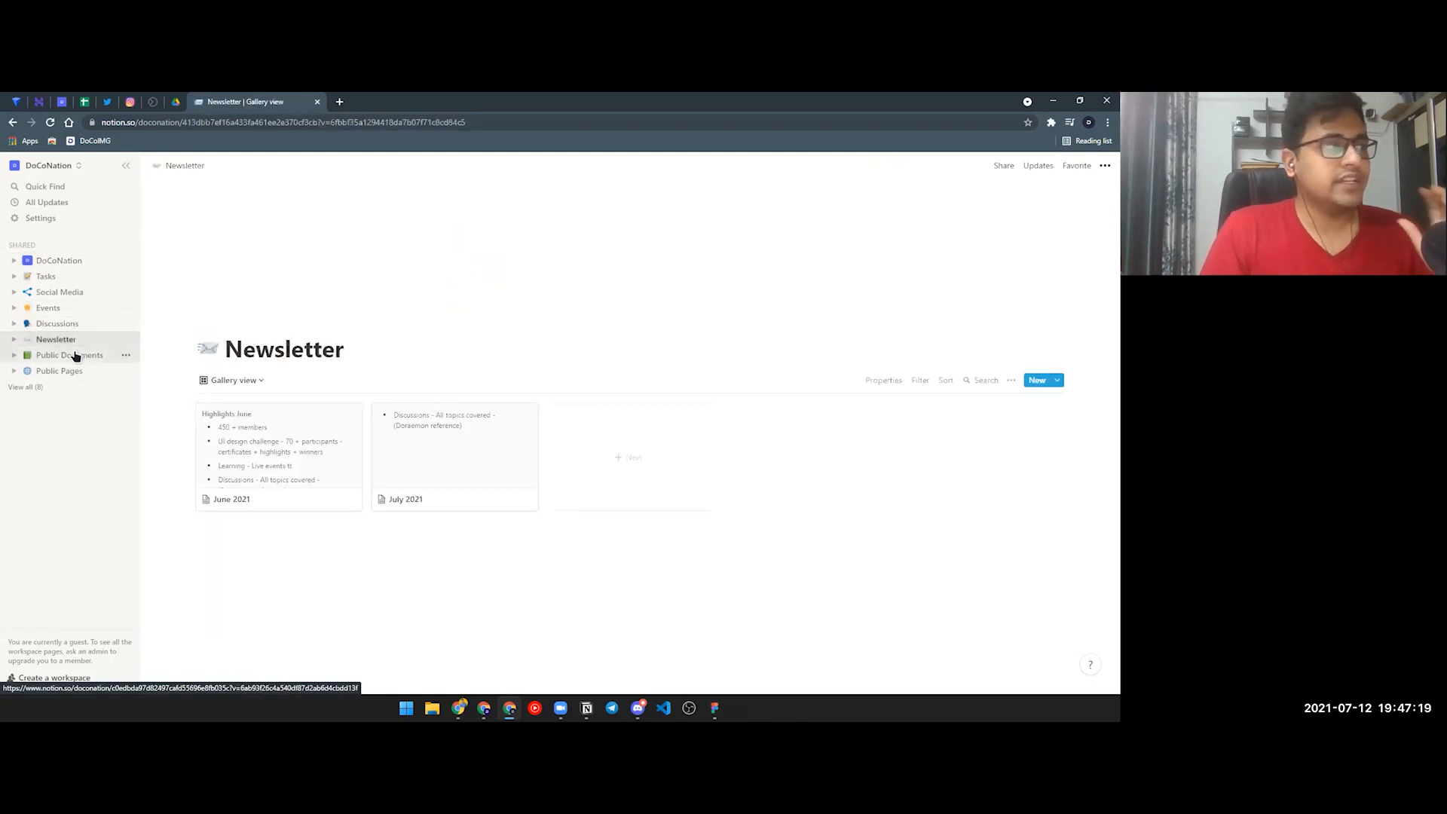
{"action": "left_click", "coordinate": [75, 356]}
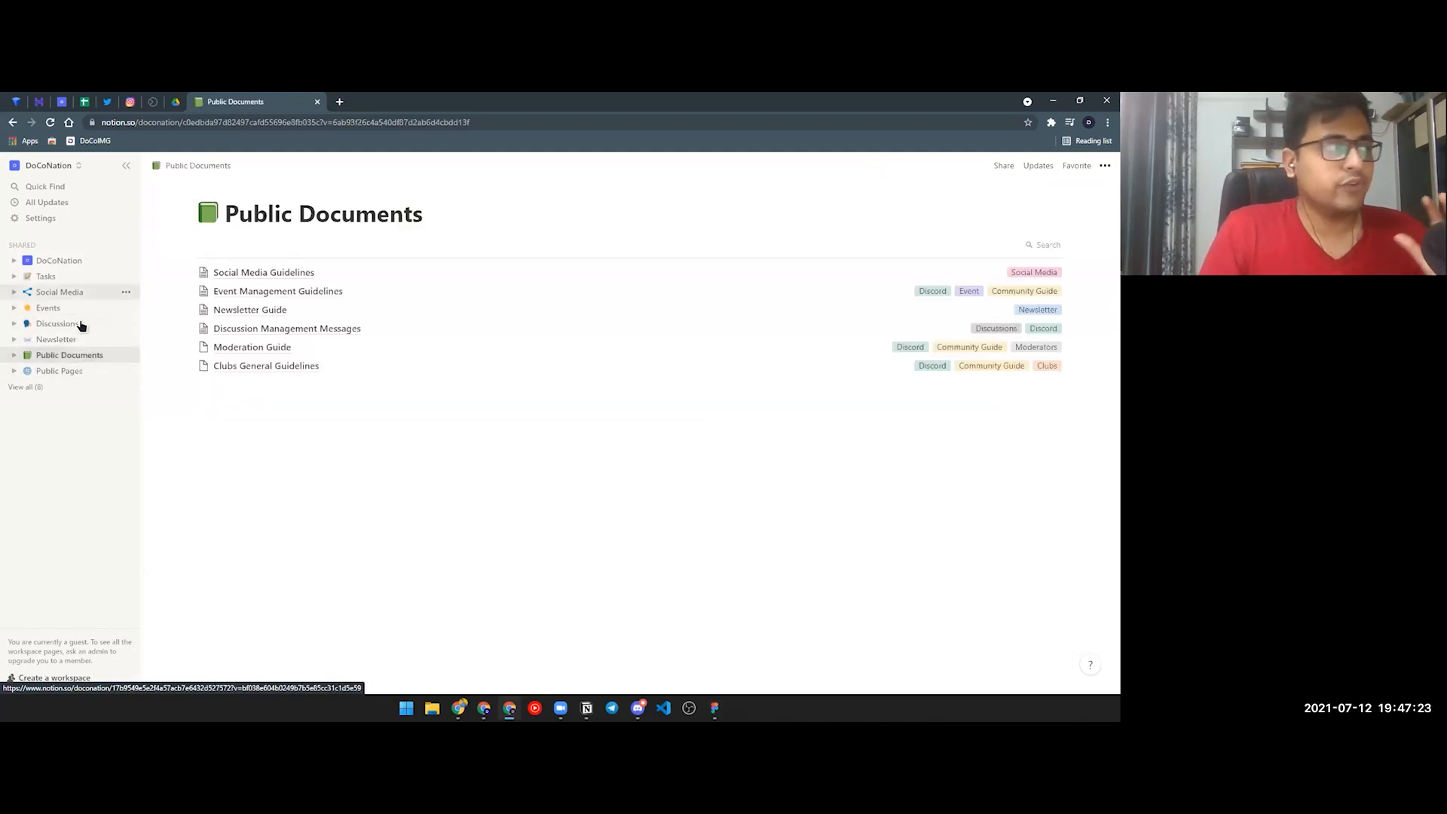
{"action": "left_click", "coordinate": [79, 372]}
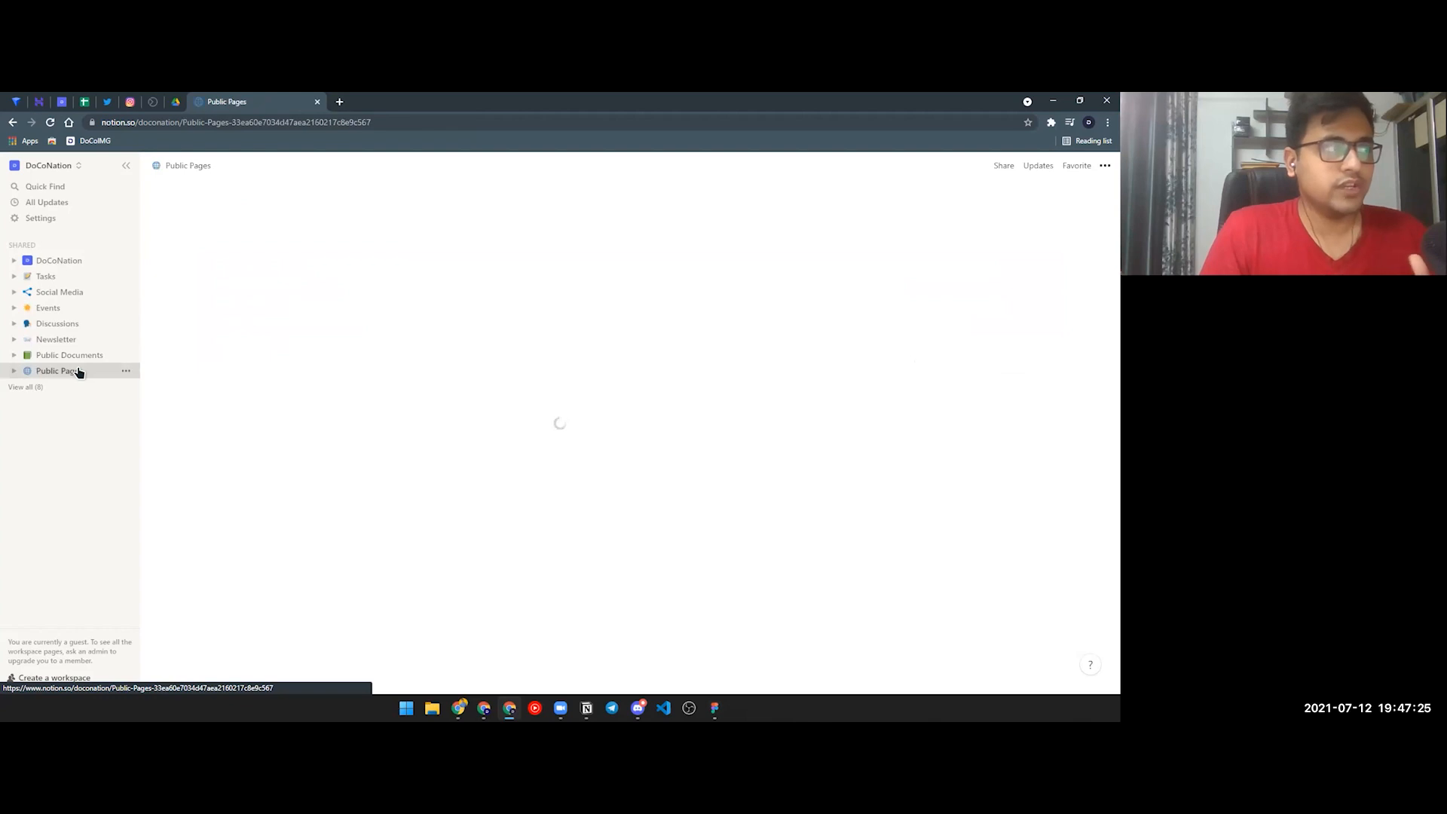
{"action": "left_click", "coordinate": [60, 261]}
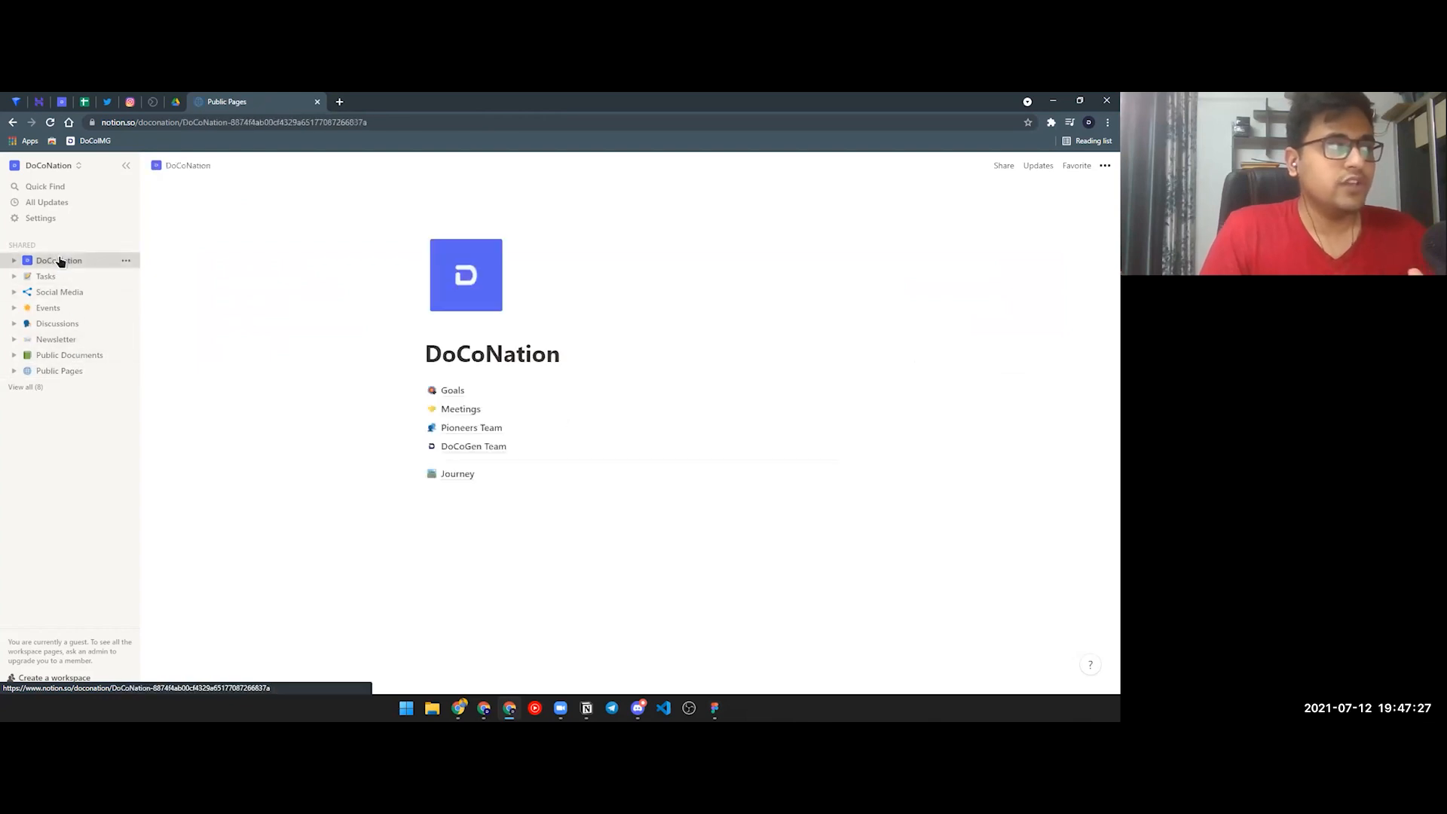
Step: Open the Social Media page and examine the posts planned for July 2021 in the Social Calendar view
{"action": "left_click", "coordinate": [67, 296]}
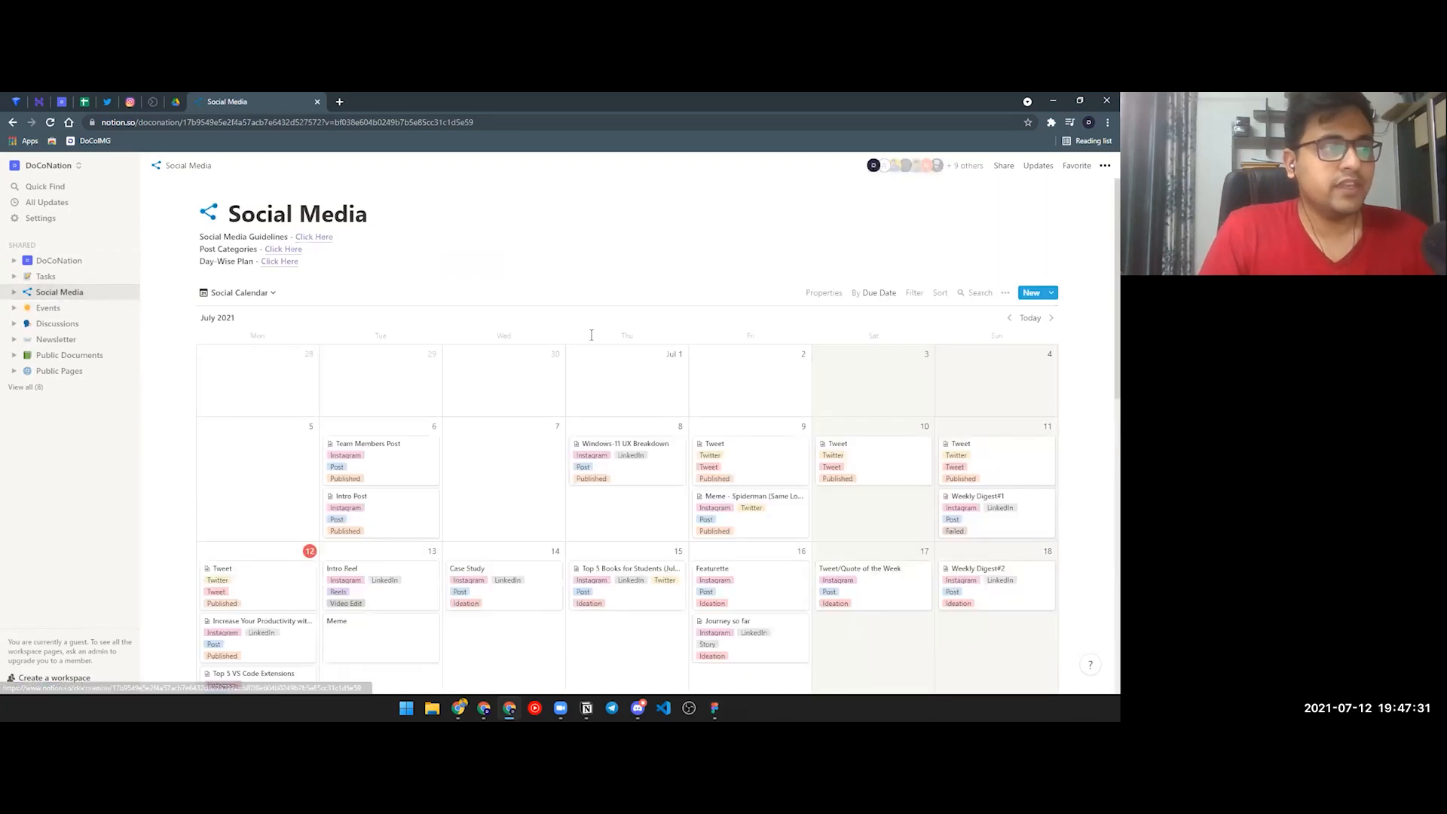
{"action": "scroll", "coordinate": [604, 387], "scroll_direction": "down", "scroll_amount": 3}
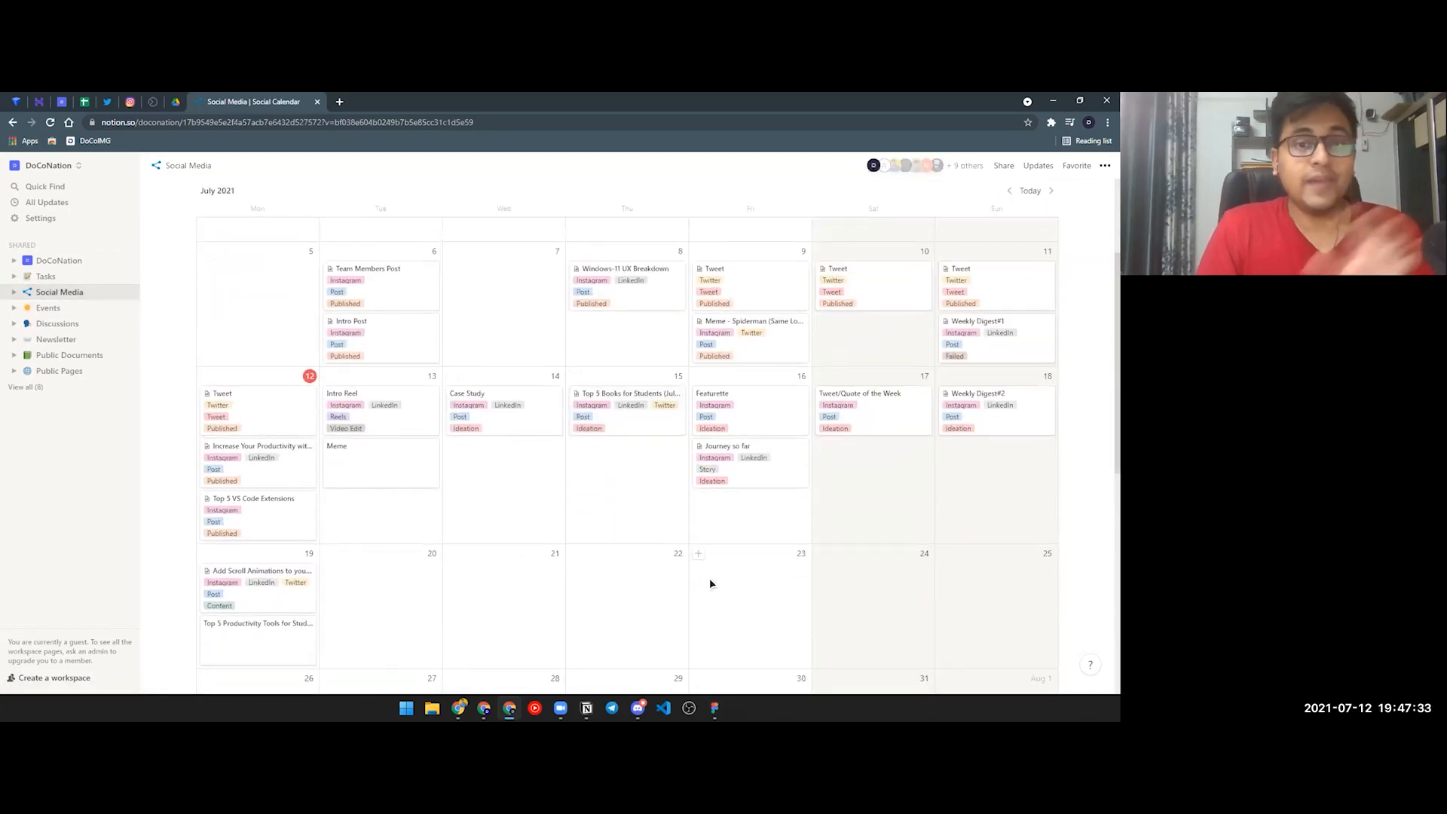
{"action": "scroll", "coordinate": [782, 584], "scroll_direction": "up", "scroll_amount": 2}
{"action": "scroll", "coordinate": [782, 585], "scroll_direction": "up", "scroll_amount": 1}
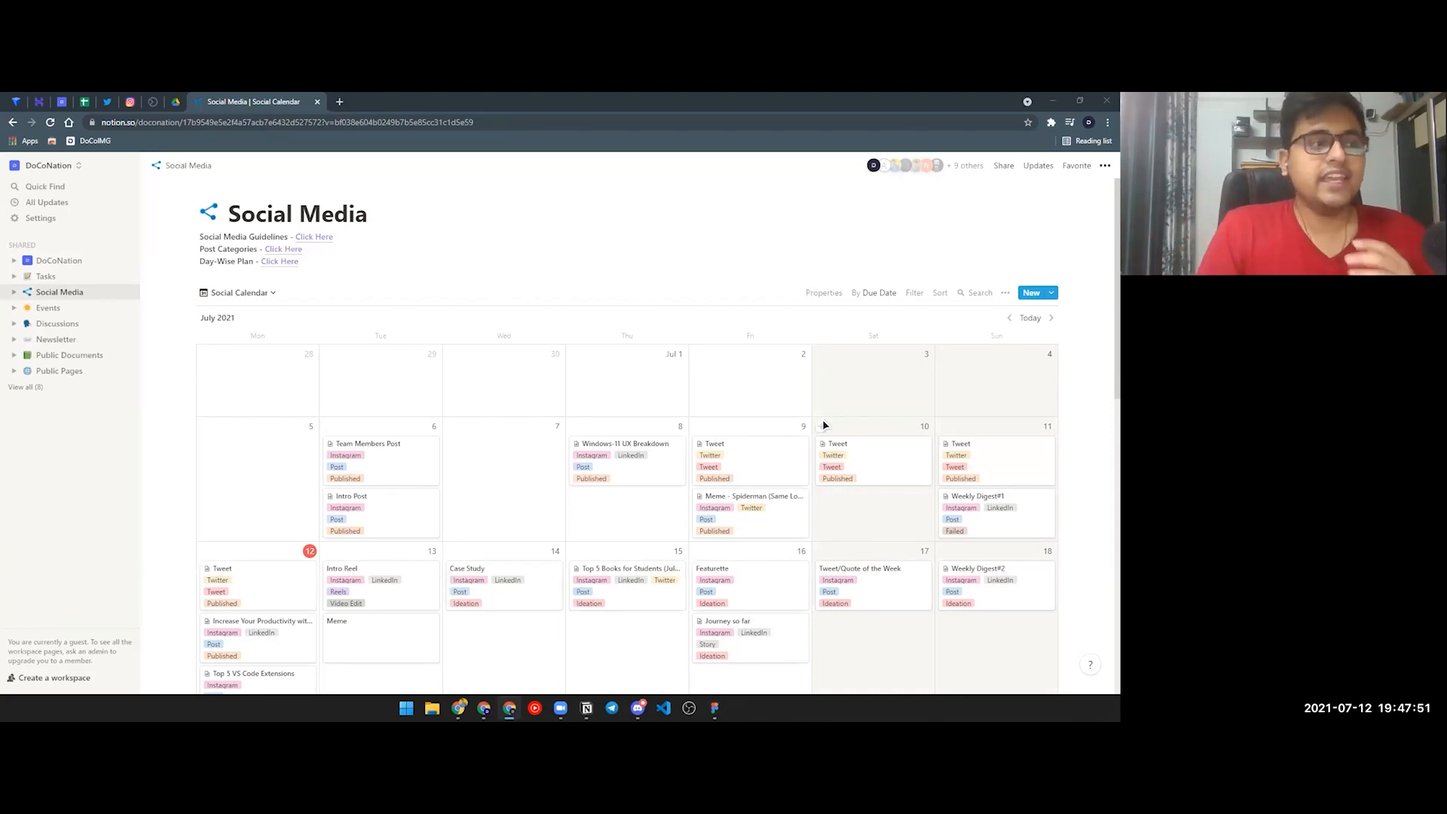
{"action": "scroll", "coordinate": [821, 419], "scroll_direction": "down", "scroll_amount": 6}
{"action": "scroll", "coordinate": [821, 419], "scroll_direction": "up", "scroll_amount": 6}
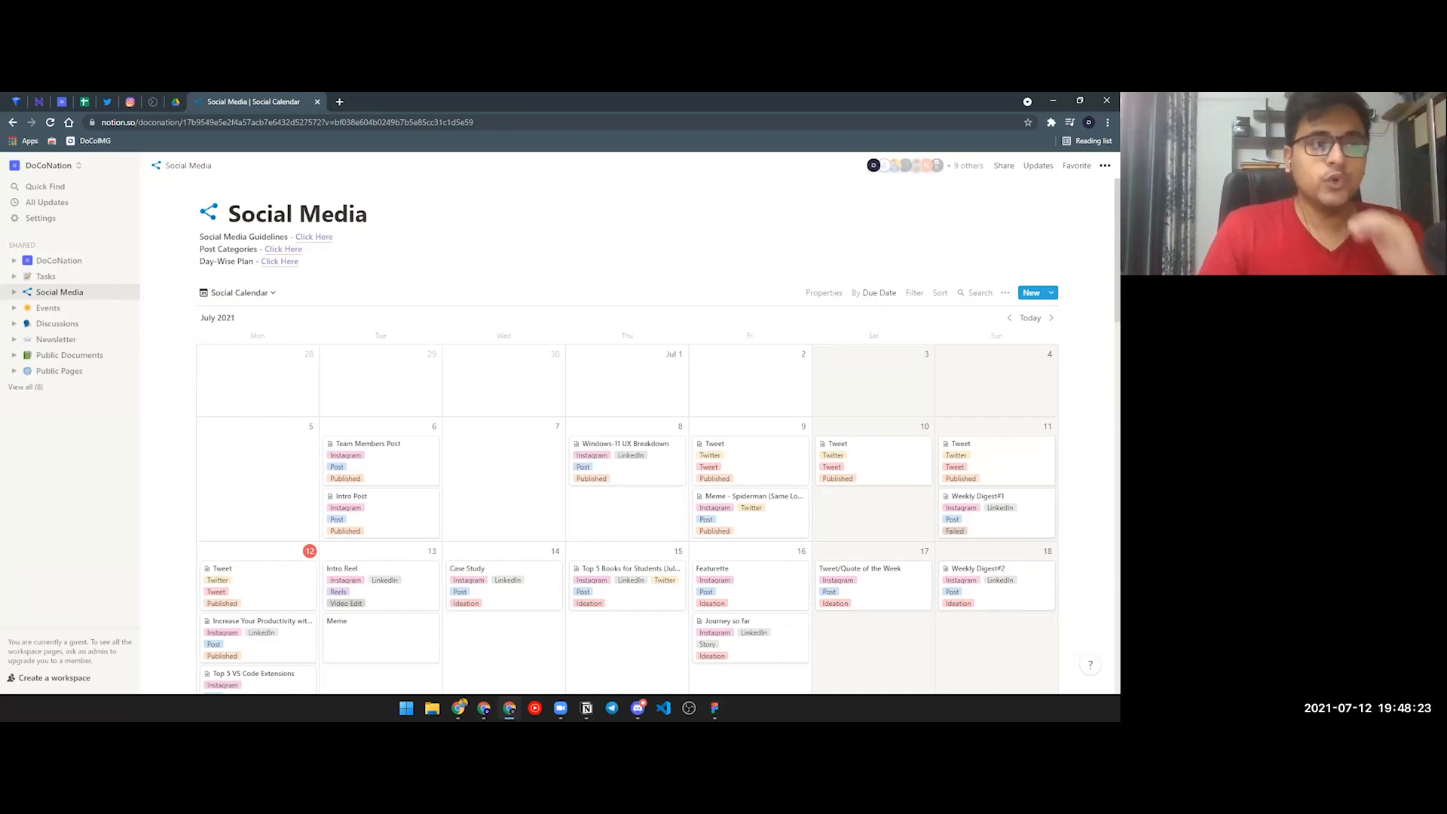
{"action": "left_click", "coordinate": [252, 293]}
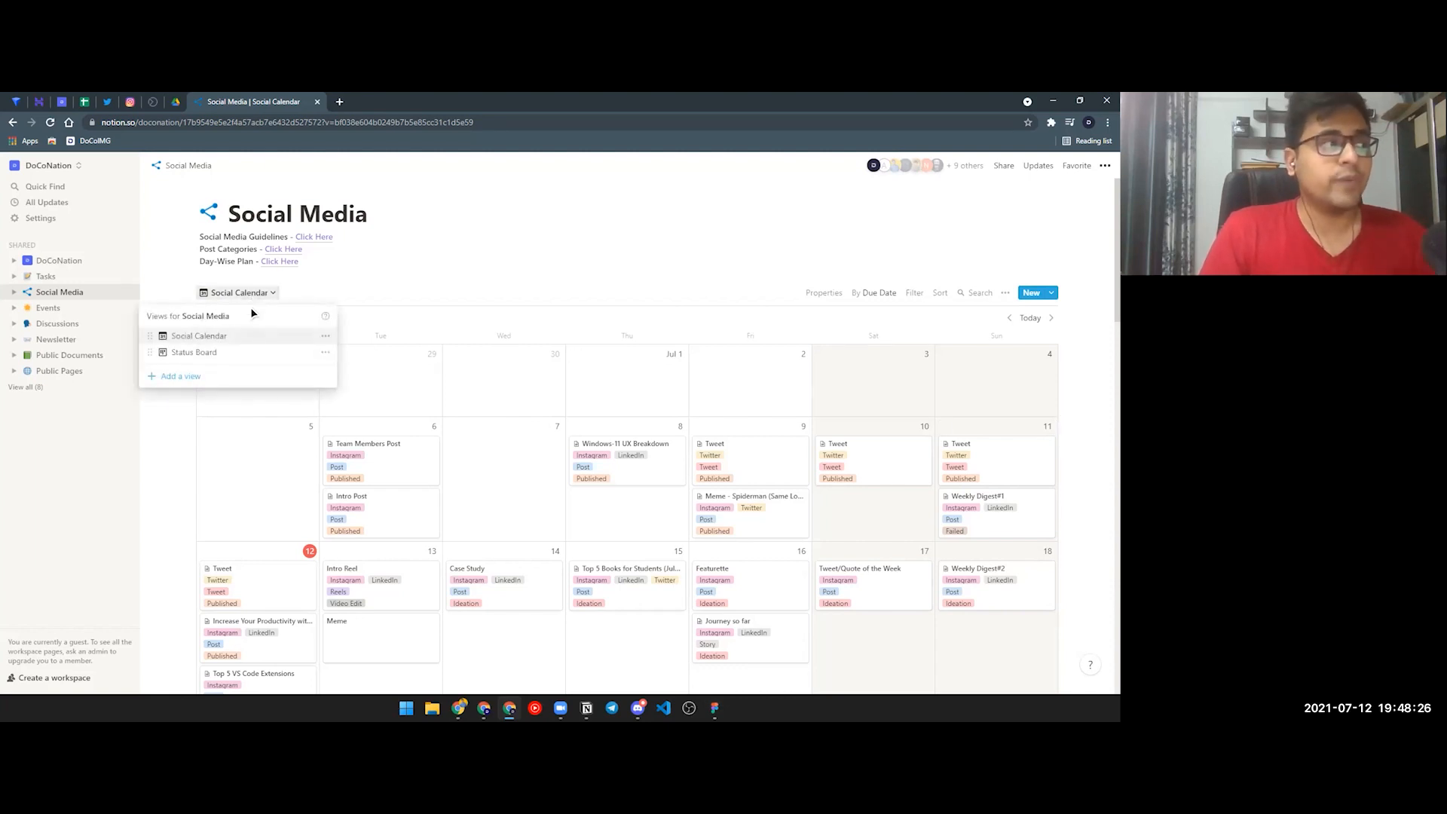
{"action": "left_click", "coordinate": [412, 273]}
{"action": "scroll", "coordinate": [1057, 437], "scroll_direction": "down", "scroll_amount": 2}
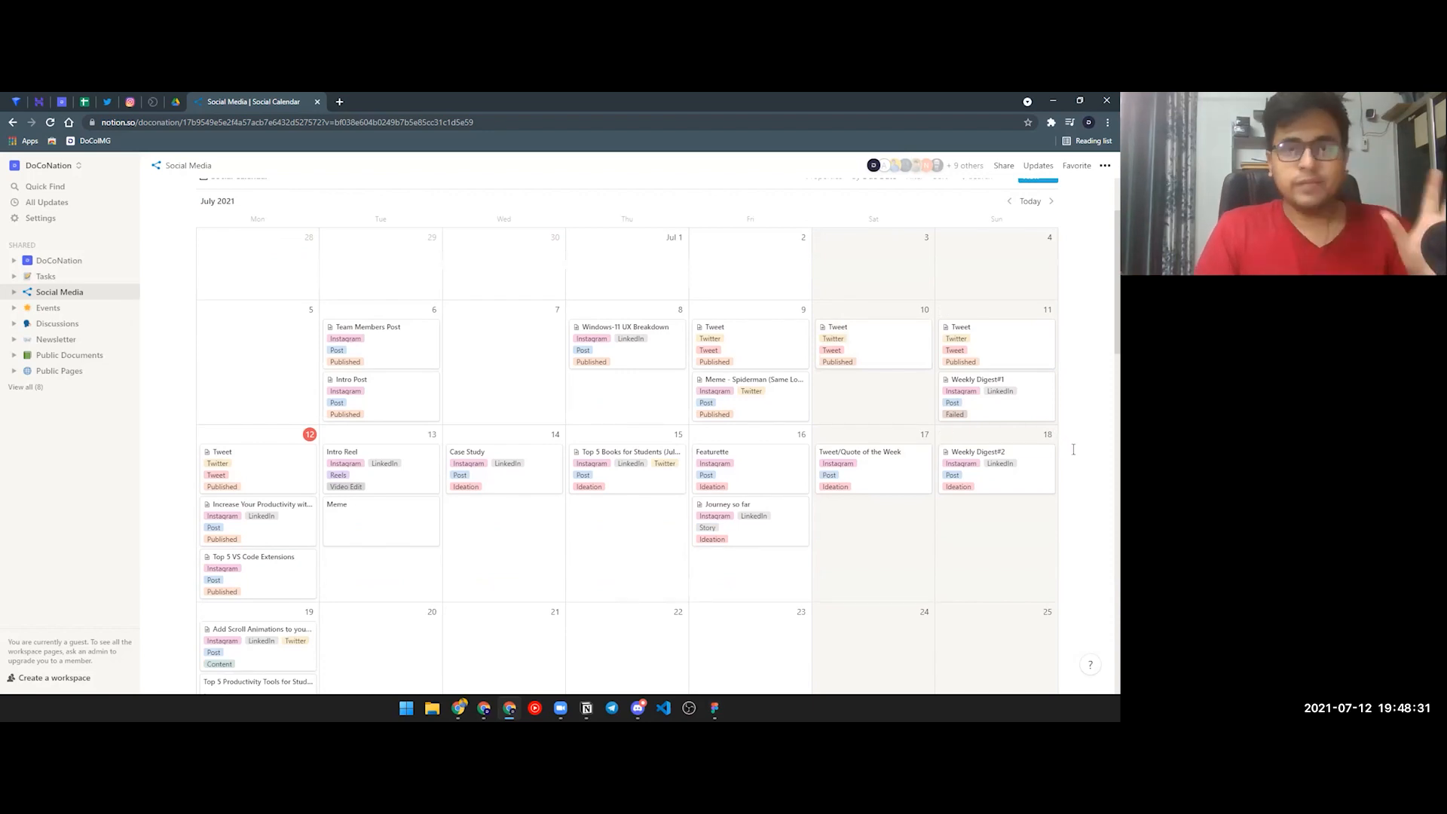
{"action": "scroll", "coordinate": [1074, 450], "scroll_direction": "up", "scroll_amount": 2}
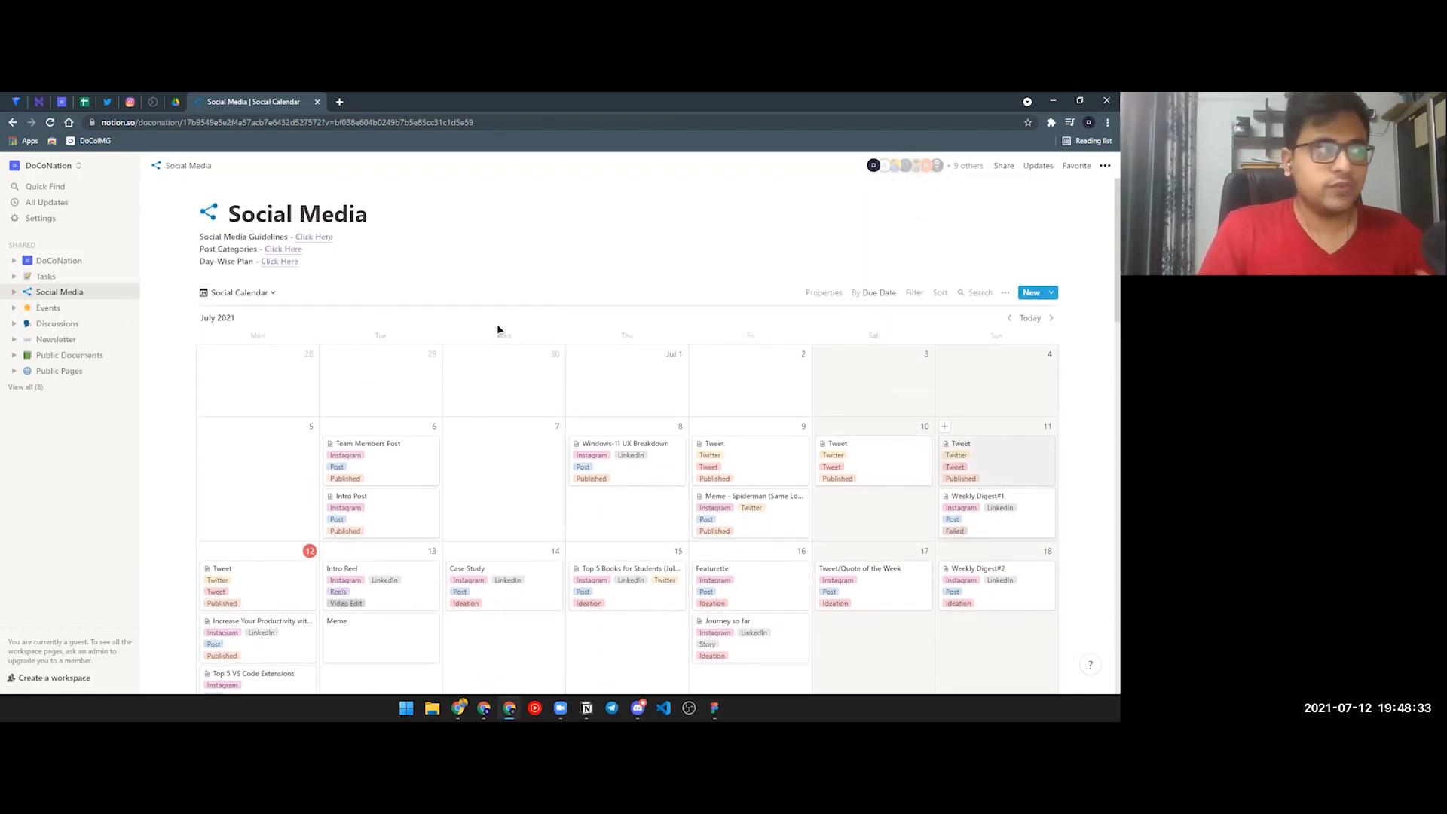
Step: Switch the Social Media database to the Status Board view and examine its cards from Ideation to Published
{"action": "left_click", "coordinate": [255, 301]}
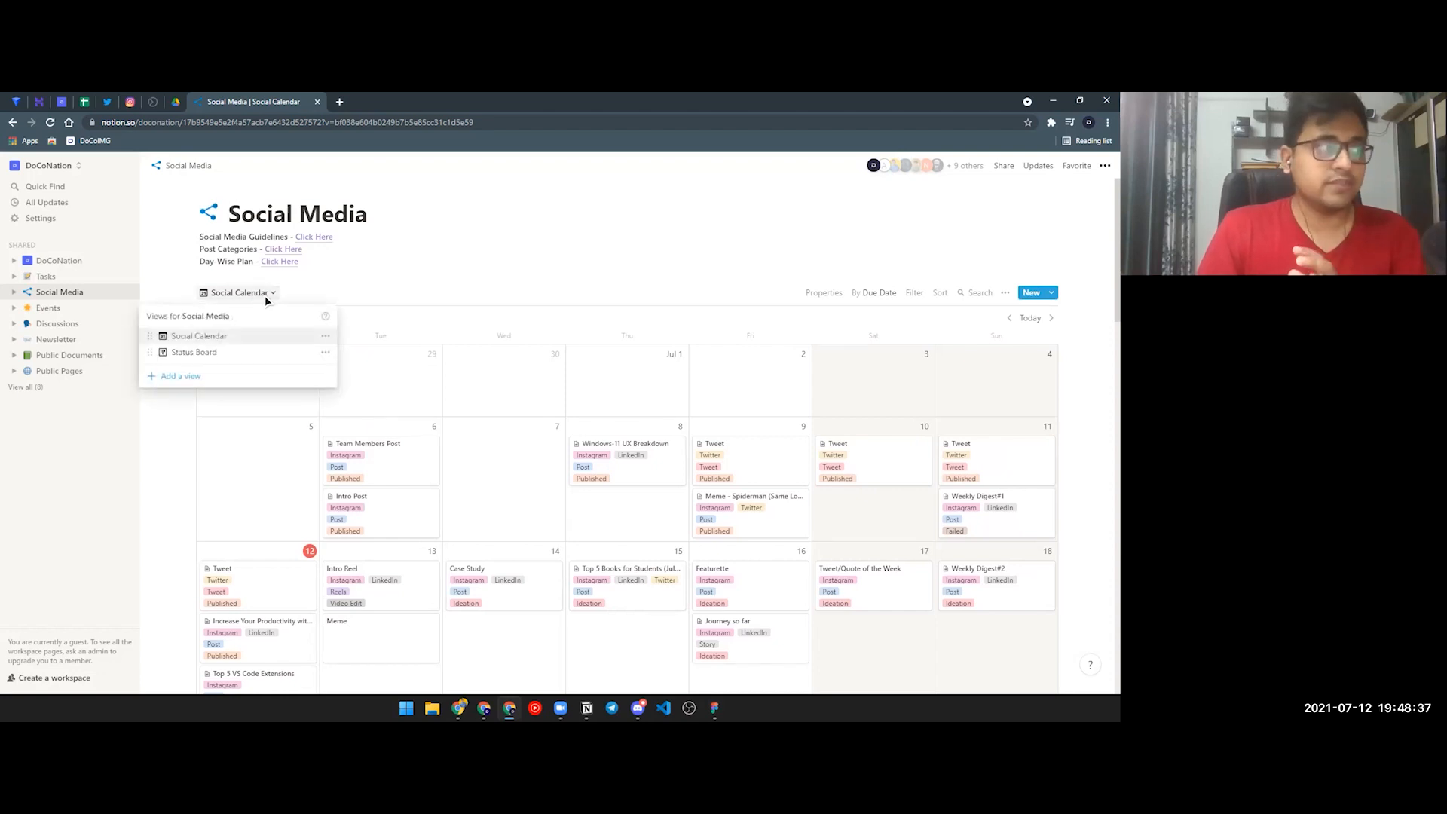
{"action": "left_click", "coordinate": [234, 354]}
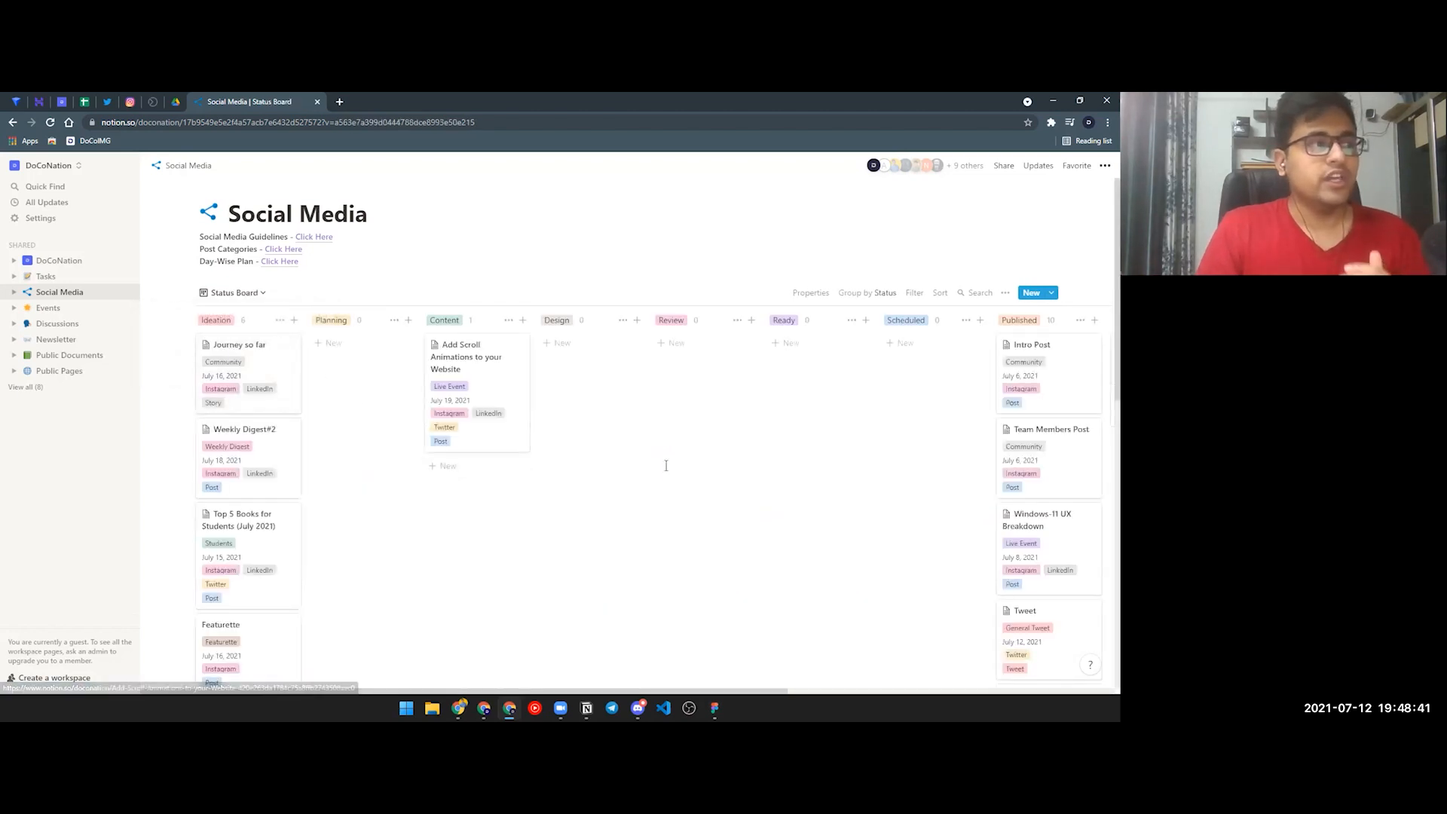
{"action": "scroll", "coordinate": [666, 466], "scroll_direction": "down", "scroll_amount": 1}
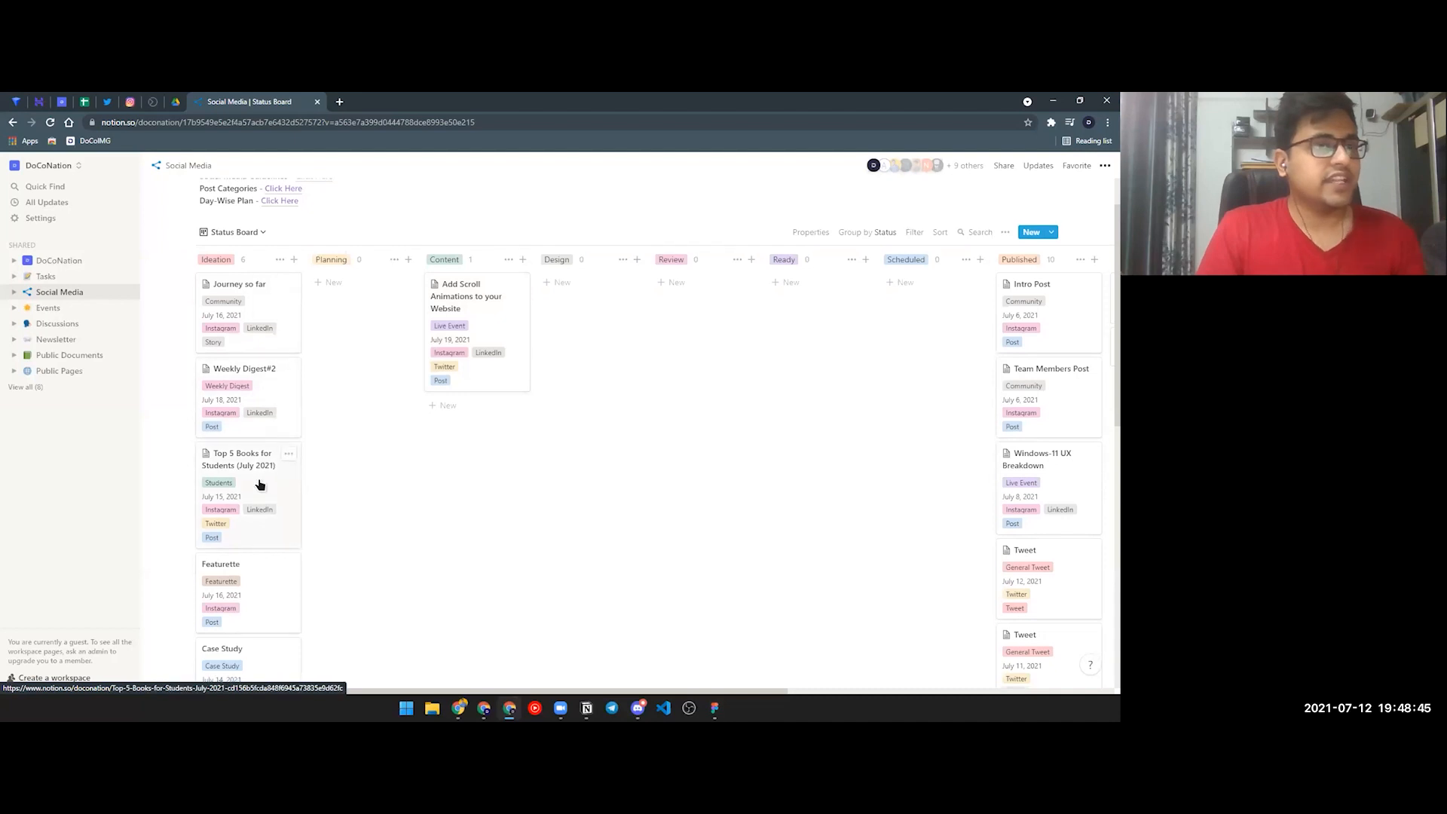
{"action": "scroll", "coordinate": [310, 485], "scroll_direction": "up", "scroll_amount": 1}
{"action": "scroll", "coordinate": [1017, 407], "scroll_direction": "down", "scroll_amount": 4}
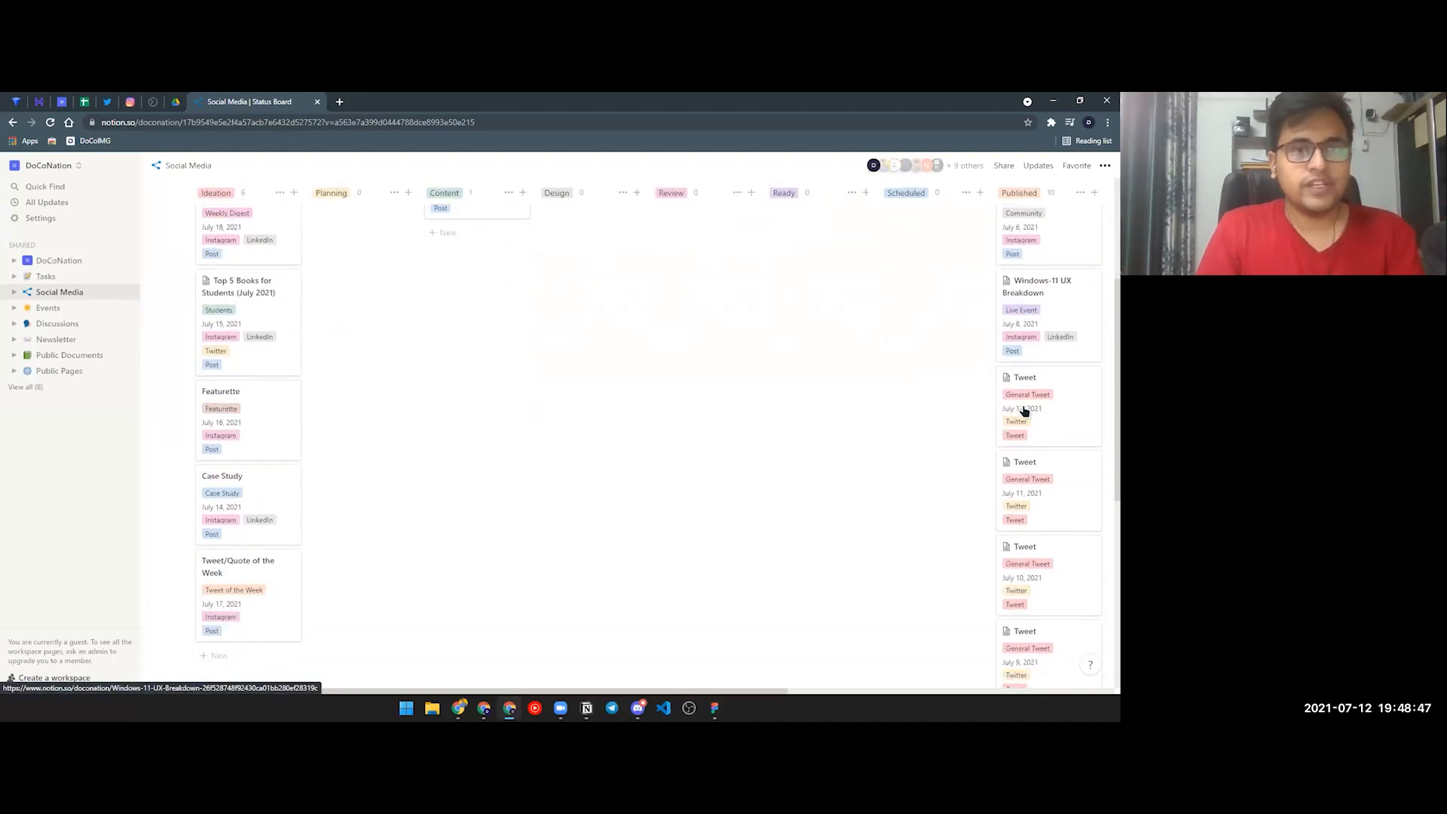
{"action": "scroll", "coordinate": [659, 380], "scroll_direction": "up", "scroll_amount": 4}
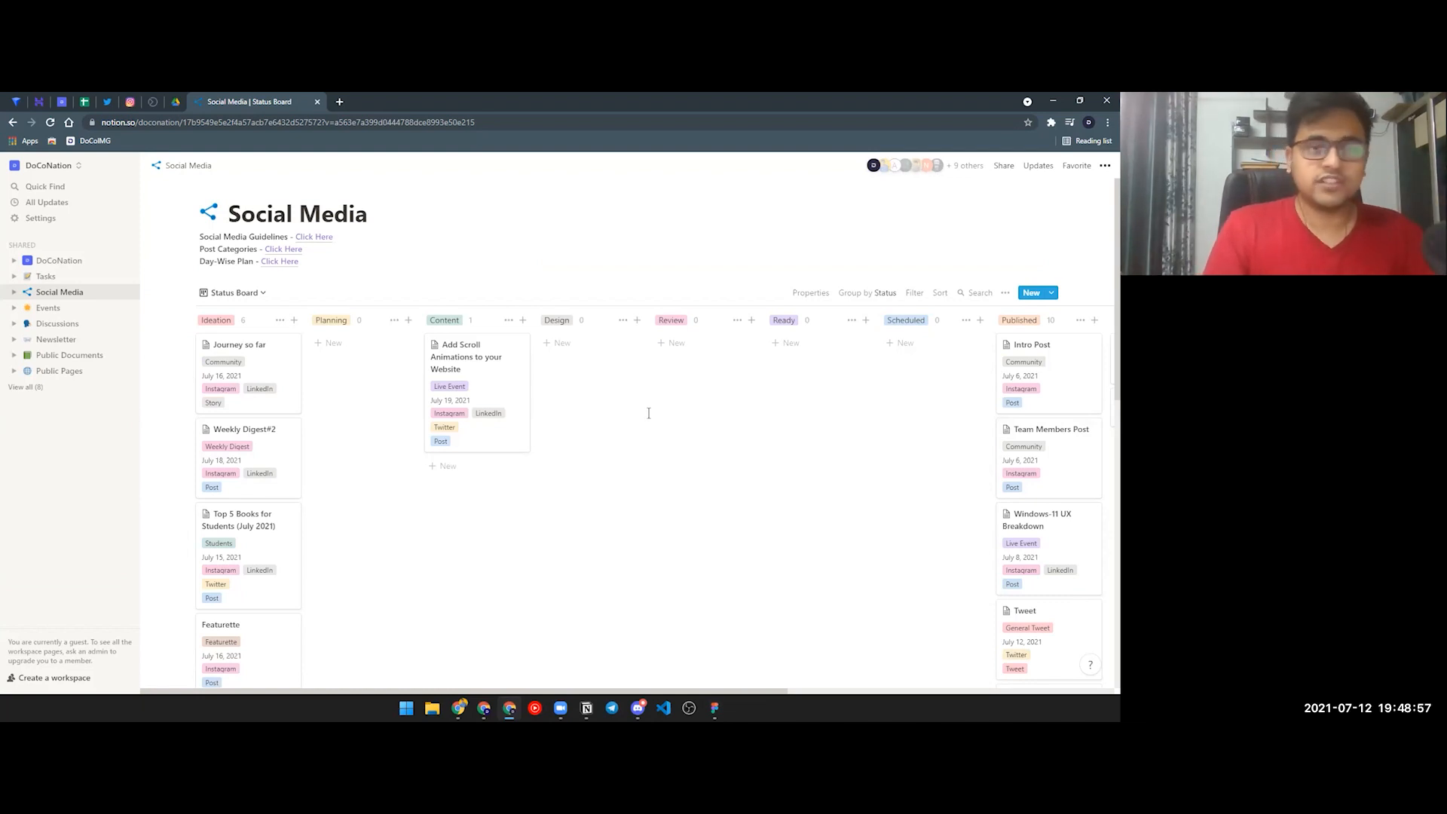
Step: Switch the Social Media database back to the Social Calendar view and open the Live Events calendar under Events
{"action": "left_click", "coordinate": [234, 292]}
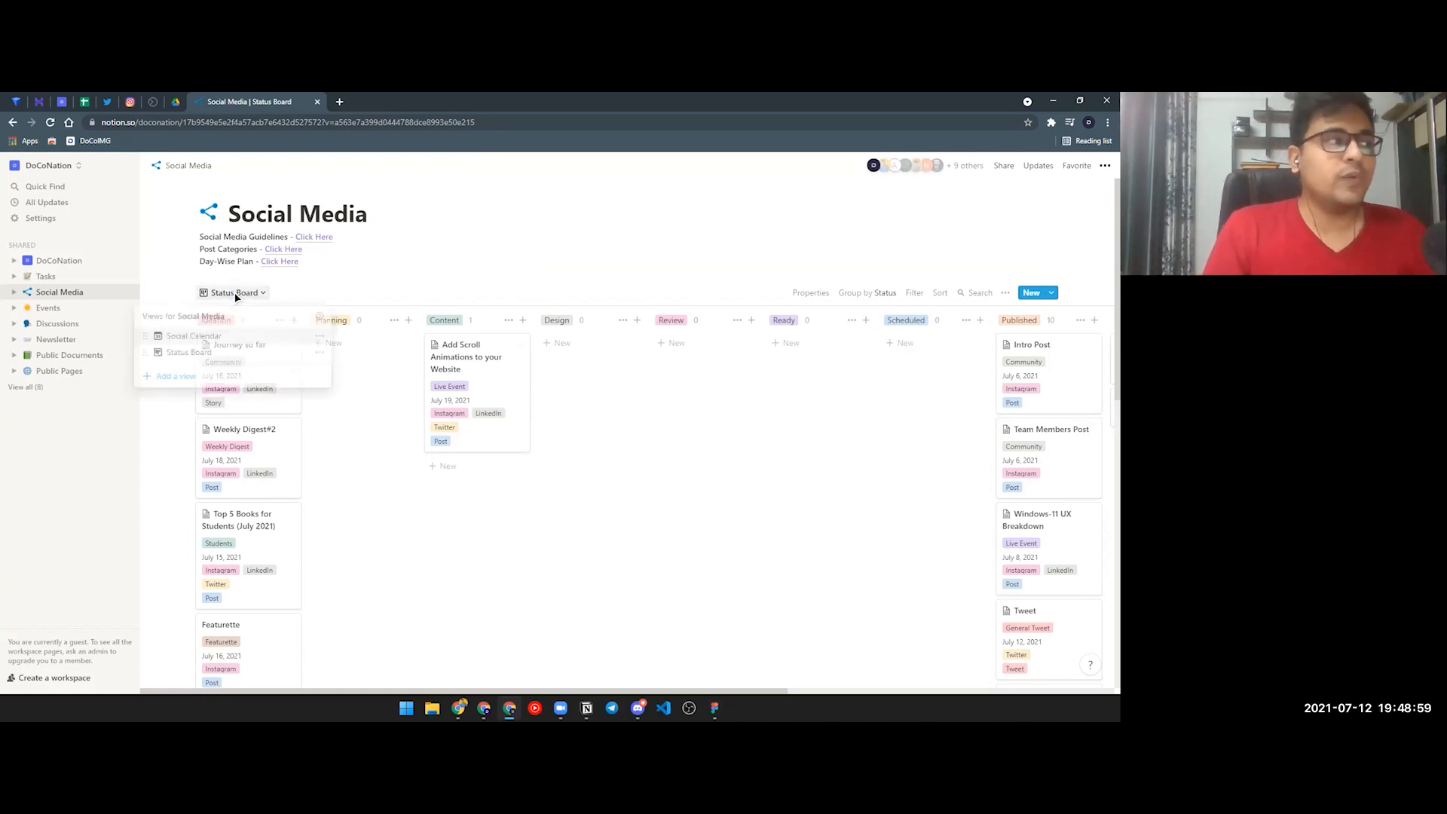
{"action": "left_click", "coordinate": [240, 341]}
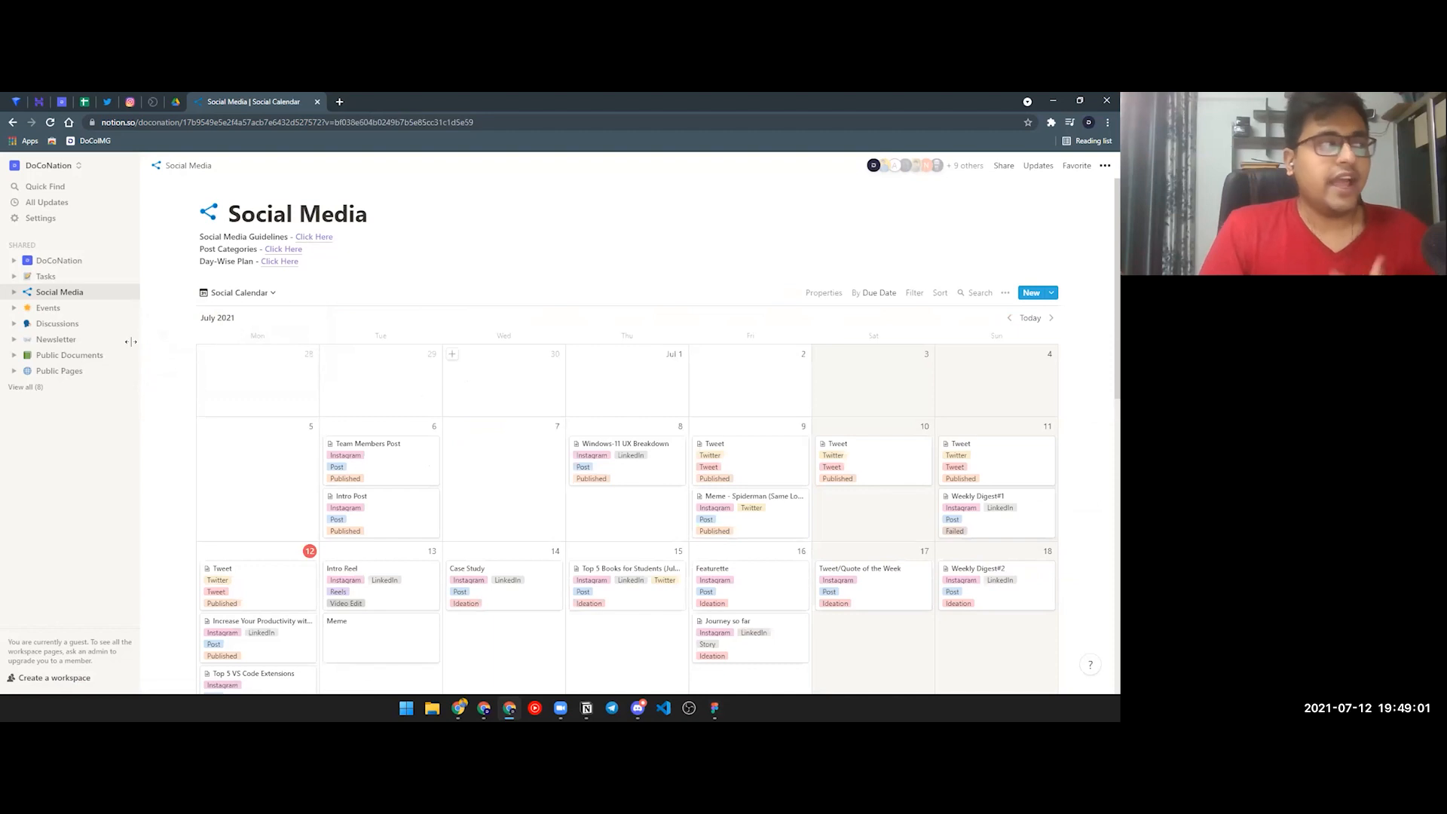
{"action": "left_click", "coordinate": [71, 309]}
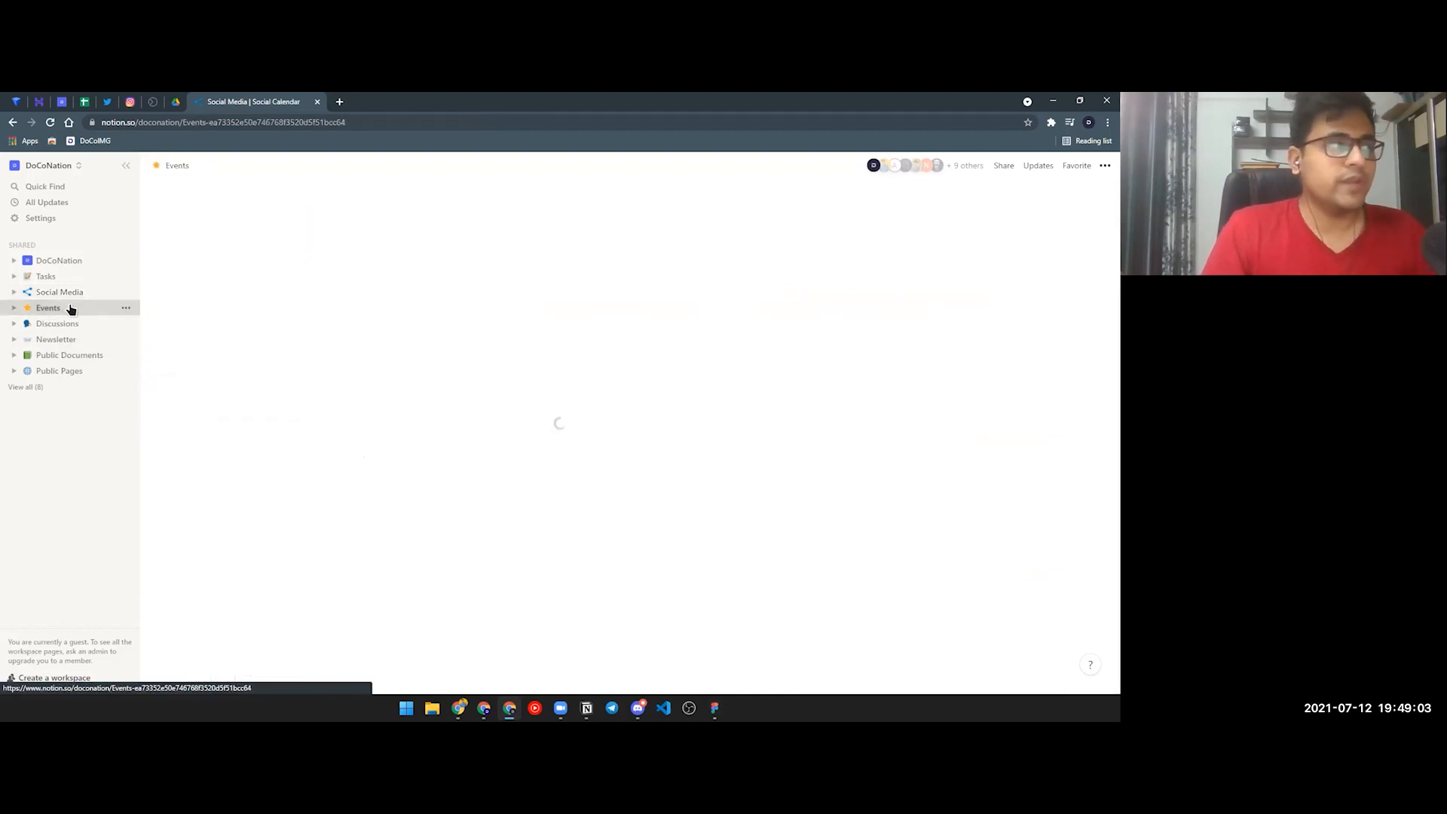
{"action": "left_click", "coordinate": [486, 381]}
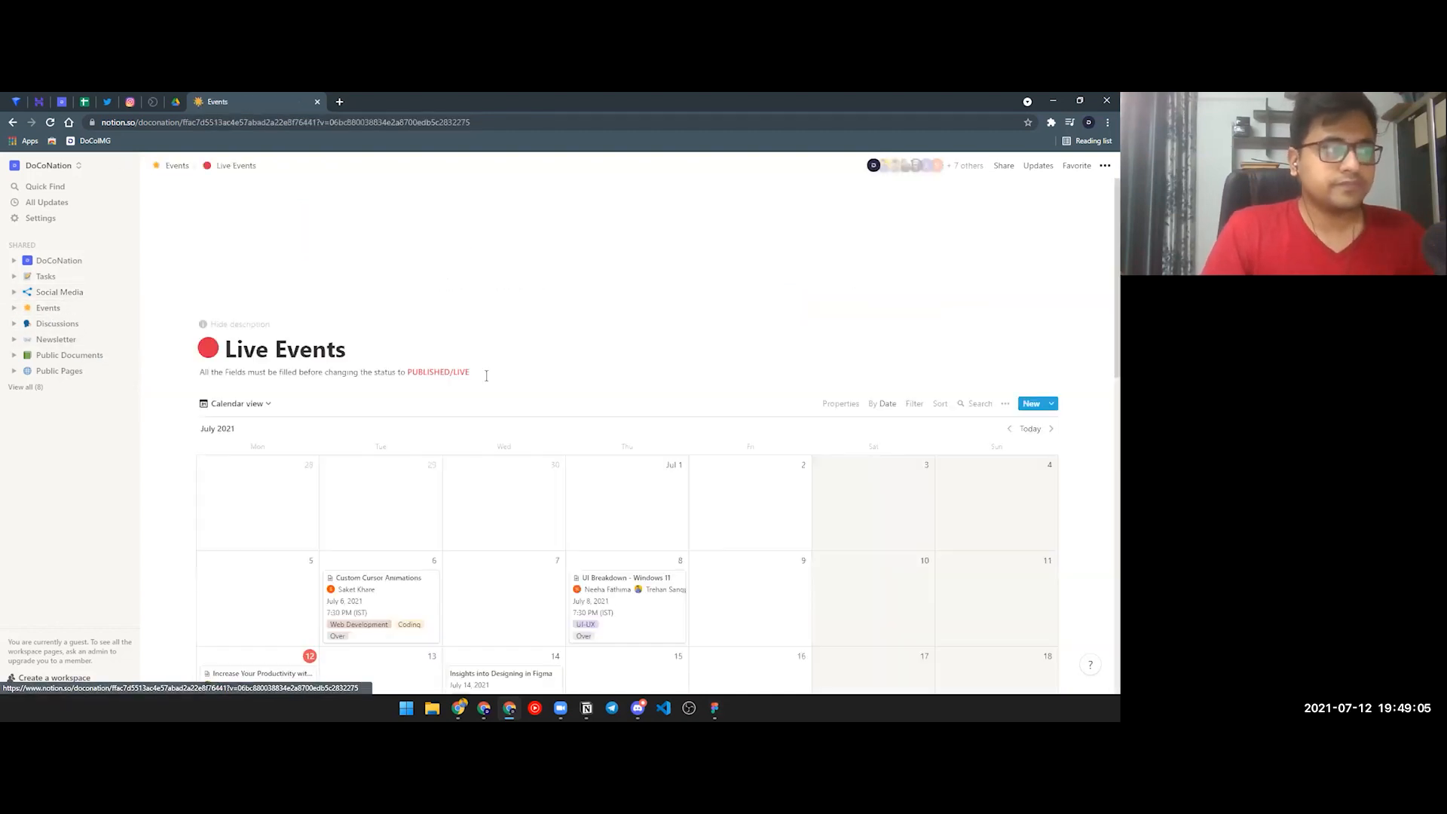
{"action": "scroll", "coordinate": [731, 377], "scroll_direction": "down", "scroll_amount": 5}
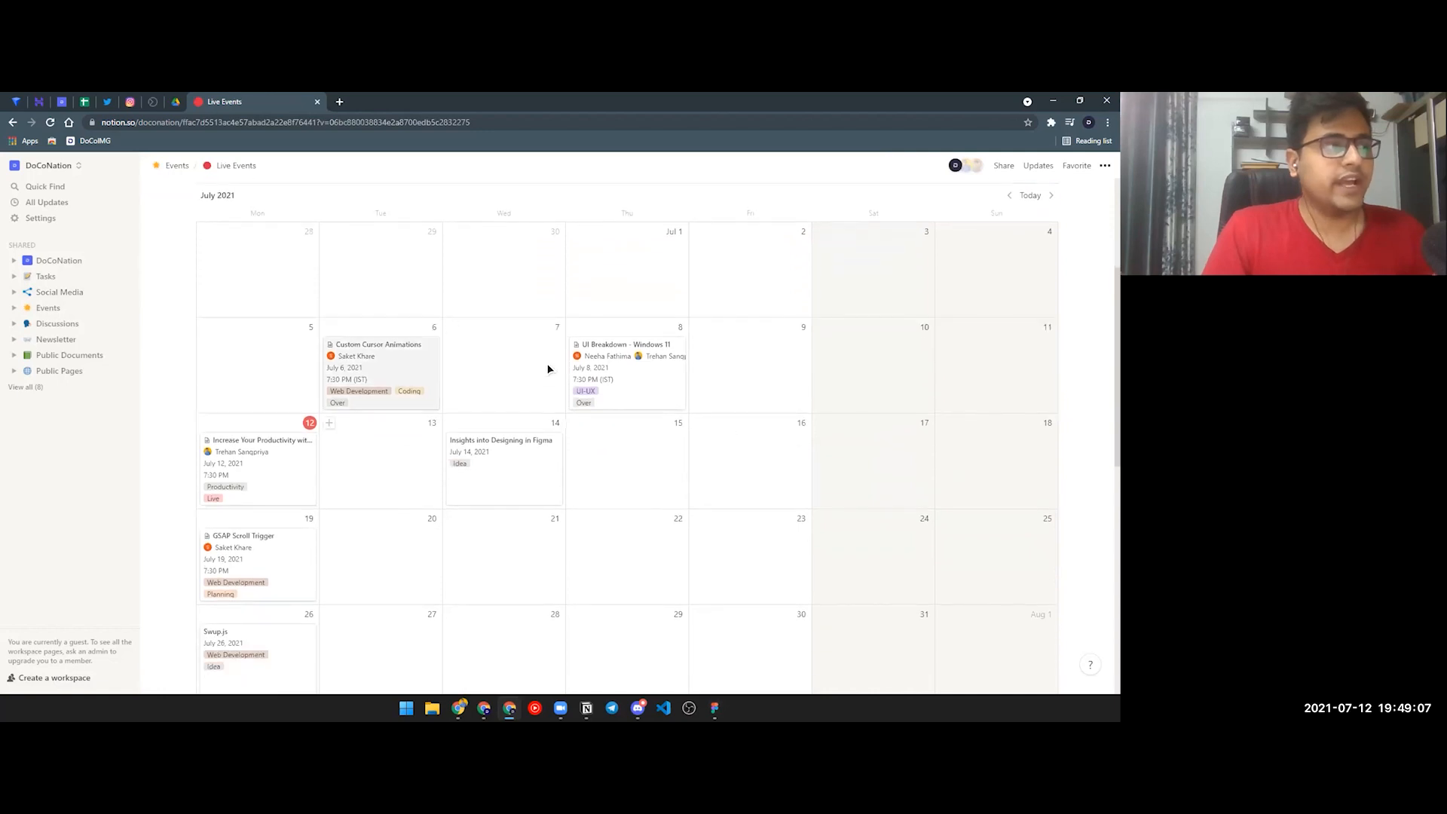
Step: View the "UI Breakdown - Windows 11" and "Custom Cursor Animations" event cards in the July 2021 calendar, closing each one
{"action": "left_click", "coordinate": [621, 362]}
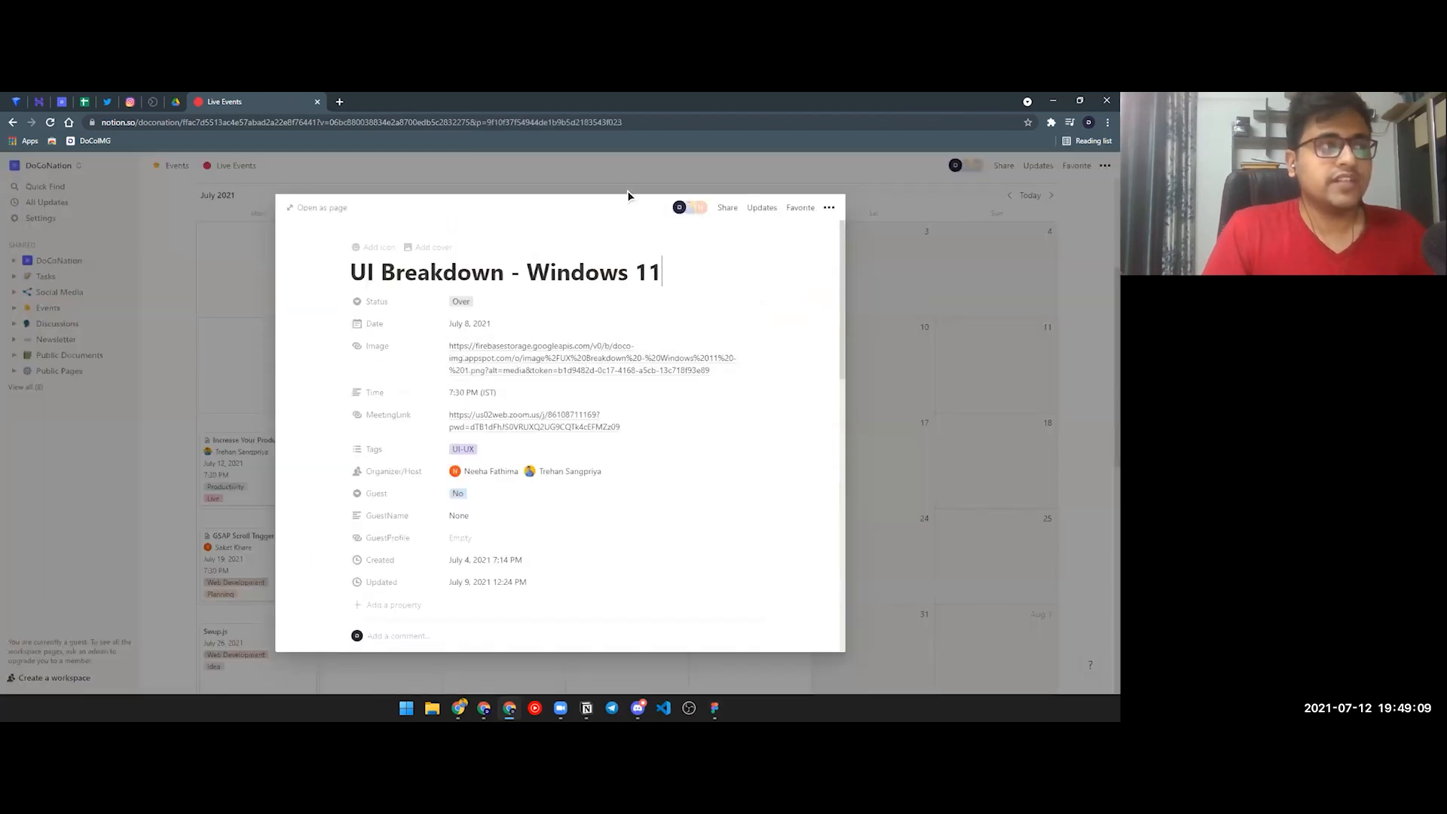
{"action": "left_click", "coordinate": [626, 178]}
{"action": "left_click", "coordinate": [414, 367]}
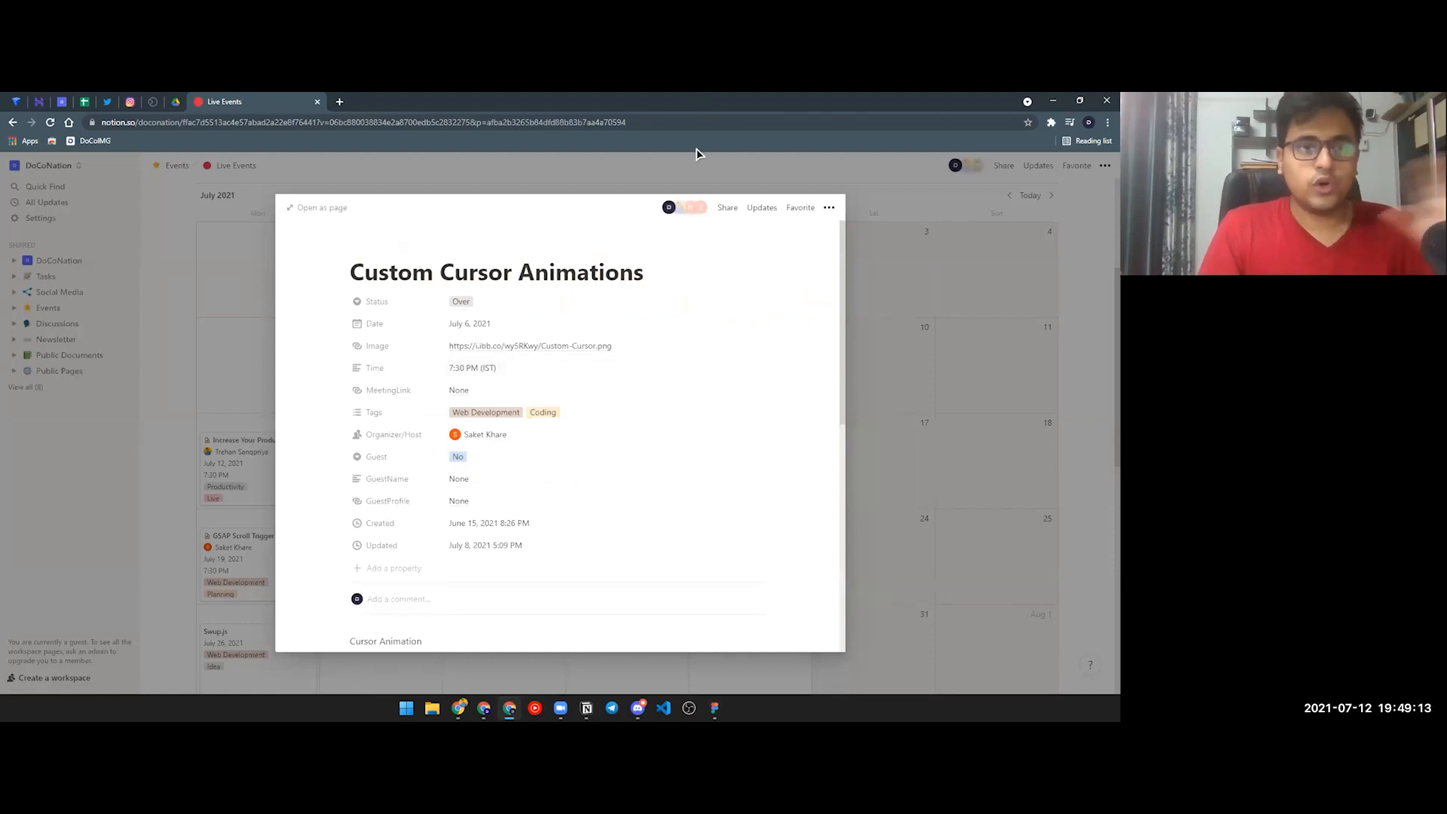
{"action": "left_click", "coordinate": [615, 165]}
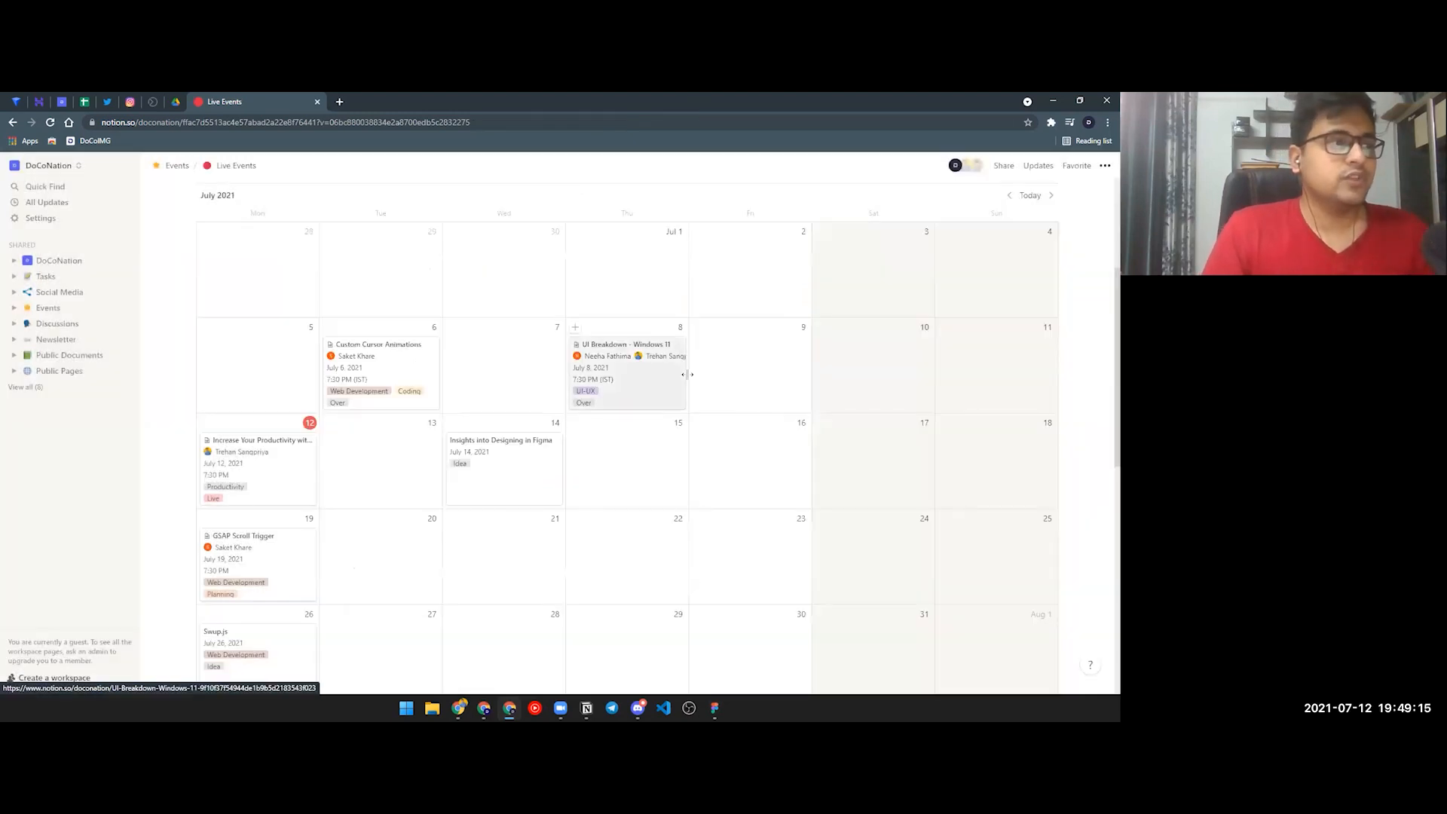
{"action": "scroll", "coordinate": [700, 372], "scroll_direction": "down", "scroll_amount": 3}
{"action": "scroll", "coordinate": [699, 368], "scroll_direction": "up", "scroll_amount": 6}
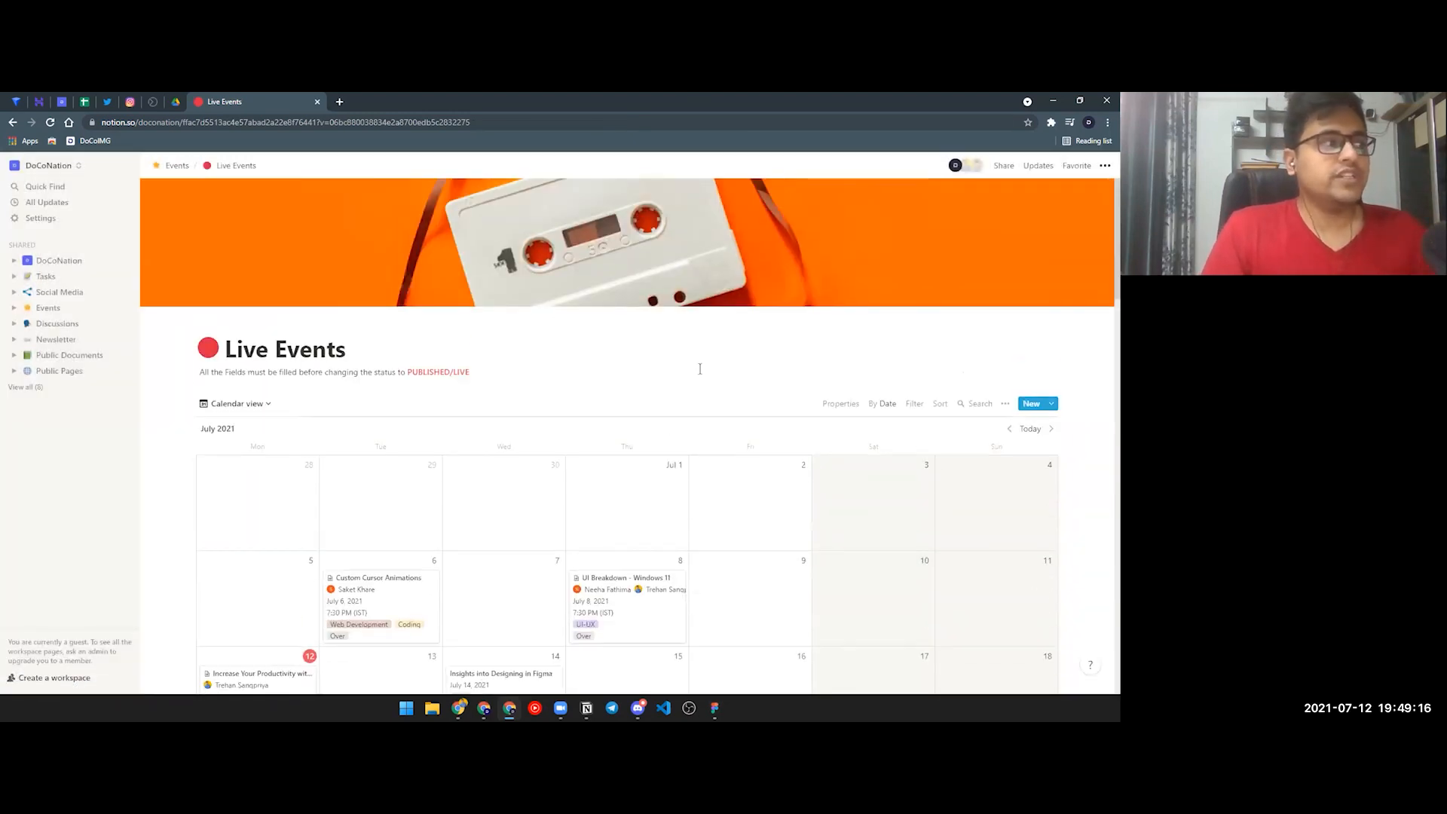
Step: Examine the topics in the Idea, Approved and Done columns of the Discussions board, and return to the DoCoNation home page
{"action": "left_click", "coordinate": [60, 323]}
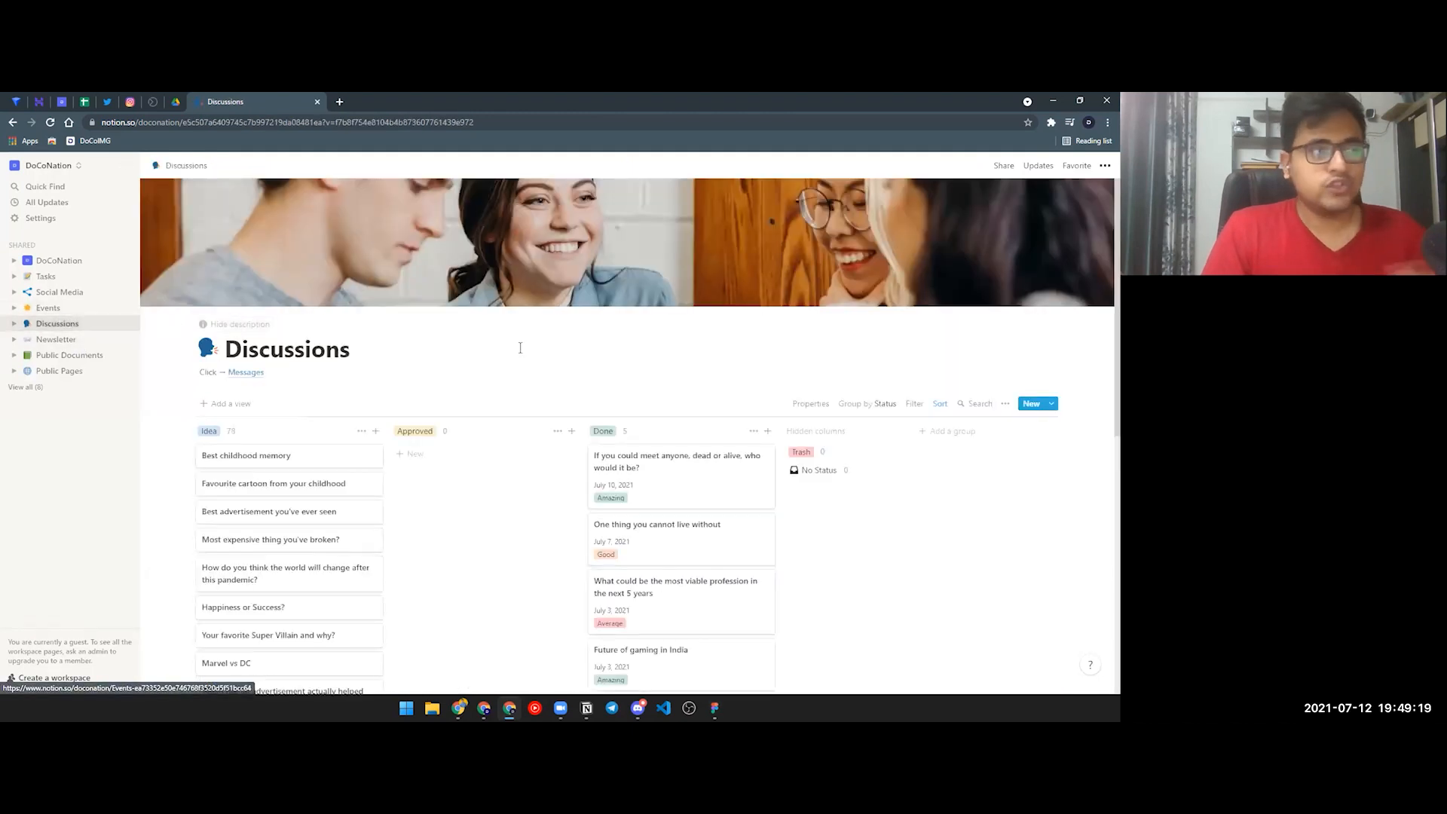
{"action": "scroll", "coordinate": [879, 519], "scroll_direction": "down", "scroll_amount": 3}
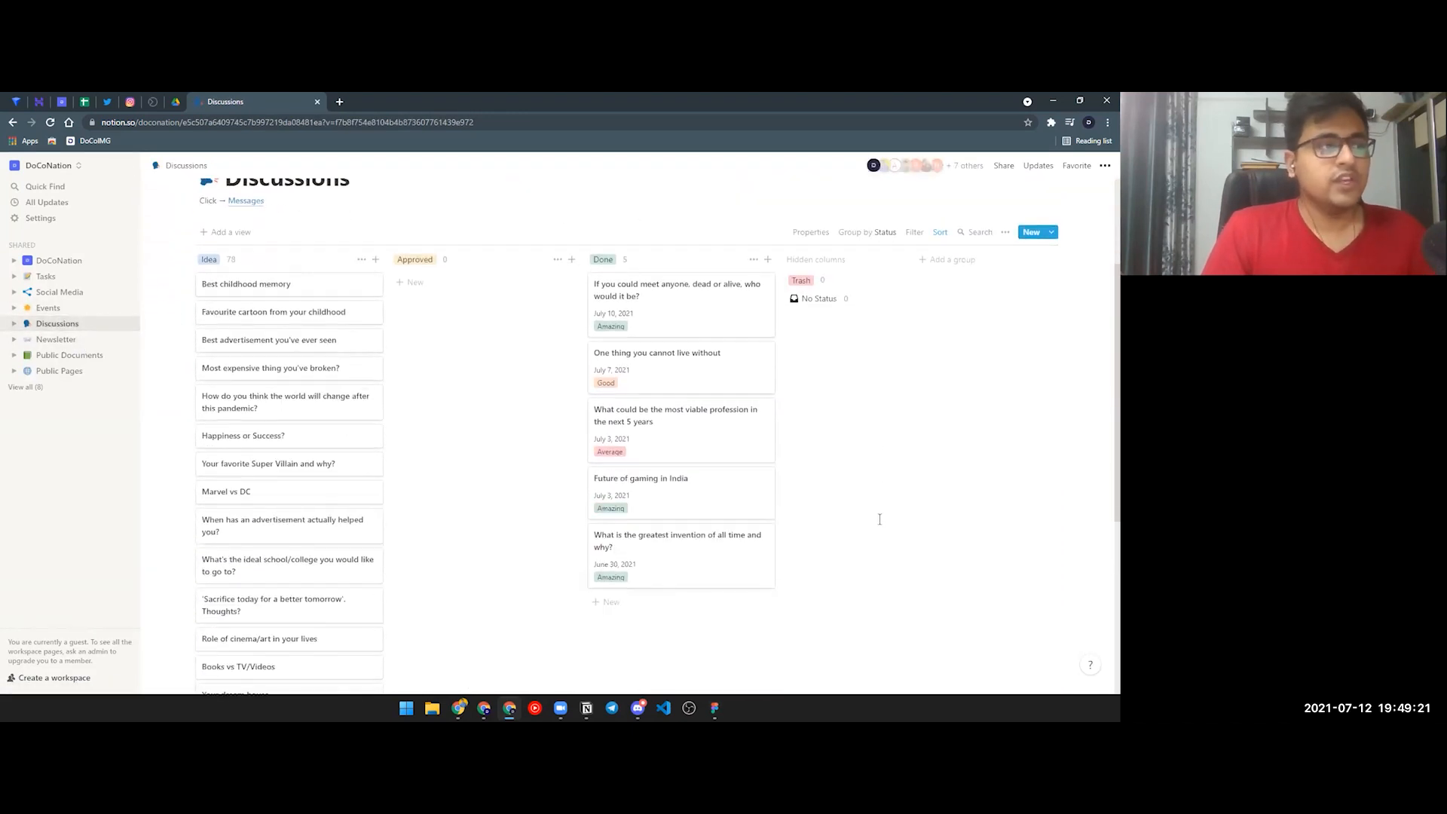
{"action": "scroll", "coordinate": [484, 443], "scroll_direction": "up", "scroll_amount": 3}
{"action": "scroll", "coordinate": [316, 281], "scroll_direction": "down", "scroll_amount": 15}
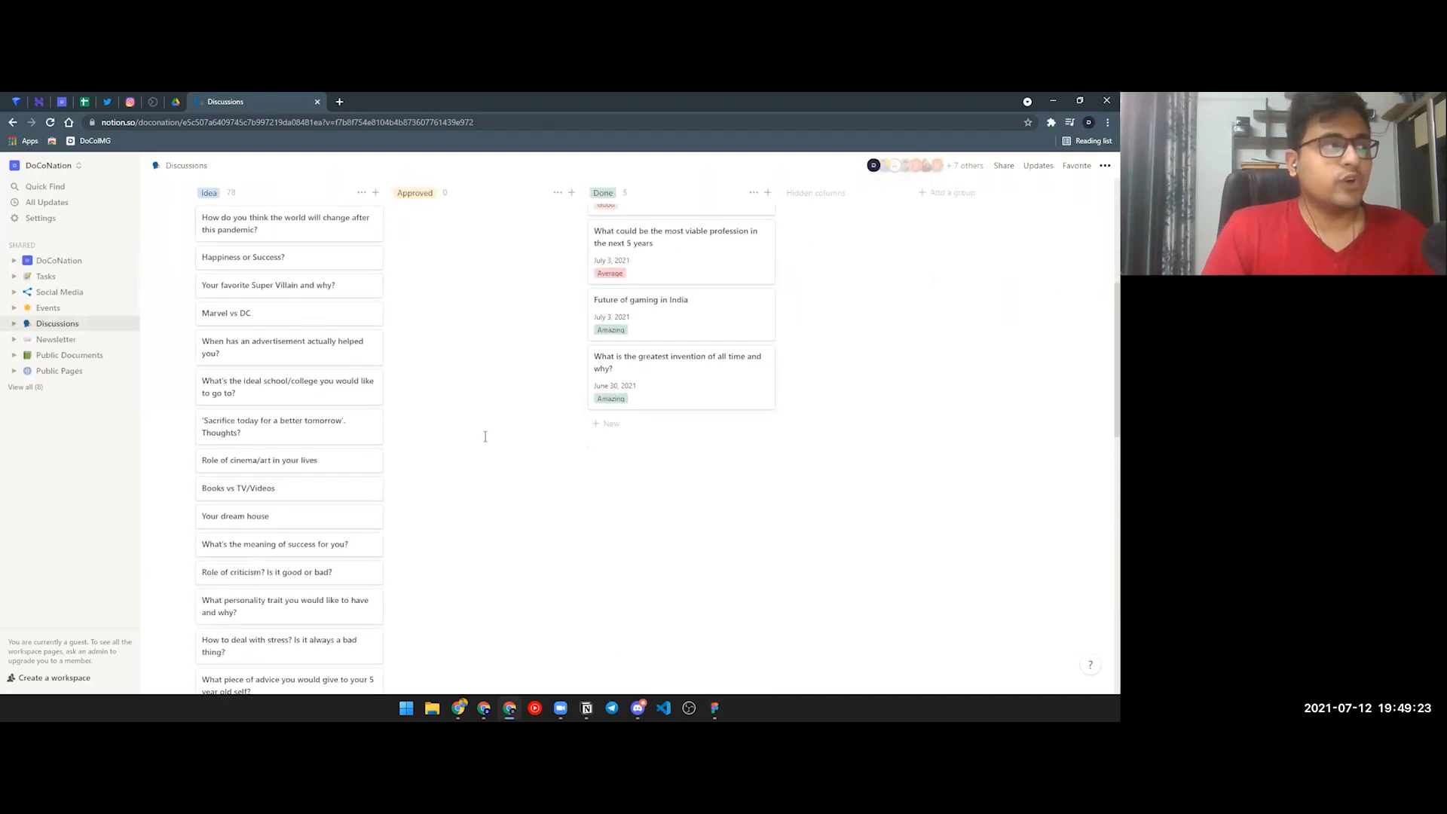
{"action": "scroll", "coordinate": [315, 281], "scroll_direction": "up", "scroll_amount": 15}
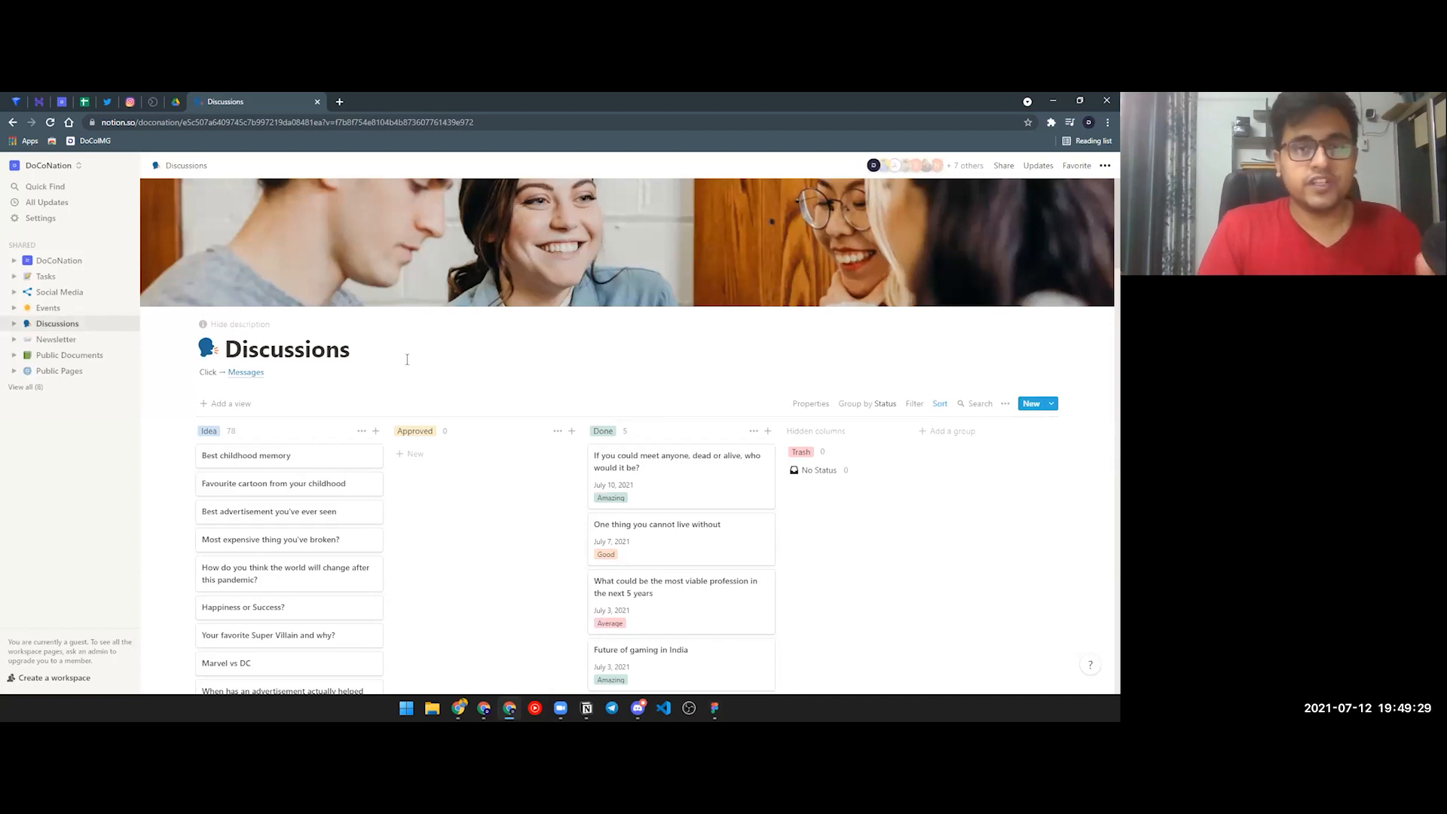
{"action": "scroll", "coordinate": [407, 359], "scroll_direction": "down", "scroll_amount": 10}
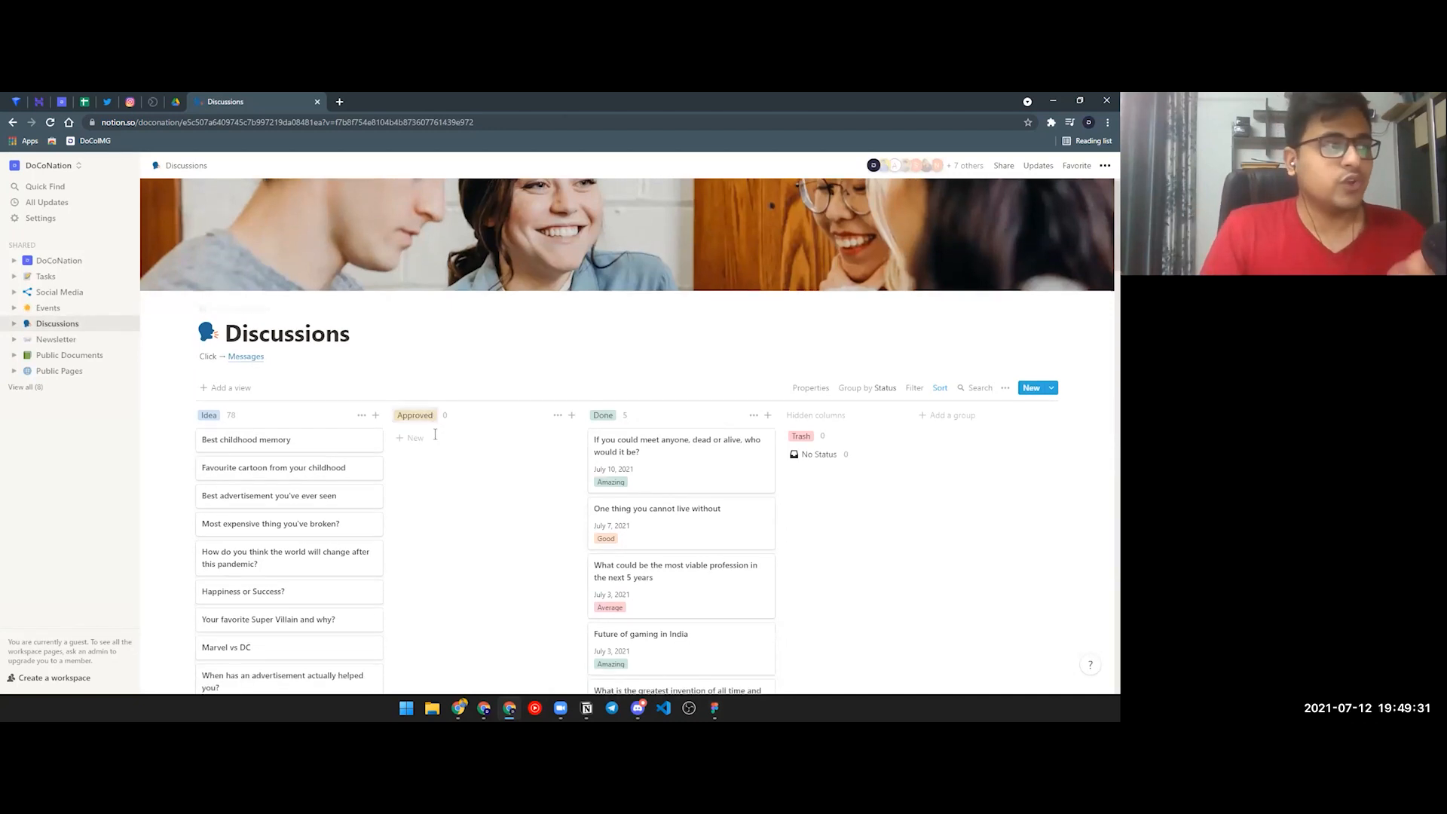
{"action": "scroll", "coordinate": [432, 426], "scroll_direction": "up", "scroll_amount": 10}
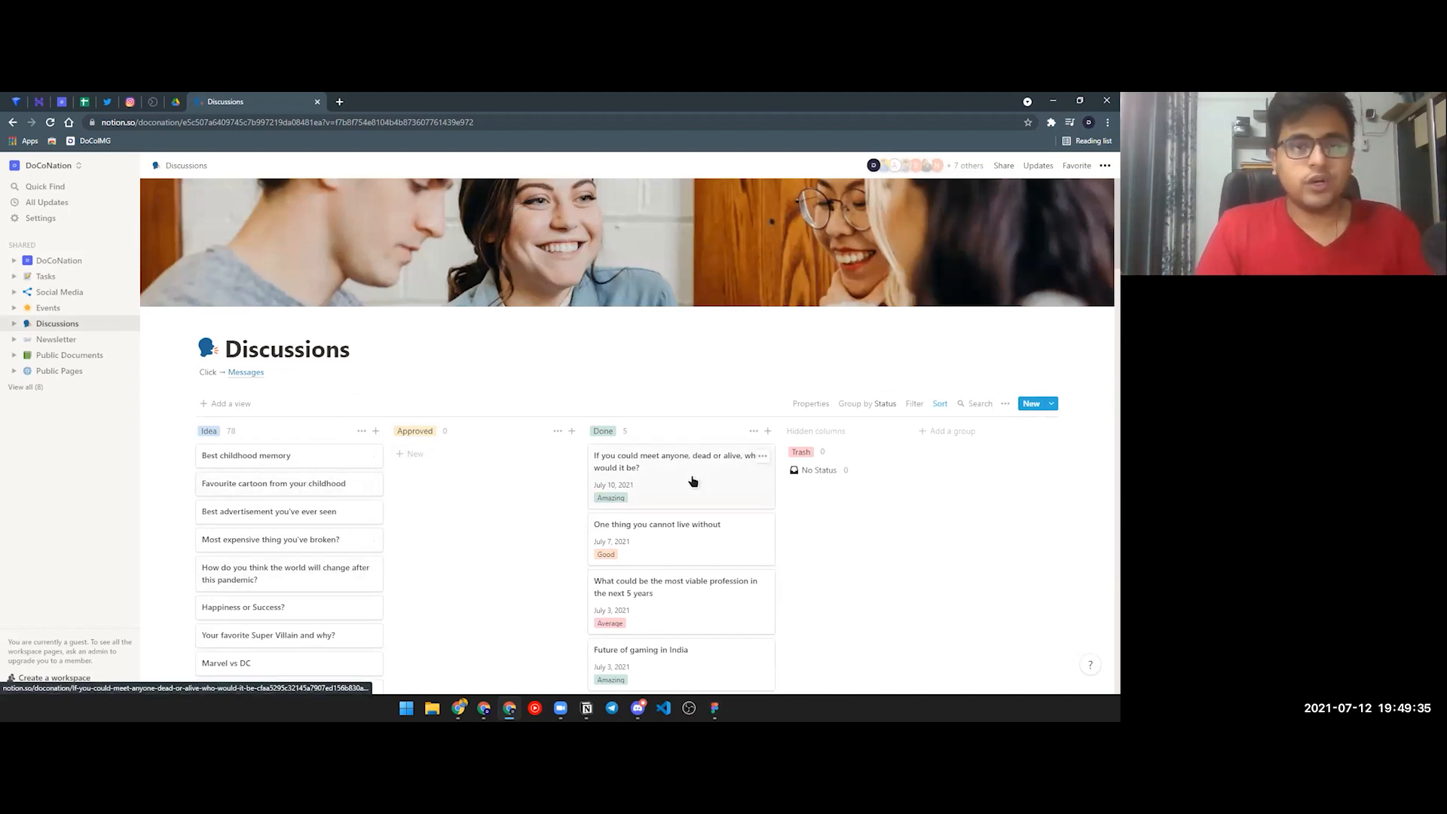
{"action": "left_click", "coordinate": [46, 260]}
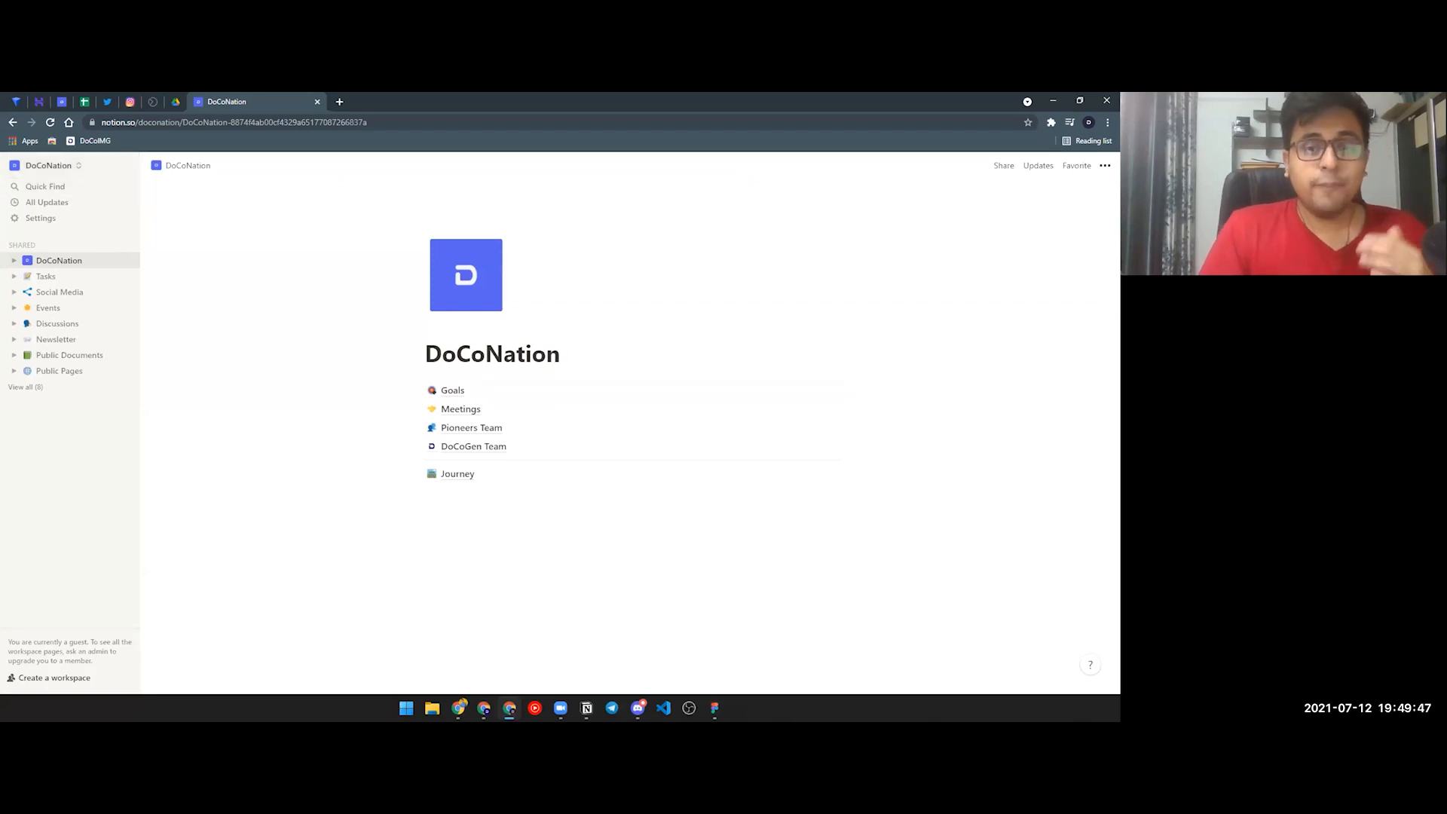
Step: Switch to the Notion desktop app and bring the personal home page's Work, Learn and Personal lists into view
{"action": "key", "text": "alt+Tab"}
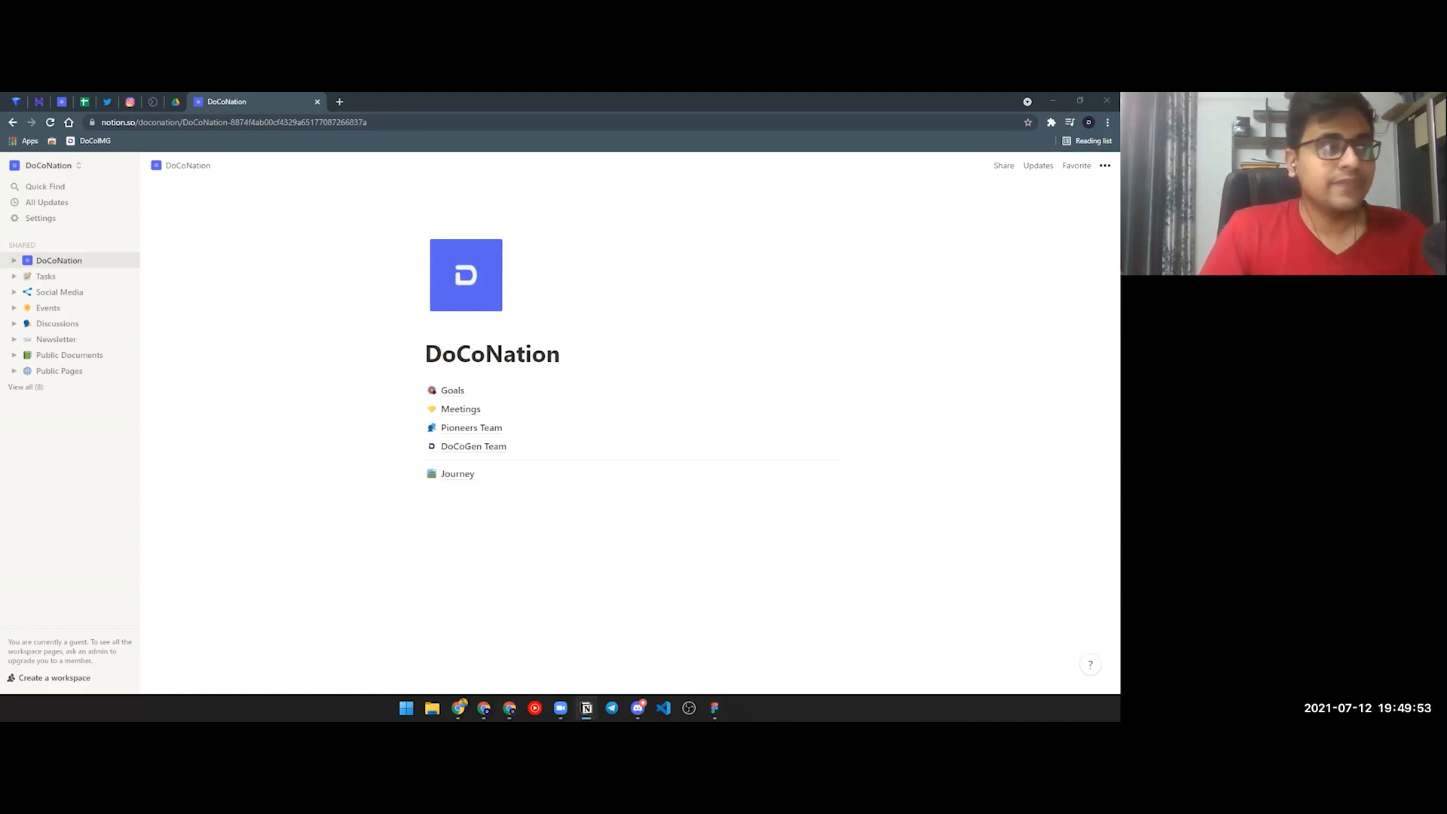
{"action": "left_click_drag", "start_coordinate": [1, 99], "coordinate": [535, 99]}
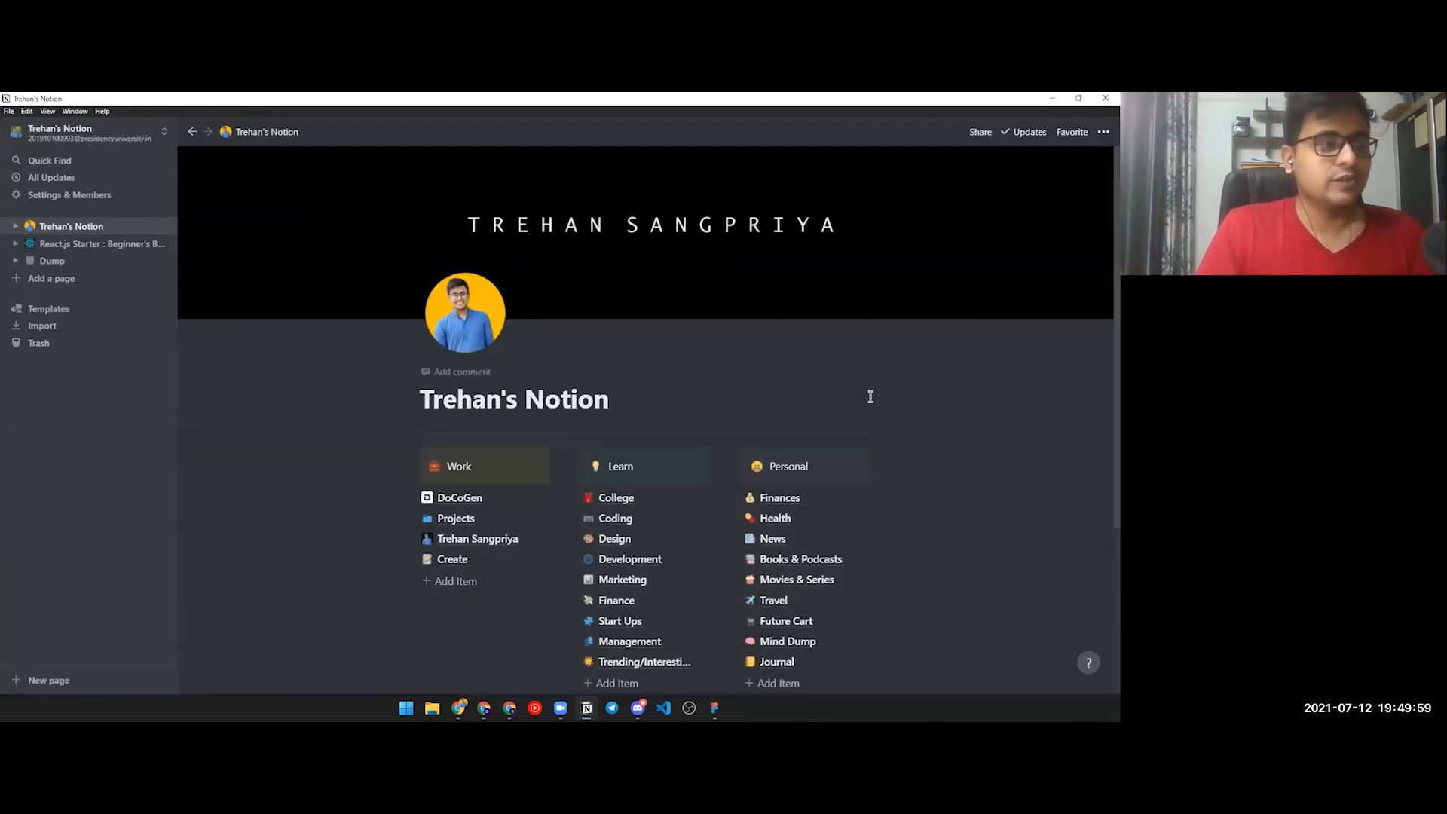
{"action": "left_click", "coordinate": [1052, 98]}
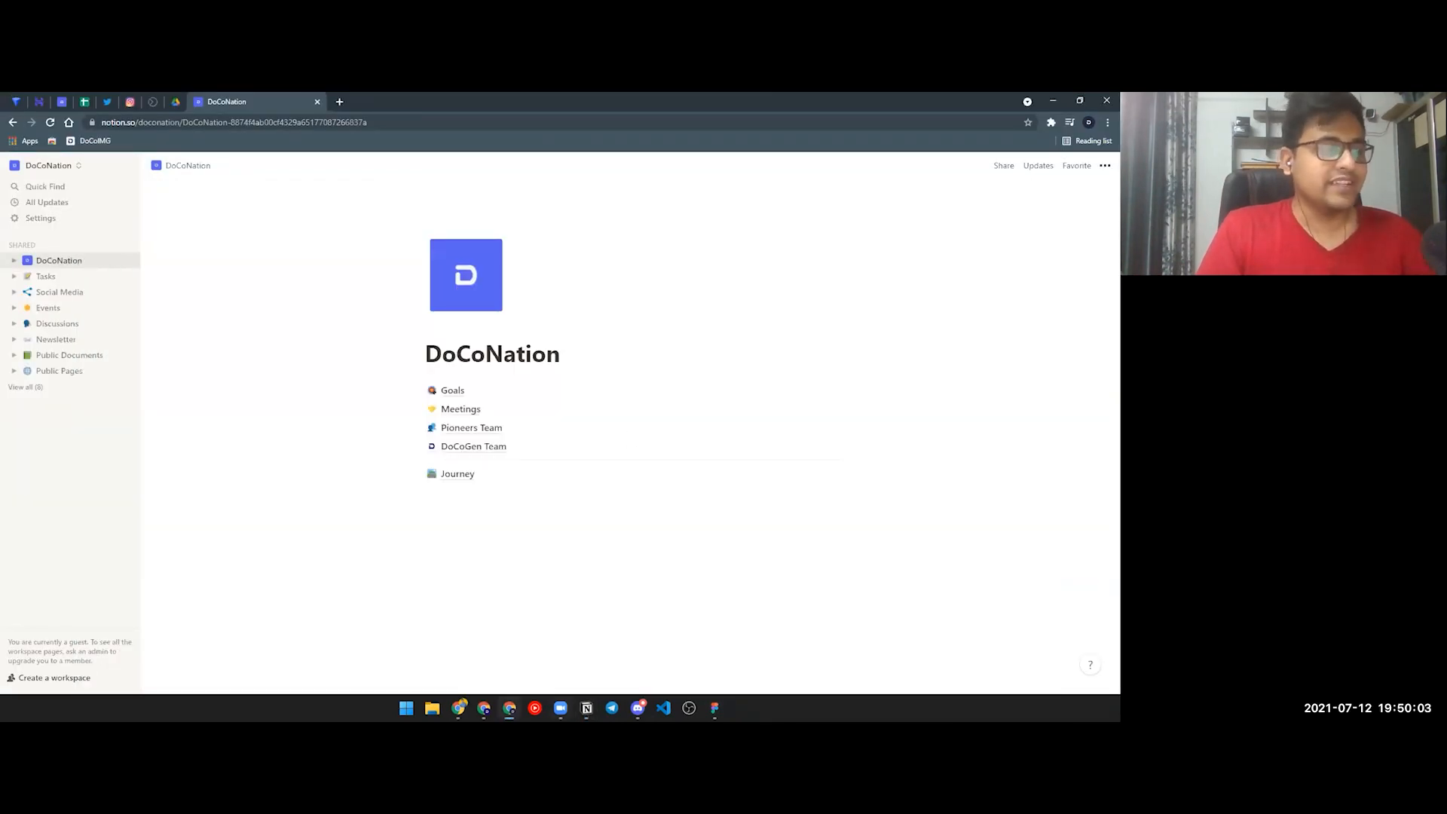
{"action": "key", "text": "alt+Tab"}
{"action": "scroll", "coordinate": [941, 428], "scroll_direction": "down", "scroll_amount": 2}
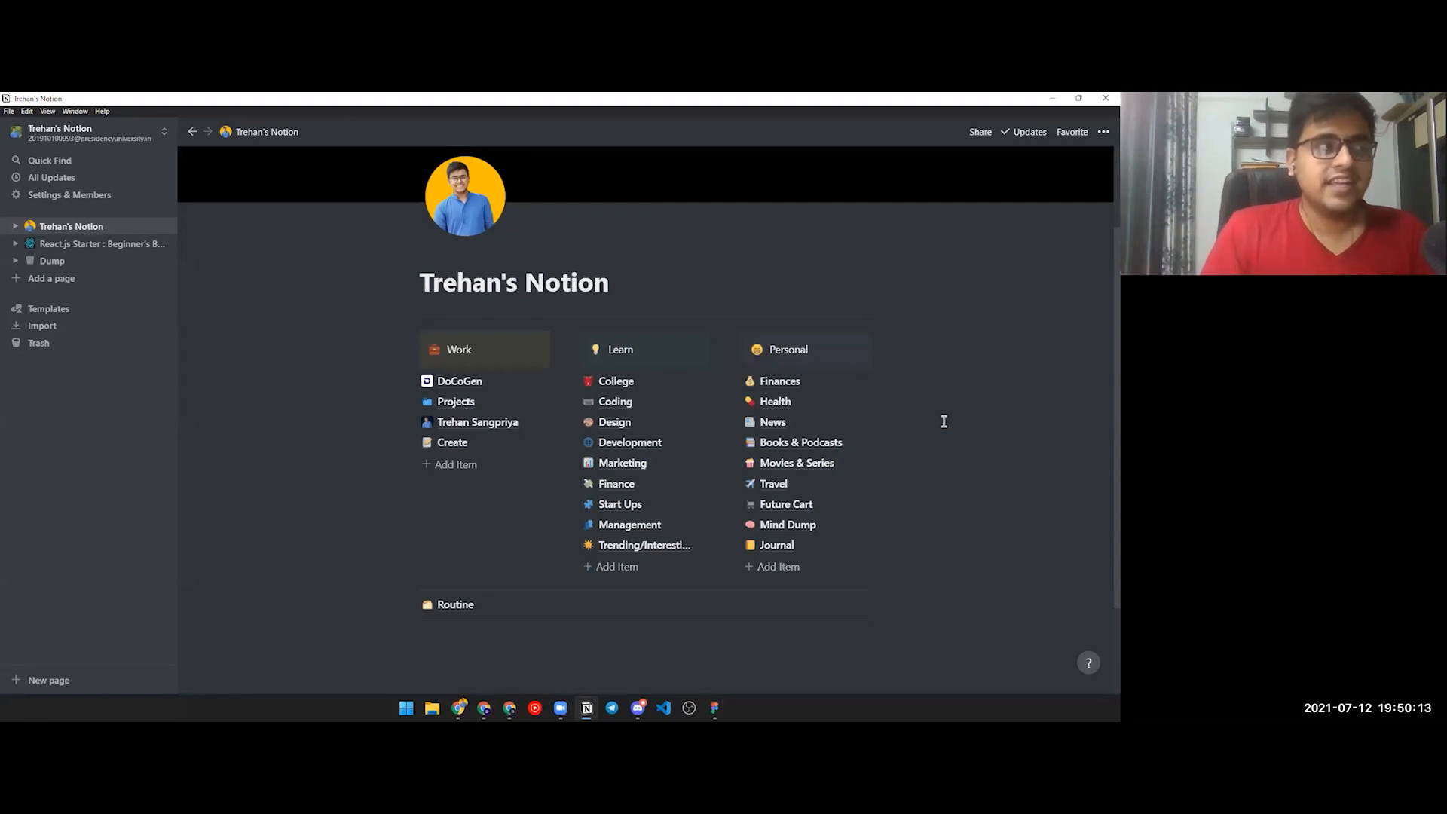
Step: Highlight the home page's three columns together, highlight the Work column alone, and clear the selection
{"action": "left_click_drag", "start_coordinate": [347, 351], "coordinate": [973, 577]}
{"action": "left_click", "coordinate": [1010, 578]}
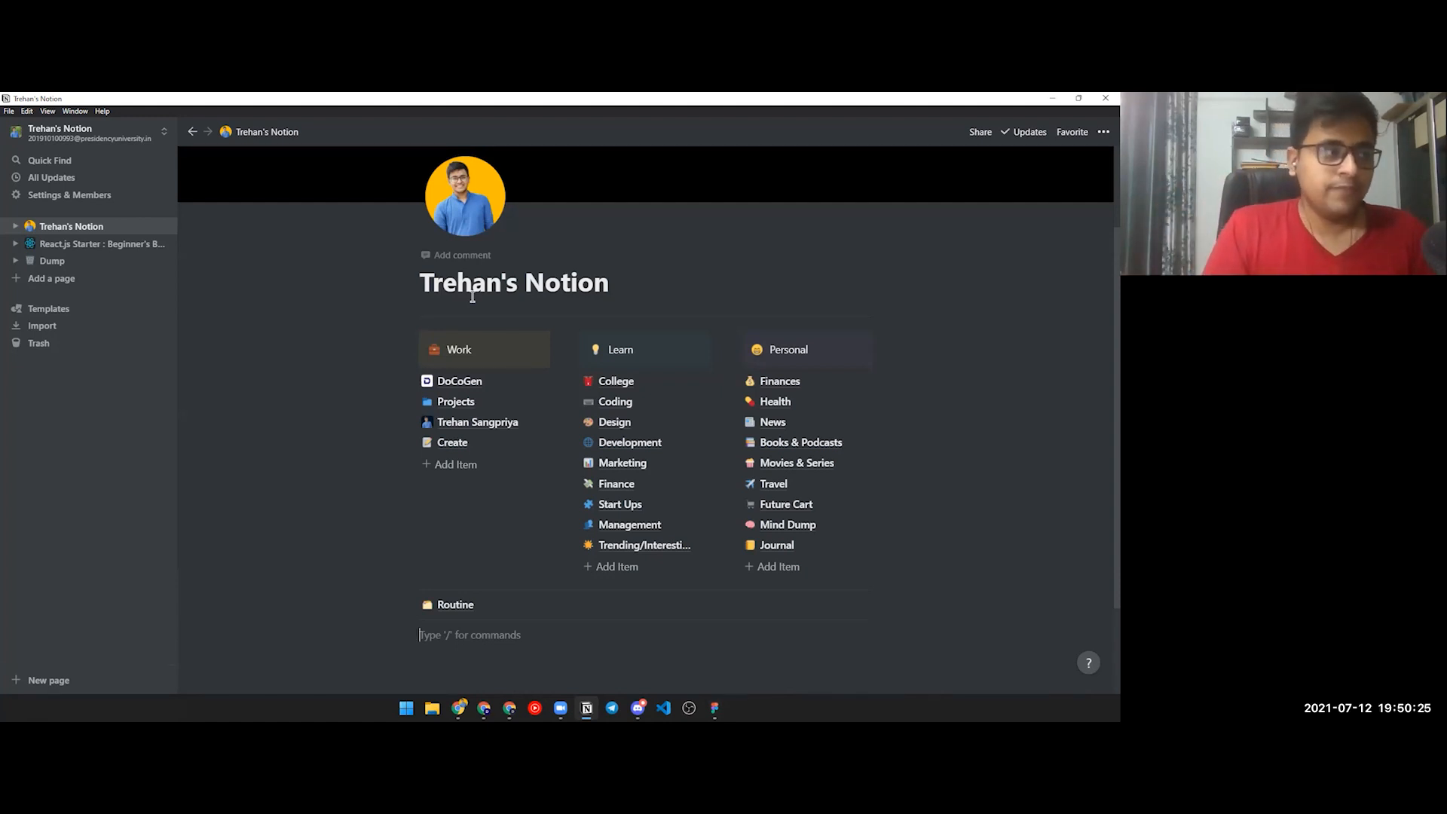
{"action": "left_click_drag", "start_coordinate": [233, 343], "coordinate": [510, 483]}
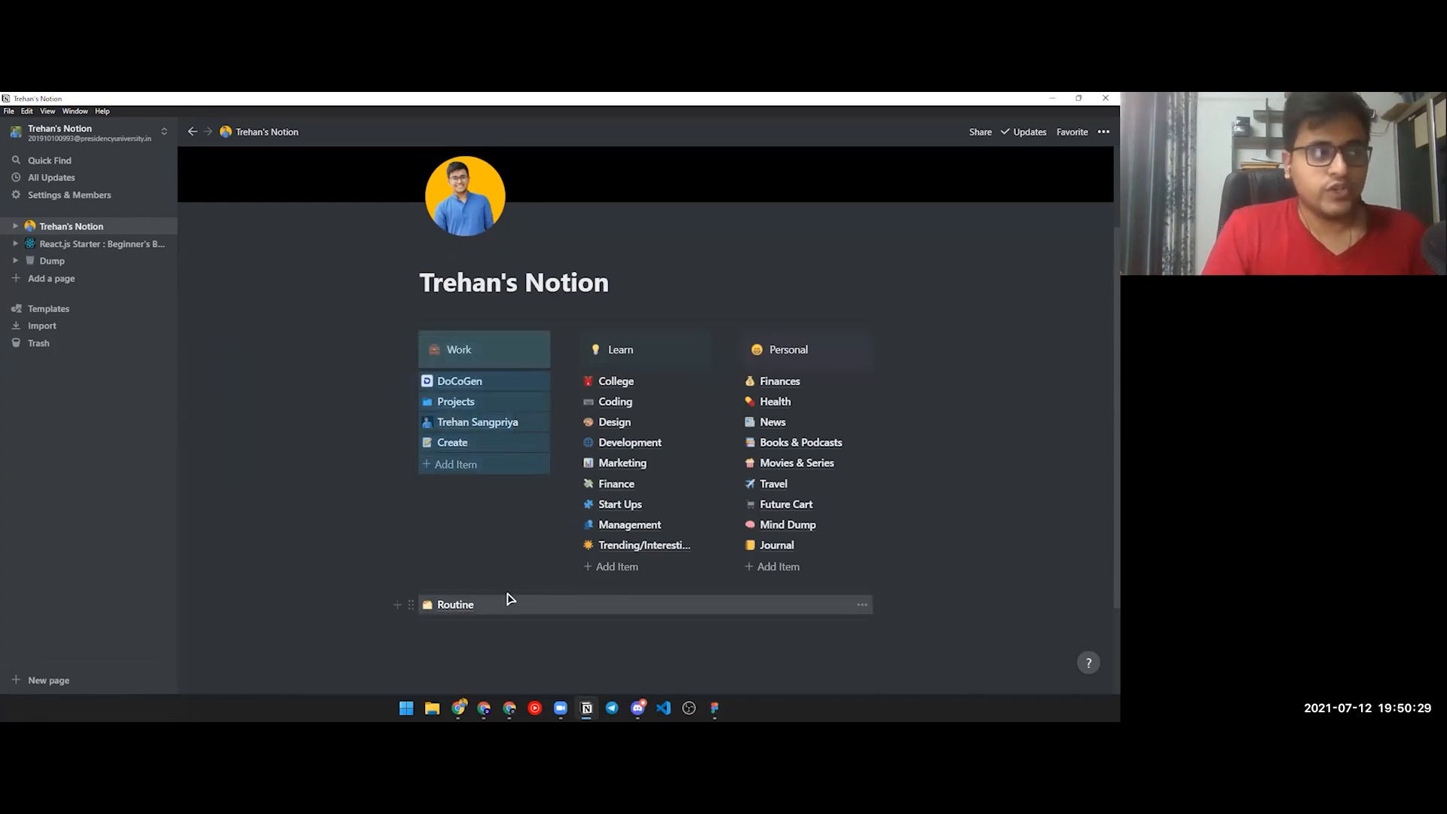
{"action": "left_click", "coordinate": [950, 507]}
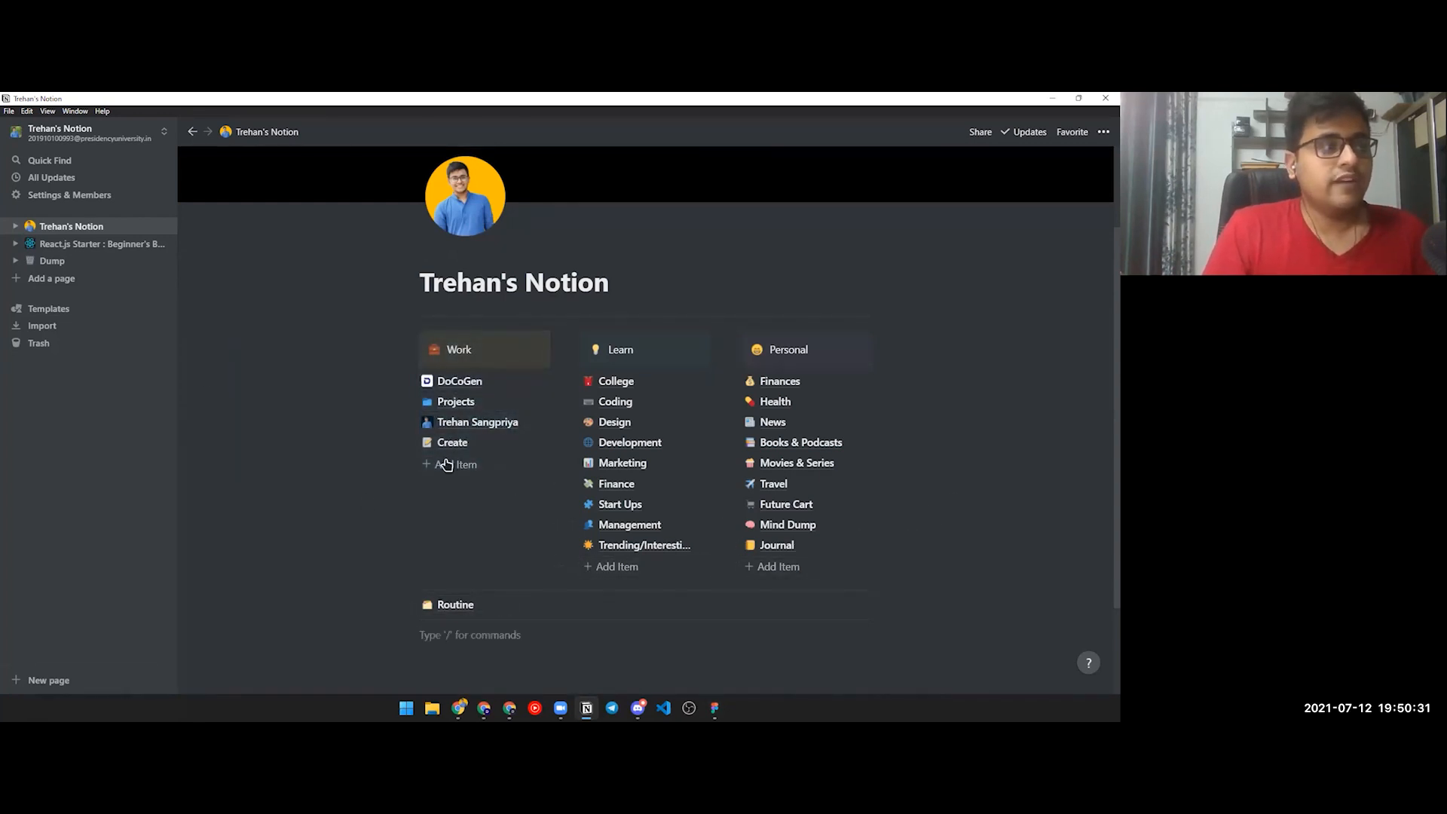
Step: Add a blank untitled page to the Work list, return to the home page and delete that page
{"action": "left_click", "coordinate": [461, 464]}
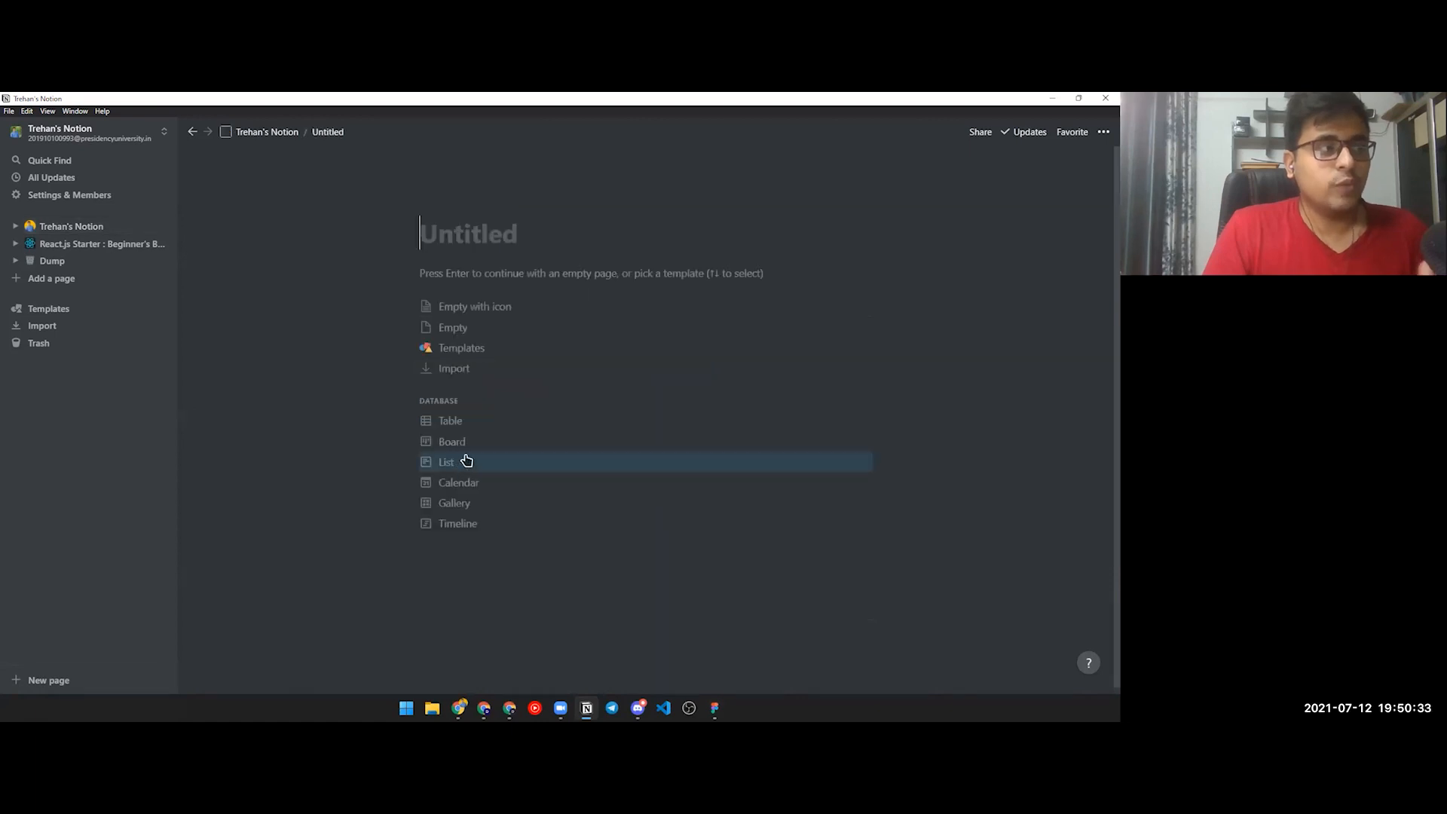
{"action": "left_click", "coordinate": [252, 134]}
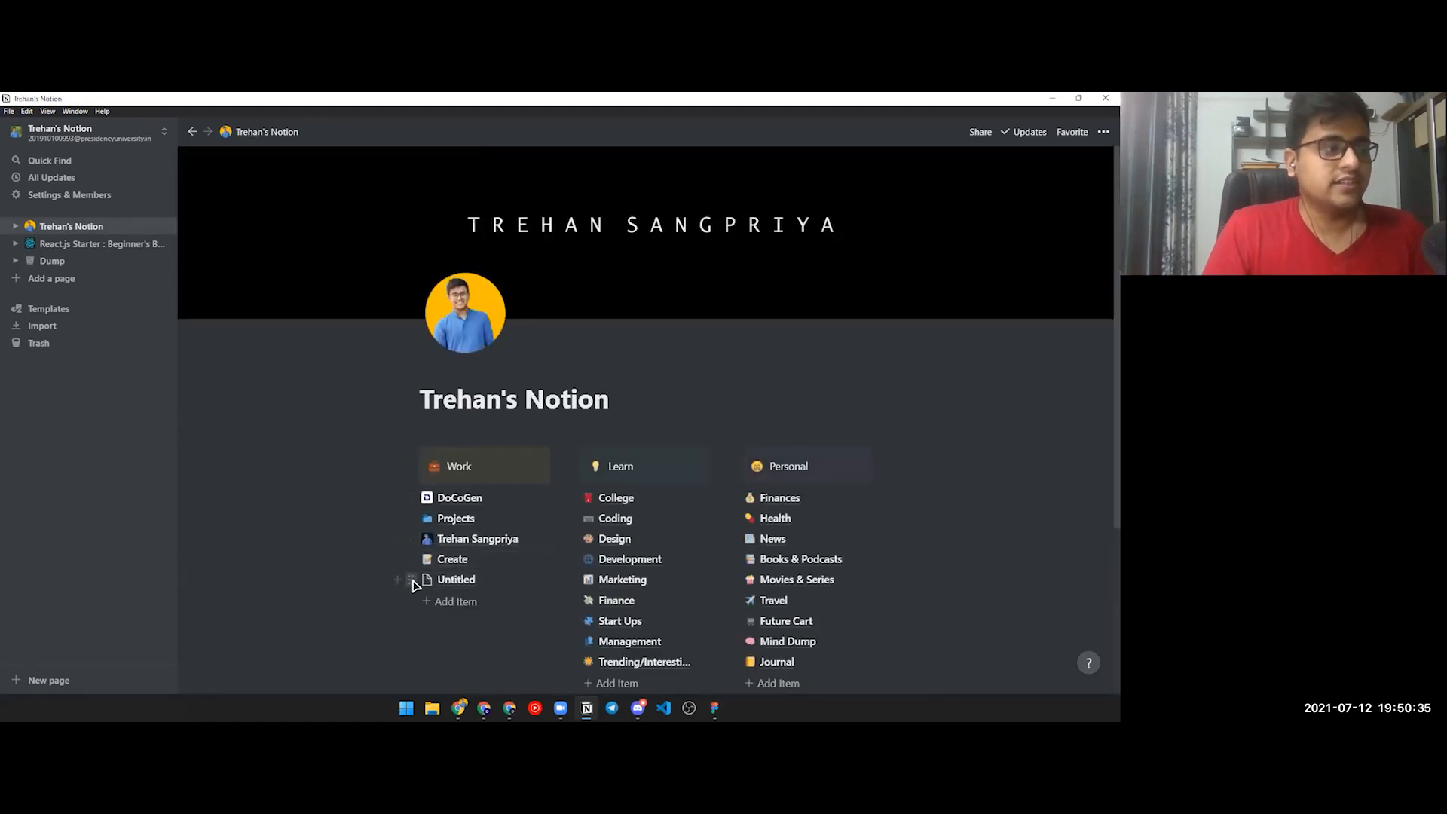
{"action": "left_click", "coordinate": [411, 580]}
{"action": "left_click", "coordinate": [315, 518]}
Step: Highlight the Personal and Learn columns of the home page in turn, and clear the selection
{"action": "scroll", "coordinate": [907, 486], "scroll_direction": "down", "scroll_amount": 3}
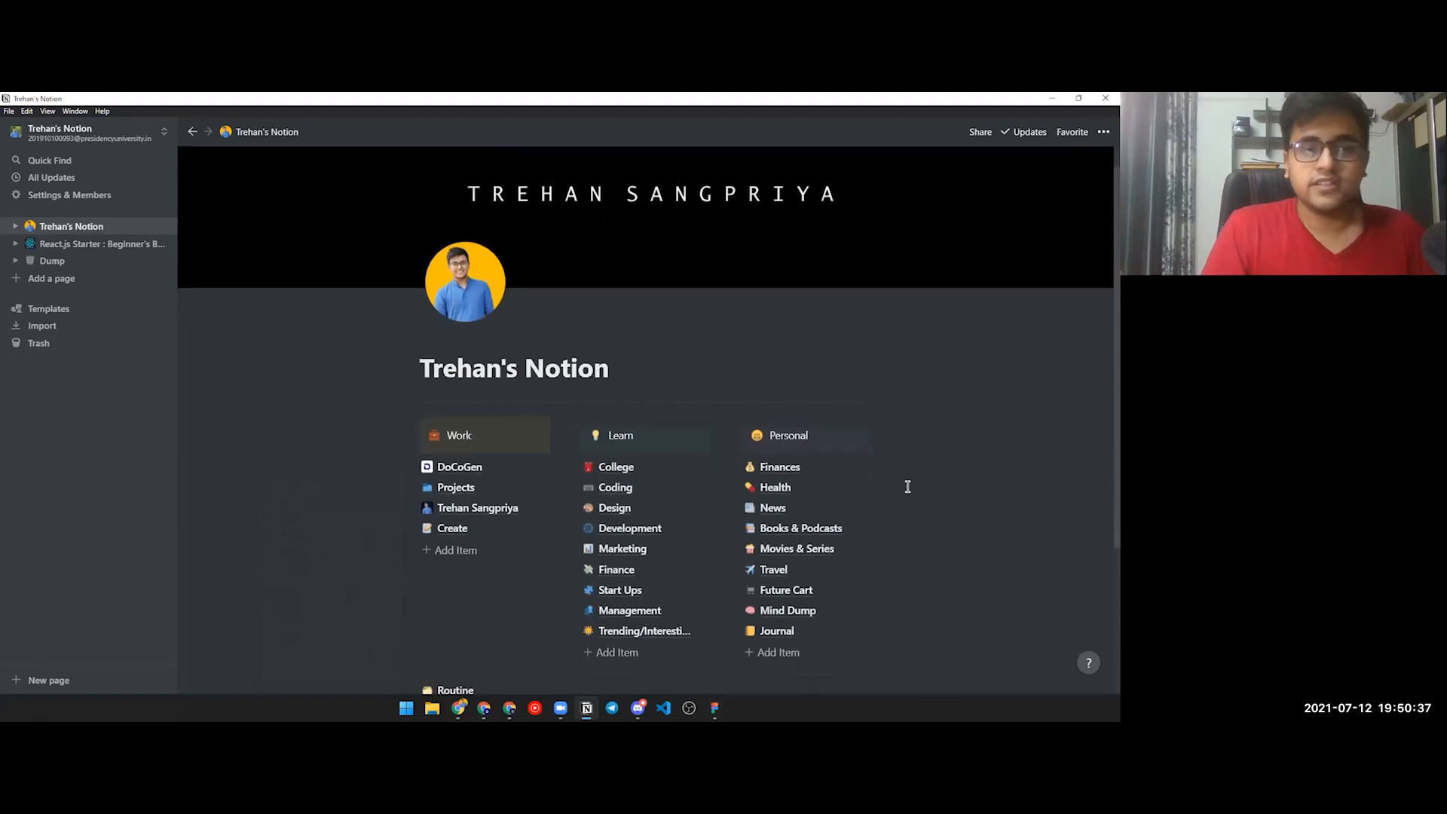
{"action": "scroll", "coordinate": [954, 430], "scroll_direction": "up", "scroll_amount": 1}
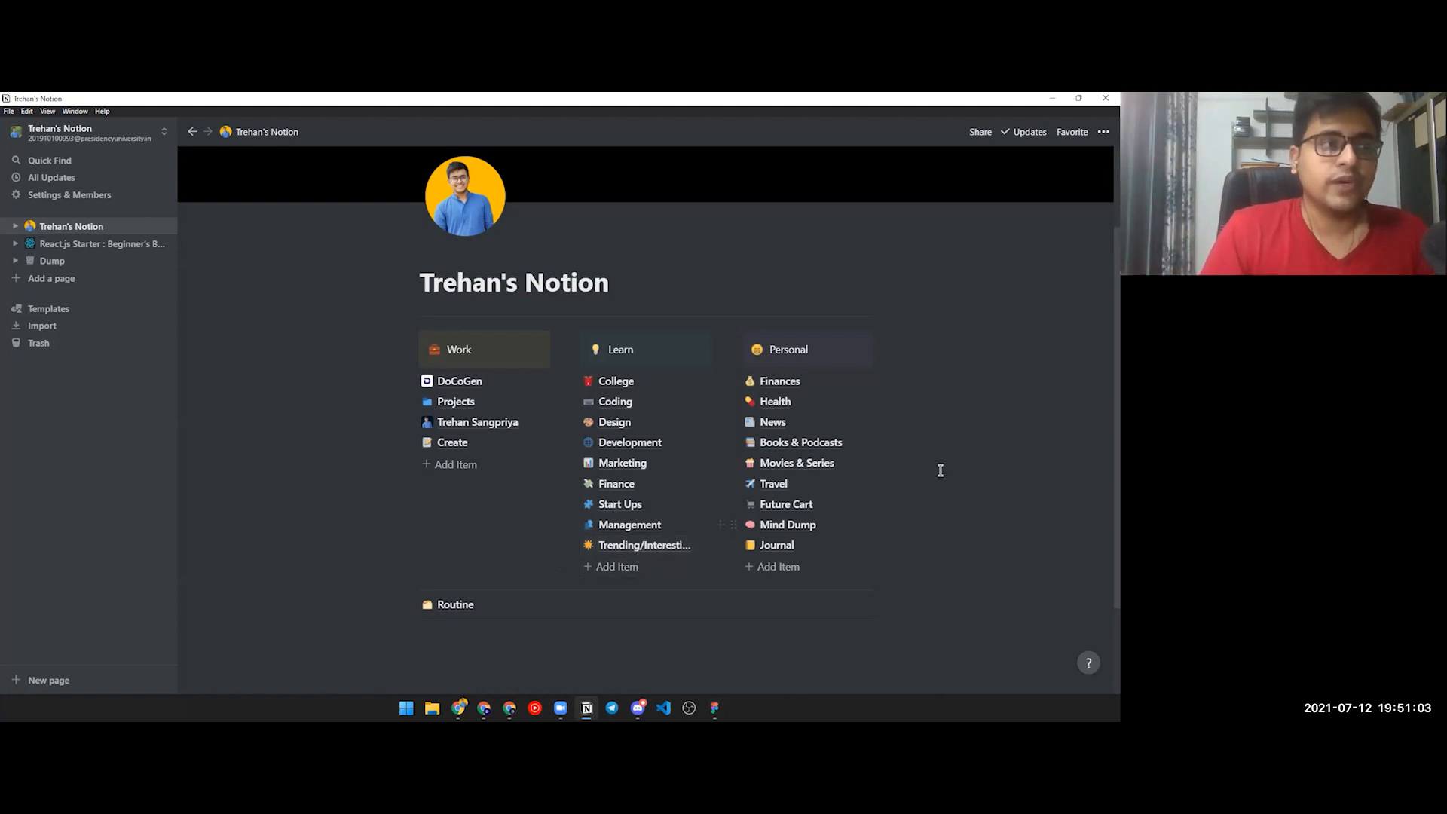
{"action": "left_click_drag", "start_coordinate": [776, 274], "coordinate": [804, 588]}
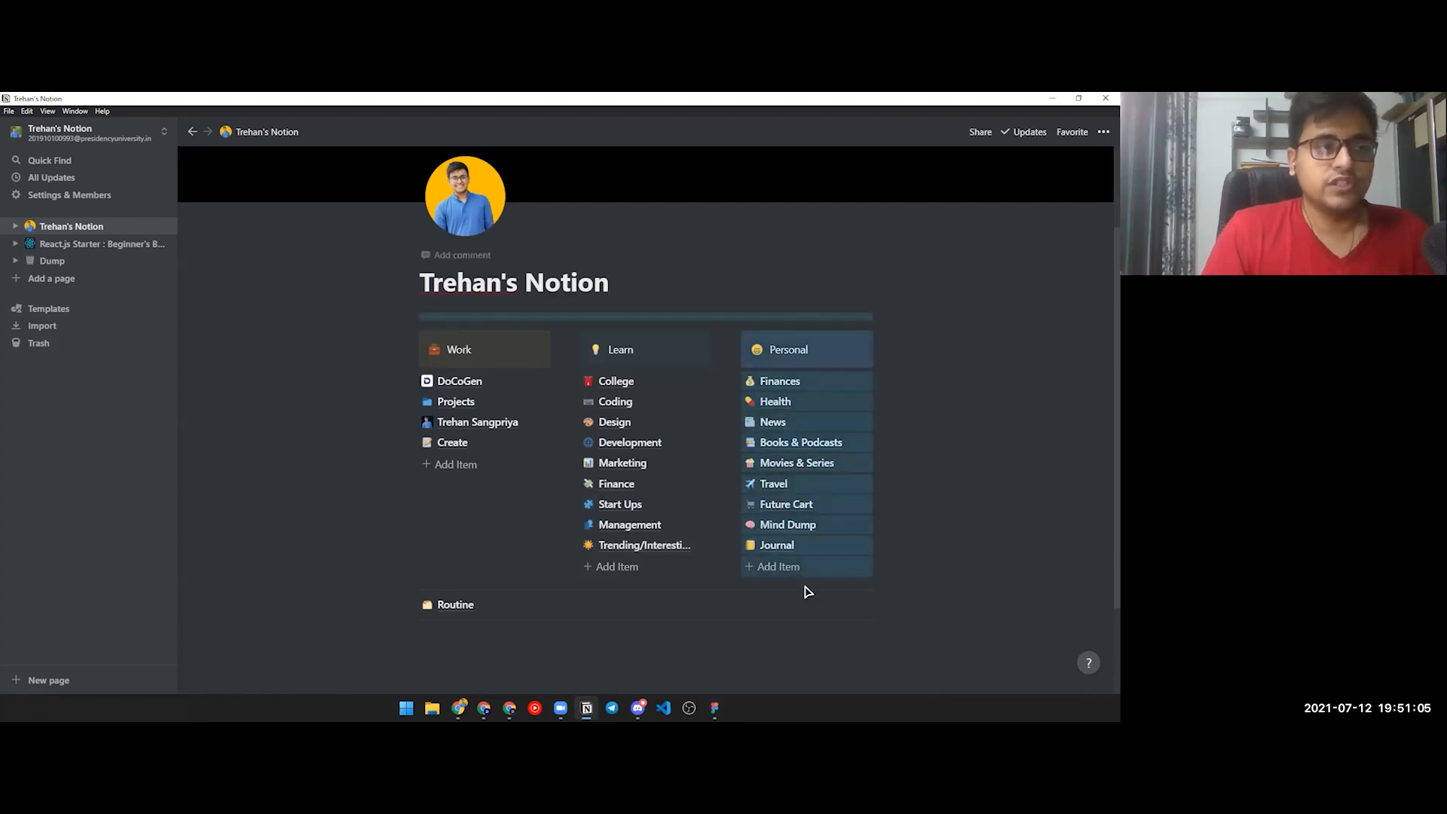
{"action": "left_click_drag", "start_coordinate": [633, 246], "coordinate": [651, 594]}
{"action": "left_click", "coordinate": [958, 530]}
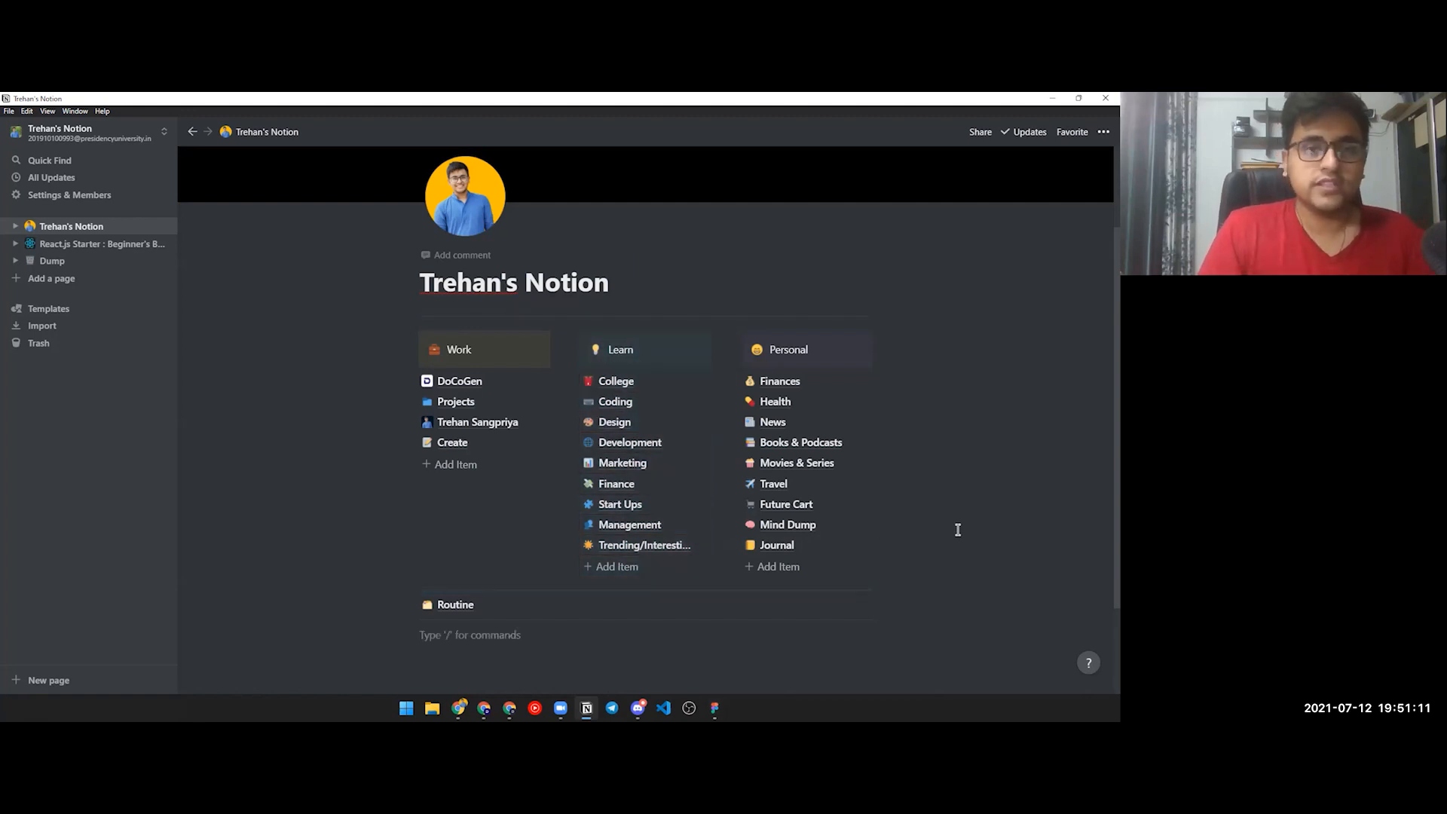
{"action": "left_click_drag", "start_coordinate": [987, 345], "coordinate": [956, 533]}
{"action": "left_click", "coordinate": [975, 534]}
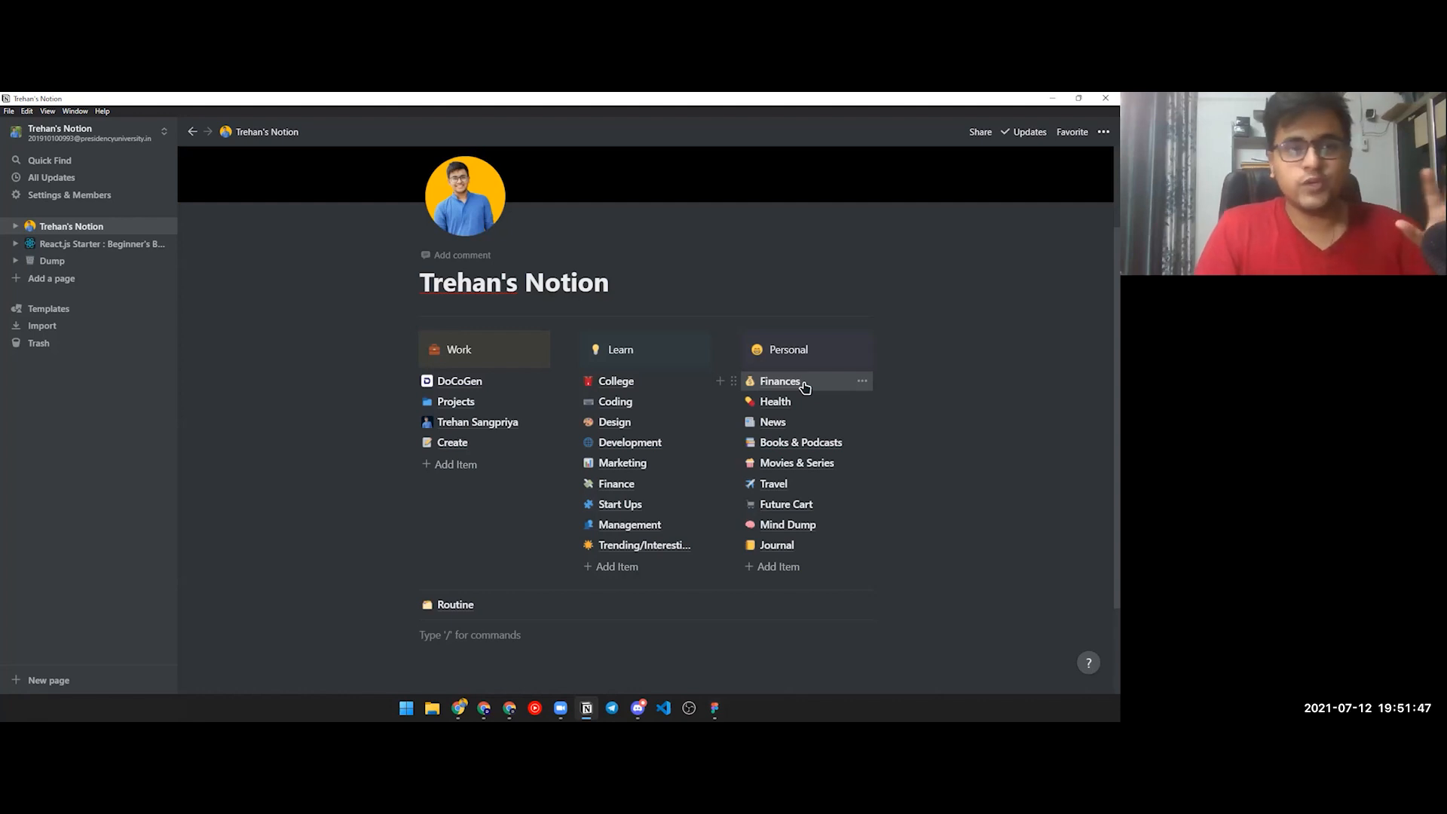
Step: Open the Finances page in the Personal list, return to the home page and look over its page lists
{"action": "left_click", "coordinate": [801, 383]}
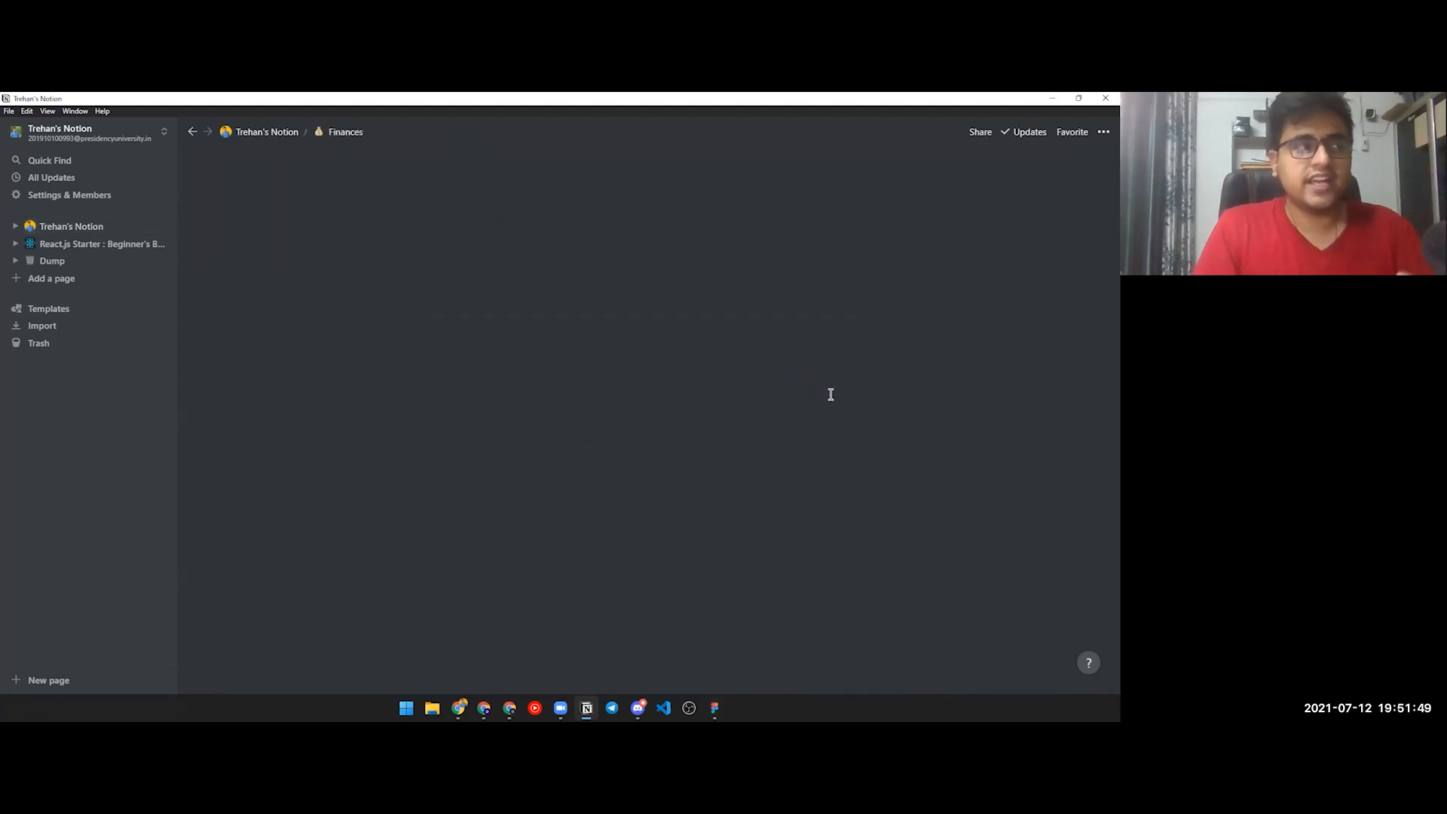
{"action": "left_click", "coordinate": [265, 137]}
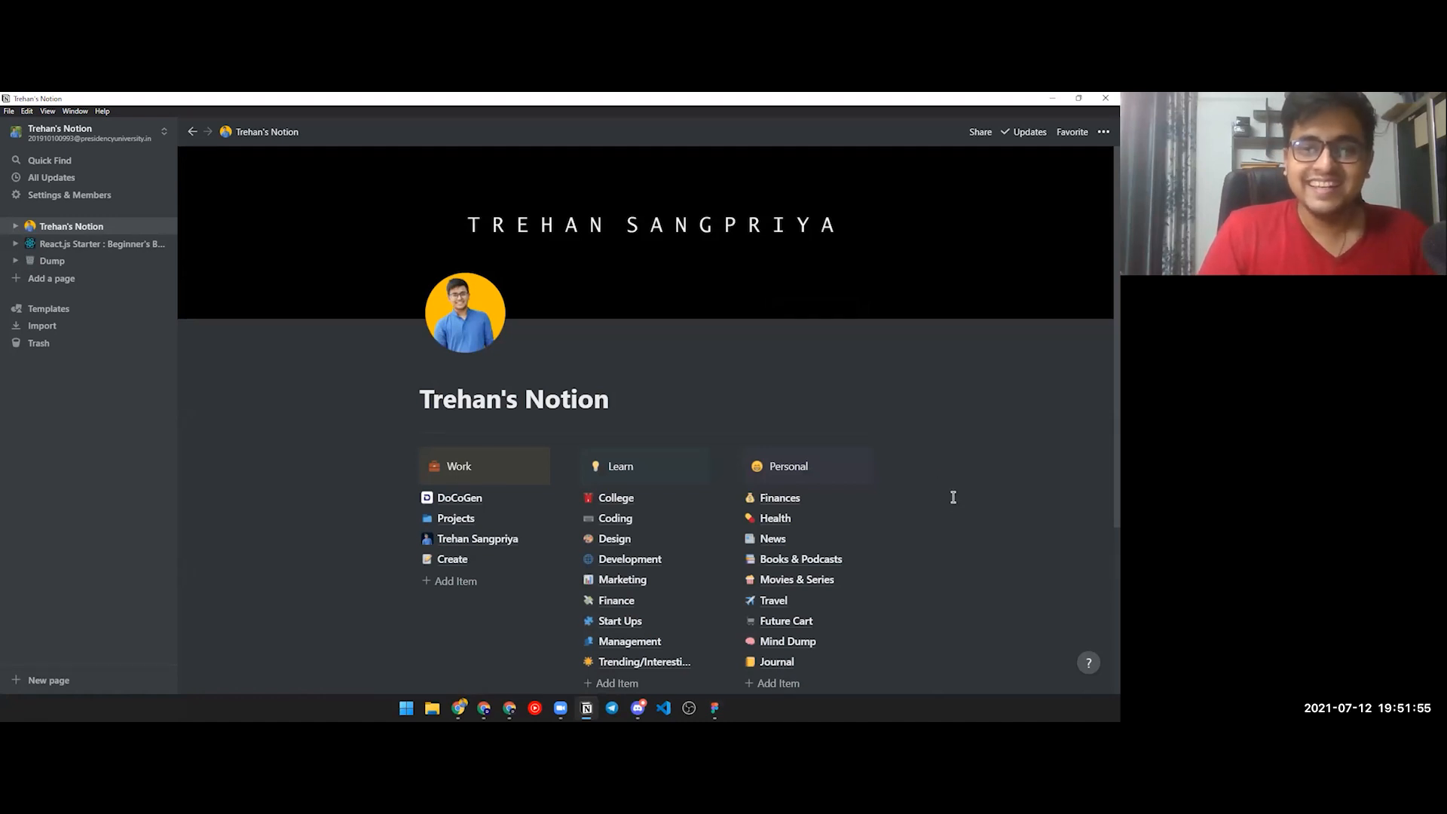
{"action": "scroll", "coordinate": [916, 514], "scroll_direction": "down", "scroll_amount": 1}
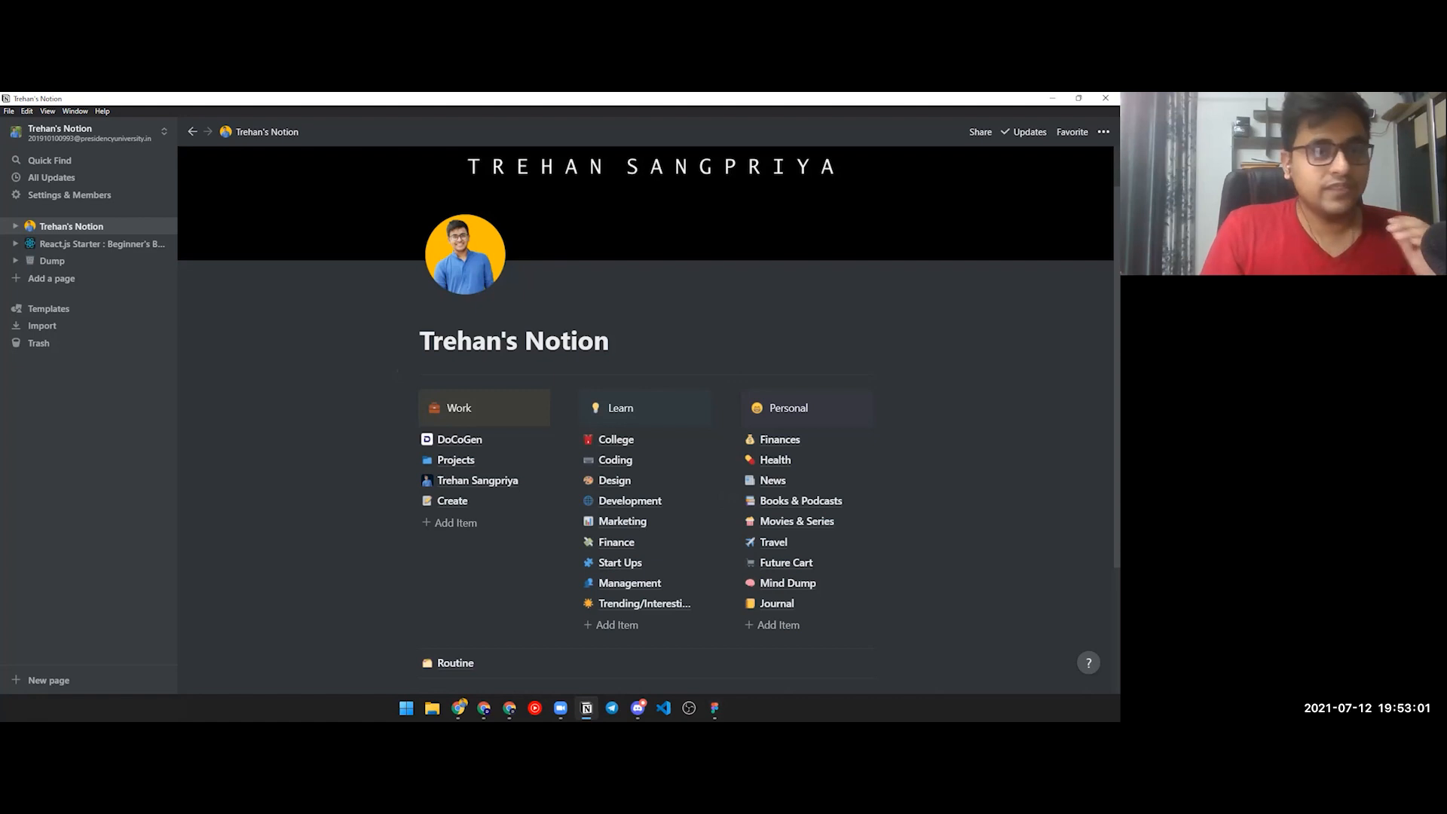
{"action": "scroll", "coordinate": [957, 470], "scroll_direction": "down", "scroll_amount": 3}
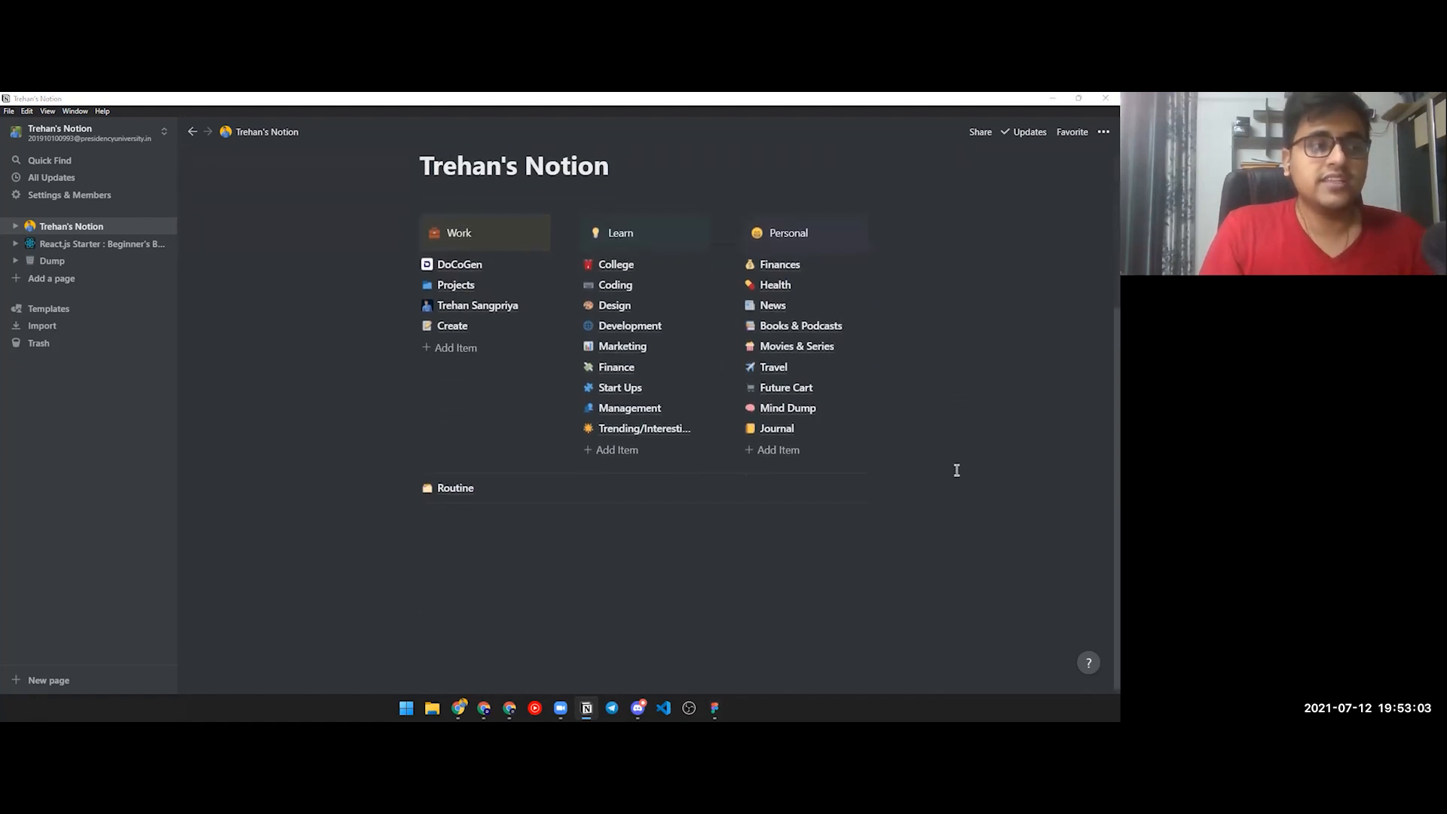
{"action": "scroll", "coordinate": [956, 470], "scroll_direction": "up", "scroll_amount": 2}
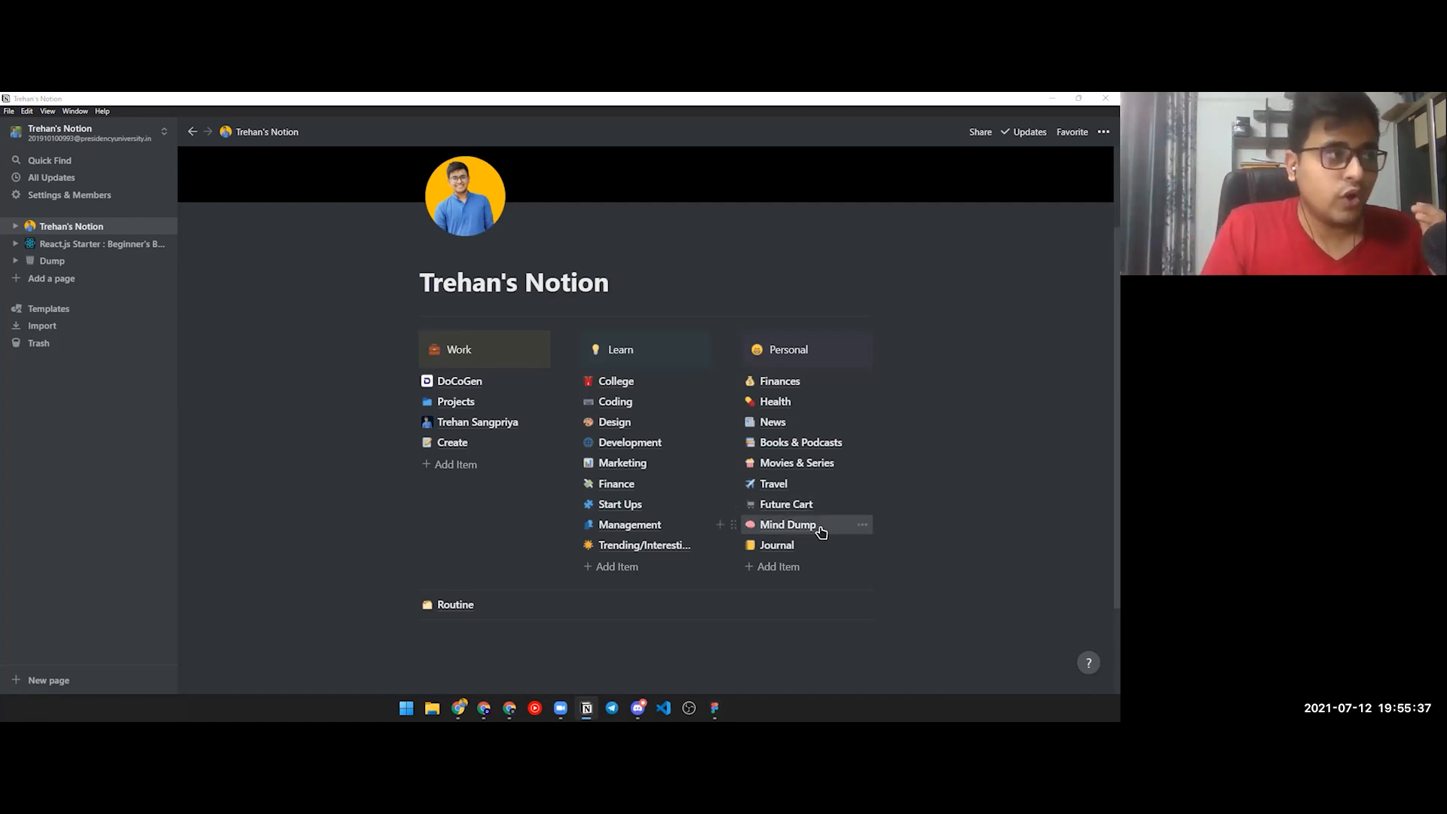
Step: Switch to the Mind Dump file in Figma, collapse its list of pages and return to Notion
{"action": "left_click", "coordinate": [715, 707]}
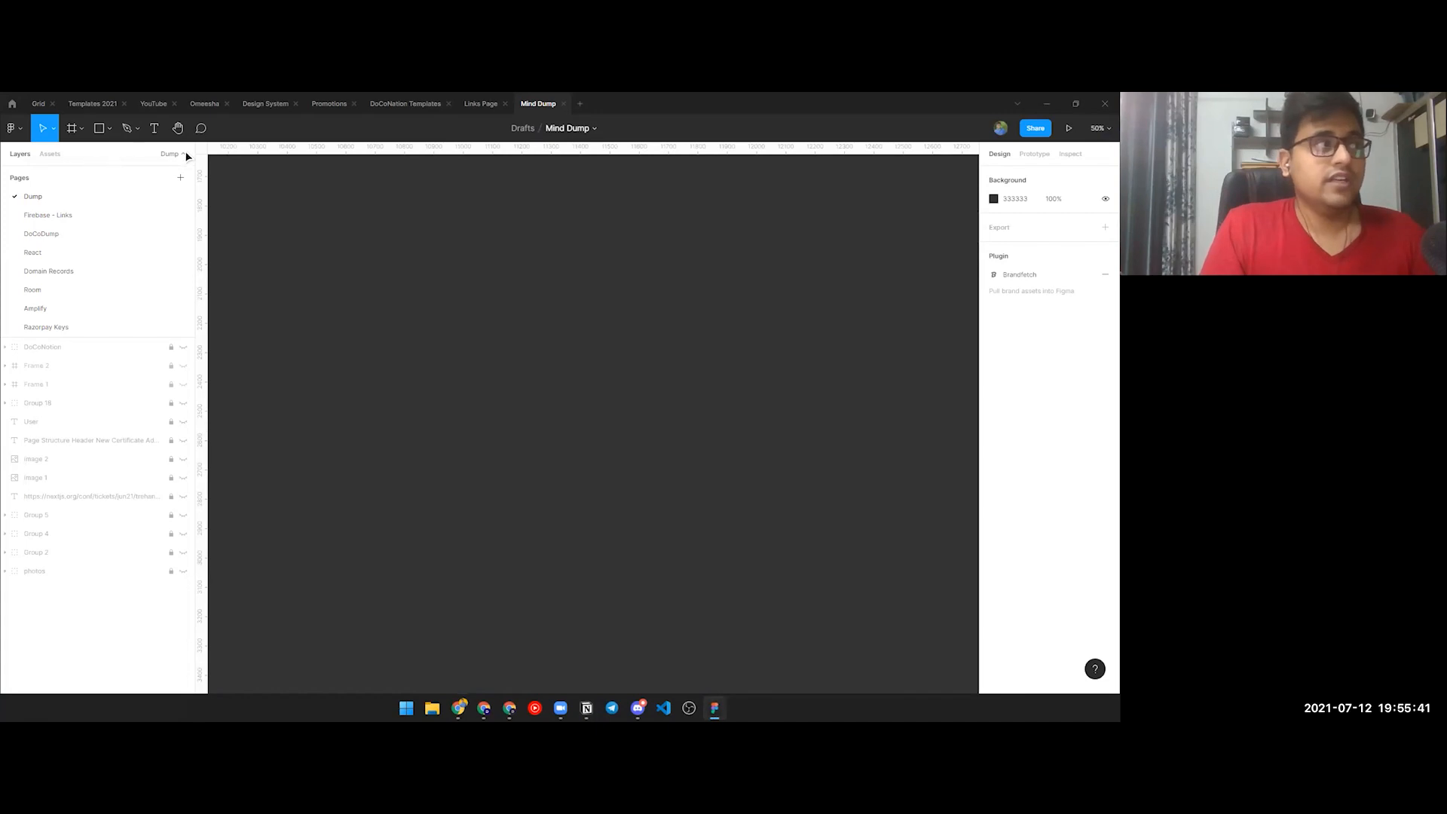
{"action": "left_click", "coordinate": [186, 155]}
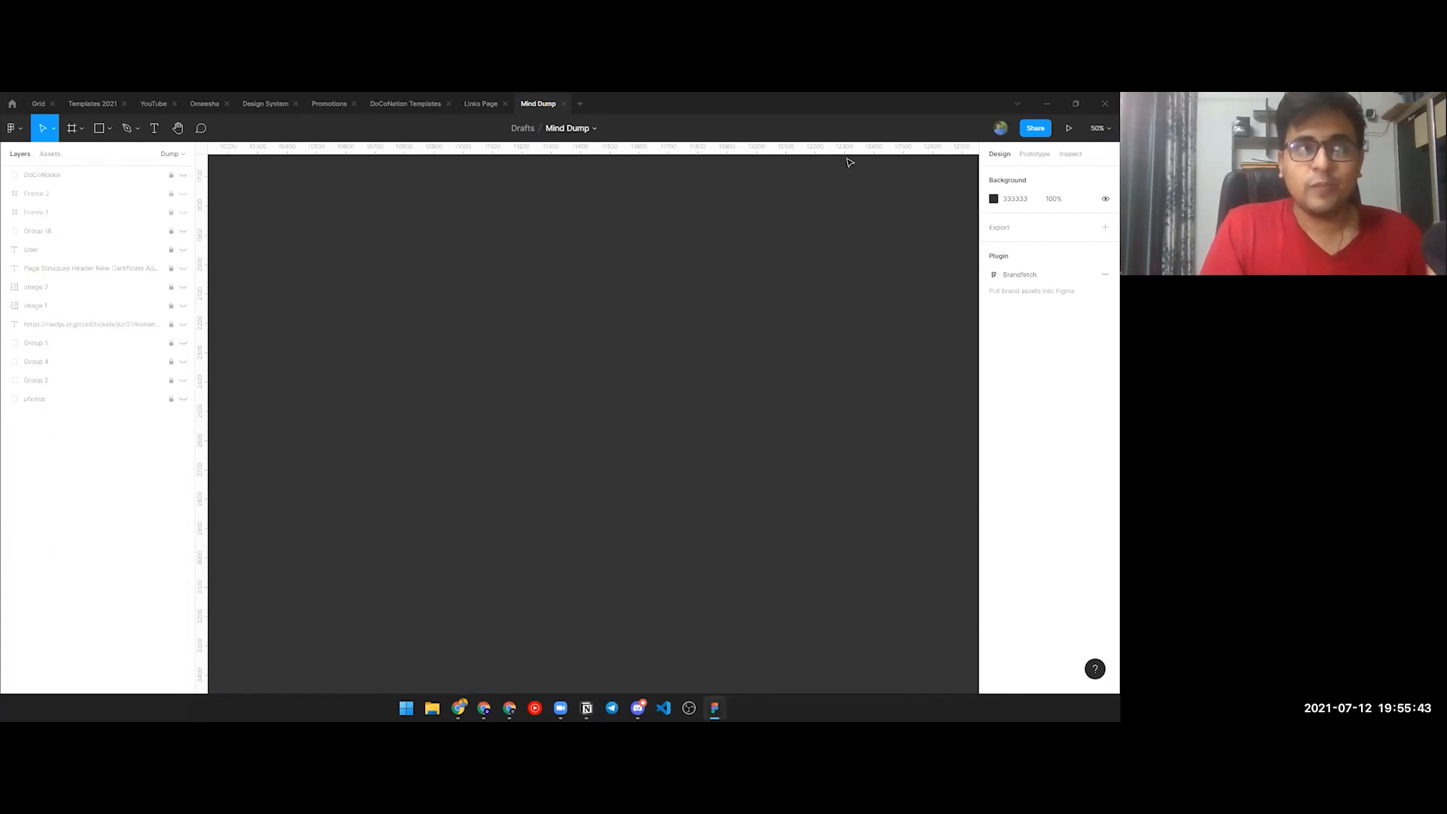
{"action": "left_click", "coordinate": [1046, 105]}
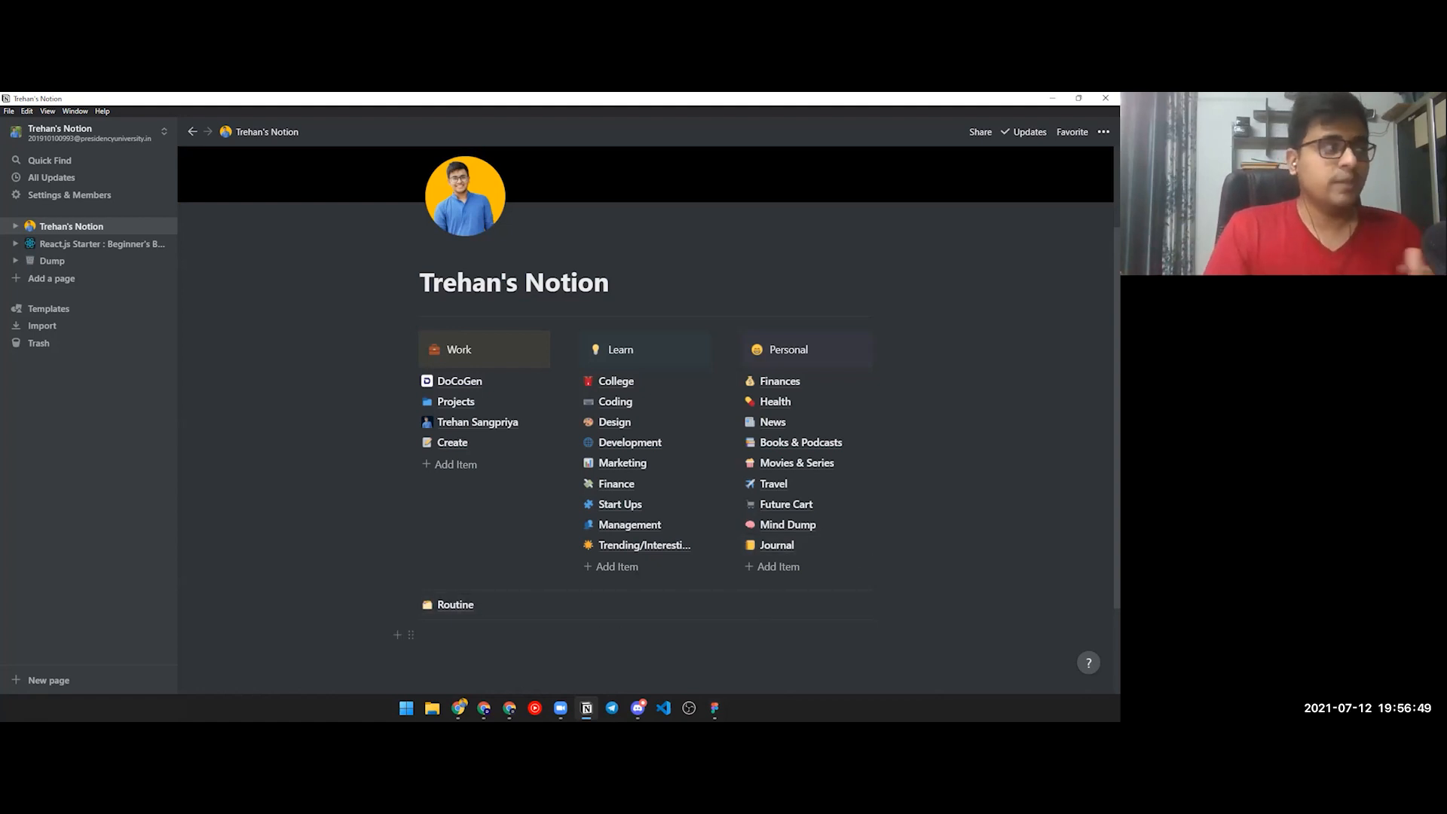
Step: Add an untitled page to the workspace and browse the Human resources, Engineering and Design template categories without applying a template
{"action": "left_click", "coordinate": [76, 281]}
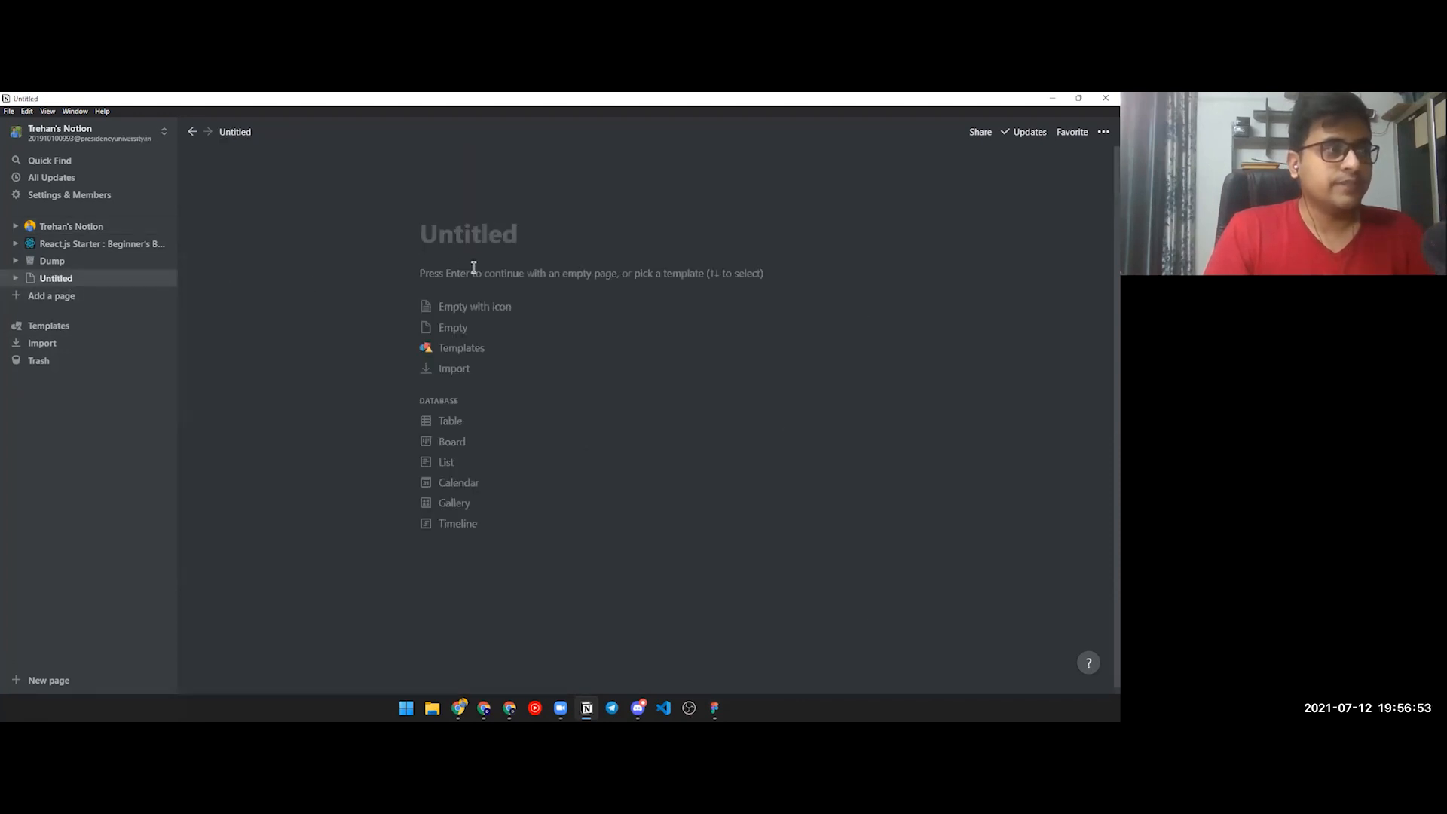
{"action": "left_click", "coordinate": [450, 348]}
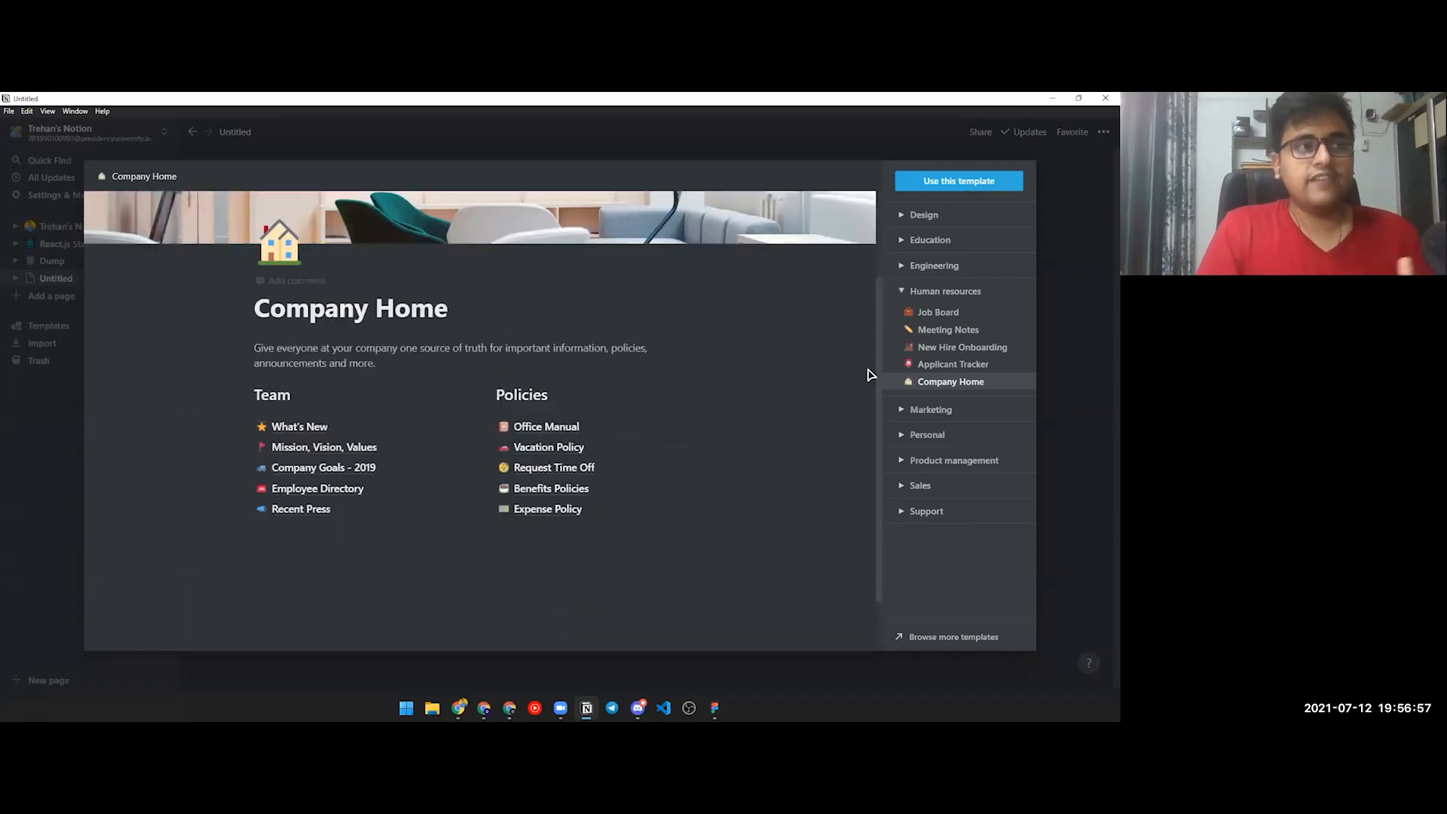
{"action": "left_click", "coordinate": [901, 292]}
{"action": "left_click", "coordinate": [902, 269]}
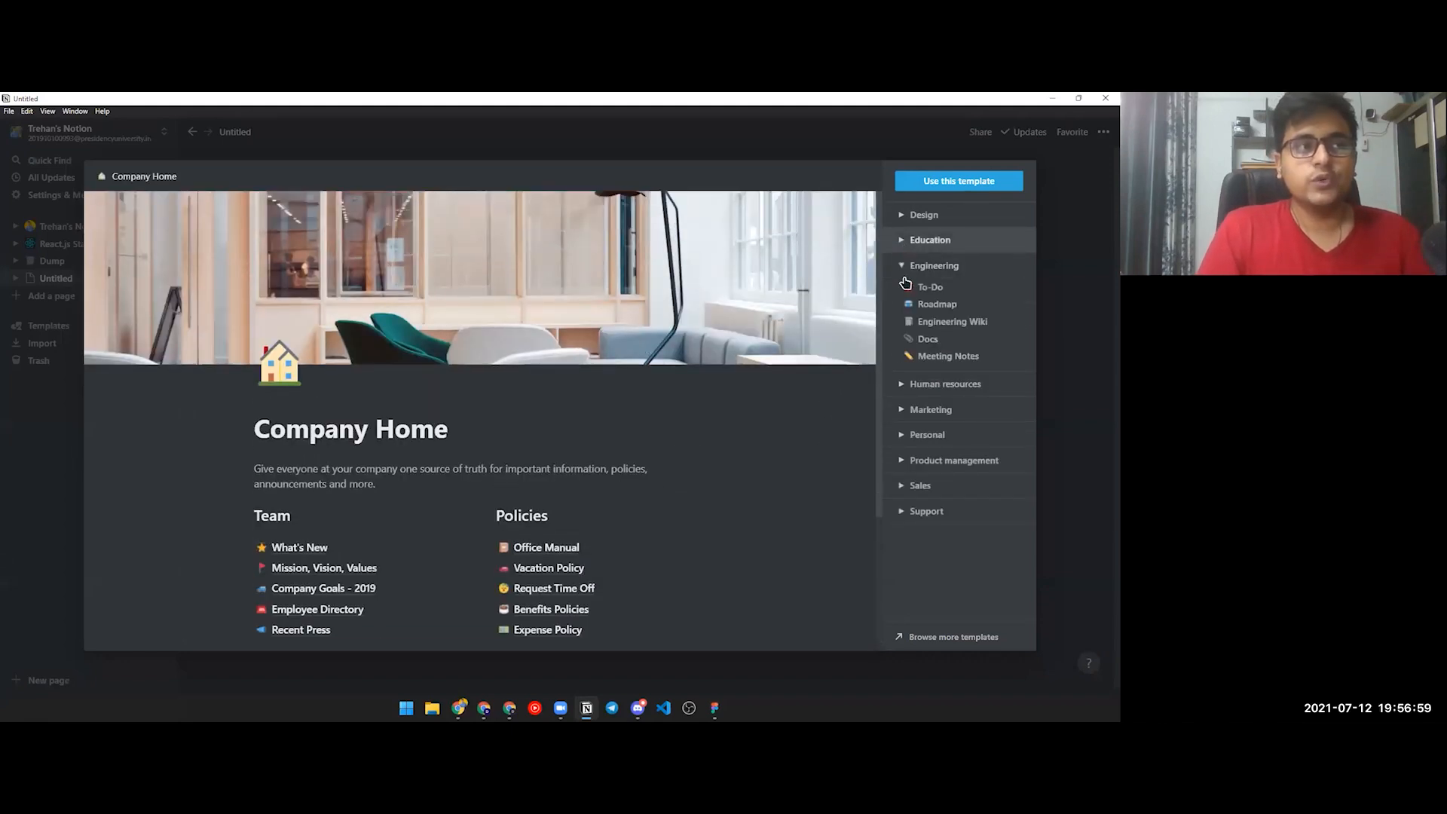
{"action": "left_click", "coordinate": [901, 265]}
{"action": "left_click", "coordinate": [900, 215]}
{"action": "left_click", "coordinate": [899, 216]}
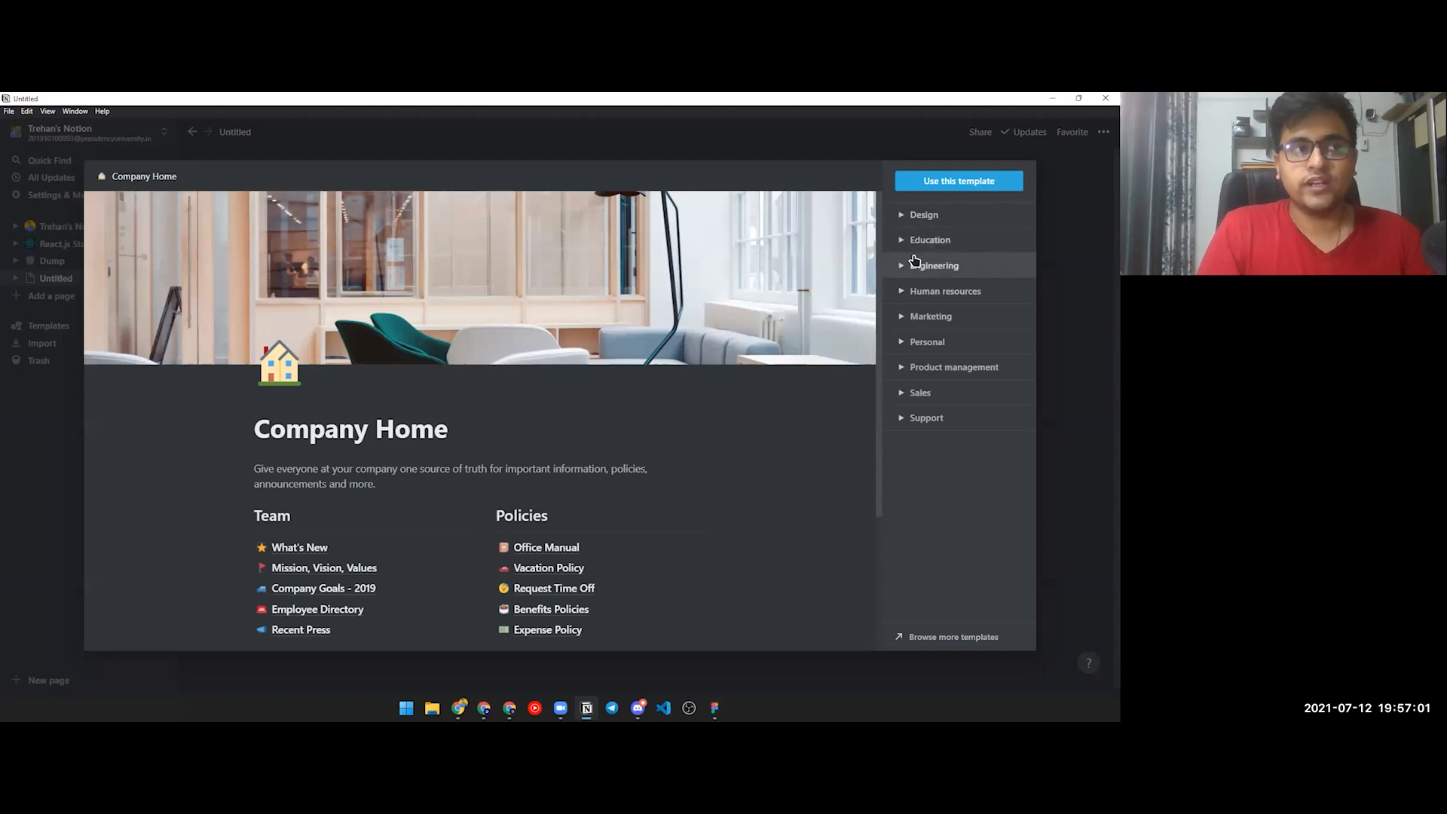
{"action": "left_click", "coordinate": [1079, 332]}
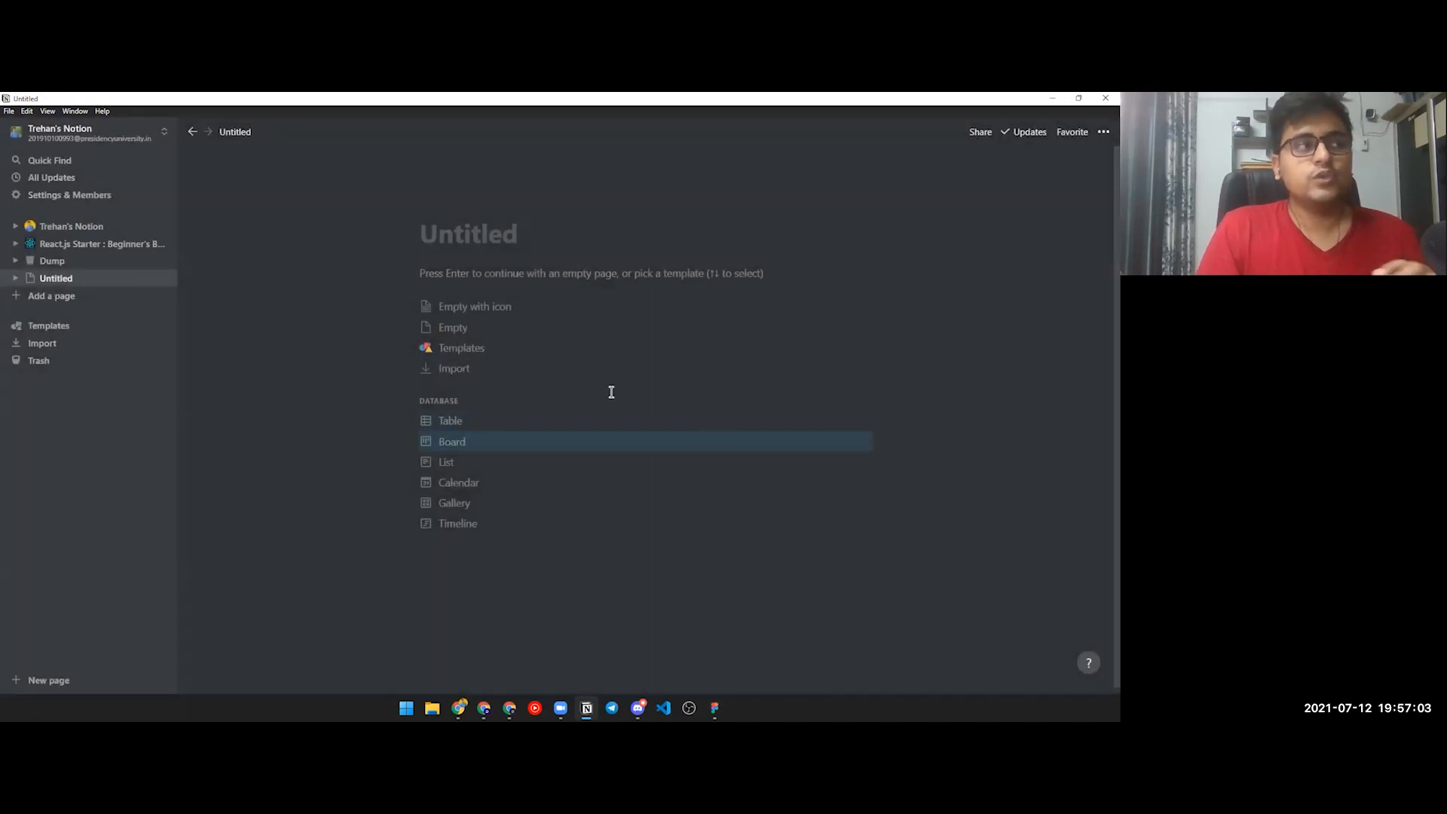
Step: Return to the home page and open the Node.js notes through Development and Web Development in the Learn list
{"action": "left_click", "coordinate": [91, 226]}
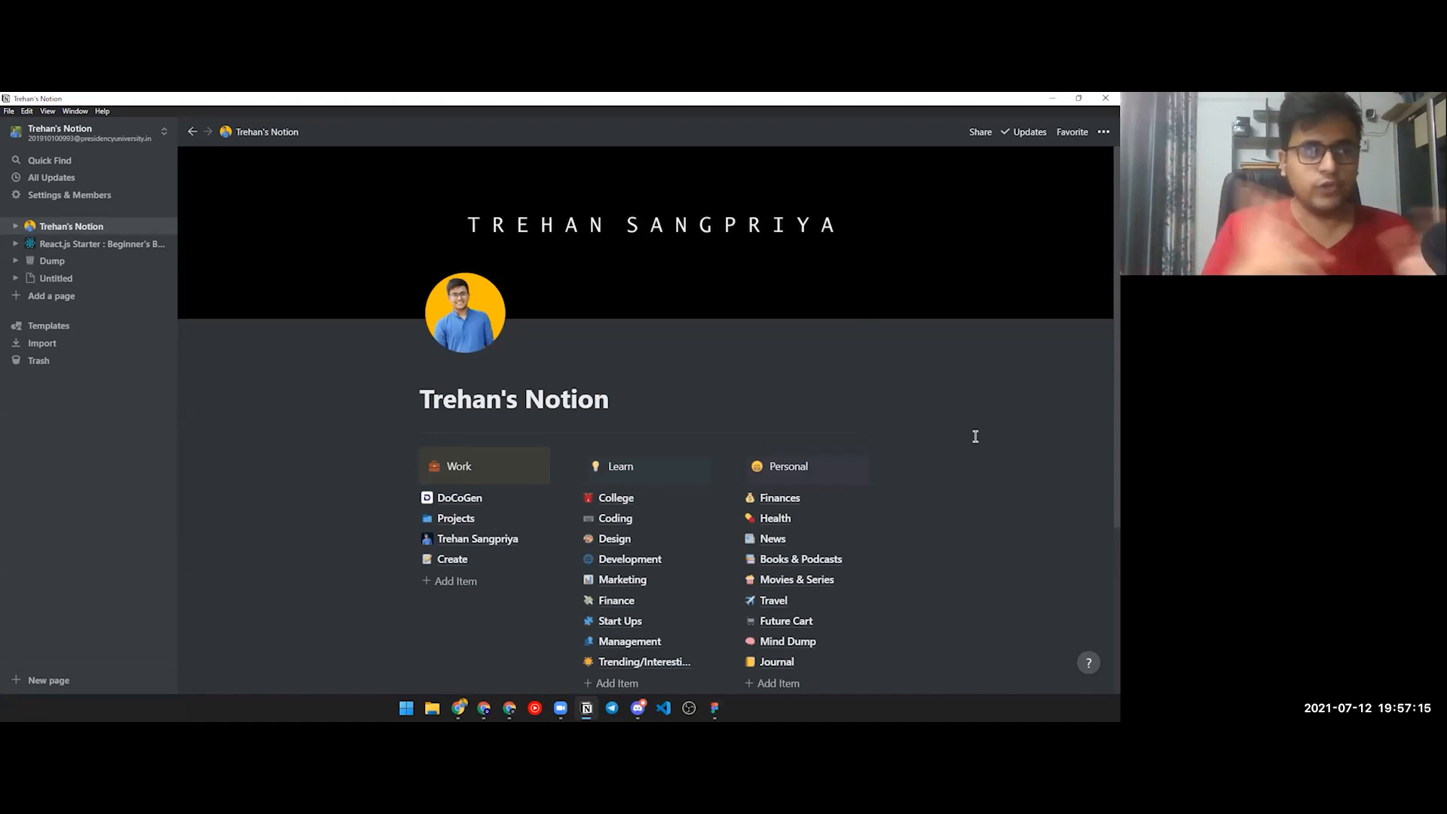
{"action": "scroll", "coordinate": [955, 434], "scroll_direction": "down", "scroll_amount": 2}
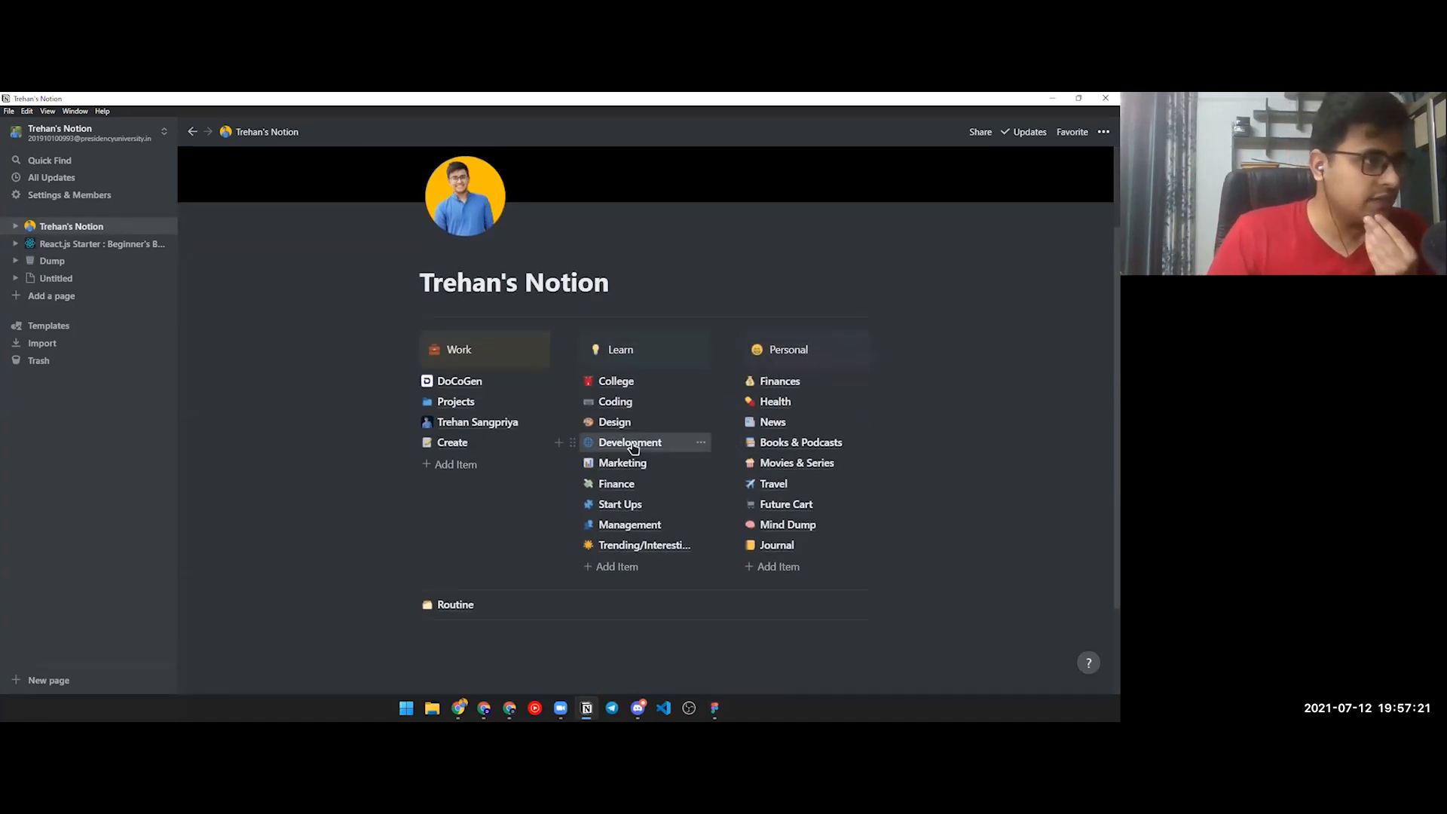
{"action": "left_click", "coordinate": [631, 444]}
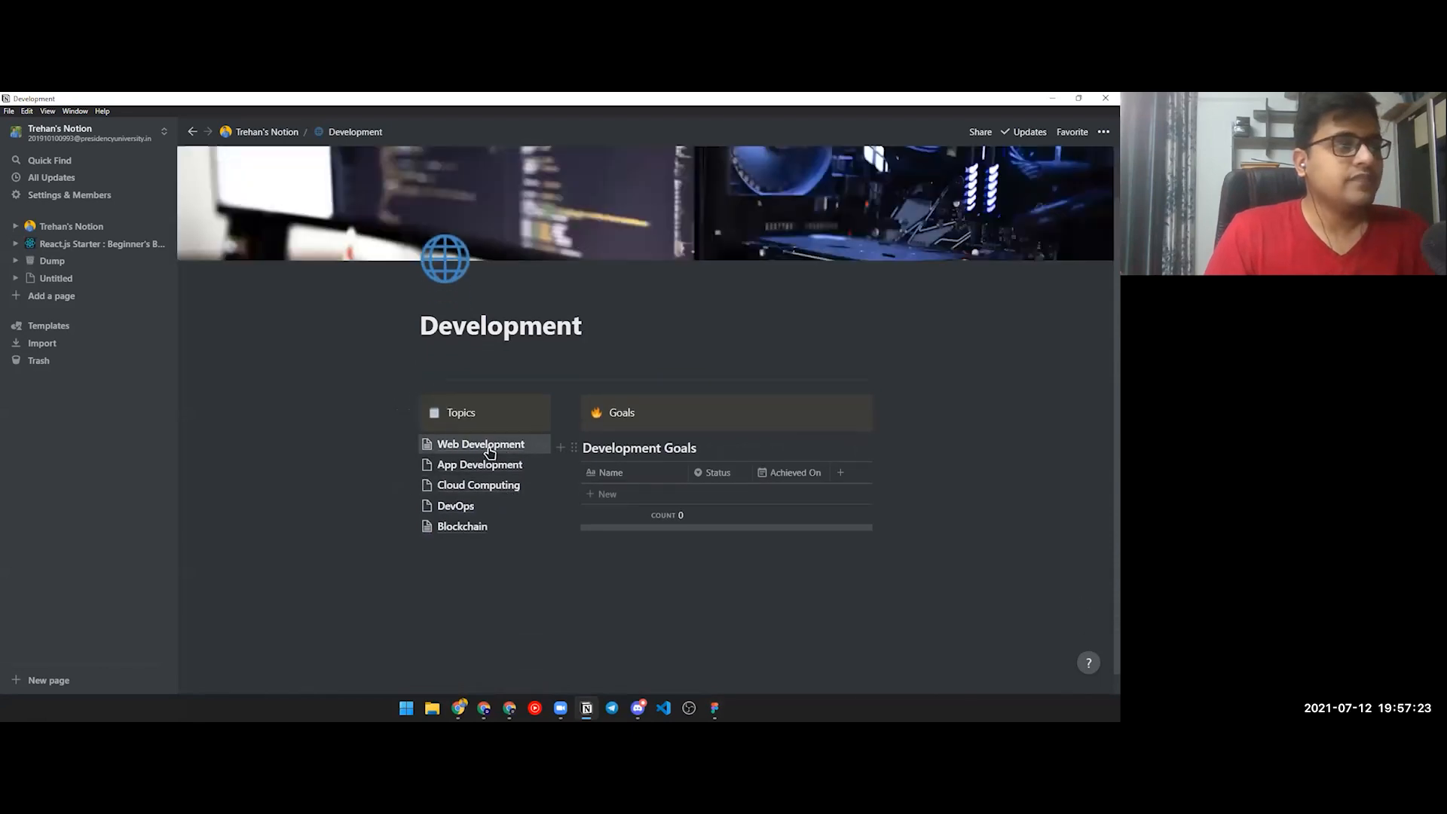
{"action": "left_click", "coordinate": [489, 446]}
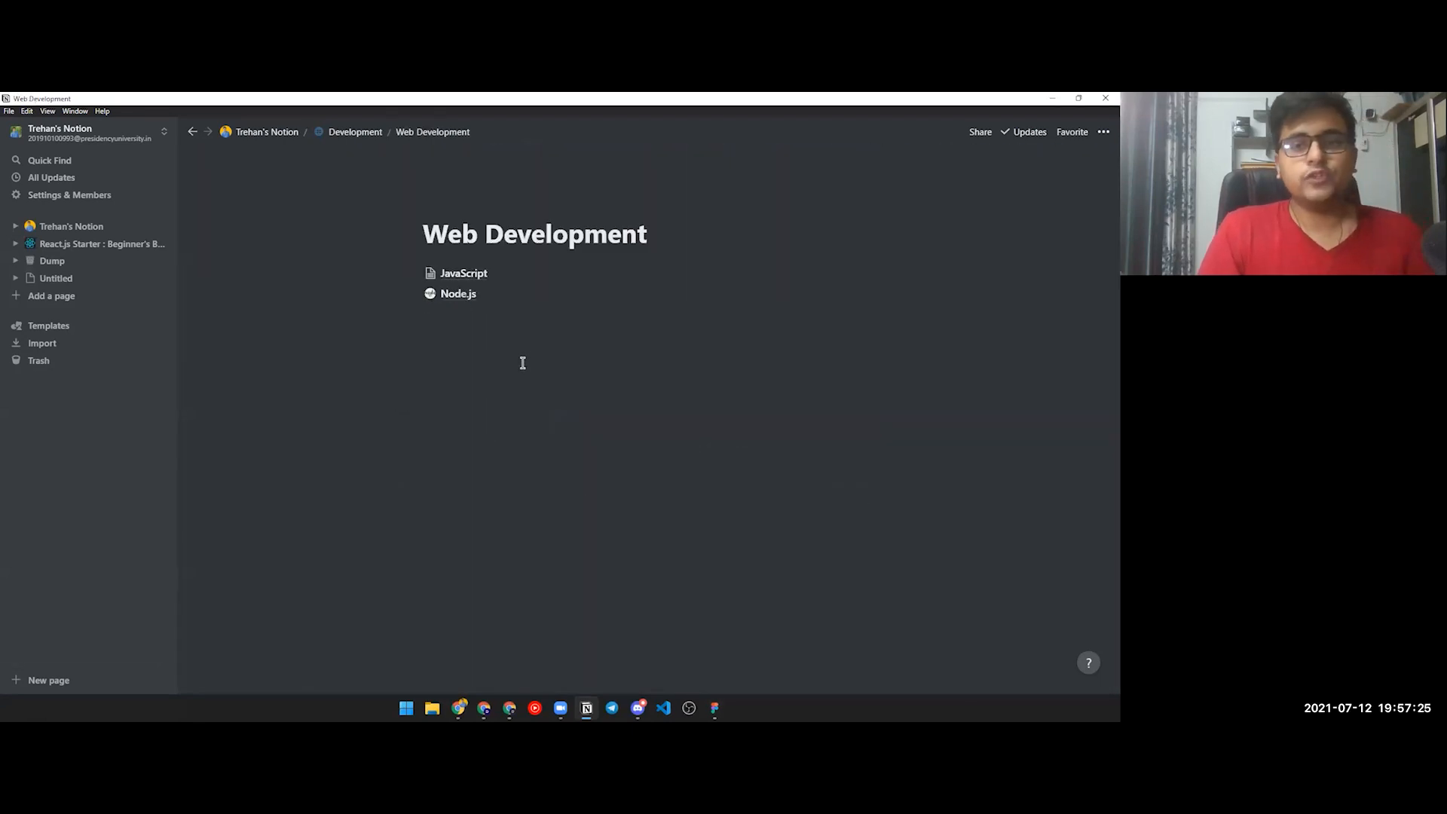
{"action": "left_click", "coordinate": [474, 293]}
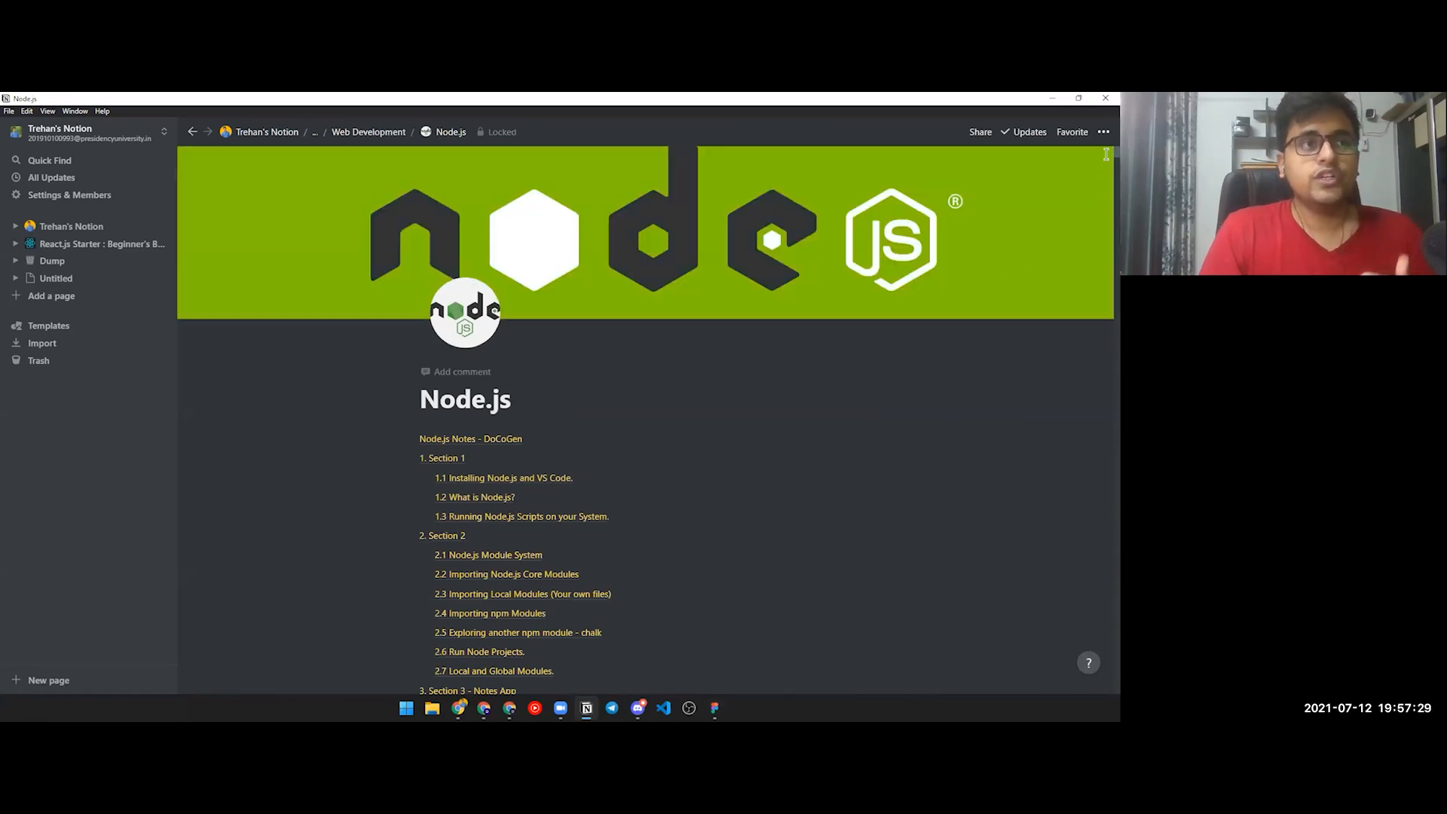
{"action": "left_click_drag", "start_coordinate": [1106, 155], "coordinate": [1031, 439]}
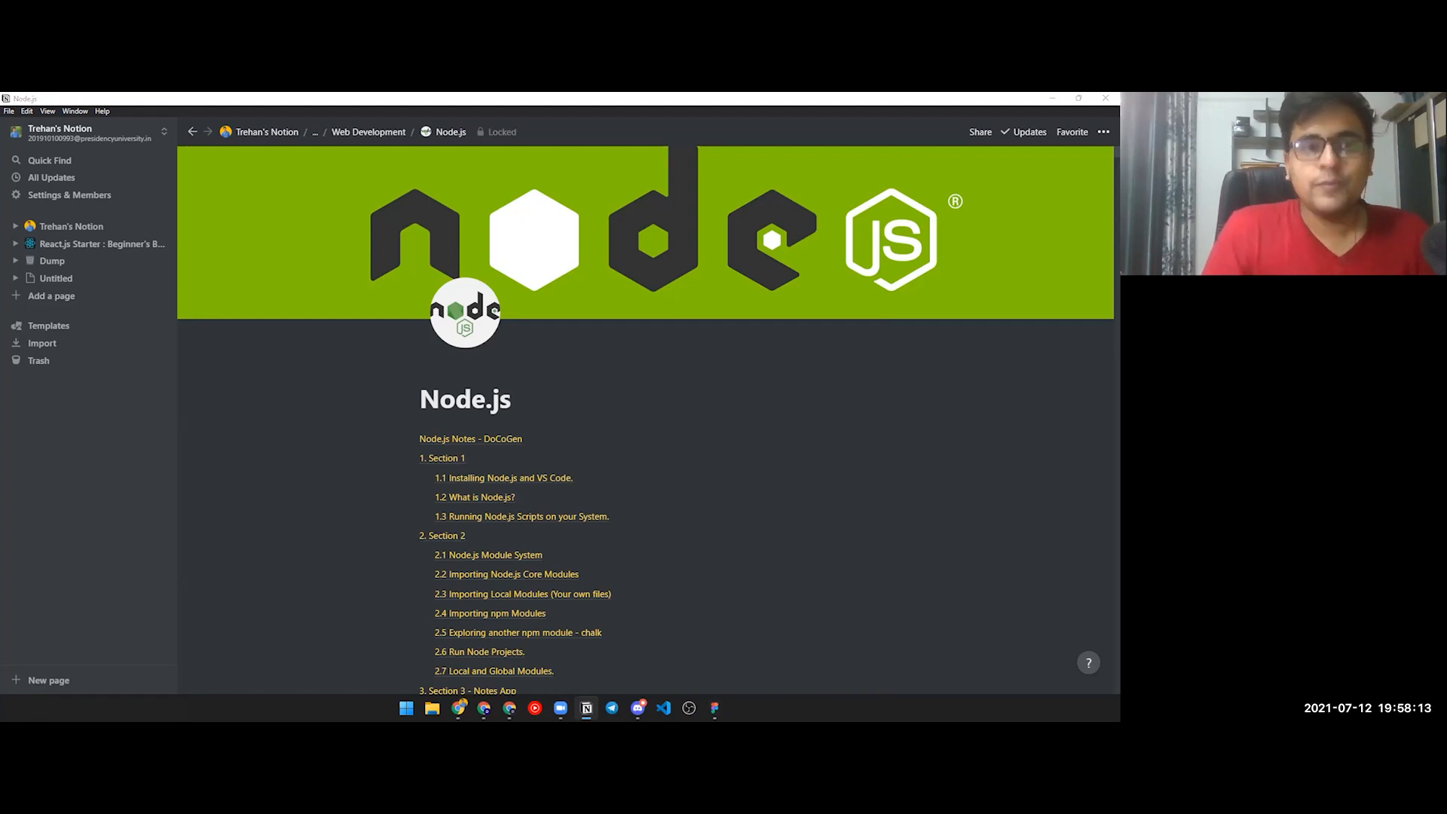
Step: Go back from the Node.js notes to the Development page and on to the workspace home page
{"action": "left_click", "coordinate": [338, 133]}
{"action": "left_click", "coordinate": [347, 133]}
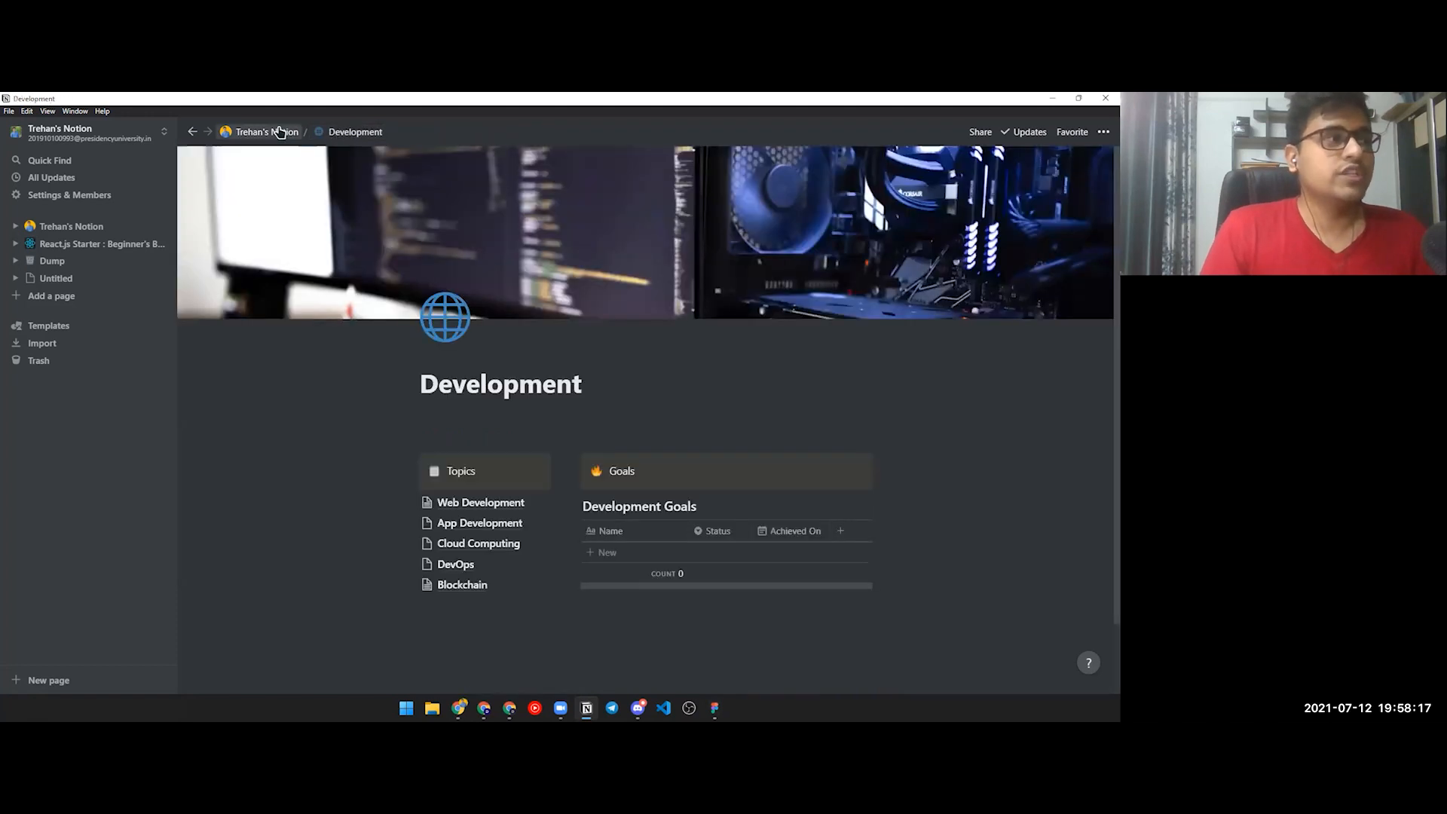
{"action": "left_click", "coordinate": [280, 132]}
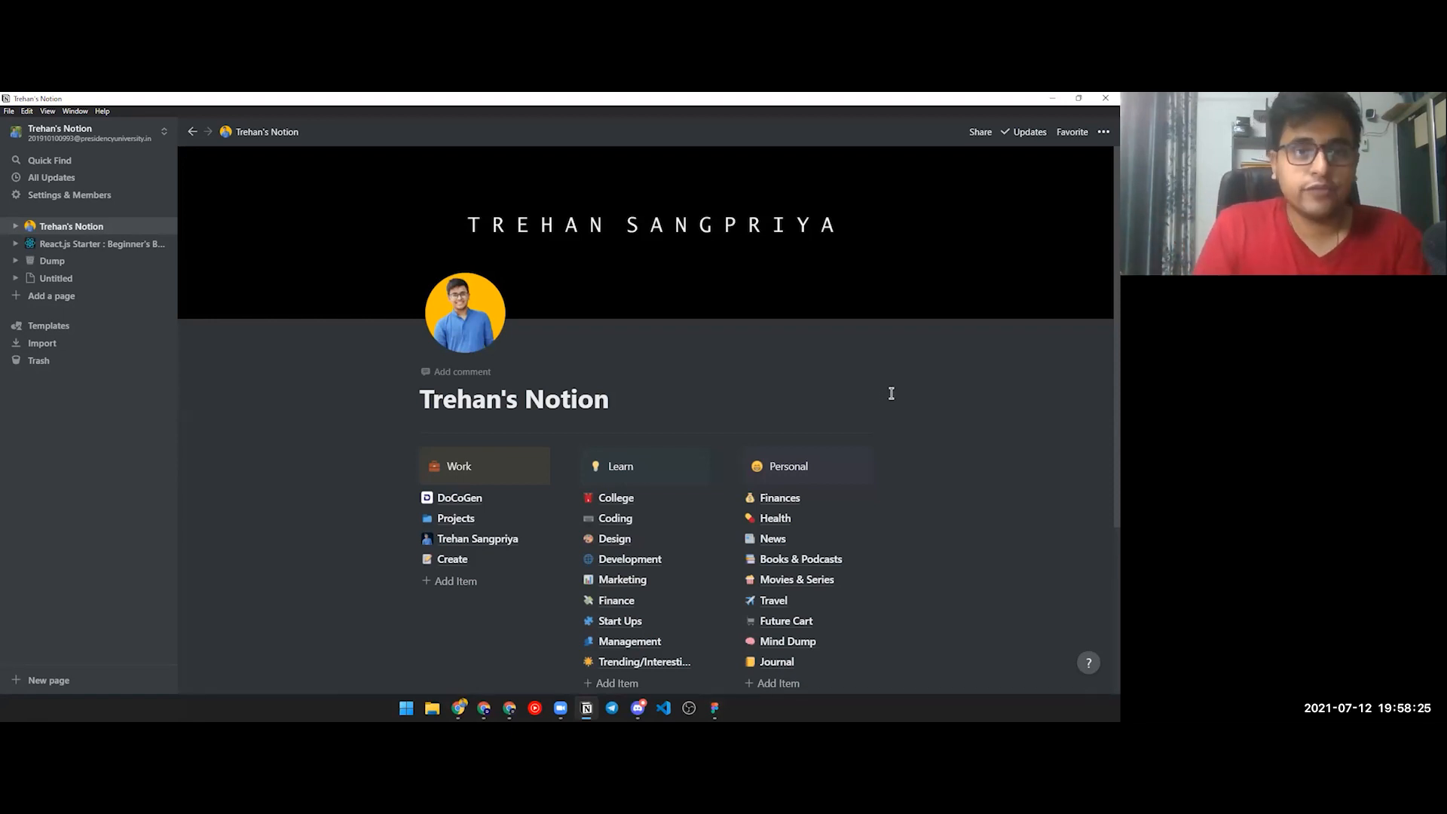
Step: Switch to Notion in the browser and change from the DoCoNation workspace to DoCoNation's Notion
{"action": "left_click", "coordinate": [1051, 99]}
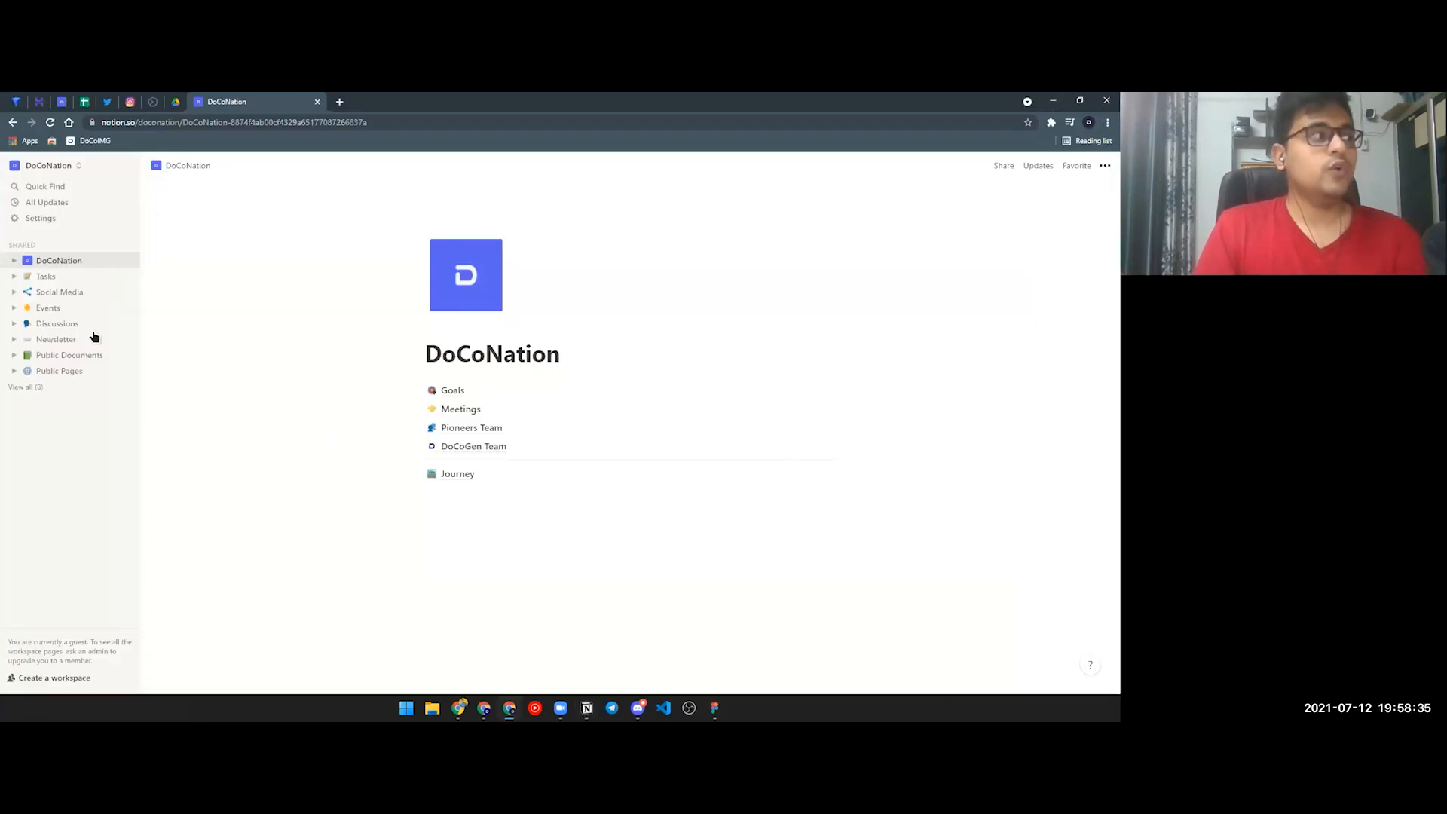
{"action": "left_click", "coordinate": [49, 166]}
{"action": "left_click", "coordinate": [77, 206]}
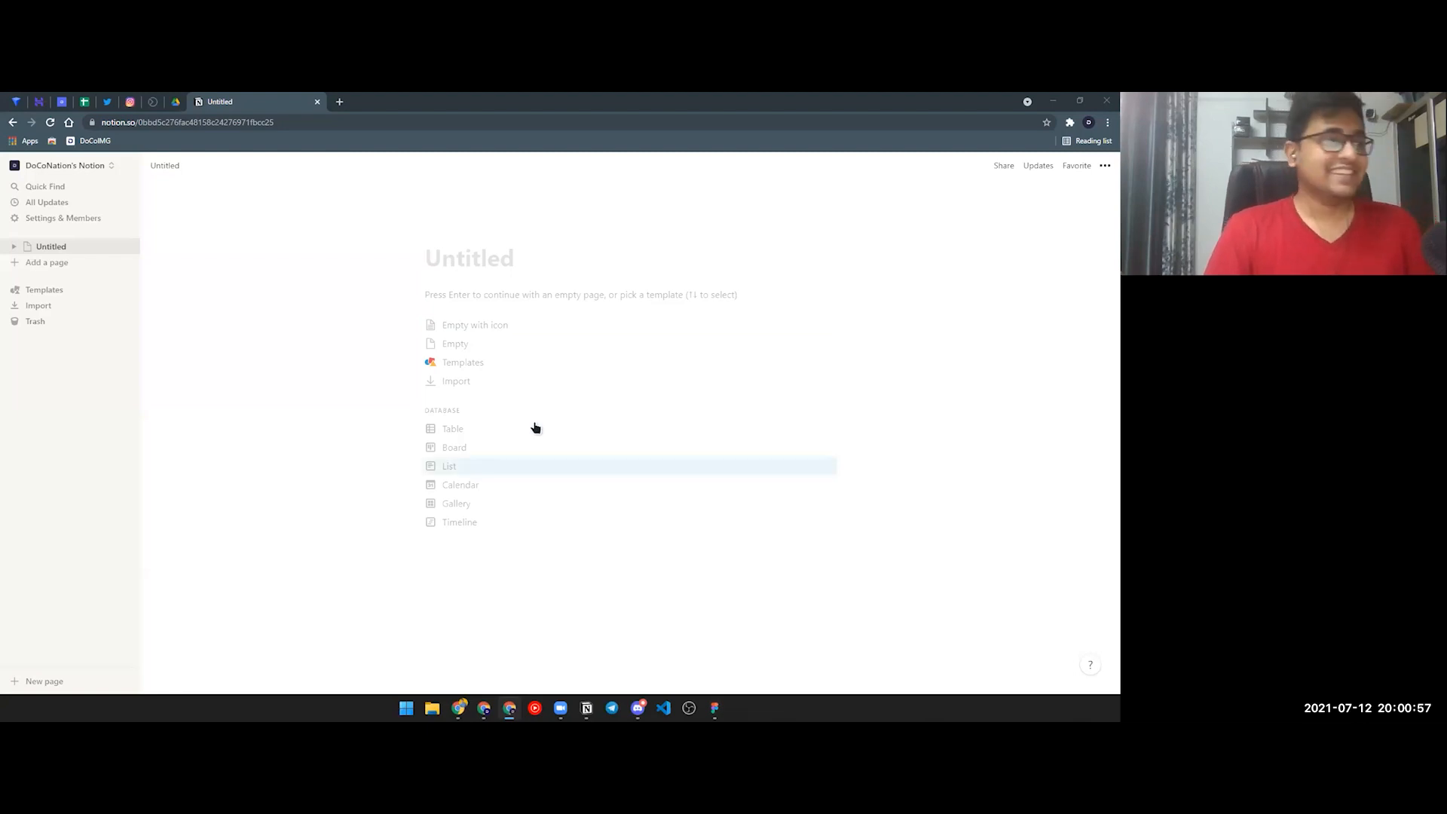
Step: Title the untitled page "Notion Starter" and start an empty body line beneath it
{"action": "left_click", "coordinate": [457, 257]}
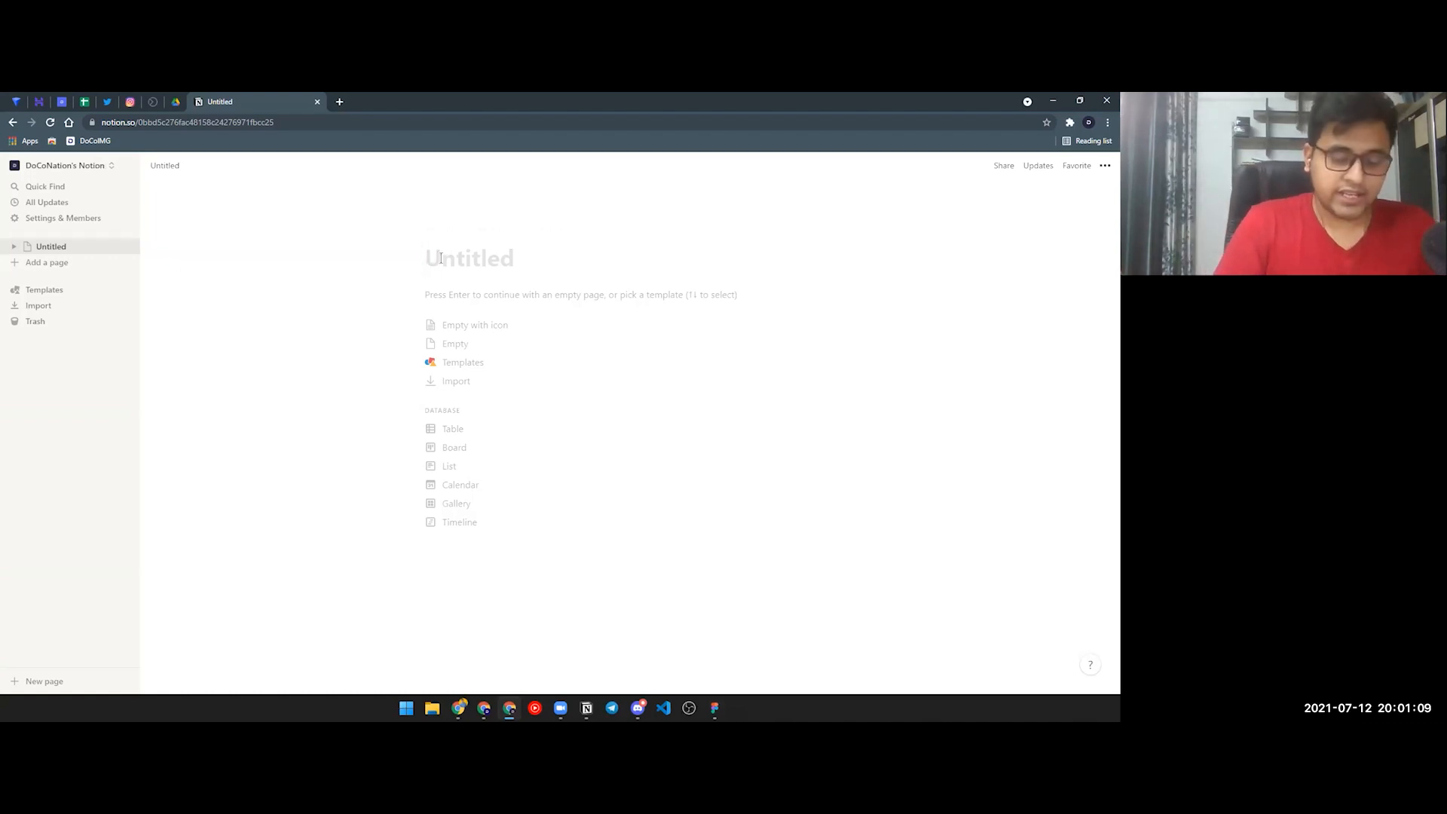
{"action": "type", "text": "Noiton"}
{"action": "key", "text": "BackSpace"}
{"action": "key", "text": "BackSpace"}
{"action": "key", "text": "BackSpace"}
{"action": "key", "text": "BackSpace"}
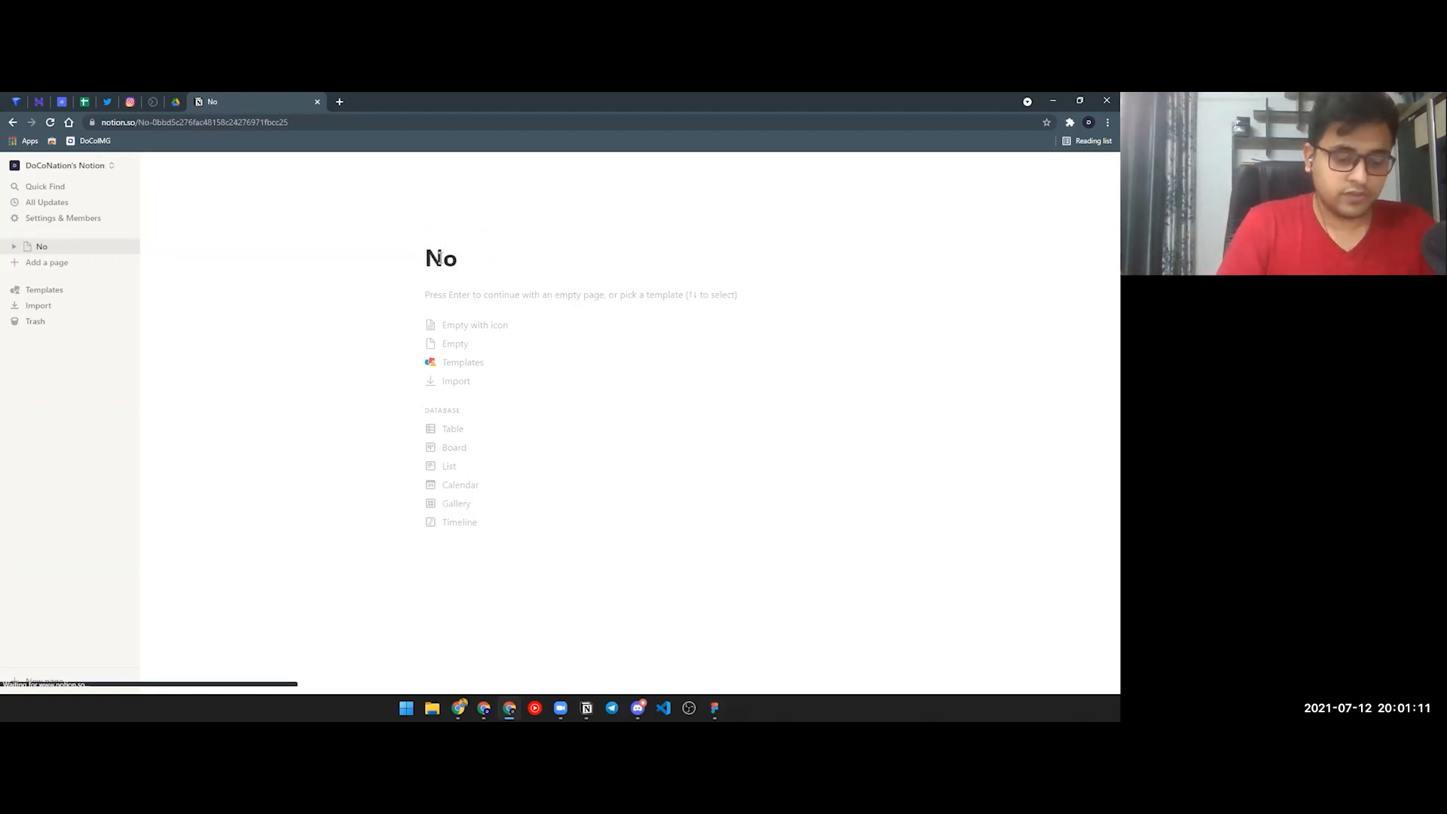
{"action": "type", "text": "tion Starte"}
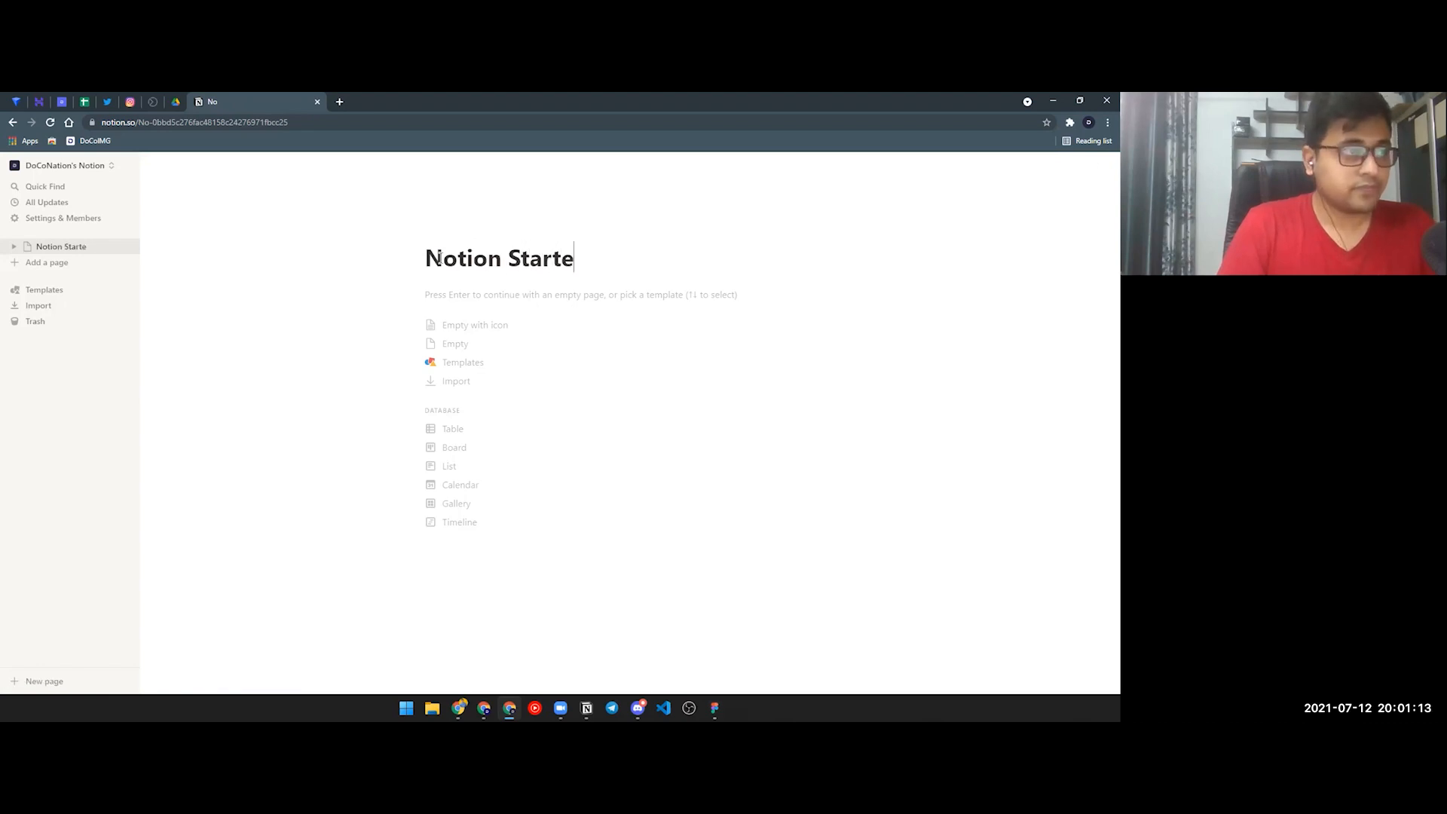
{"action": "type", "text": "d"}
{"action": "key", "text": "BackSpace"}
{"action": "type", "text": "r"}
{"action": "key", "text": "Return"}
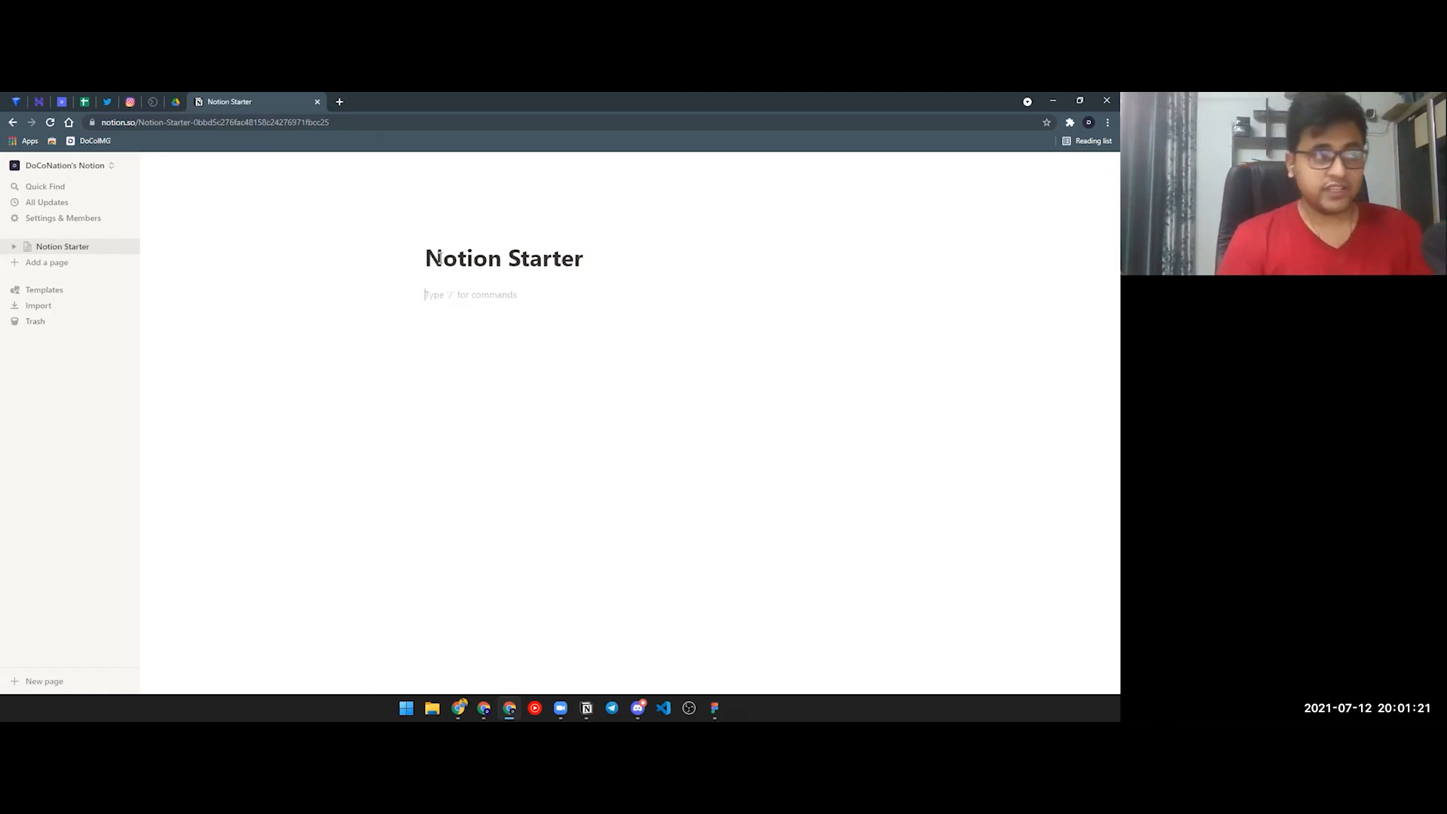
Step: Write a nested bulleted list with Page at the first level, Databases beneath it and Blocks at the third level
{"action": "type", "text": "Page"}
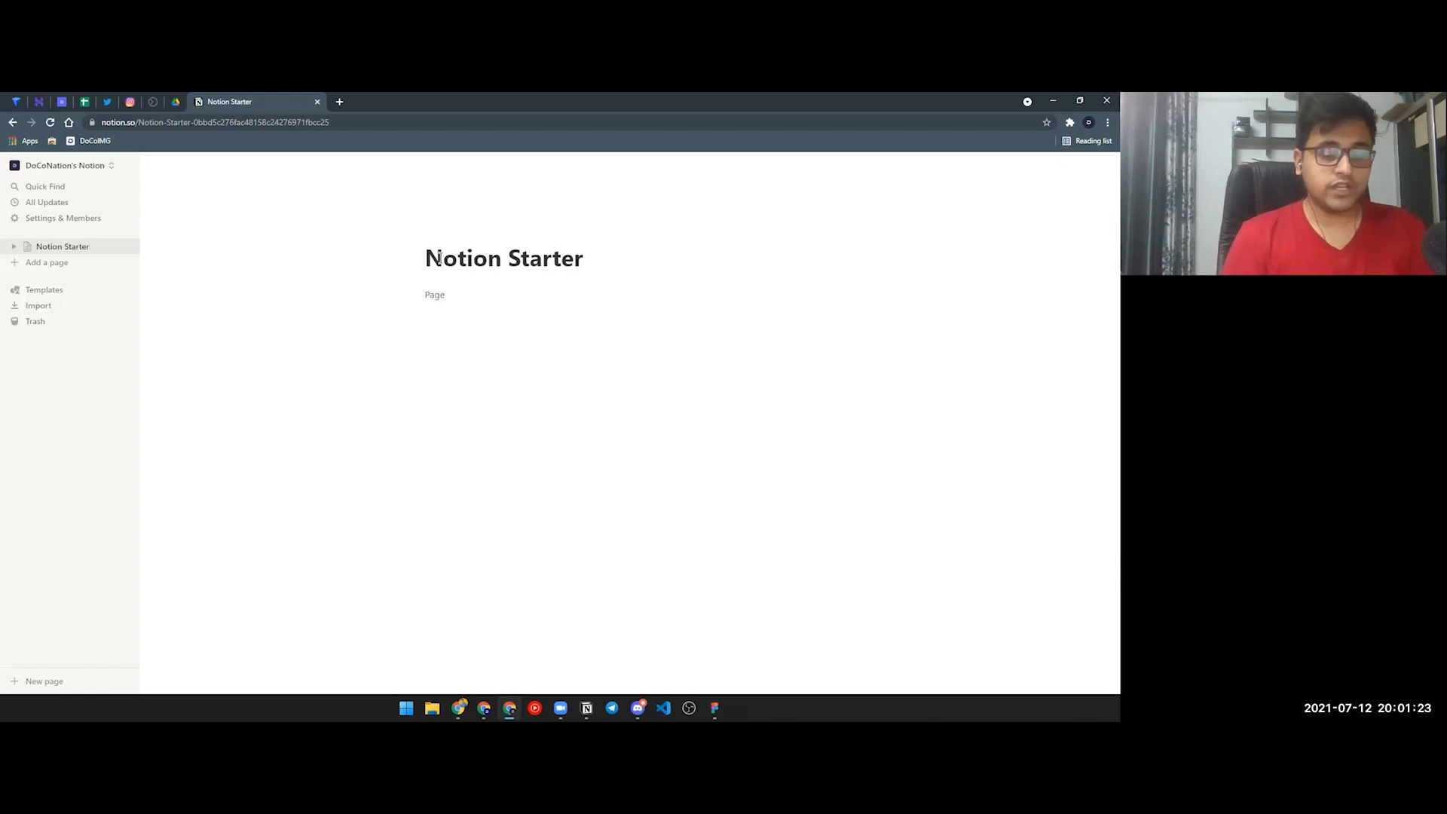
{"action": "key", "text": "BackSpace"}
{"action": "key", "text": "BackSpace"}
{"action": "key", "text": "BackSpace"}
{"action": "key", "text": "BackSpace"}
{"action": "type", "text": "- Pa"}
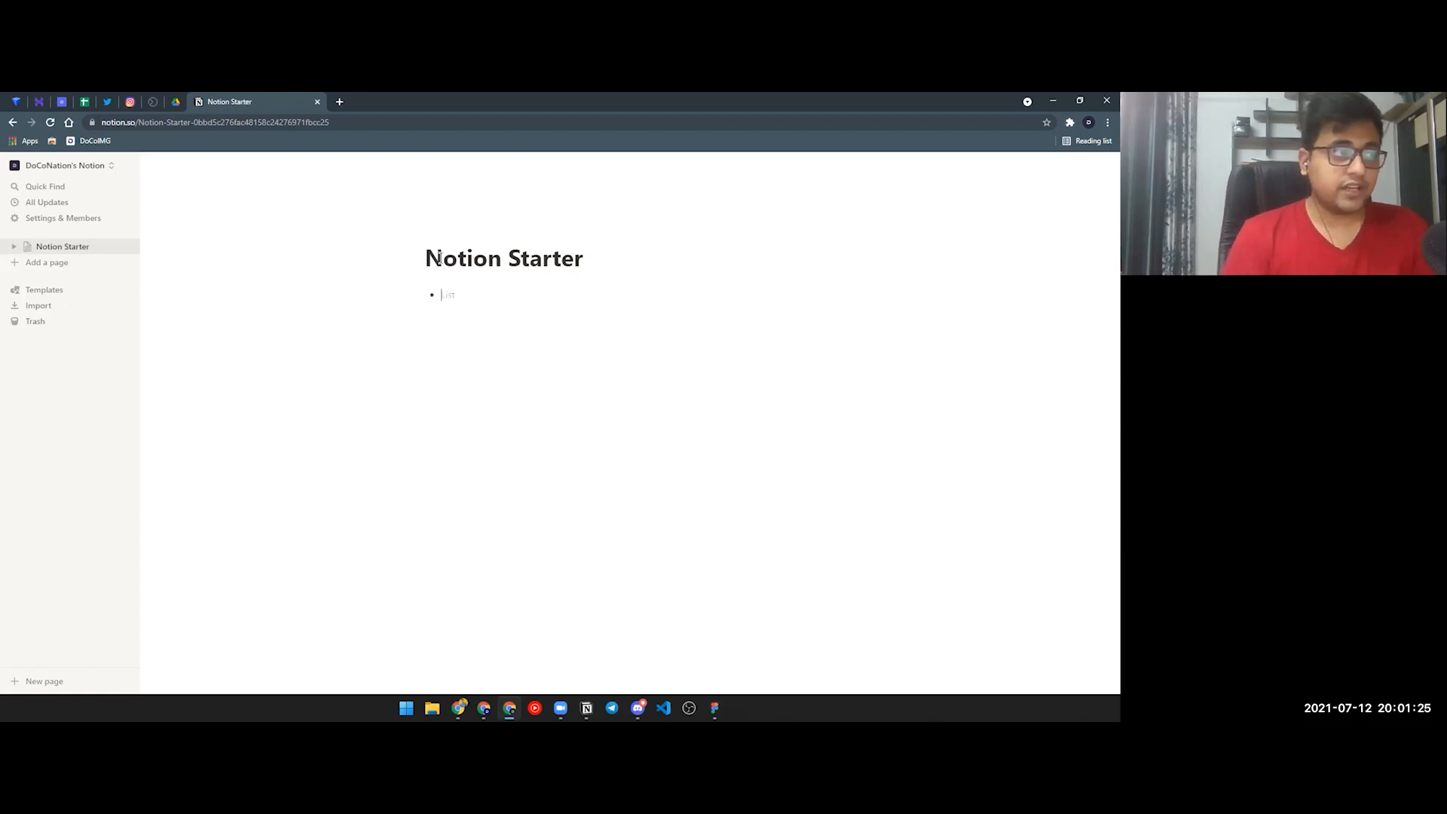
{"action": "type", "text": "ge"}
{"action": "key", "text": "Return"}
{"action": "type", "text": "Dat"}
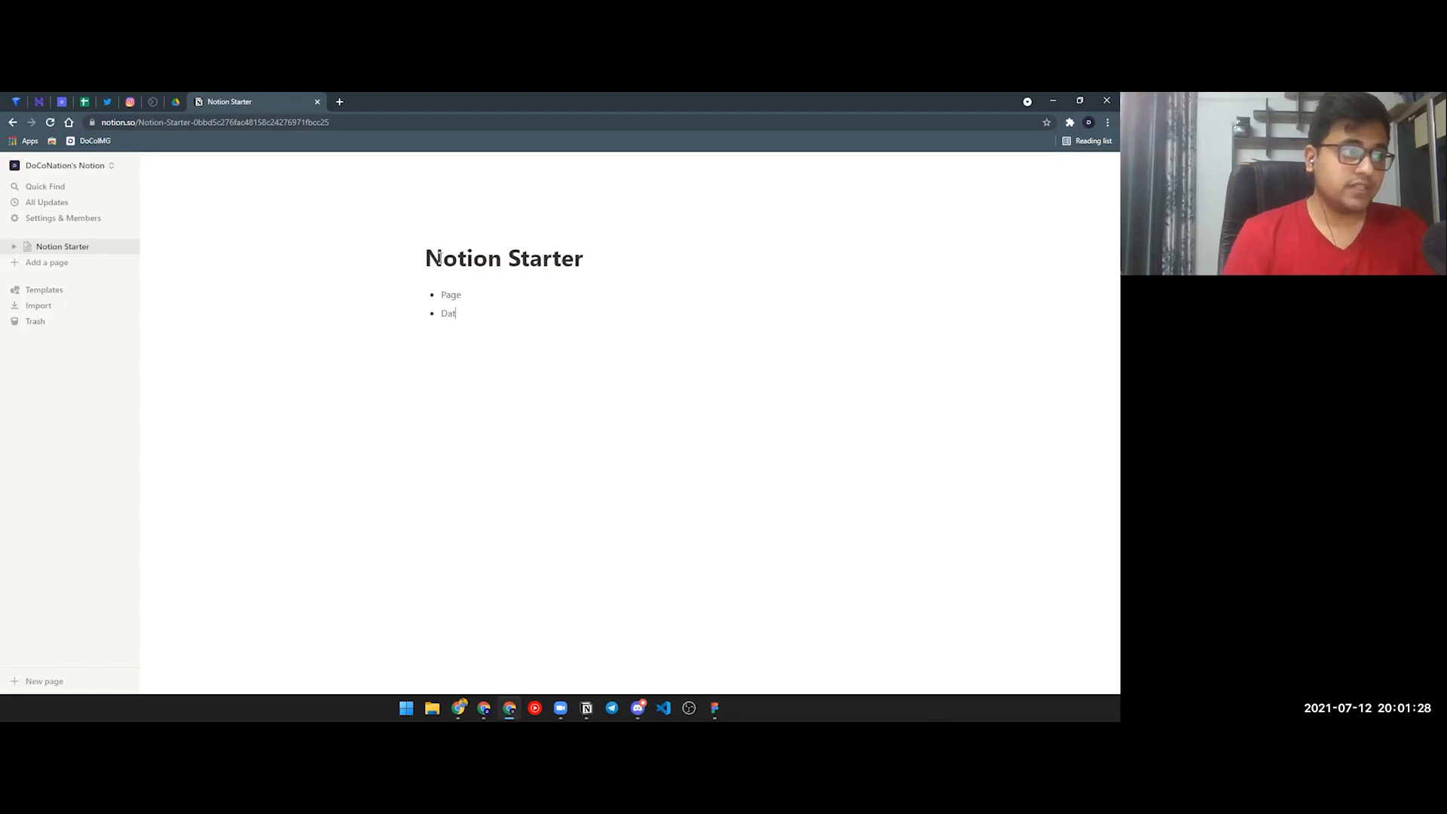
{"action": "key", "text": "Tab"}
{"action": "type", "text": "abases"}
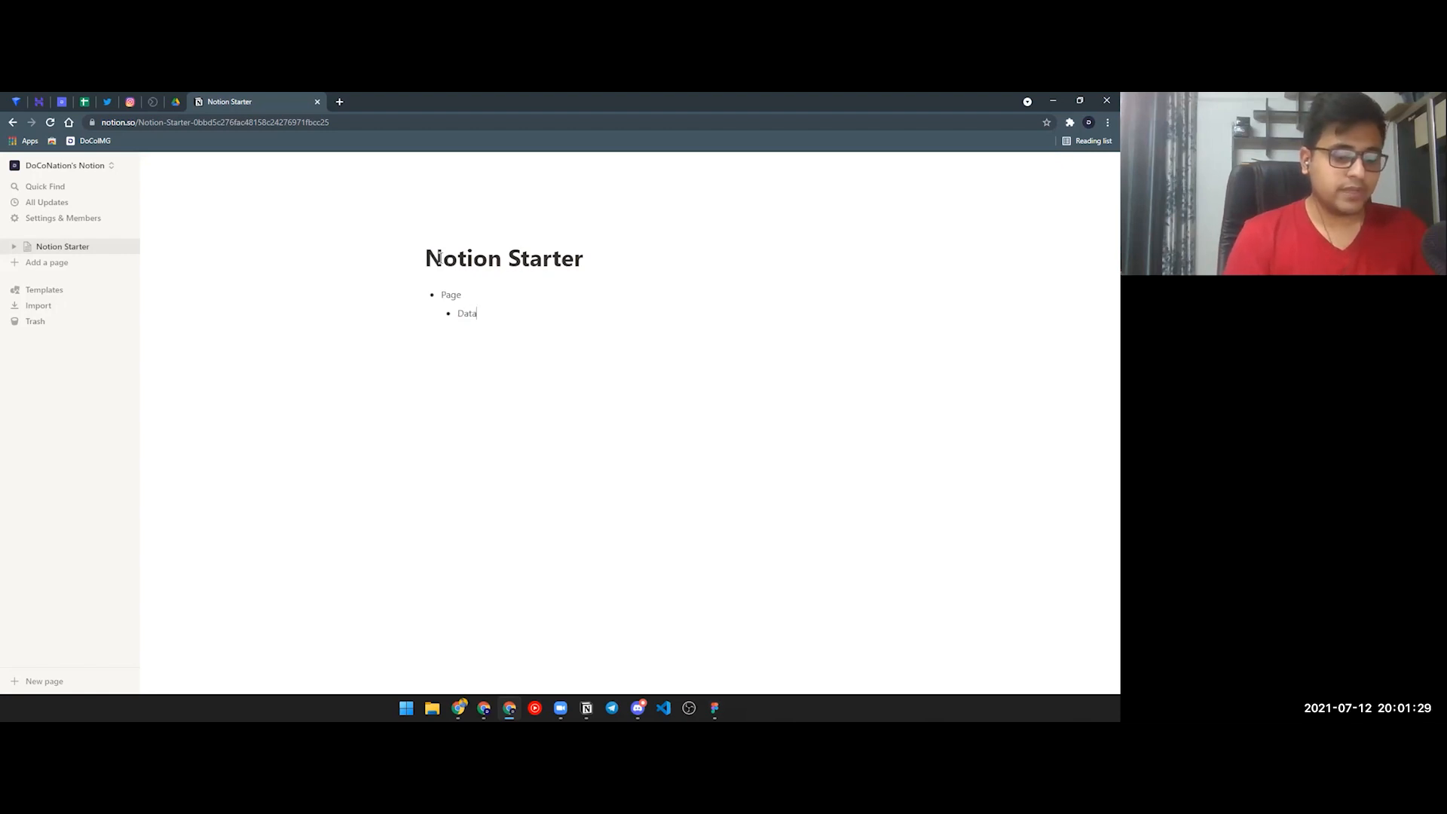
{"action": "key", "text": "Return"}
{"action": "key", "text": "Tab"}
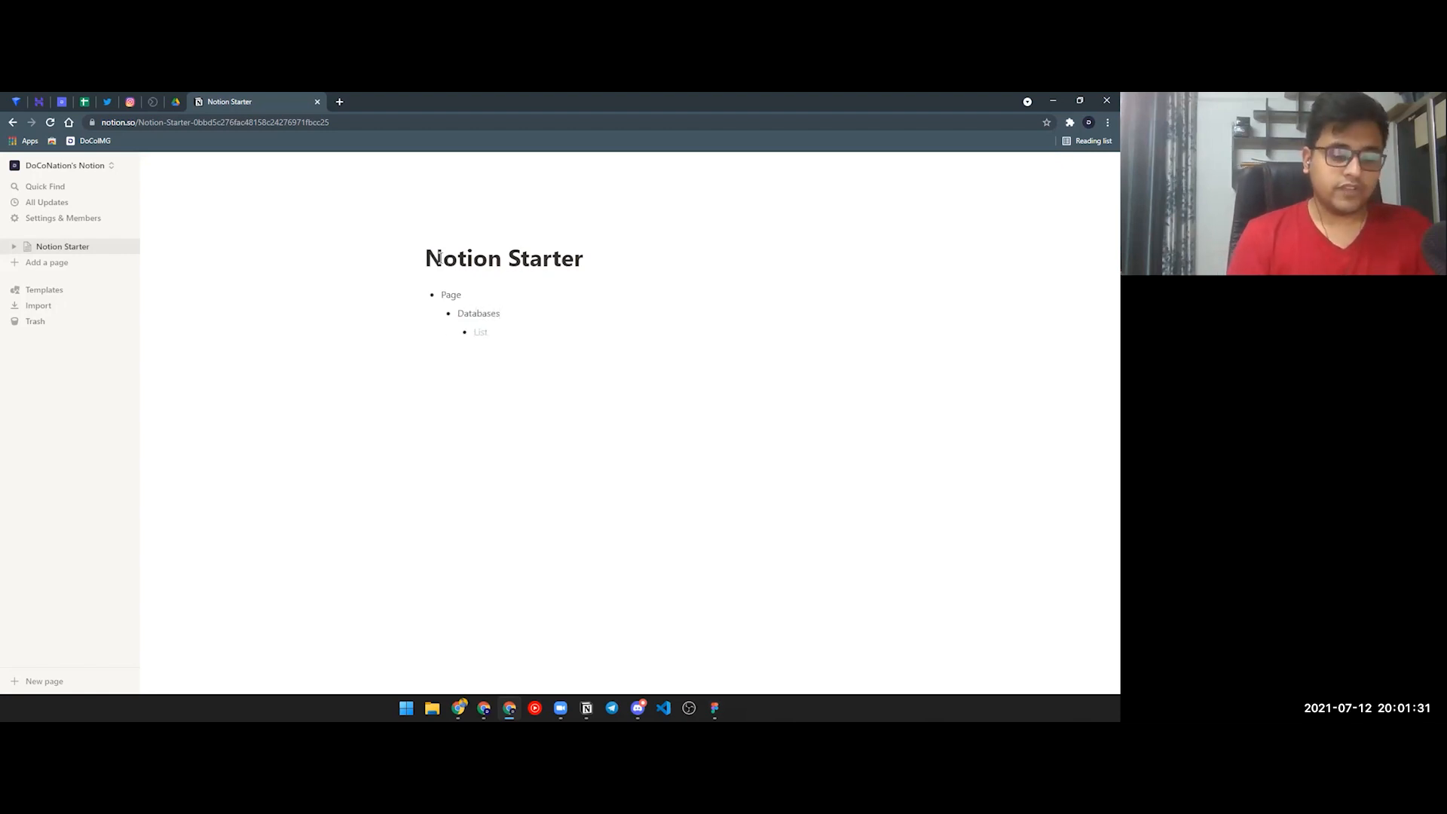
{"action": "type", "text": "Blocks"}
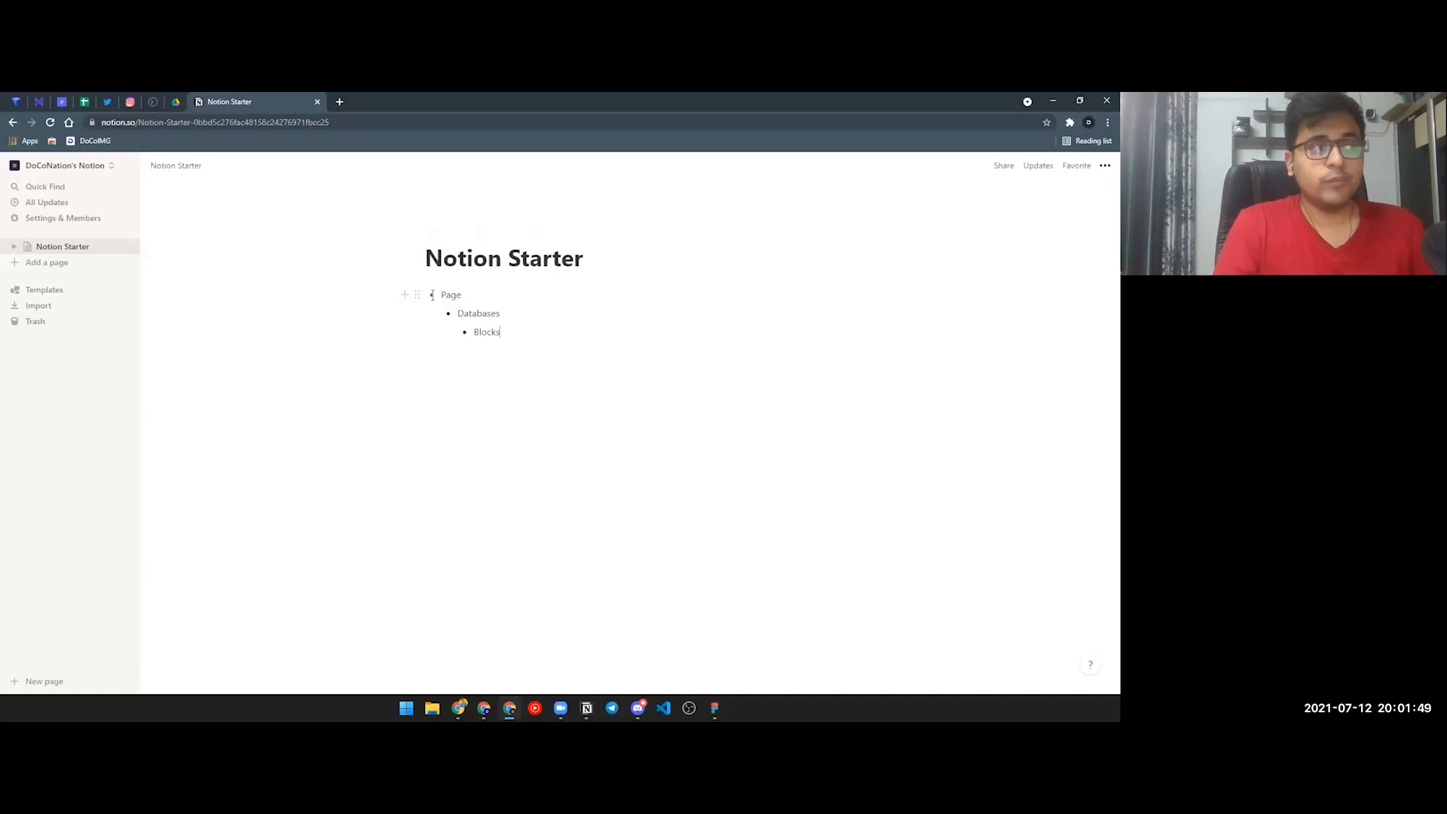
{"action": "key", "text": "Return"}
{"action": "key", "text": "Return"}
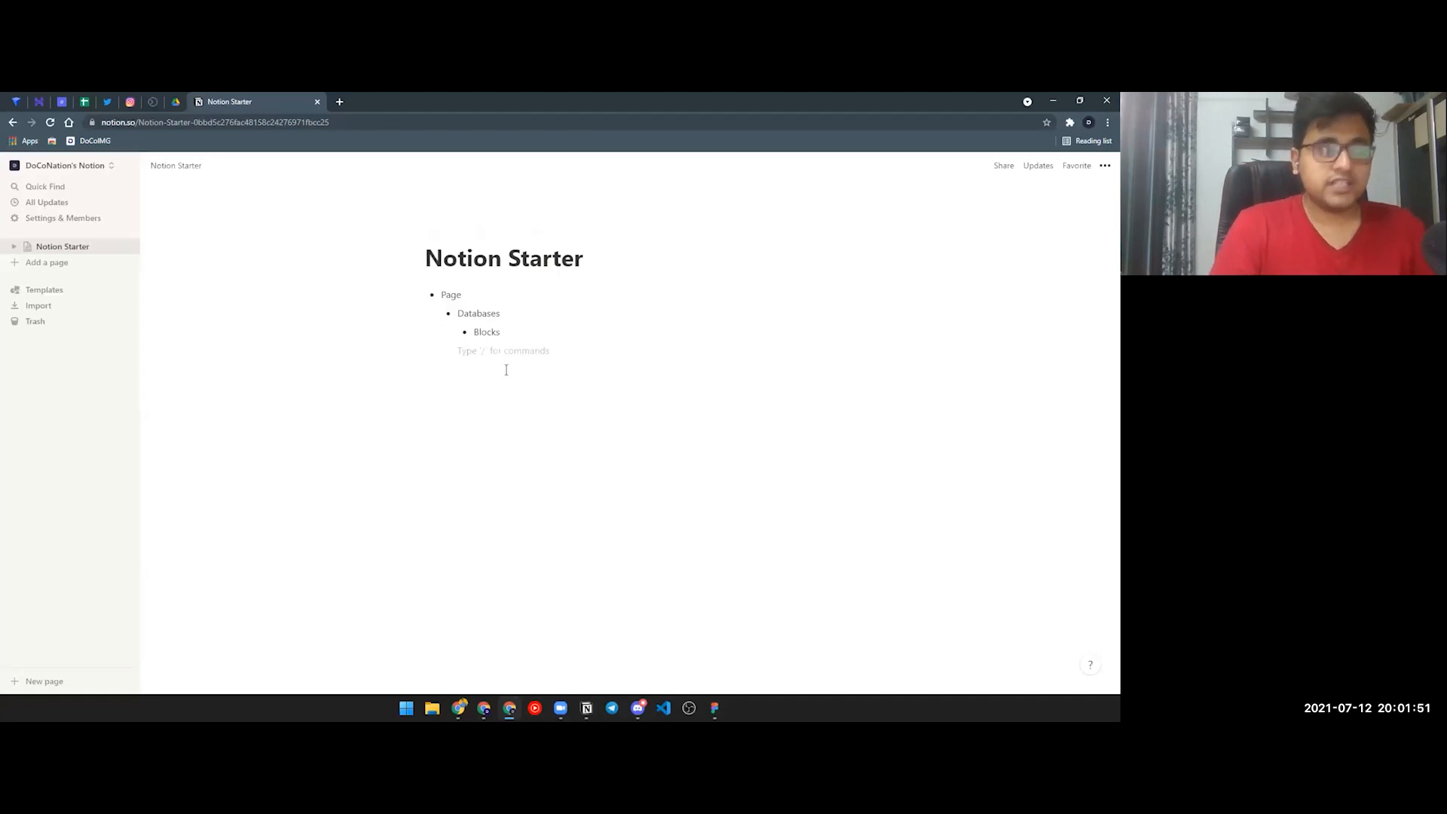
Step: Delete the whole nested list and trim the page title to "Notion Sta"
{"action": "key", "text": "BackSpace"}
{"action": "key", "text": "BackSpace"}
{"action": "key", "text": "BackSpace"}
{"action": "key", "text": "BackSpace"}
{"action": "key", "text": "BackSpace"}
{"action": "key", "text": "BackSpace"}
{"action": "key", "text": "BackSpace"}
{"action": "key", "text": "BackSpace"}
{"action": "key", "text": "BackSpace"}
{"action": "key", "text": "BackSpace"}
{"action": "key", "text": "BackSpace"}
{"action": "key", "text": "BackSpace"}
{"action": "key", "text": "BackSpace"}
{"action": "key", "text": "BackSpace"}
{"action": "key", "text": "BackSpace"}
{"action": "key", "text": "BackSpace"}
{"action": "key", "text": "BackSpace"}
{"action": "key", "text": "BackSpace"}
{"action": "key", "text": "BackSpace"}
{"action": "key", "text": "BackSpace"}
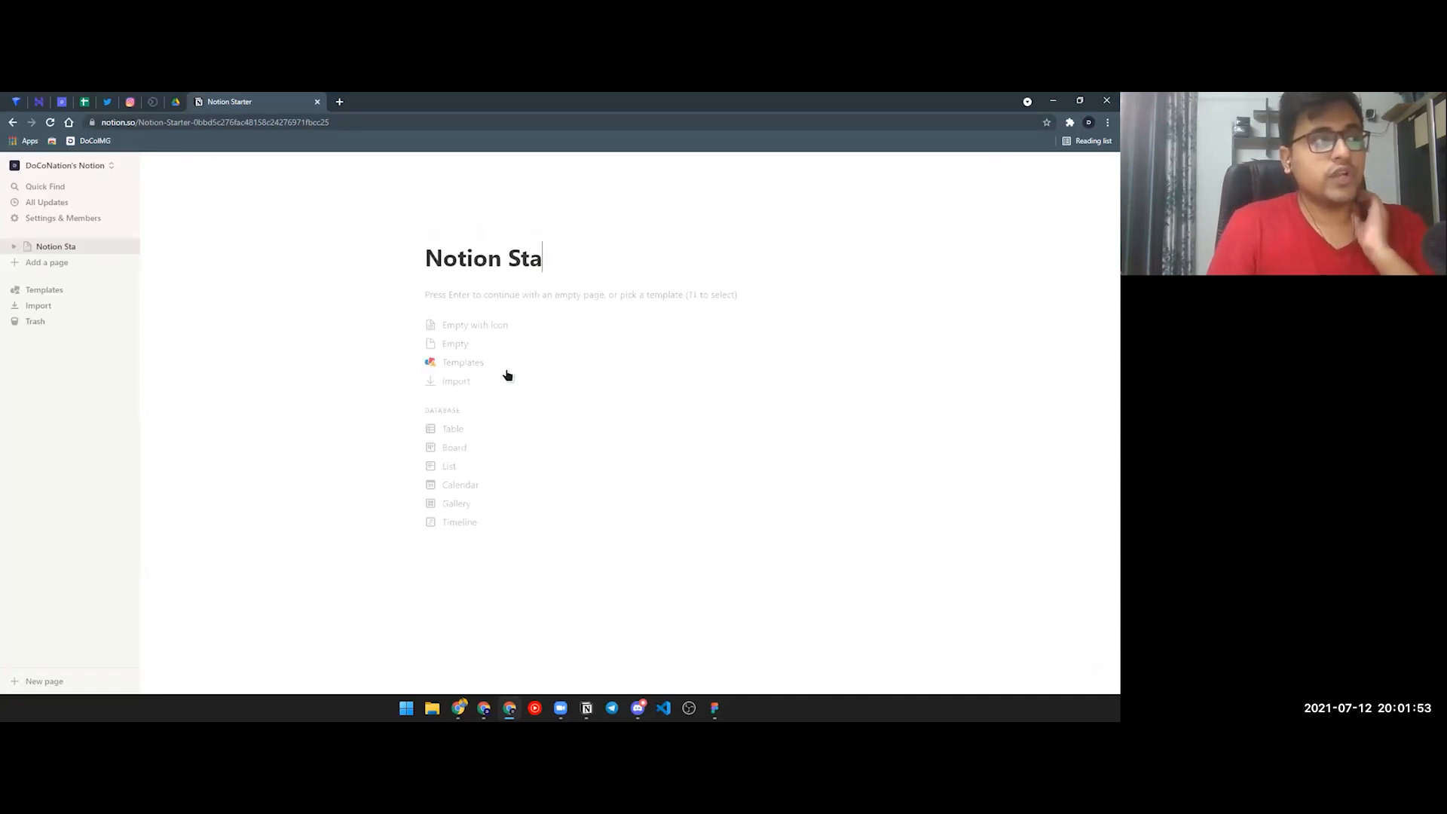
Step: Add a new page to the workspace and start it as an empty page with an icon
{"action": "left_click", "coordinate": [54, 268]}
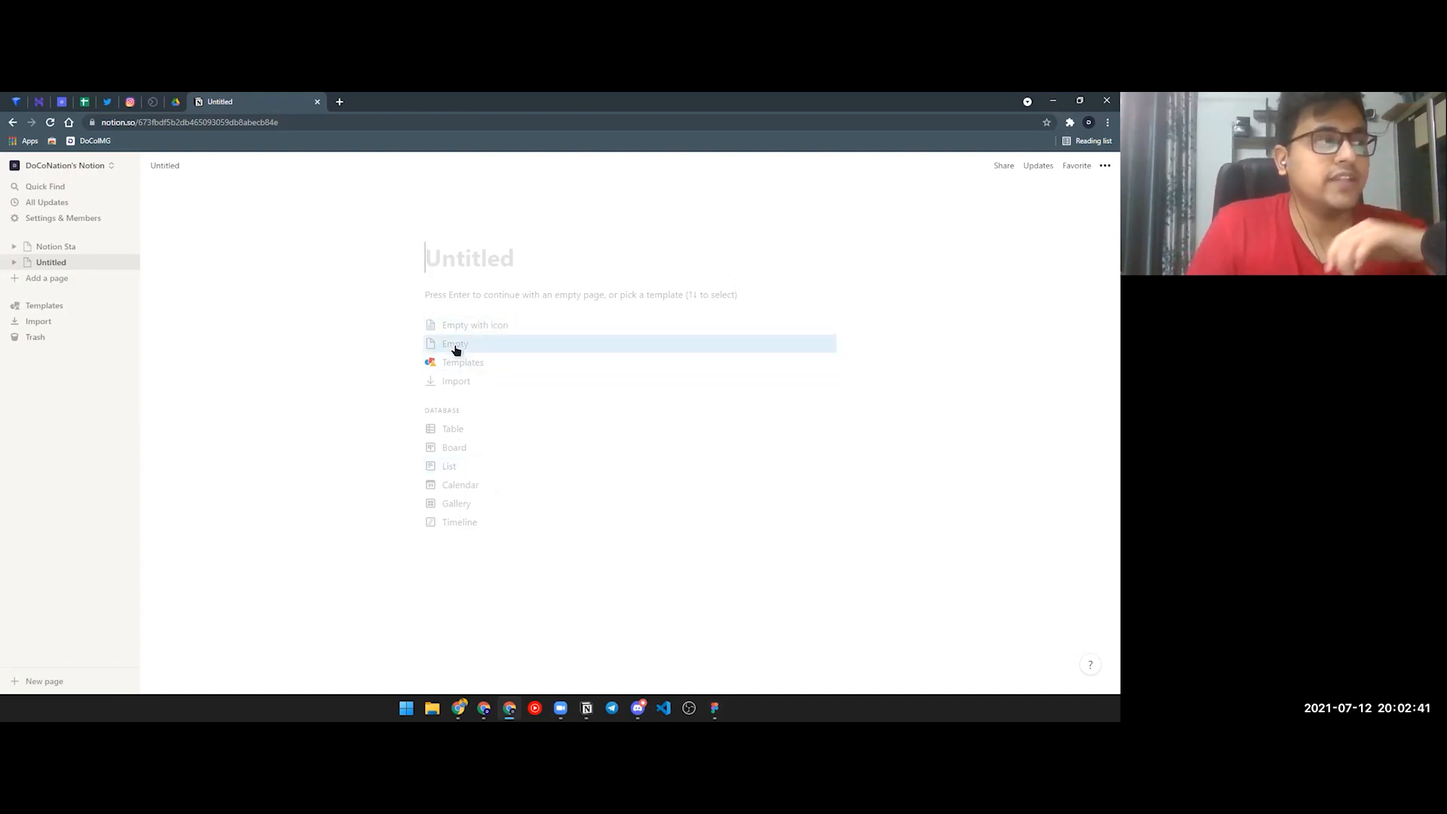
{"action": "left_click", "coordinate": [486, 345]}
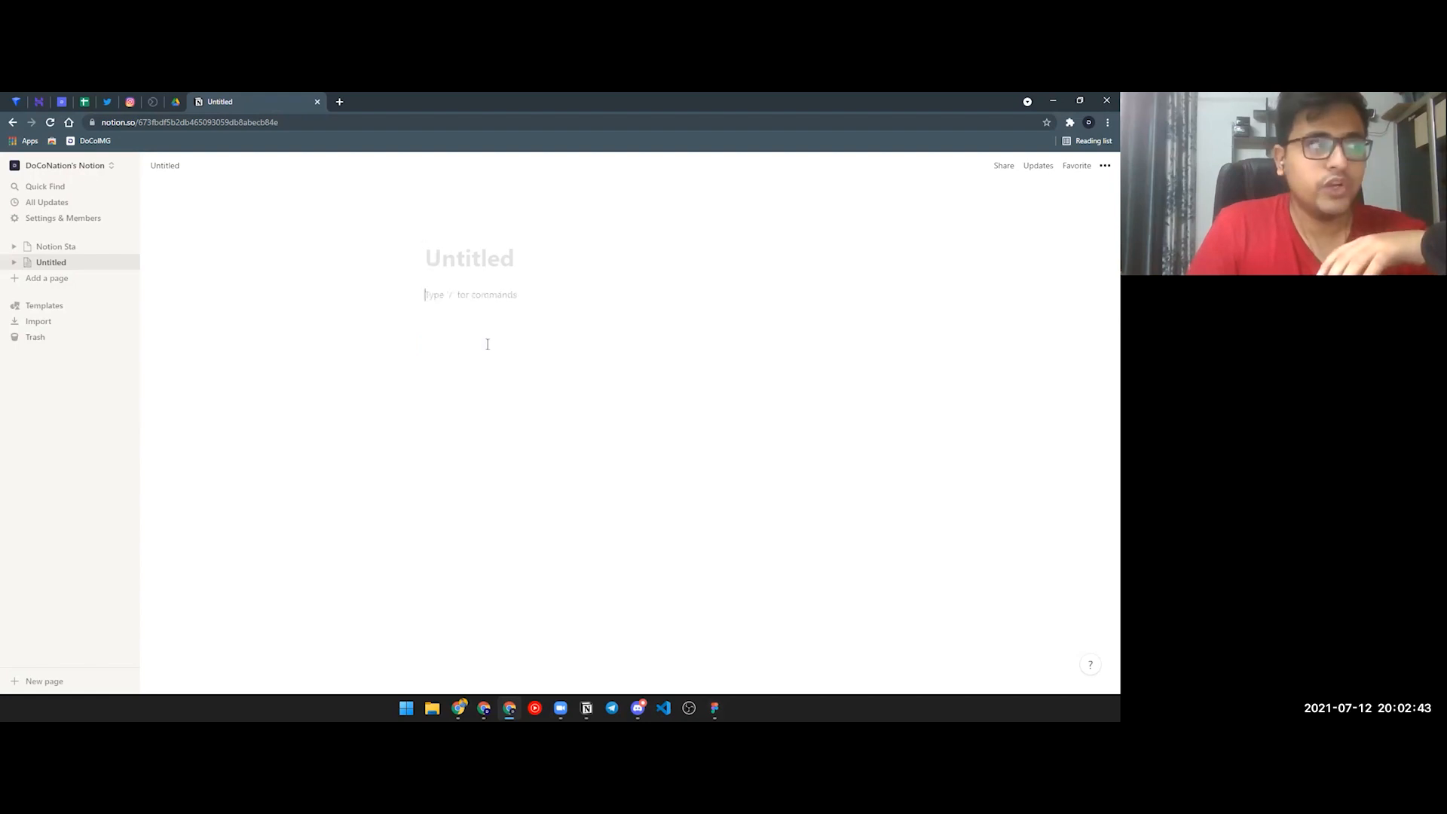
{"action": "key", "text": "BackSpace"}
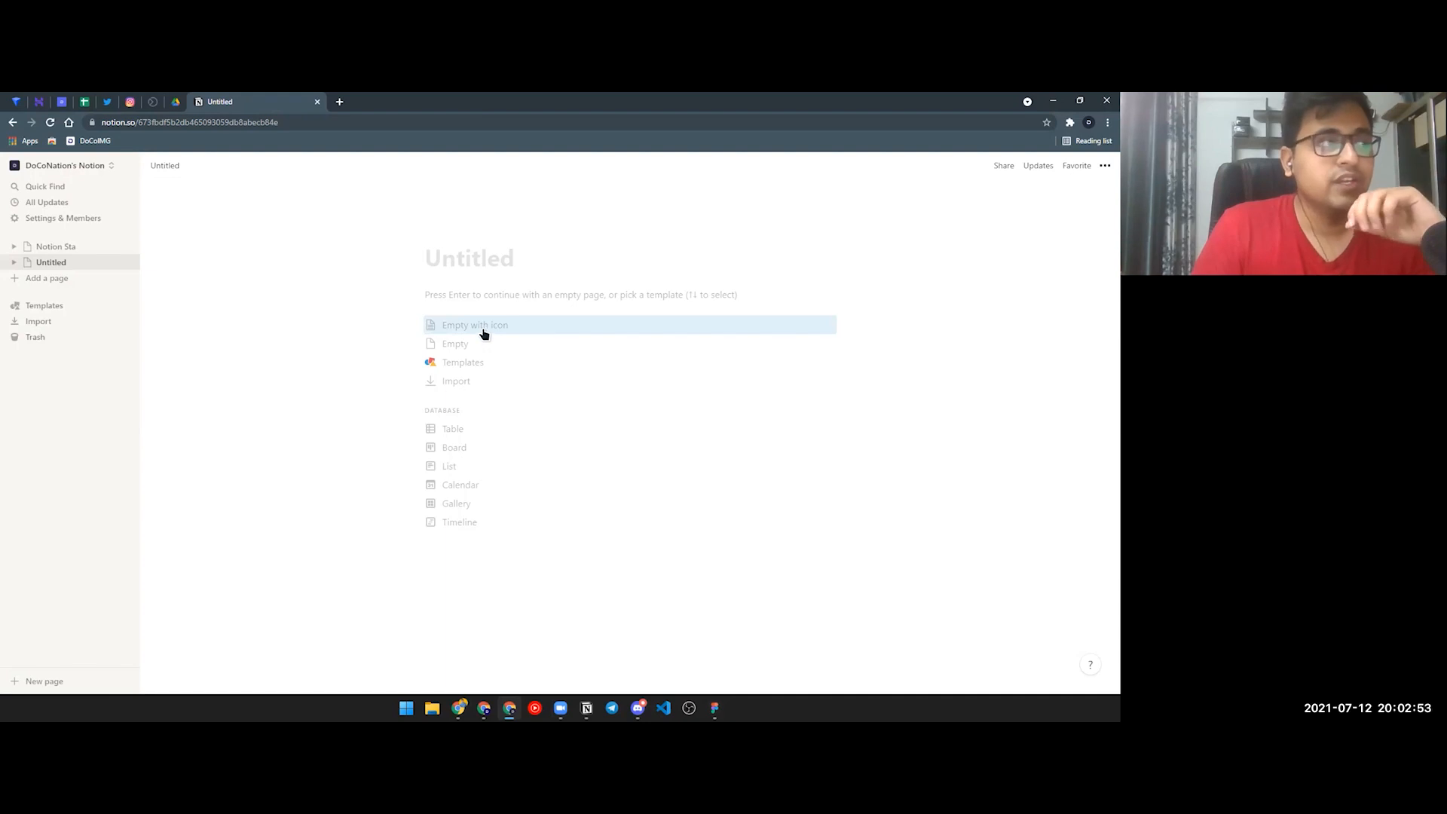
{"action": "left_click", "coordinate": [479, 330]}
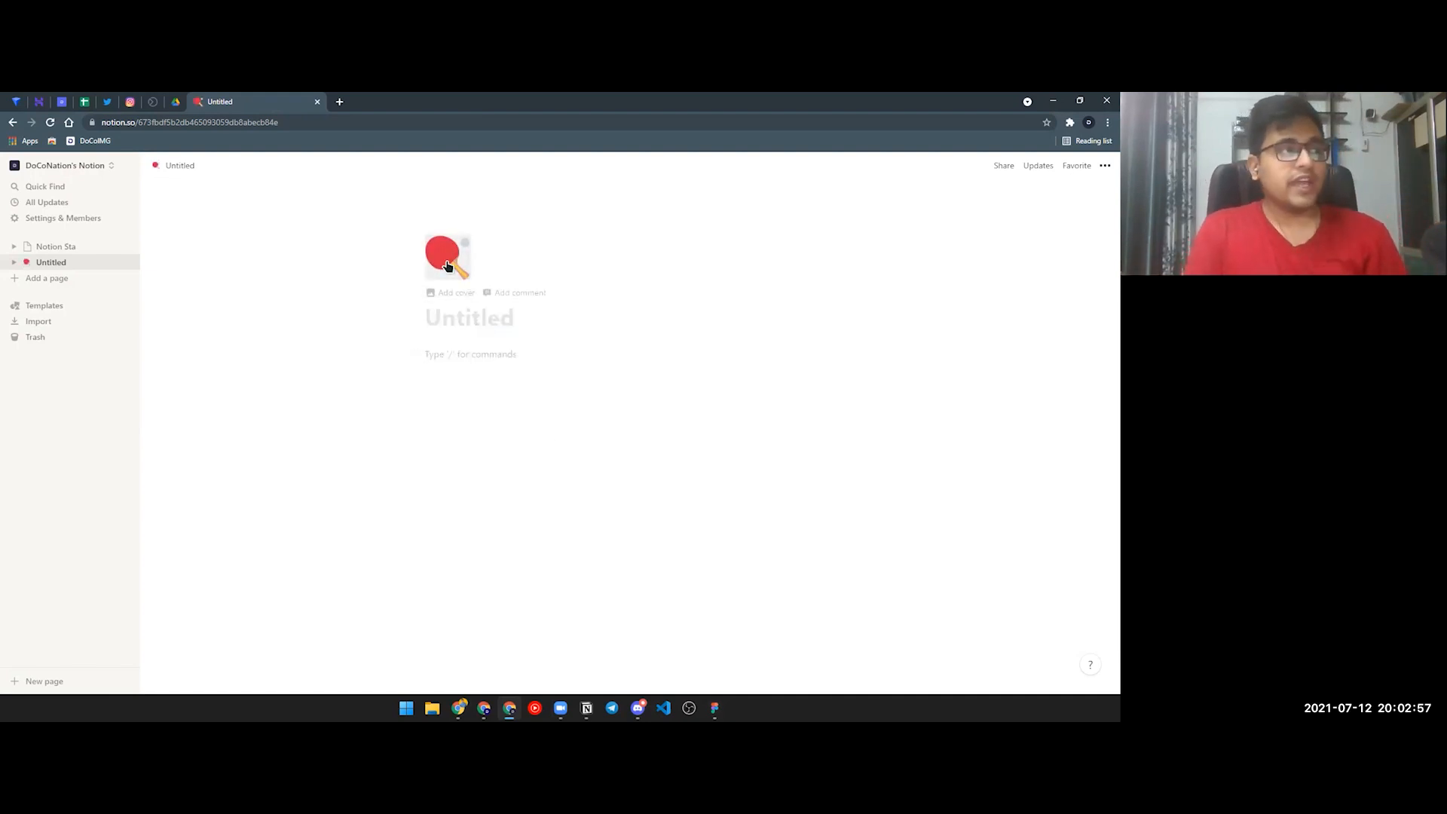
Step: Change the untitled page's icon to the glowing star emoji, filtering the emoji list by "star"
{"action": "left_click", "coordinate": [447, 266]}
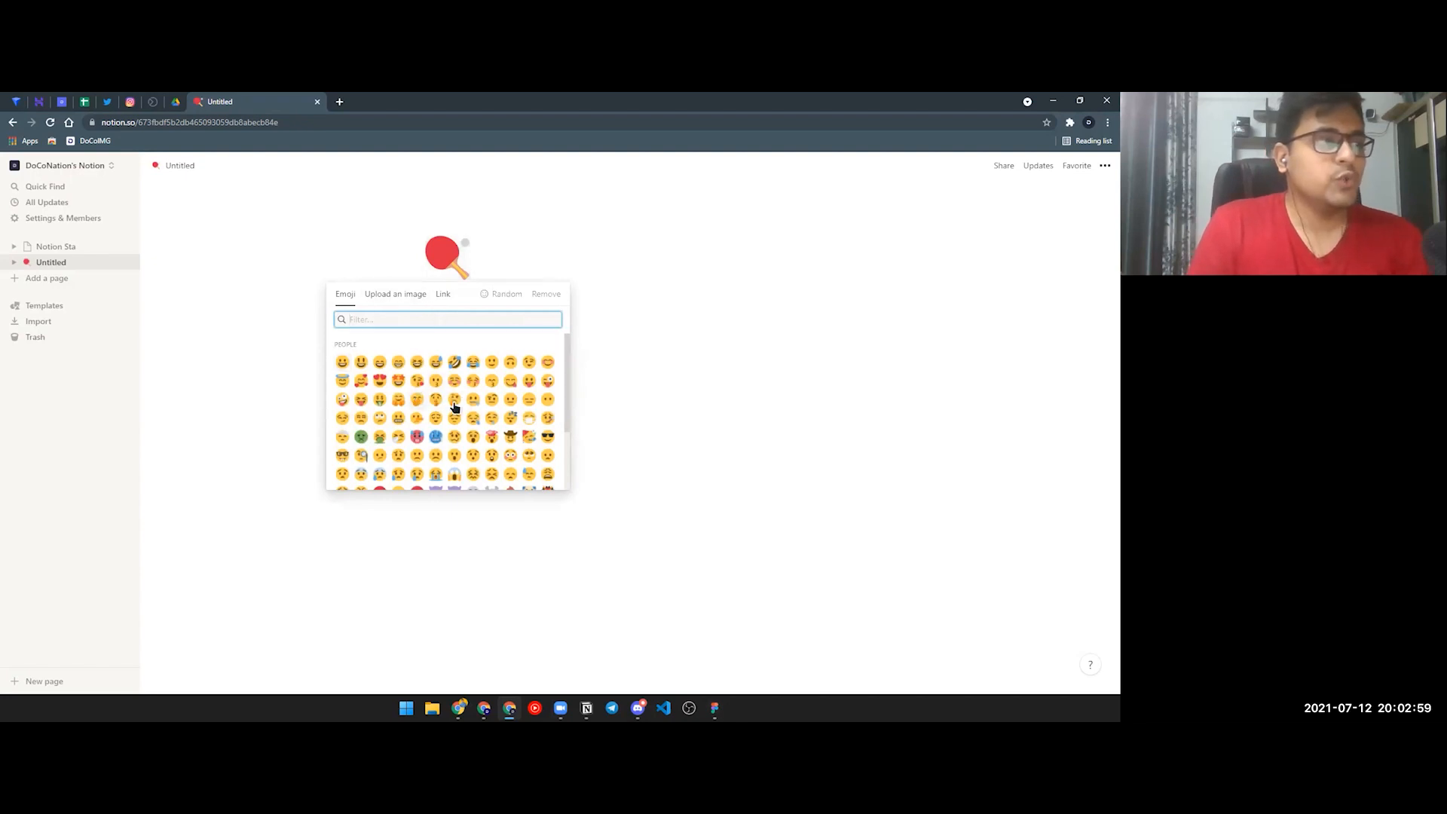
{"action": "scroll", "coordinate": [454, 407], "scroll_direction": "down", "scroll_amount": 8}
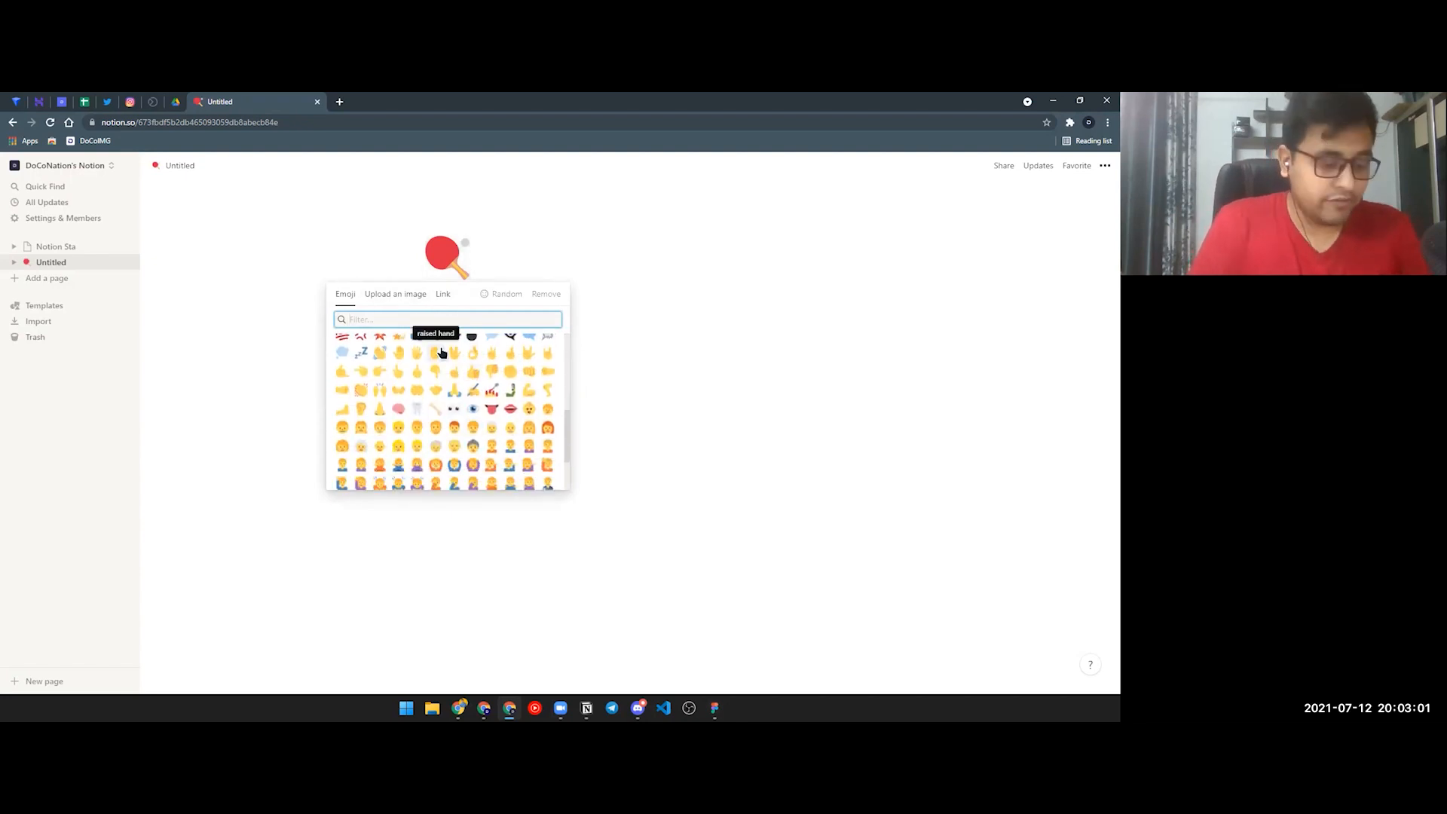
{"action": "type", "text": "star"}
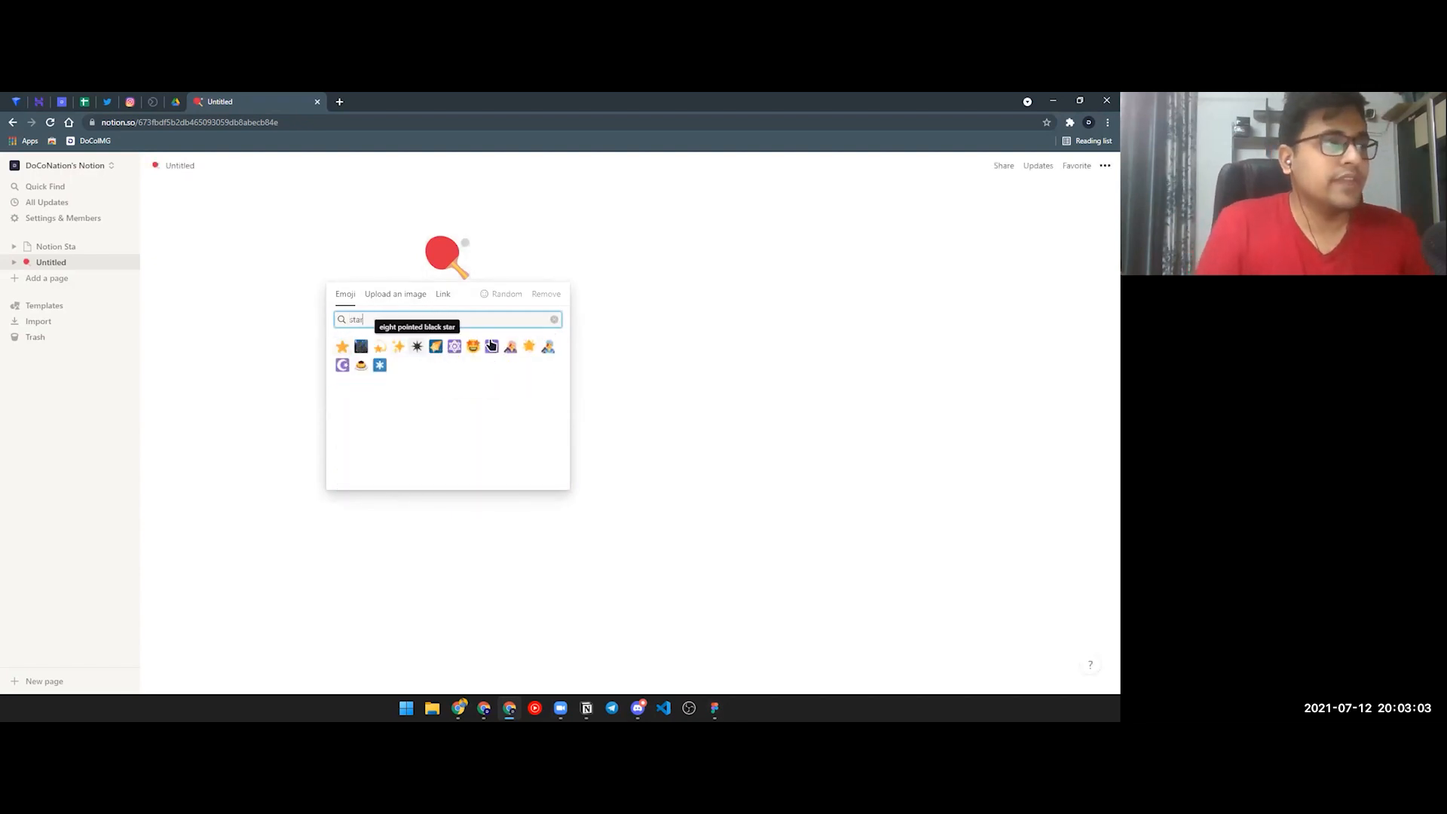
{"action": "left_click", "coordinate": [528, 346]}
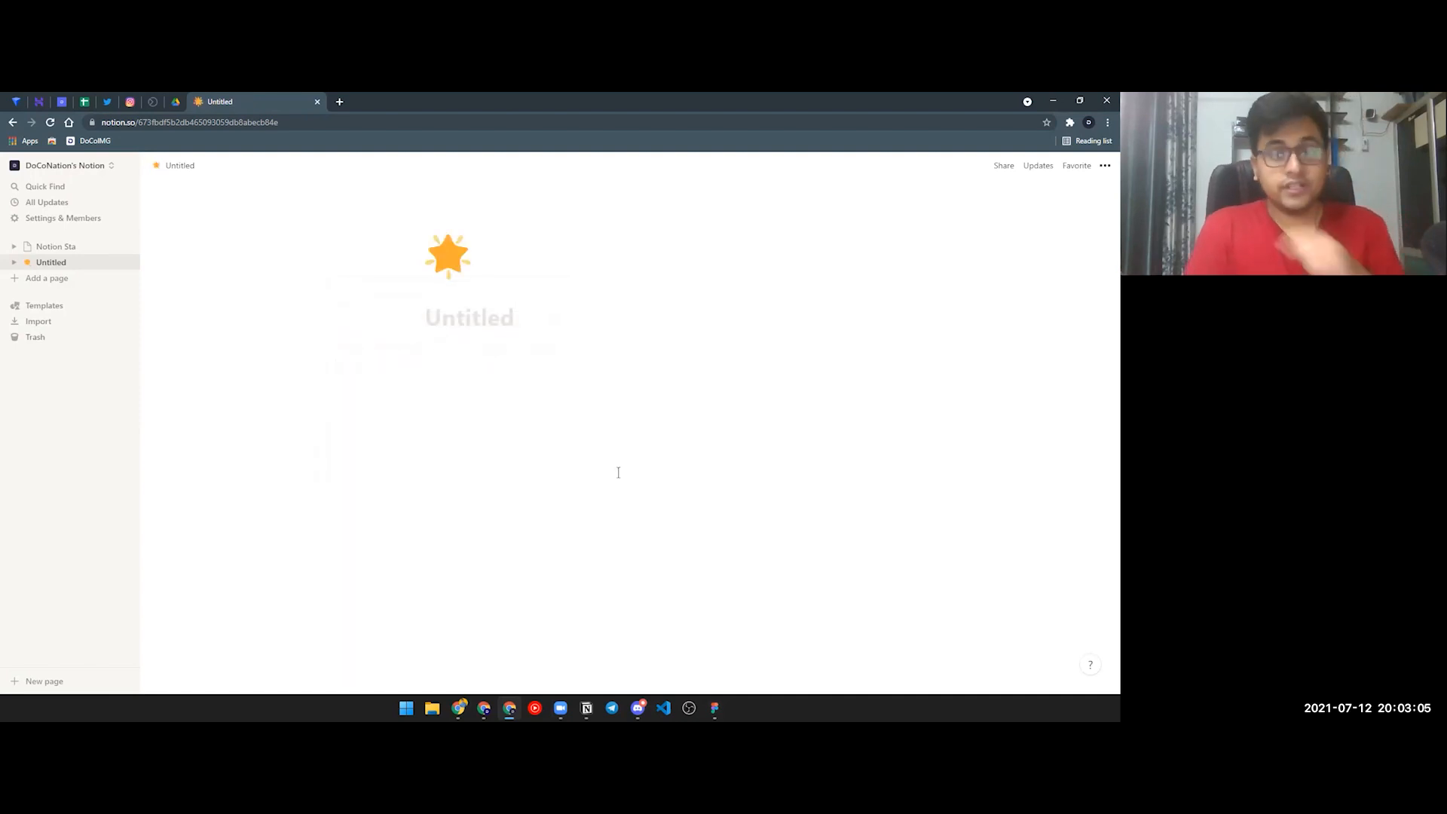
Step: Review the page icon's image upload and link options without changing the star emoji
{"action": "left_click", "coordinate": [448, 254]}
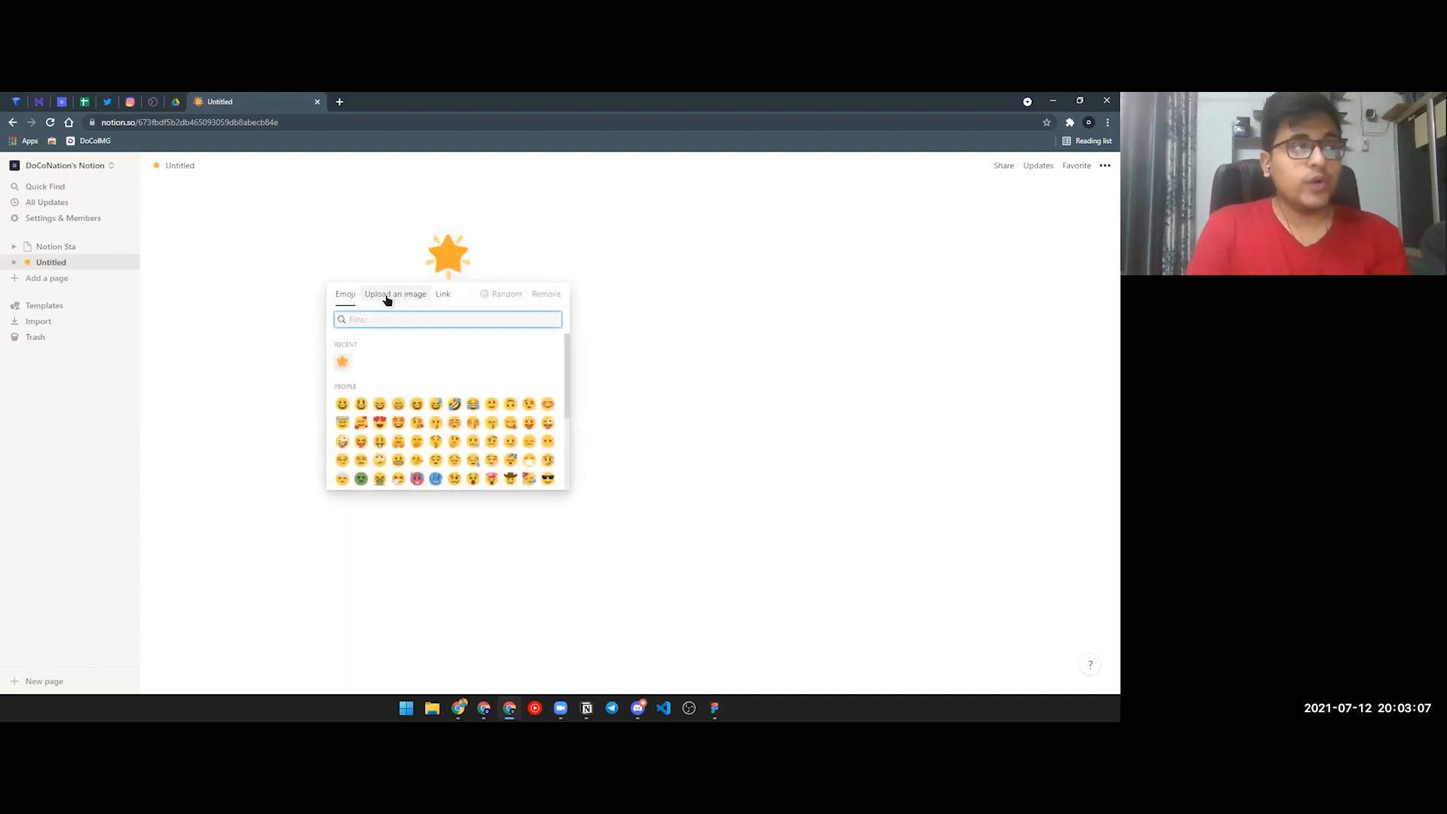
{"action": "left_click", "coordinate": [387, 296]}
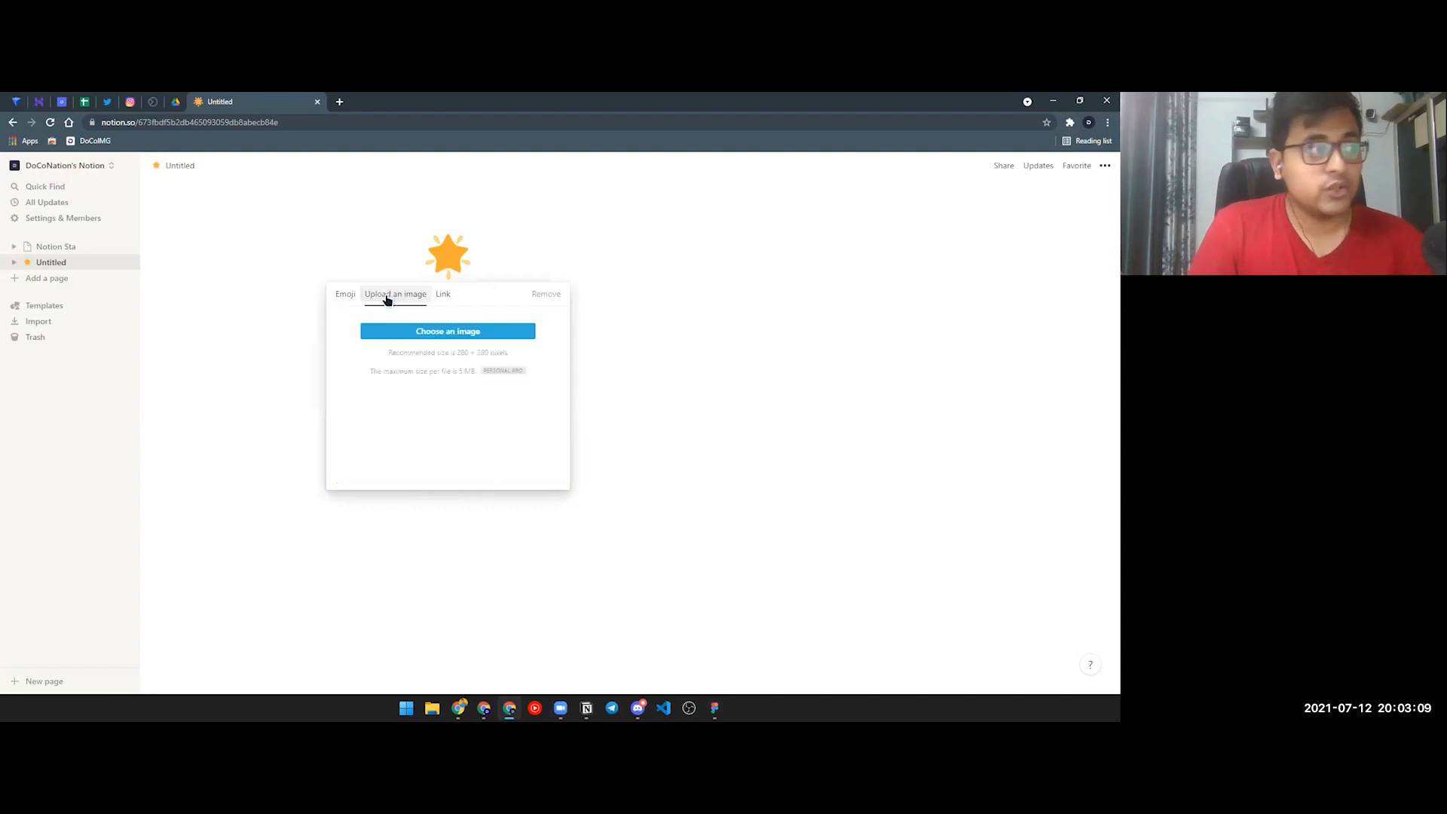
{"action": "left_click", "coordinate": [441, 296]}
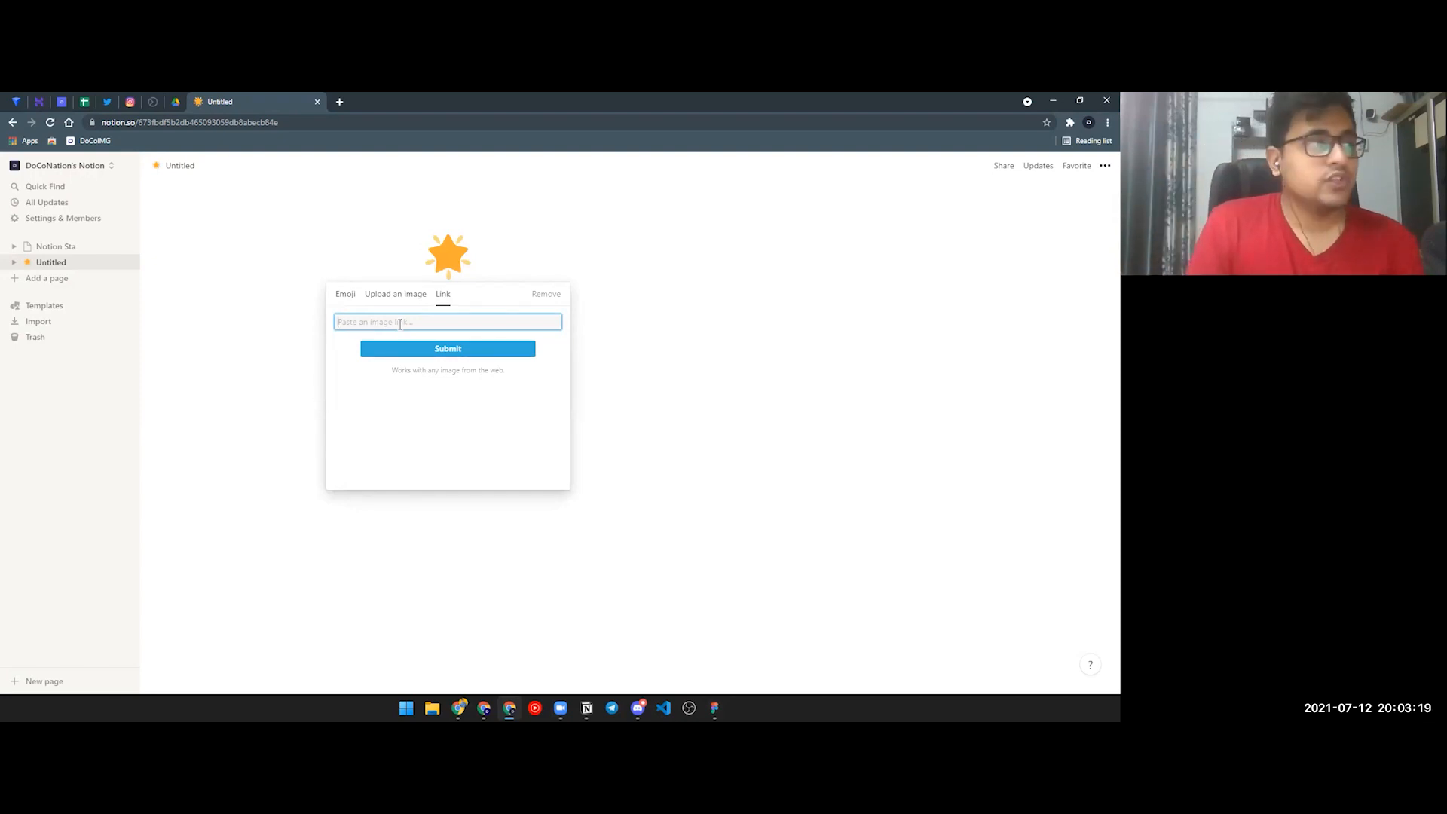
{"action": "left_click", "coordinate": [333, 299]}
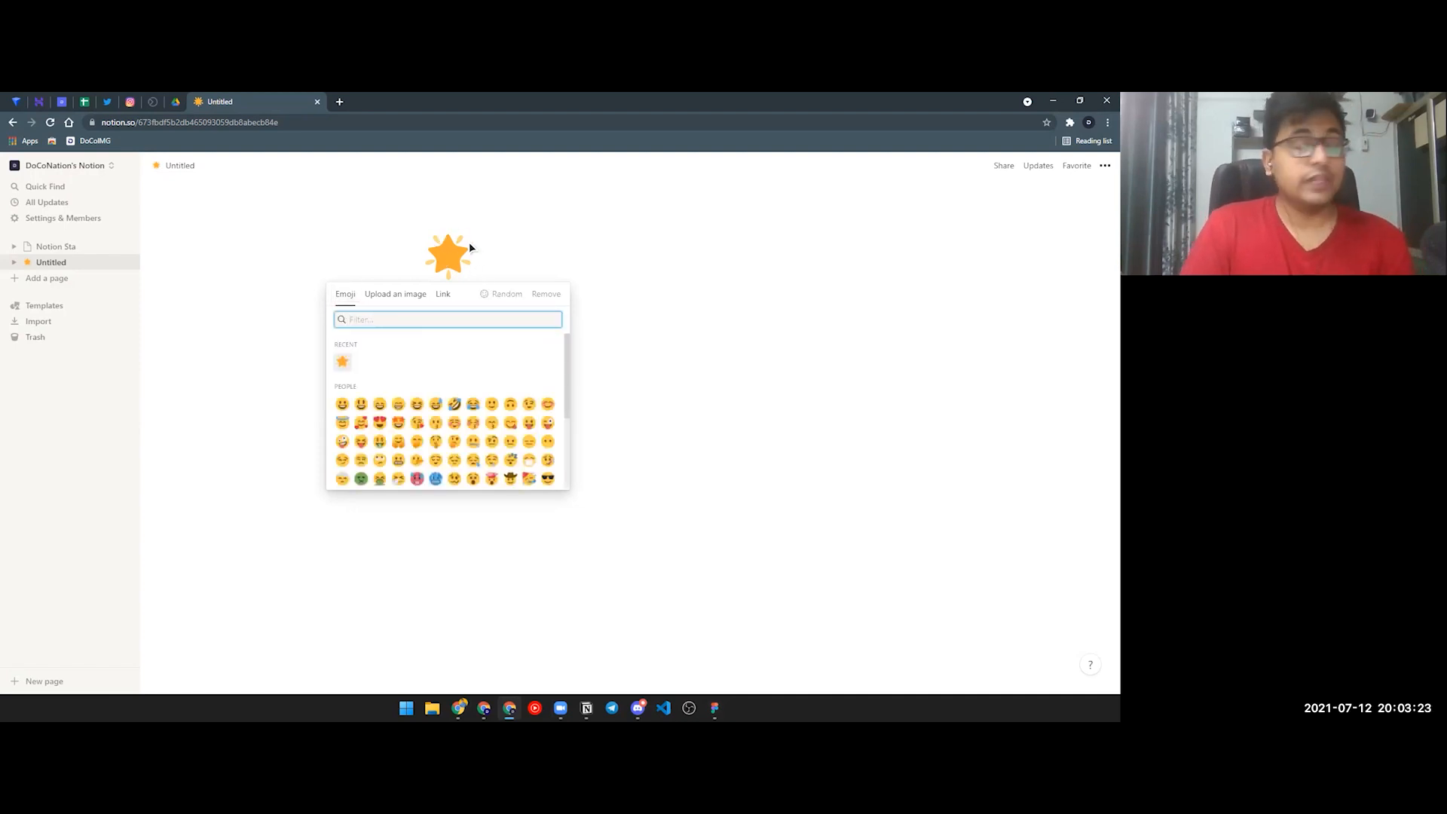
{"action": "left_click", "coordinate": [515, 251]}
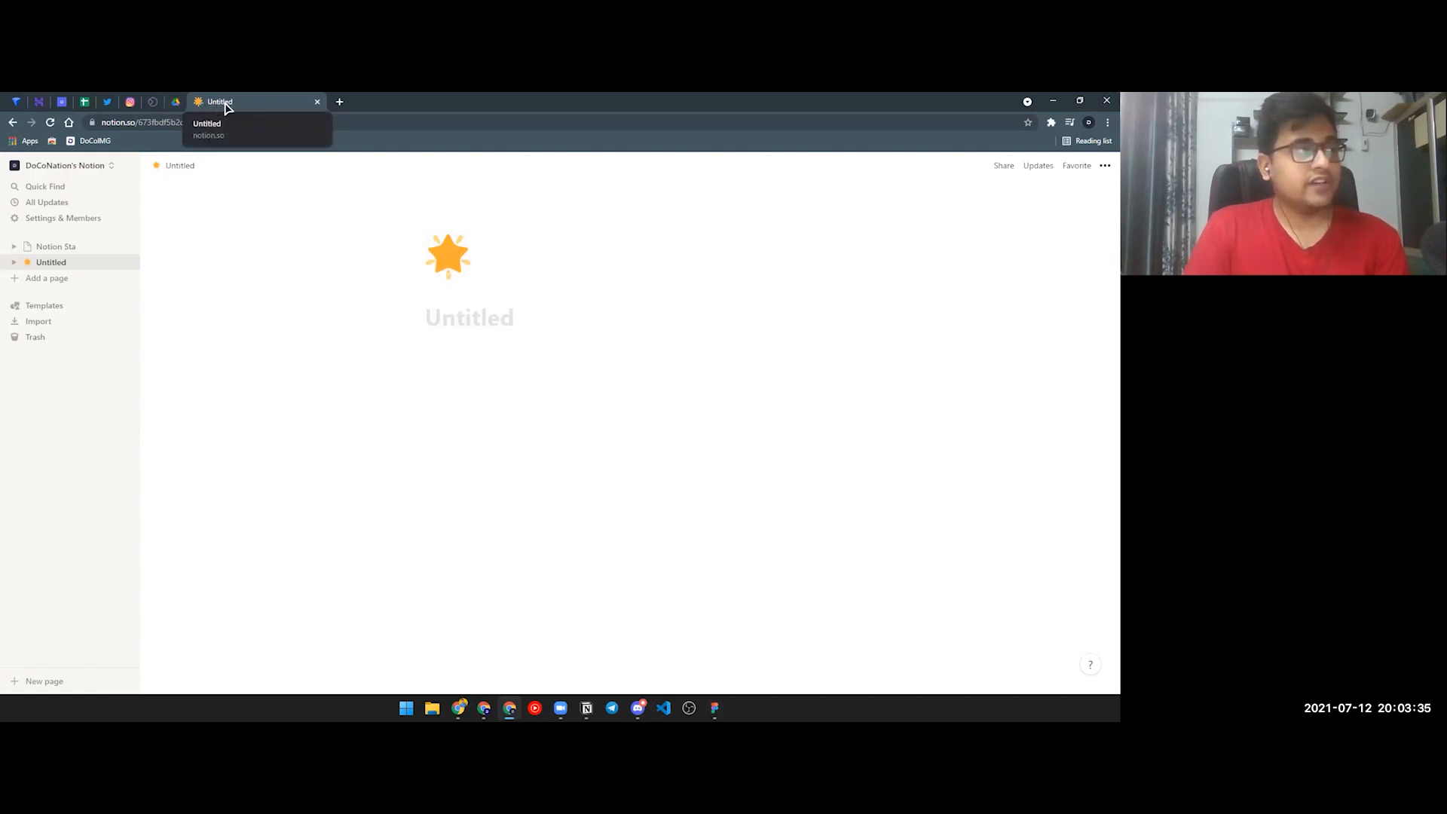
Step: Title the star-icon page "Notes", discarding a first attempt with "Document"
{"action": "left_click", "coordinate": [492, 321]}
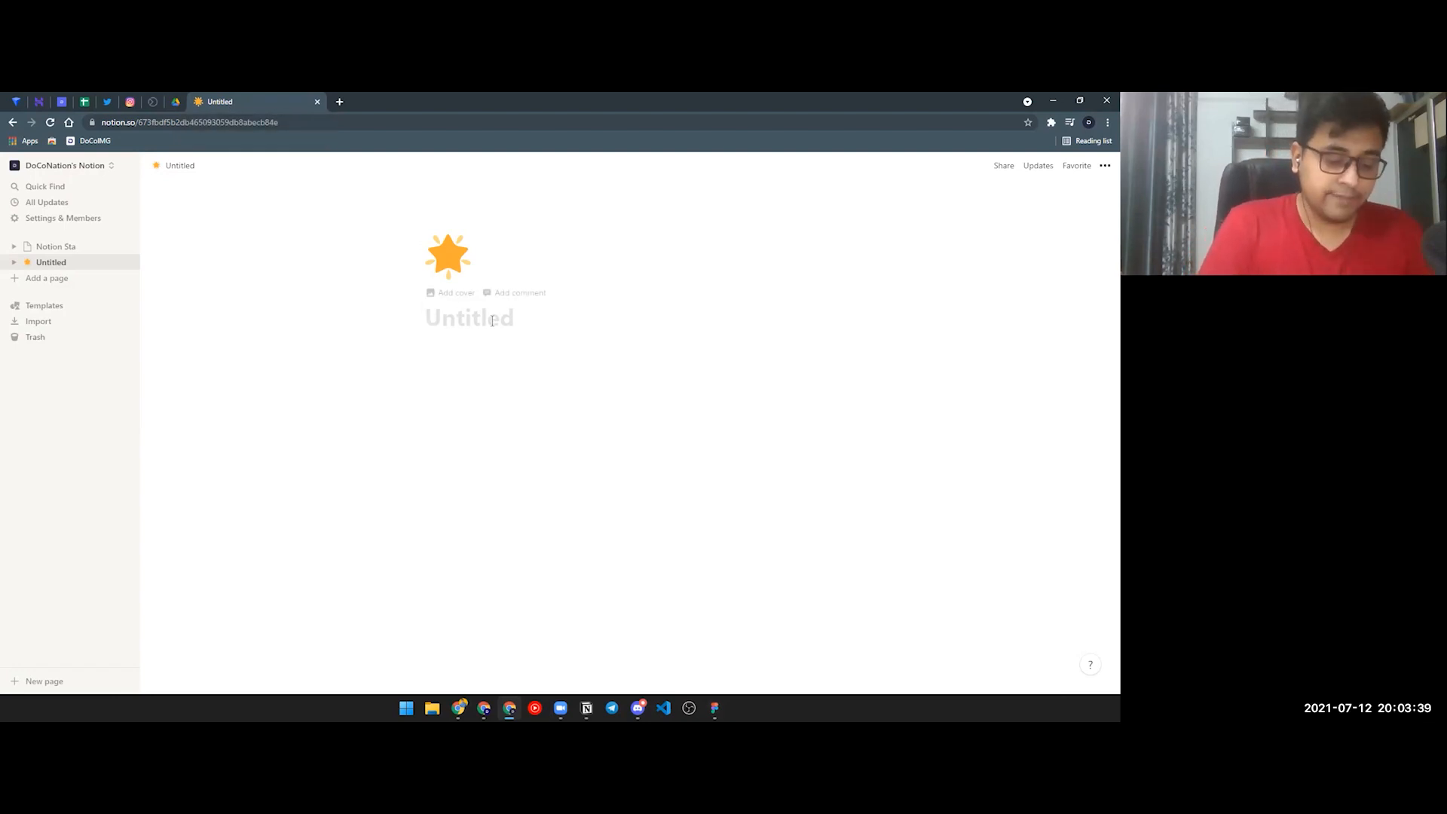
{"action": "type", "text": "Document"}
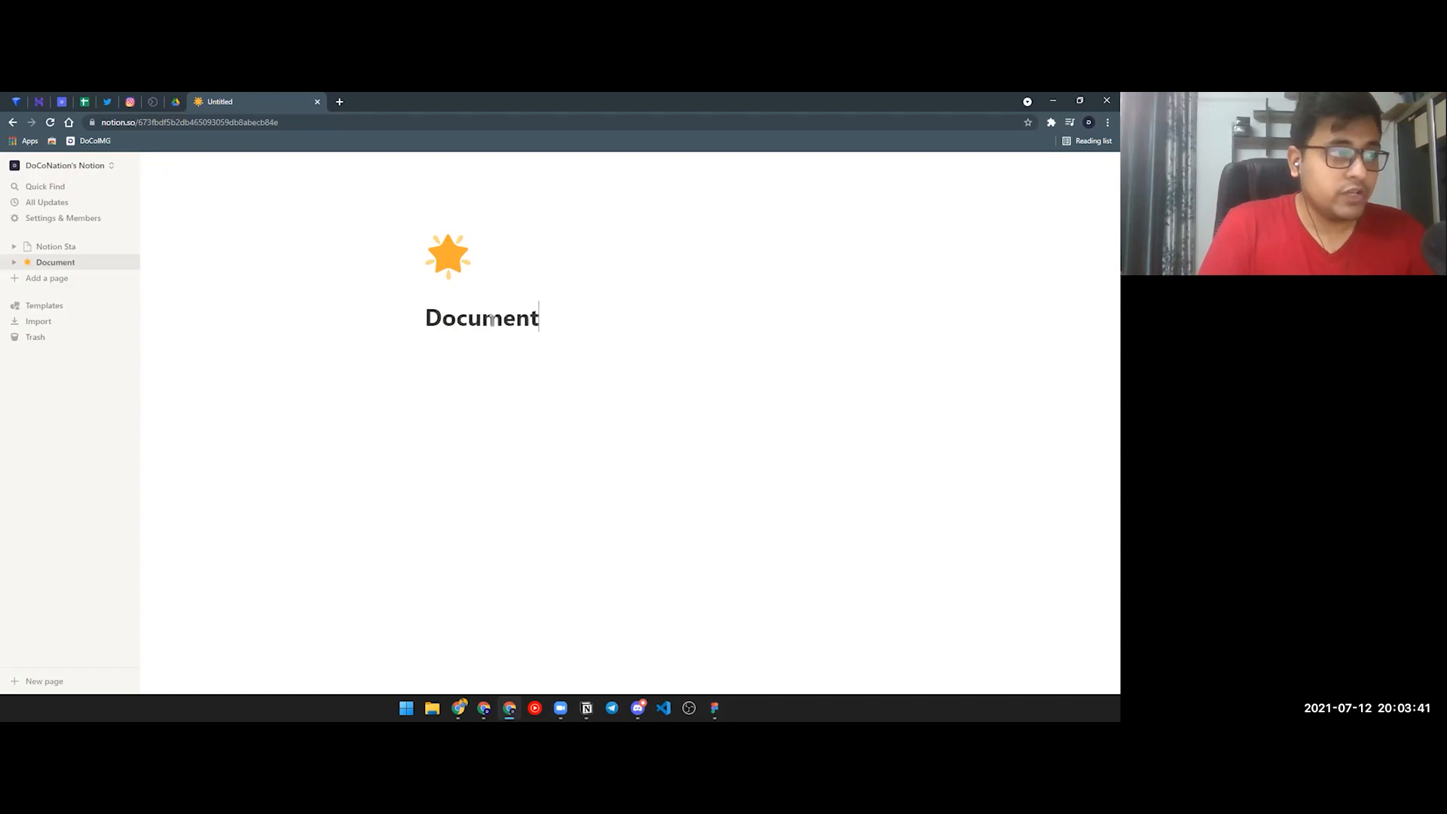
{"action": "key", "text": "ctrl+a"}
{"action": "key", "text": "BackSpace"}
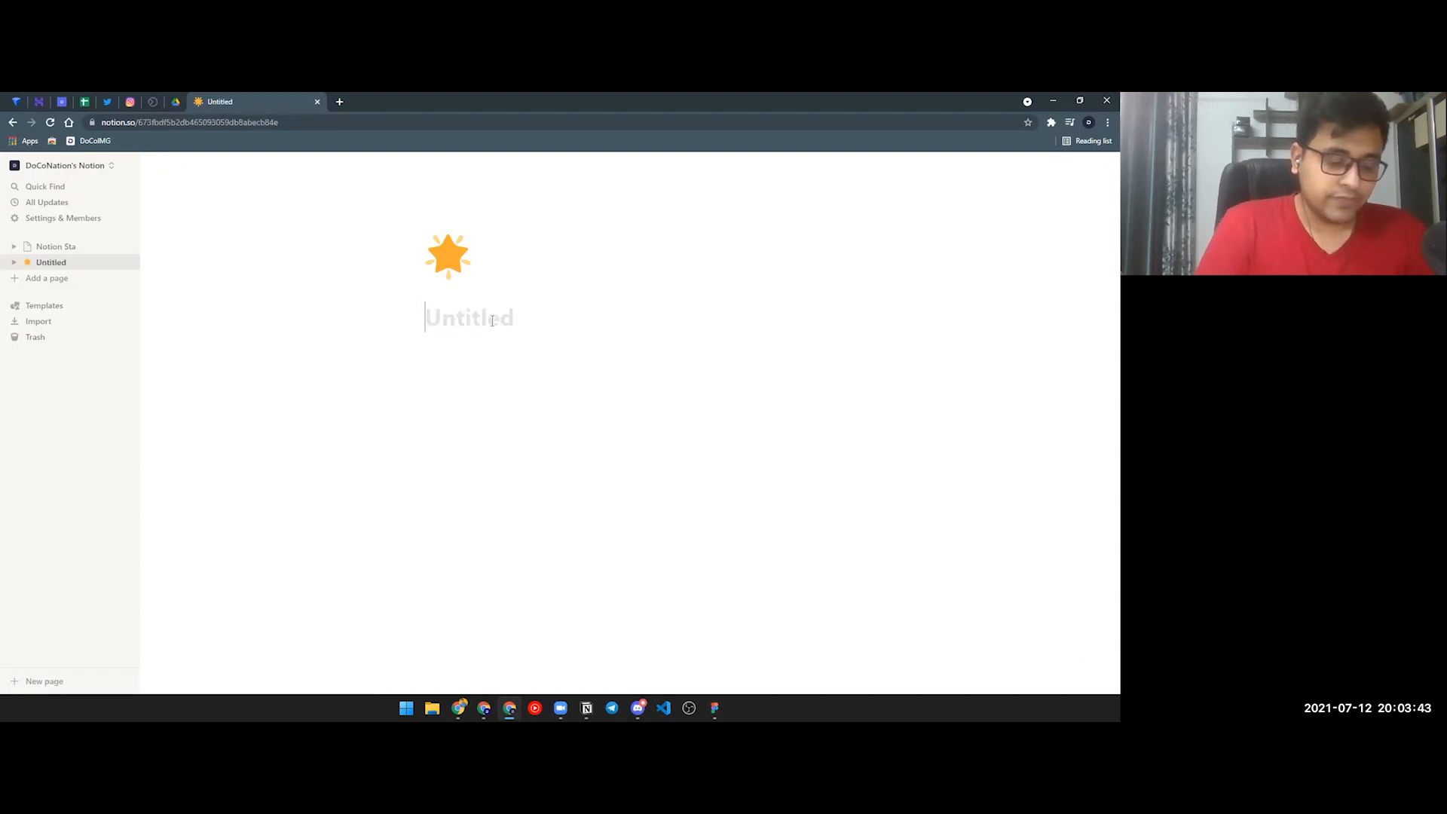
{"action": "type", "text": "Notes"}
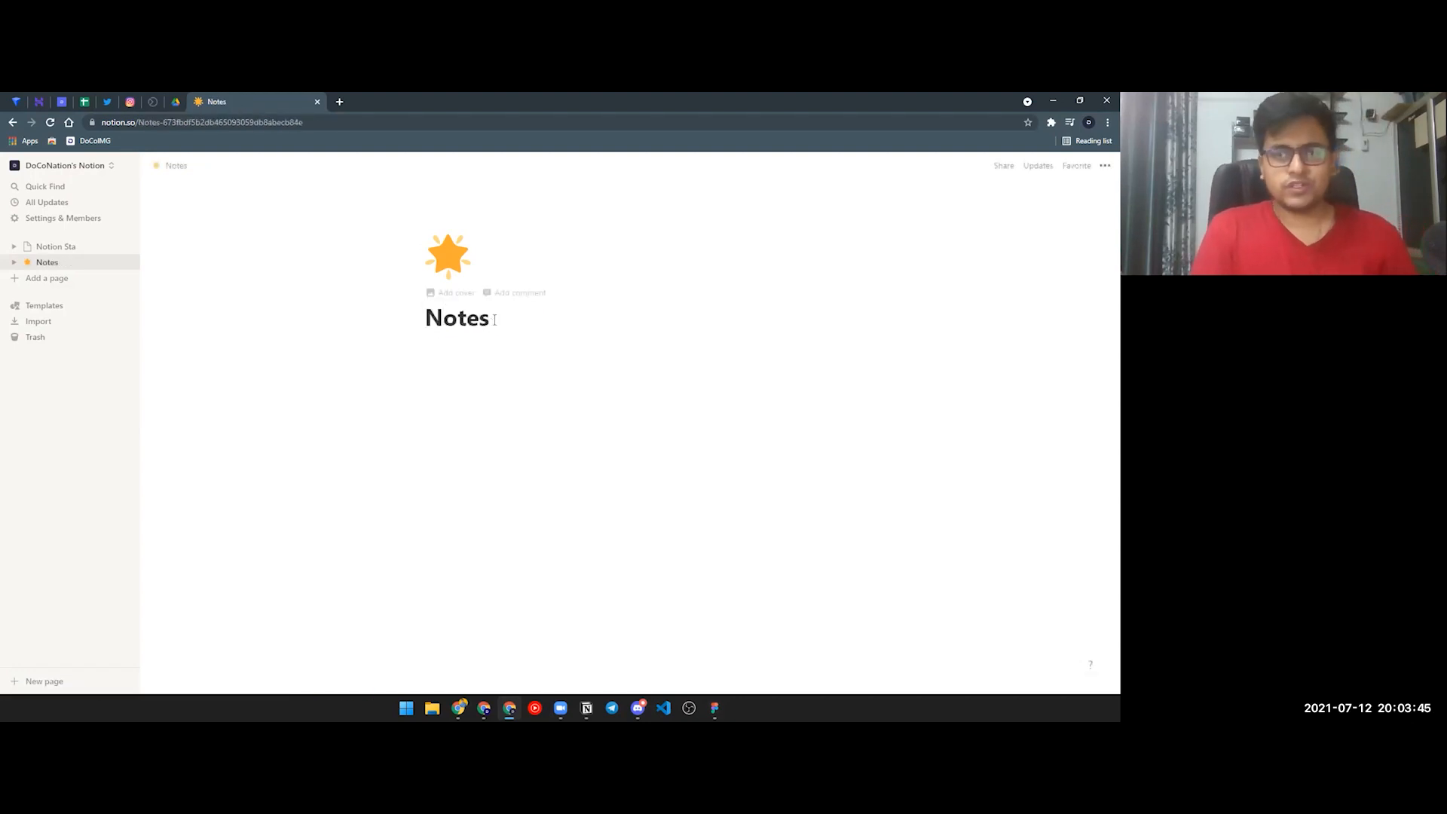
Step: Add a cover to the Notes page and replace it with the Unsplash light-bulb sticky note image, searching for "notes"
{"action": "mouse_move", "coordinate": [451, 294]}
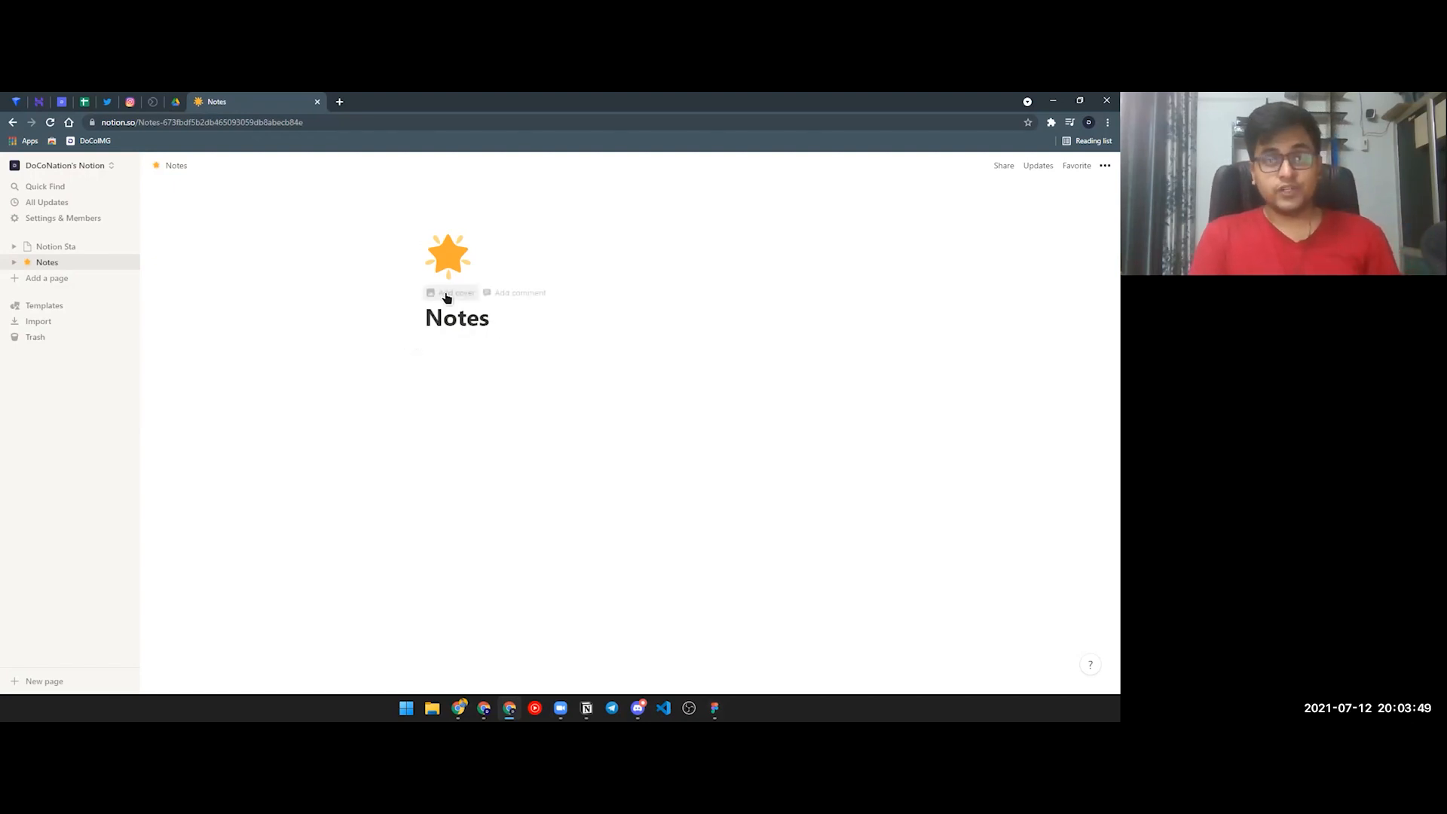
{"action": "left_click", "coordinate": [446, 296]}
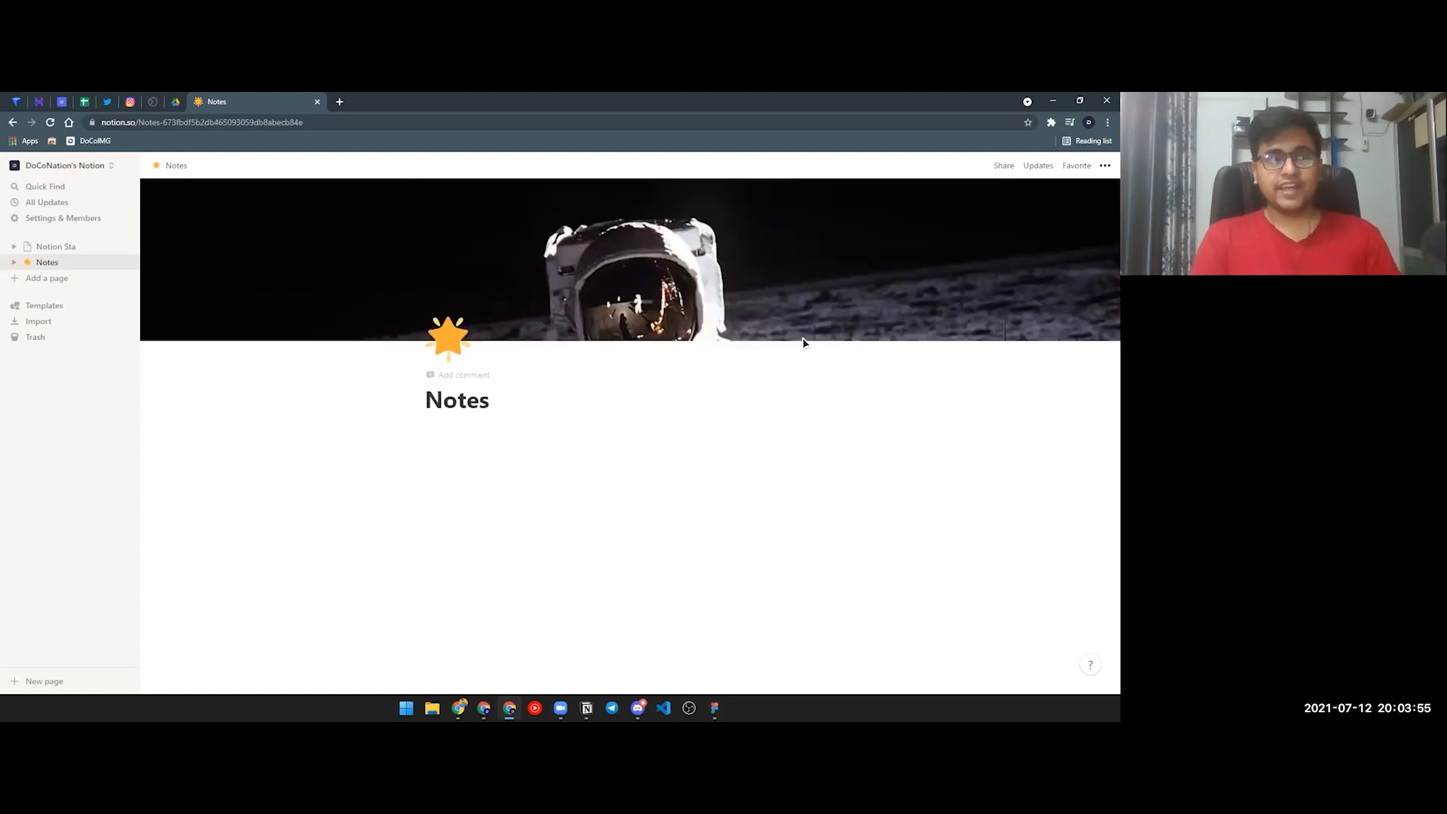
{"action": "left_click", "coordinate": [764, 330]}
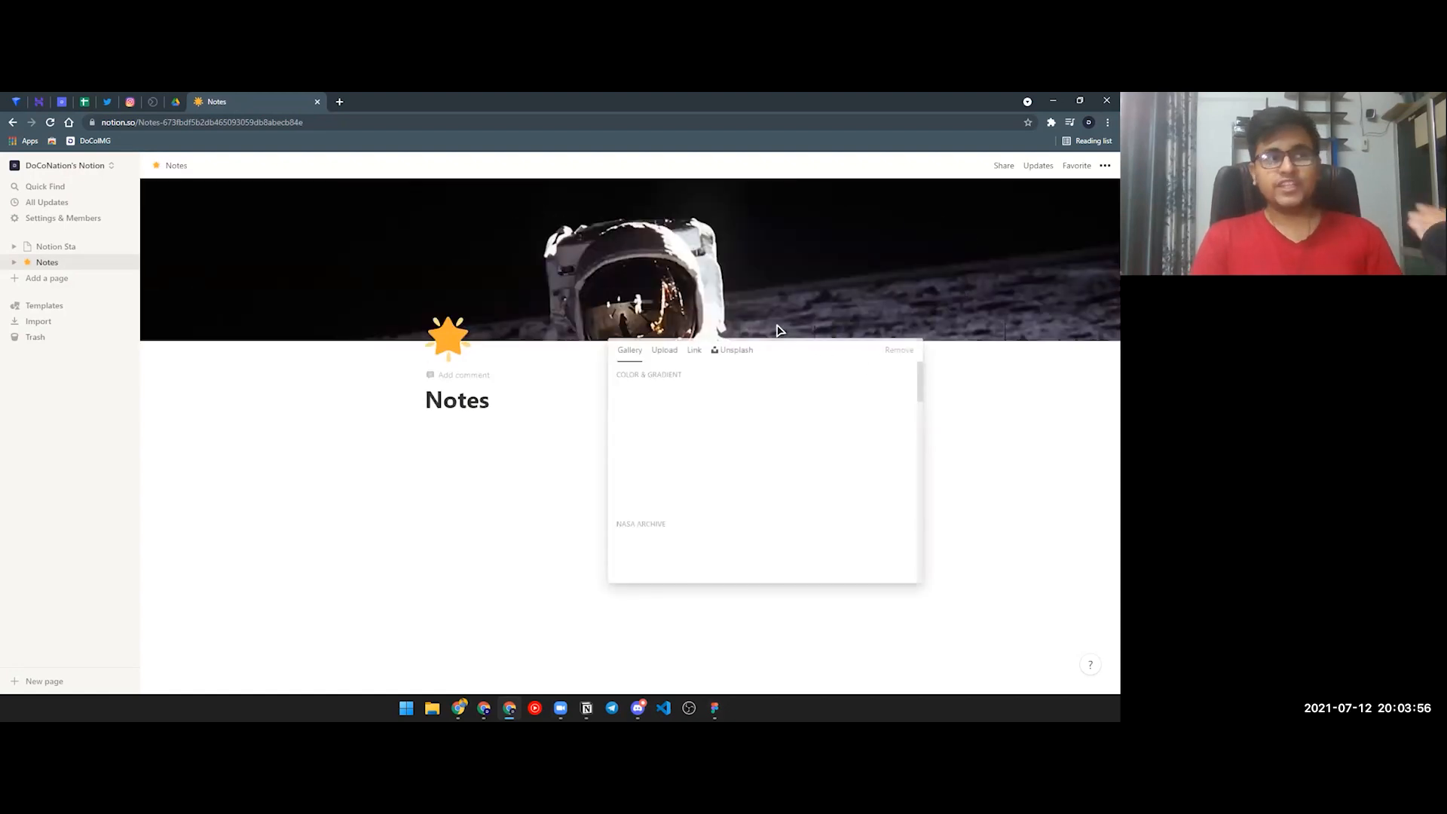
{"action": "left_click", "coordinate": [665, 350]}
{"action": "left_click", "coordinate": [694, 351]}
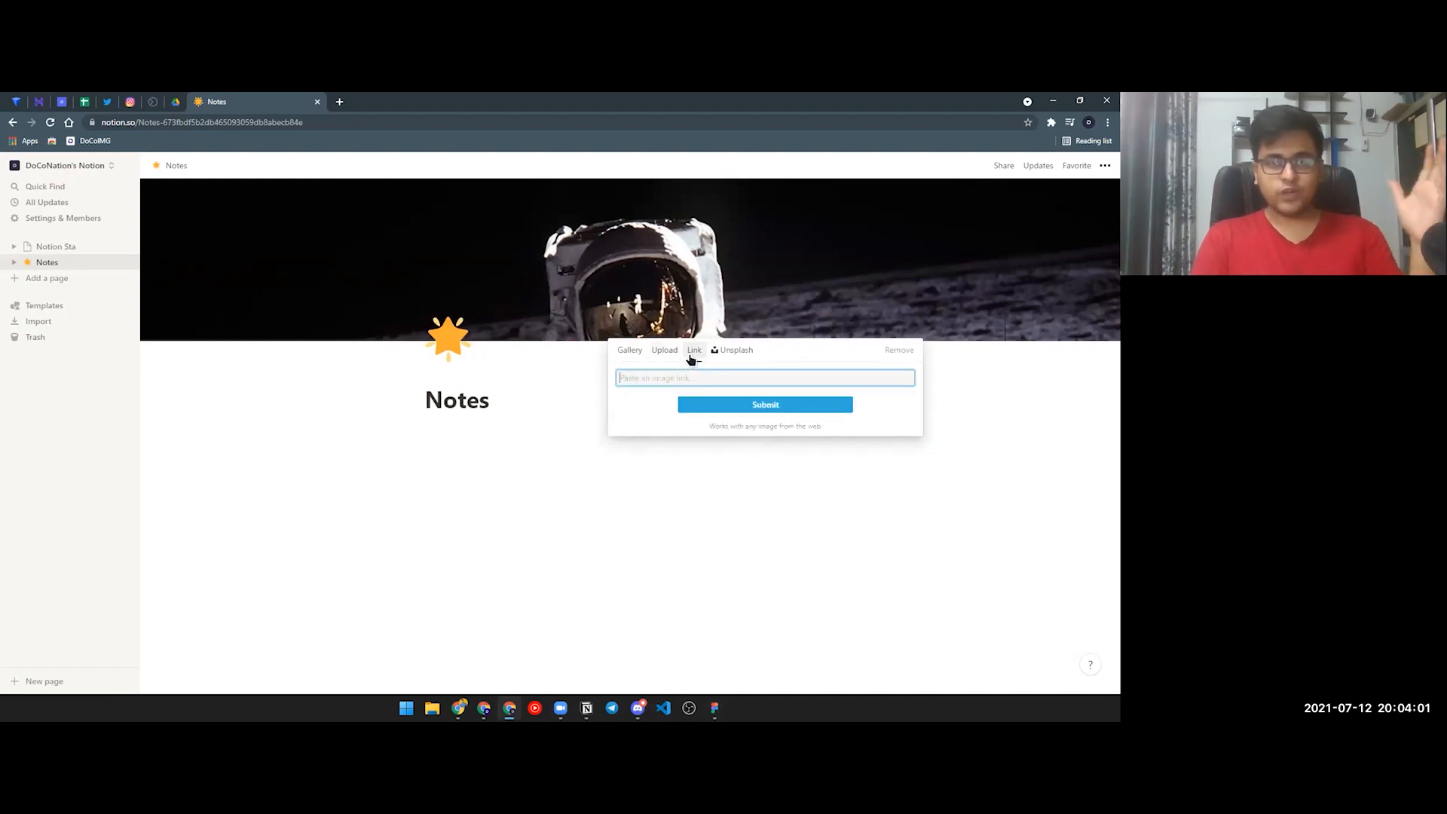
{"action": "left_click", "coordinate": [735, 352]}
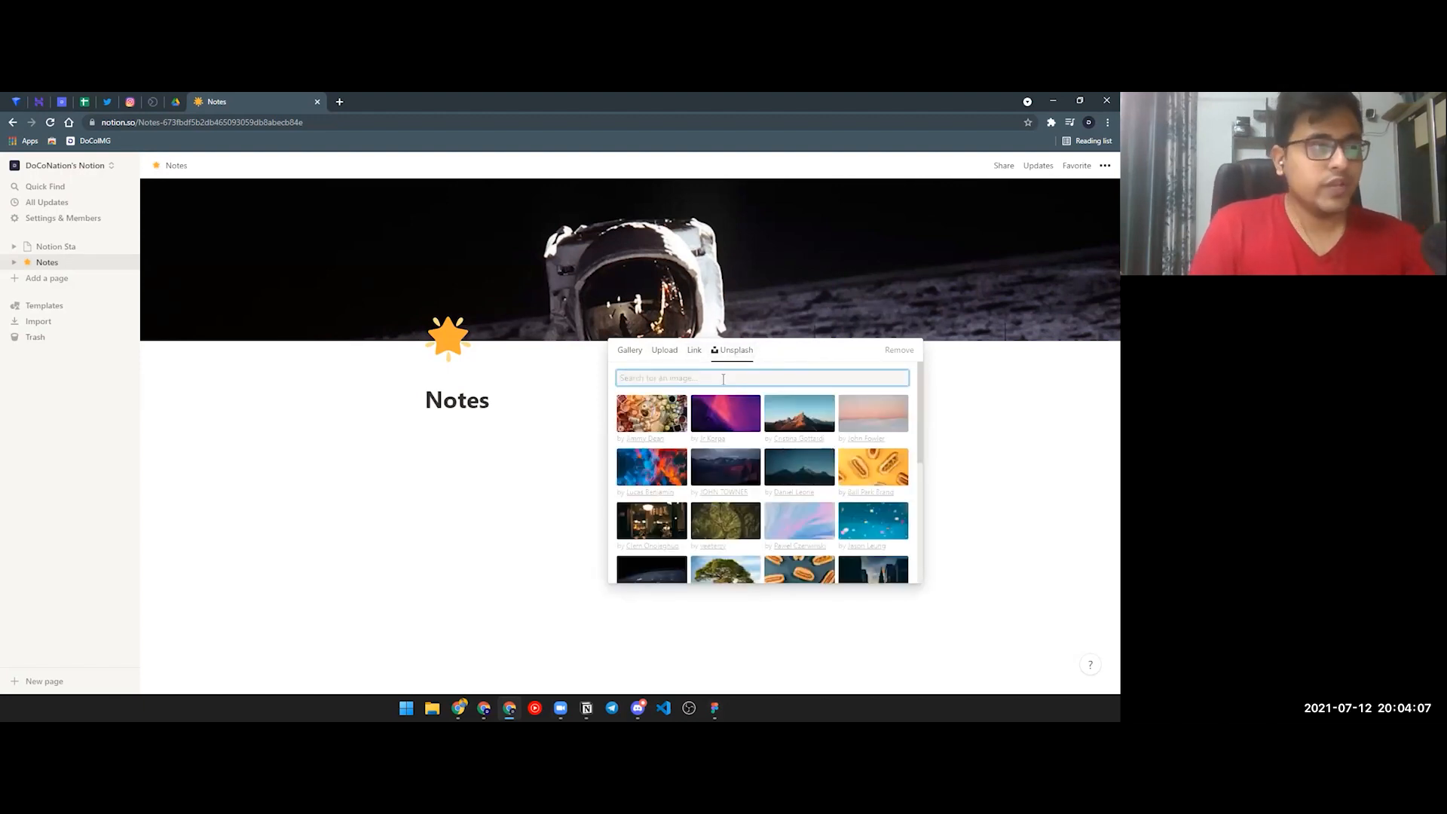
{"action": "type", "text": "notes"}
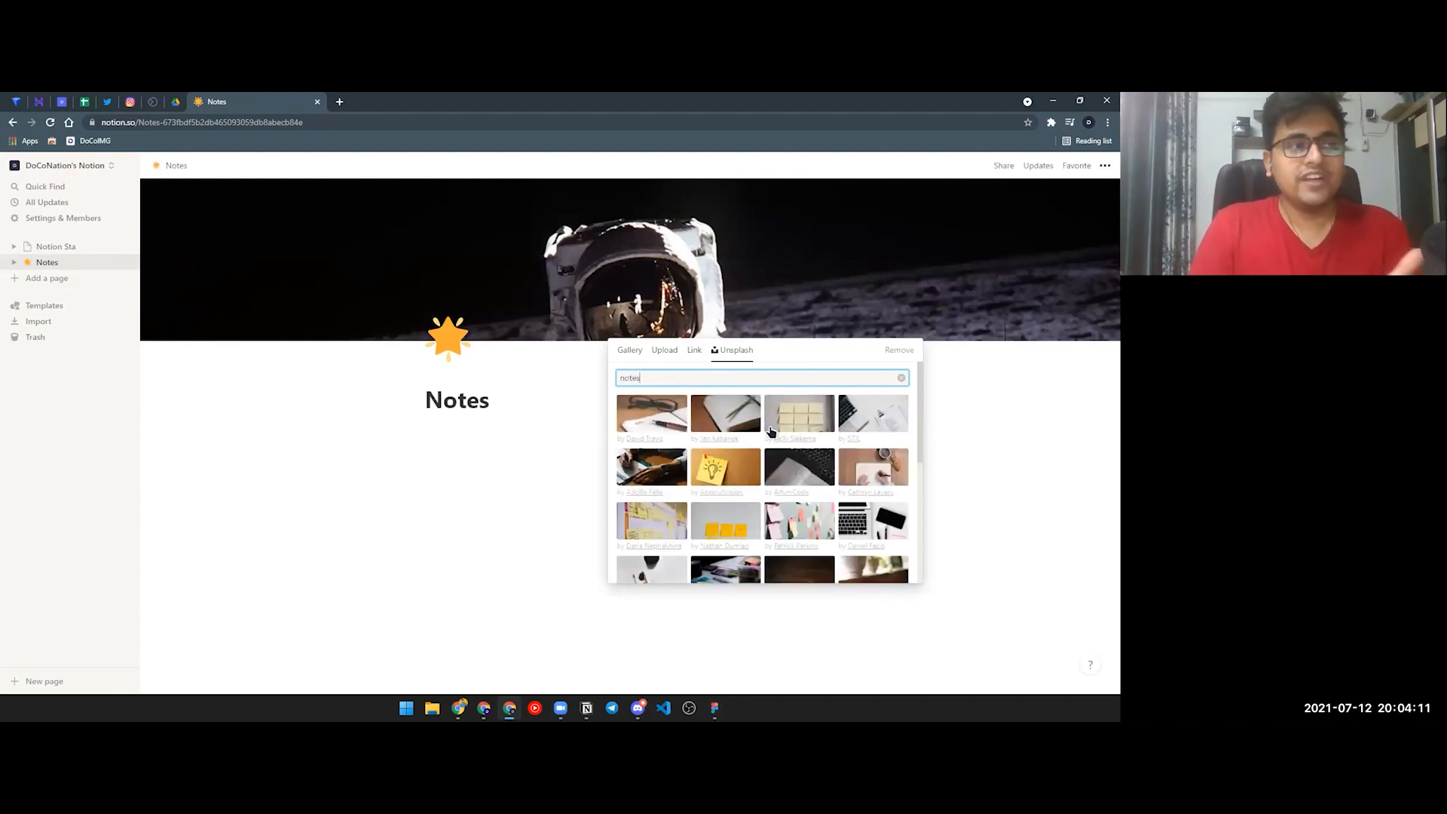
{"action": "left_click", "coordinate": [721, 470]}
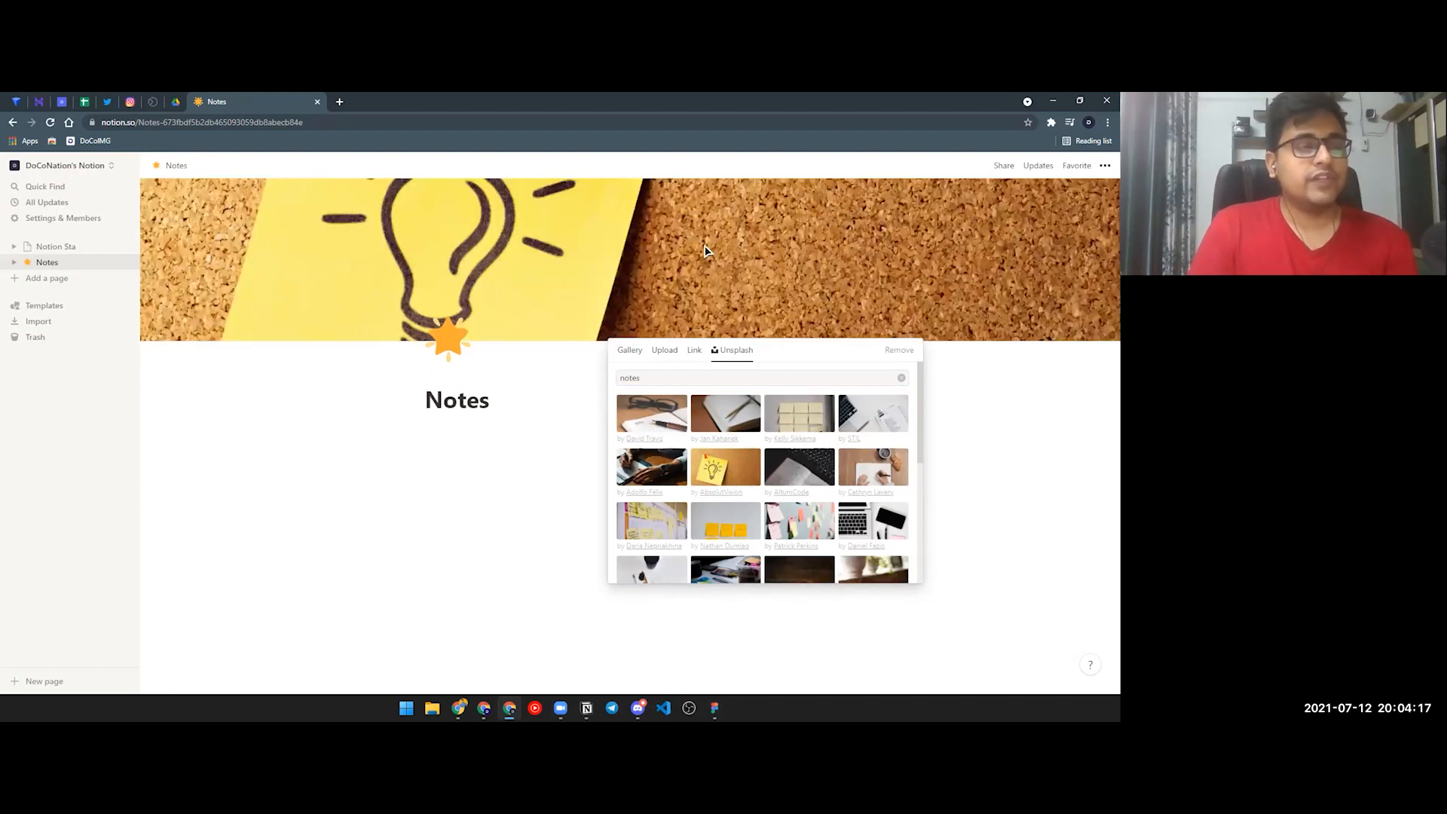
Step: Reposition the cover image slightly downward, save it and start an empty body line under the Notes title
{"action": "left_click", "coordinate": [818, 328]}
{"action": "mouse_move", "coordinate": [881, 257]}
{"action": "left_mouse_down"}
{"action": "mouse_move", "coordinate": [877, 324]}
{"action": "mouse_move", "coordinate": [871, 262]}
{"action": "left_mouse_up"}
{"action": "left_click", "coordinate": [763, 333]}
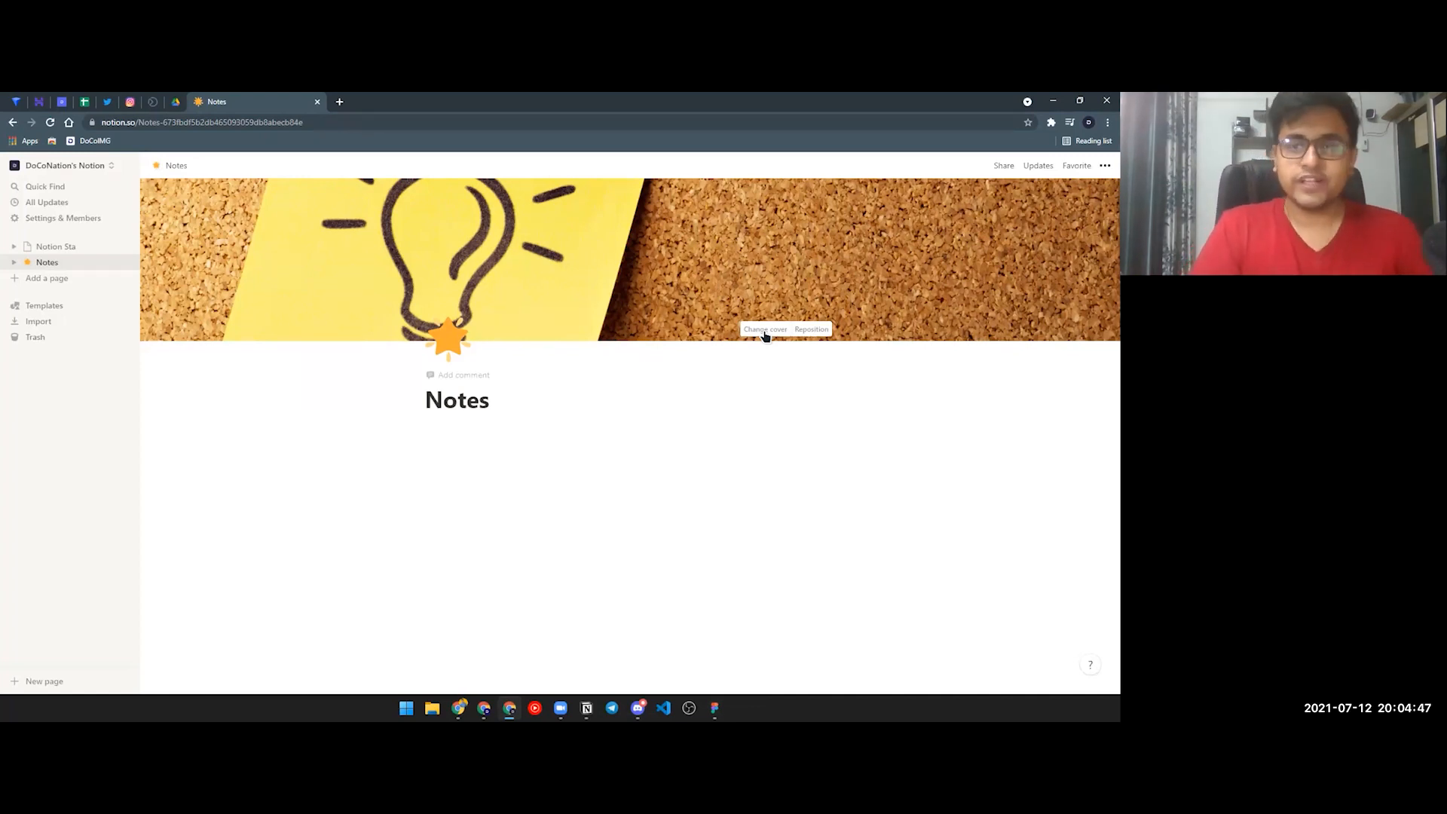
{"action": "left_click", "coordinate": [632, 460]}
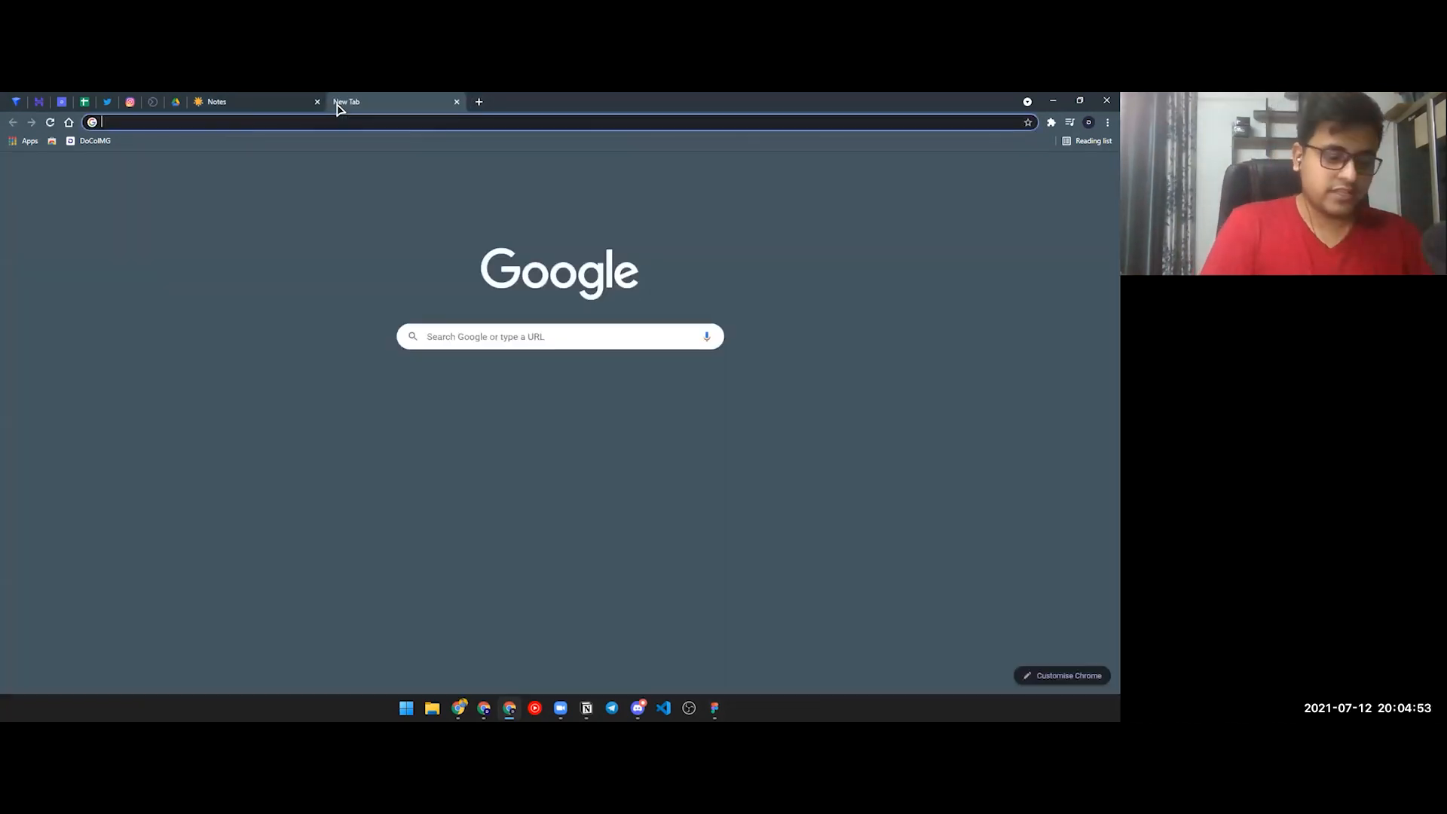
Step: Create a blank Google Docs document in a new browser tab through the address doc.new
{"action": "type", "text": "doc.new"}
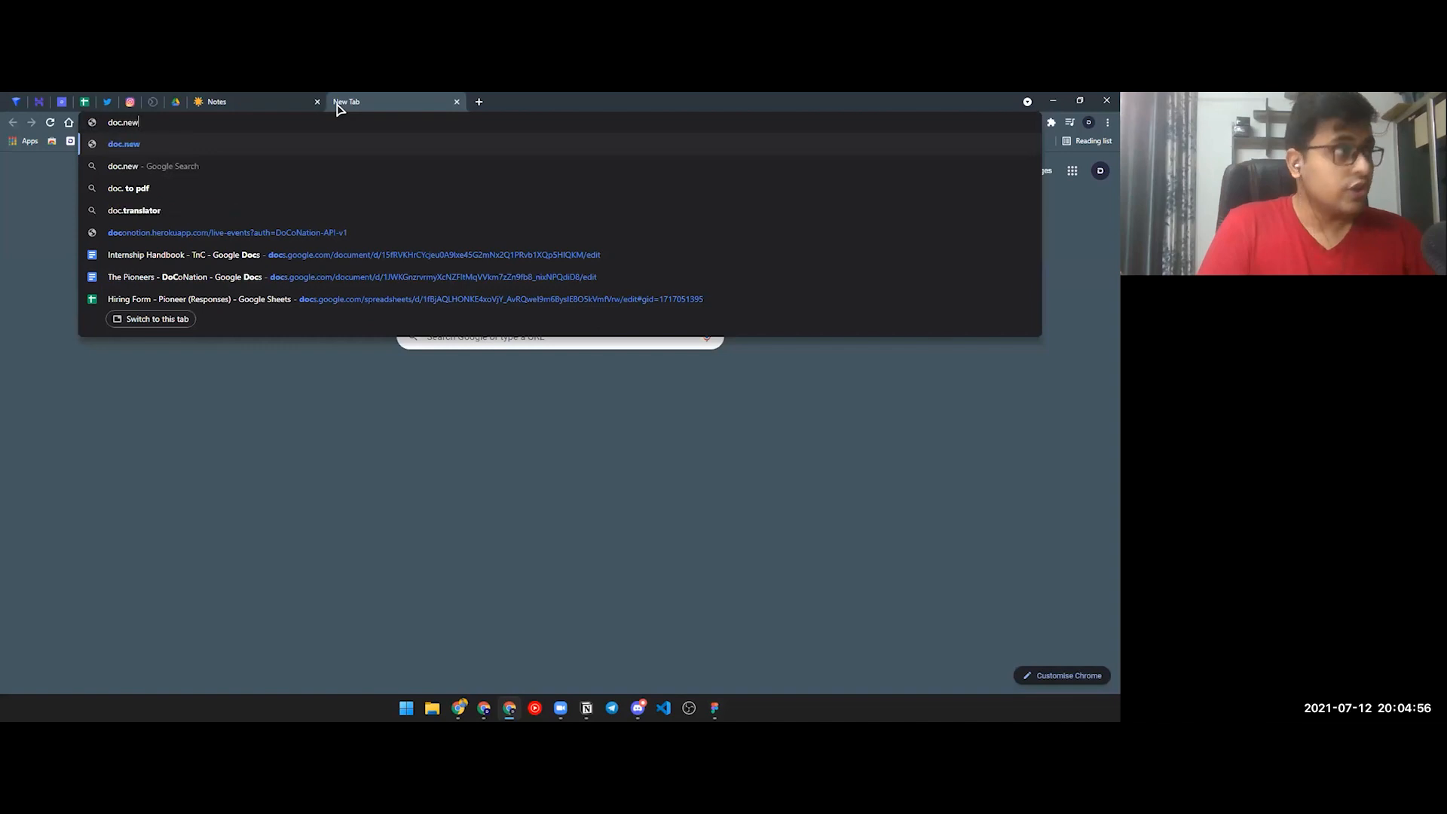
{"action": "key", "text": "Return"}
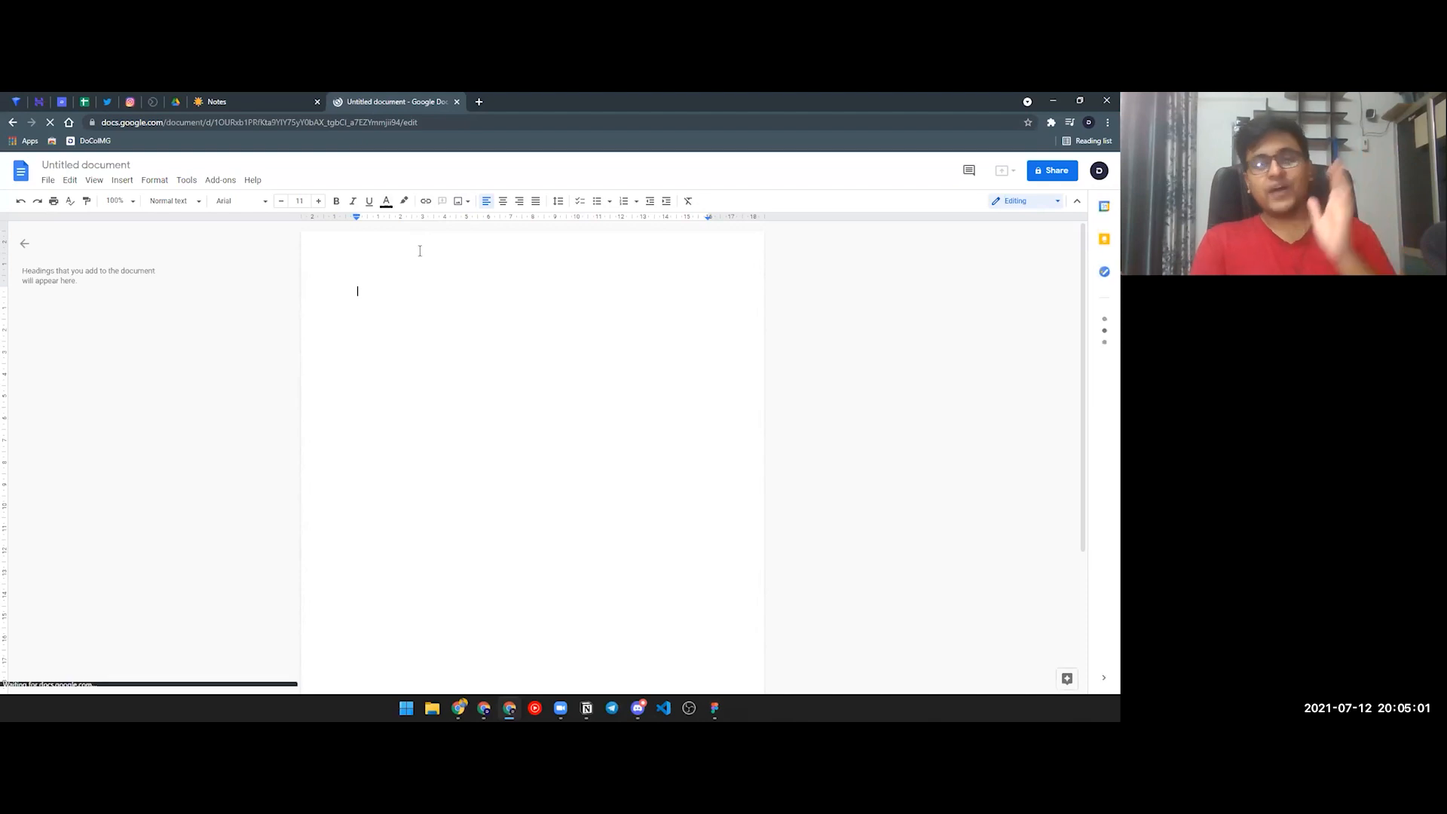
Step: Compare the Notes page in Notion with the blank Google Docs document, ending back on the Notes page
{"action": "left_click", "coordinate": [269, 100]}
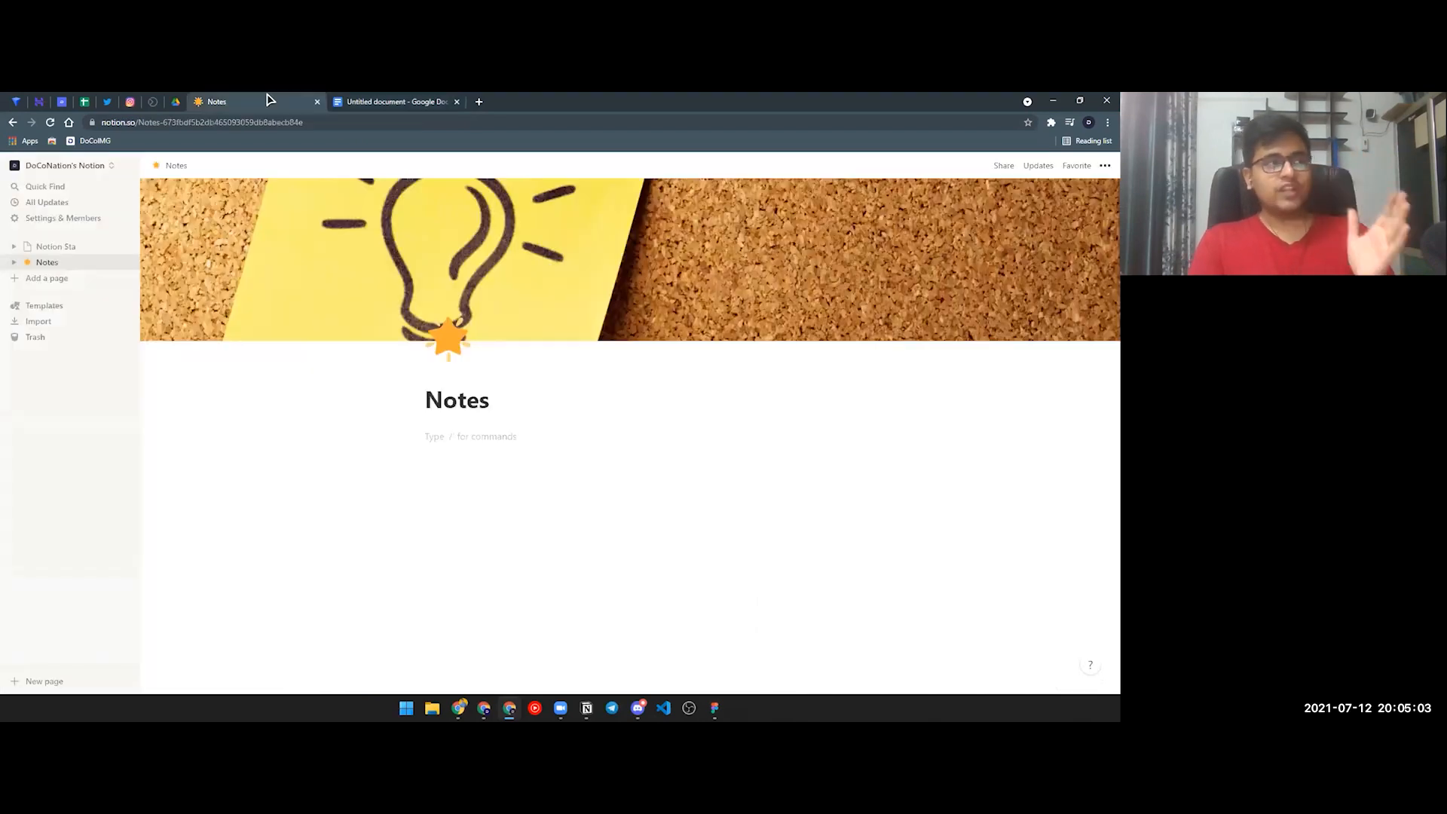
{"action": "left_click", "coordinate": [409, 99]}
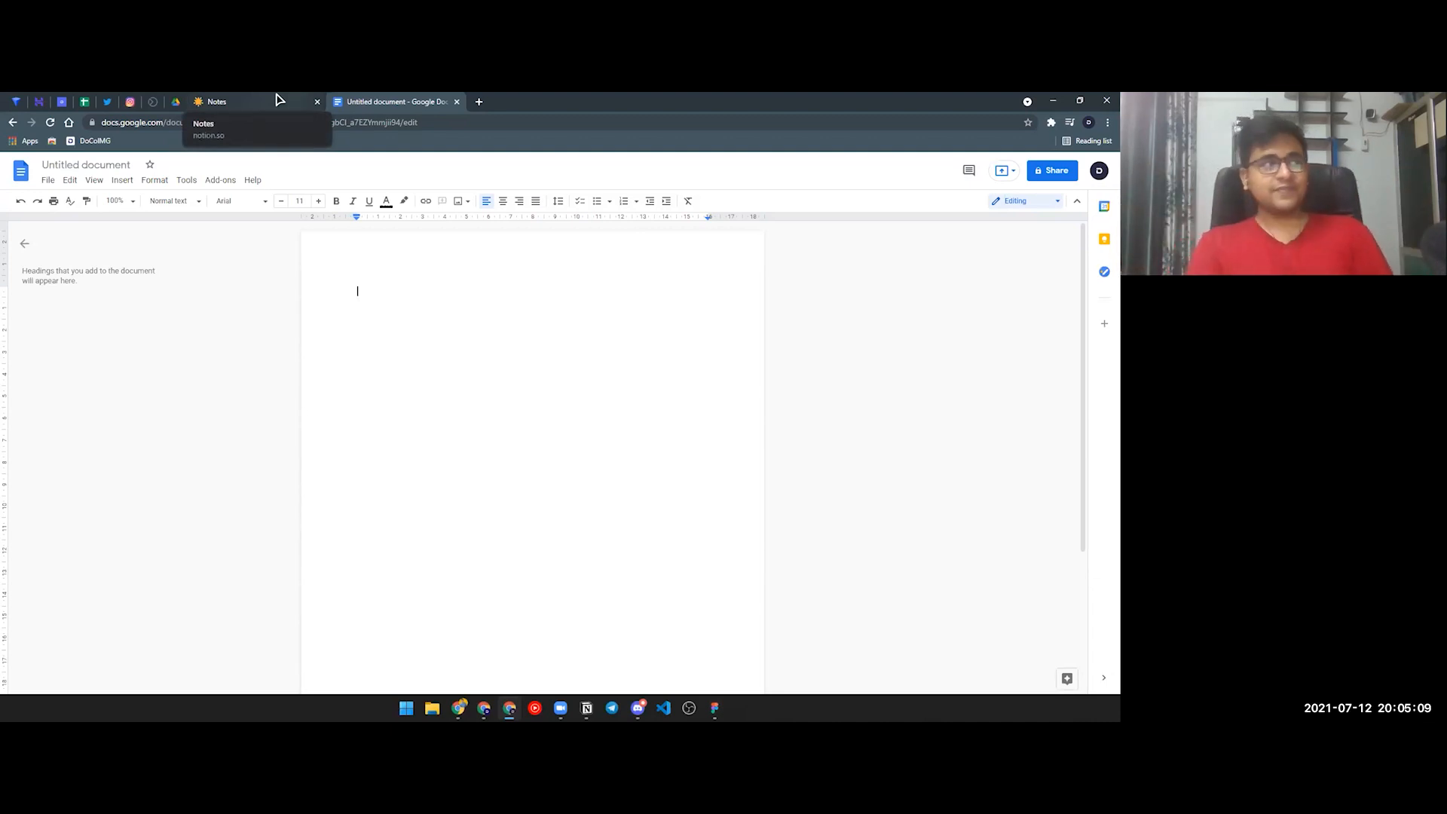
{"action": "left_click", "coordinate": [279, 100]}
{"action": "left_click", "coordinate": [335, 101]}
{"action": "left_click", "coordinate": [290, 99]}
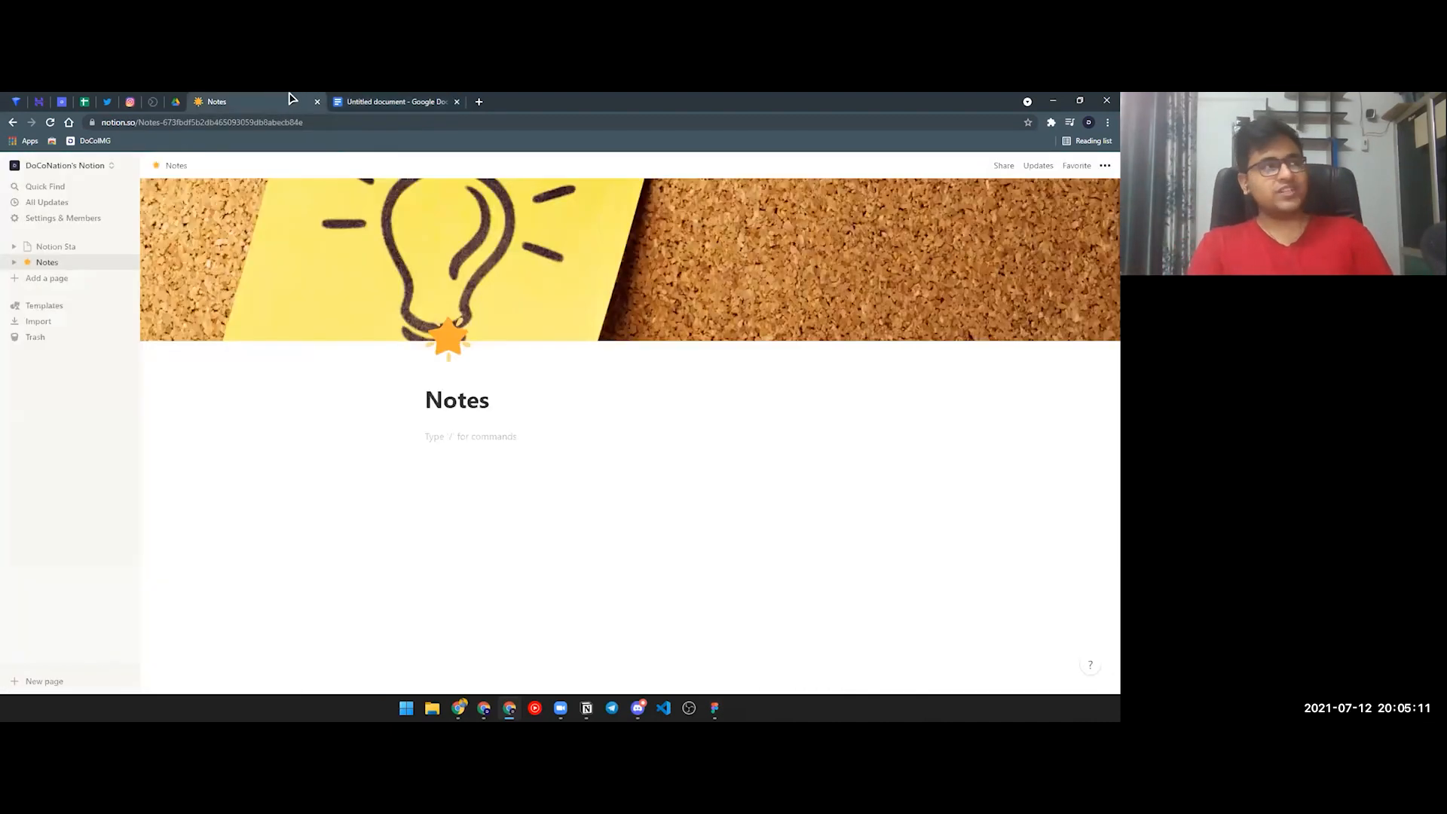
{"action": "left_click", "coordinate": [371, 101]}
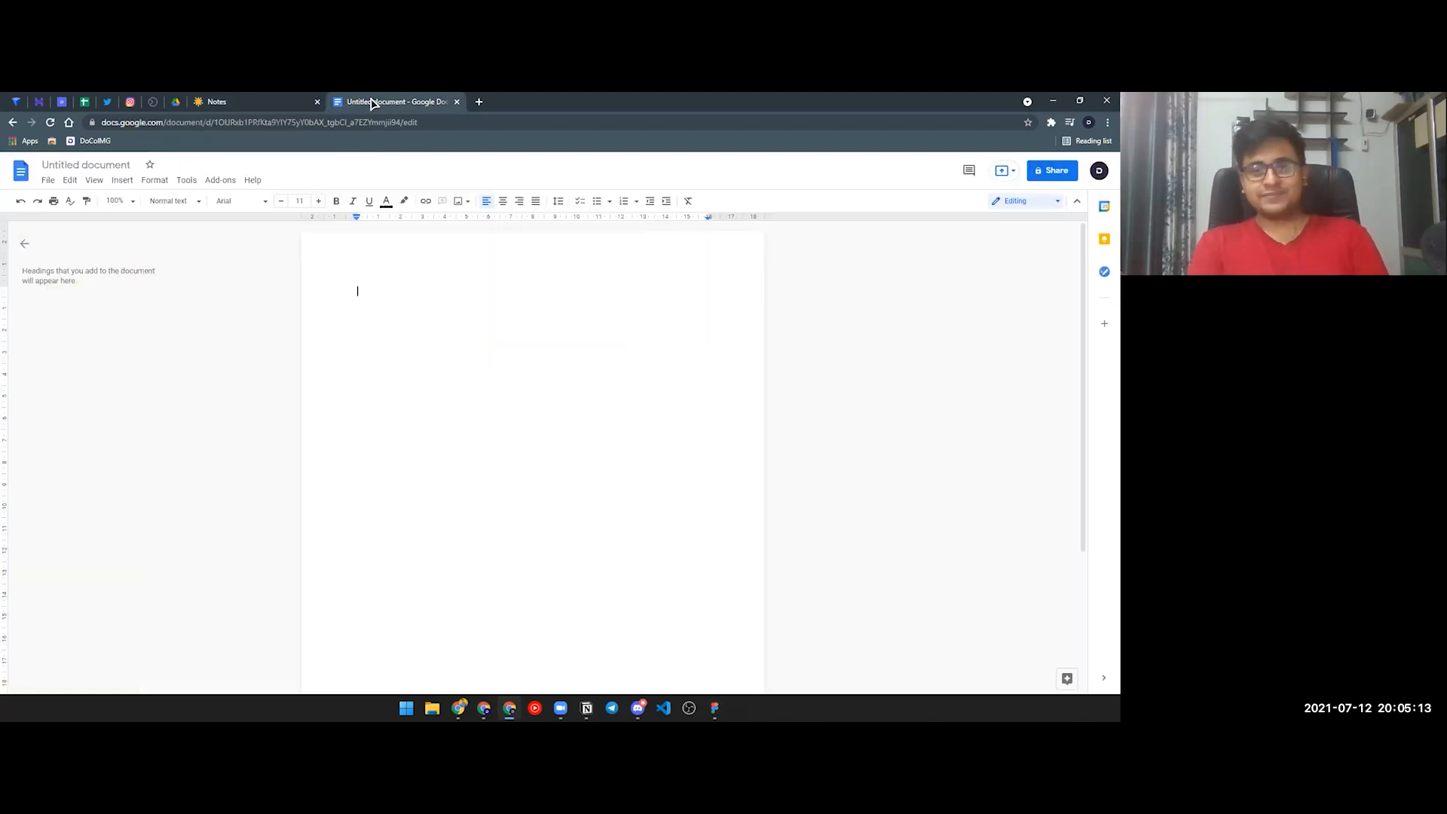
{"action": "left_click", "coordinate": [249, 99]}
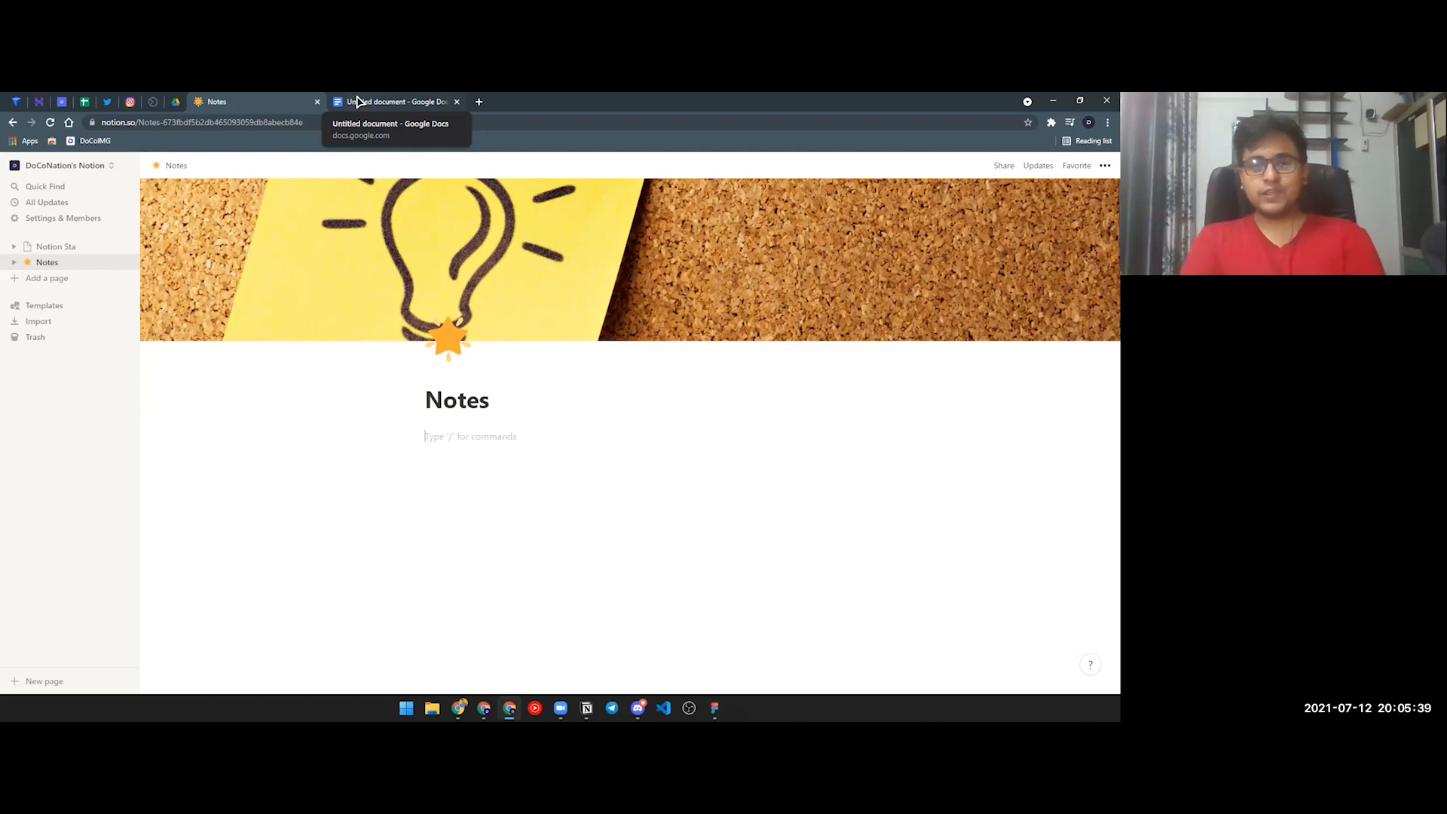
{"action": "left_click", "coordinate": [358, 101]}
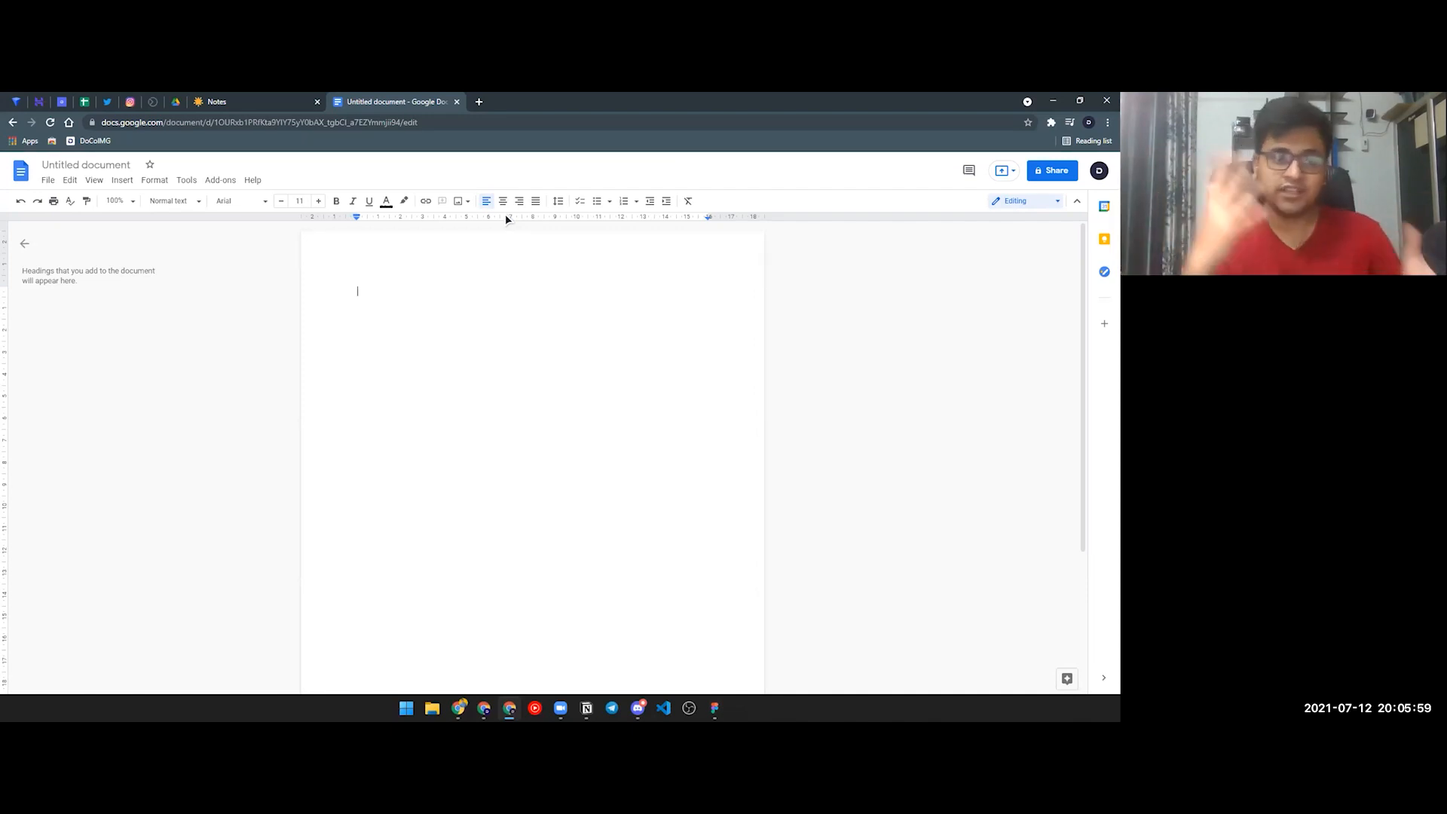
{"action": "key", "text": "ctrl+shift+Tab"}
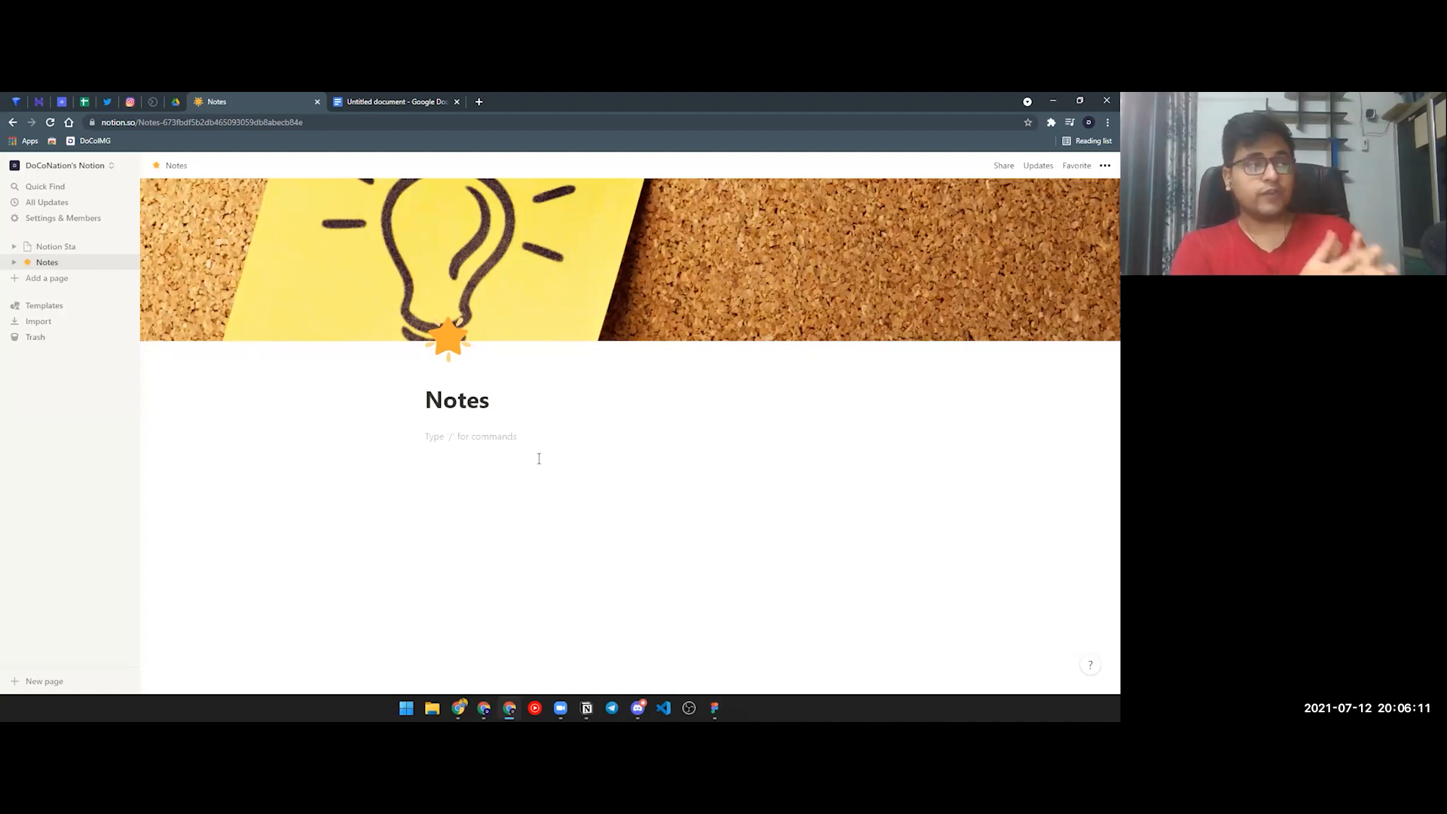
Step: Bring back the starter template options under the Notes title, look over them and continue with an empty page
{"action": "key", "text": "BackSpace"}
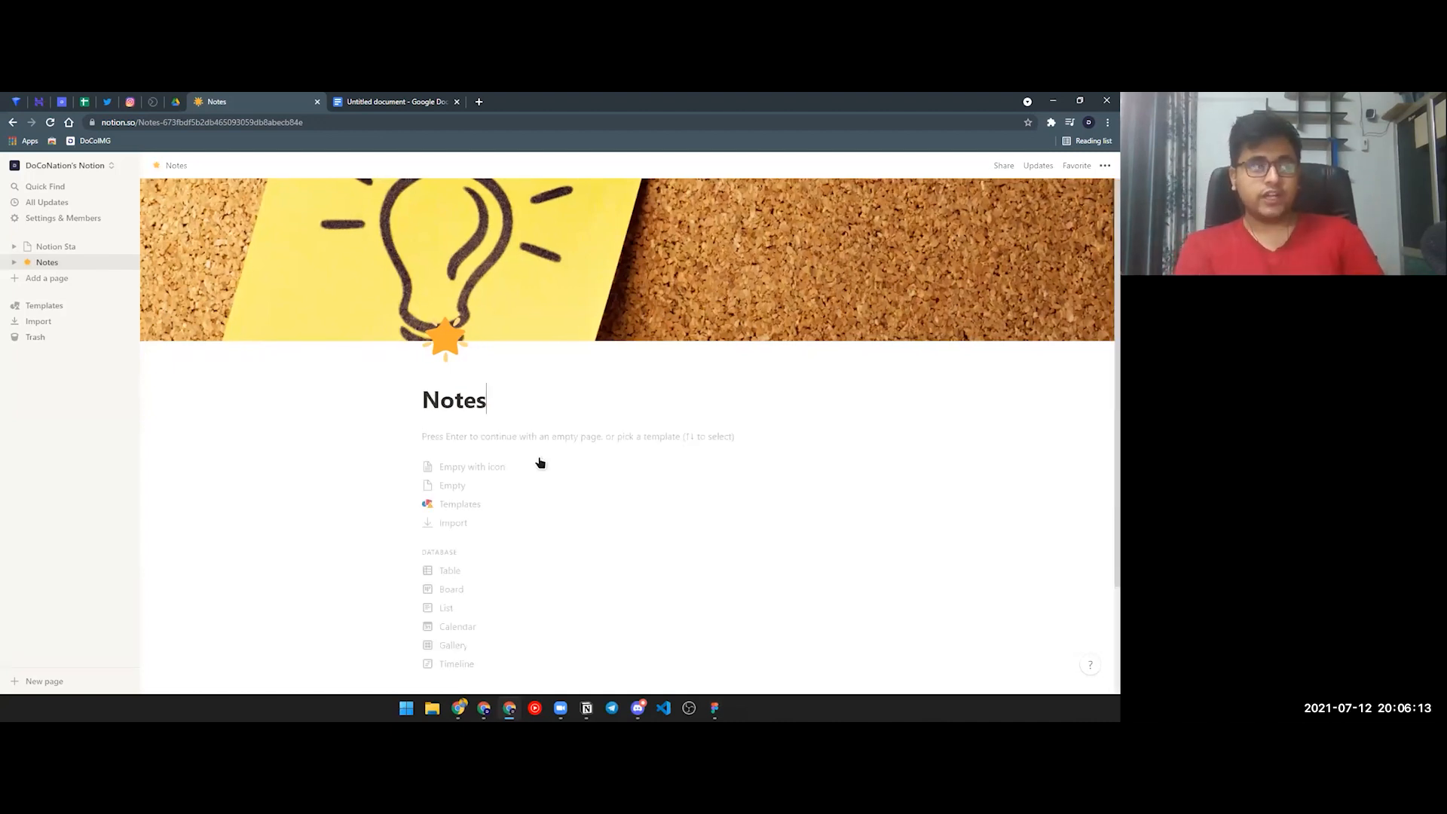
{"action": "scroll", "coordinate": [602, 469], "scroll_direction": "down", "scroll_amount": 2}
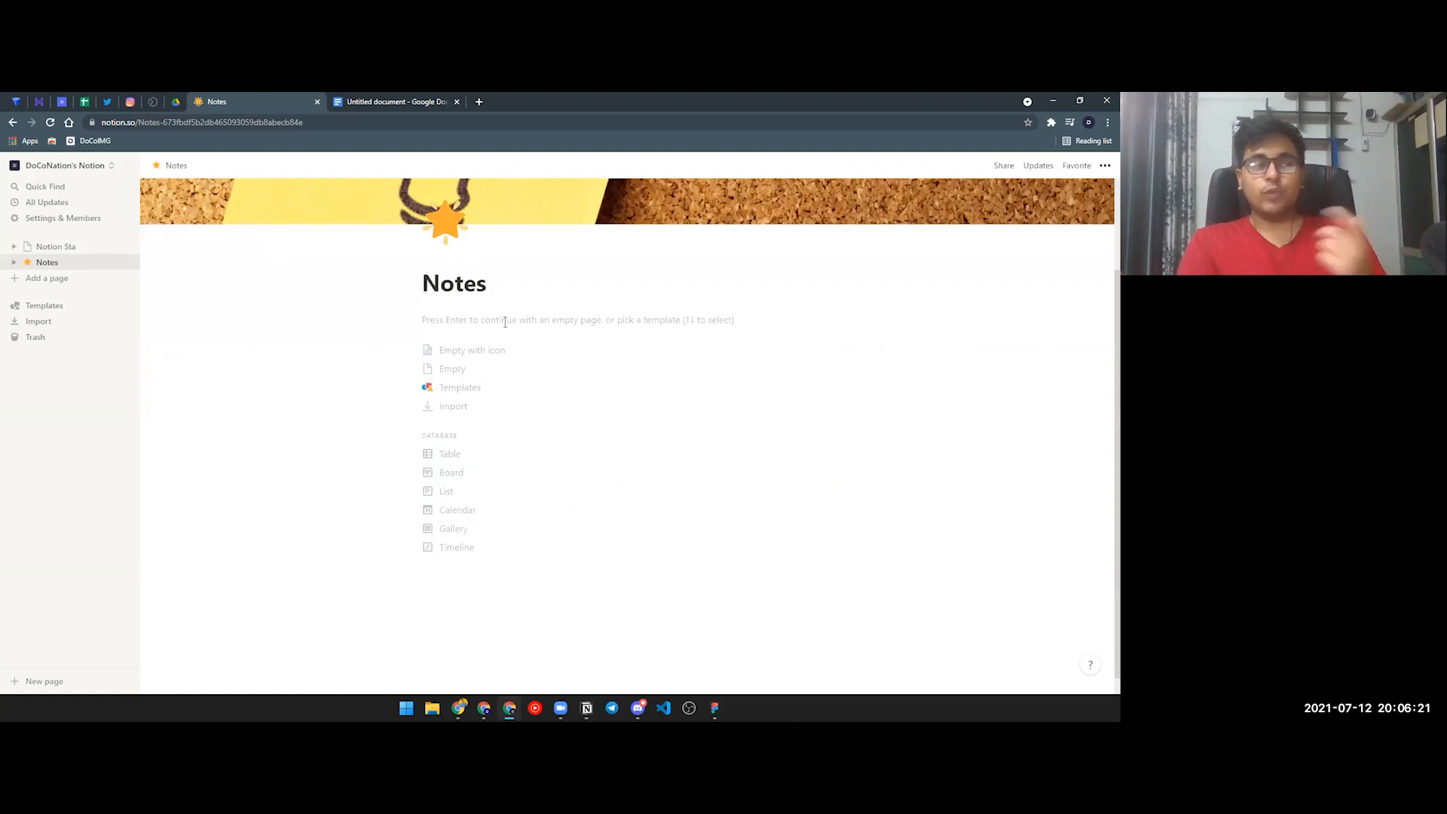
{"action": "key", "text": "Return"}
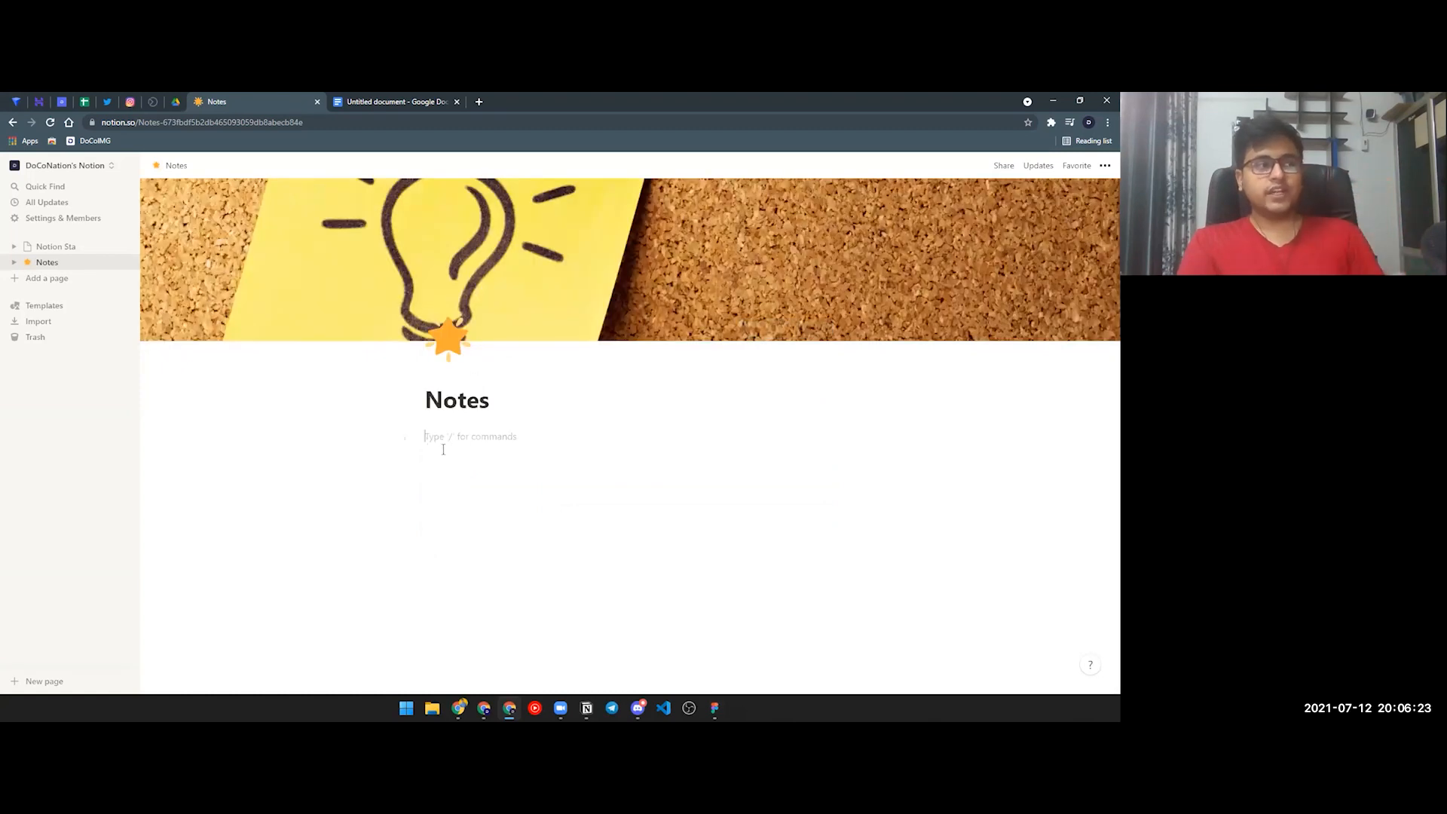
Step: Enter the sample text "brbr" under the Notes title, view the block types it can turn into, and clear the text
{"action": "type", "text": "brbr"}
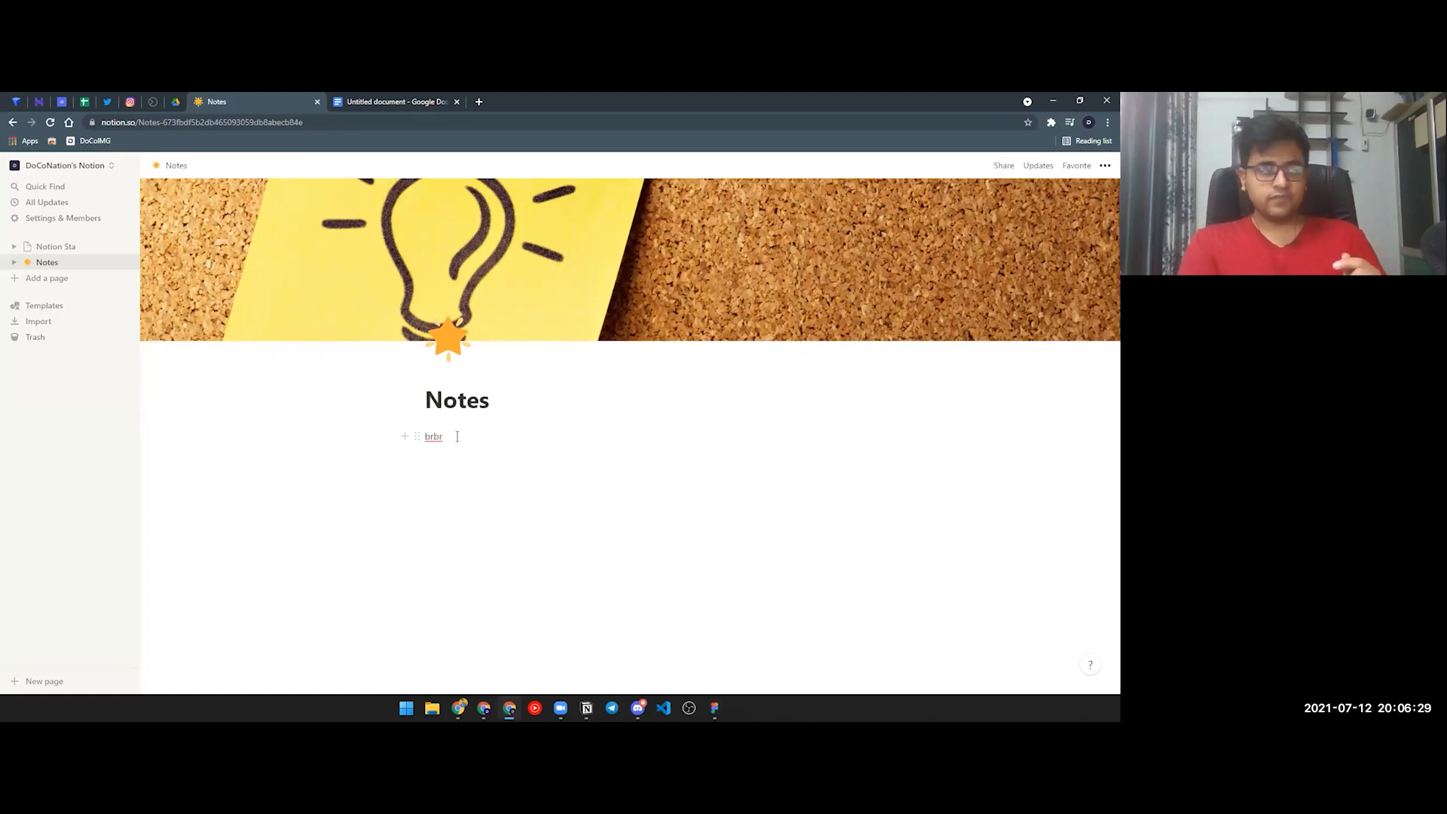
{"action": "left_click", "coordinate": [416, 437]}
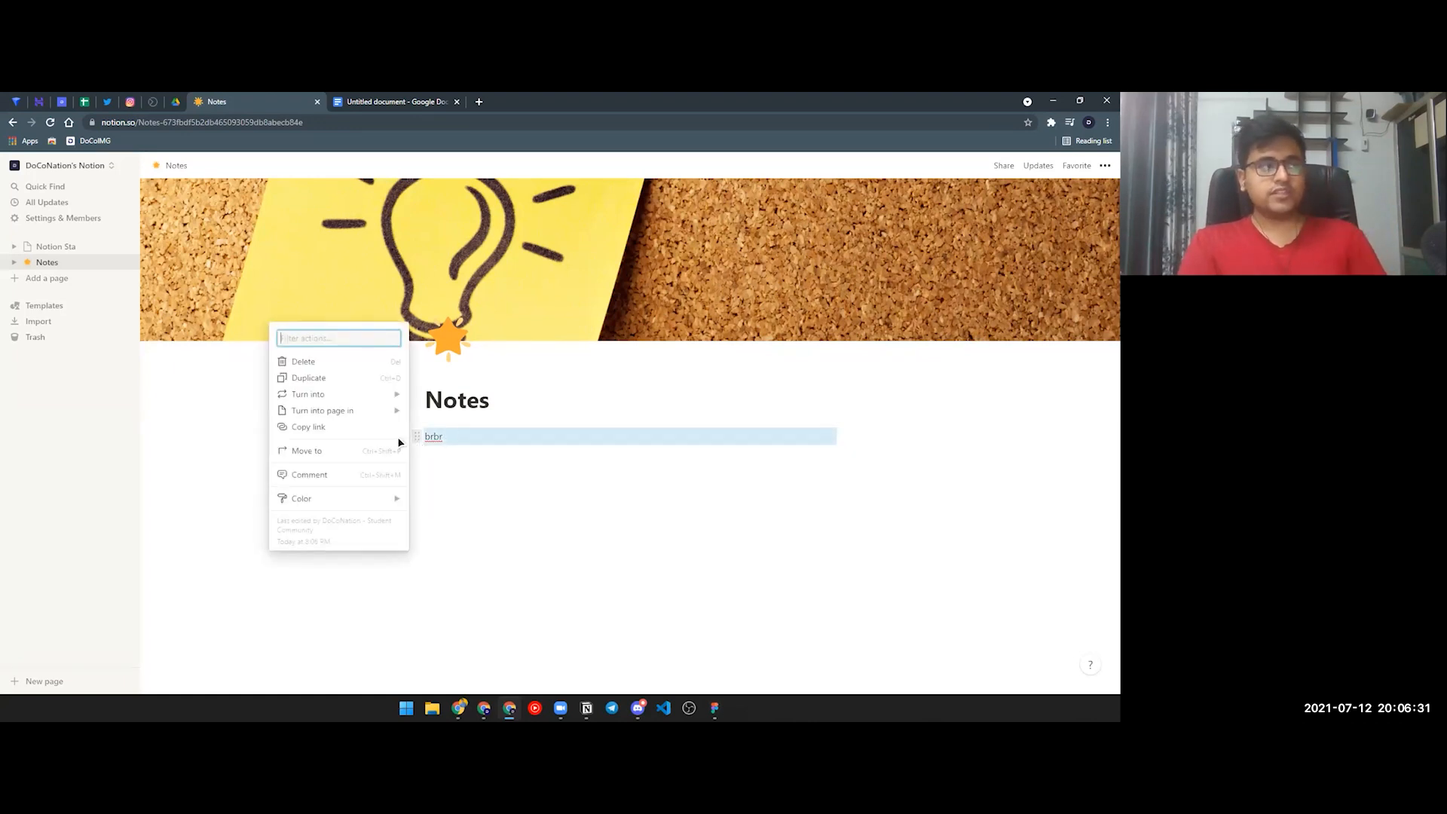
{"action": "mouse_move", "coordinate": [385, 394]}
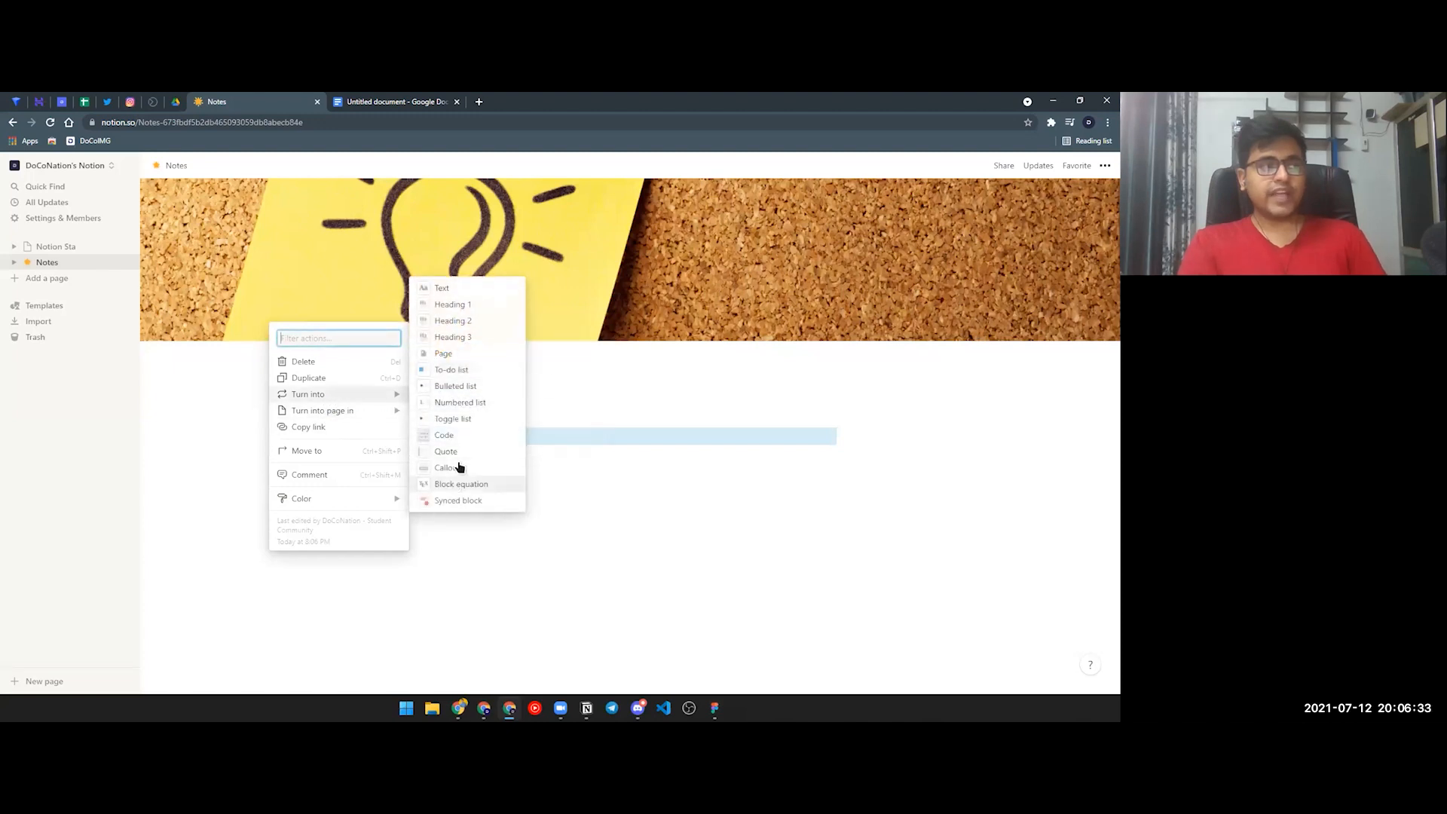
{"action": "left_click", "coordinate": [550, 441]}
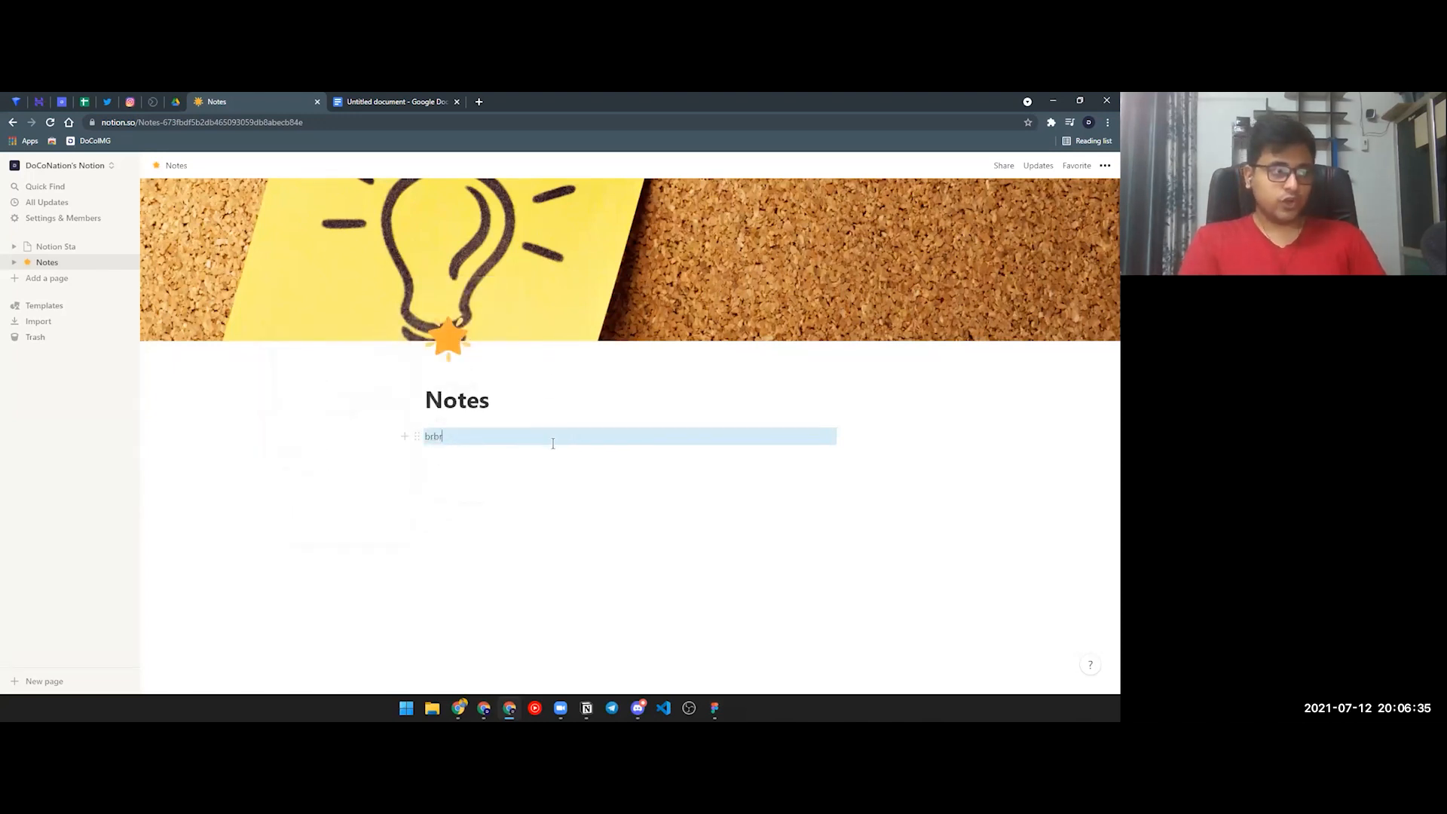
{"action": "key", "text": "BackSpace"}
{"action": "key", "text": "BackSpace"}
{"action": "key", "text": "BackSpace"}
{"action": "key", "text": "BackSpace"}
Step: Examine the full list of insertable blocks on the Notes page, from basic blocks through media, embeds and advanced blocks
{"action": "type", "text": "/"}
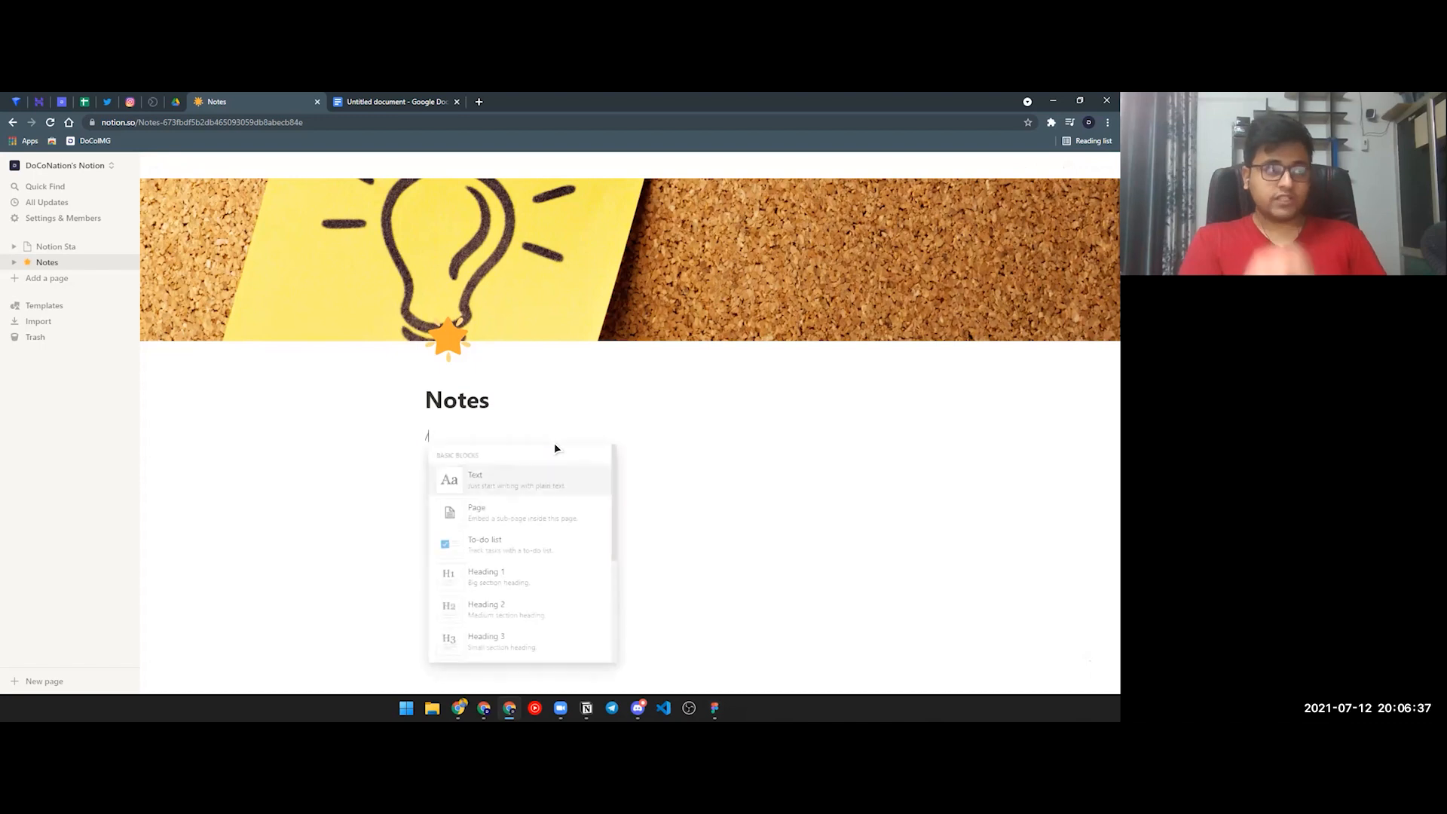
{"action": "key", "text": "BackSpace"}
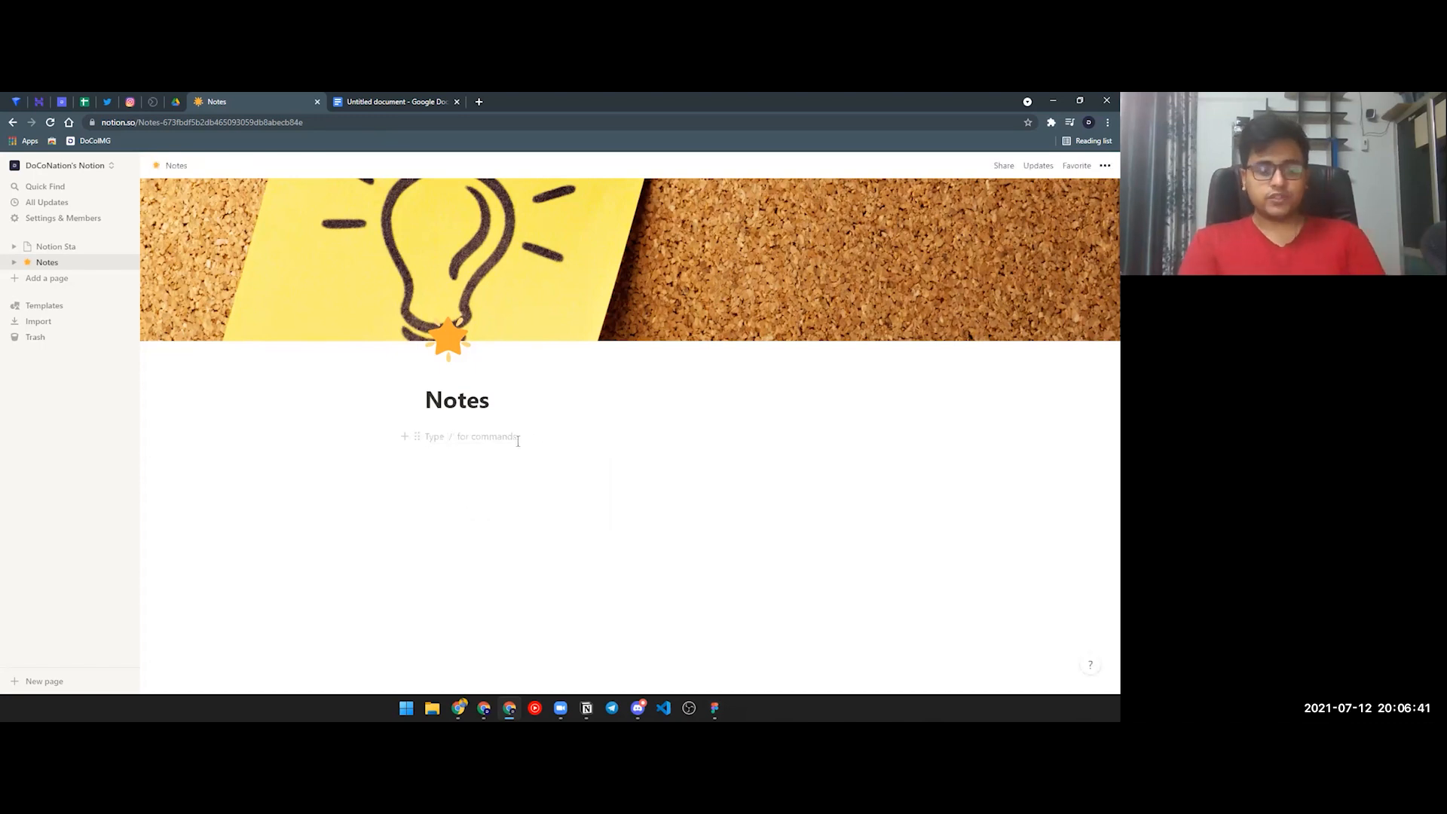
{"action": "type", "text": "/"}
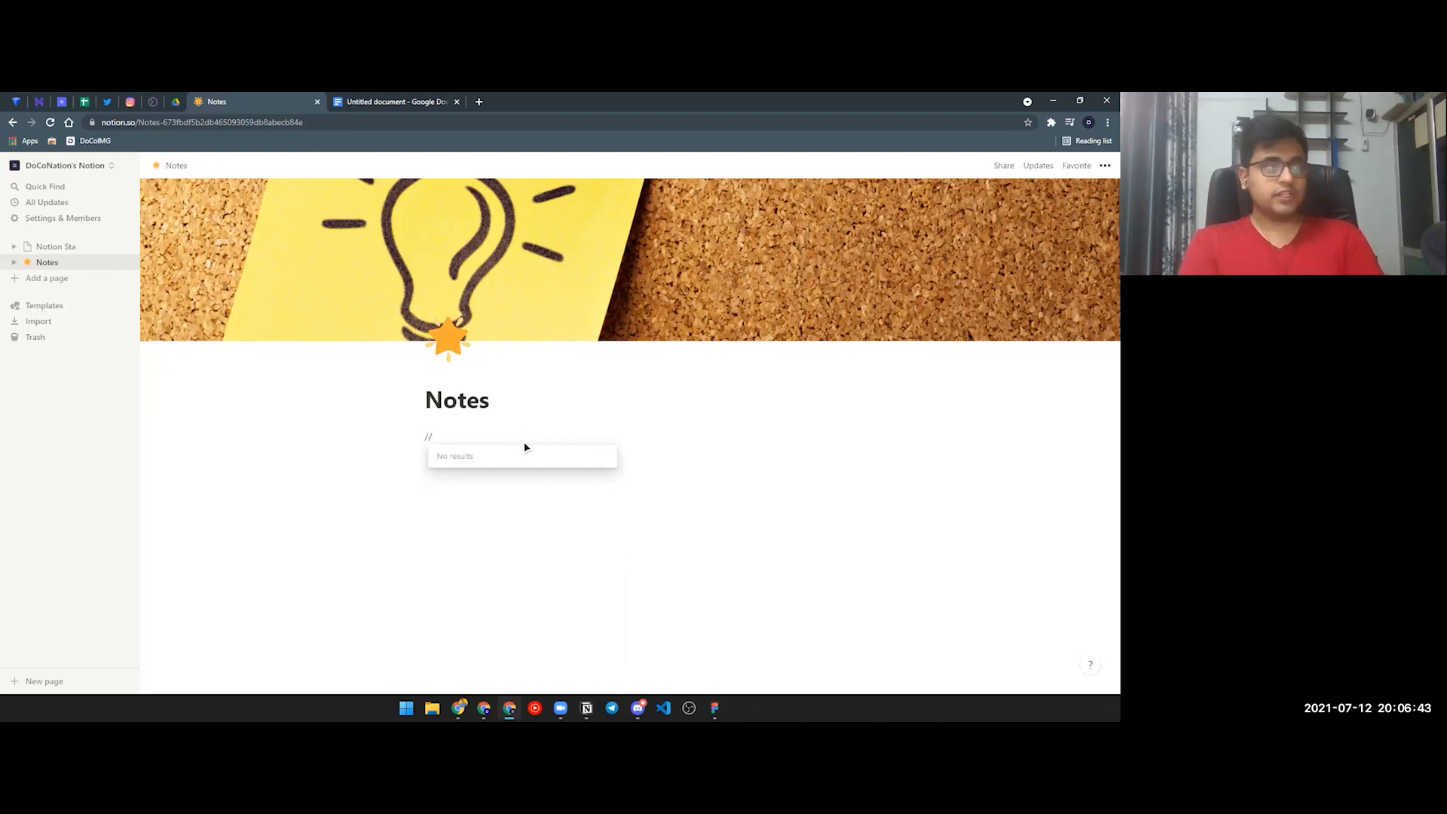
{"action": "scroll", "coordinate": [513, 489], "scroll_direction": "down", "scroll_amount": 3}
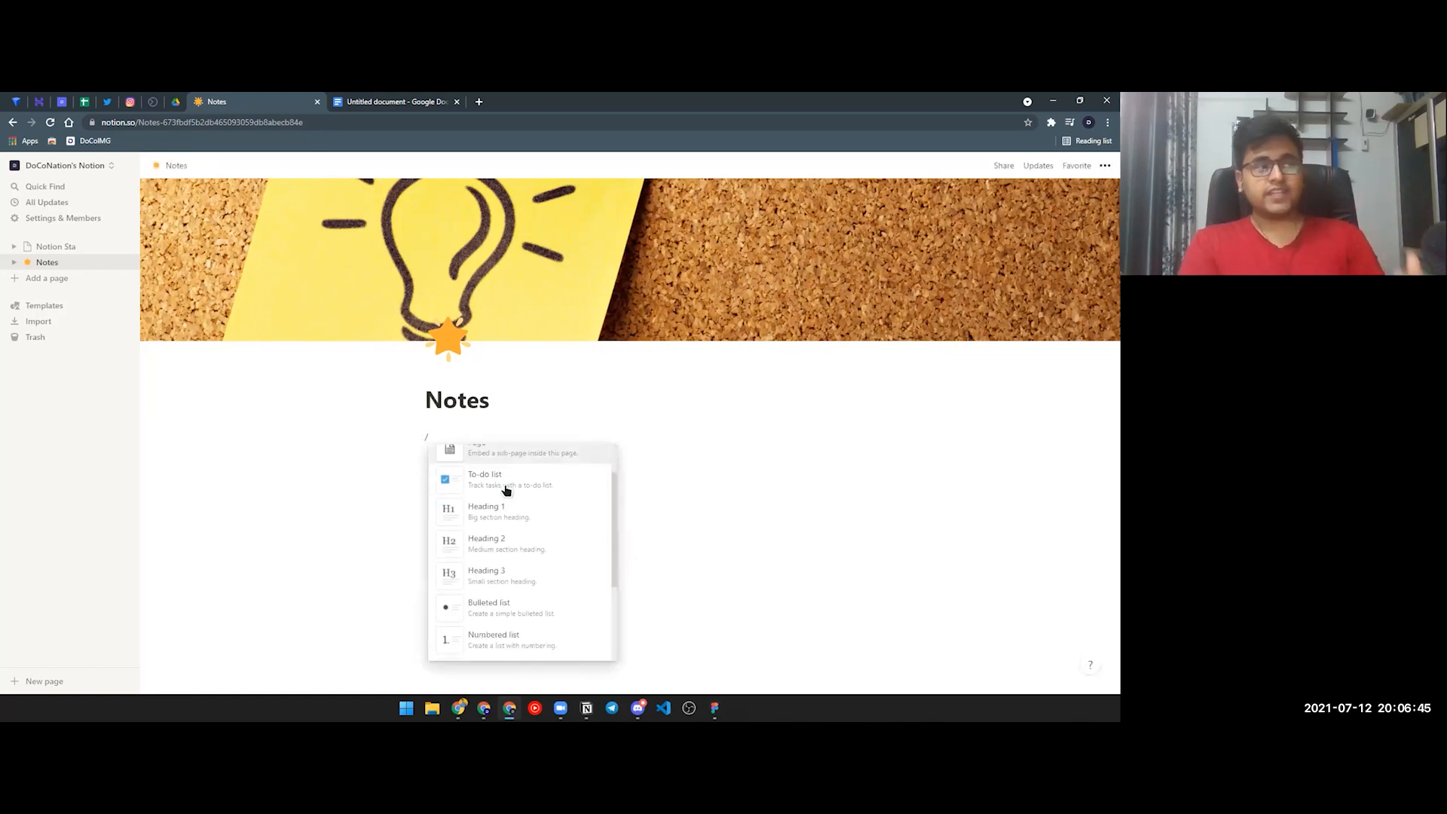
{"action": "scroll", "coordinate": [509, 491], "scroll_direction": "down", "scroll_amount": 3}
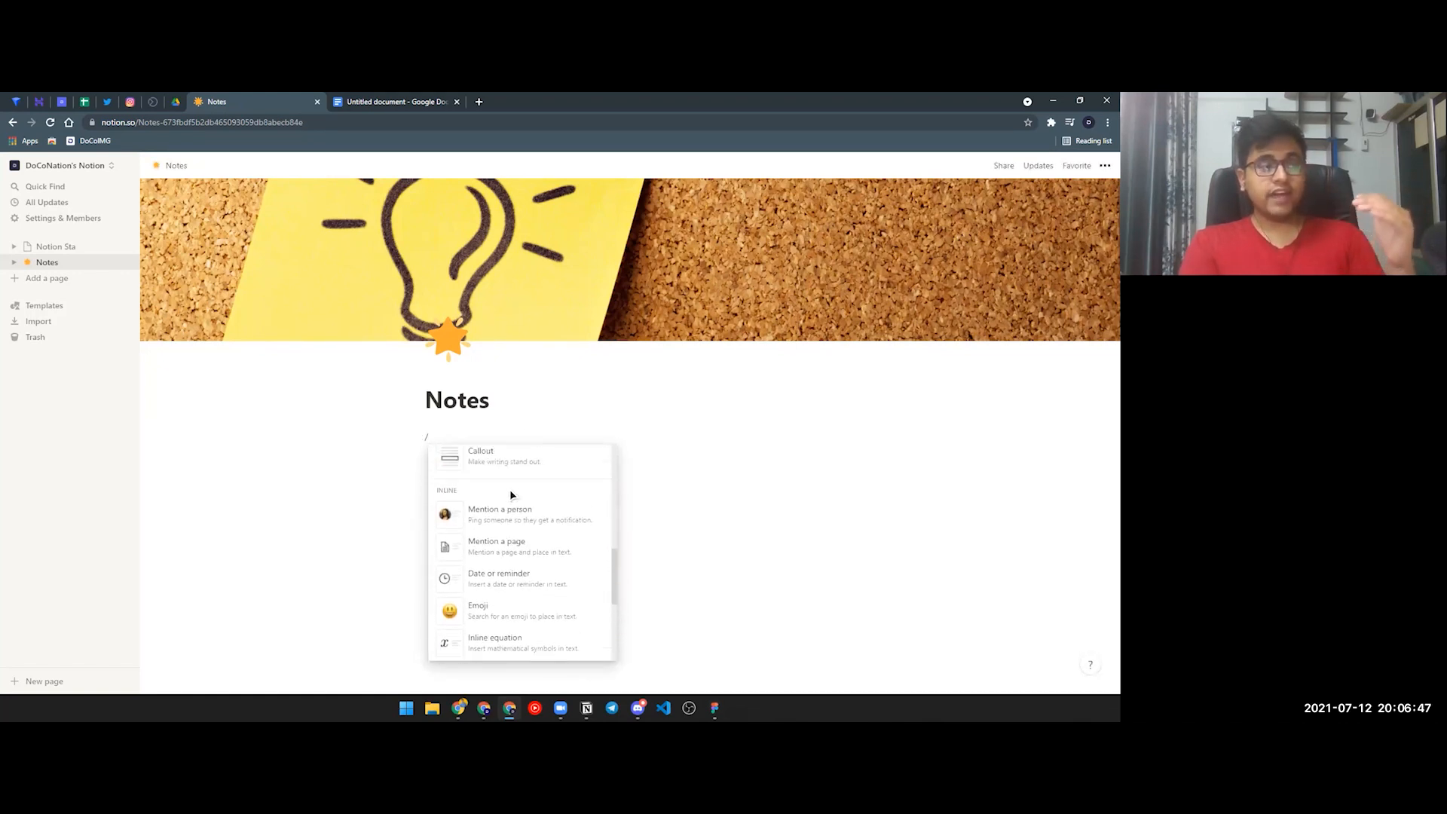
{"action": "scroll", "coordinate": [511, 494], "scroll_direction": "down", "scroll_amount": 8}
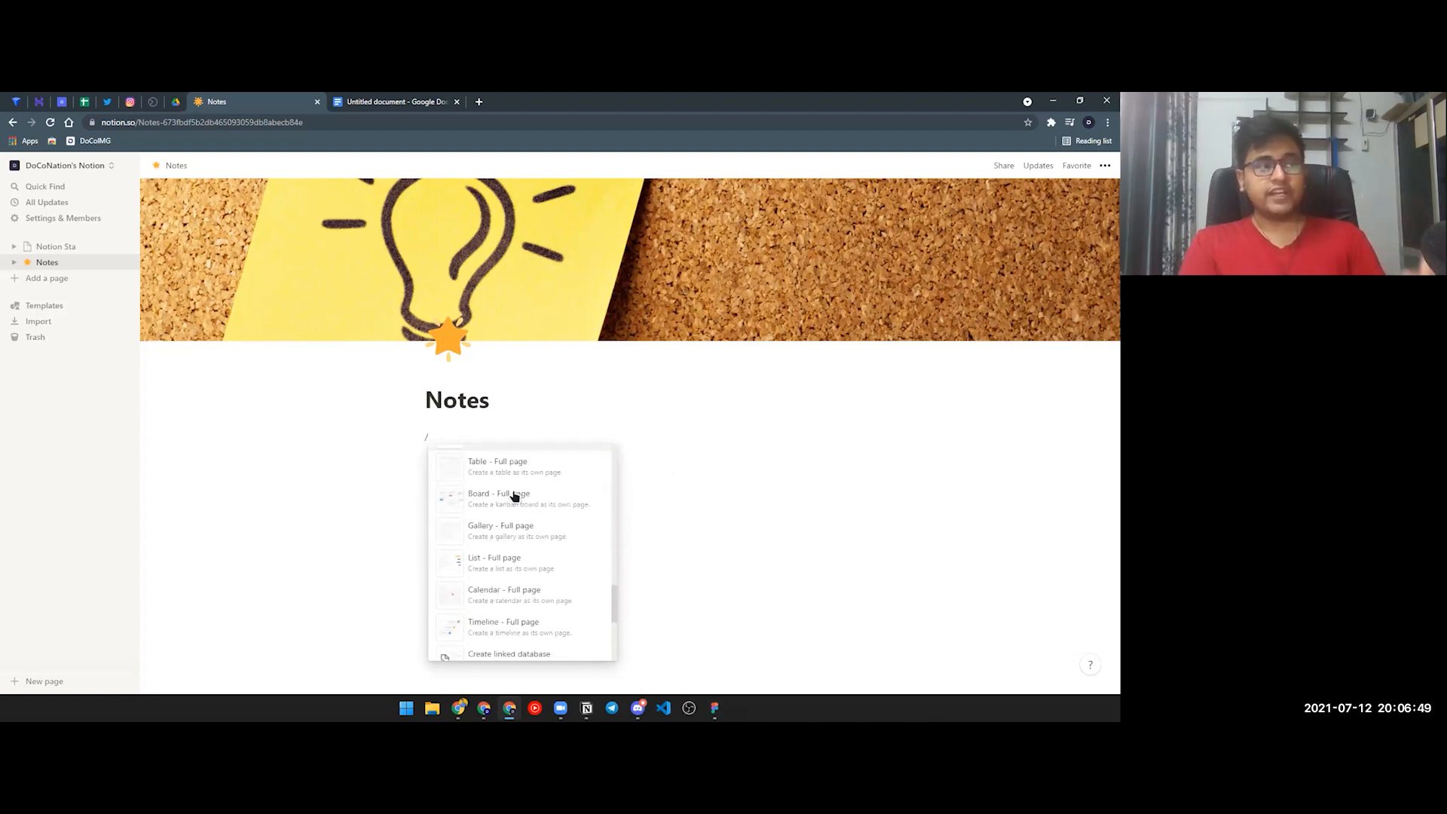
{"action": "scroll", "coordinate": [515, 495], "scroll_direction": "up", "scroll_amount": 1}
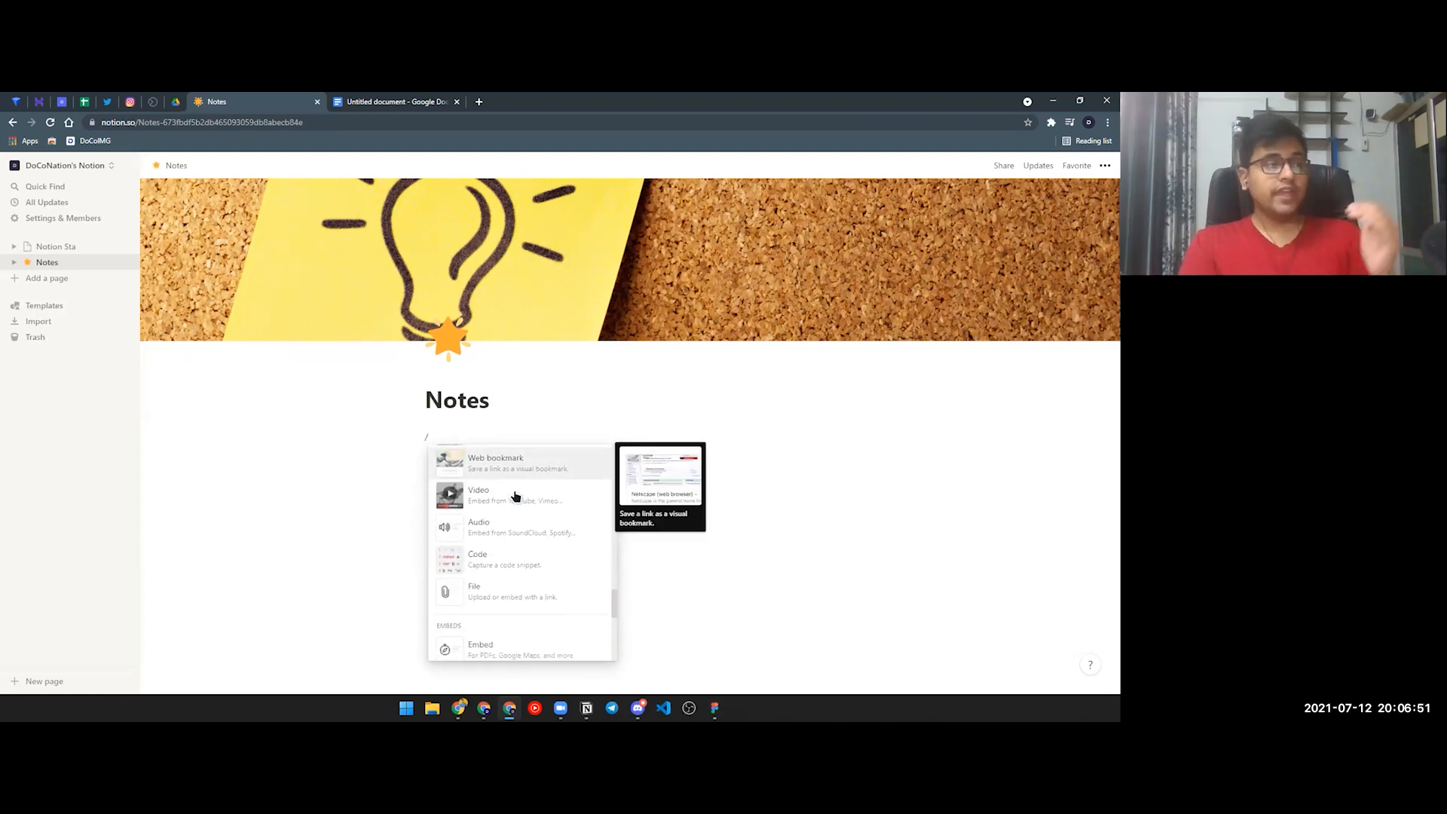
{"action": "scroll", "coordinate": [516, 497], "scroll_direction": "up", "scroll_amount": 1}
{"action": "scroll", "coordinate": [527, 516], "scroll_direction": "down", "scroll_amount": 4}
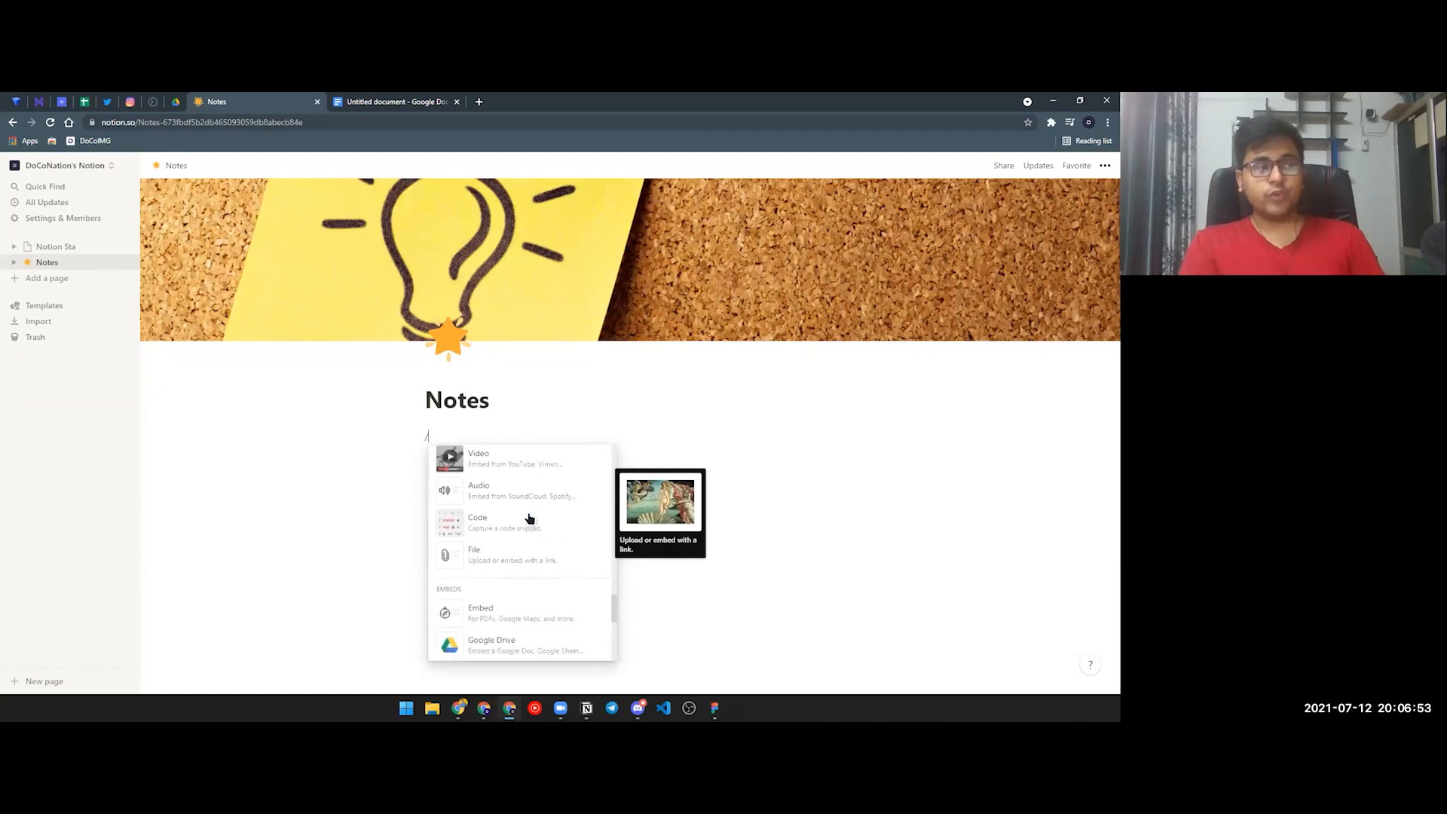
{"action": "scroll", "coordinate": [529, 518], "scroll_direction": "down", "scroll_amount": 5}
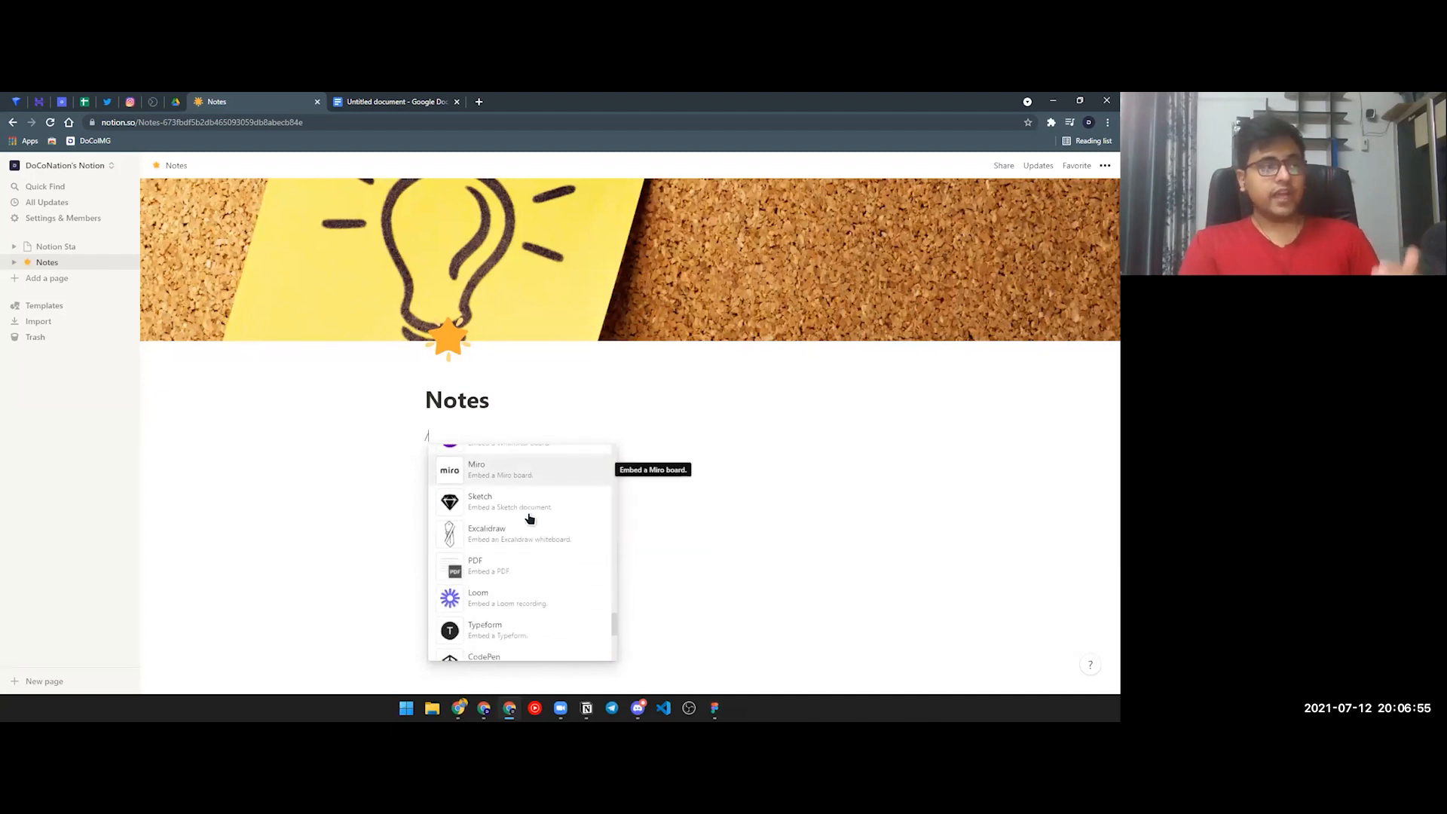
{"action": "scroll", "coordinate": [531, 523], "scroll_direction": "down", "scroll_amount": 5}
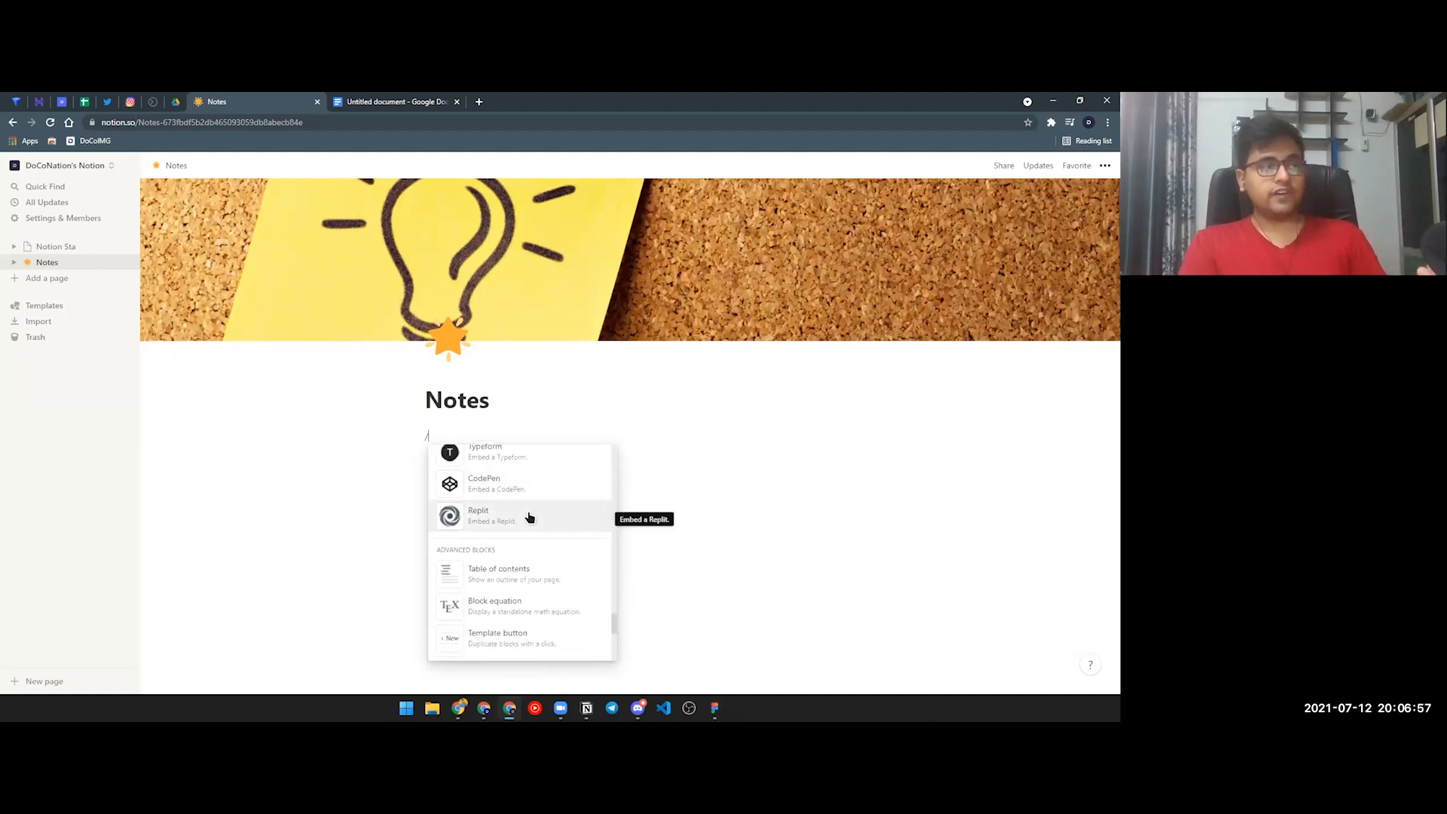
{"action": "scroll", "coordinate": [533, 534], "scroll_direction": "down", "scroll_amount": 4}
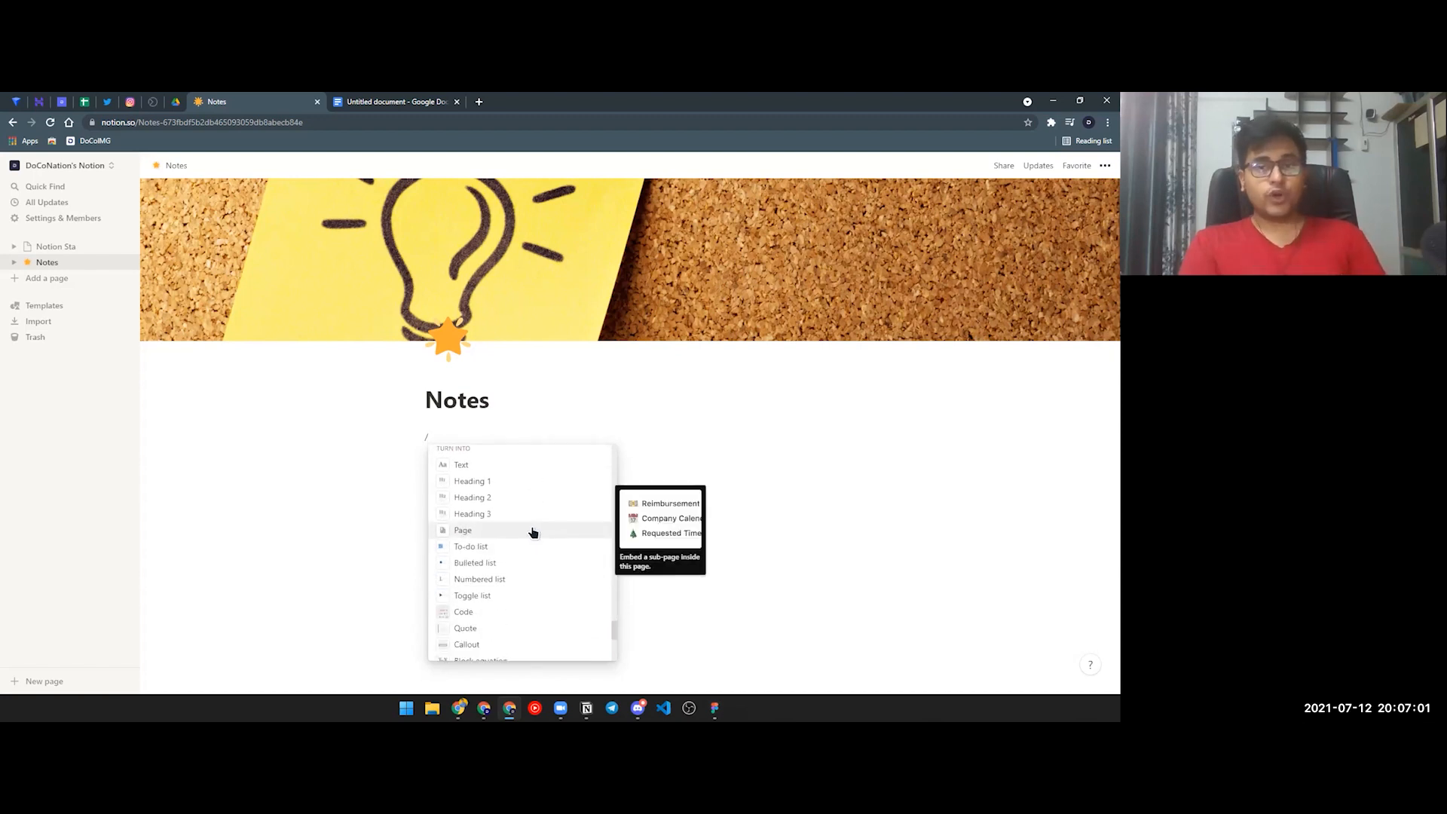
{"action": "scroll", "coordinate": [533, 531], "scroll_direction": "up", "scroll_amount": 15}
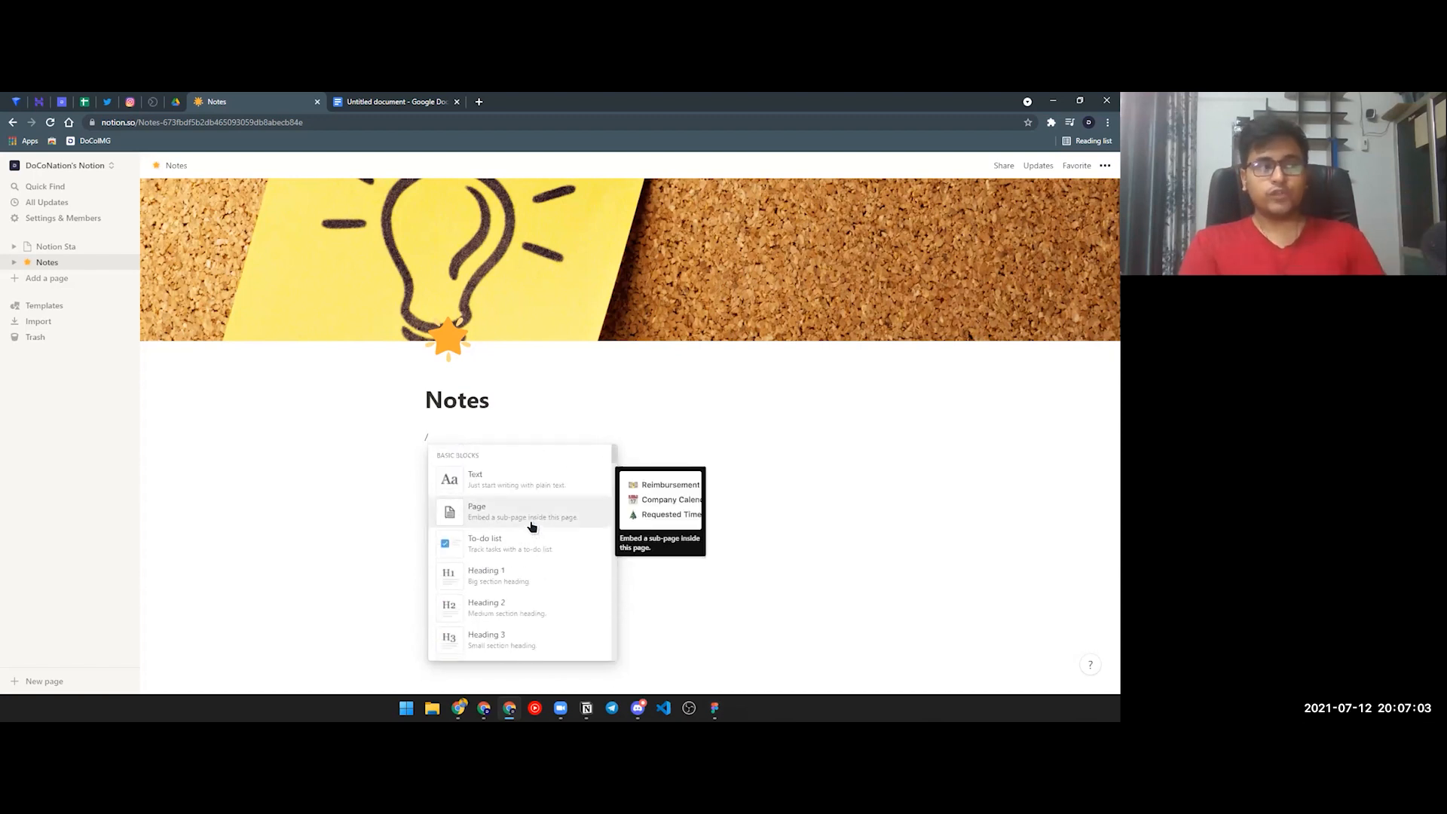
Step: Insert a text block reading "Hello this is a text block" under the Notes title and start a new line below it
{"action": "left_click", "coordinate": [504, 486]}
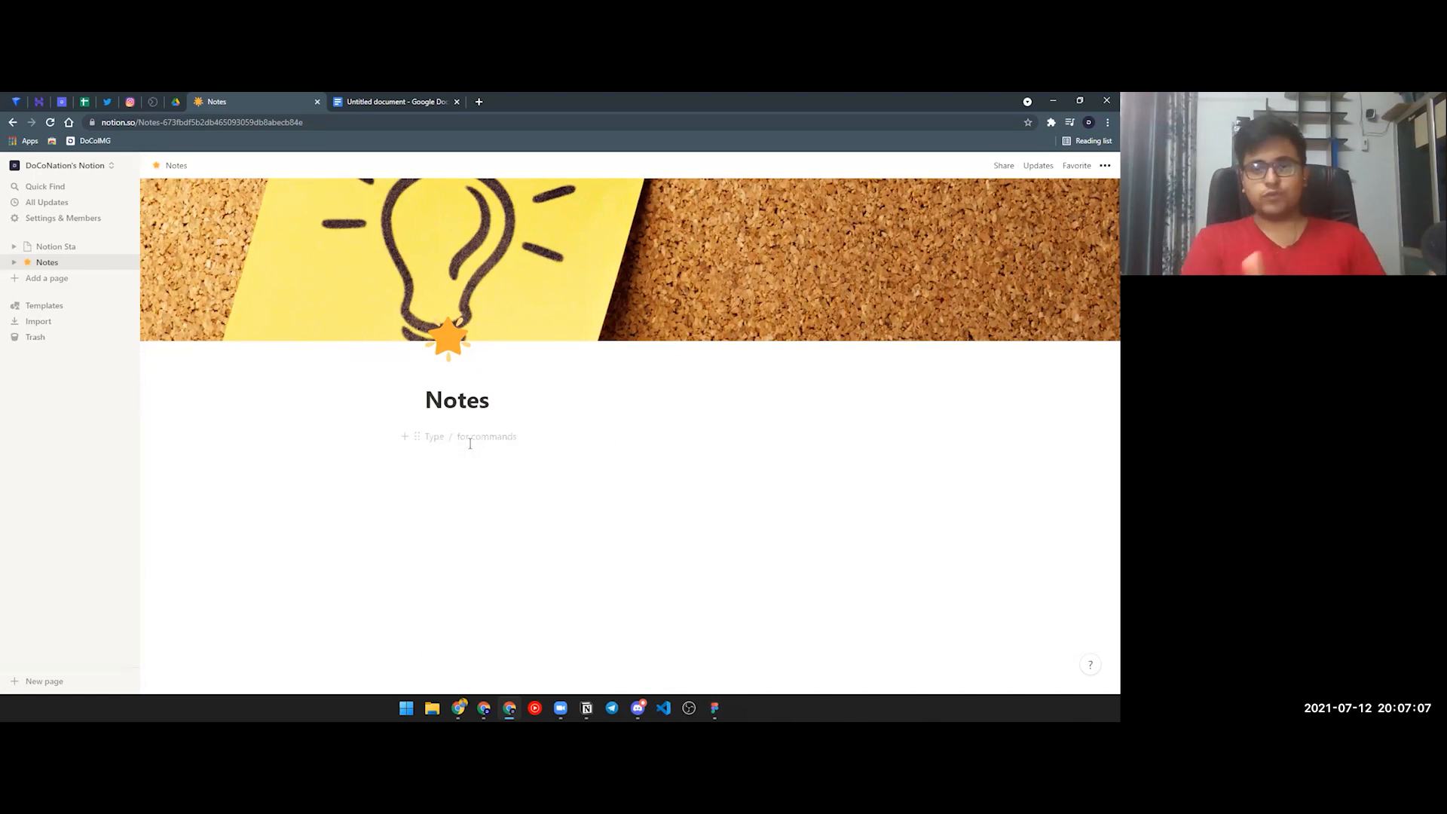
{"action": "type", "text": "H"}
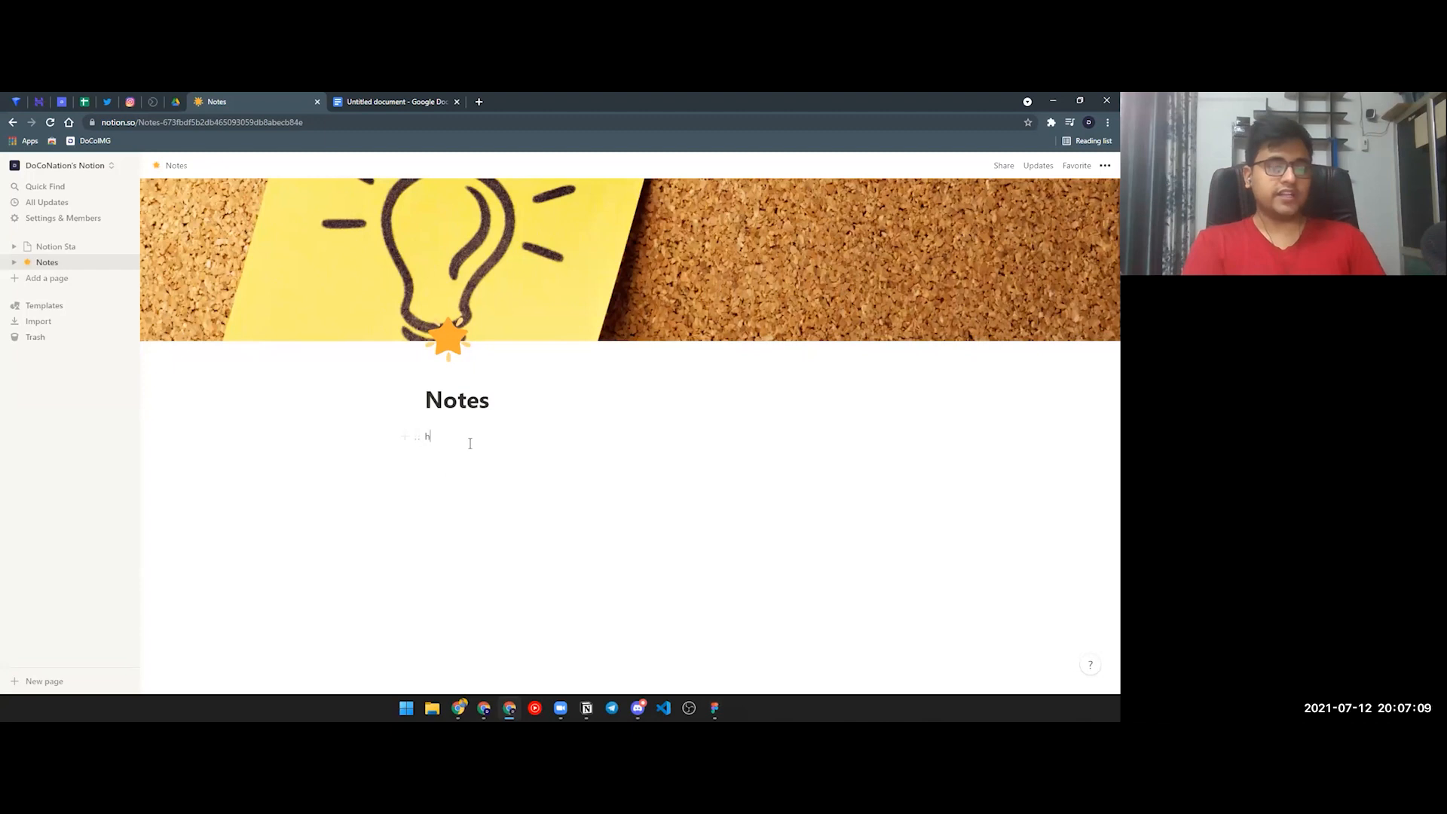
{"action": "key", "text": "BackSpace"}
{"action": "type", "text": "Hello this is a text blo"}
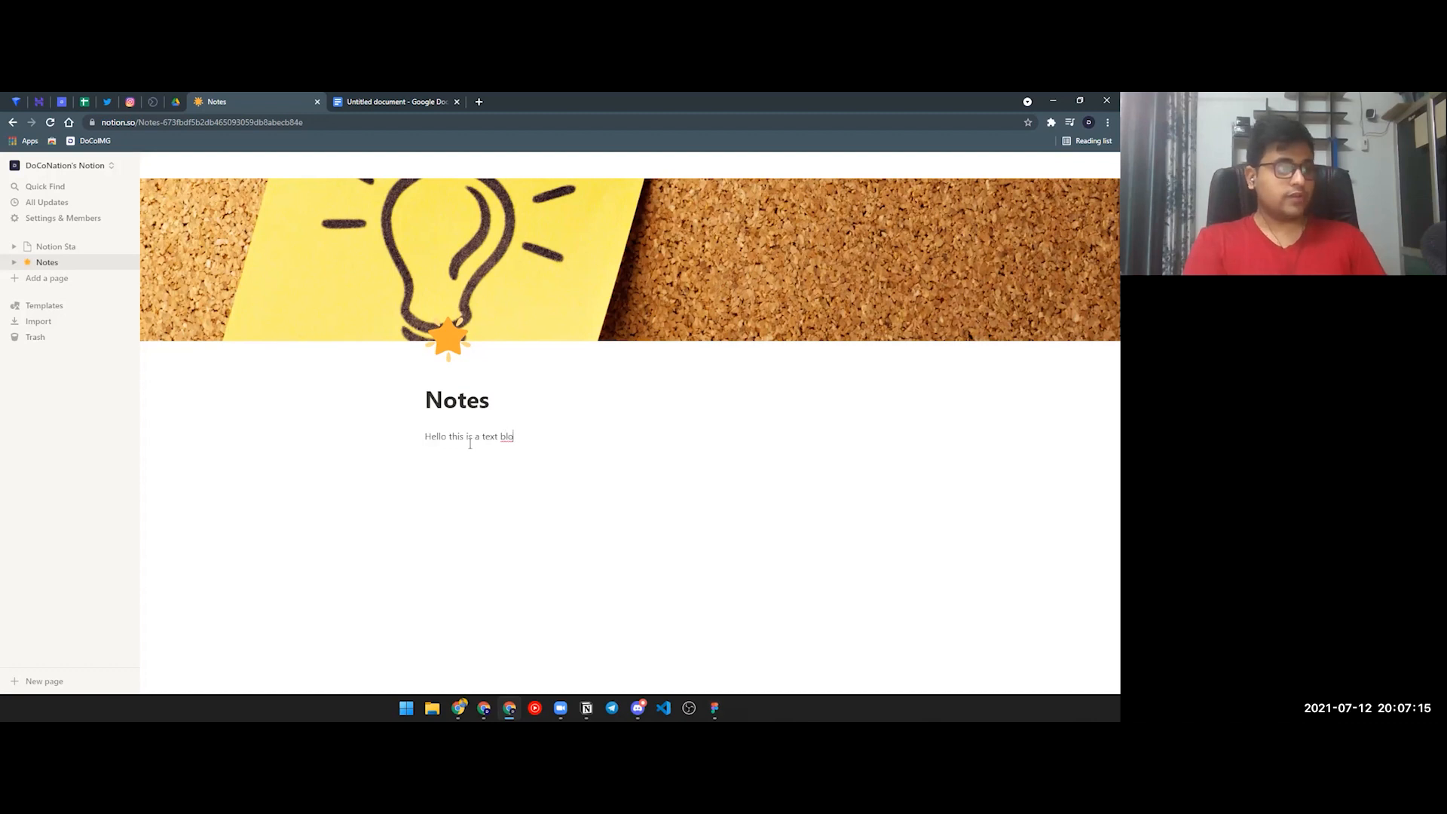
{"action": "type", "text": "ck"}
{"action": "key", "text": "Return"}
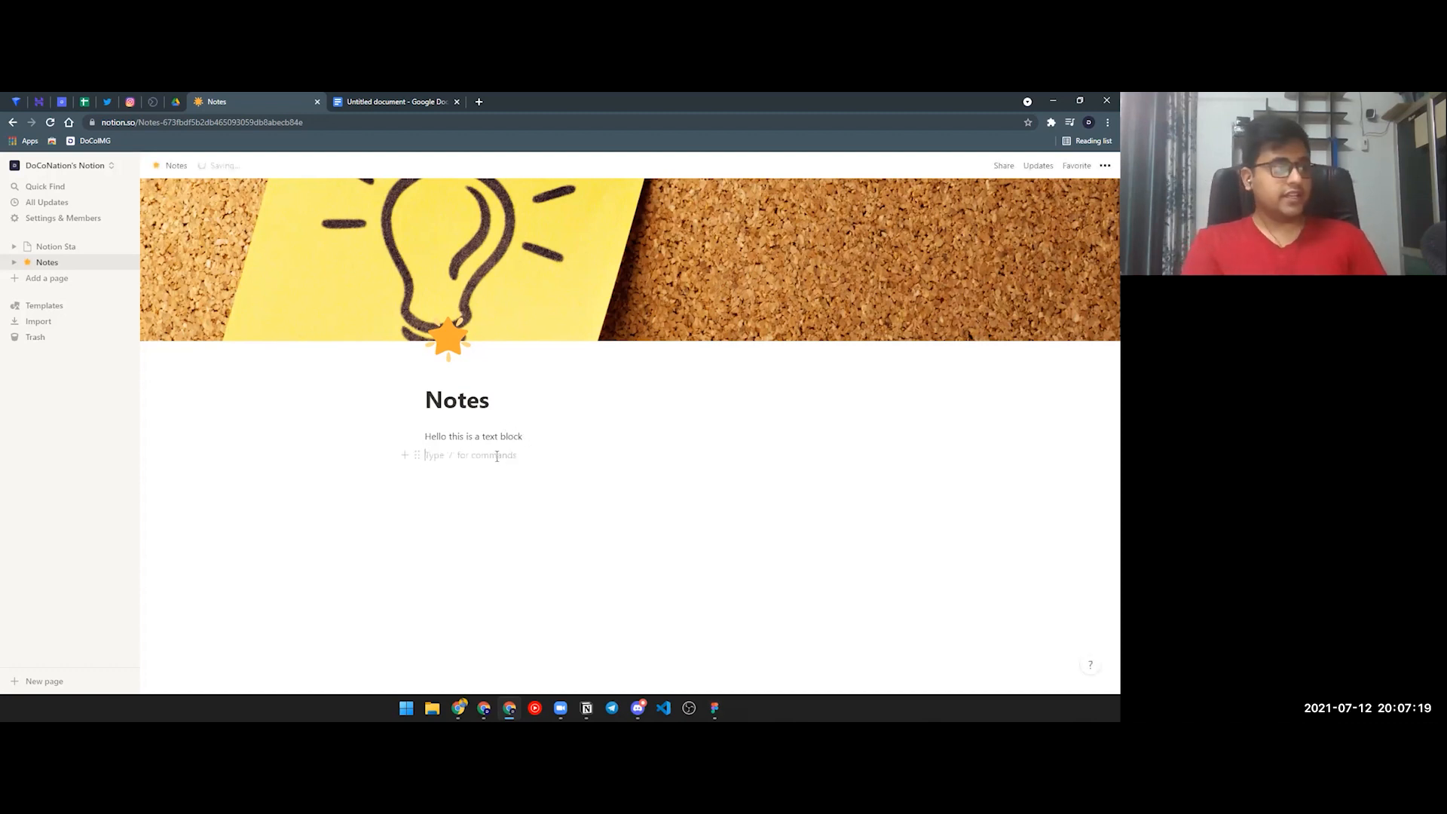
Step: Embed a sub-page titled "Page 2" below the text block and return to the Notes page
{"action": "type", "text": "/"}
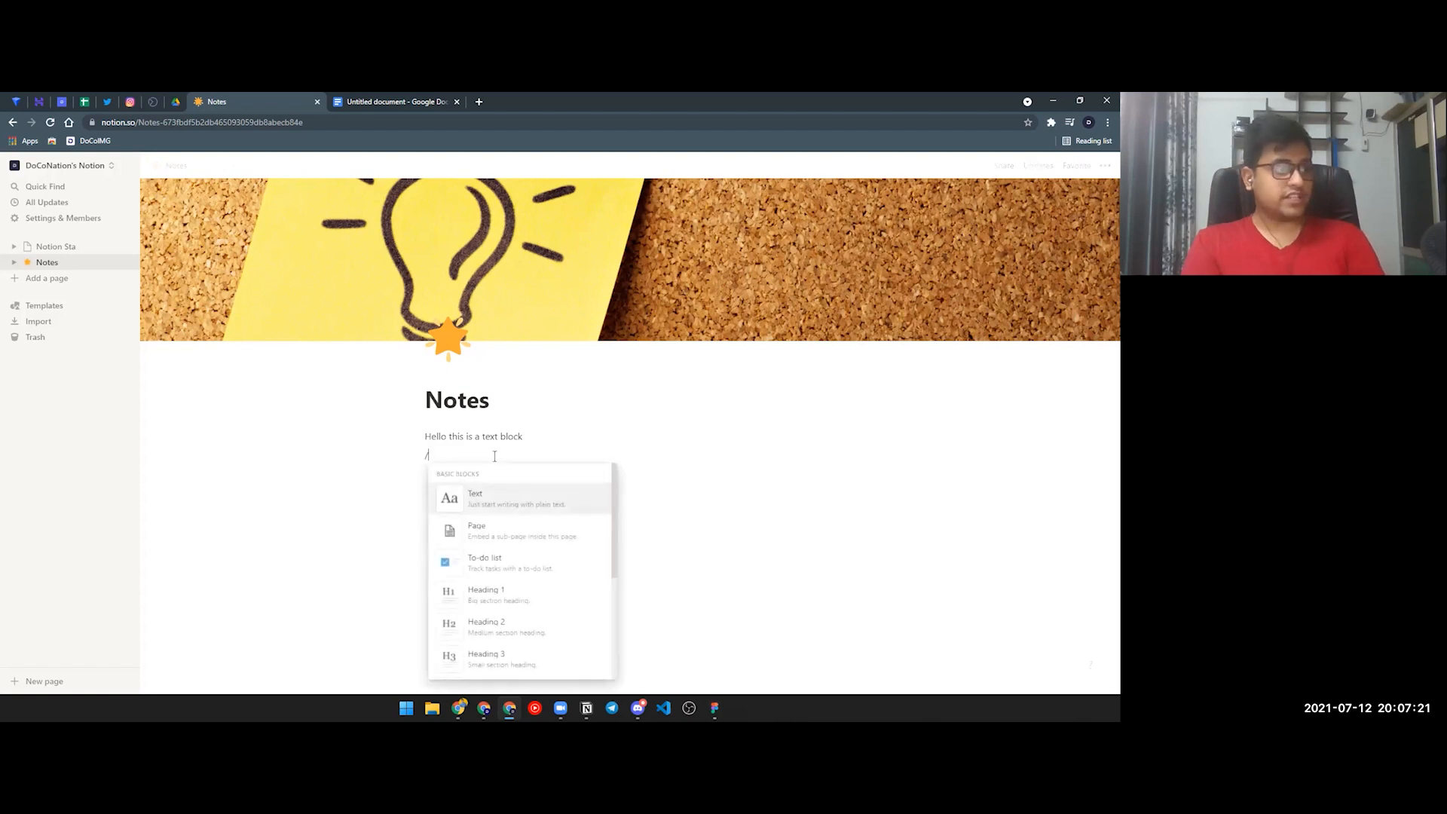
{"action": "left_click", "coordinate": [522, 526]}
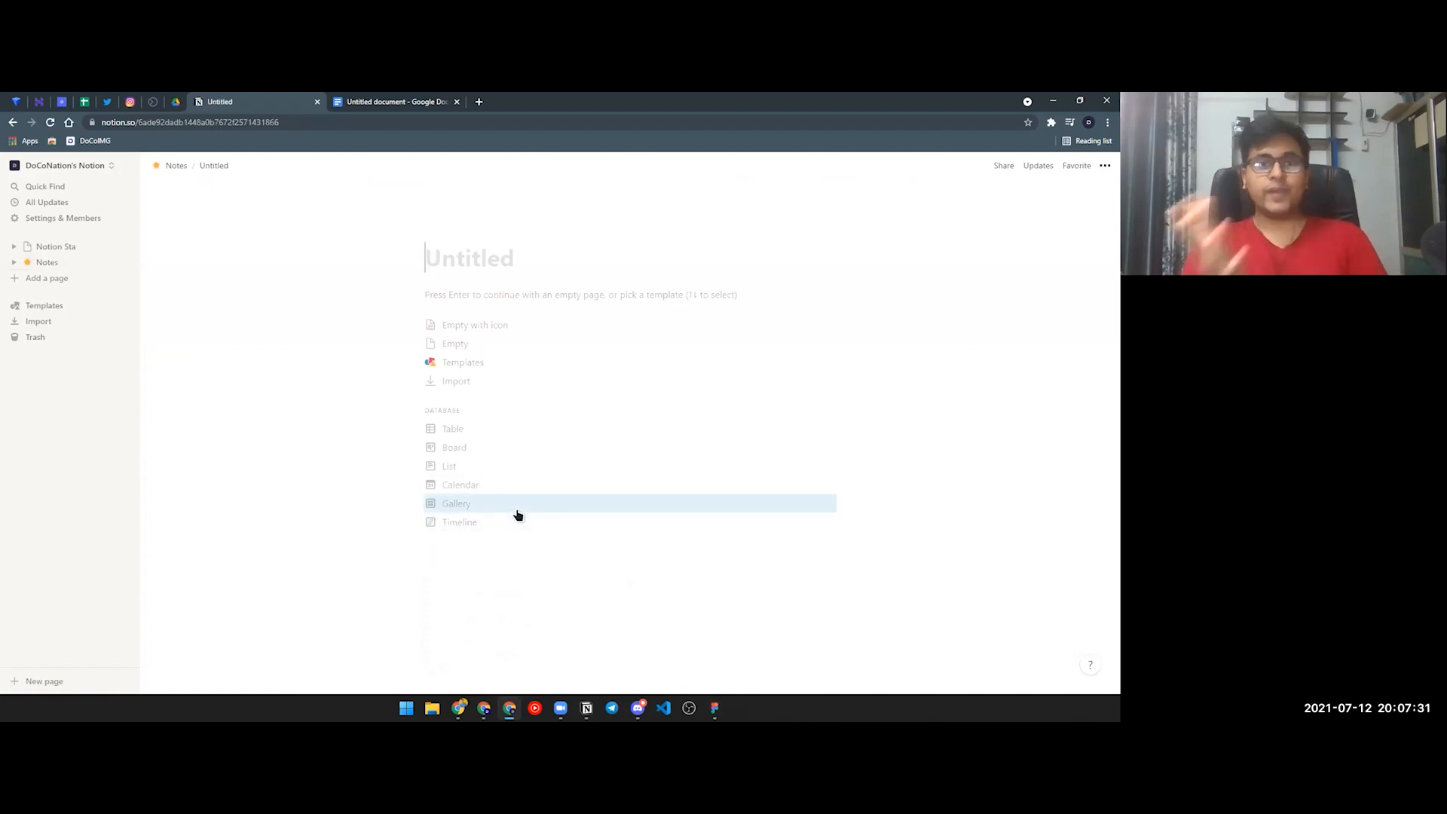
{"action": "type", "text": "Page 2"}
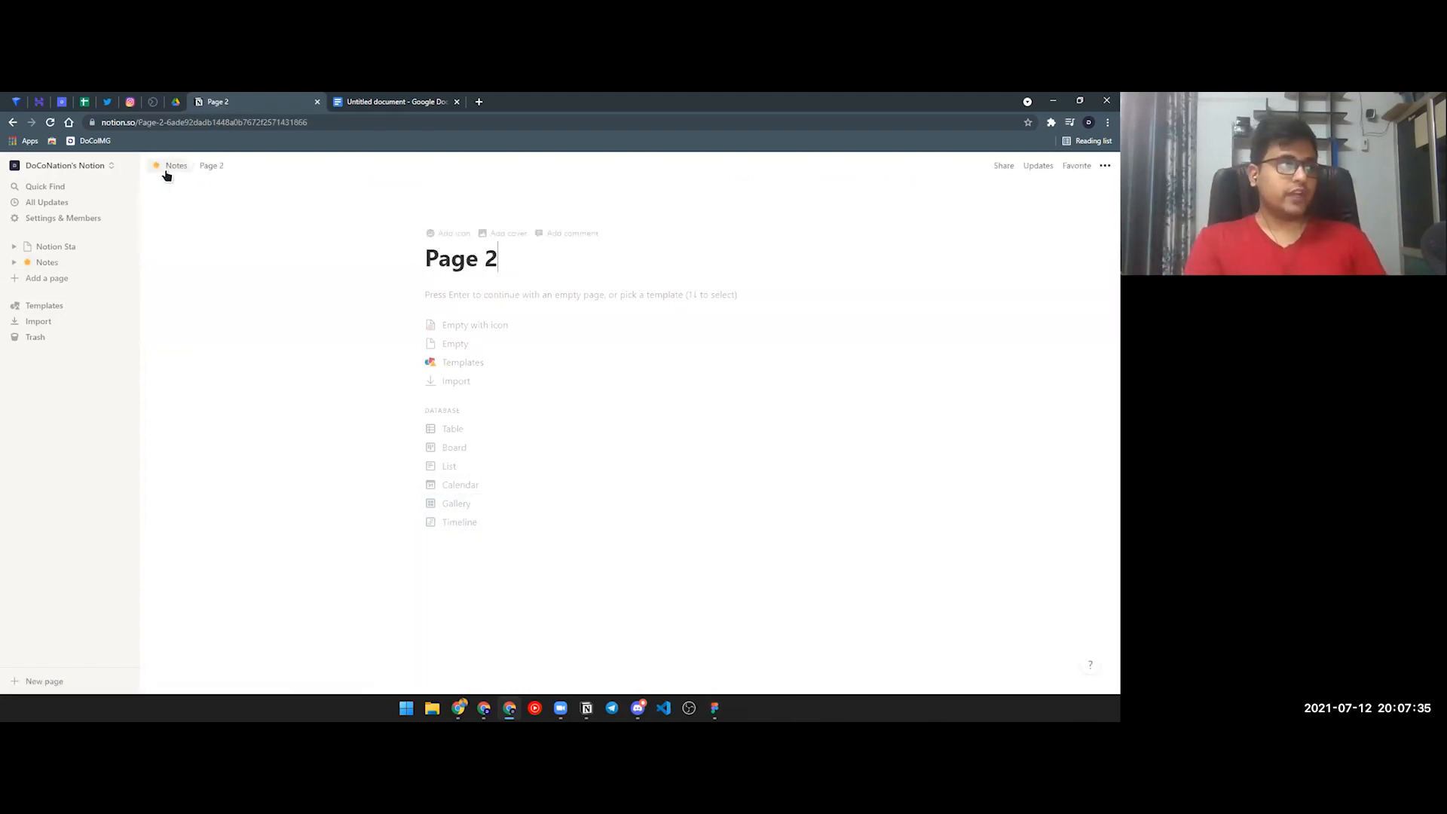
{"action": "left_click", "coordinate": [170, 166]}
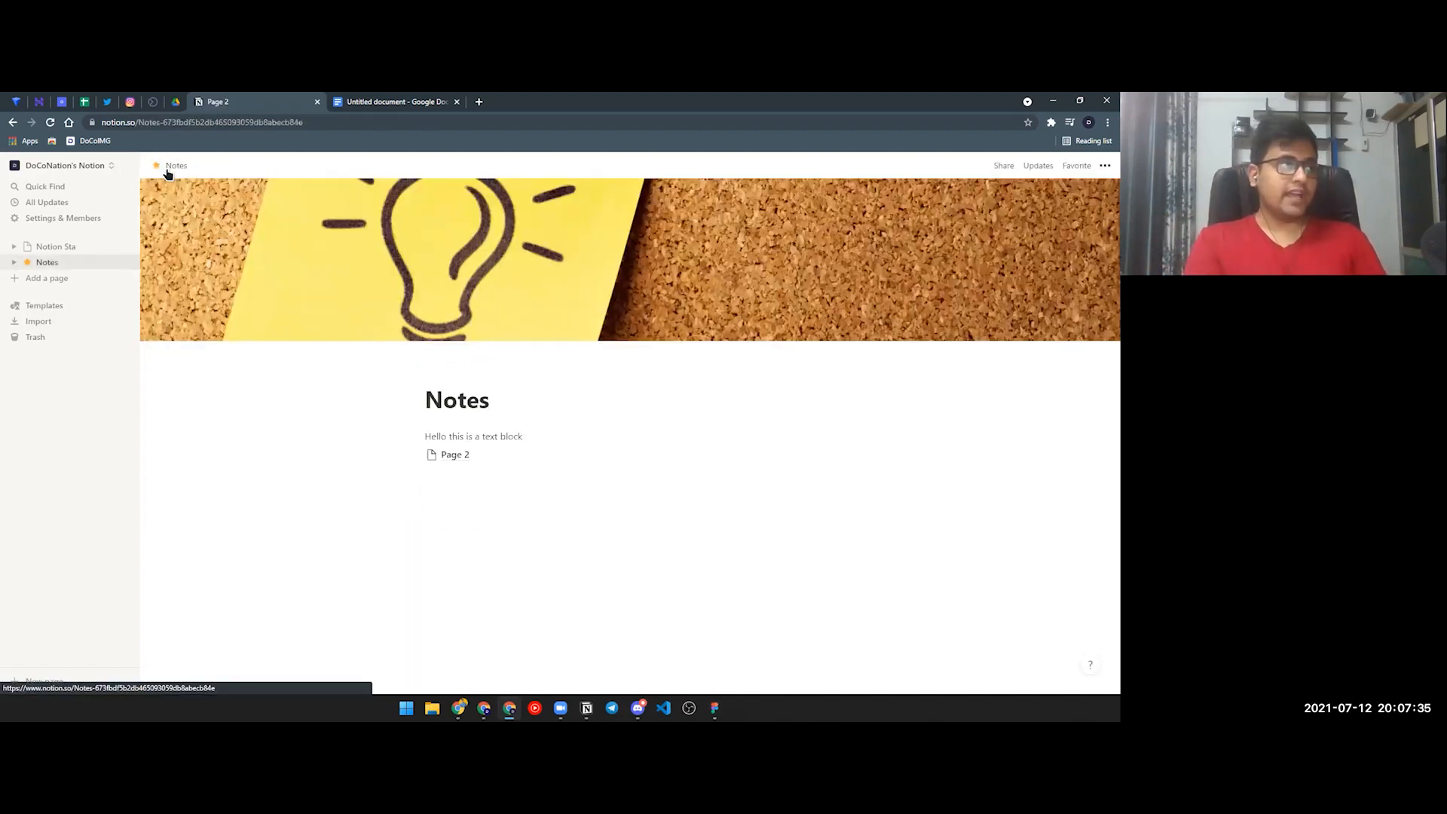
Step: Open the Page 2 sub-page, enter the sample body text "bjbjr" and go back to the Notes page
{"action": "double_click", "coordinate": [501, 402]}
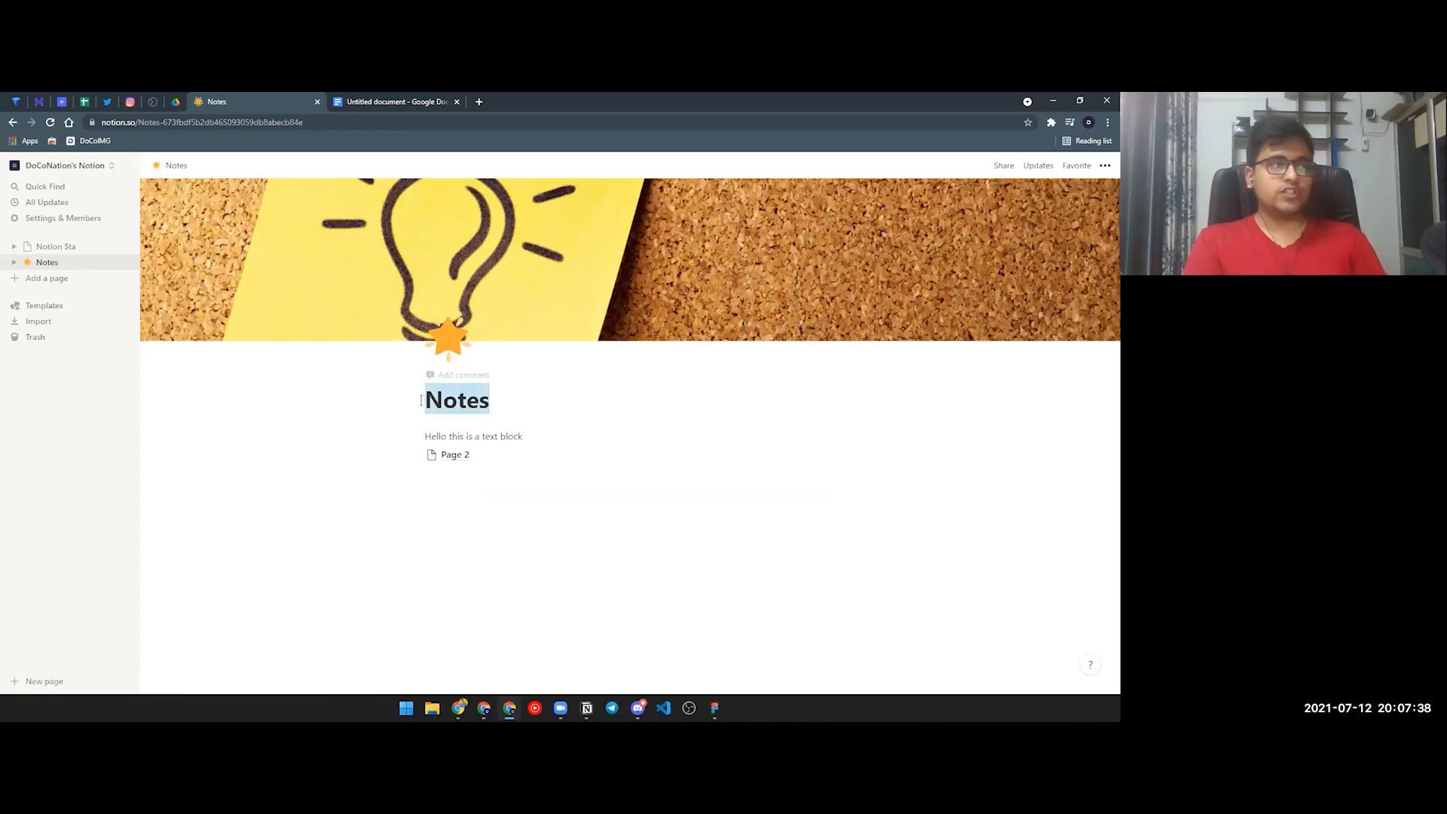
{"action": "left_click", "coordinate": [454, 456]}
{"action": "type", "text": "bjbjr"}
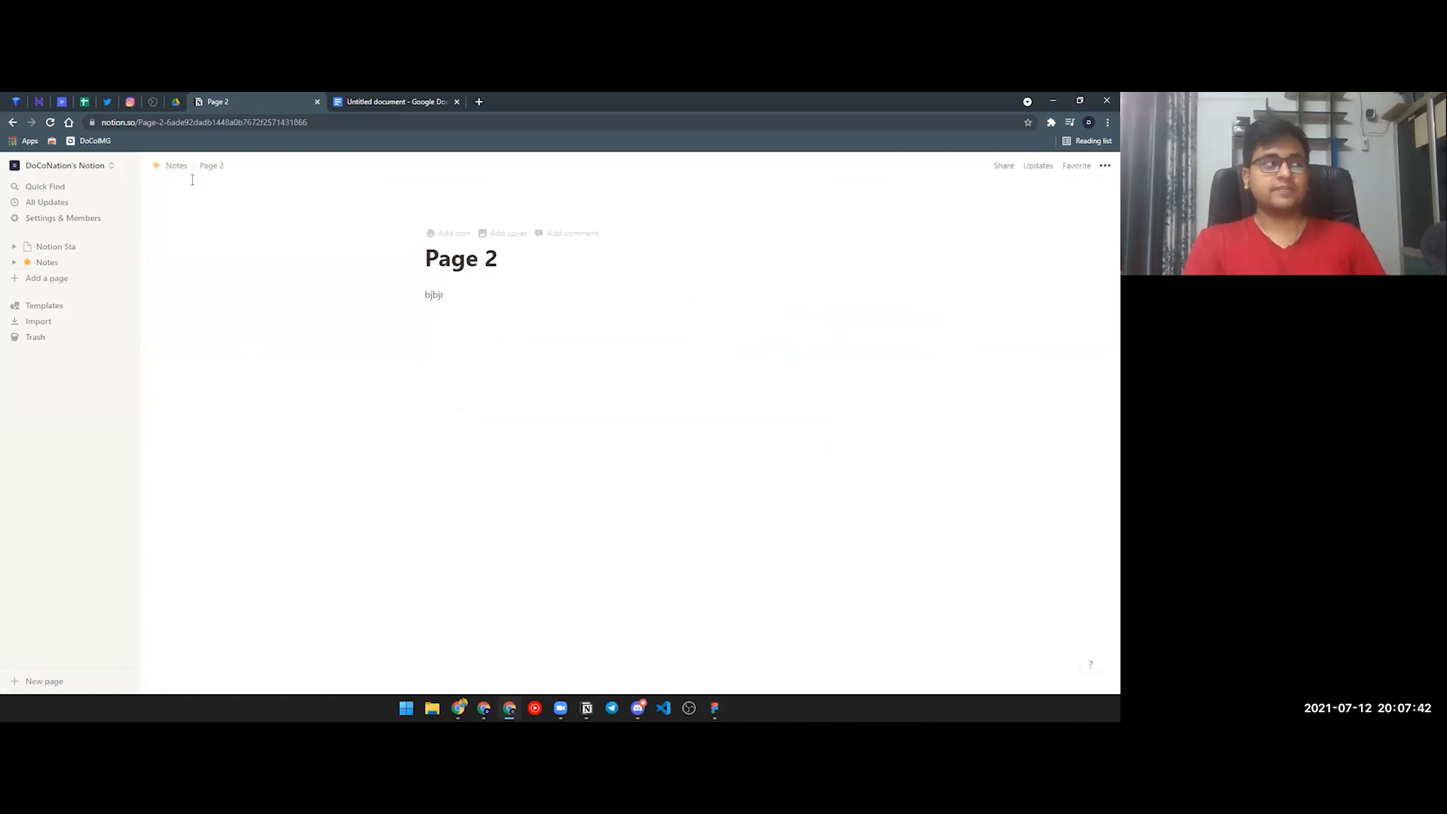
{"action": "left_click", "coordinate": [173, 166]}
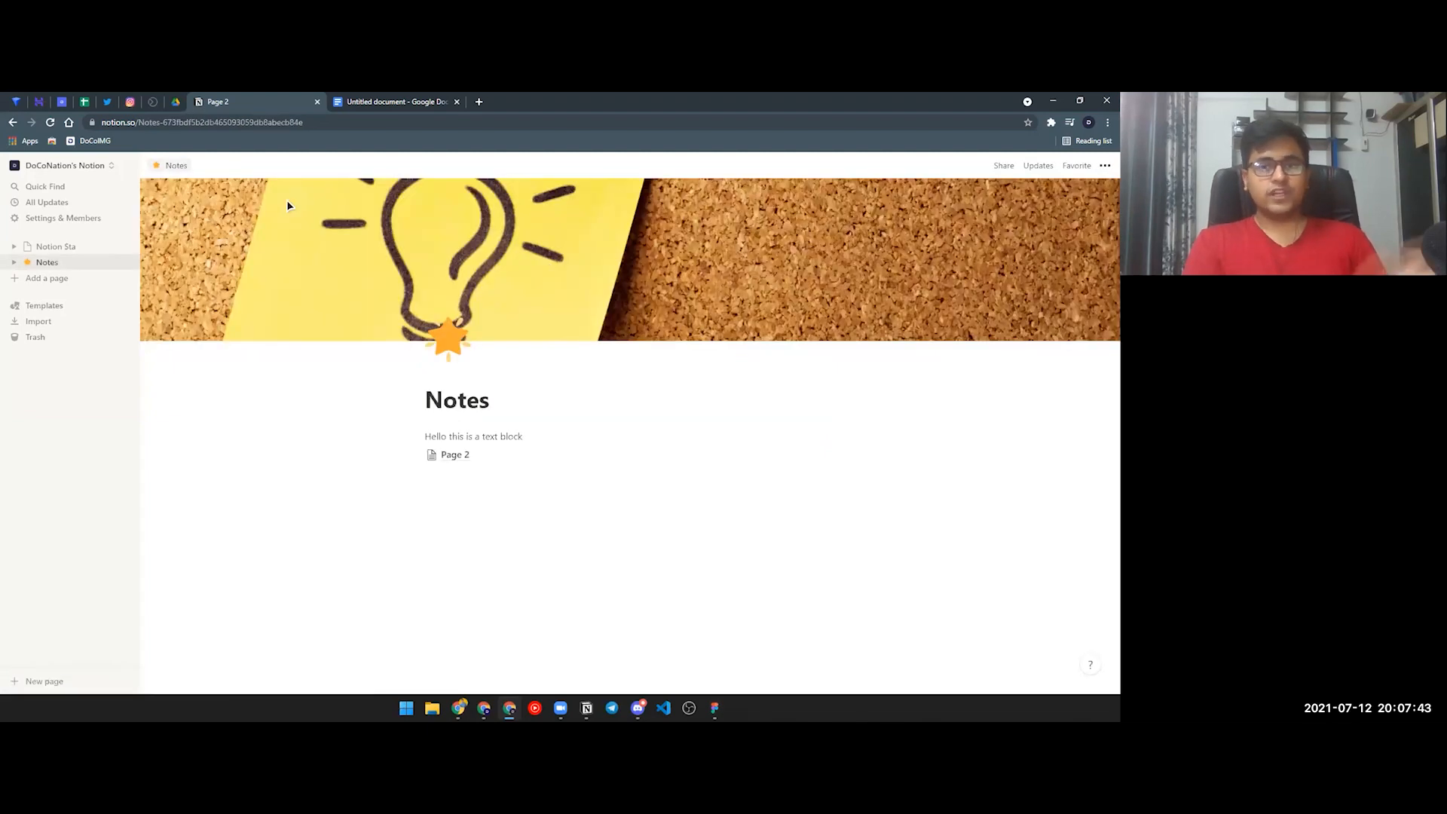
Step: Add a to-do list below Page 2 with "task 1", "task 2" and "take notion session", and check off the last item
{"action": "left_click", "coordinate": [524, 495]}
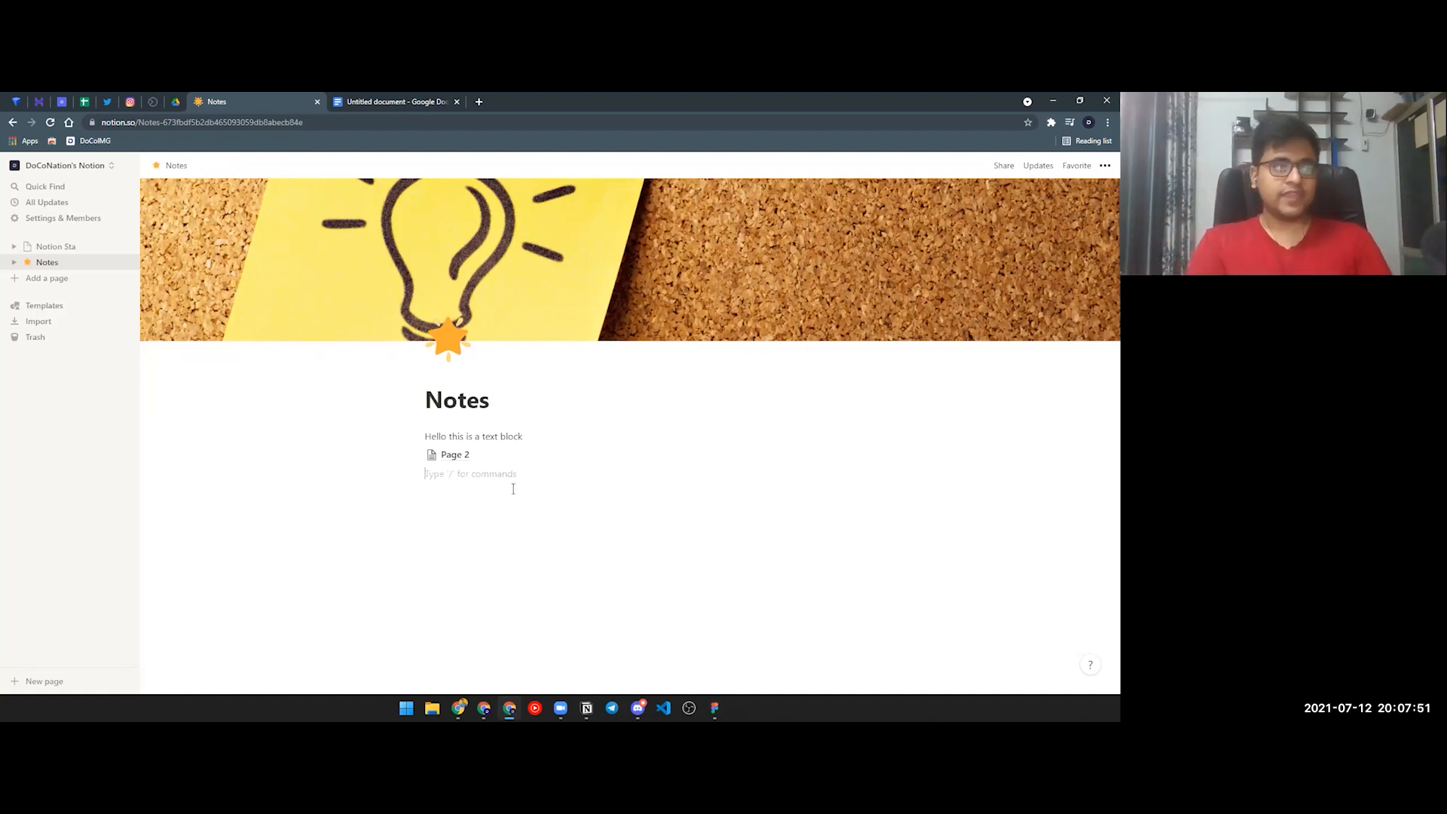
{"action": "type", "text": "/"}
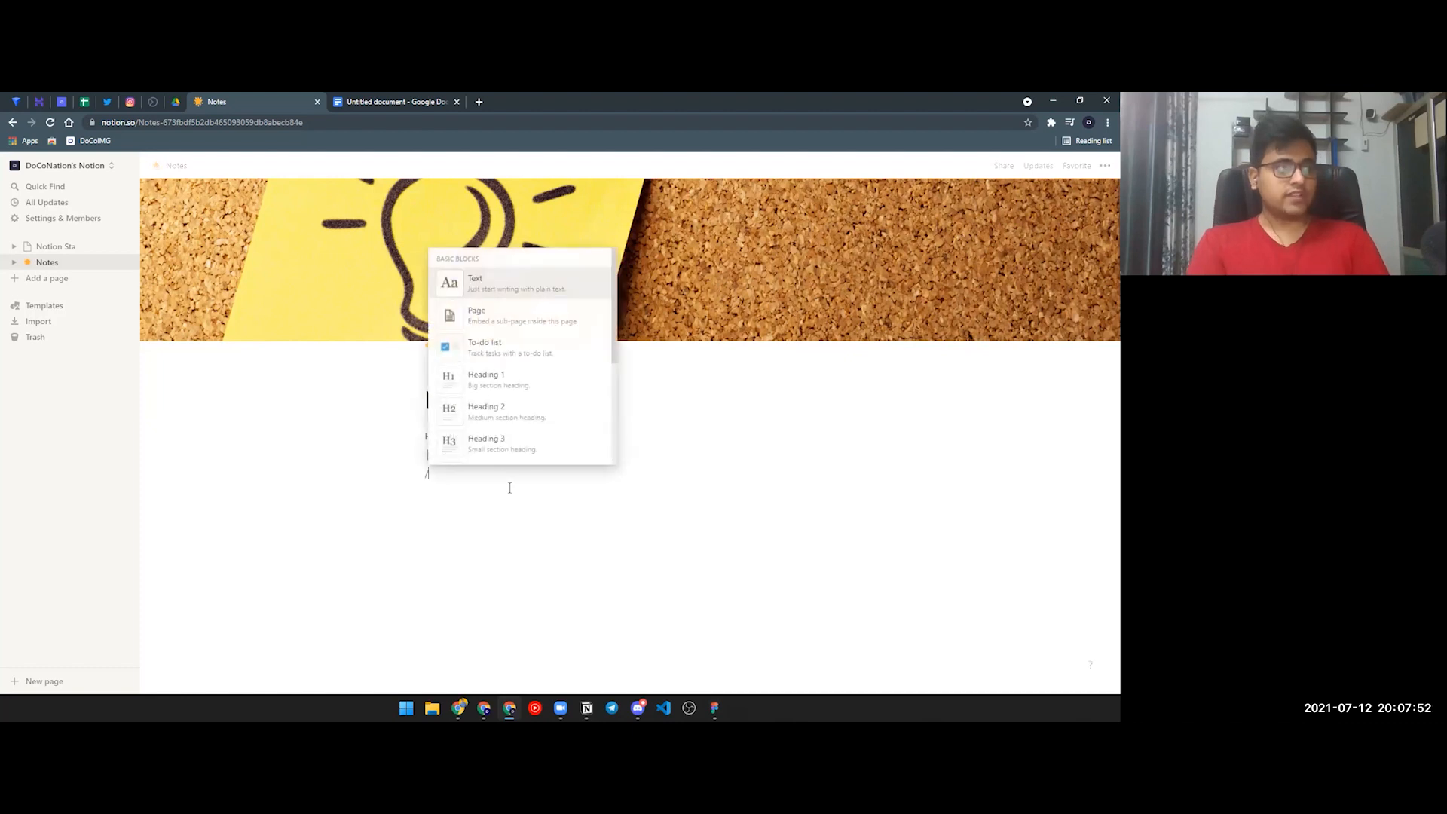
{"action": "left_click", "coordinate": [512, 359]}
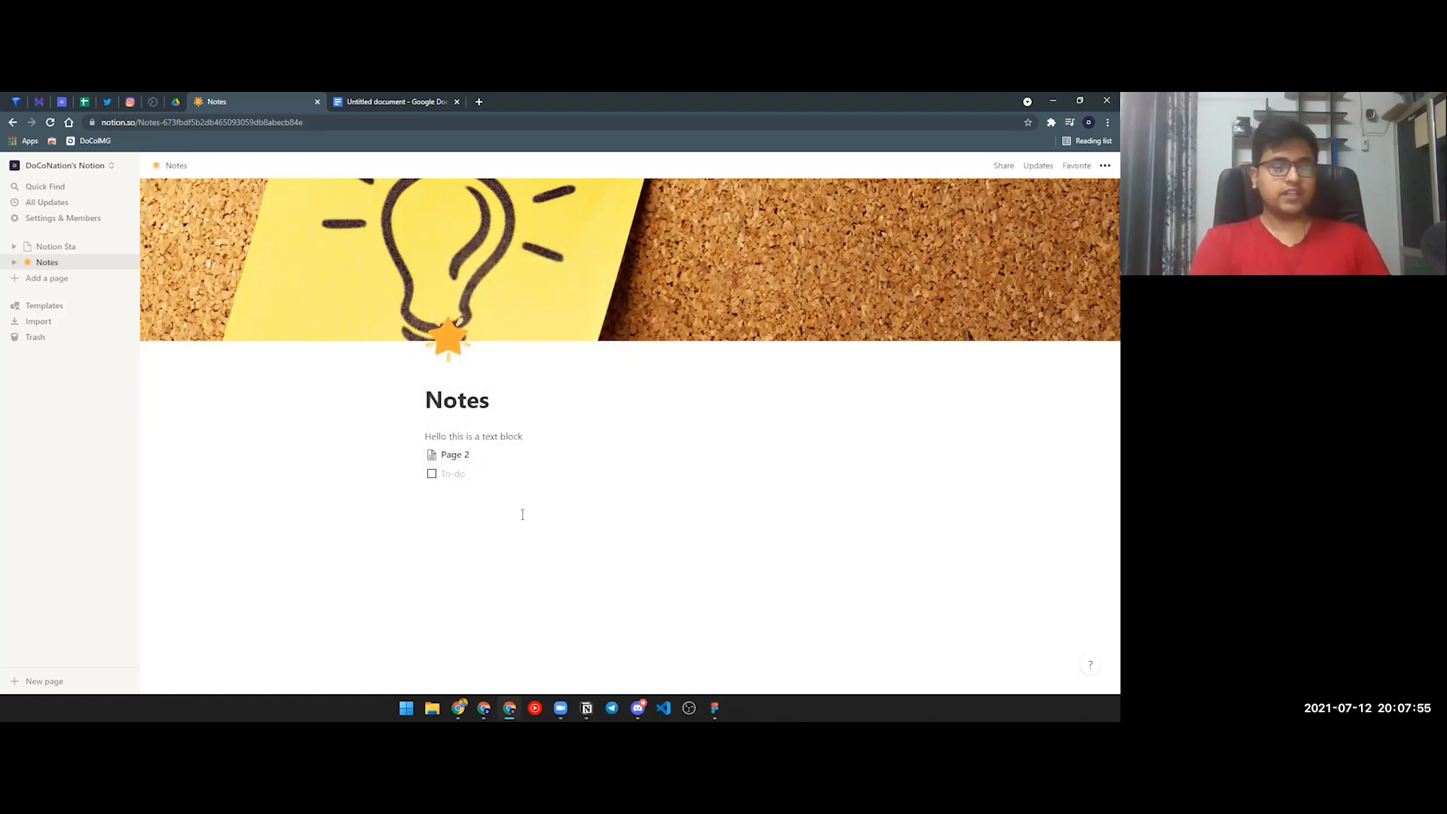
{"action": "type", "text": "task 1"}
{"action": "key", "text": "Return"}
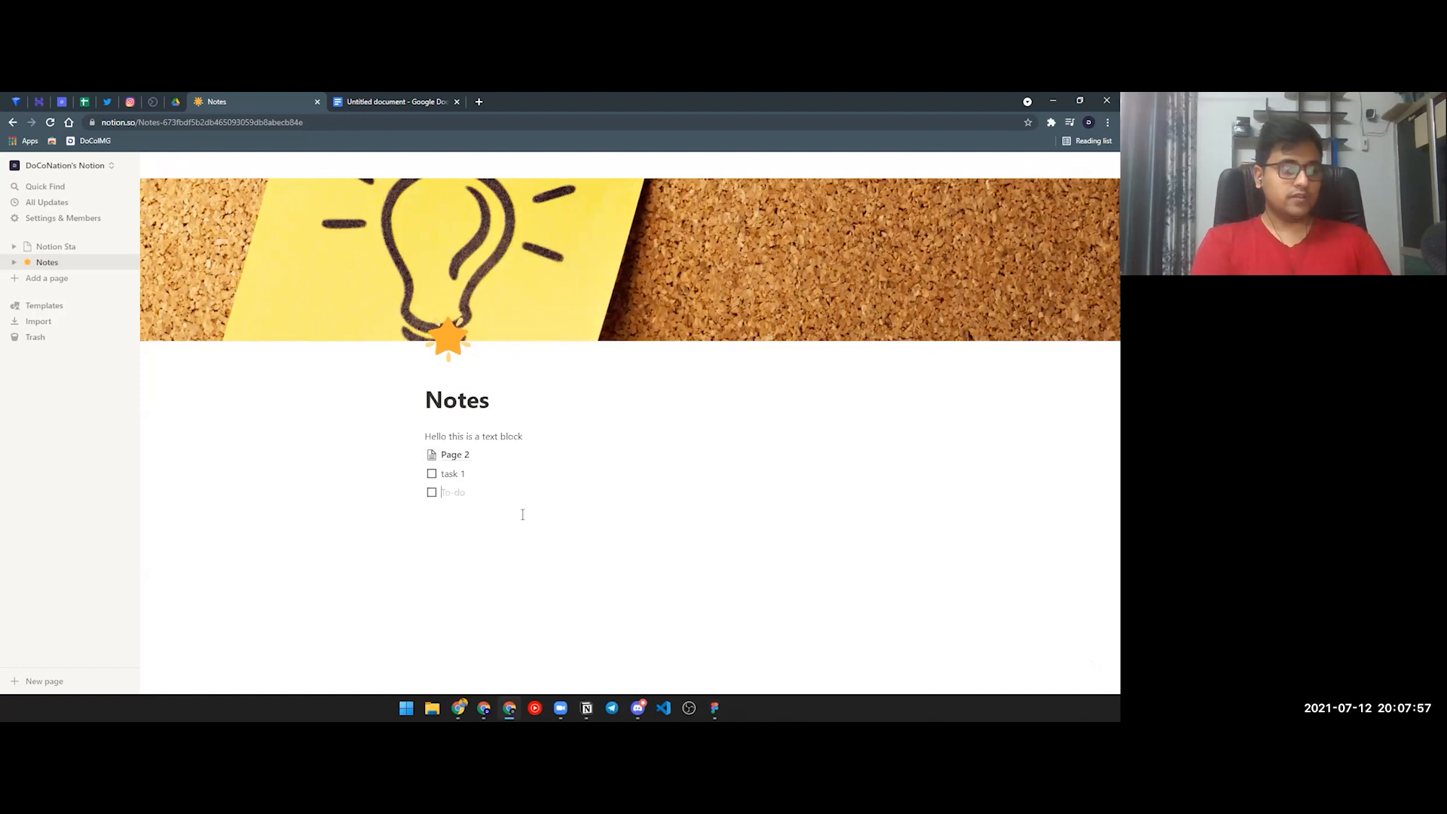
{"action": "type", "text": "task 2"}
{"action": "key", "text": "Return"}
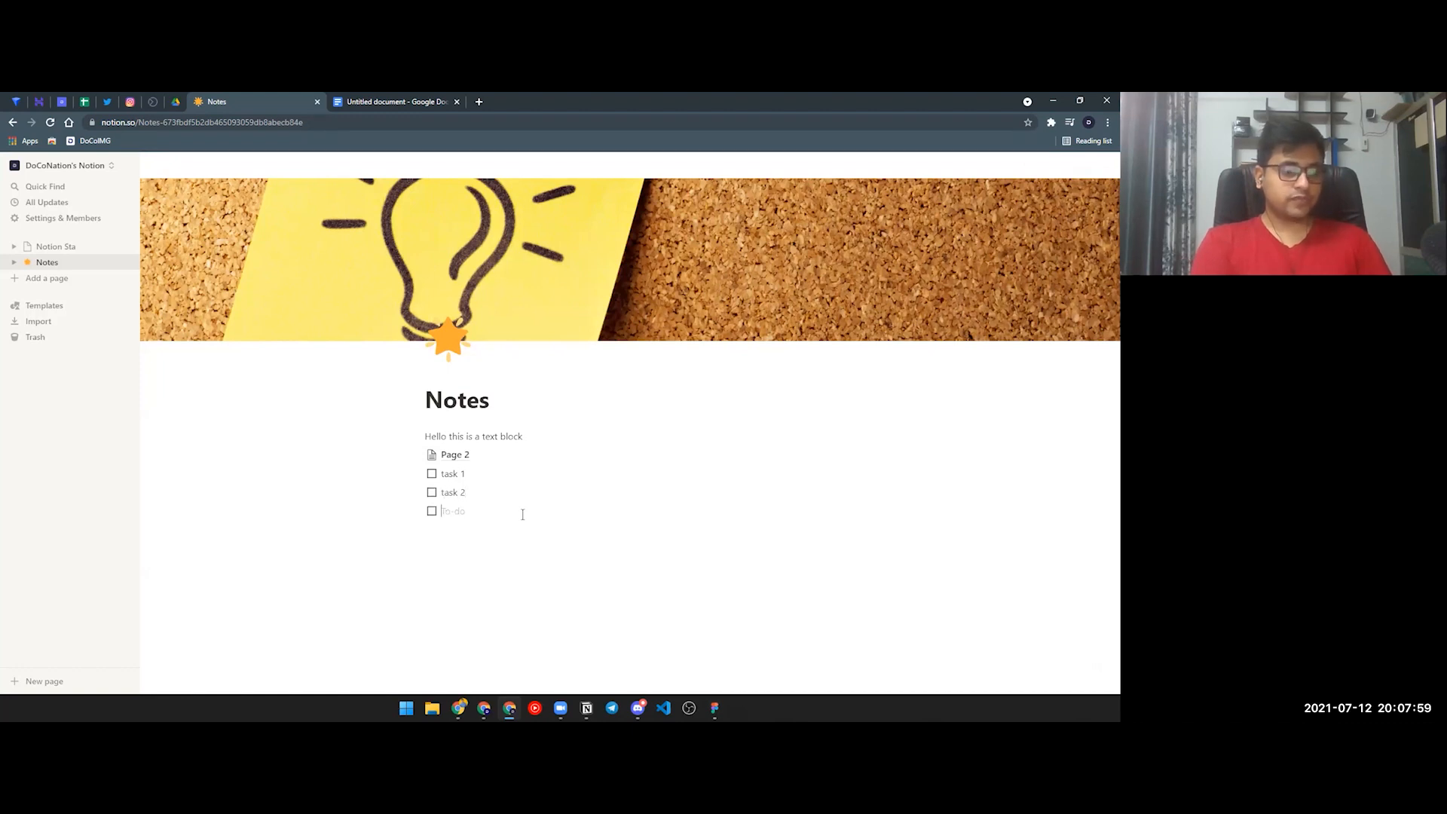
{"action": "type", "text": "tak"}
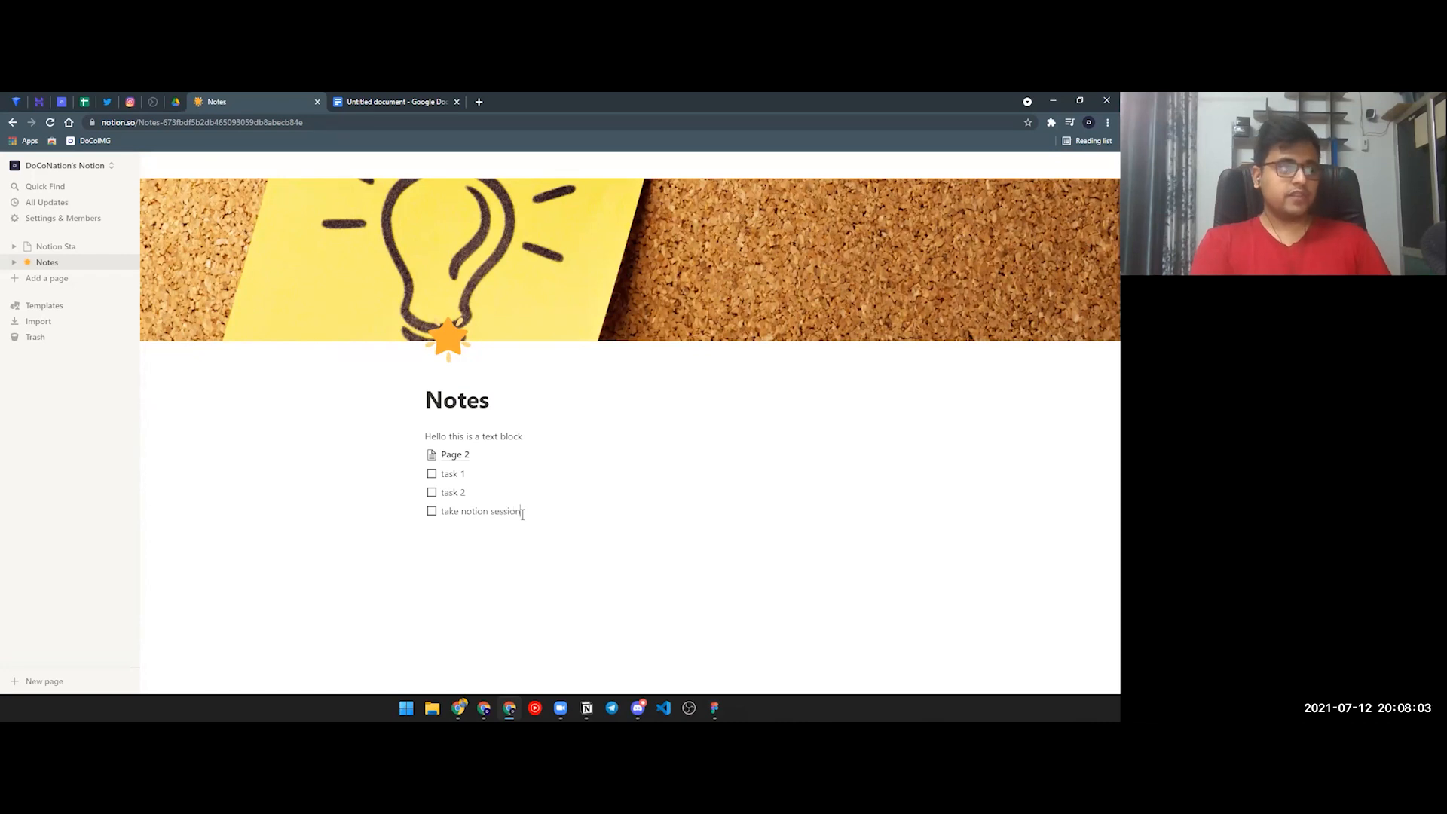
{"action": "type", "text": "e notion session"}
{"action": "key", "text": "Return"}
{"action": "key", "text": "Return"}
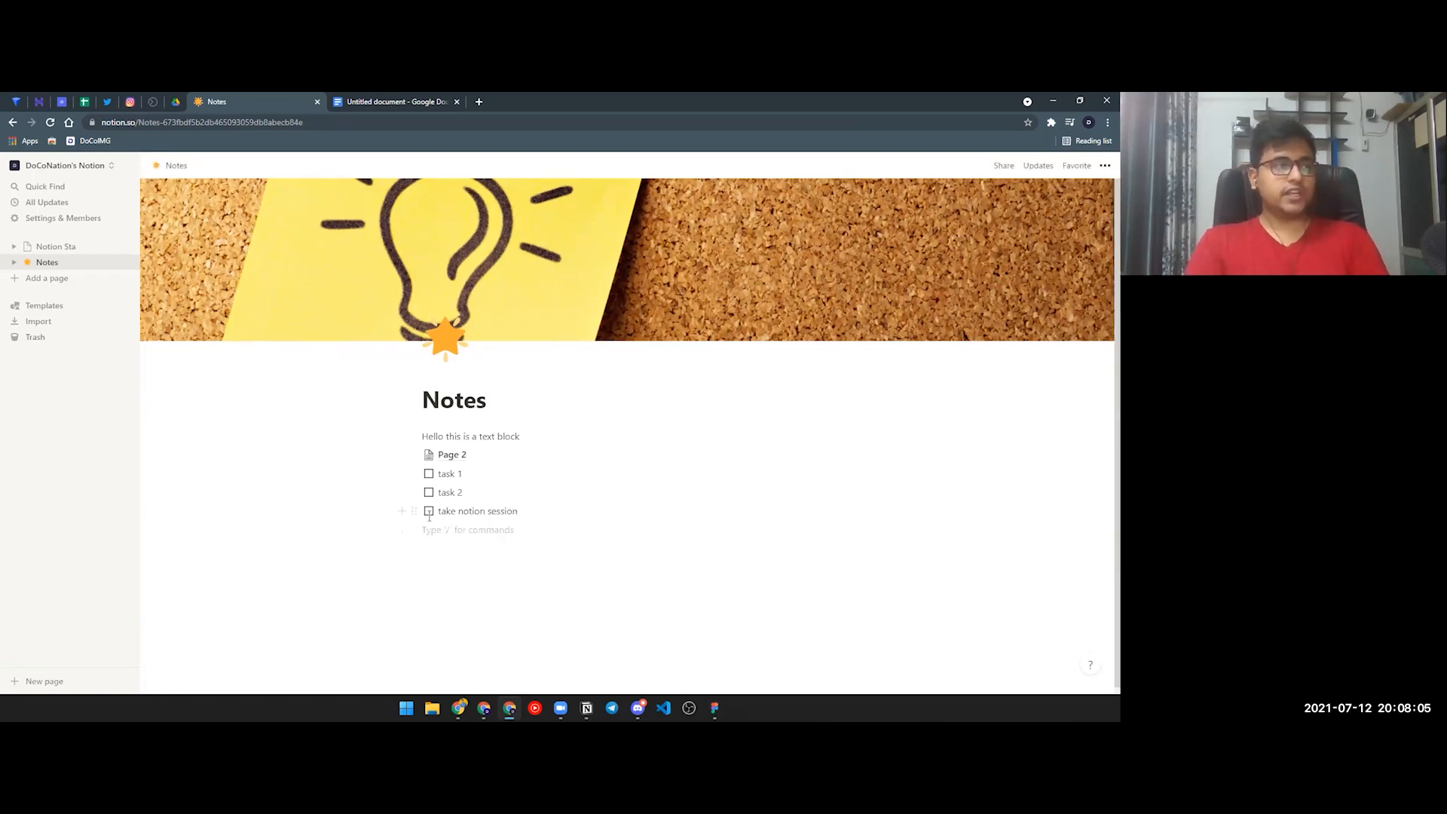
{"action": "left_click", "coordinate": [429, 512]}
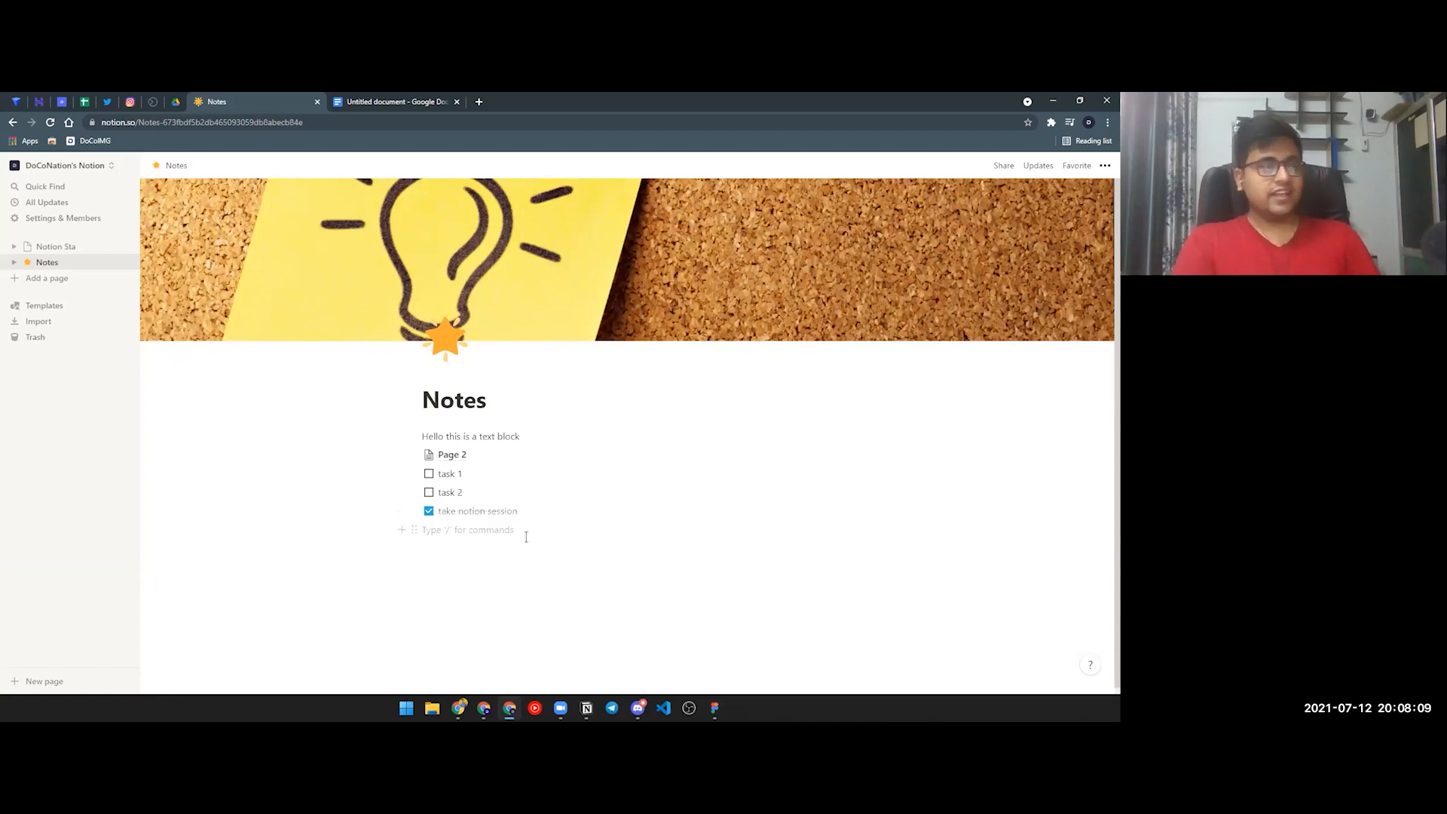
Step: Insert a Heading 1 block reading "h1" below the to-do list
{"action": "type", "text": "/"}
{"action": "key", "text": "Down"}
{"action": "key", "text": "Down"}
{"action": "key", "text": "Down"}
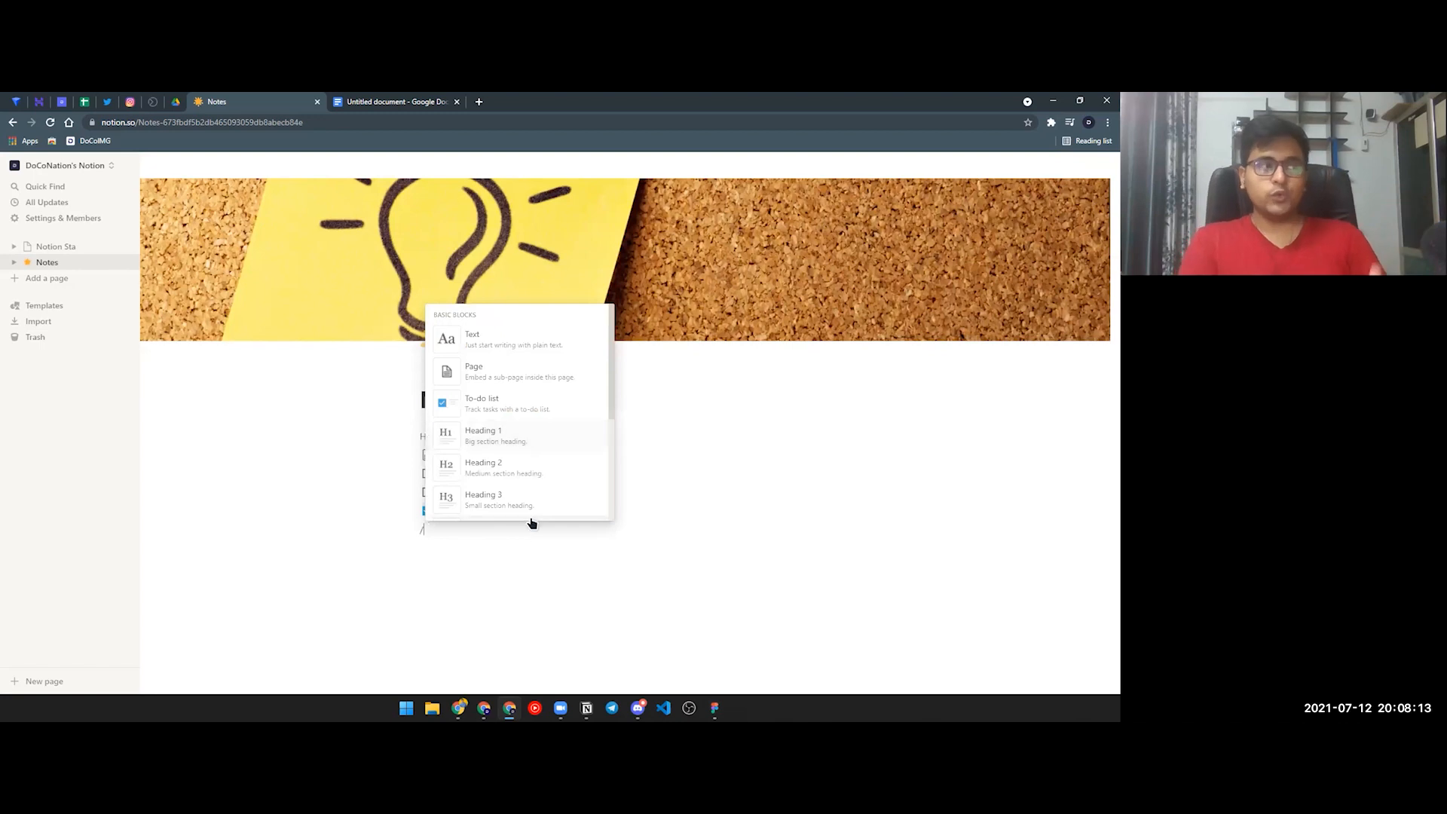
{"action": "scroll", "coordinate": [520, 497], "scroll_direction": "down", "scroll_amount": 2}
{"action": "left_click", "coordinate": [509, 381]}
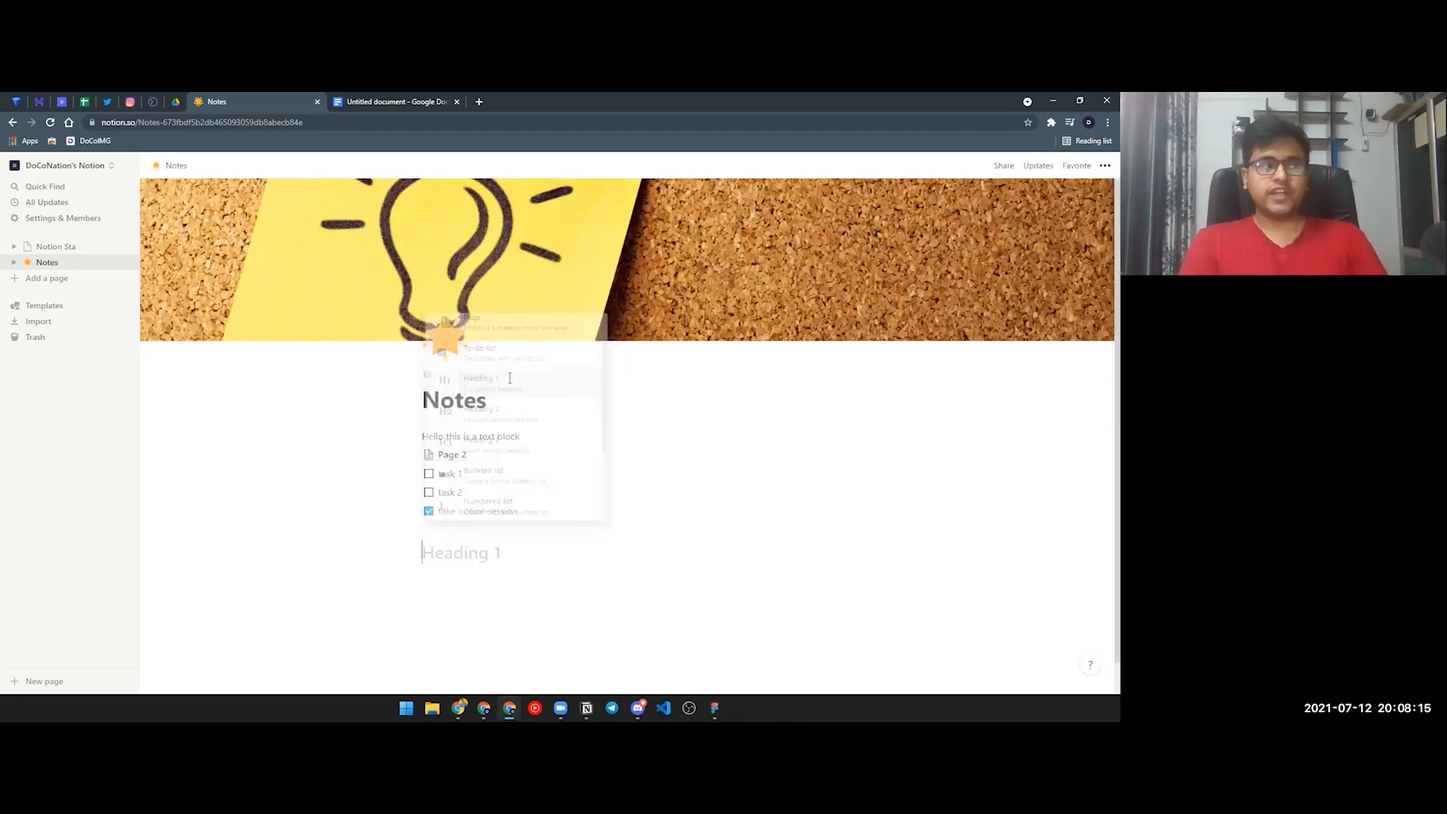
{"action": "type", "text": "h"}
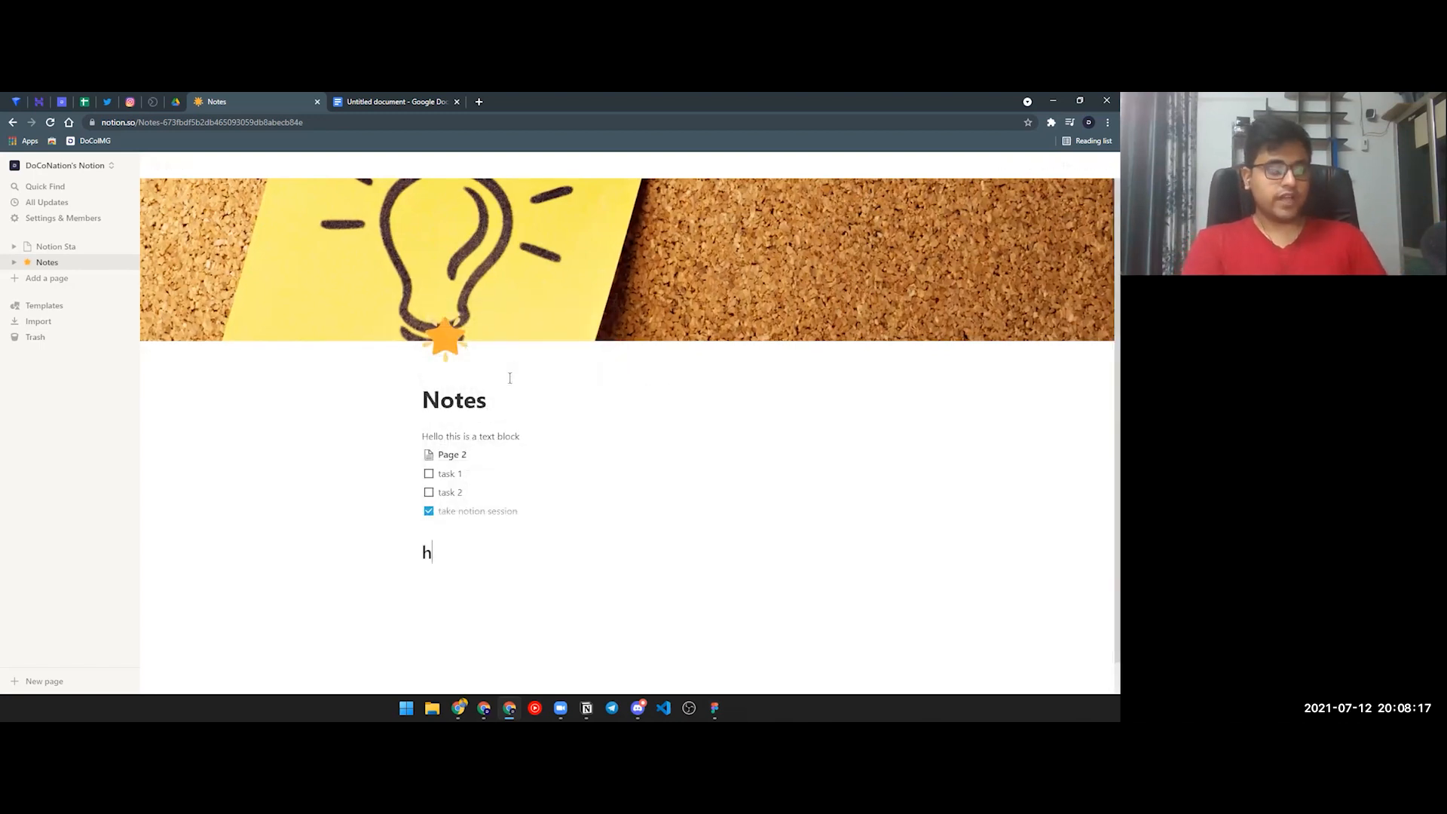
{"action": "type", "text": "e1"}
{"action": "key", "text": "Return"}
Step: Insert a Heading 2 block reading "h2" below the h1 heading
{"action": "type", "text": "/h2"}
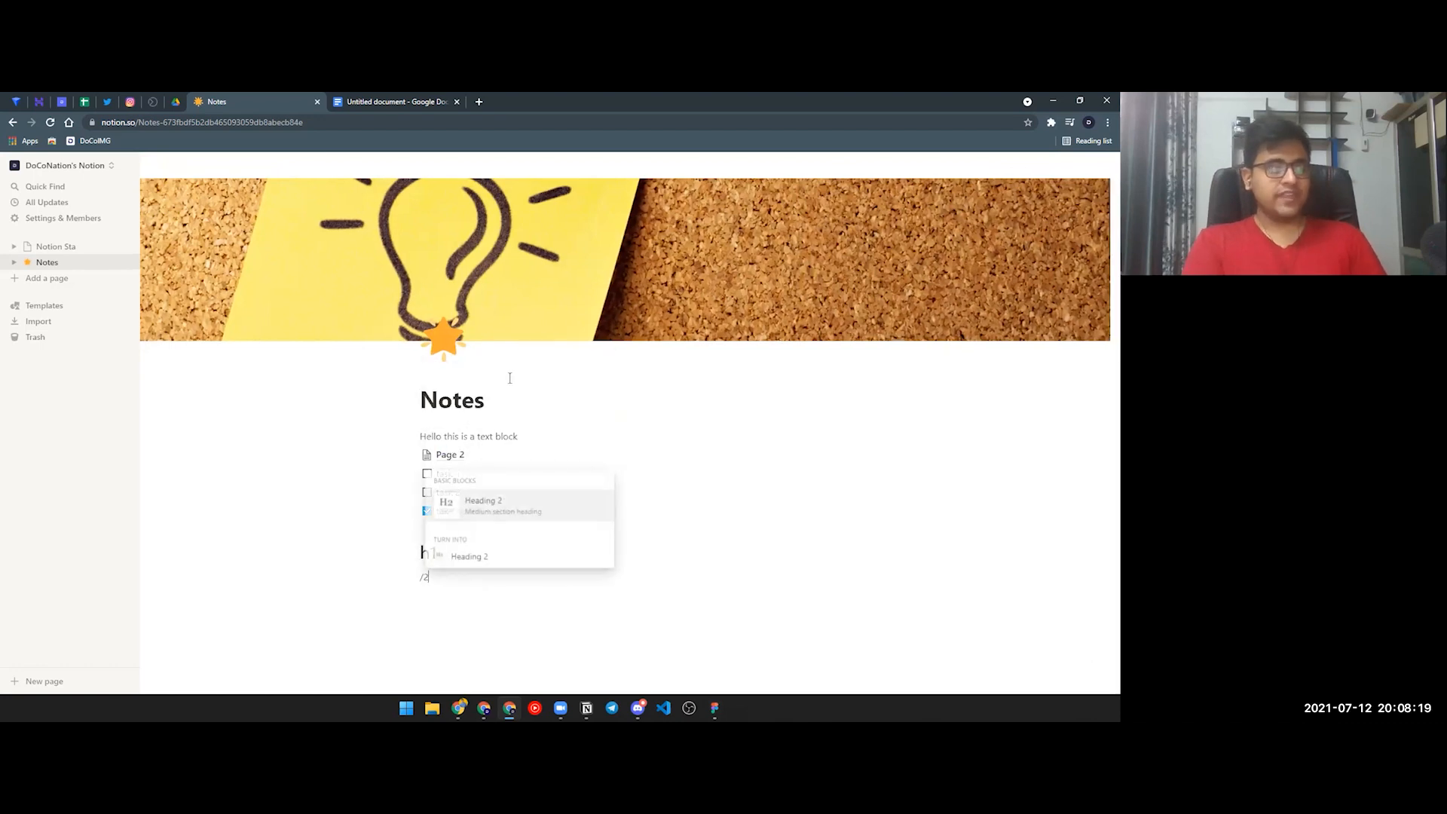
{"action": "key", "text": "Return"}
{"action": "type", "text": "h2"}
{"action": "key", "text": "Return"}
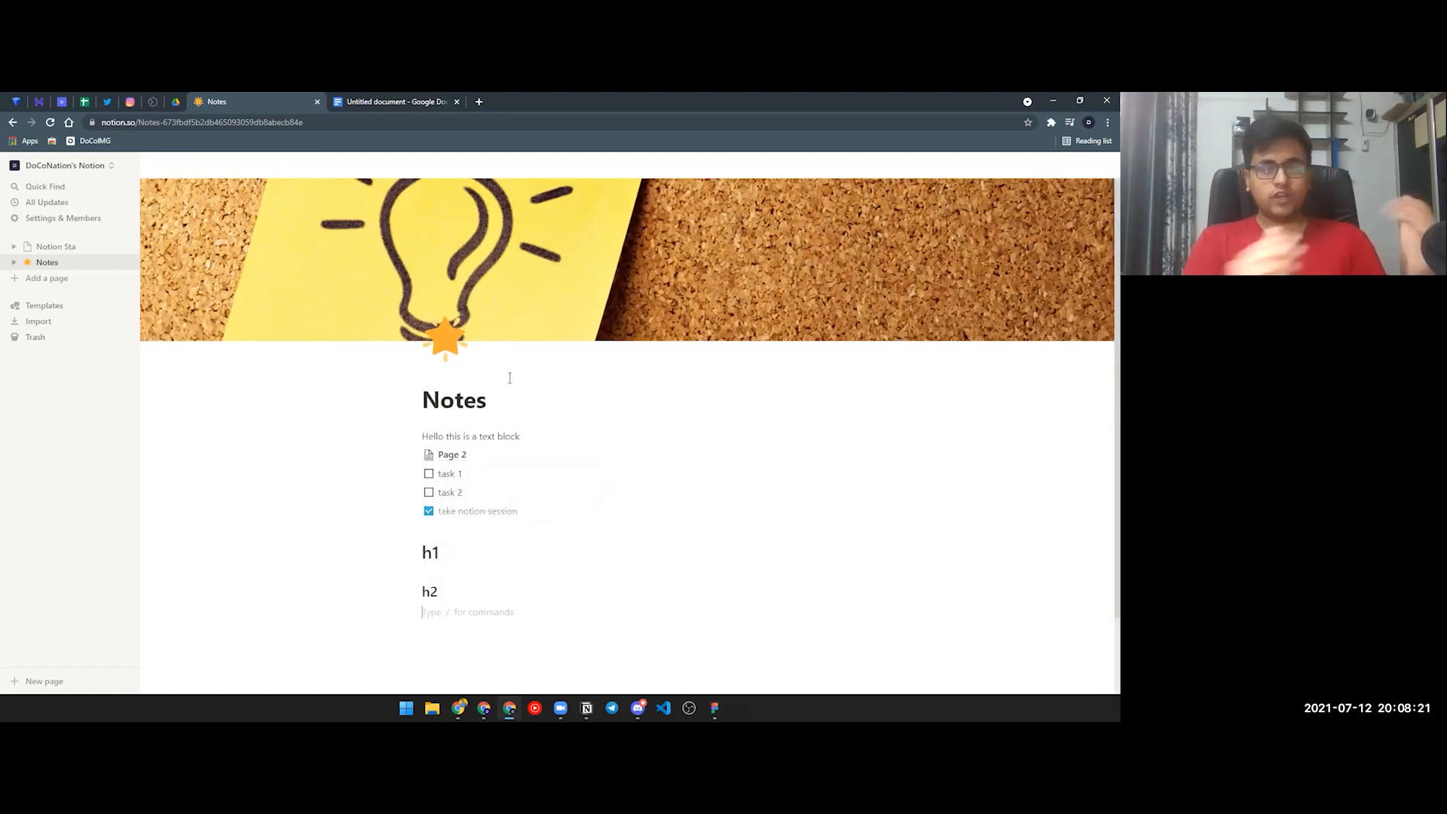
Step: Insert a toggle list block titled "This is a toggle" under the h2 heading
{"action": "type", "text": "/"}
{"action": "scroll", "coordinate": [528, 453], "scroll_direction": "down", "scroll_amount": 3}
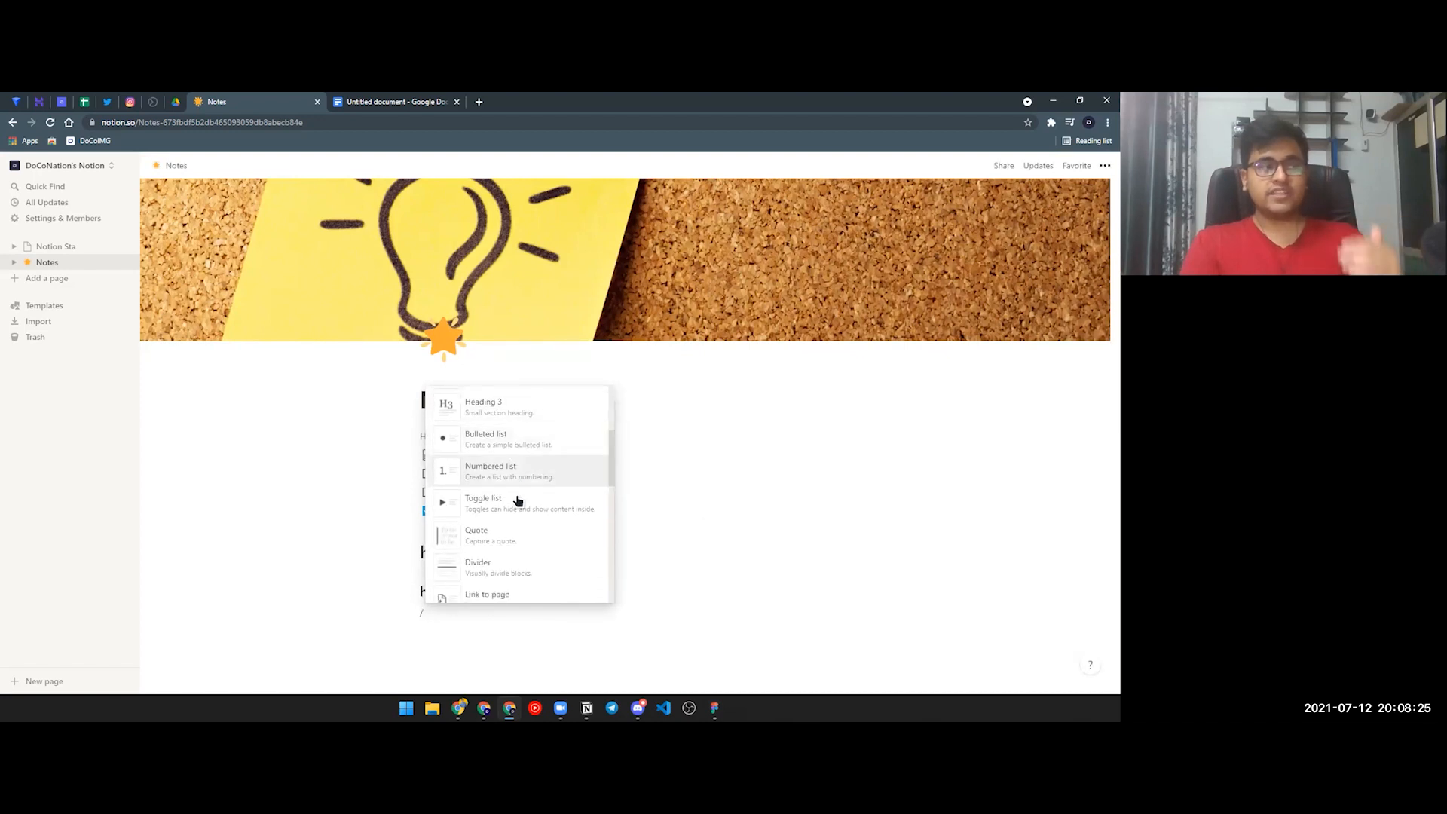
{"action": "left_click", "coordinate": [516, 503]}
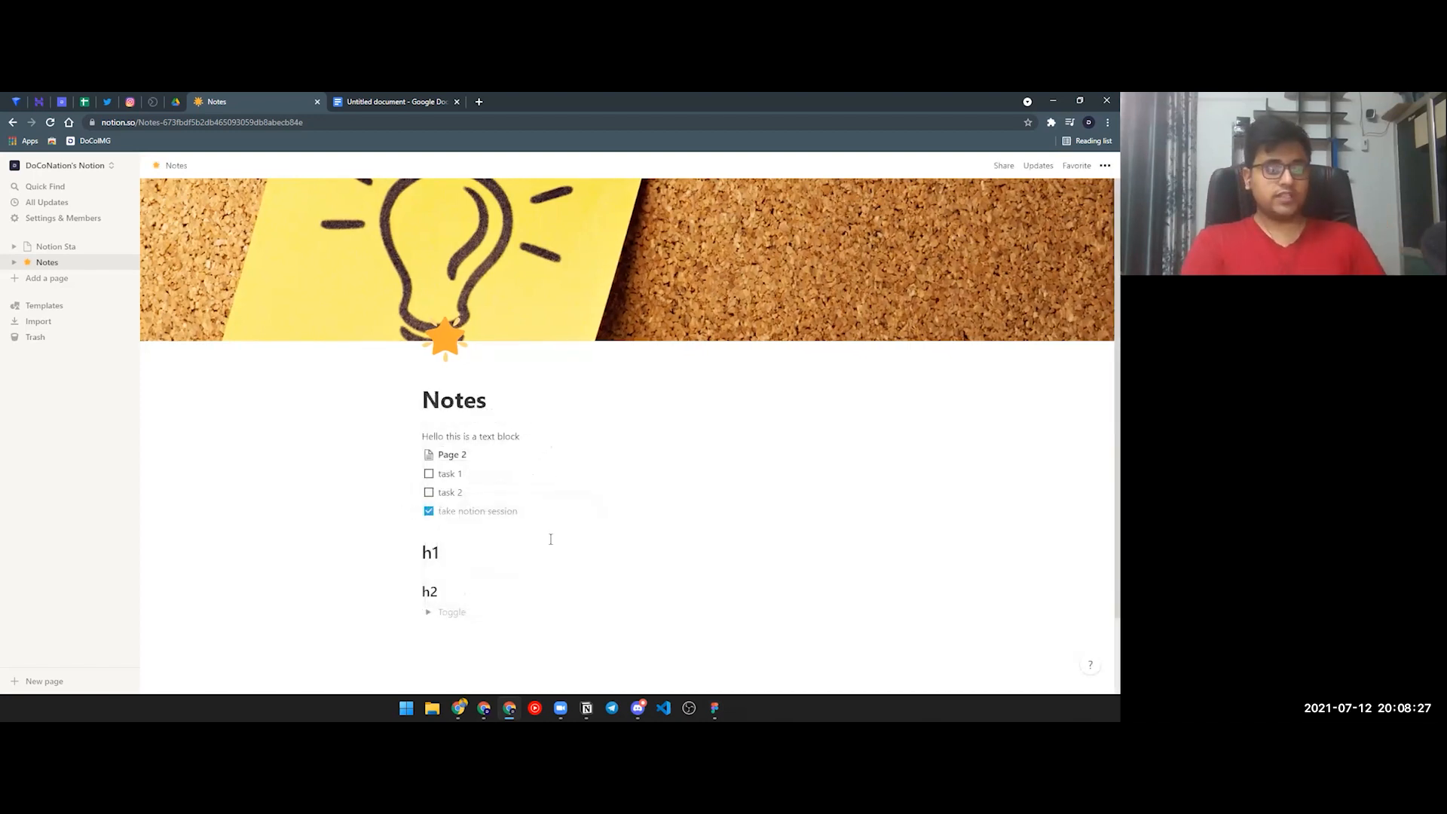
{"action": "type", "text": "This is a toggle"}
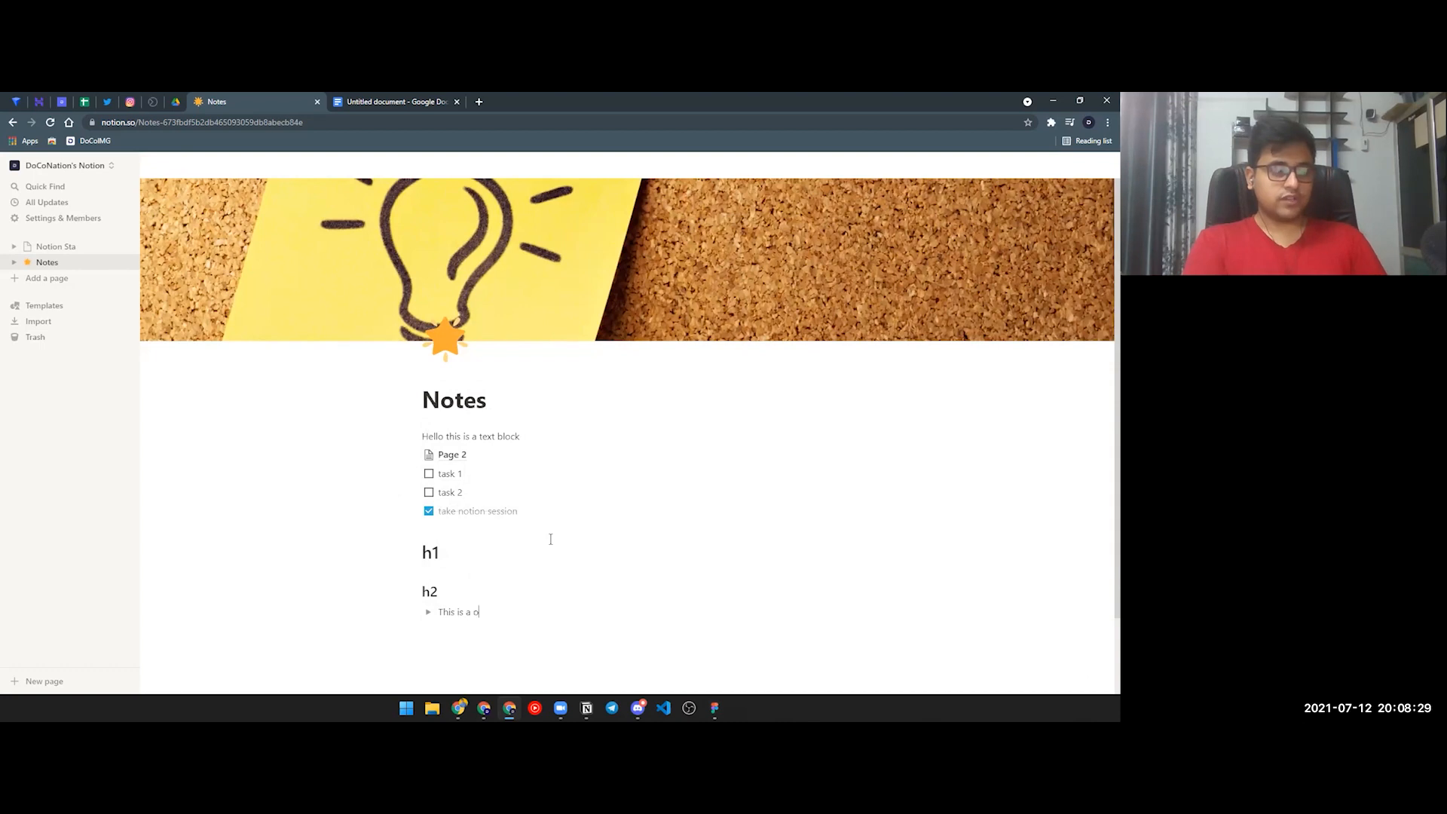
Step: Expand the toggle, enter the sample lines "-bvrb", "b" and "b" inside it, and collapse it again
{"action": "left_click", "coordinate": [428, 613]}
{"action": "type", "text": "-bvrb"}
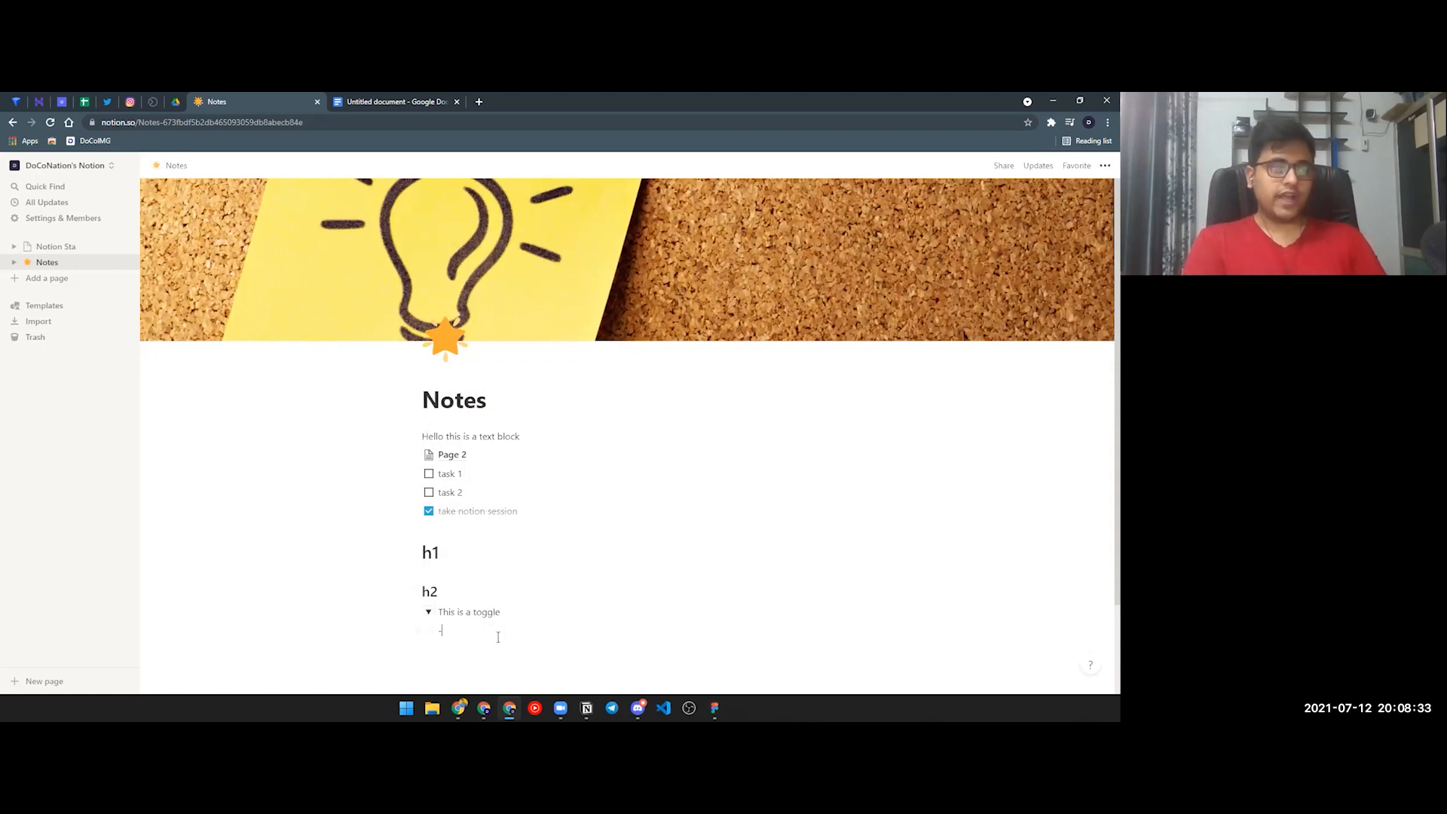
{"action": "key", "text": "Return"}
{"action": "type", "text": "bvr"}
{"action": "key", "text": "Return"}
{"action": "type", "text": "b"}
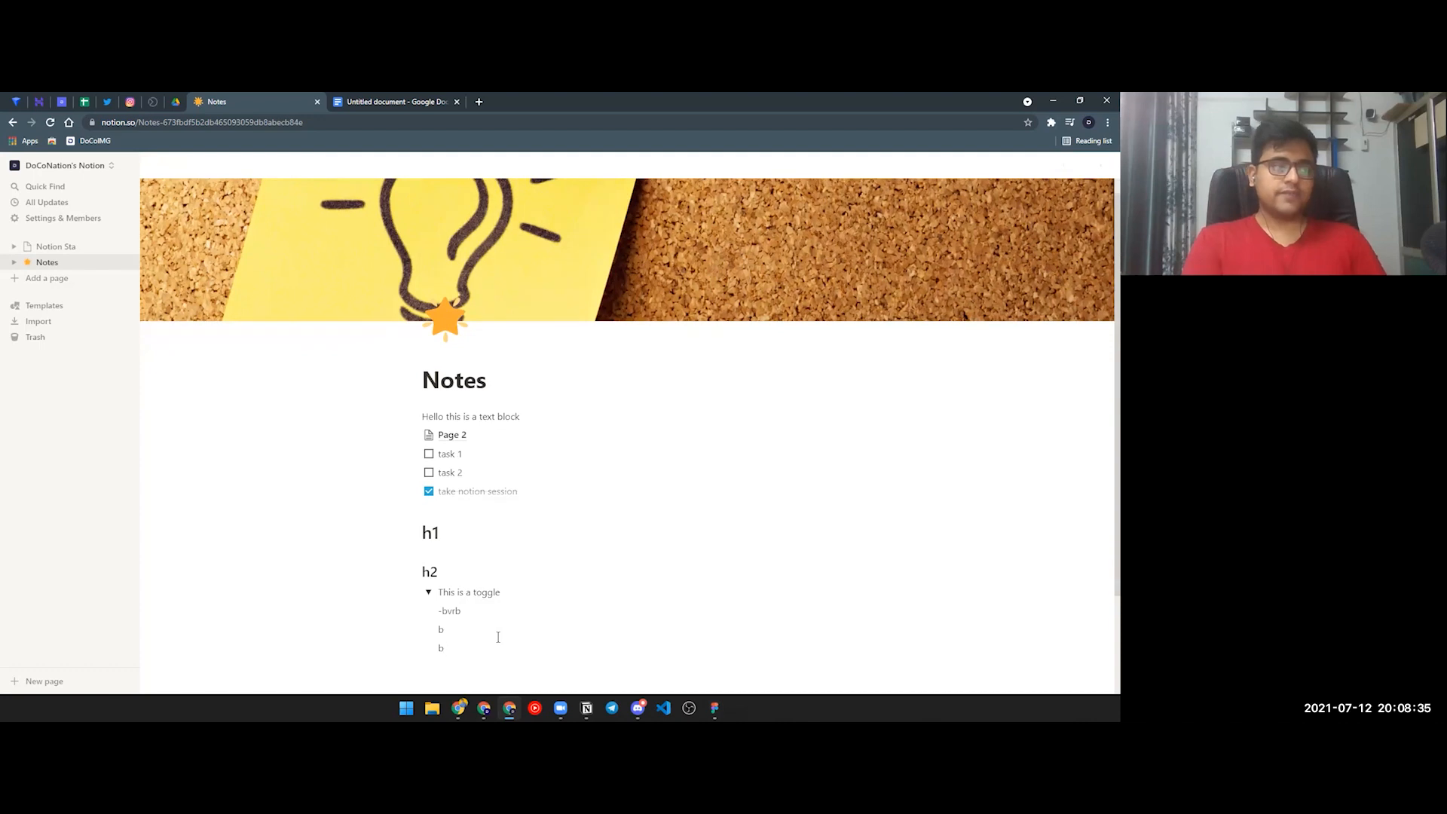
{"action": "left_click", "coordinate": [427, 594]}
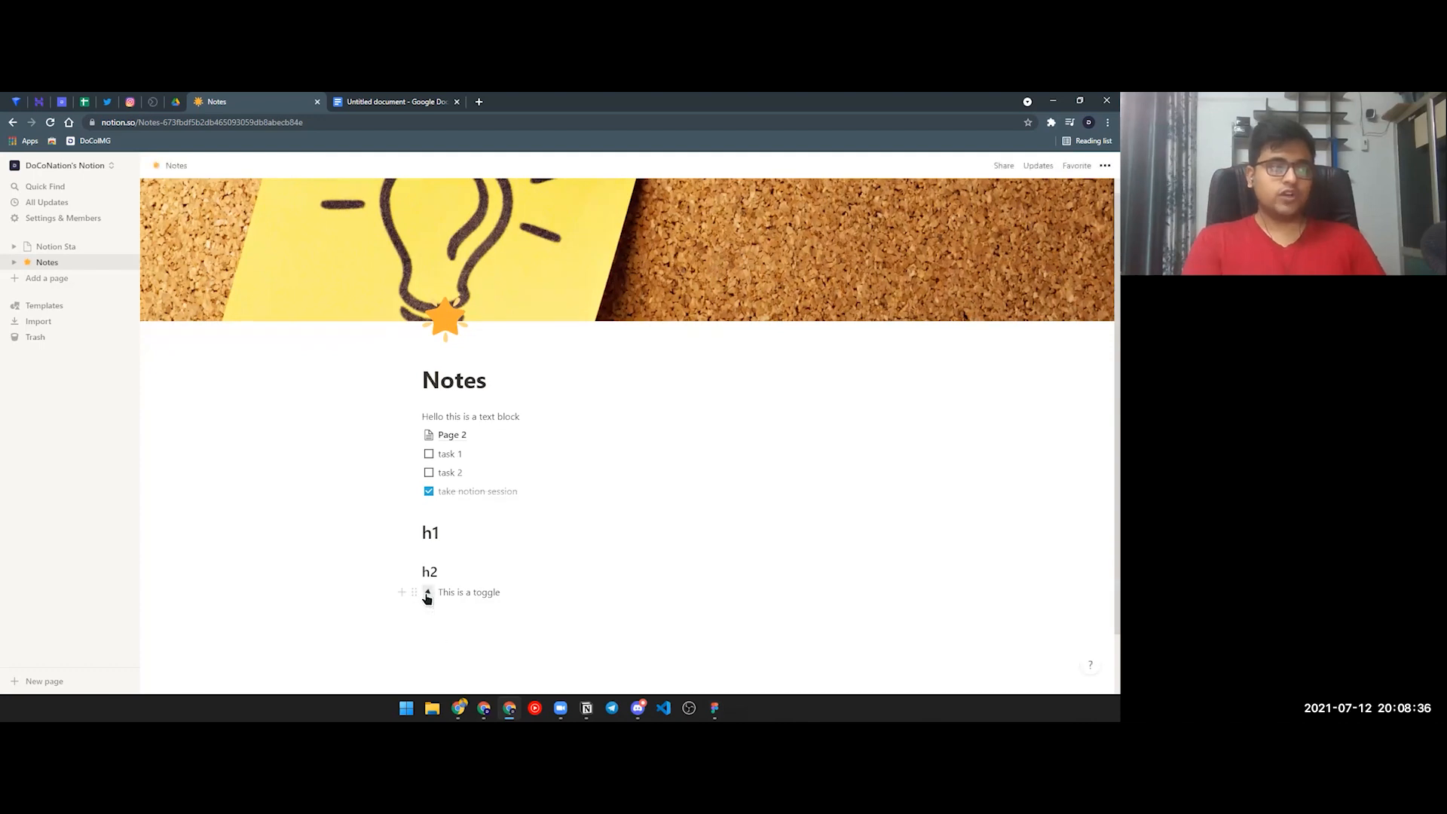
Step: Insert an inline reminder for tomorrow at 9 AM below the toggle and start a new line under it
{"action": "left_click", "coordinate": [541, 628]}
{"action": "type", "text": "/"}
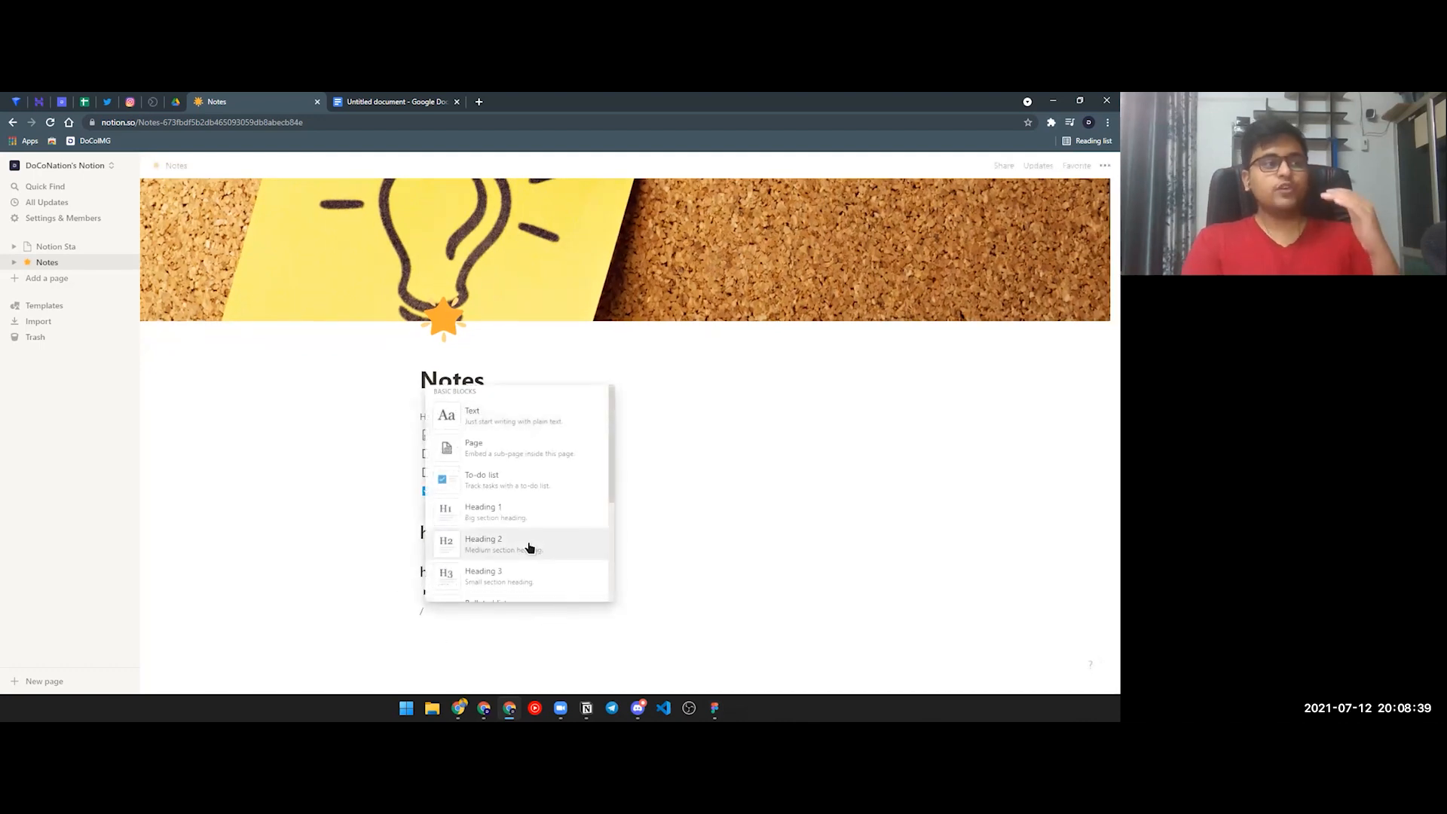
{"action": "scroll", "coordinate": [531, 544], "scroll_direction": "down", "scroll_amount": 4}
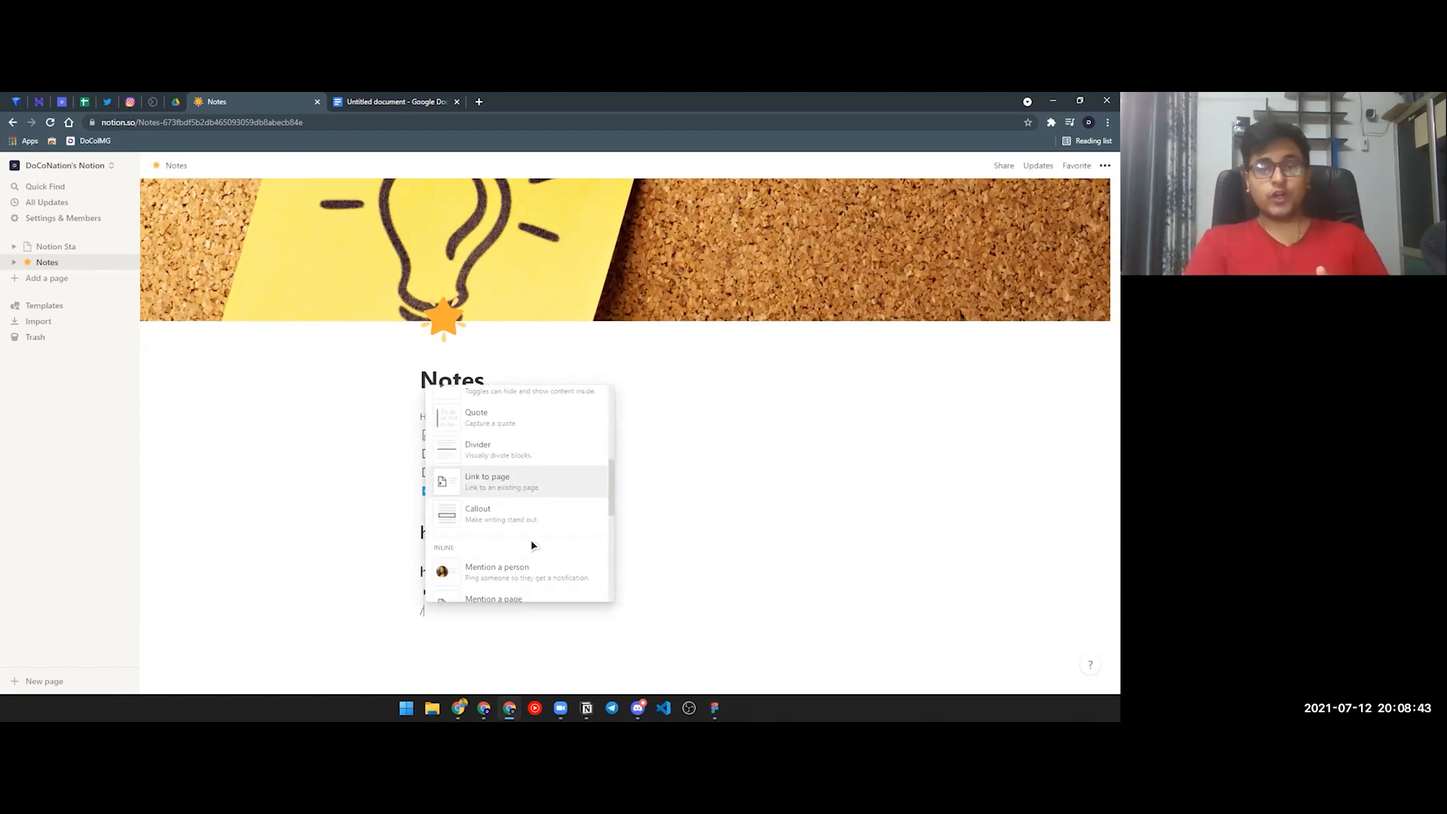
{"action": "scroll", "coordinate": [531, 525], "scroll_direction": "down", "scroll_amount": 3}
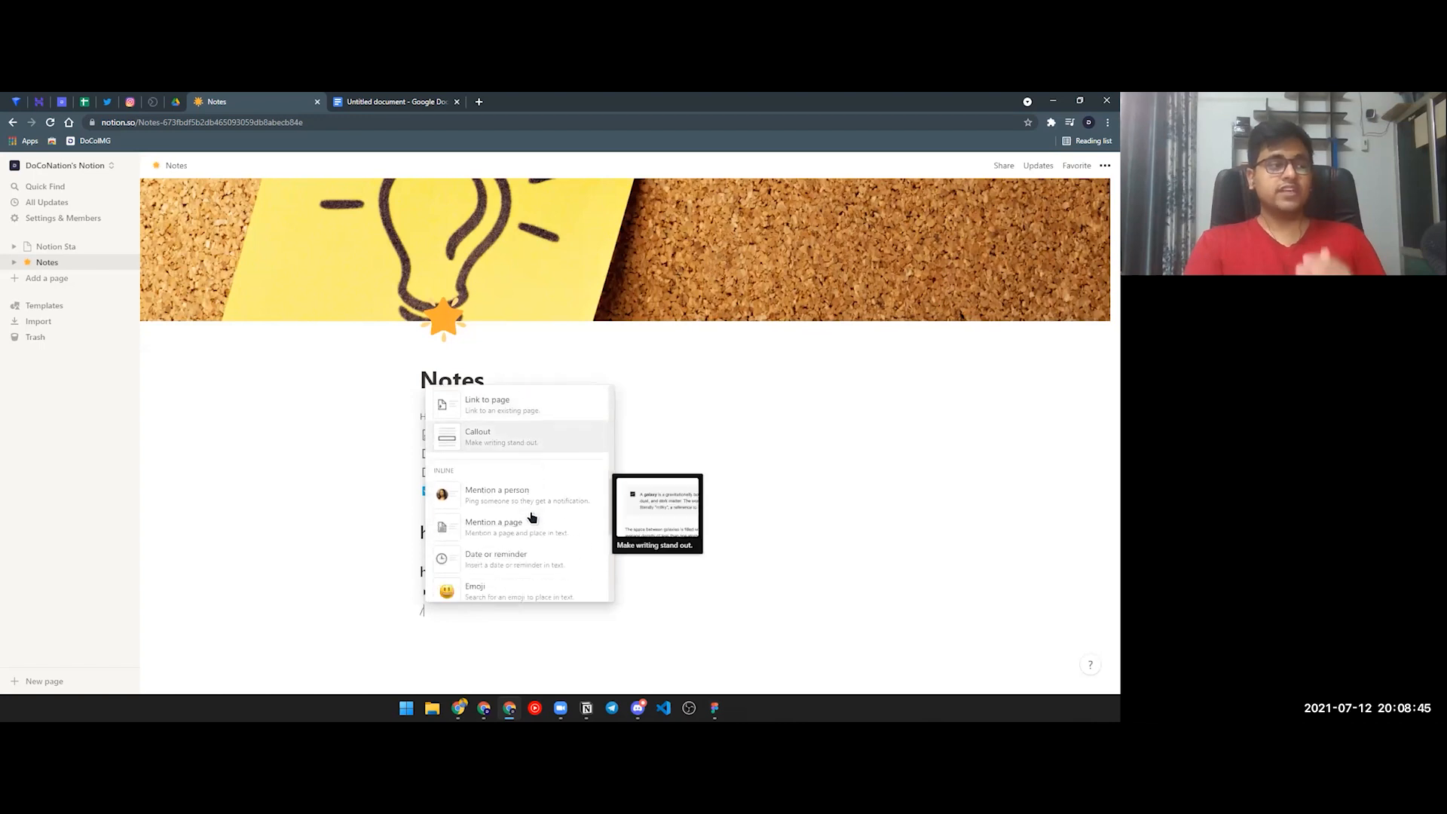
{"action": "scroll", "coordinate": [550, 467], "scroll_direction": "down", "scroll_amount": 1}
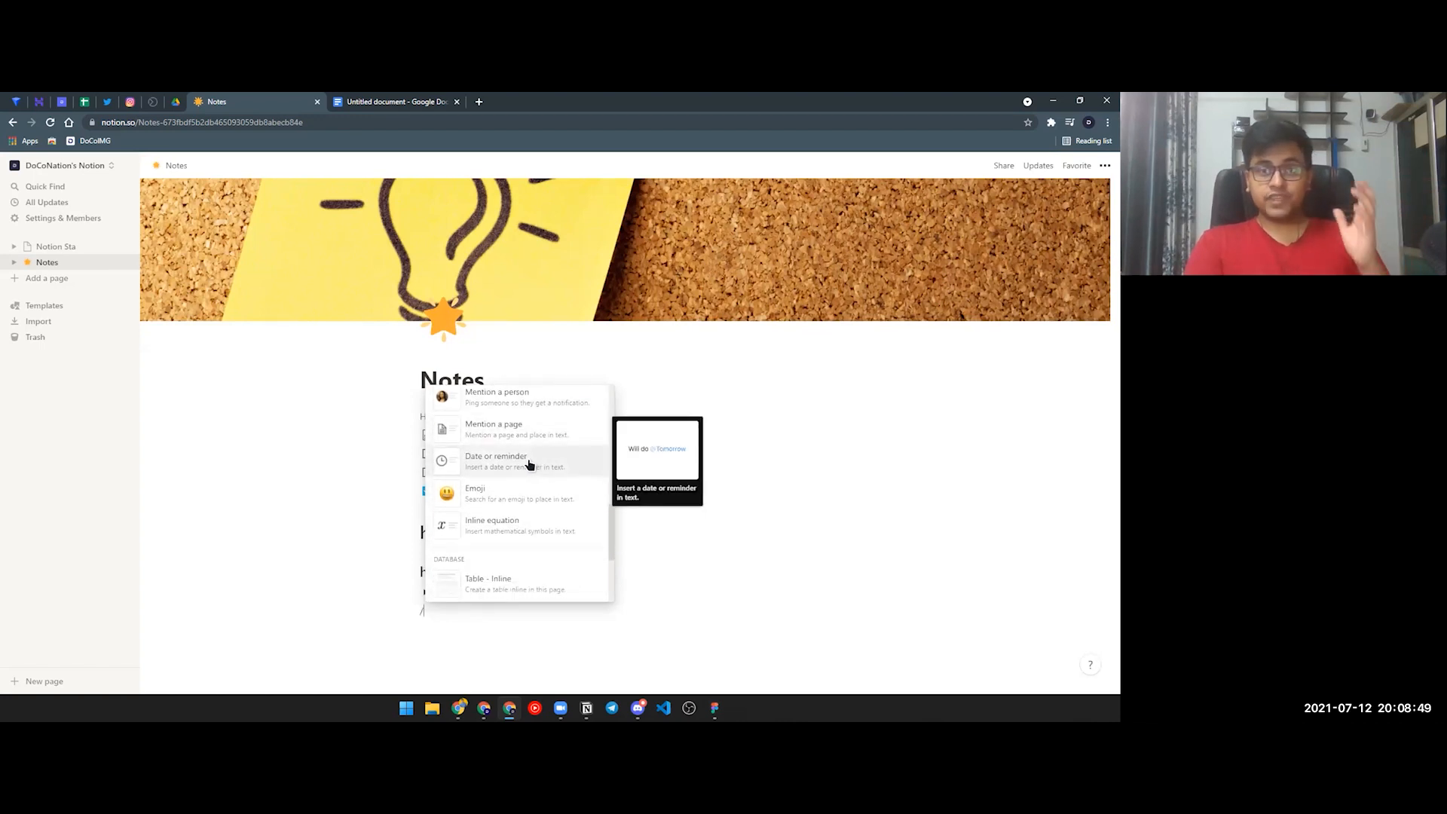
{"action": "left_click", "coordinate": [530, 465]}
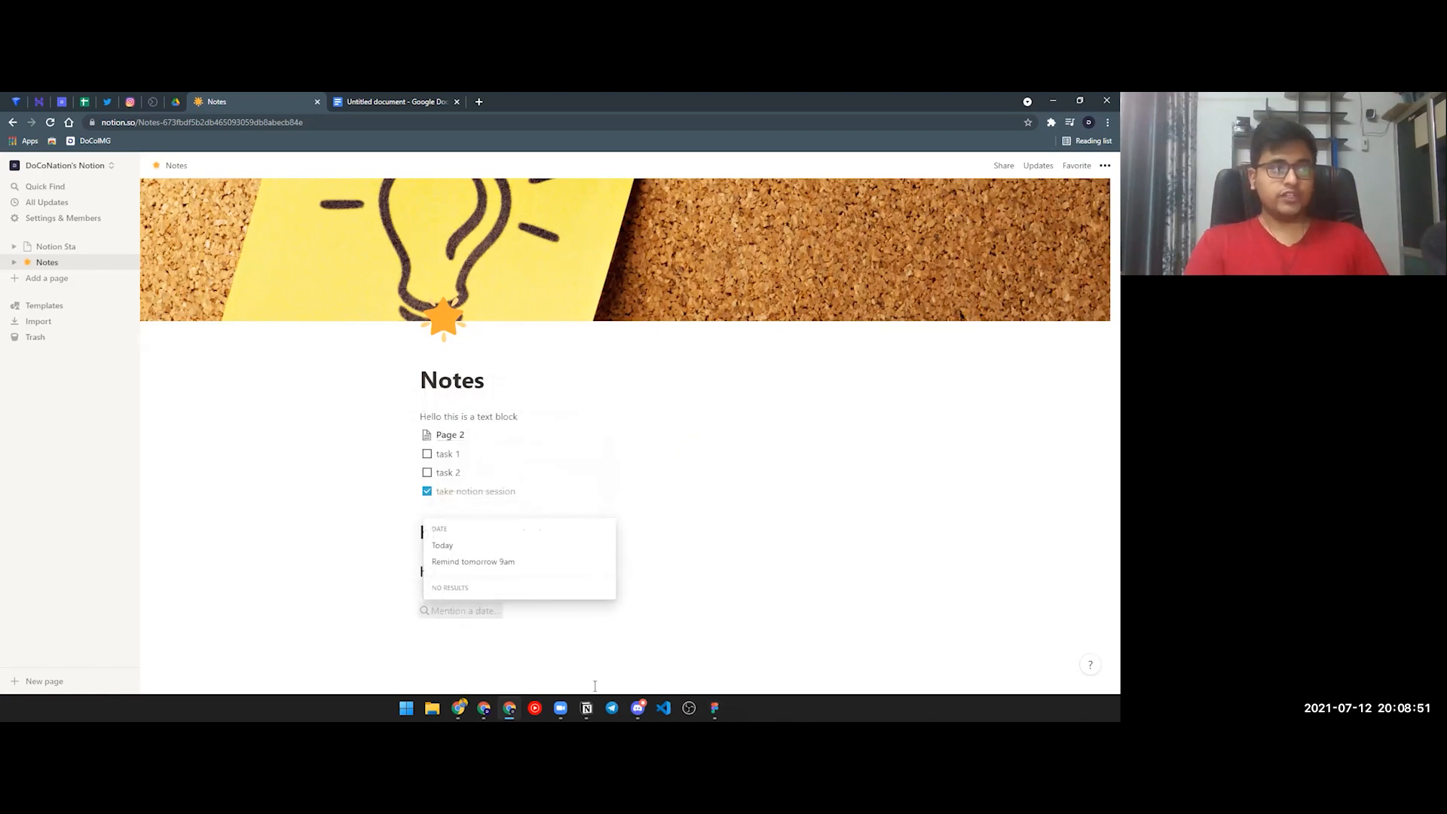
{"action": "left_click", "coordinate": [490, 564]}
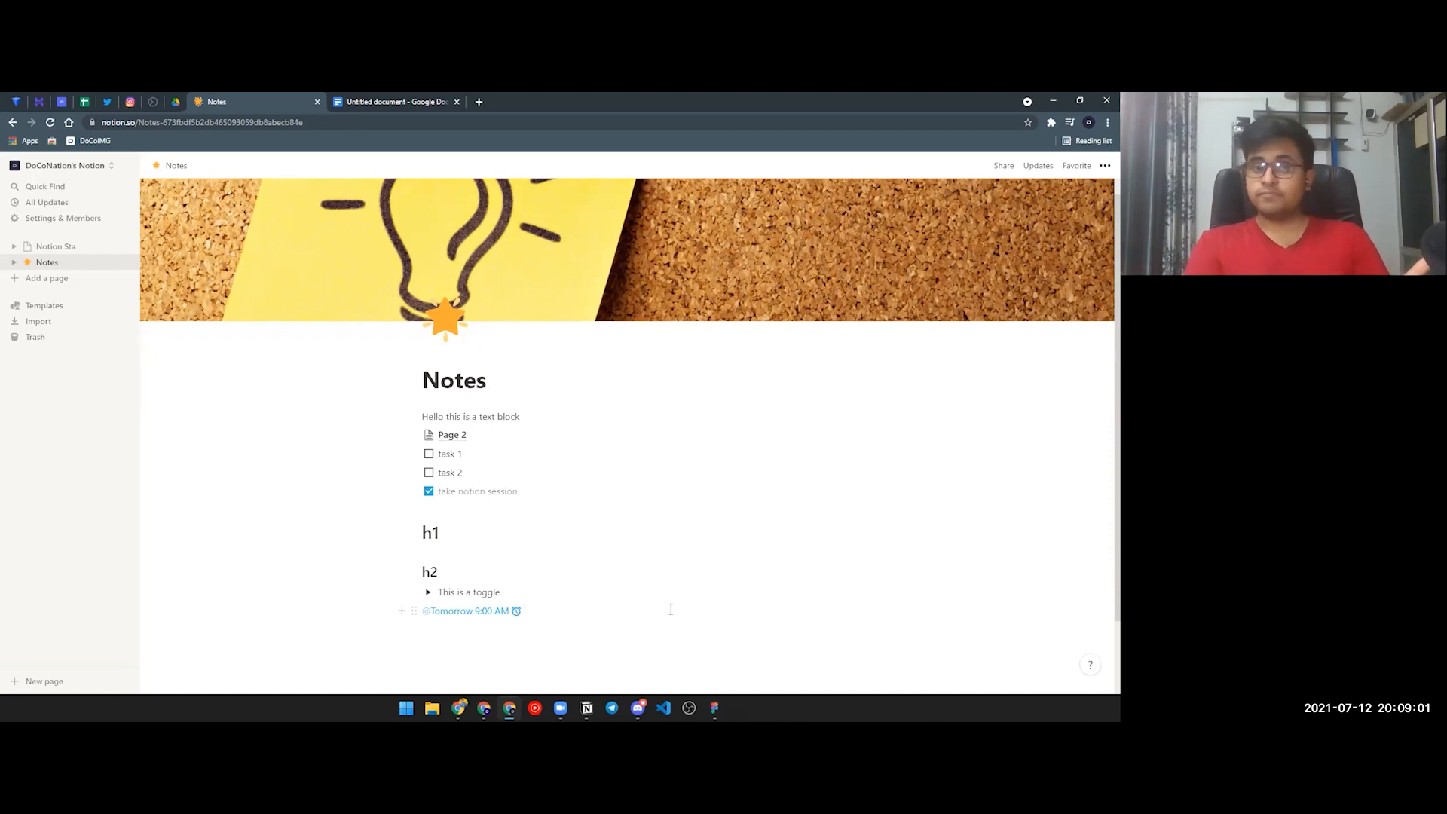
{"action": "key", "text": "Return"}
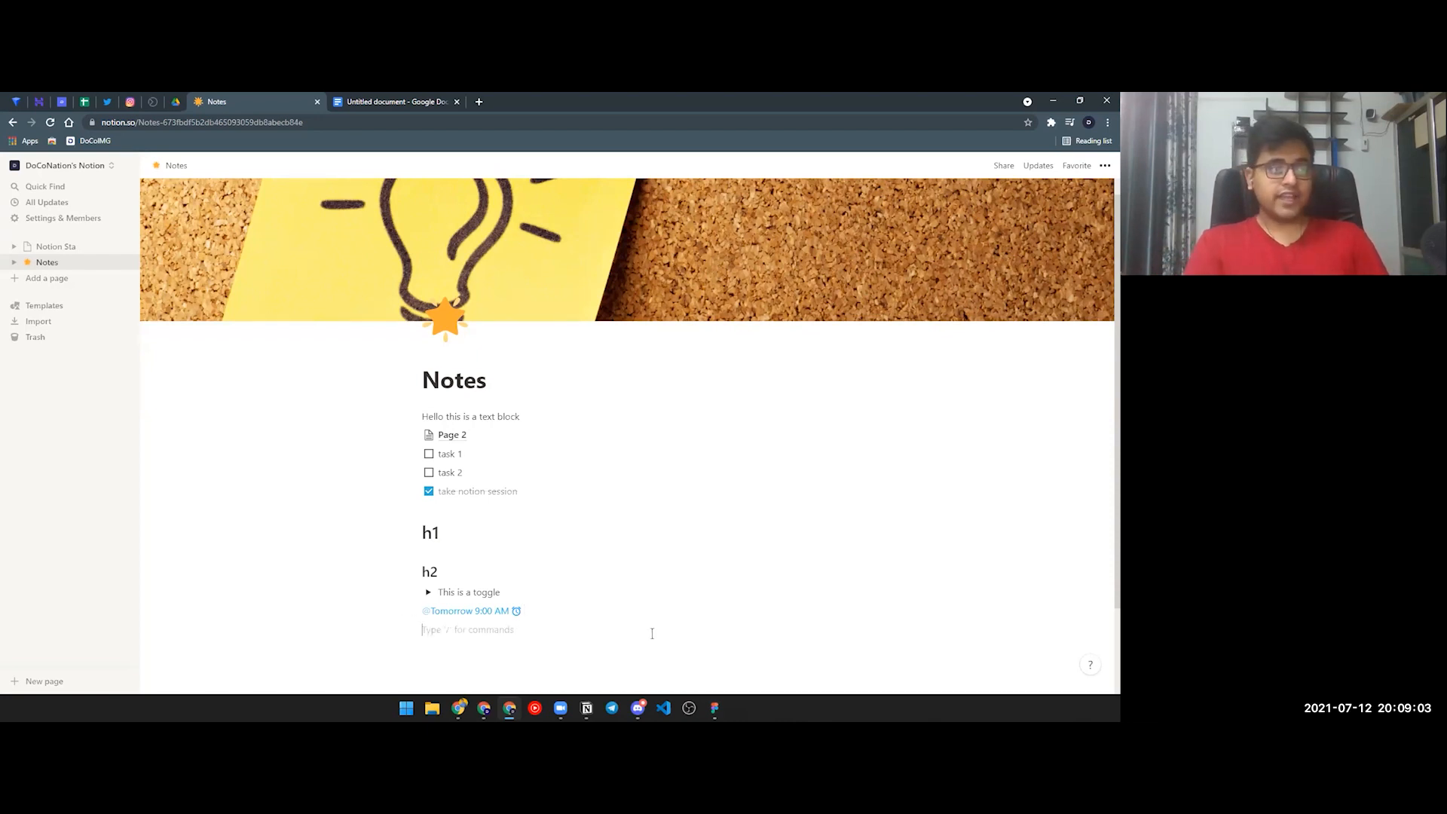
Step: Examine the person, page and date mention options and the insertable inline, database, media and embed blocks on the Notes page
{"action": "type", "text": "/"}
{"action": "scroll", "coordinate": [575, 536], "scroll_direction": "down", "scroll_amount": 3}
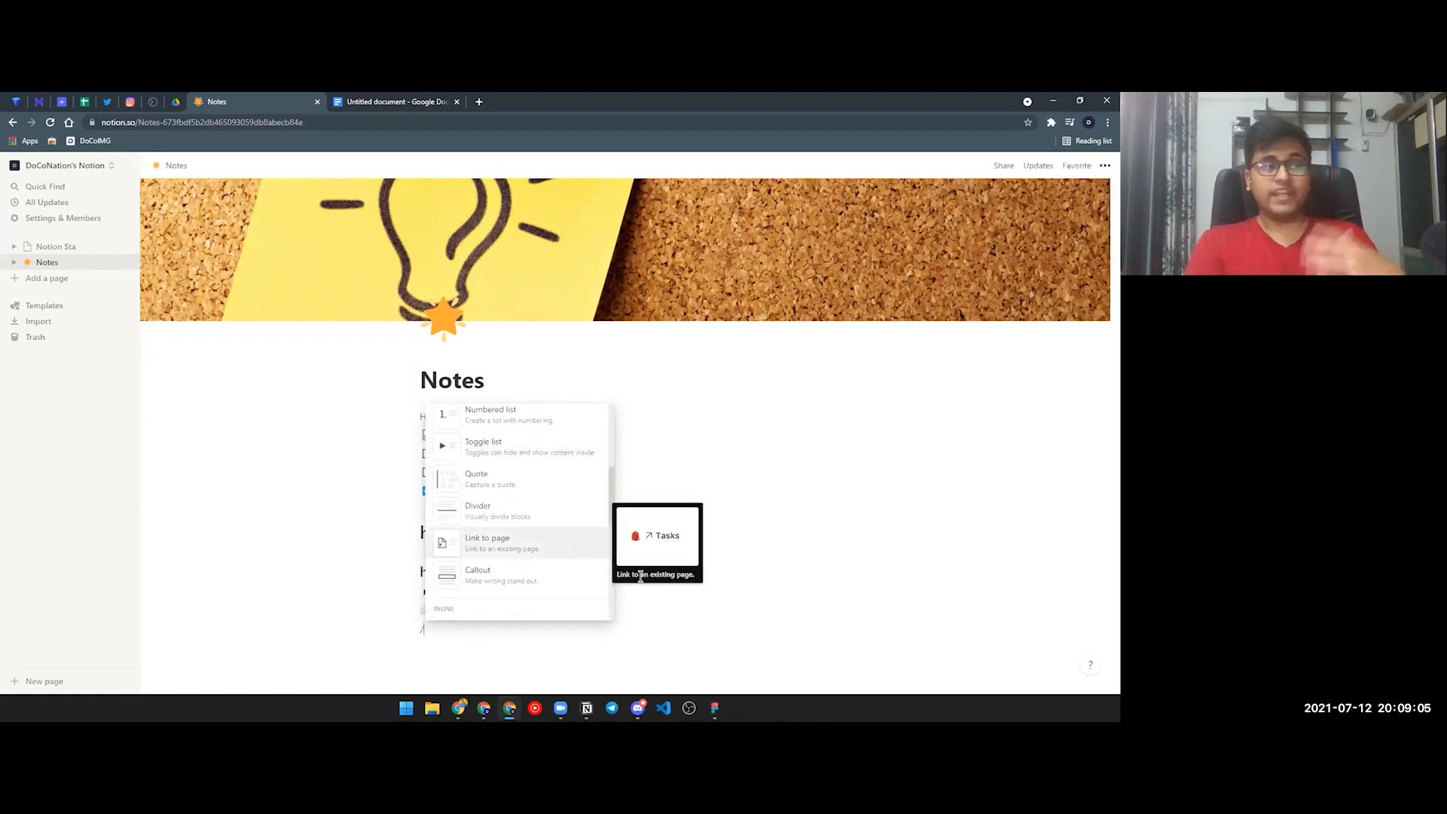
{"action": "left_click", "coordinate": [718, 675]}
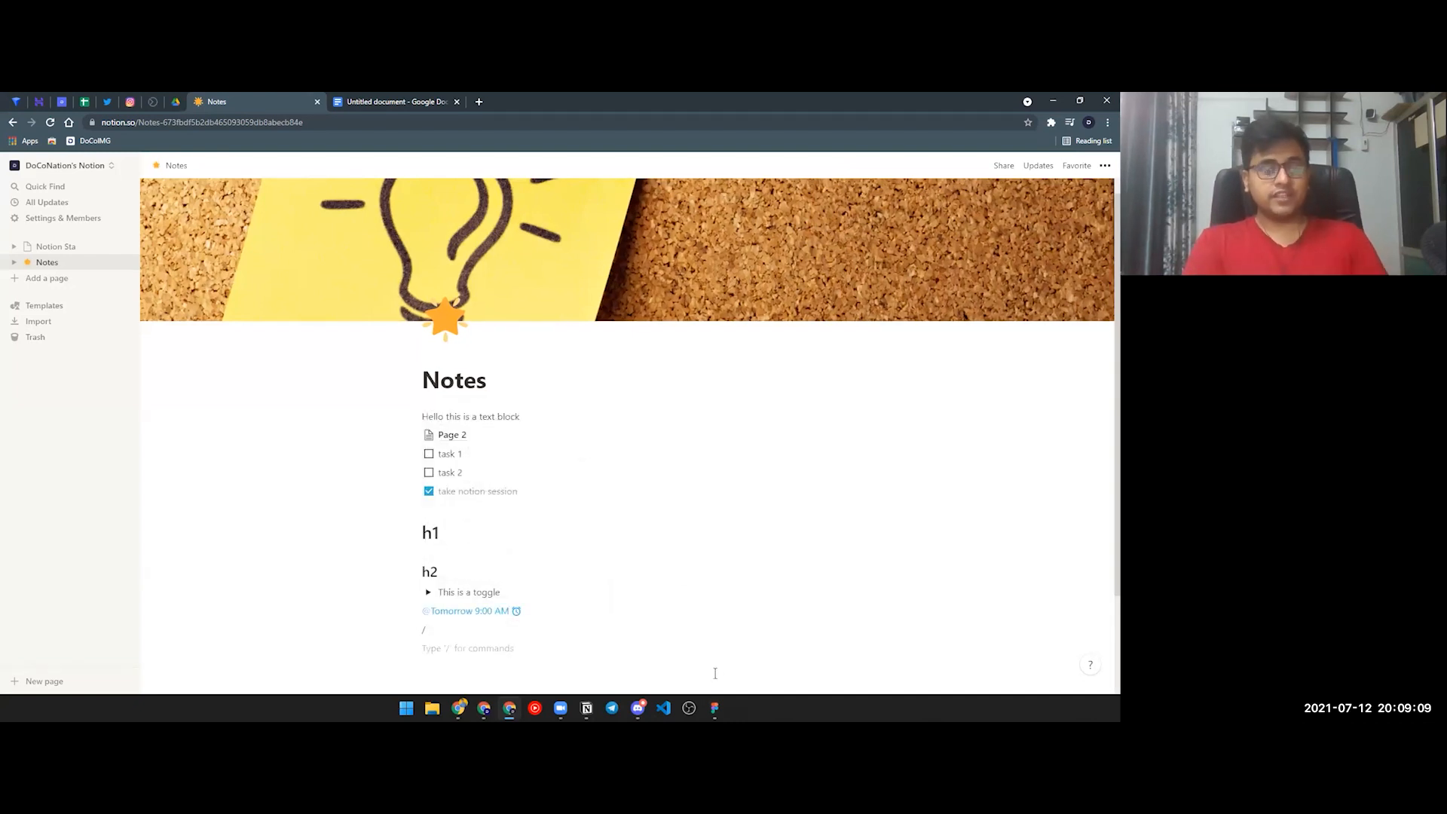
{"action": "type", "text": "@"}
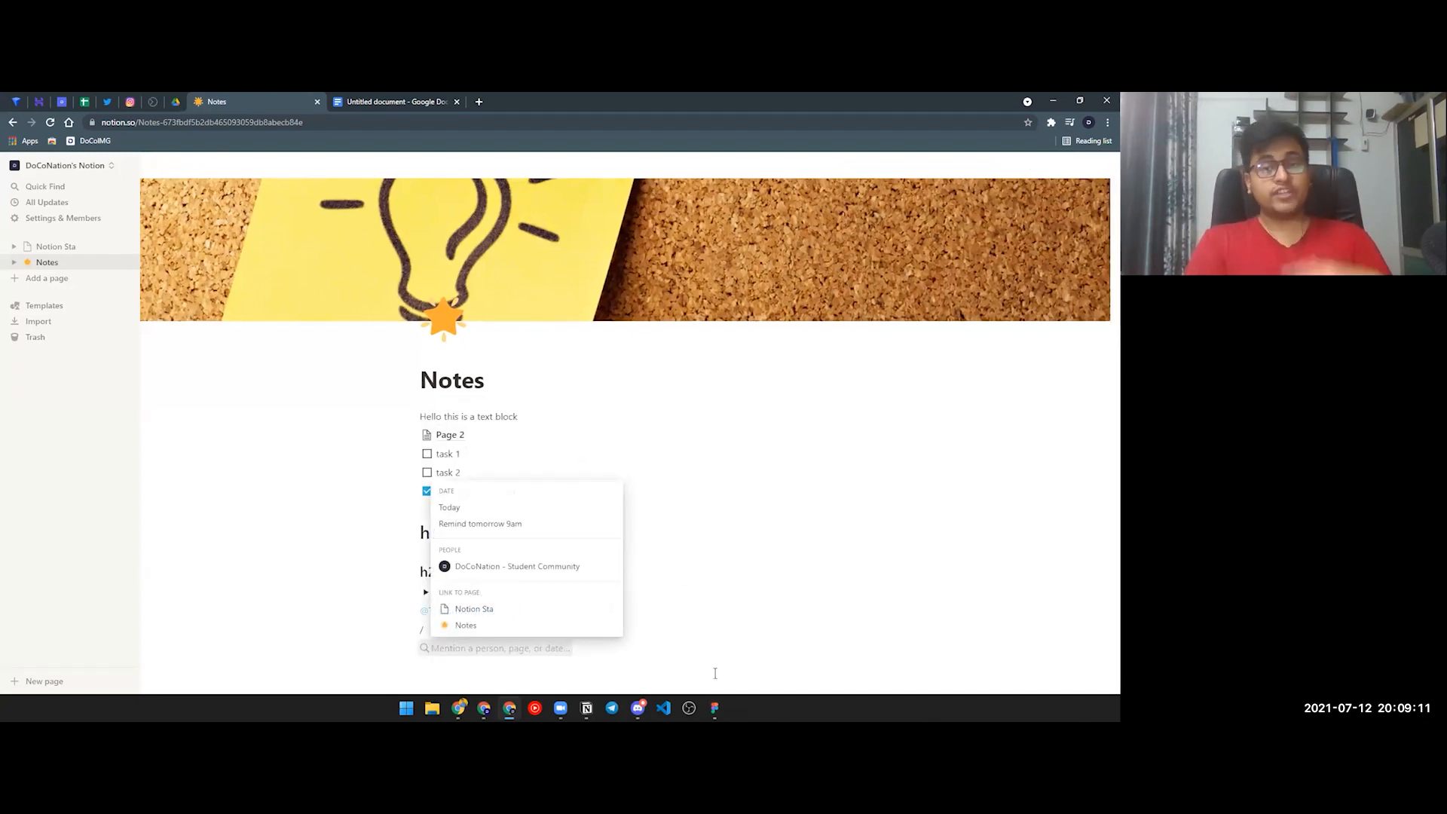
{"action": "type", "text": "/"}
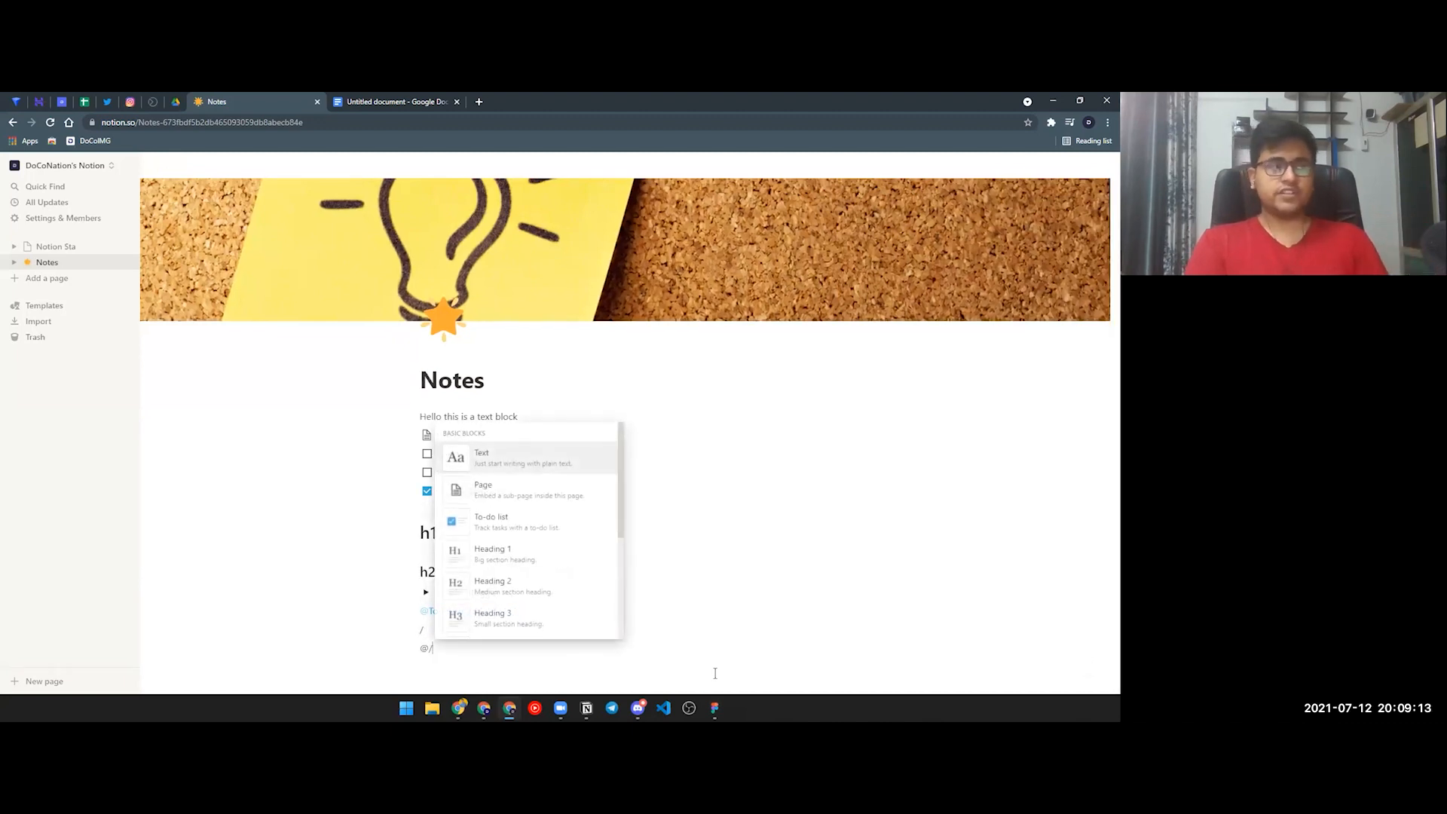
{"action": "scroll", "coordinate": [528, 512], "scroll_direction": "down", "scroll_amount": 7}
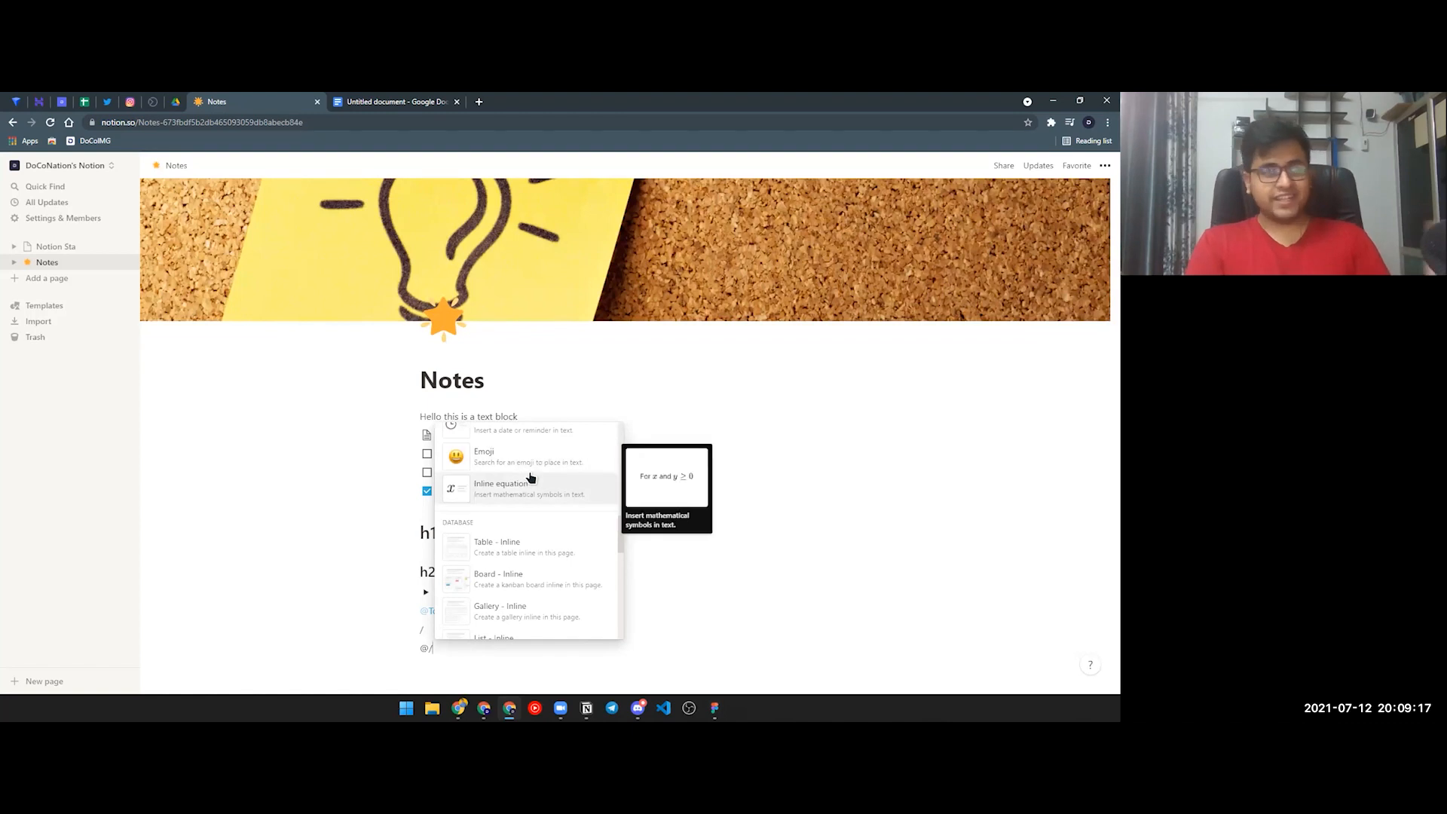
{"action": "scroll", "coordinate": [535, 490], "scroll_direction": "down", "scroll_amount": 5}
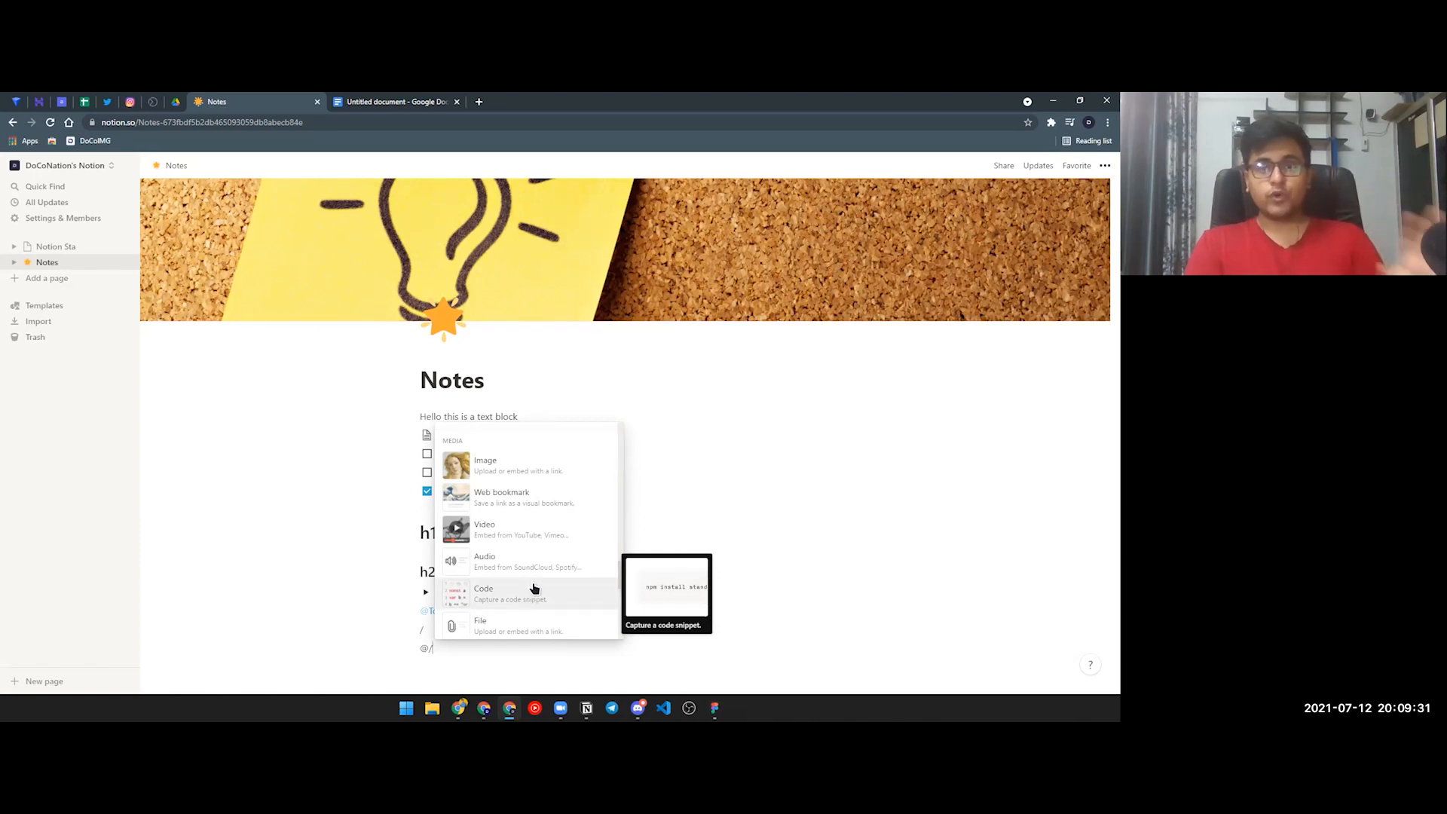
{"action": "scroll", "coordinate": [536, 573], "scroll_direction": "down", "scroll_amount": 5}
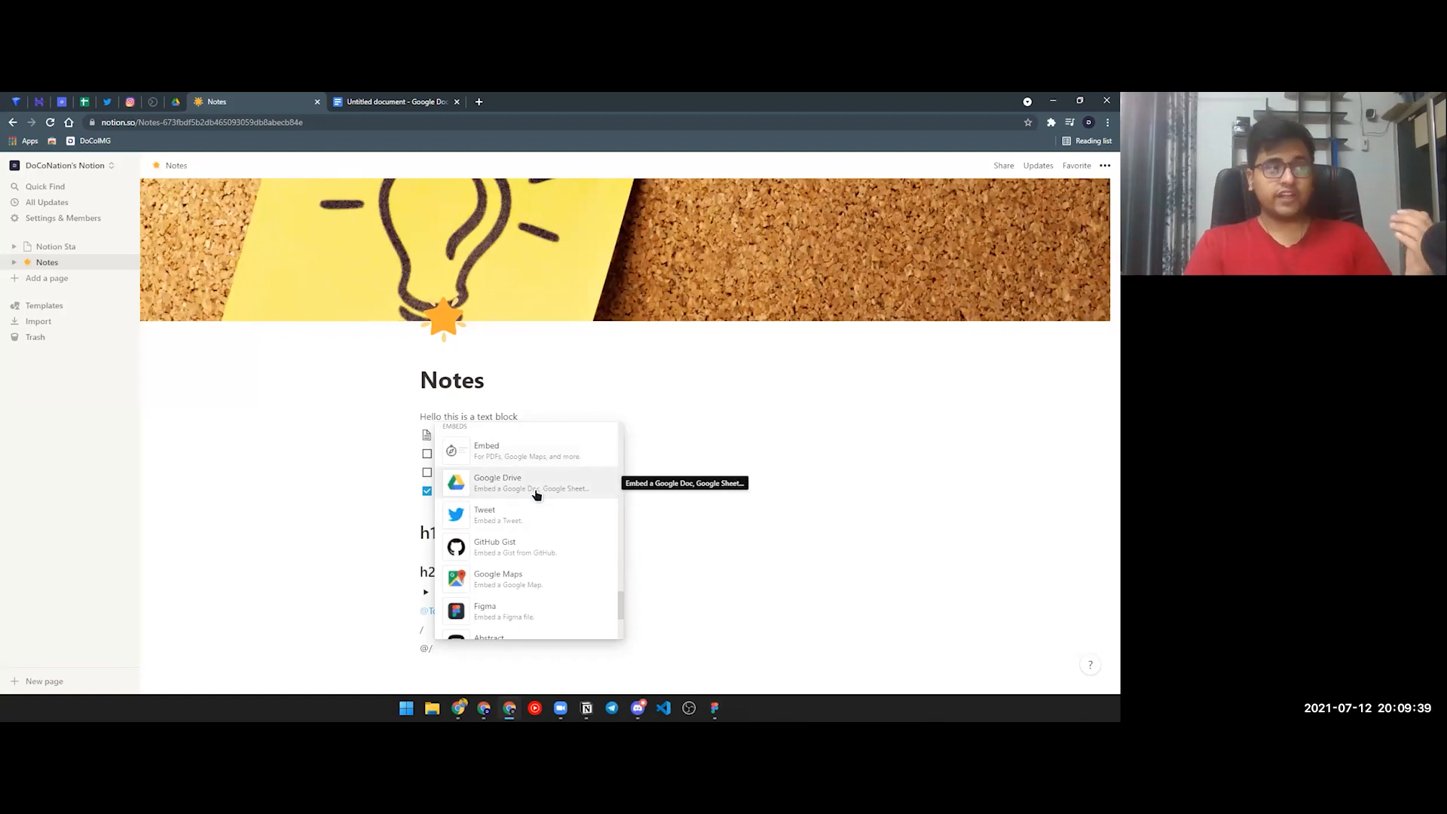
{"action": "scroll", "coordinate": [534, 556], "scroll_direction": "down", "scroll_amount": 2}
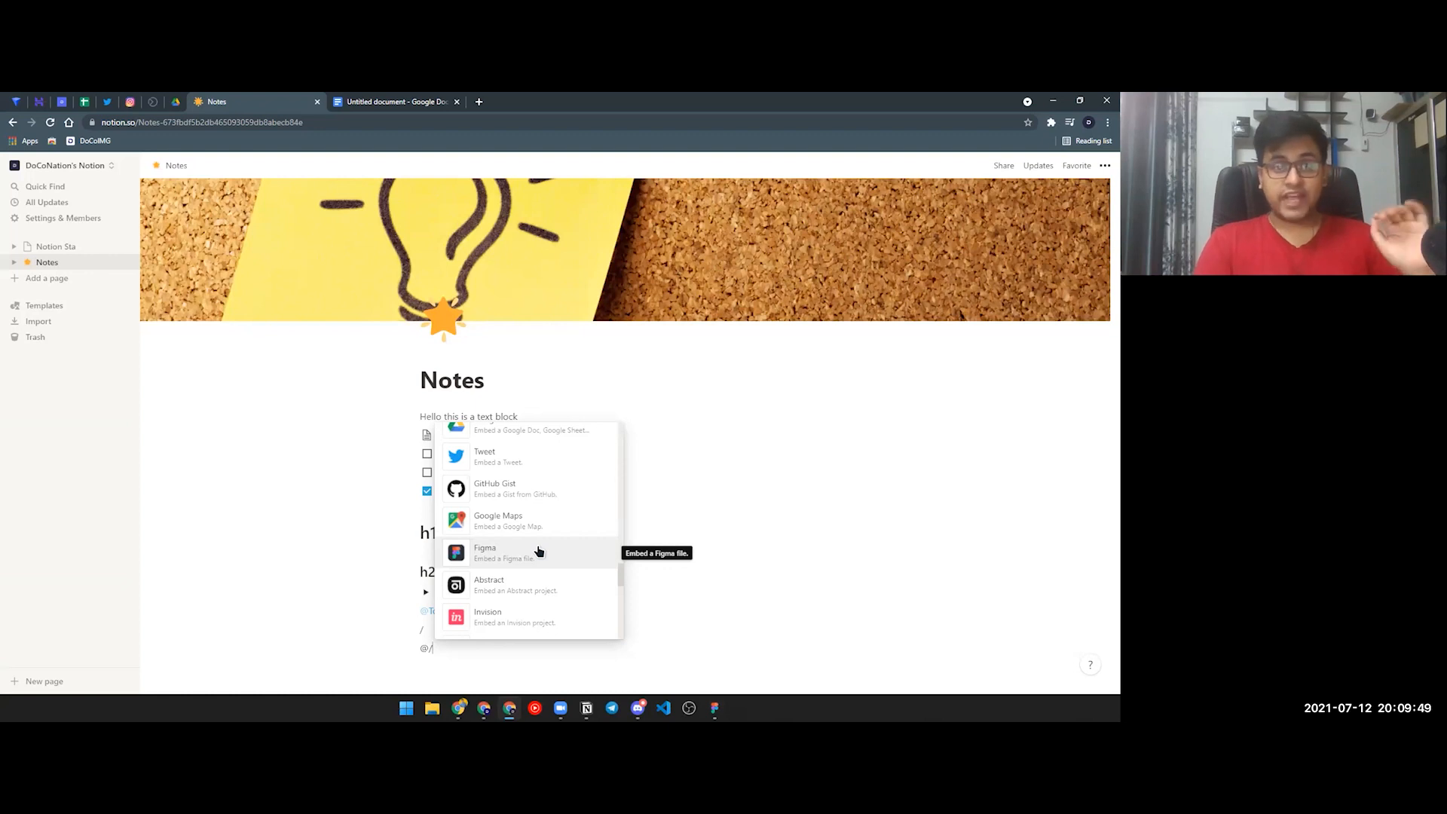
Step: Switch to the DoCoNation workspace and open its DoCoNation page
{"action": "left_click", "coordinate": [64, 165]}
{"action": "left_click", "coordinate": [65, 245]}
{"action": "left_click", "coordinate": [60, 260]}
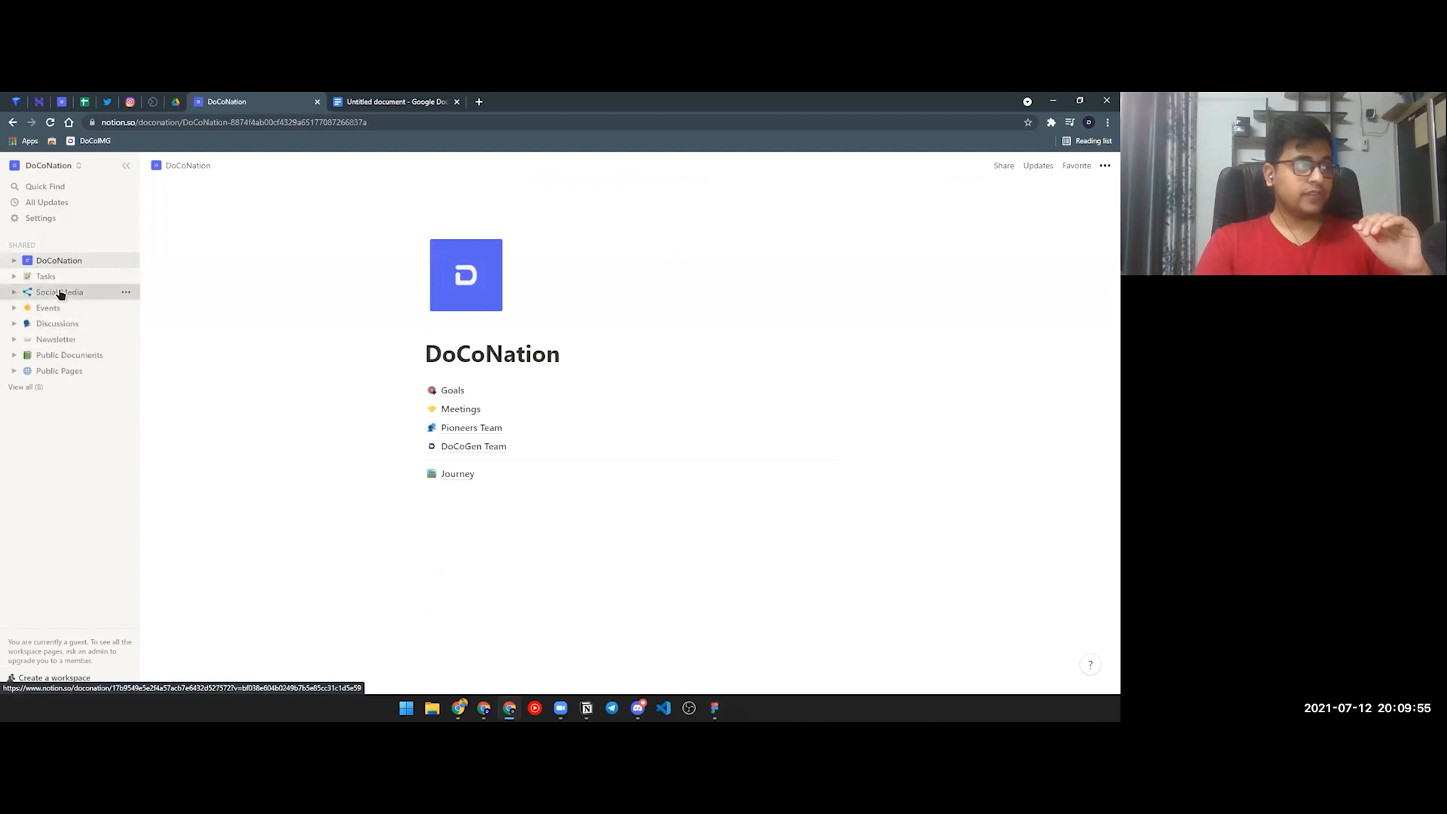
Step: Open the Social Media page, view its Intro Post calendar entry and expand the entry's Design toggle
{"action": "left_click", "coordinate": [58, 292]}
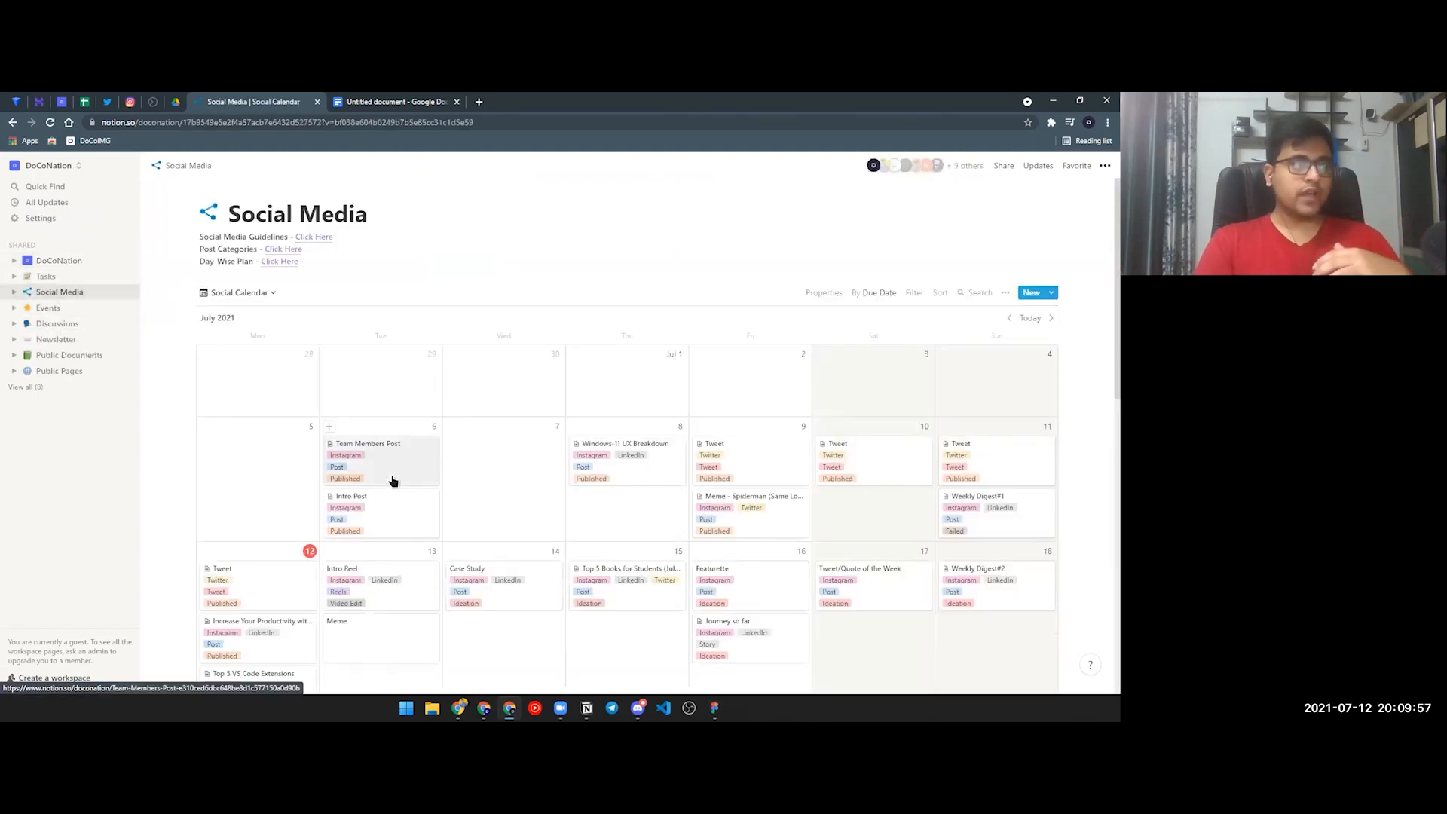
{"action": "left_click", "coordinate": [400, 504]}
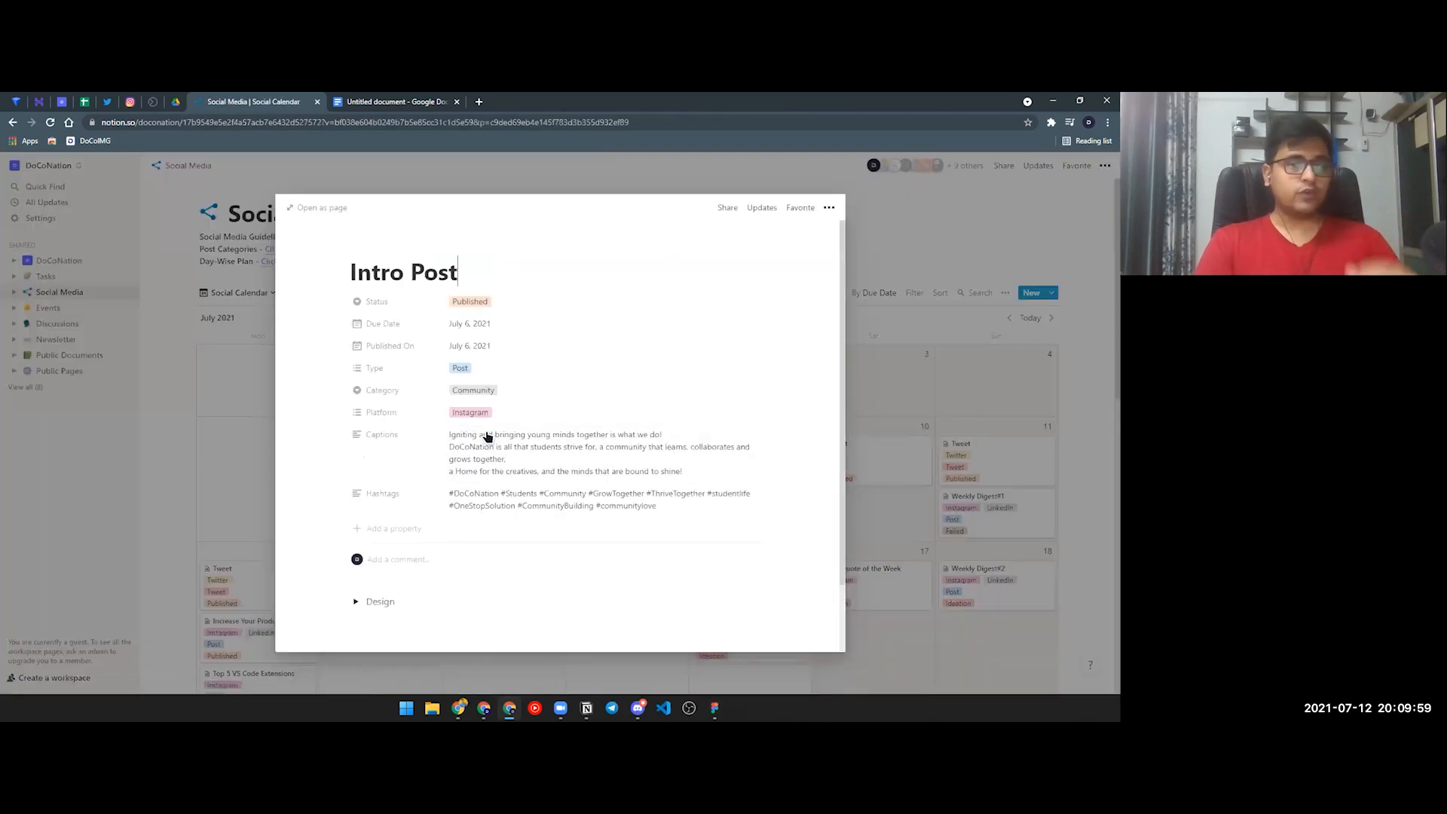
{"action": "scroll", "coordinate": [326, 522], "scroll_direction": "down", "scroll_amount": 2}
{"action": "left_click", "coordinate": [355, 528]}
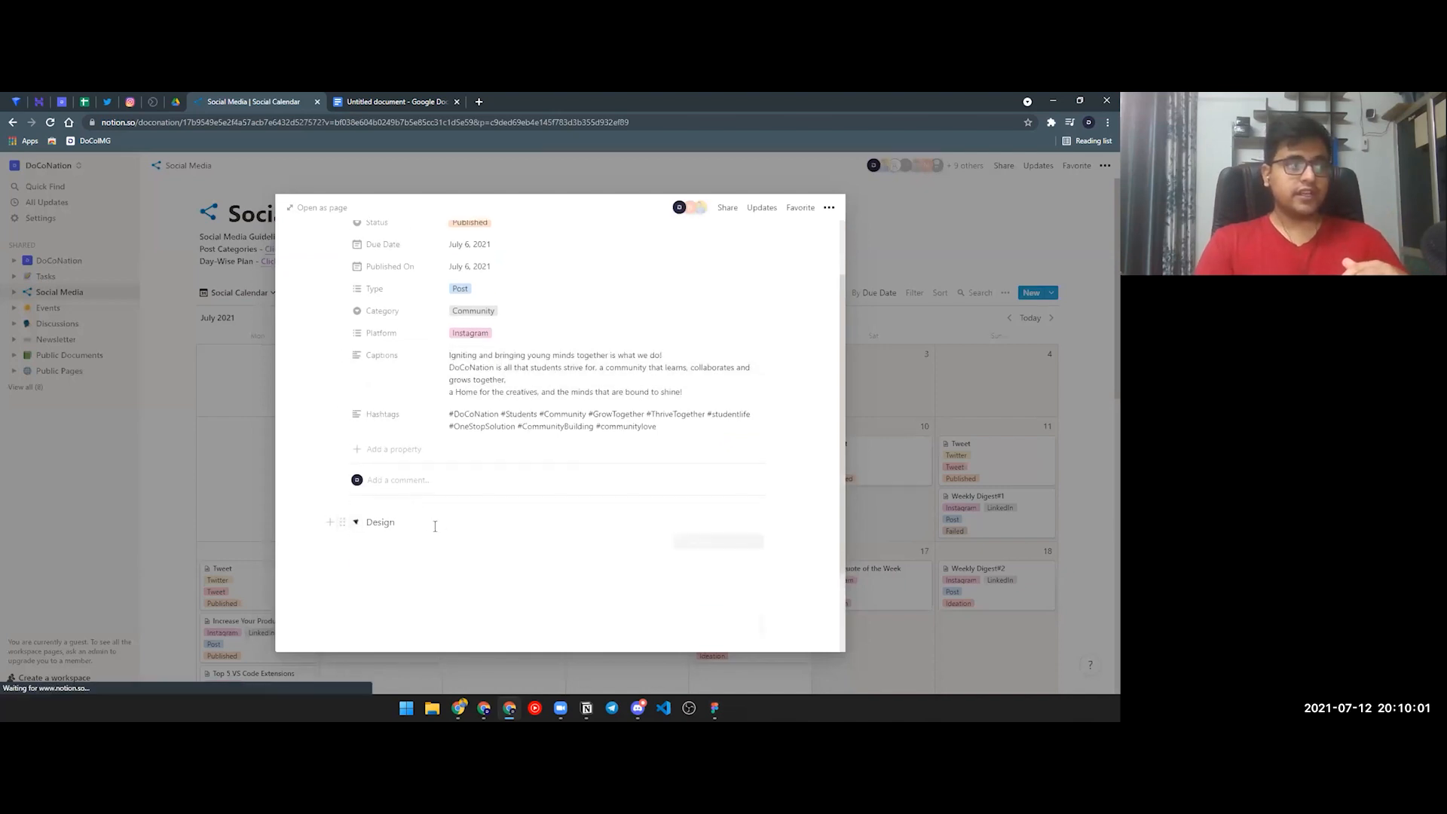
{"action": "scroll", "coordinate": [491, 523], "scroll_direction": "down", "scroll_amount": 2}
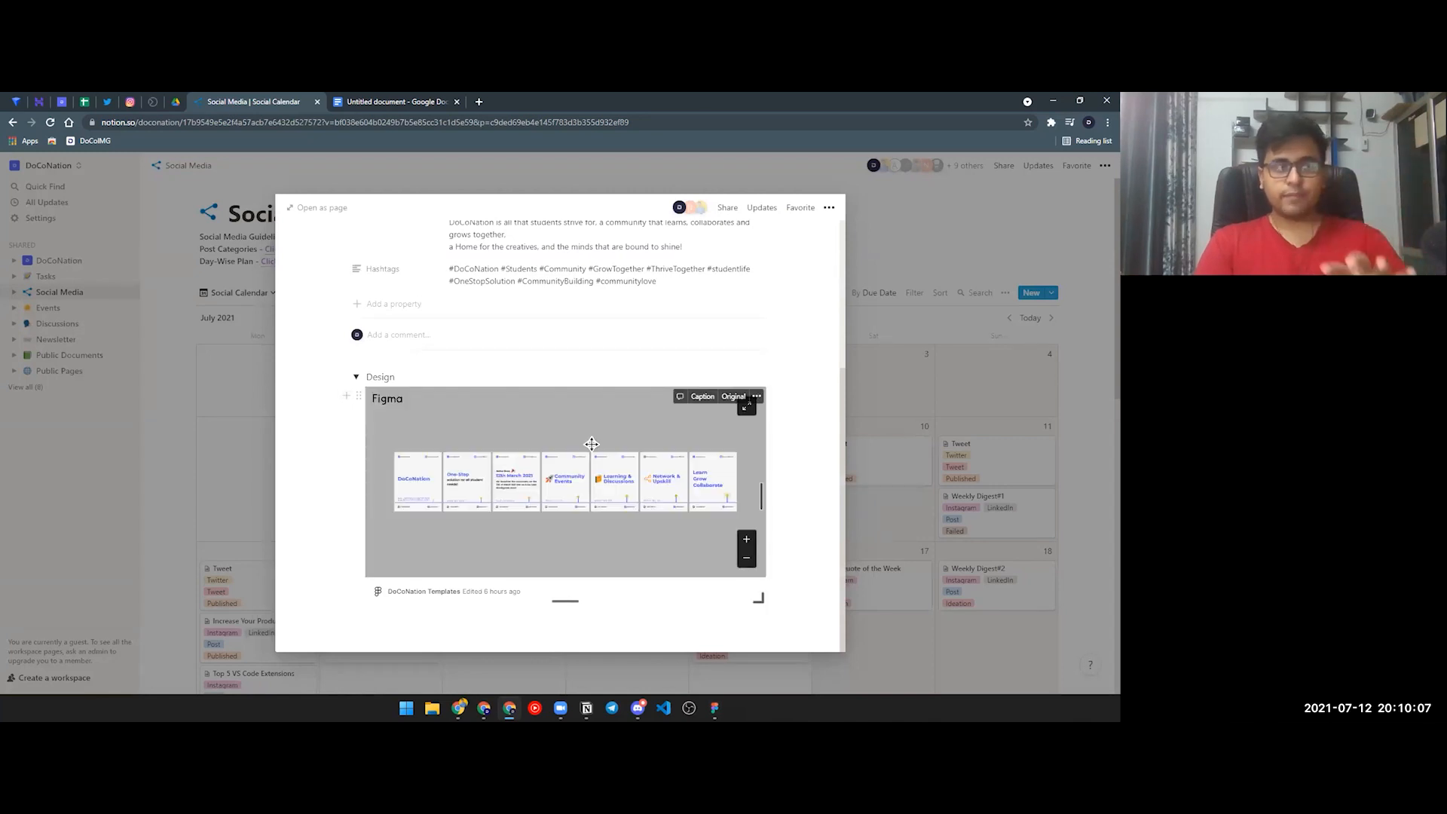
Step: Examine the slides in the Intro Post's Figma embed at different zoom levels and close the entry
{"action": "left_click", "coordinate": [746, 542]}
{"action": "scroll", "coordinate": [544, 468], "scroll_direction": "up", "scroll_amount": 5}
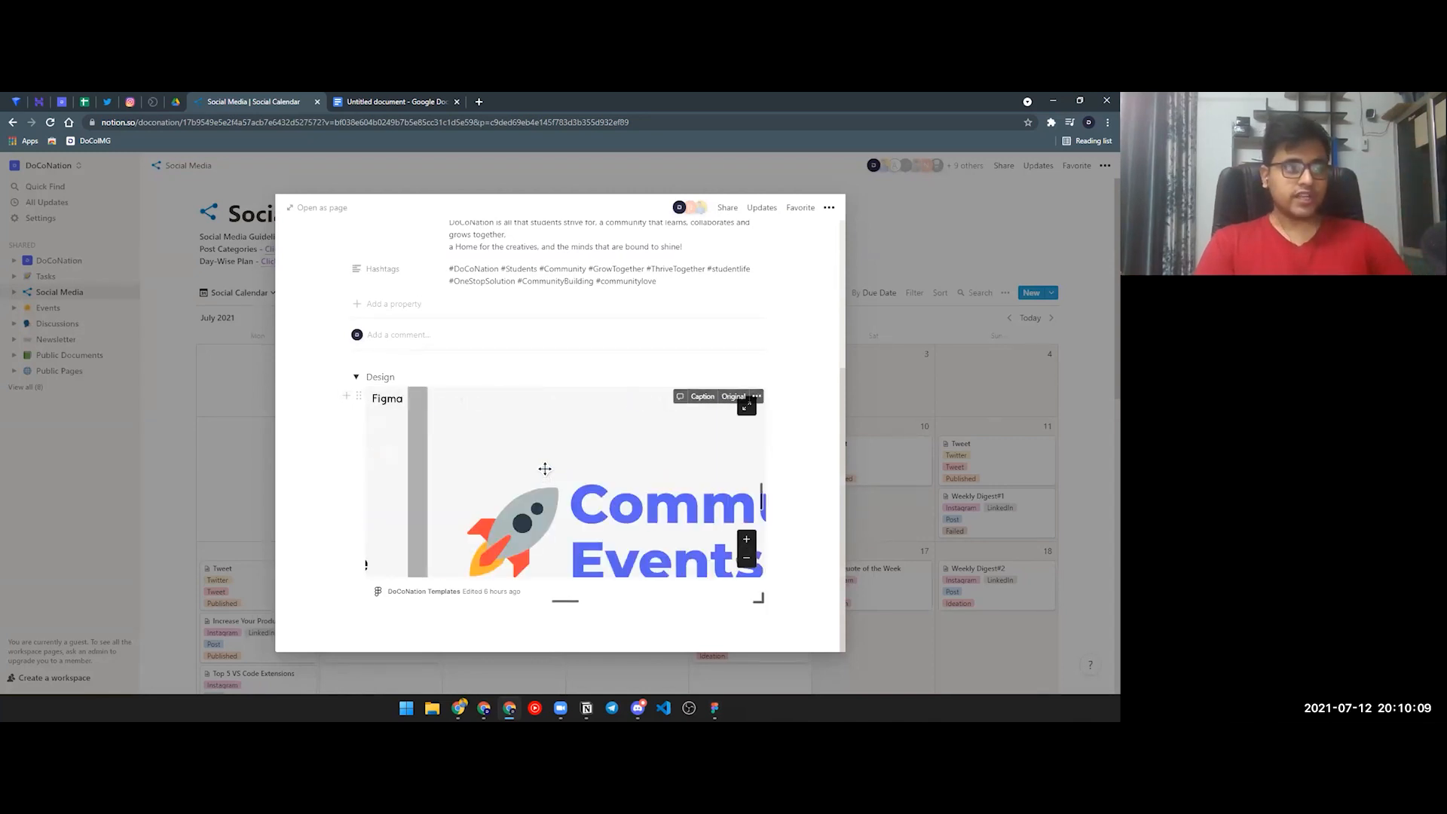
{"action": "scroll", "coordinate": [544, 468], "scroll_direction": "down", "scroll_amount": 5}
{"action": "left_click_drag", "start_coordinate": [508, 472], "coordinate": [652, 490]}
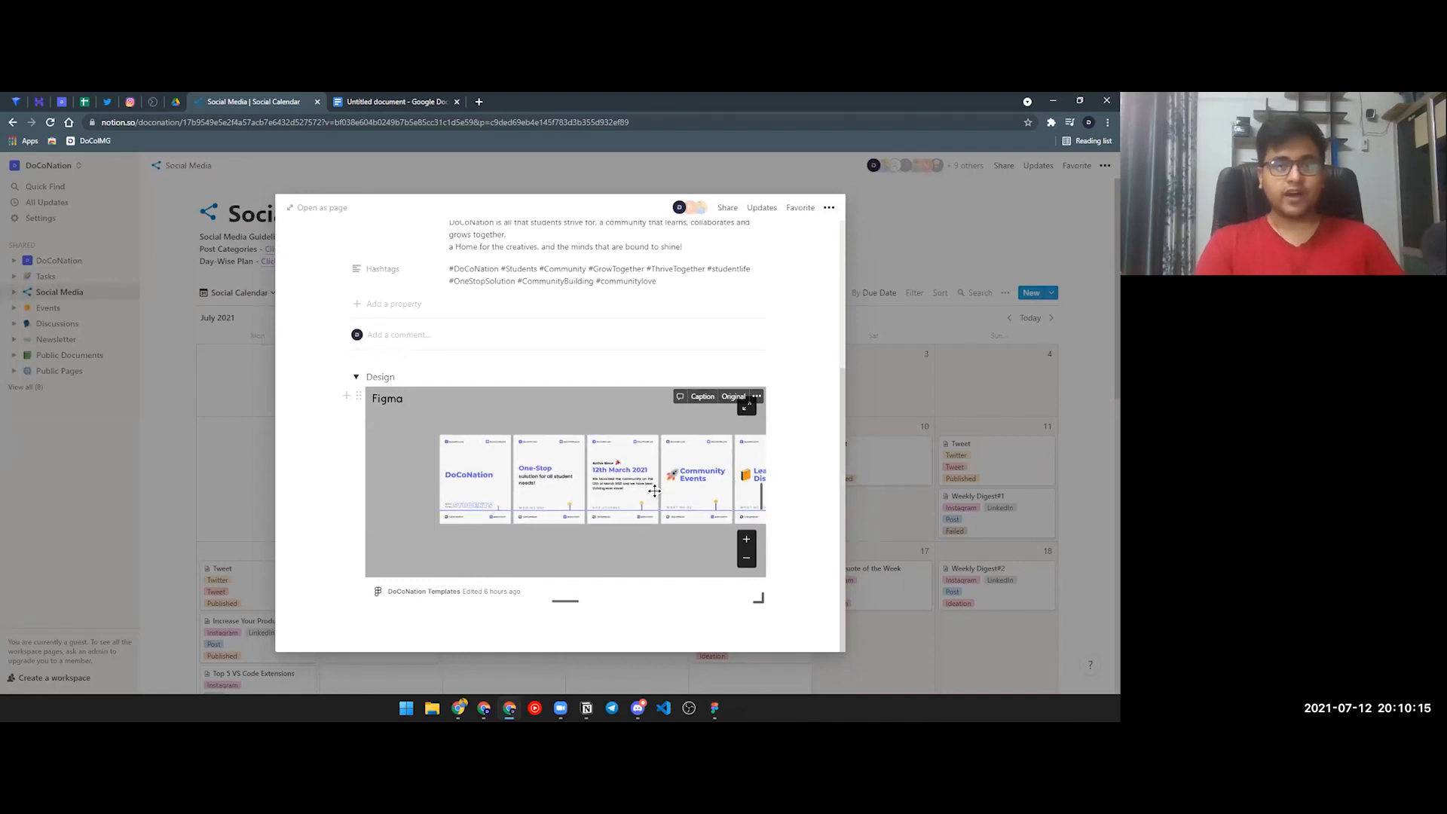
{"action": "left_click_drag", "start_coordinate": [654, 490], "coordinate": [573, 482]}
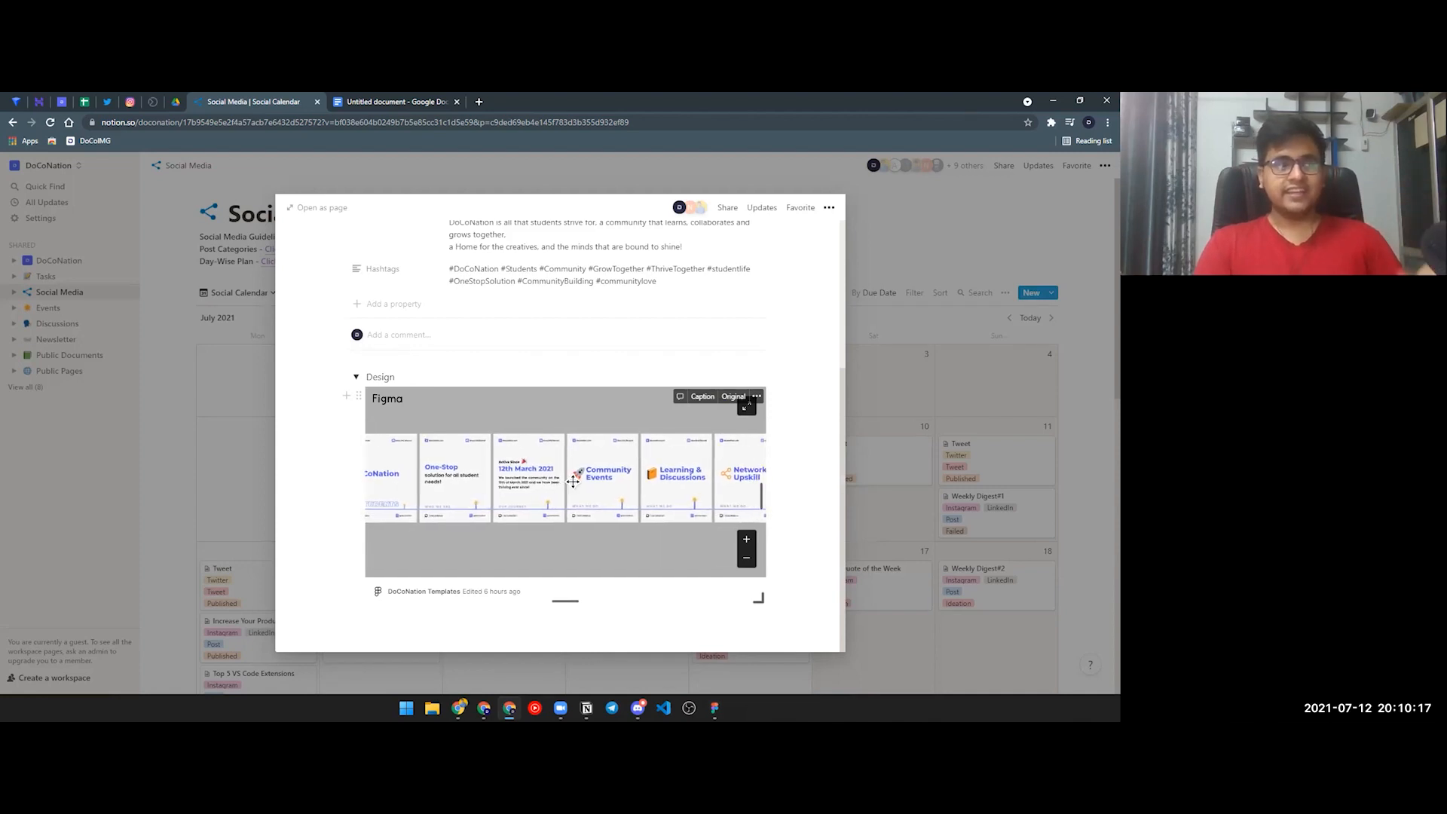
{"action": "scroll", "coordinate": [605, 480], "scroll_direction": "down", "scroll_amount": 5}
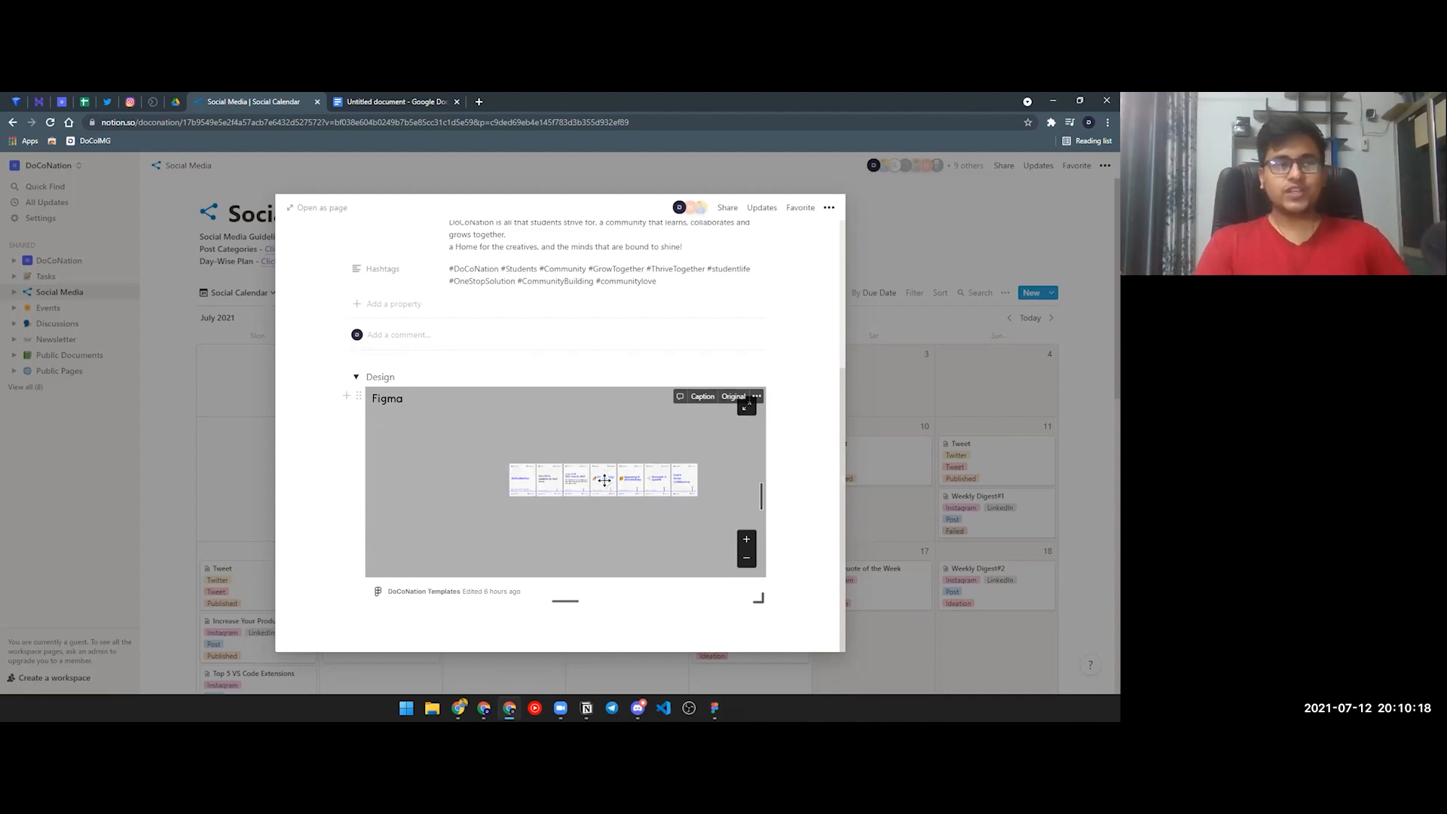
{"action": "left_click", "coordinate": [743, 538]}
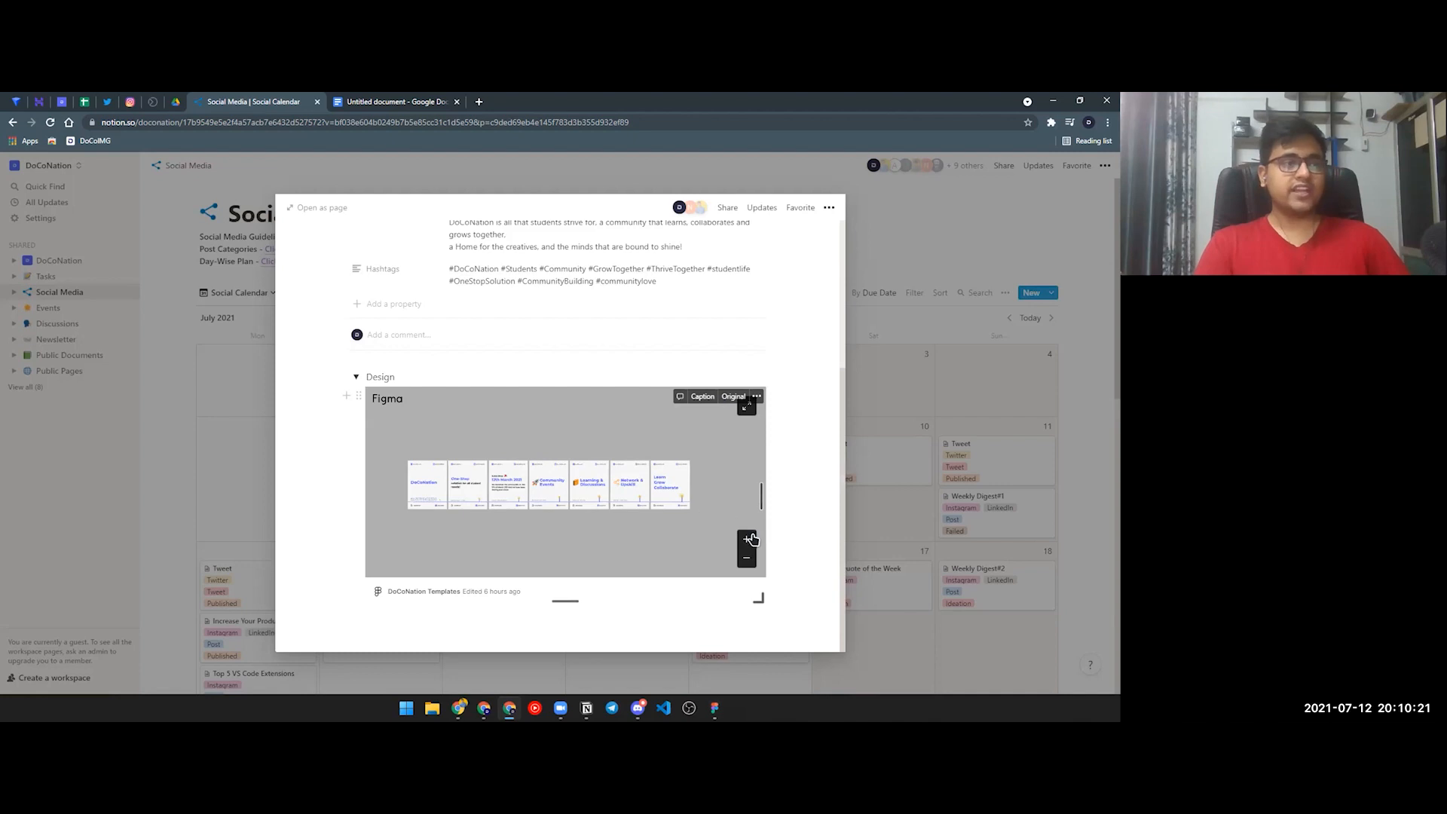
{"action": "left_click", "coordinate": [748, 538]}
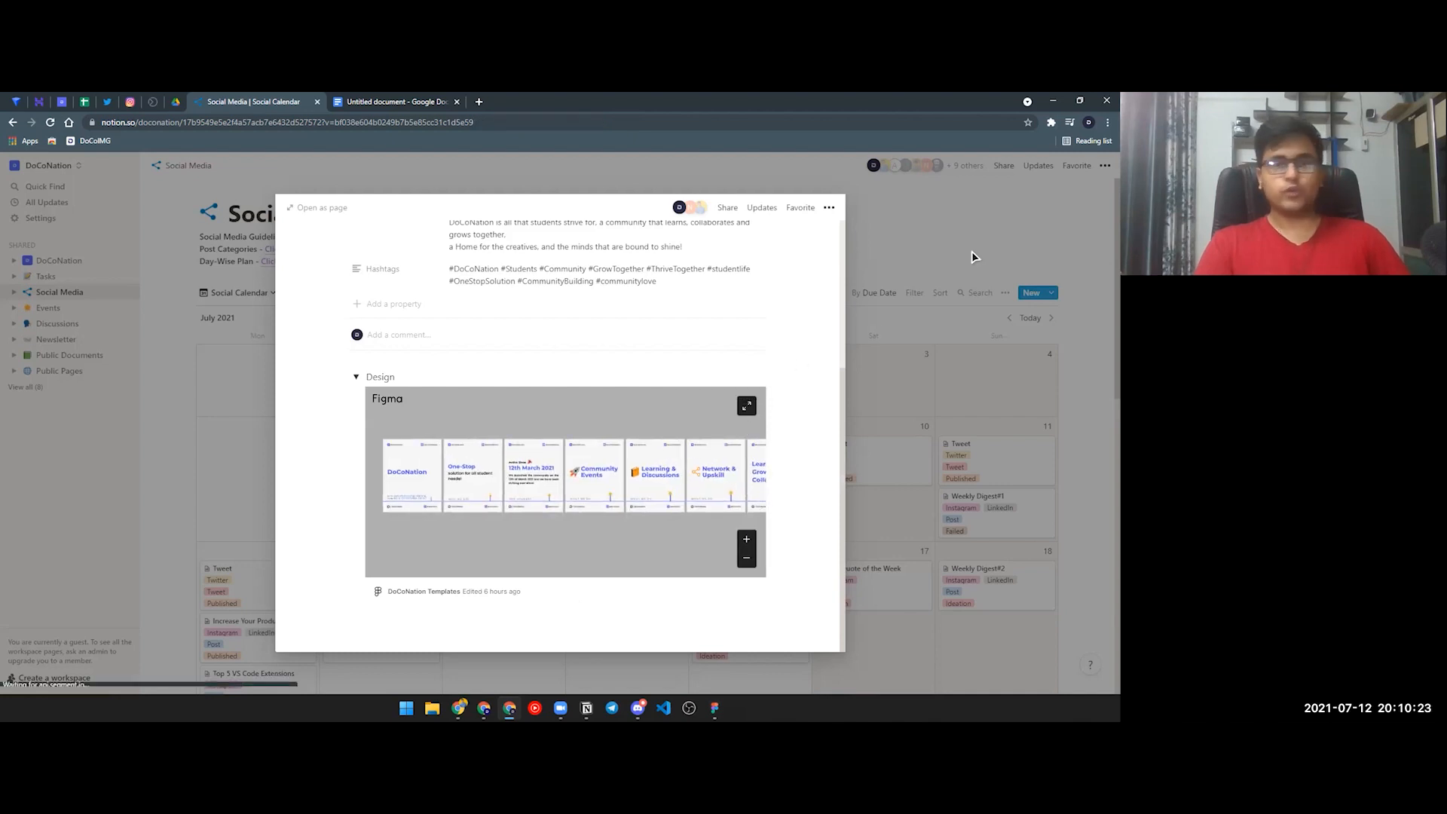
{"action": "left_click", "coordinate": [972, 253]}
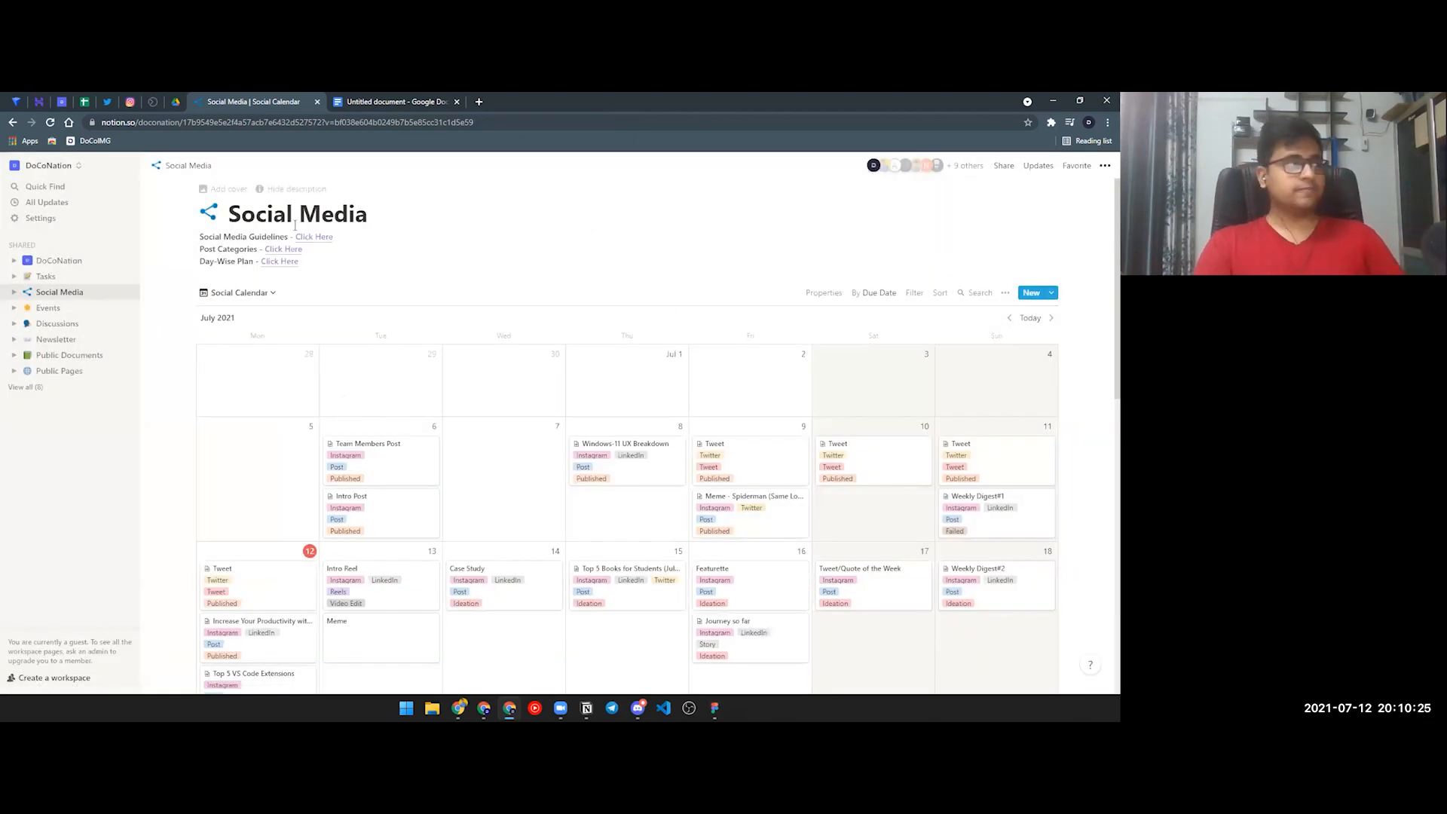
Step: Return to the Notes page in DoCoNation's Notion workspace and delete the stray "/" and "@/" lines below the reminder
{"action": "left_click", "coordinate": [50, 165]}
{"action": "left_click", "coordinate": [72, 211]}
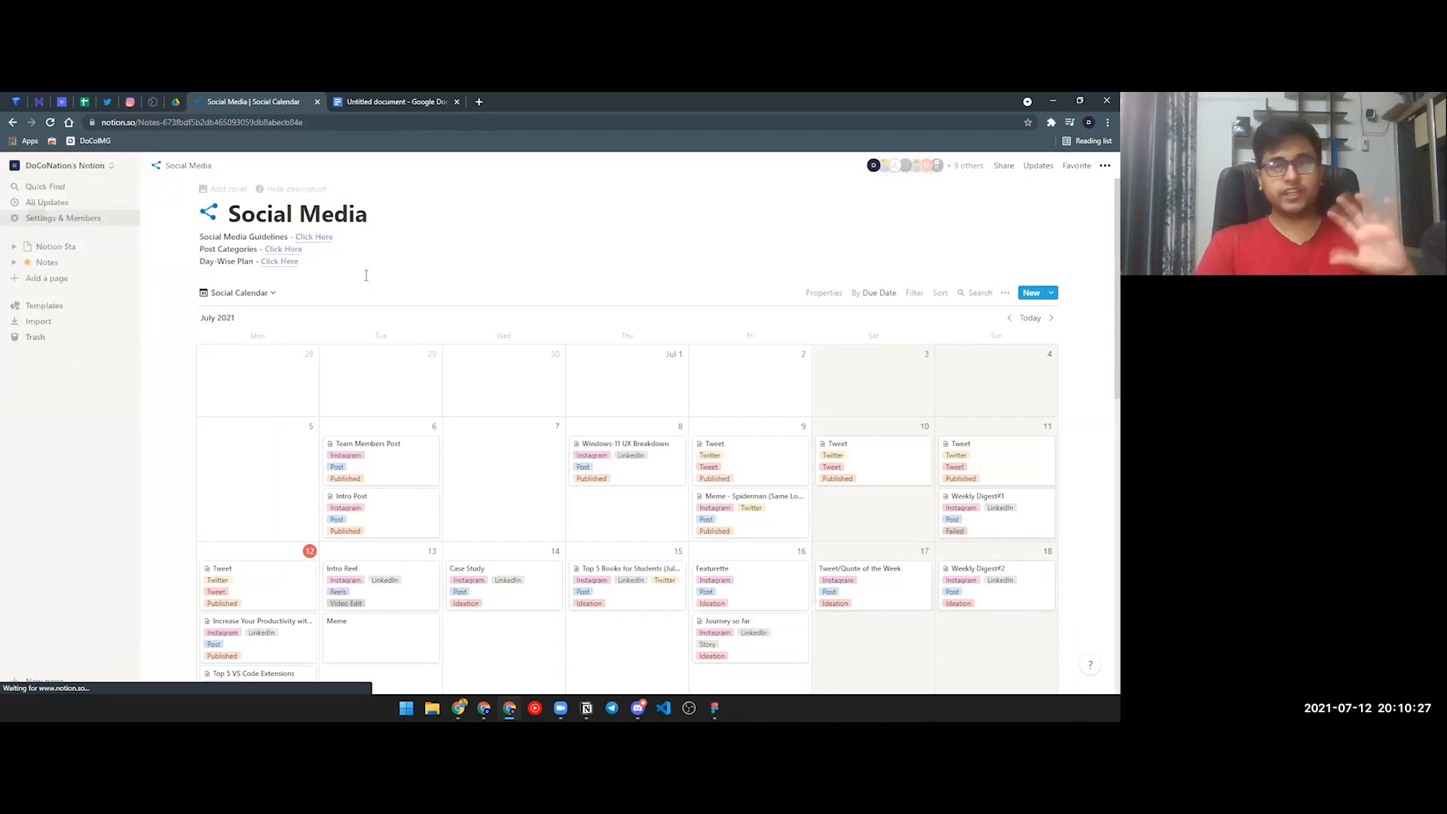
{"action": "scroll", "coordinate": [539, 639], "scroll_direction": "down", "scroll_amount": 2}
{"action": "left_click", "coordinate": [536, 638]}
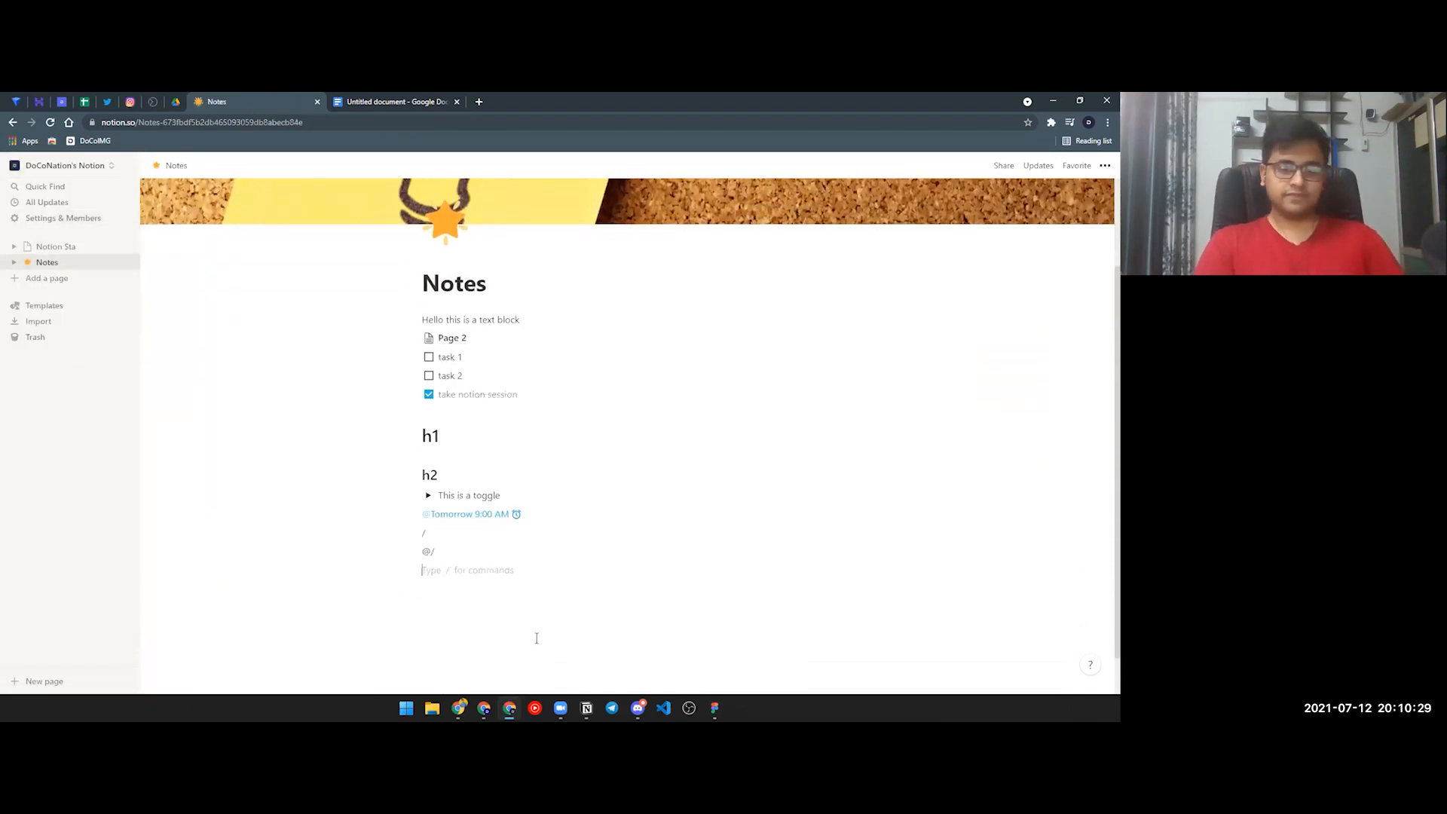
{"action": "key", "text": "BackSpace"}
{"action": "key", "text": "BackSpace"}
{"action": "key", "text": "BackSpace"}
{"action": "key", "text": "BackSpace"}
{"action": "key", "text": "BackSpace"}
Step: Examine the insertable embed blocks on the Notes page, from Figma and Miro to Typeform, CodePen and Replit
{"action": "type", "text": "/"}
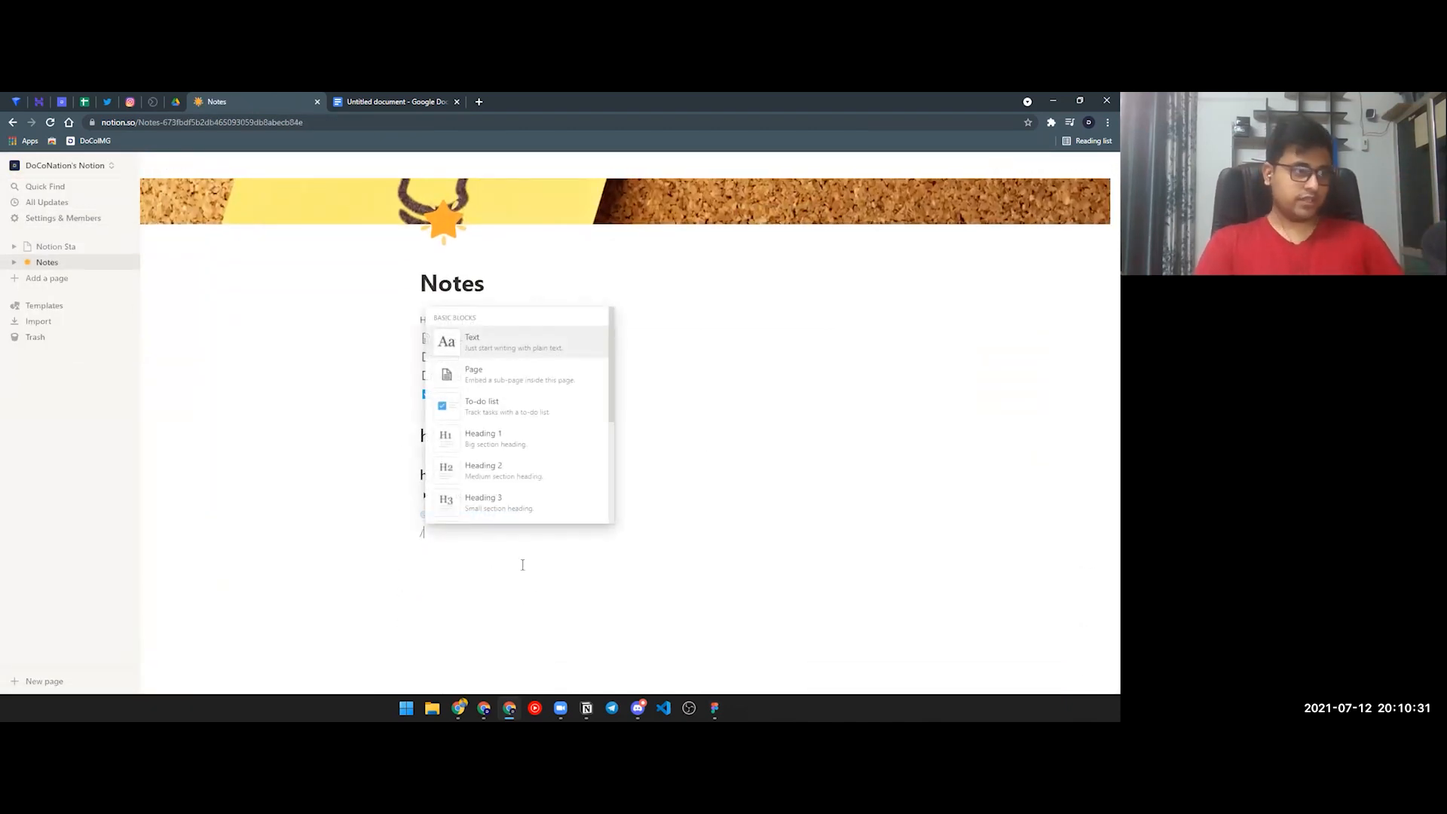
{"action": "scroll", "coordinate": [520, 418], "scroll_direction": "down", "scroll_amount": 8}
{"action": "scroll", "coordinate": [543, 441], "scroll_direction": "down", "scroll_amount": 10}
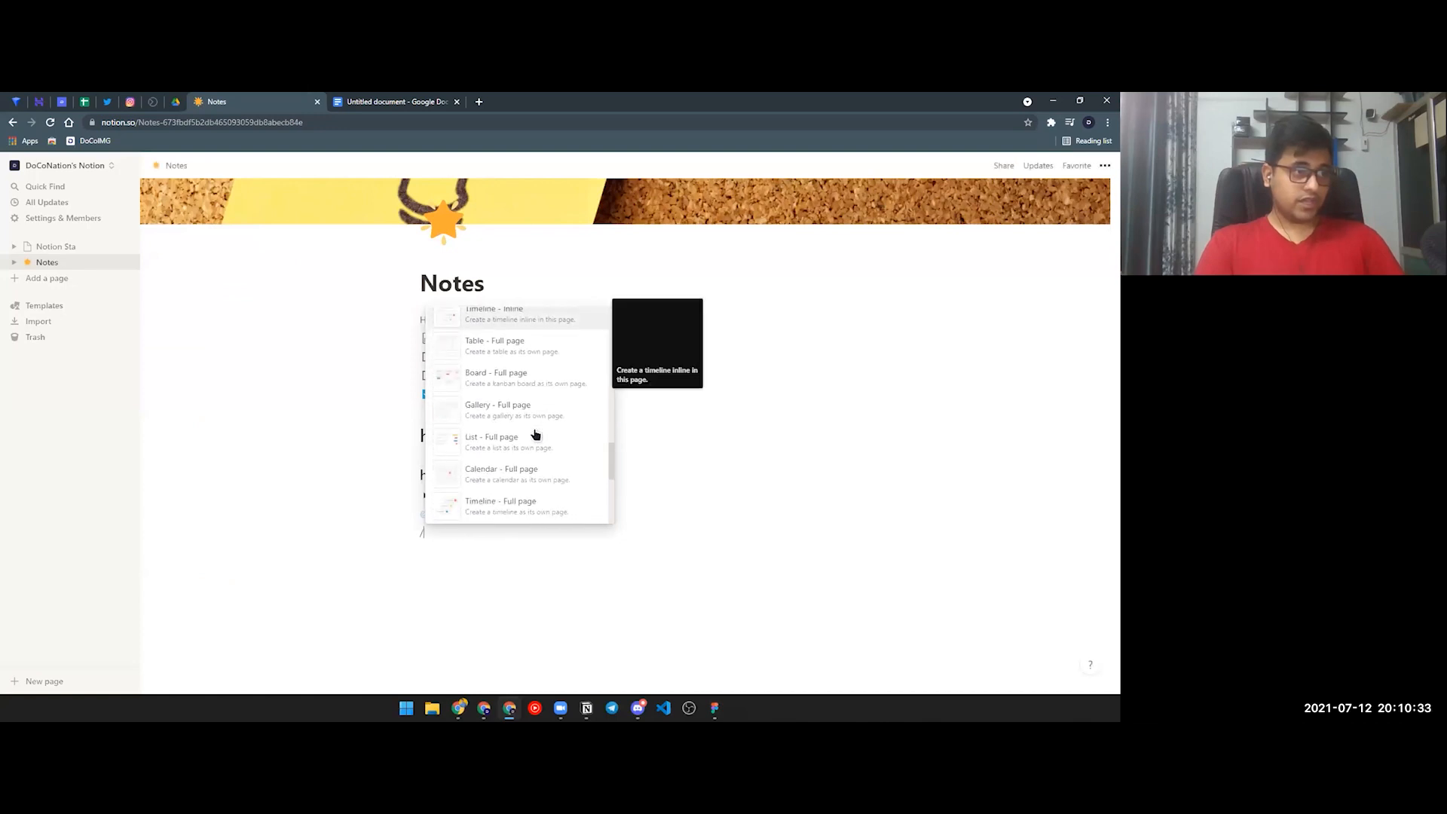
{"action": "scroll", "coordinate": [561, 448], "scroll_direction": "down", "scroll_amount": 2}
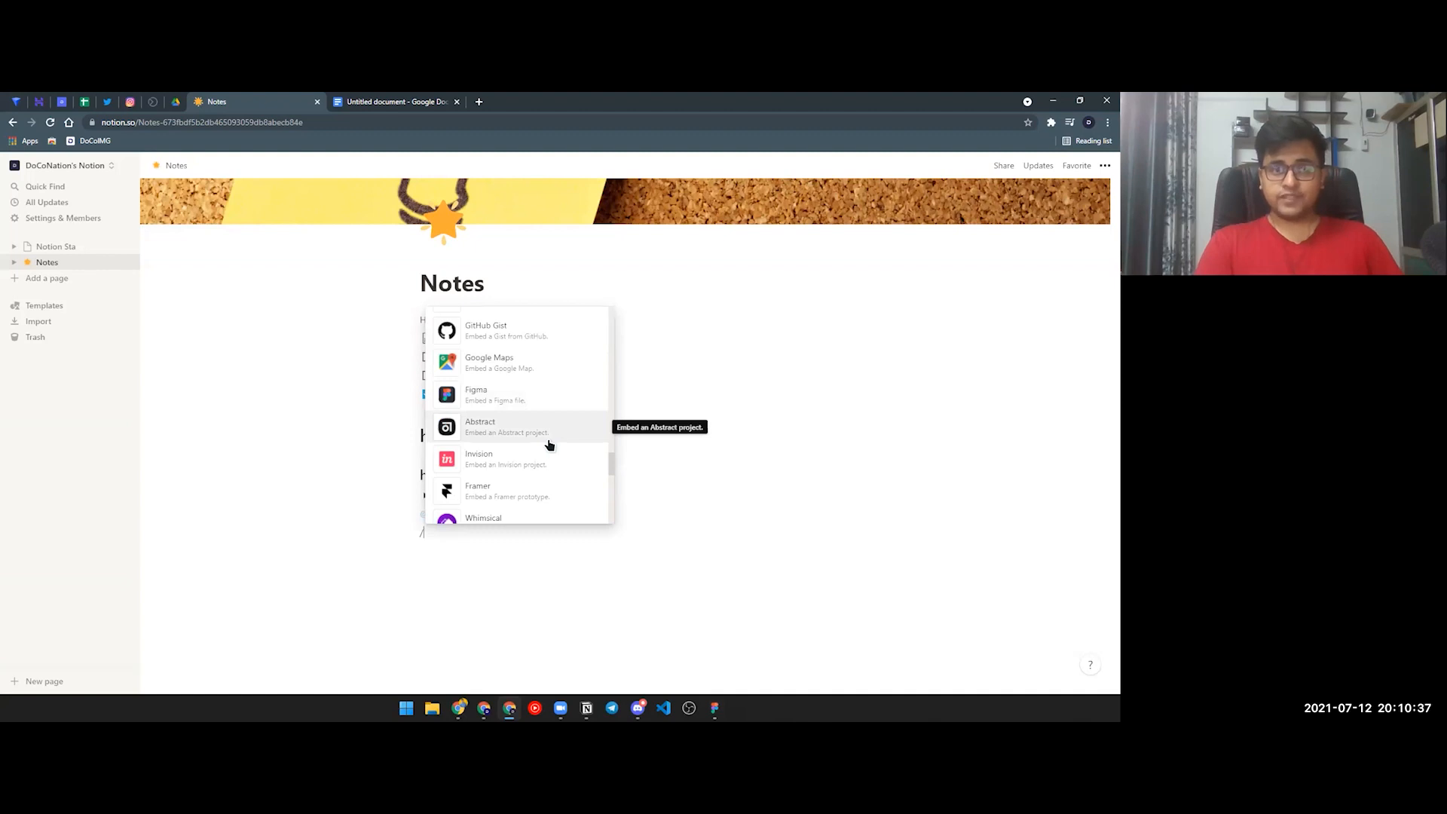
{"action": "scroll", "coordinate": [547, 437], "scroll_direction": "down", "scroll_amount": 4}
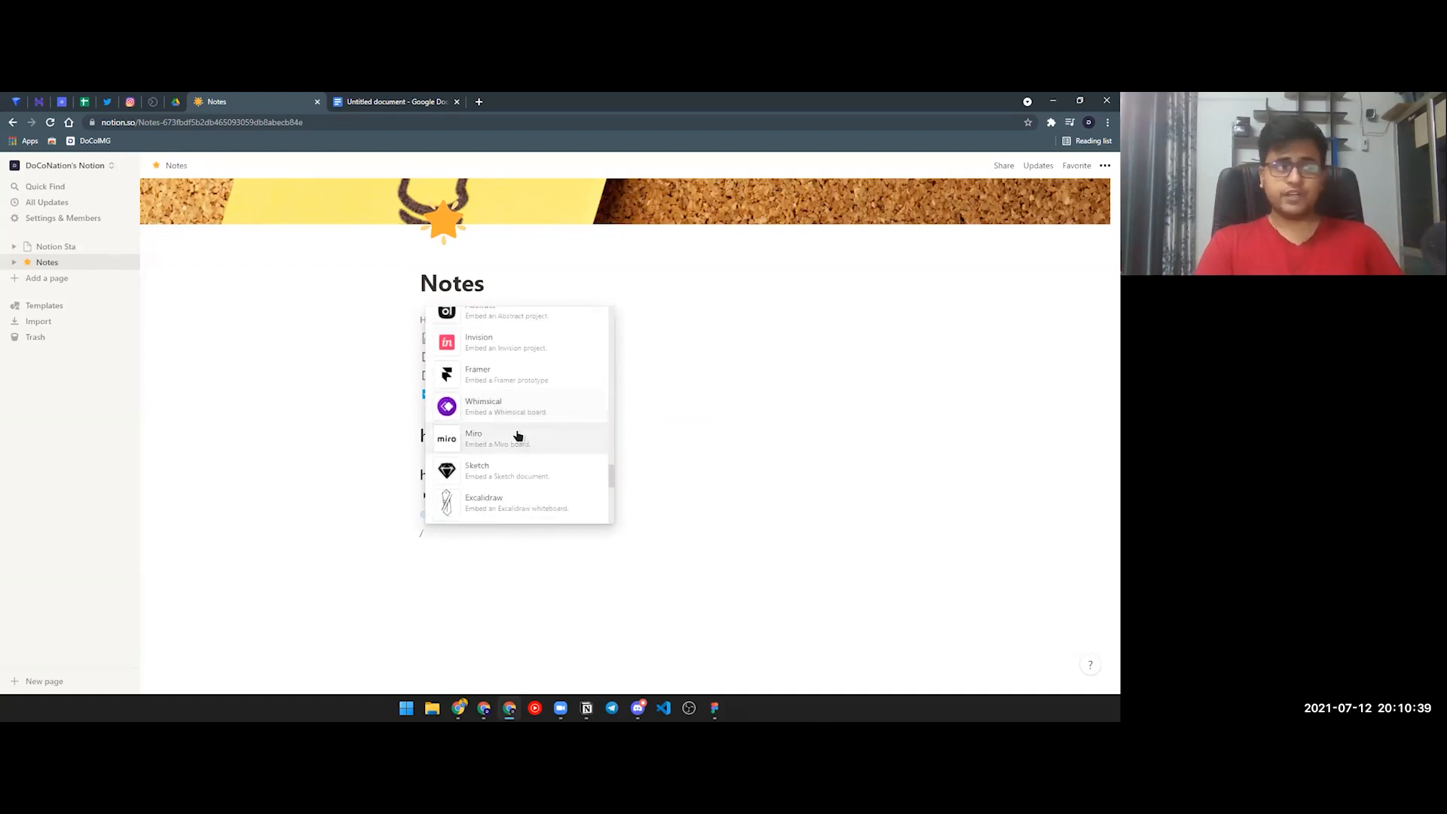
{"action": "scroll", "coordinate": [540, 422], "scroll_direction": "down", "scroll_amount": 2}
{"action": "scroll", "coordinate": [540, 422], "scroll_direction": "down", "scroll_amount": 2}
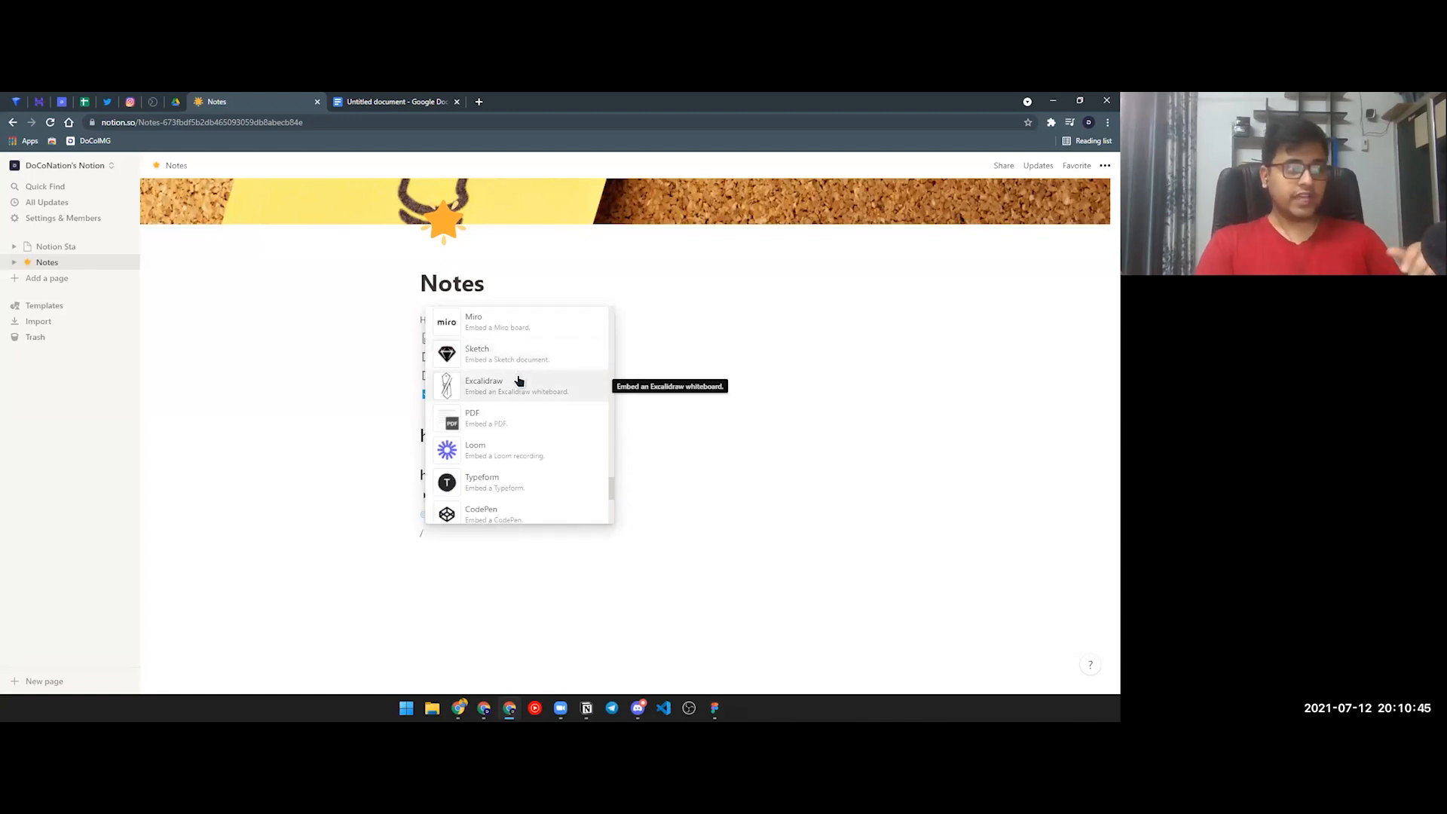
{"action": "scroll", "coordinate": [535, 414], "scroll_direction": "down", "scroll_amount": 2}
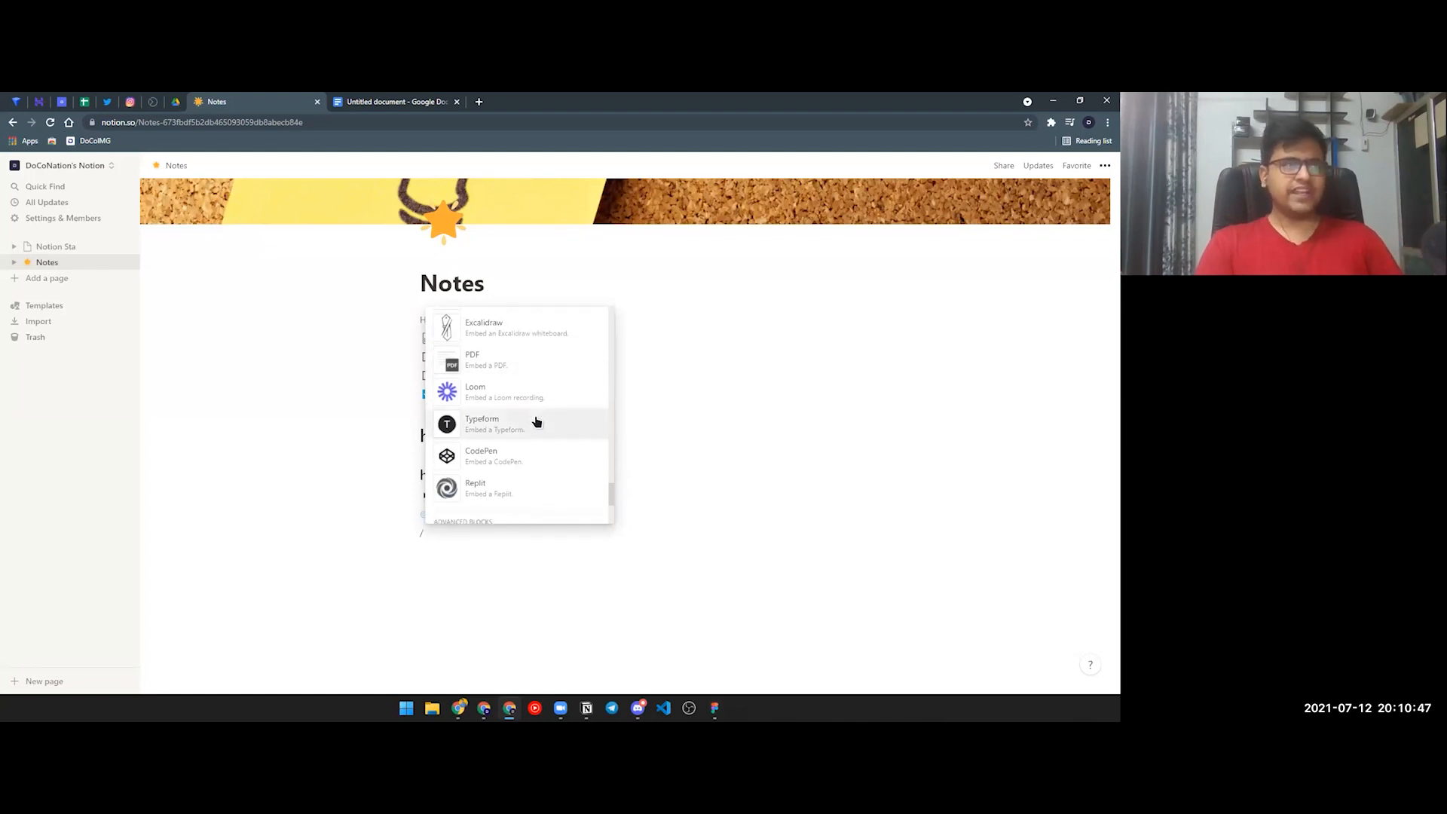
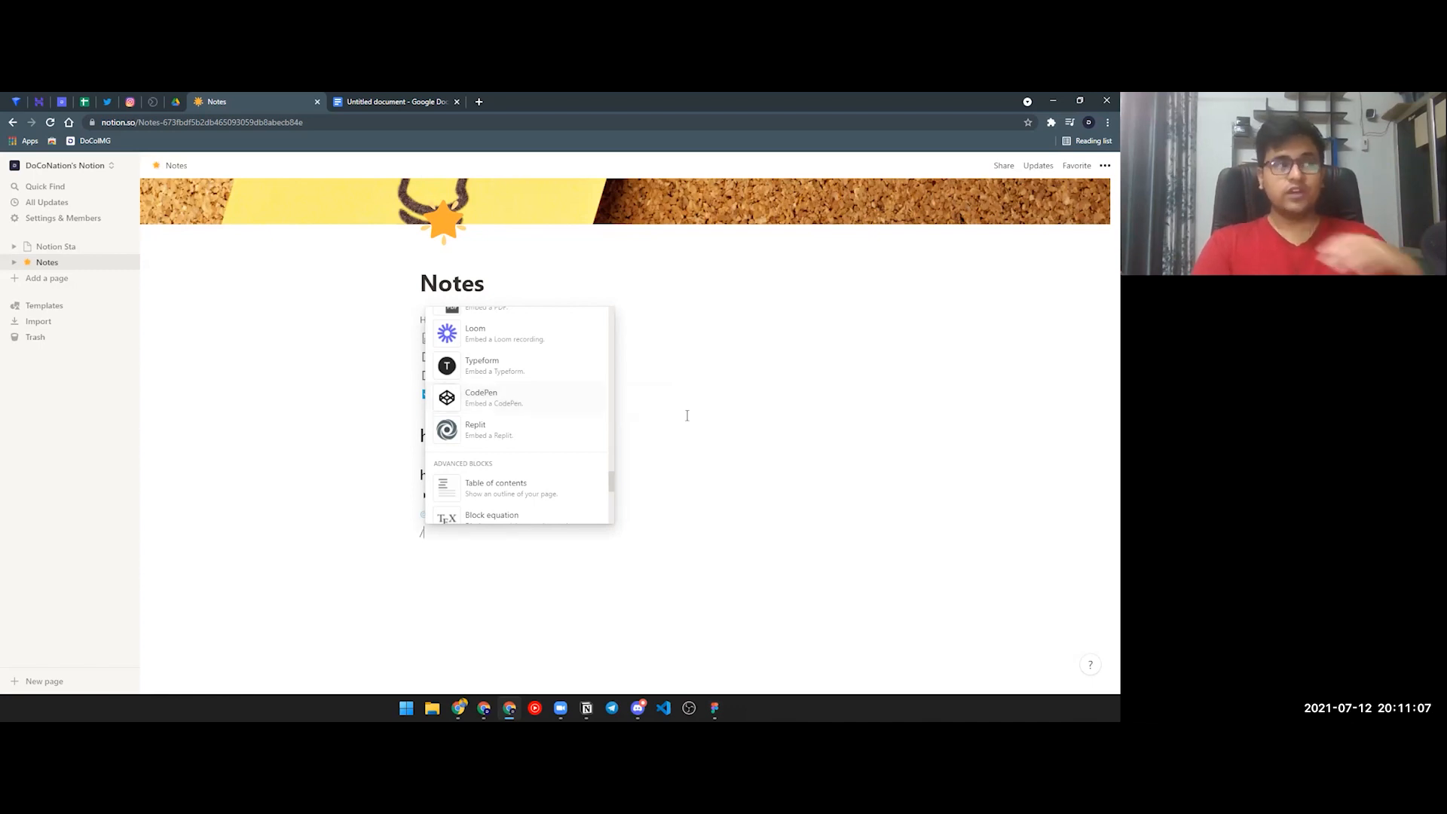
{"action": "left_click", "coordinate": [646, 452]}
Step: Add a new page to the workspace and title it with the person's full name
{"action": "left_click", "coordinate": [58, 278]}
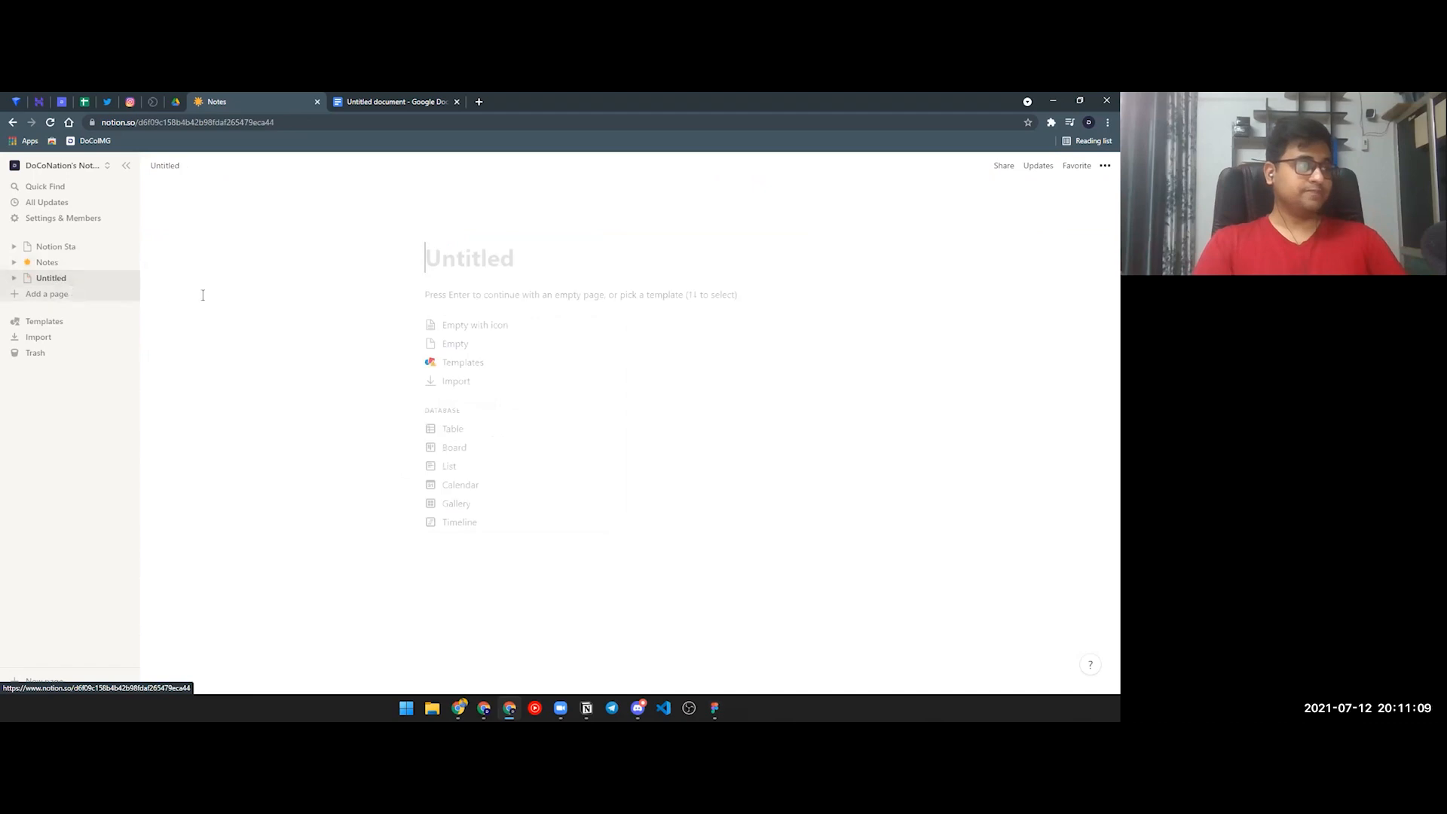
{"action": "type", "text": "T"}
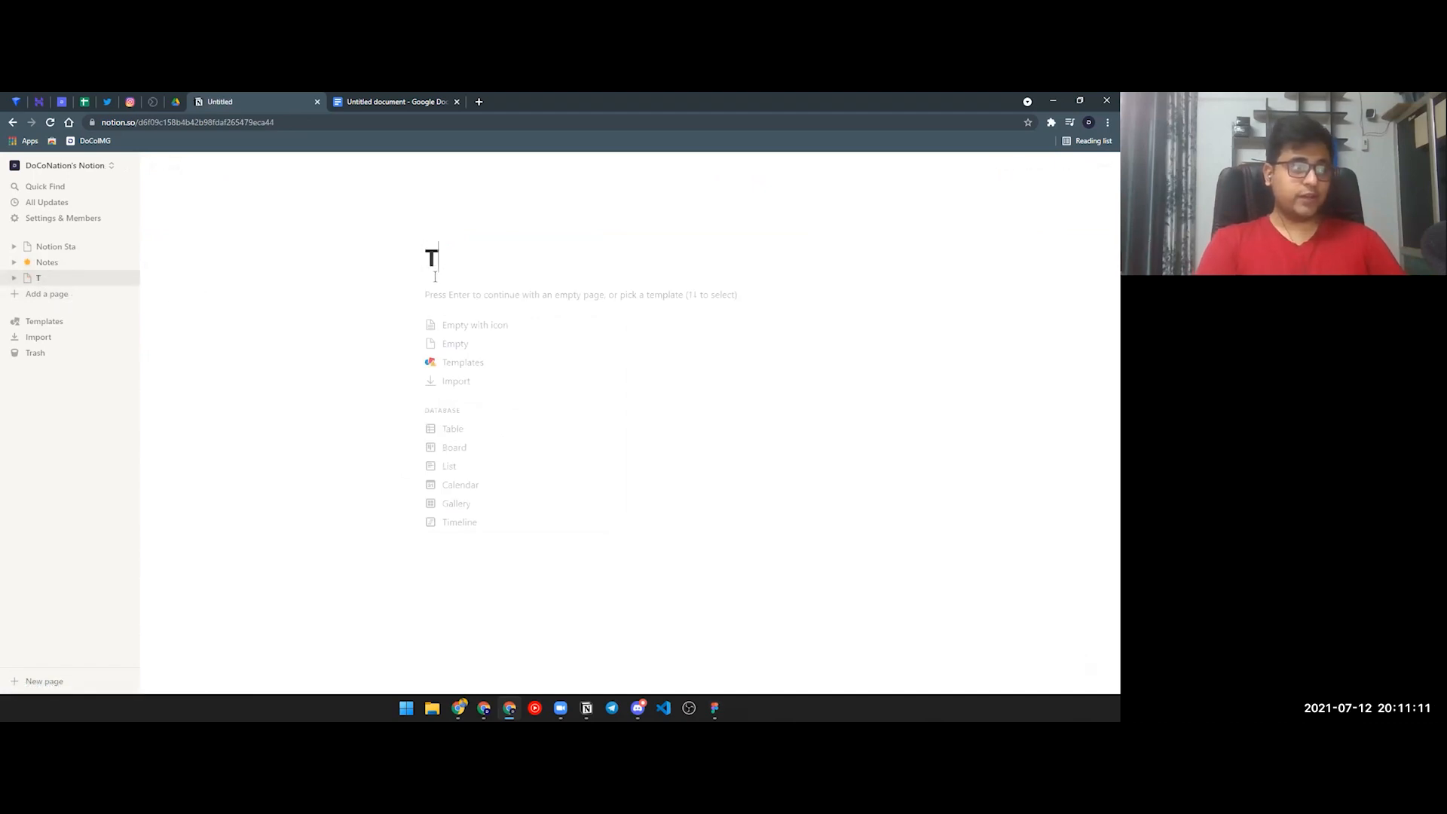
{"action": "type", "text": "rehan Sangpriya"}
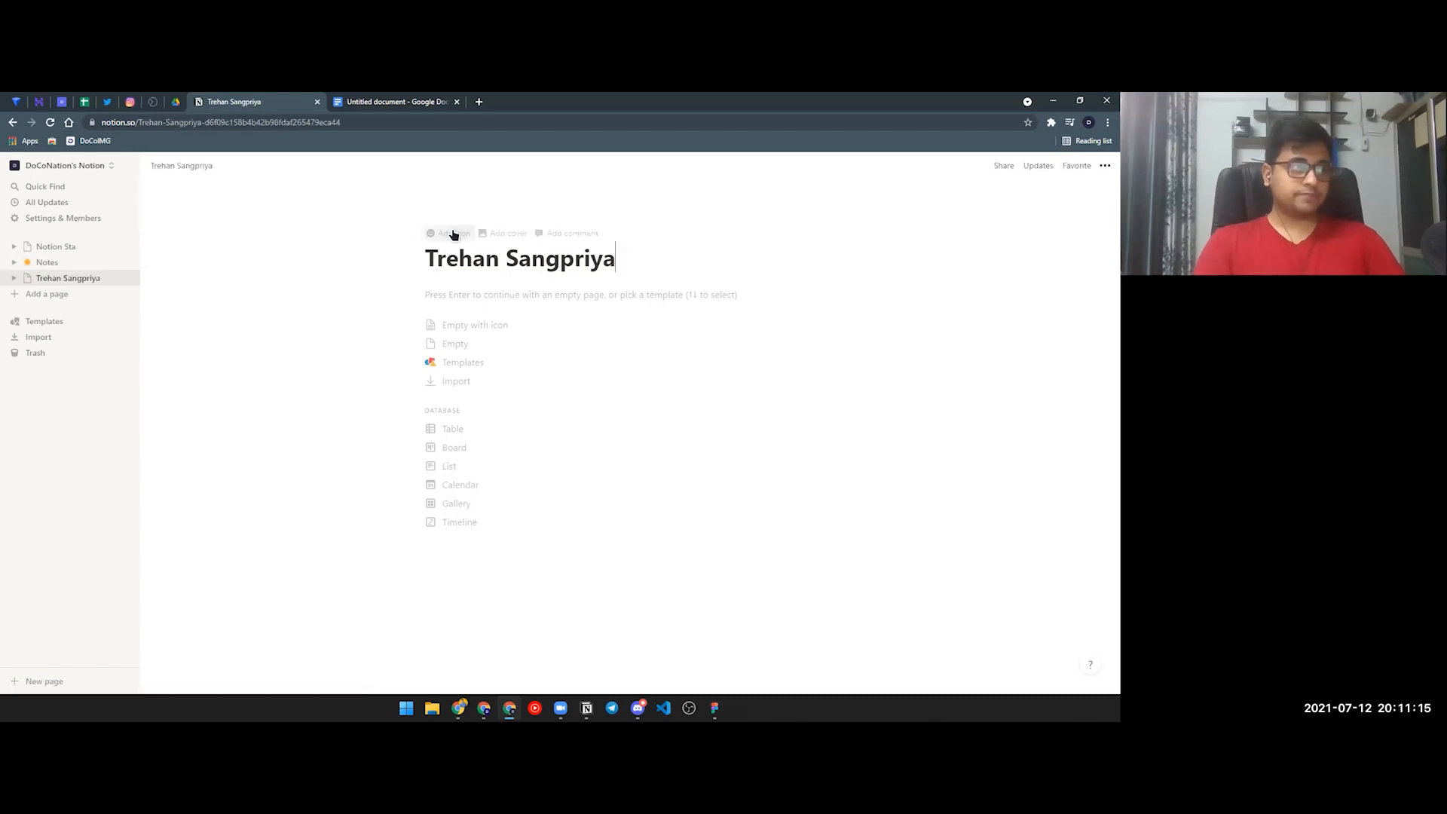
Step: Give the new page a red backpack emoji icon, found by searching for "bag", and add a cover image
{"action": "left_click", "coordinate": [452, 235]}
{"action": "left_click", "coordinate": [445, 253]}
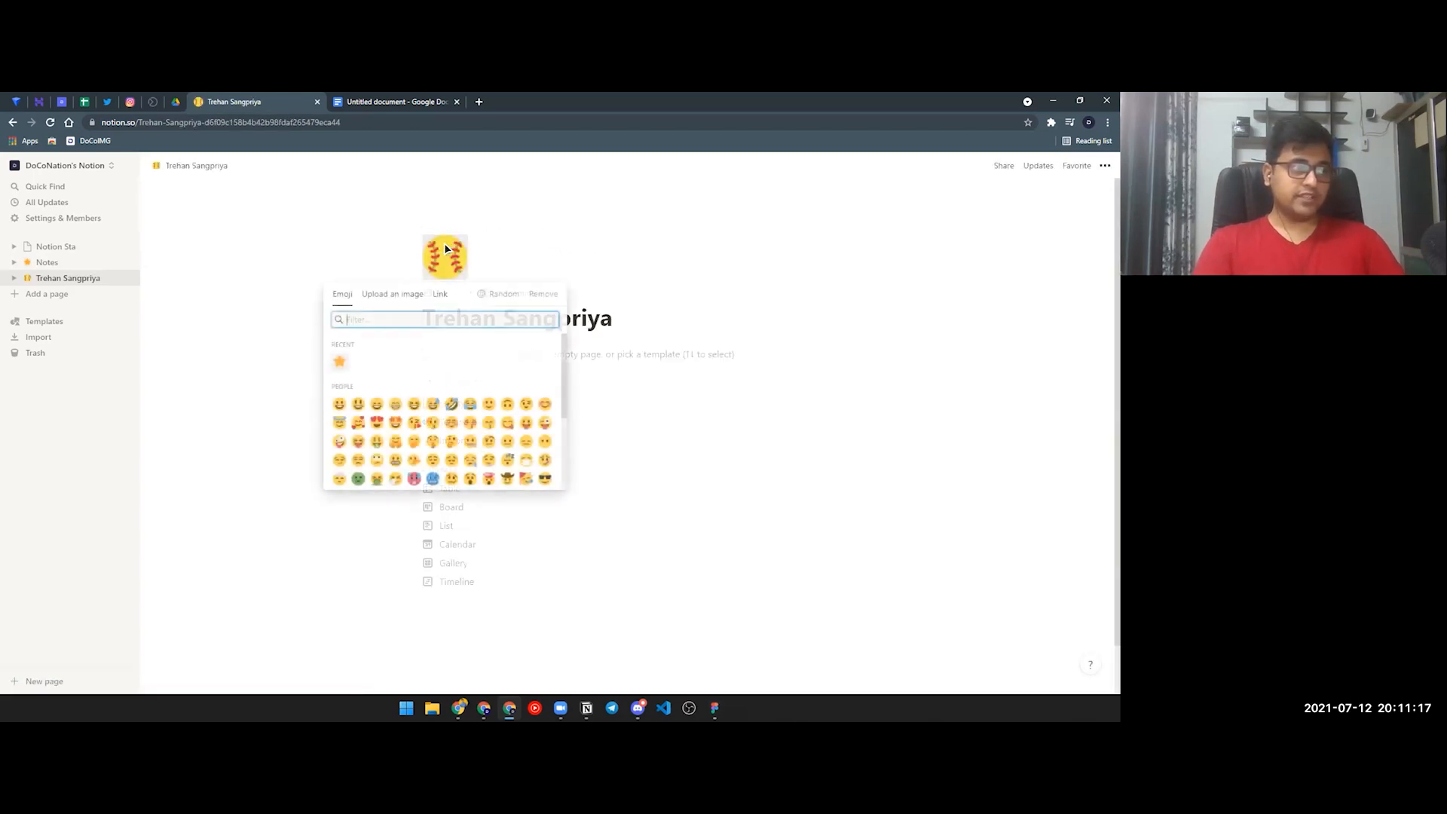
{"action": "type", "text": "bag"}
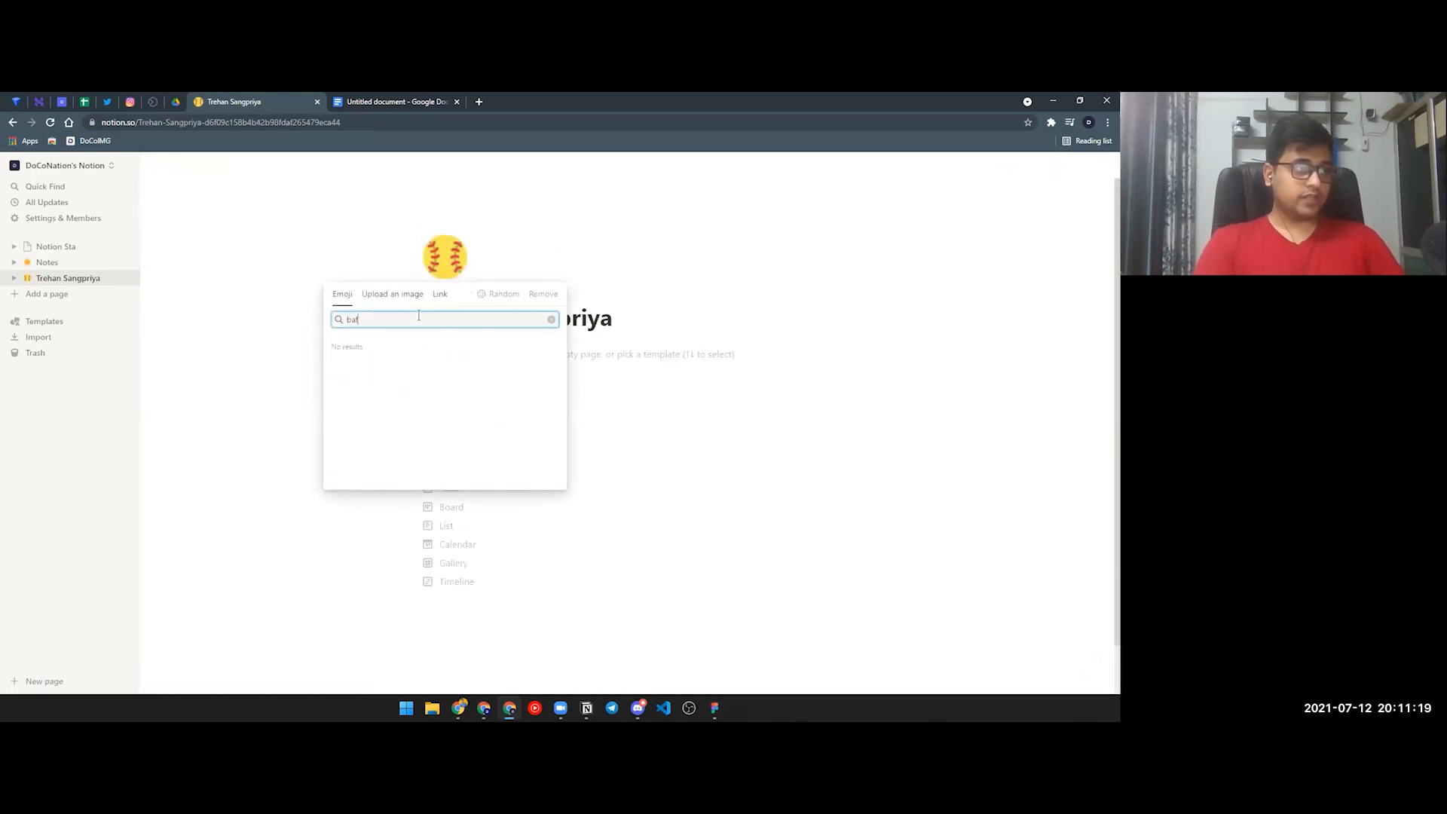
{"action": "left_click", "coordinate": [395, 347]}
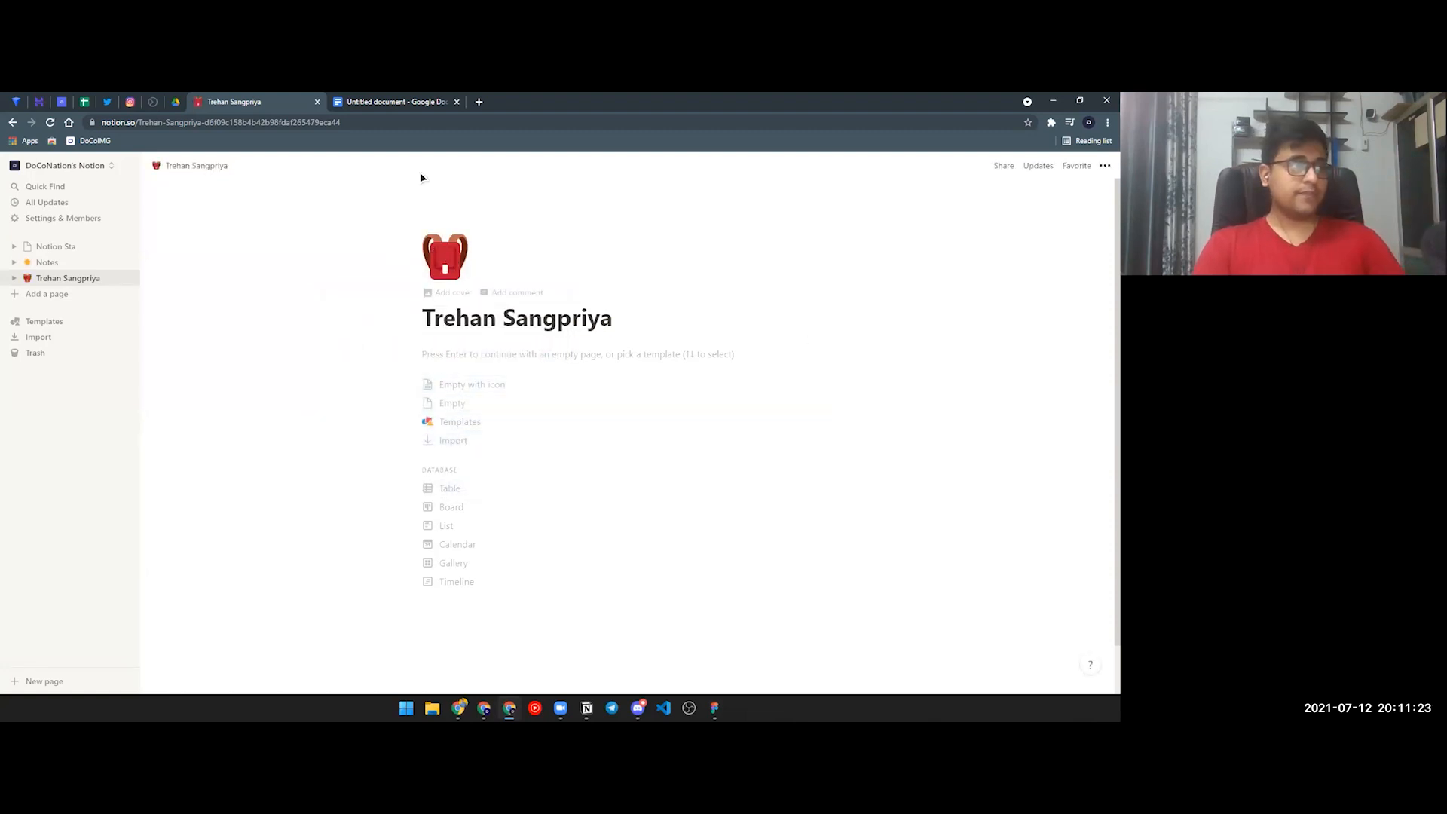
{"action": "left_click", "coordinate": [444, 293]}
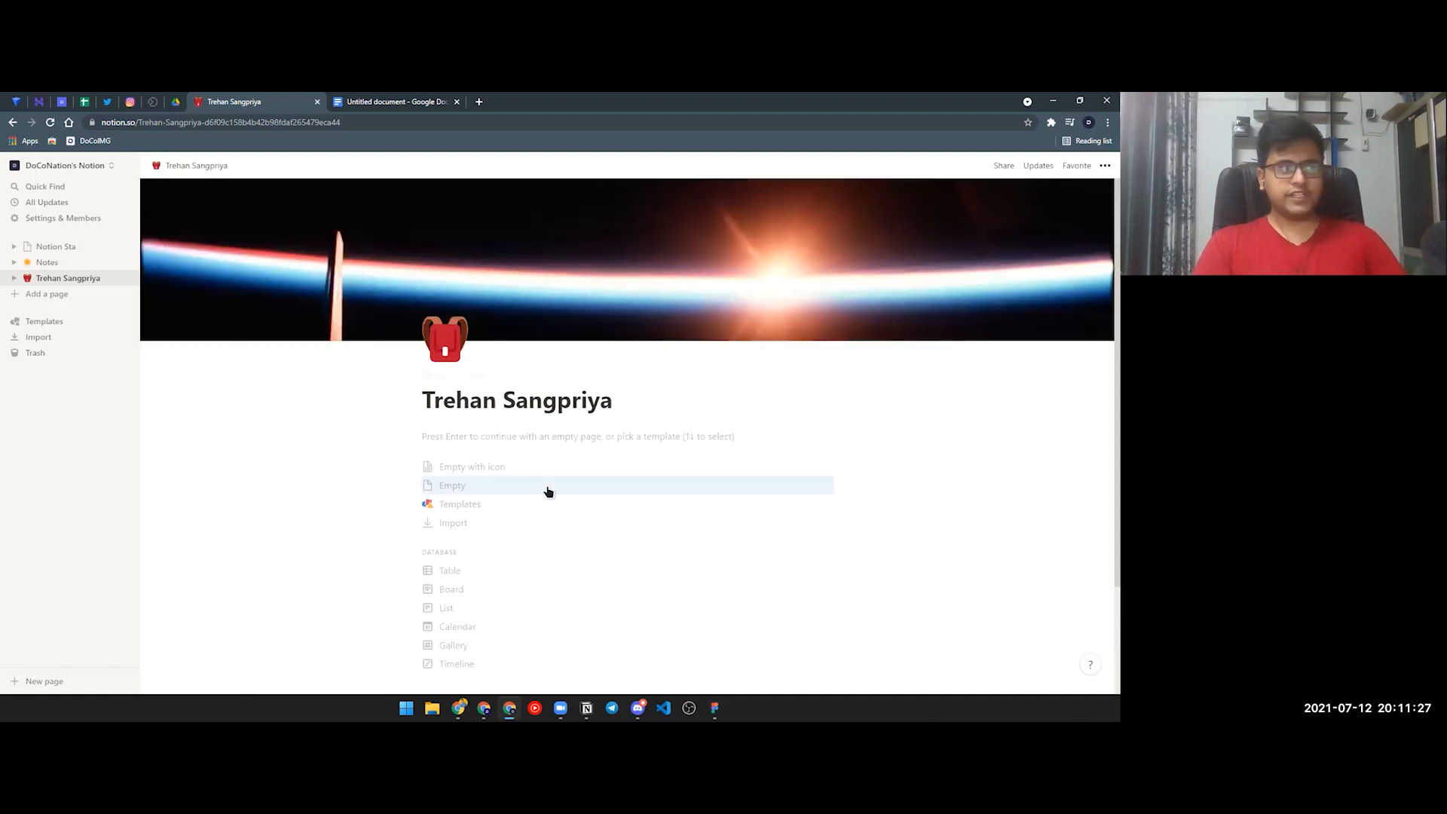
Step: Start the empty page's body with a Heading 1 block reading "My Projects" and a divider under it
{"action": "left_click", "coordinate": [568, 436]}
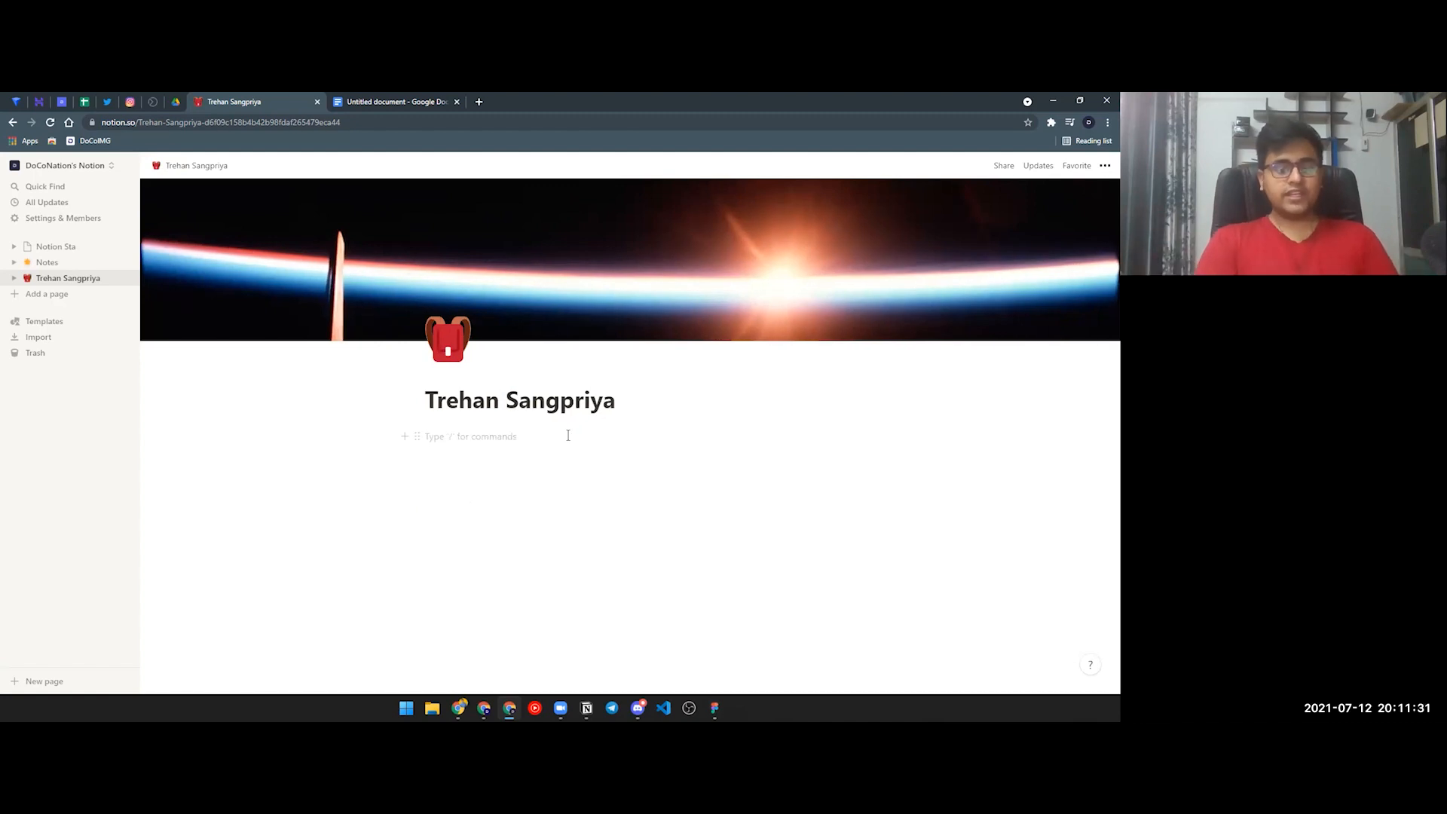
{"action": "type", "text": "/2"}
{"action": "key", "text": "Return"}
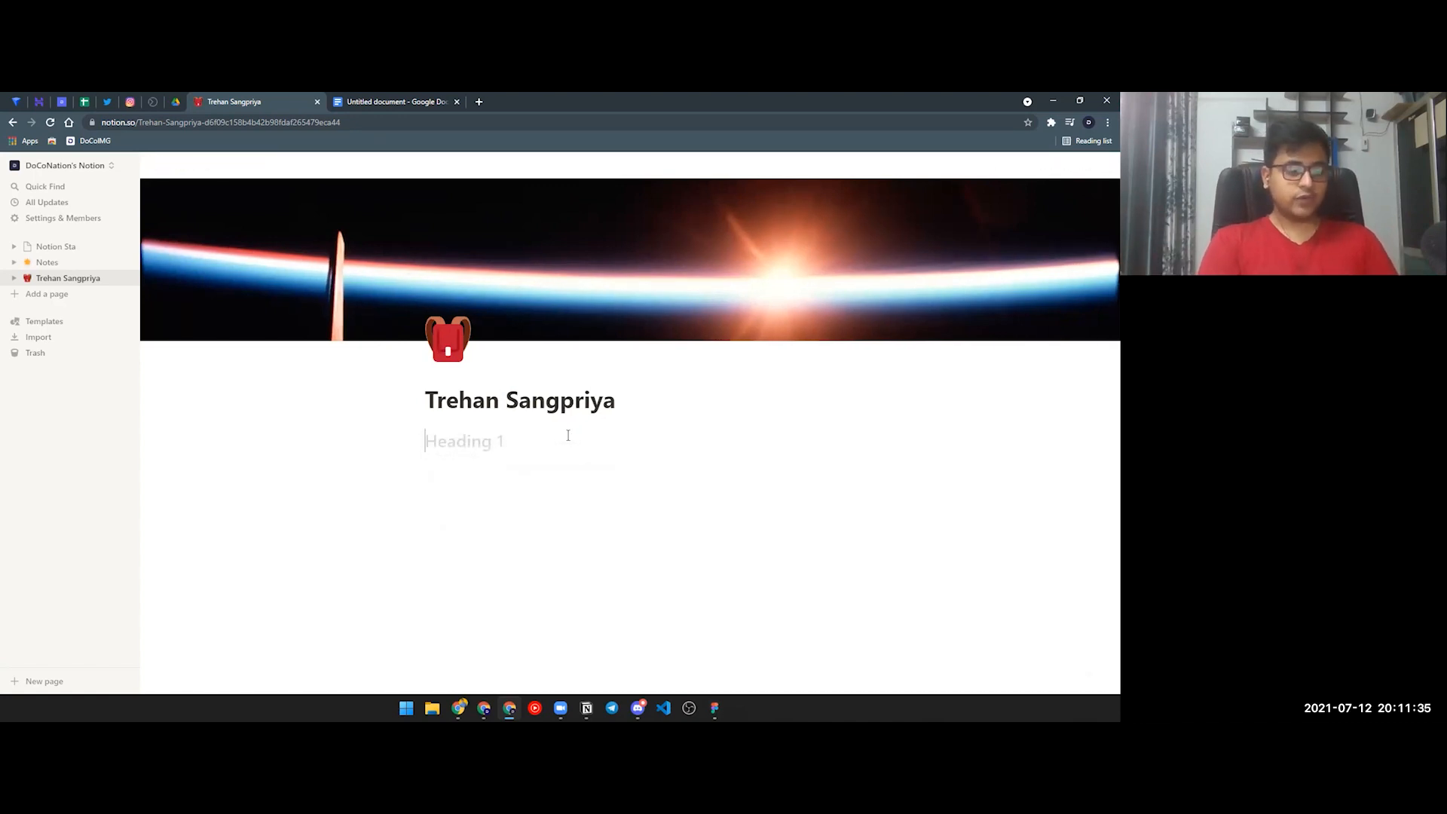
{"action": "type", "text": "My Projects"}
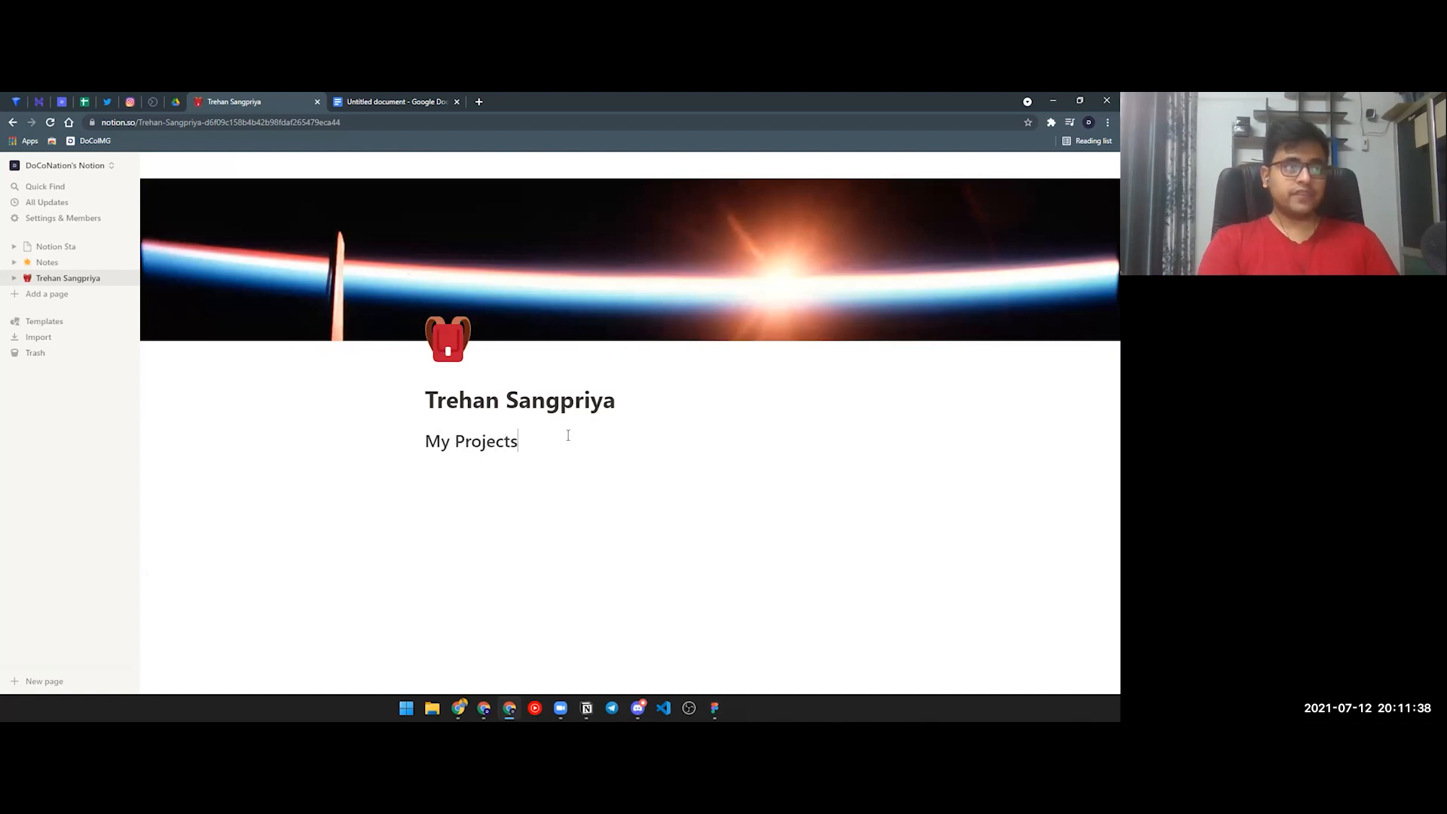
{"action": "key", "text": "Return"}
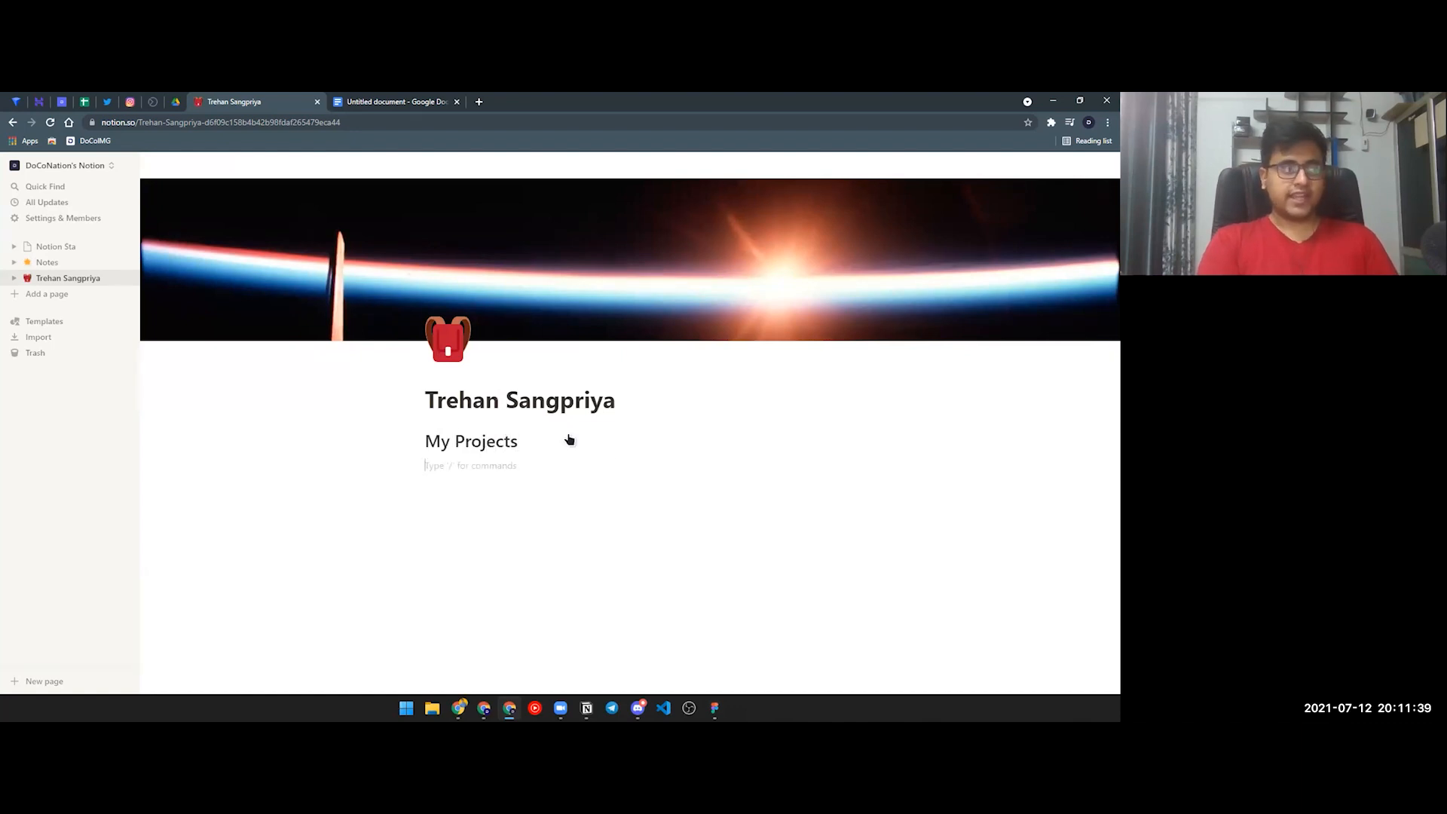
{"action": "type", "text": "/div"}
{"action": "key", "text": "Return"}
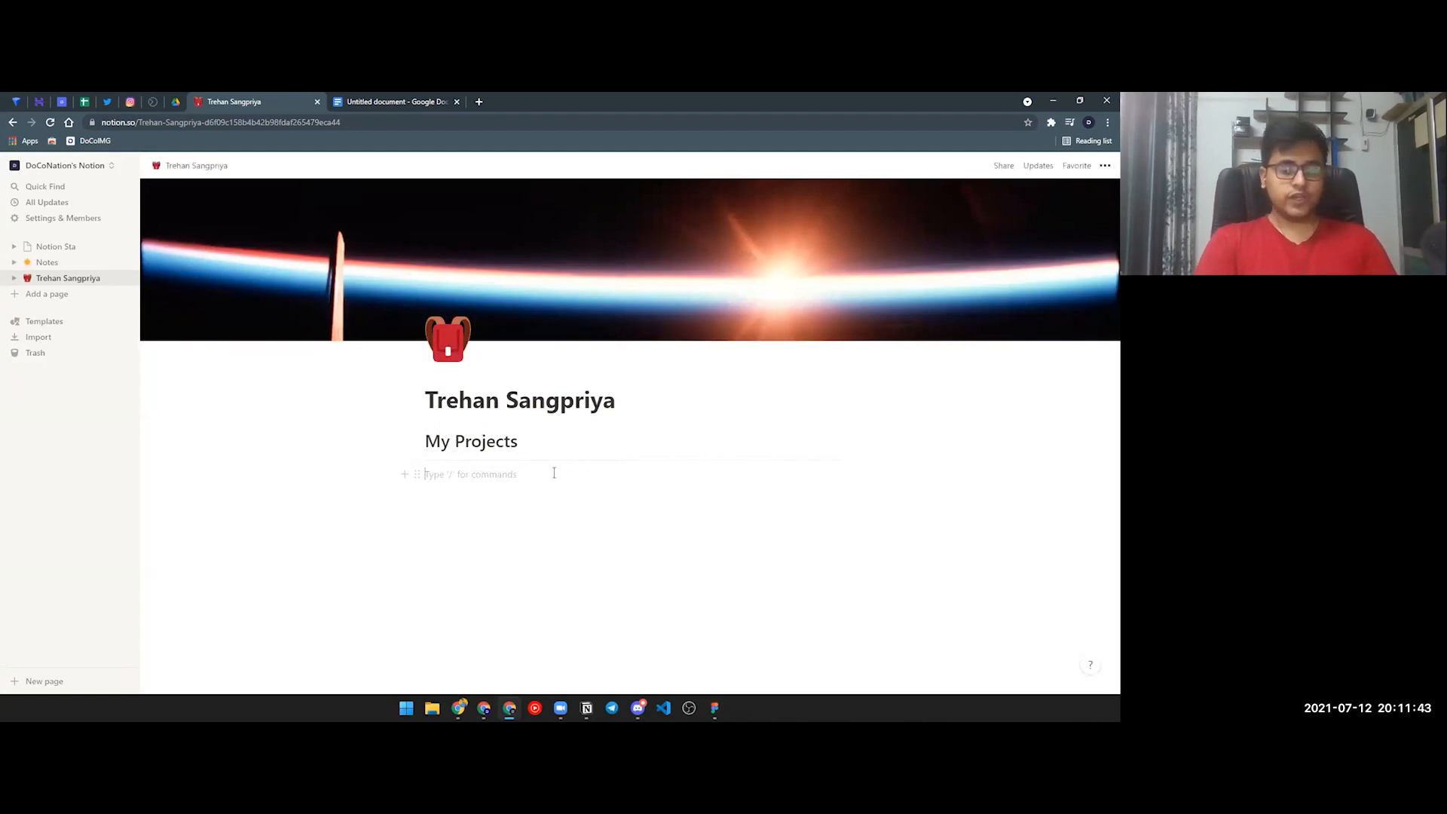
{"action": "type", "text": "/"}
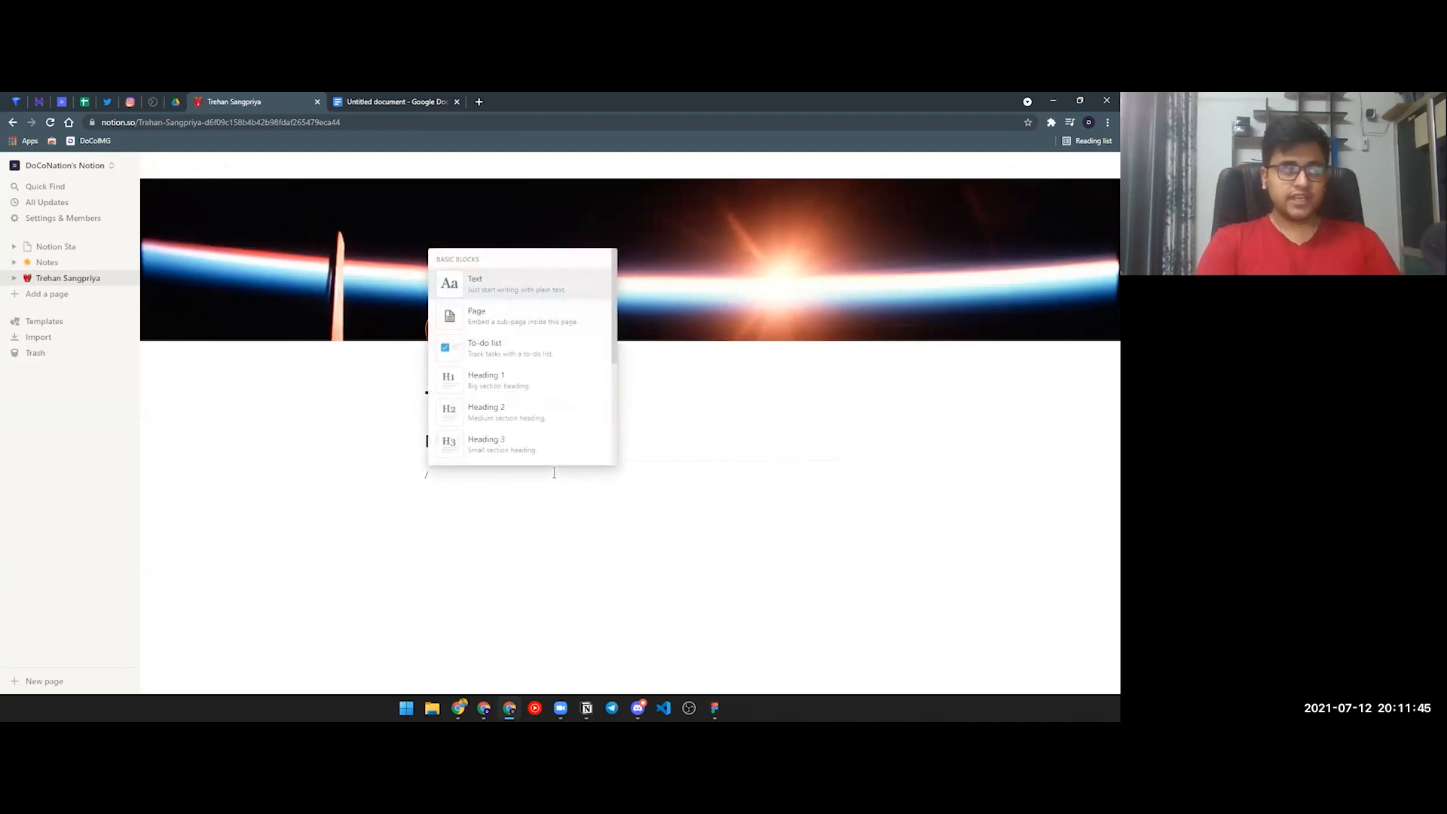
{"action": "type", "text": "hor"}
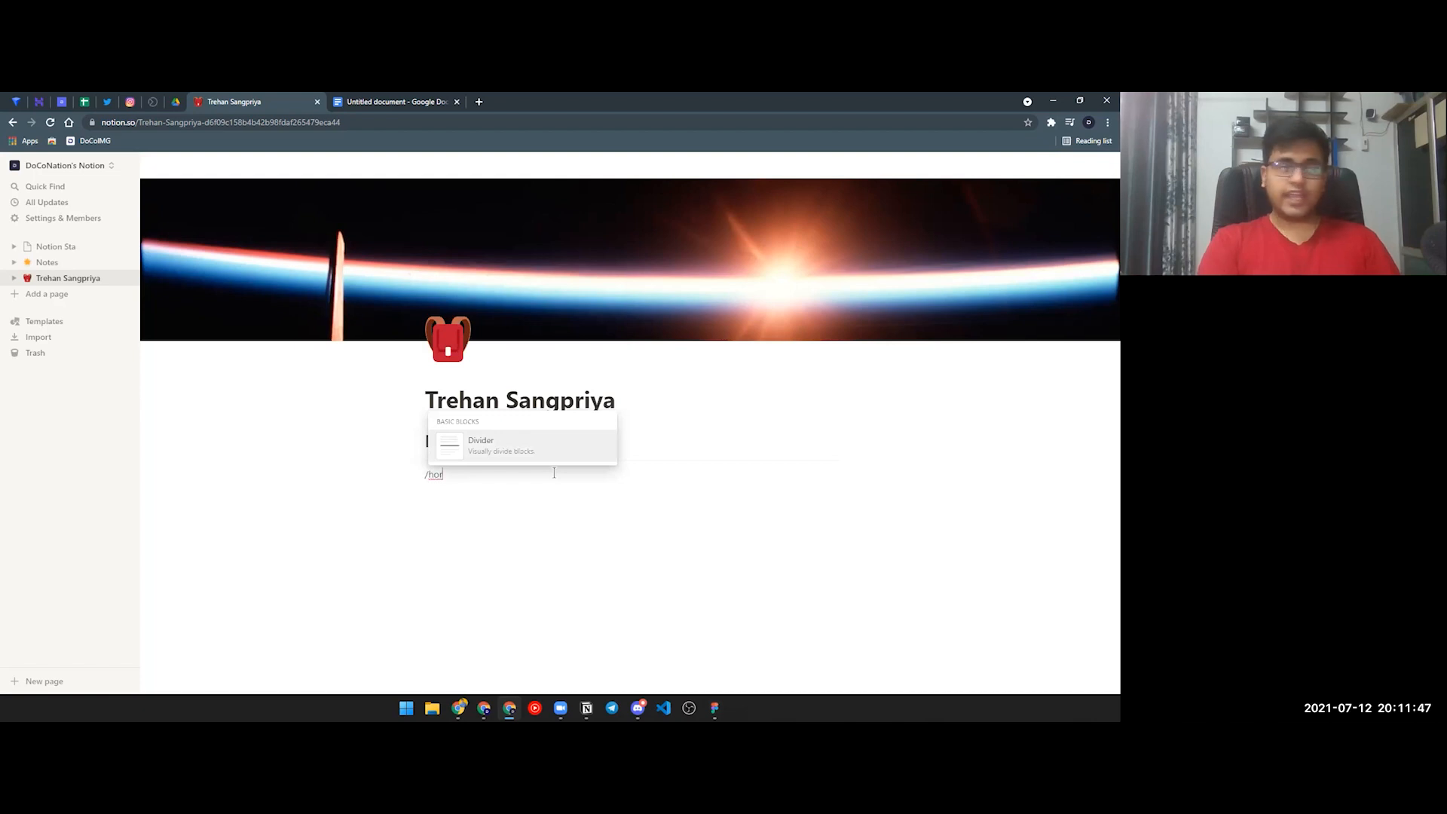
{"action": "key", "text": "BackSpace"}
{"action": "key", "text": "BackSpace"}
{"action": "key", "text": "BackSpace"}
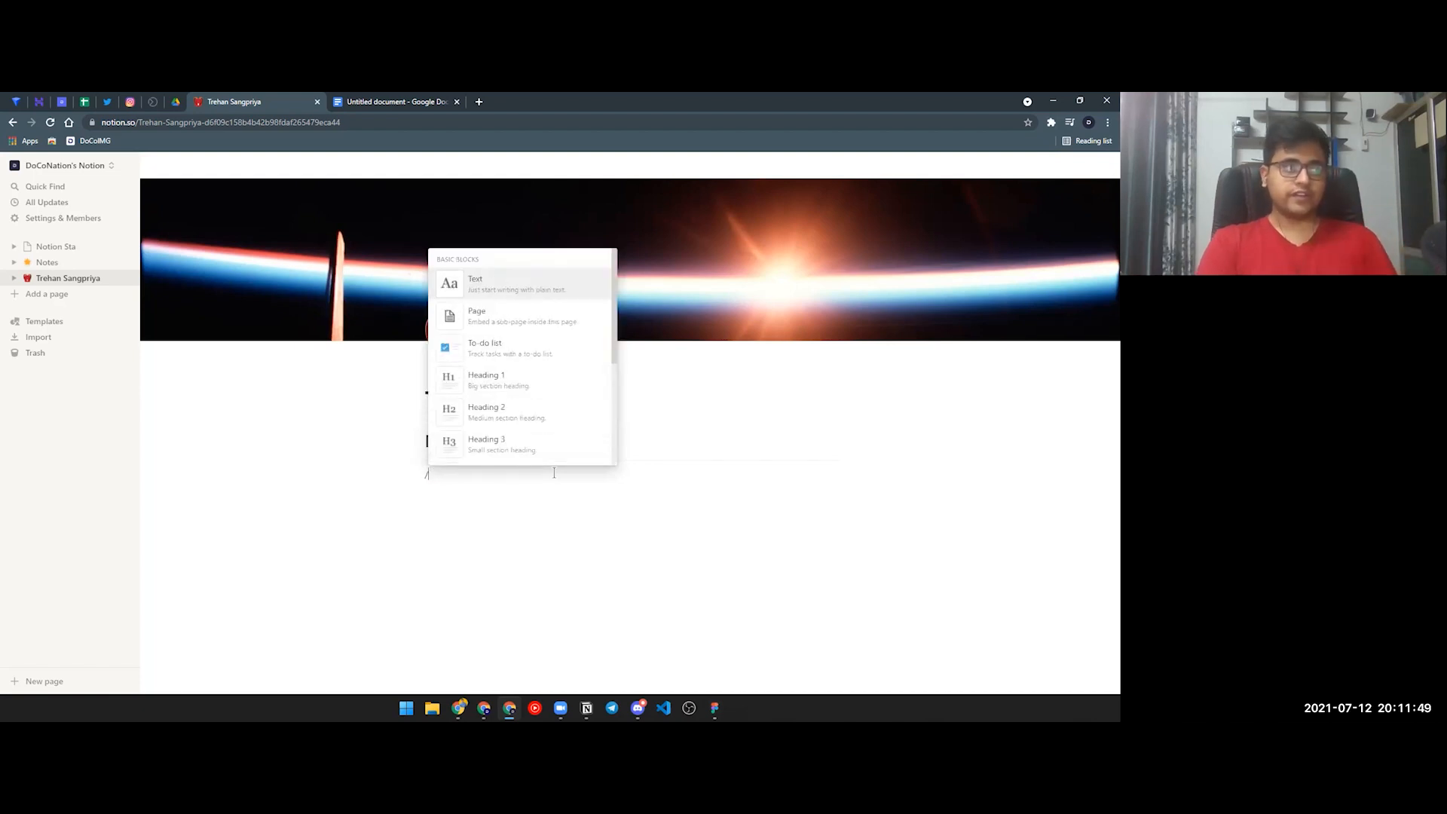
{"action": "key", "text": "BackSpace"}
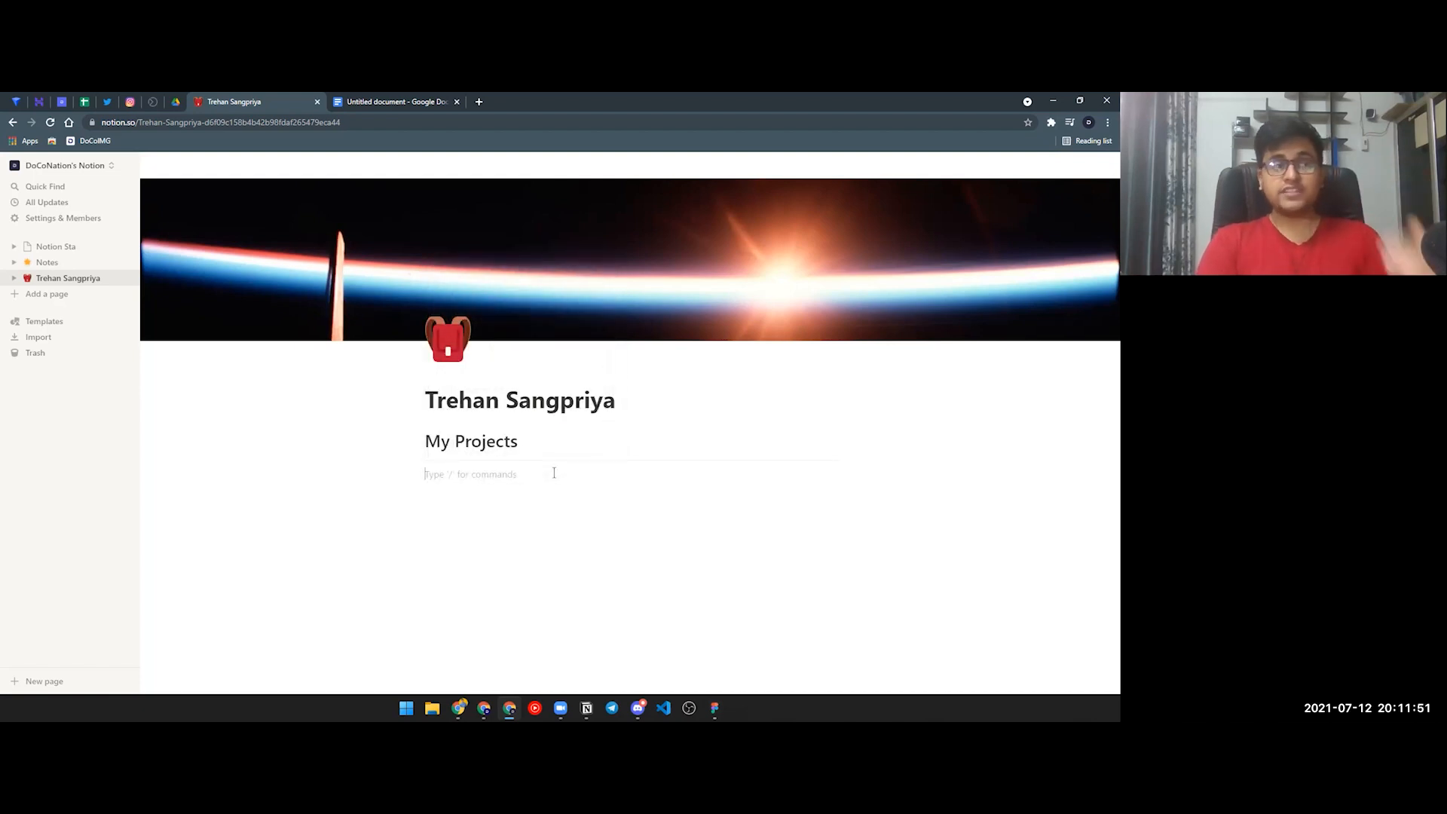
Step: Switch to the CodePen window, place it over the Notion page and open the link options for the "Background-Image Overlay - #1" pen
{"action": "key", "text": "alt+Tab"}
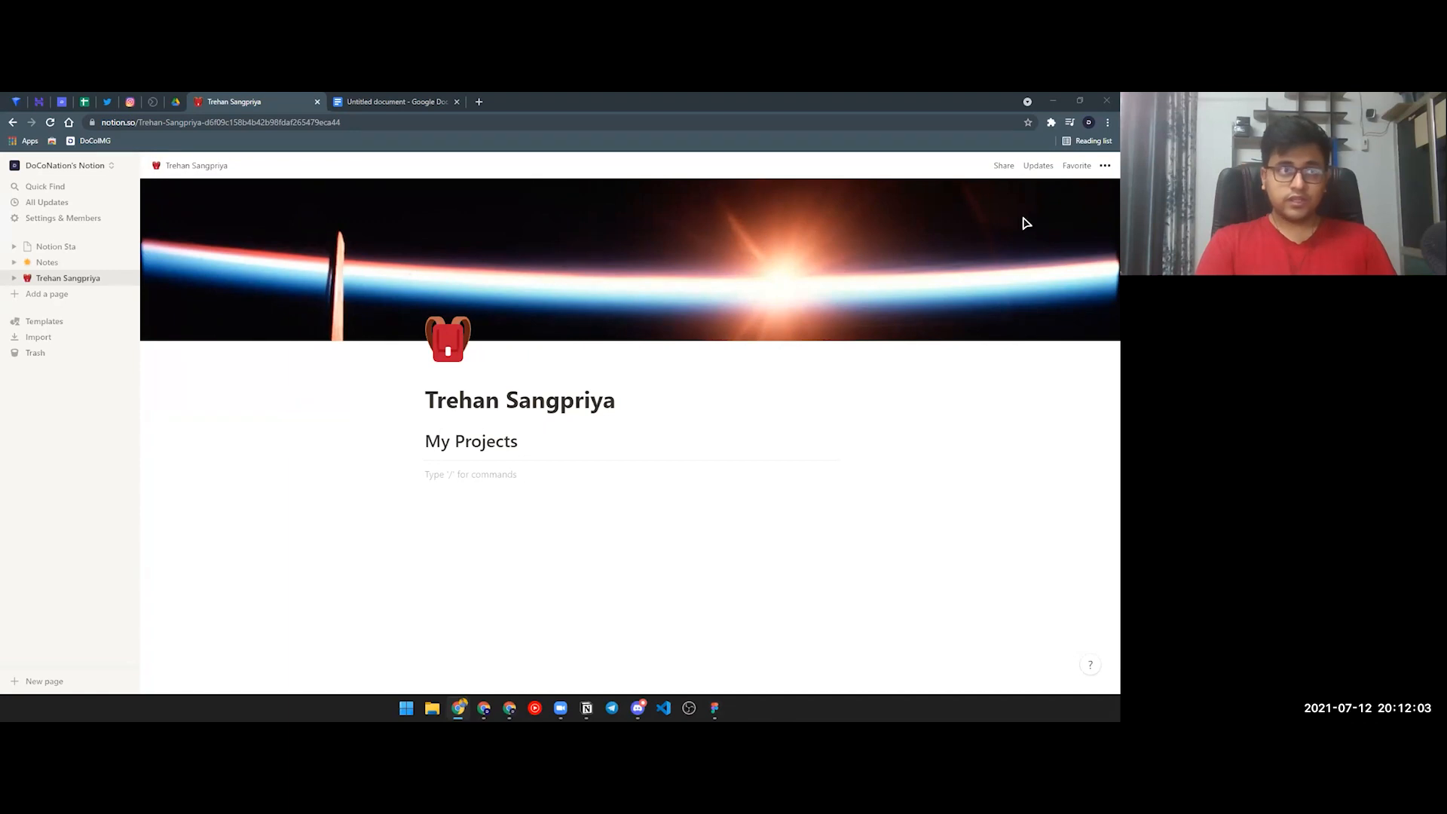
{"action": "left_click_drag", "start_coordinate": [1026, 223], "coordinate": [799, 136]}
{"action": "scroll", "coordinate": [784, 400], "scroll_direction": "down", "scroll_amount": 1}
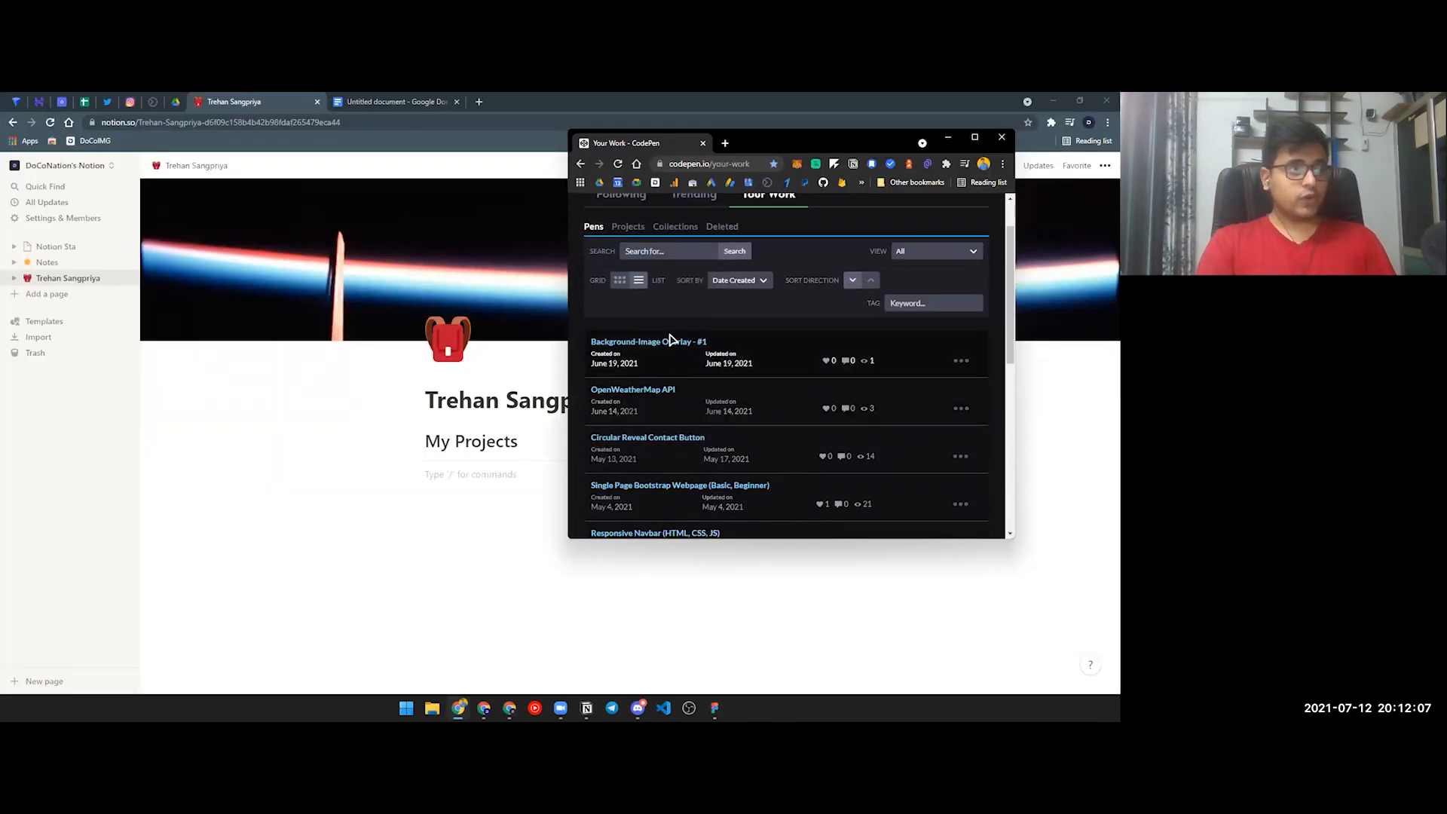
{"action": "right_click", "coordinate": [662, 343]}
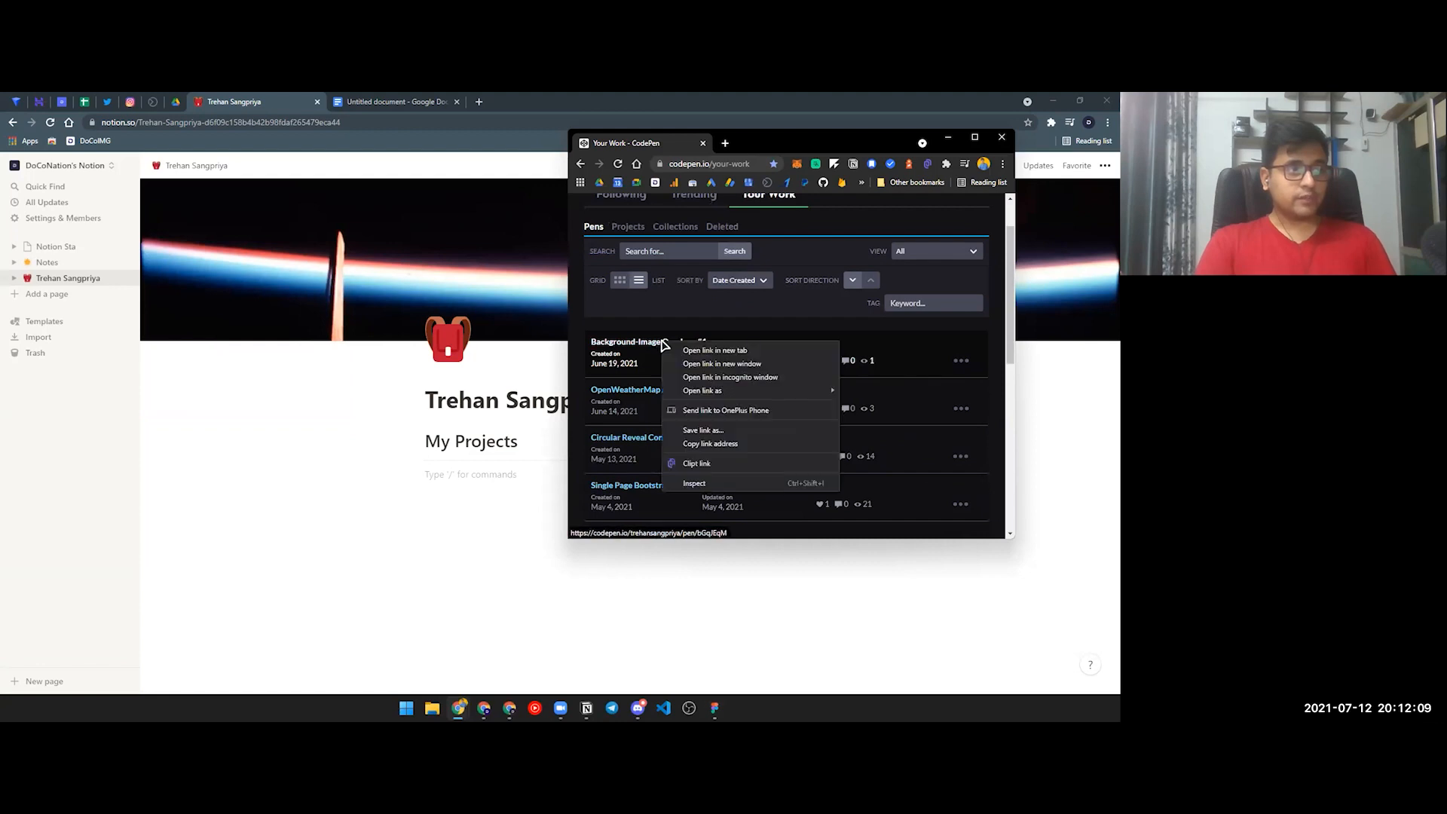
Step: Copy the link of the Background-Image Overlay - #1 pen and add it under My Projects as a CodePen embed
{"action": "left_click", "coordinate": [700, 443]}
{"action": "left_click", "coordinate": [464, 474]}
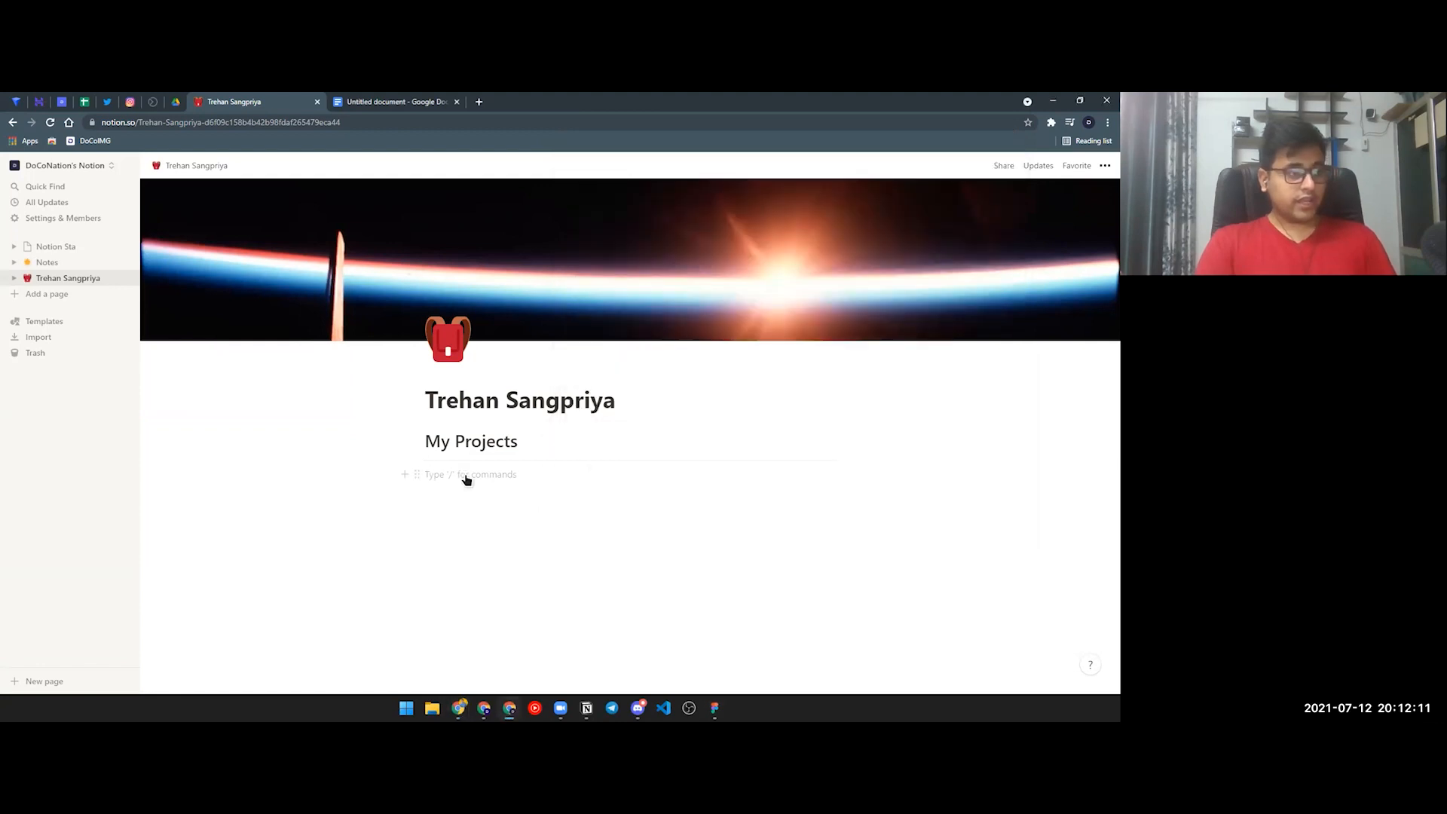
{"action": "key", "text": "ctrl+v"}
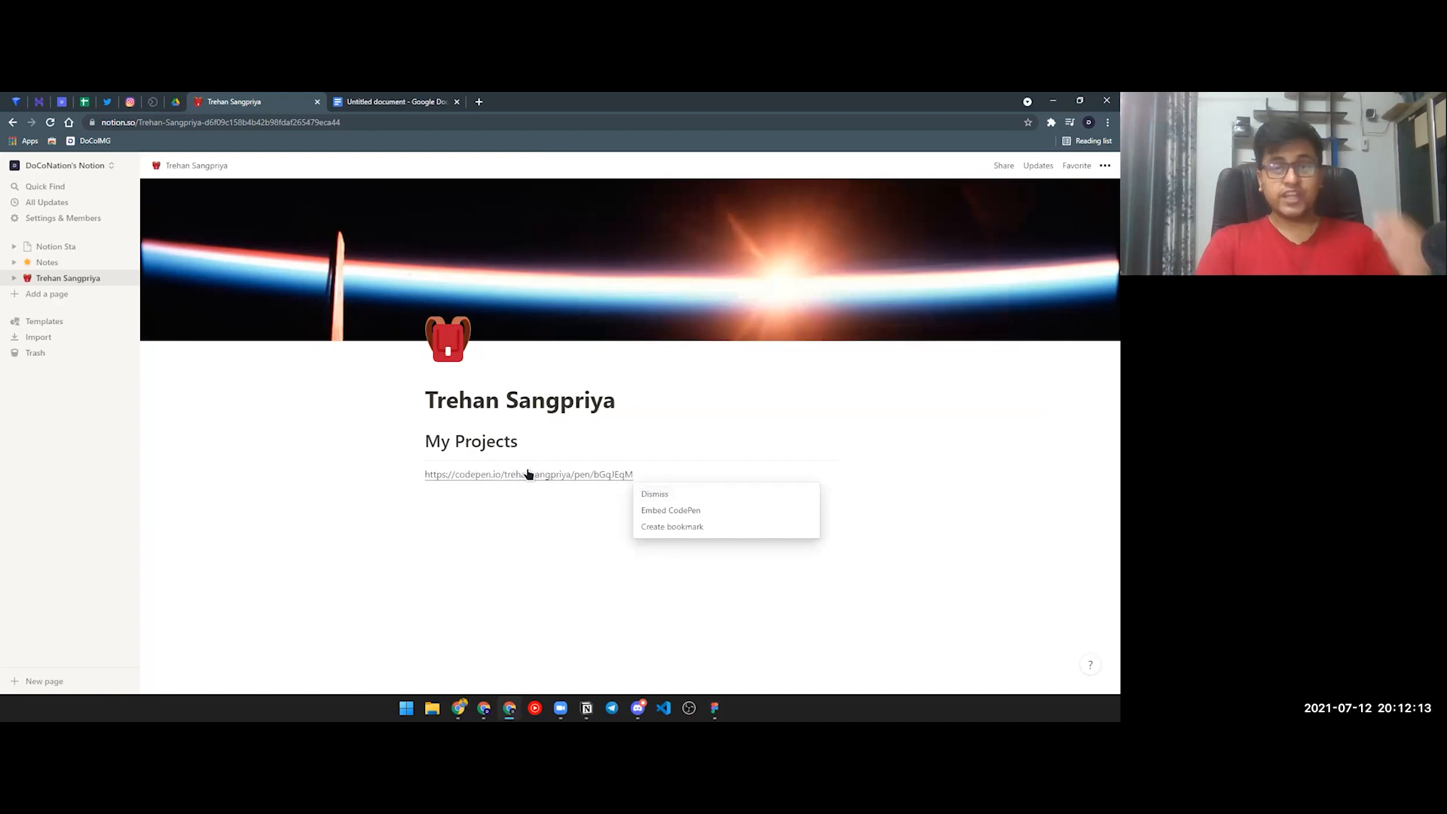
{"action": "left_click", "coordinate": [672, 510]}
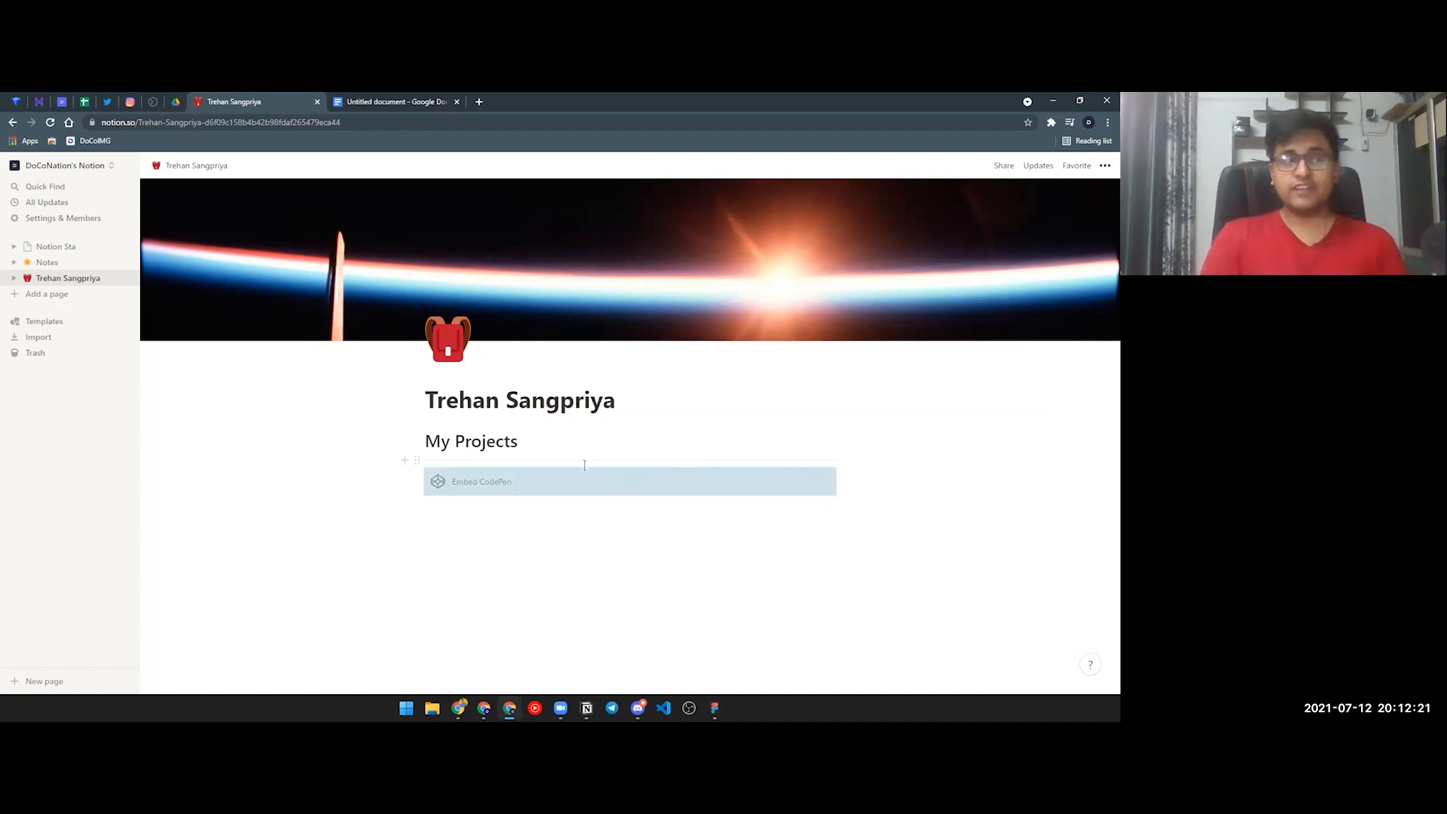
Step: Insert an empty Heading 2 block between the My Projects divider and the embedded pen
{"action": "left_click", "coordinate": [412, 459]}
{"action": "key", "text": "Escape"}
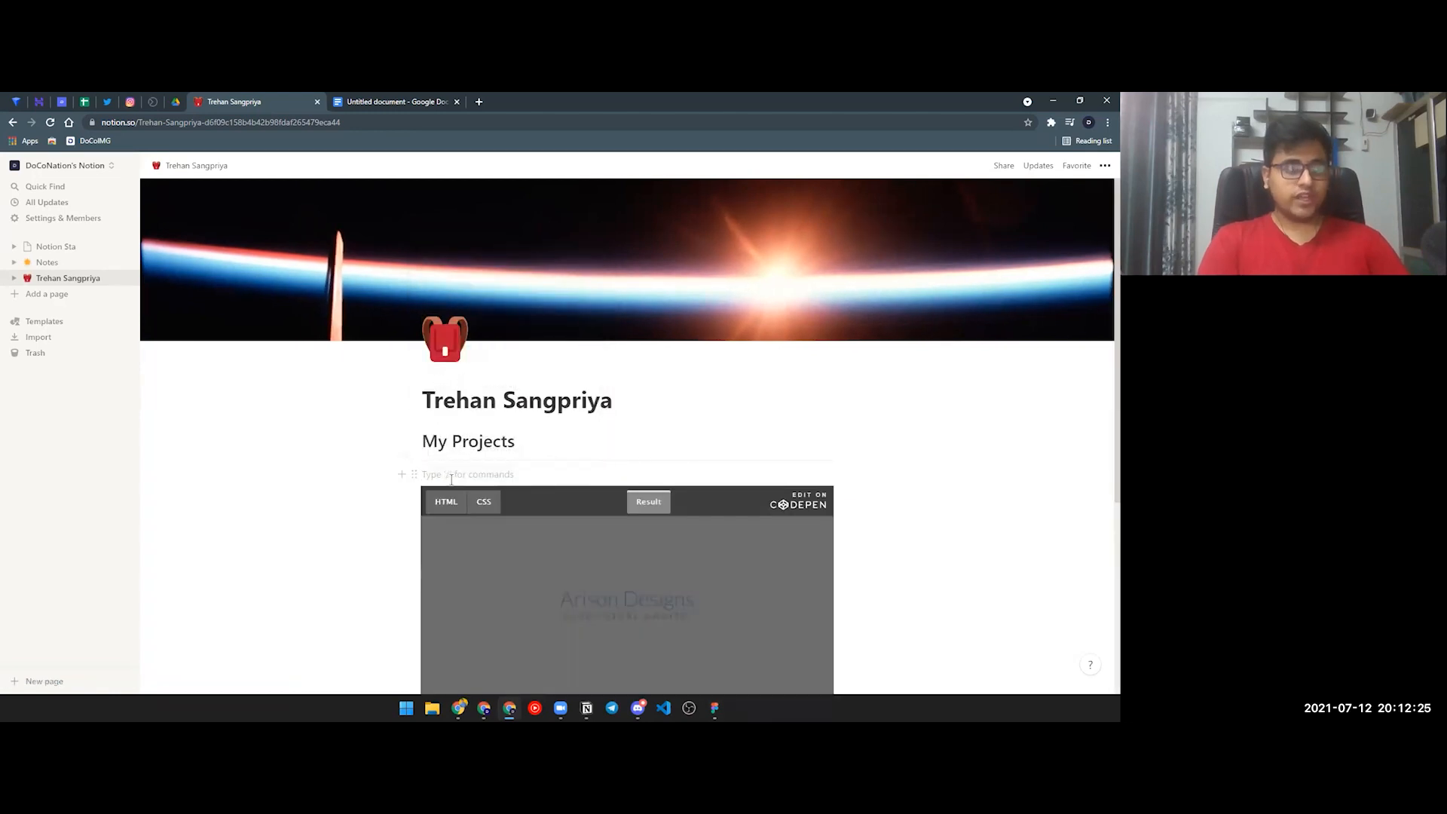
{"action": "type", "text": "/h2"}
{"action": "key", "text": "Return"}
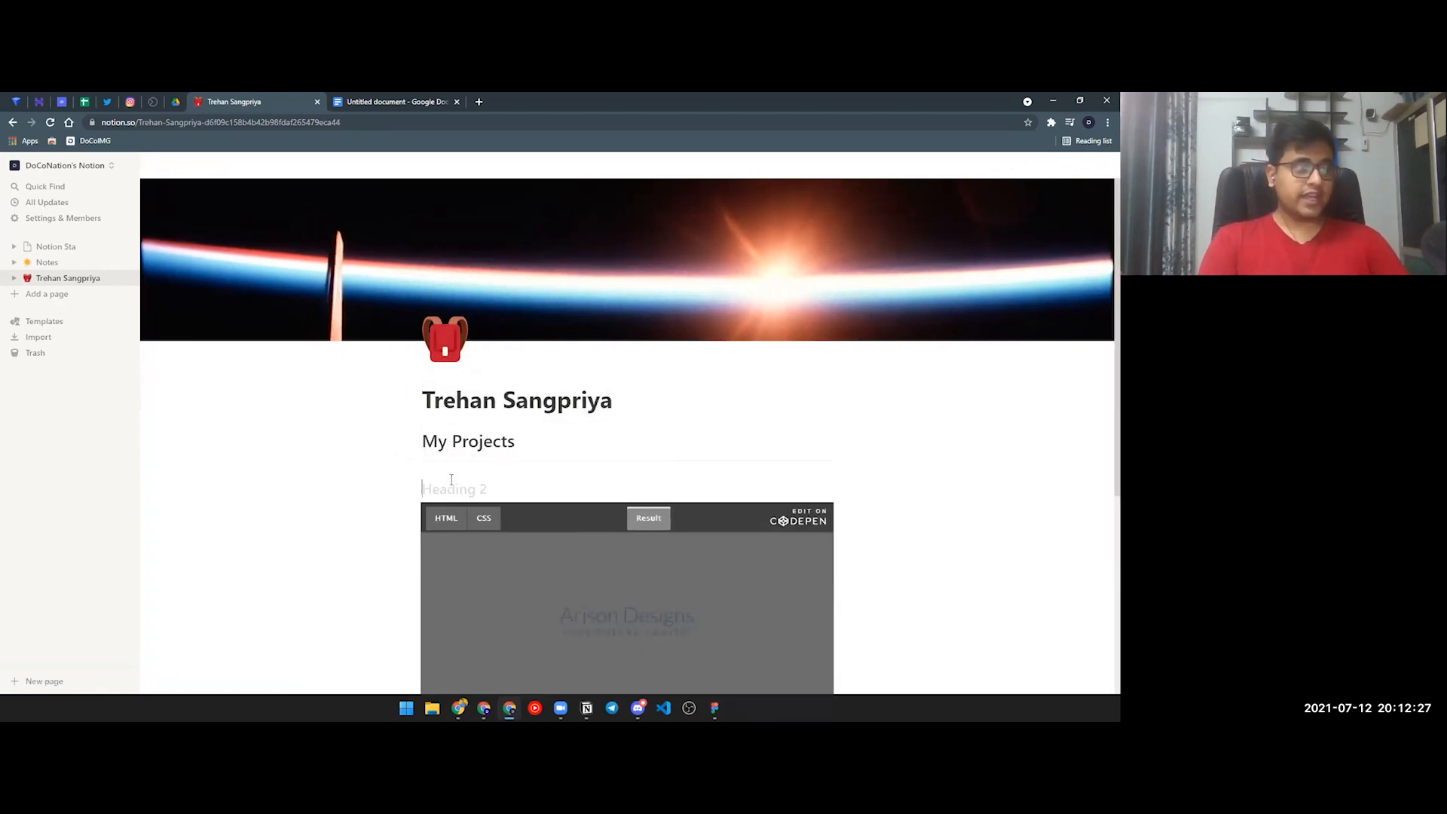
{"action": "scroll", "coordinate": [881, 497], "scroll_direction": "down", "scroll_amount": 4}
{"action": "scroll", "coordinate": [882, 497], "scroll_direction": "up", "scroll_amount": 1}
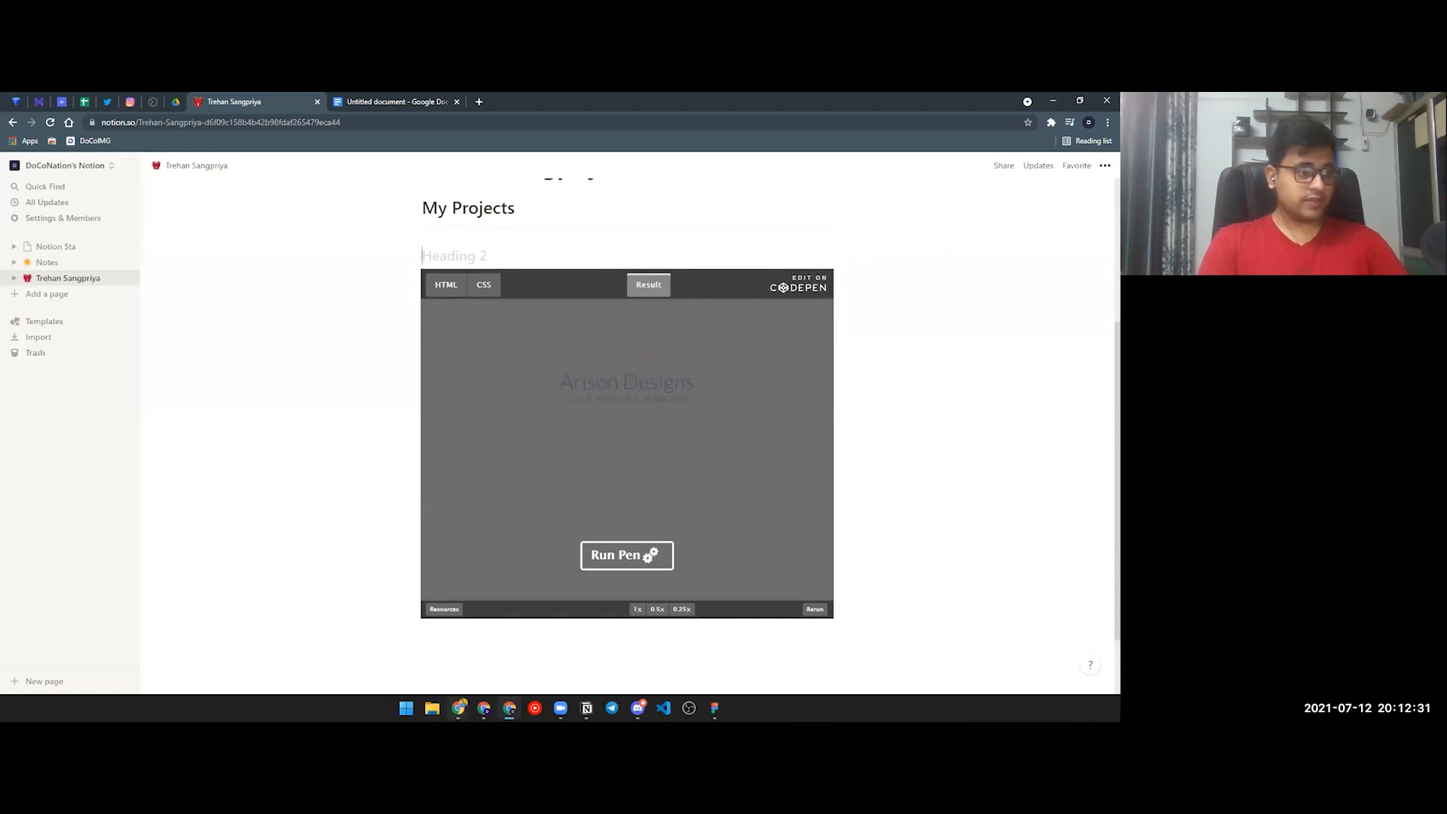
Step: Check the embedded pen's name on CodePen and enter "Background" as the heading text
{"action": "mouse_move", "coordinate": [458, 710]}
{"action": "left_click", "coordinate": [526, 672]}
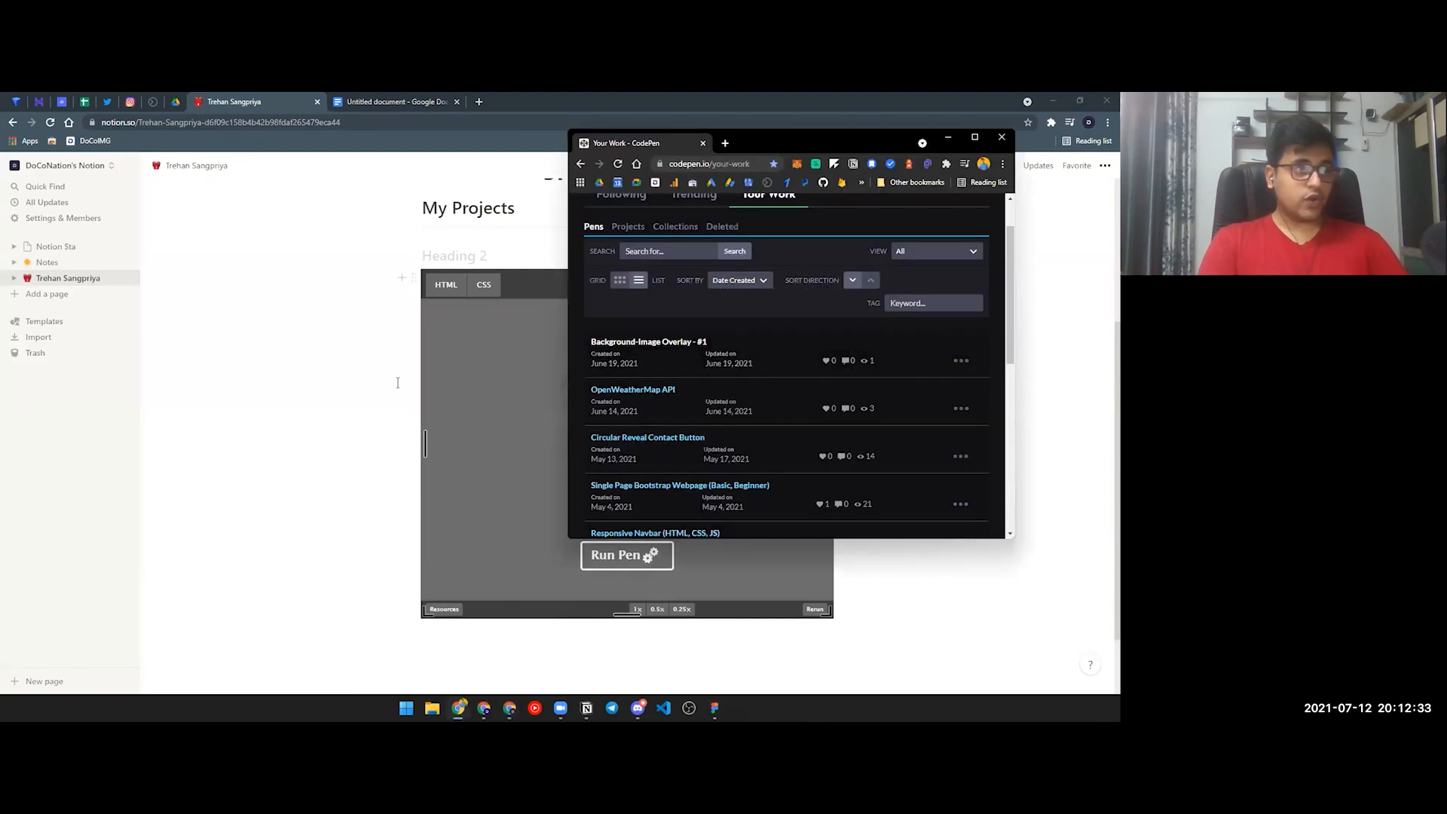
{"action": "left_click", "coordinate": [369, 381]}
{"action": "left_click", "coordinate": [486, 255]}
{"action": "type", "text": "Backgrou"}
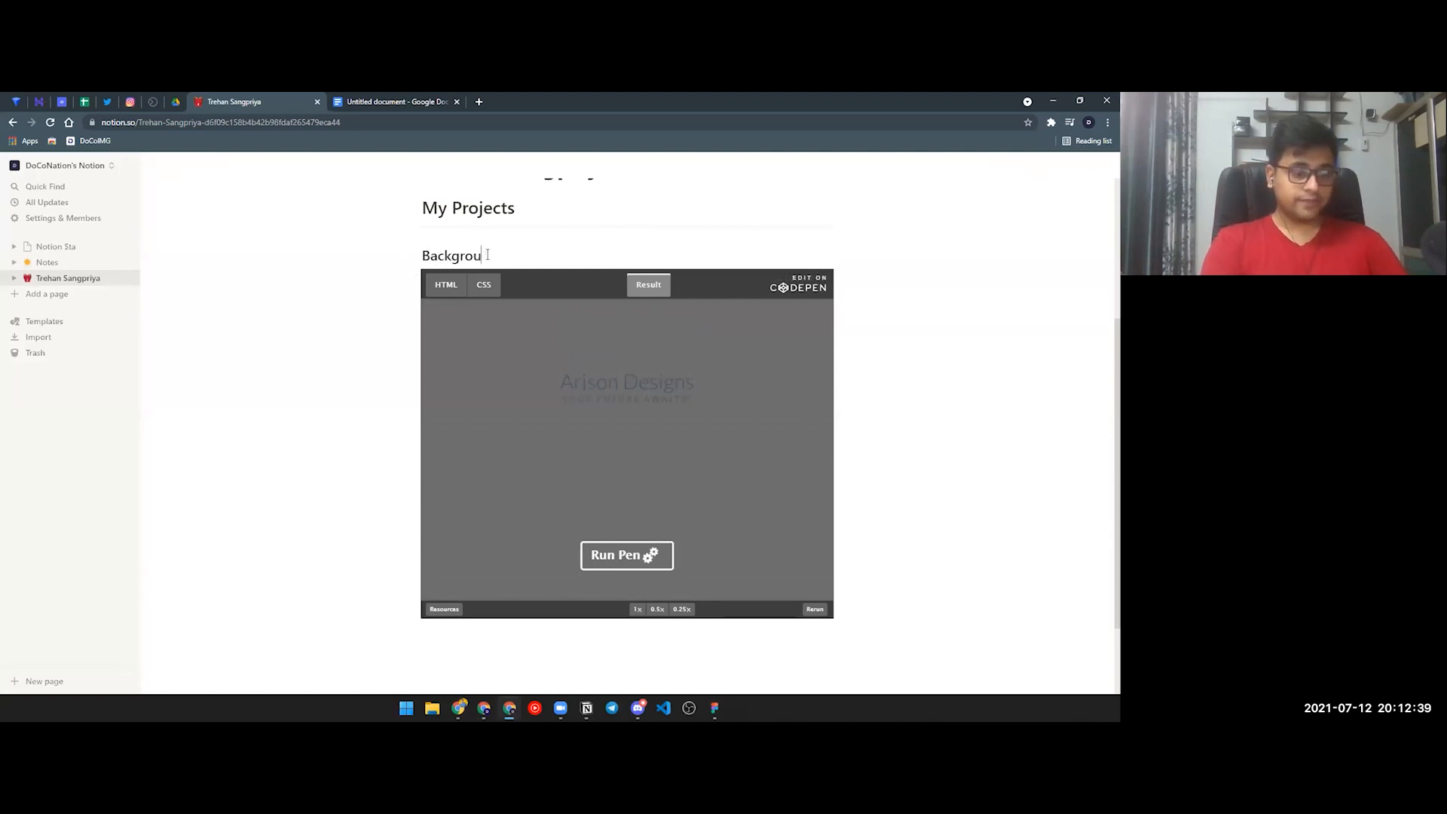
{"action": "type", "text": "nd"}
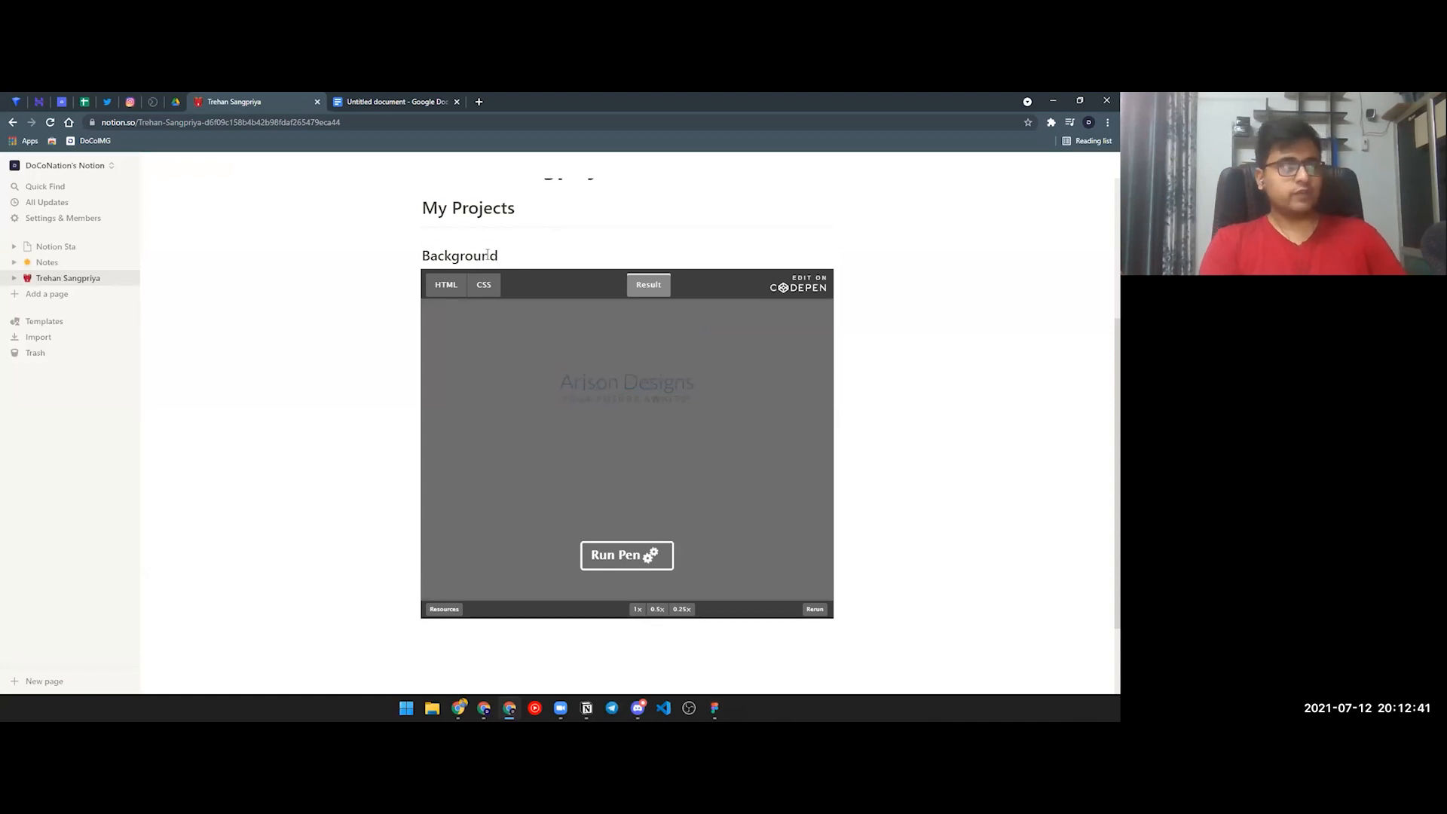
Step: Make "Project 1" the complete text of the heading above the embedded pen
{"action": "key", "text": "ctrl+a"}
{"action": "type", "text": "Proj"}
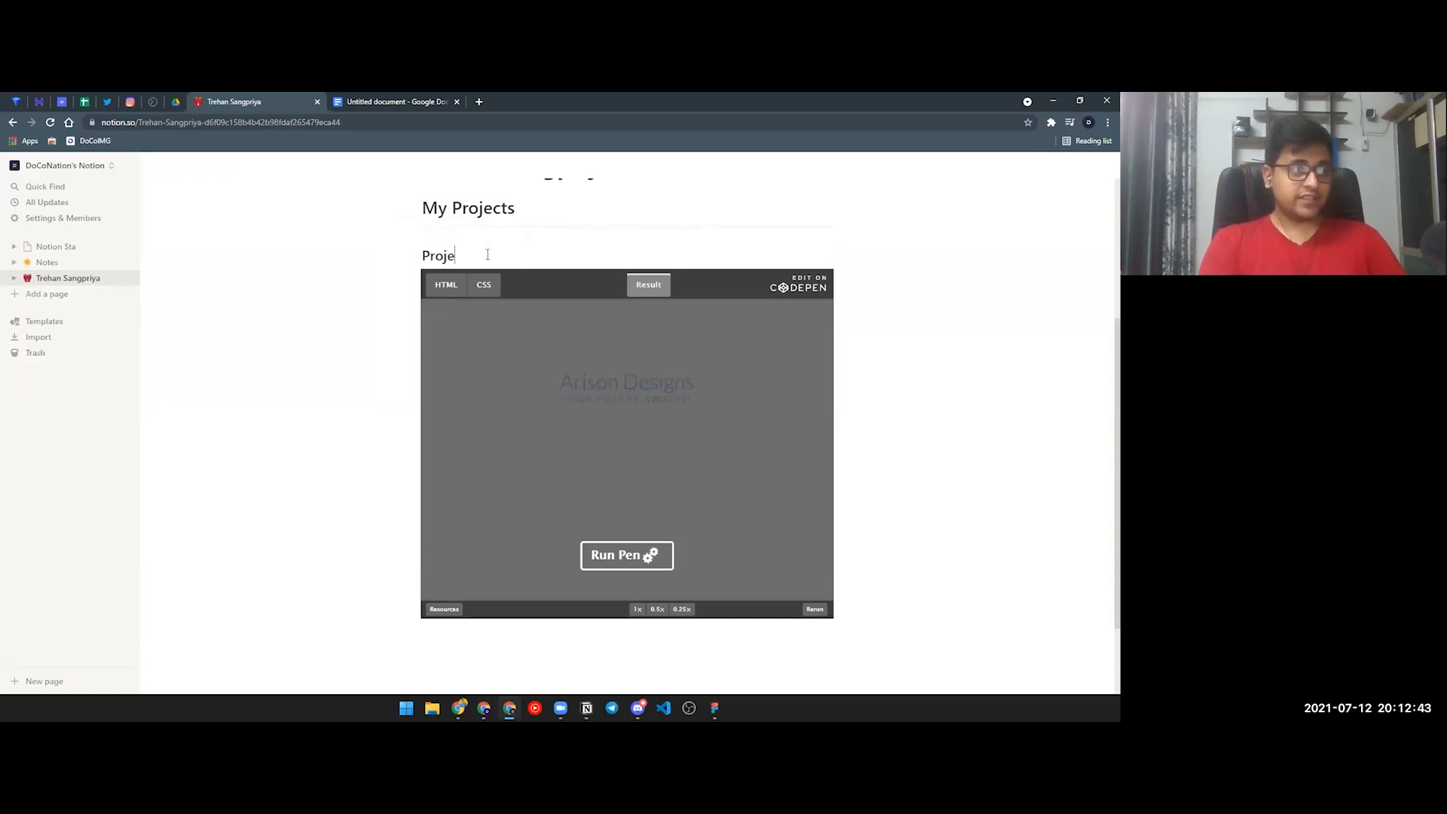
{"action": "type", "text": "ect 1"}
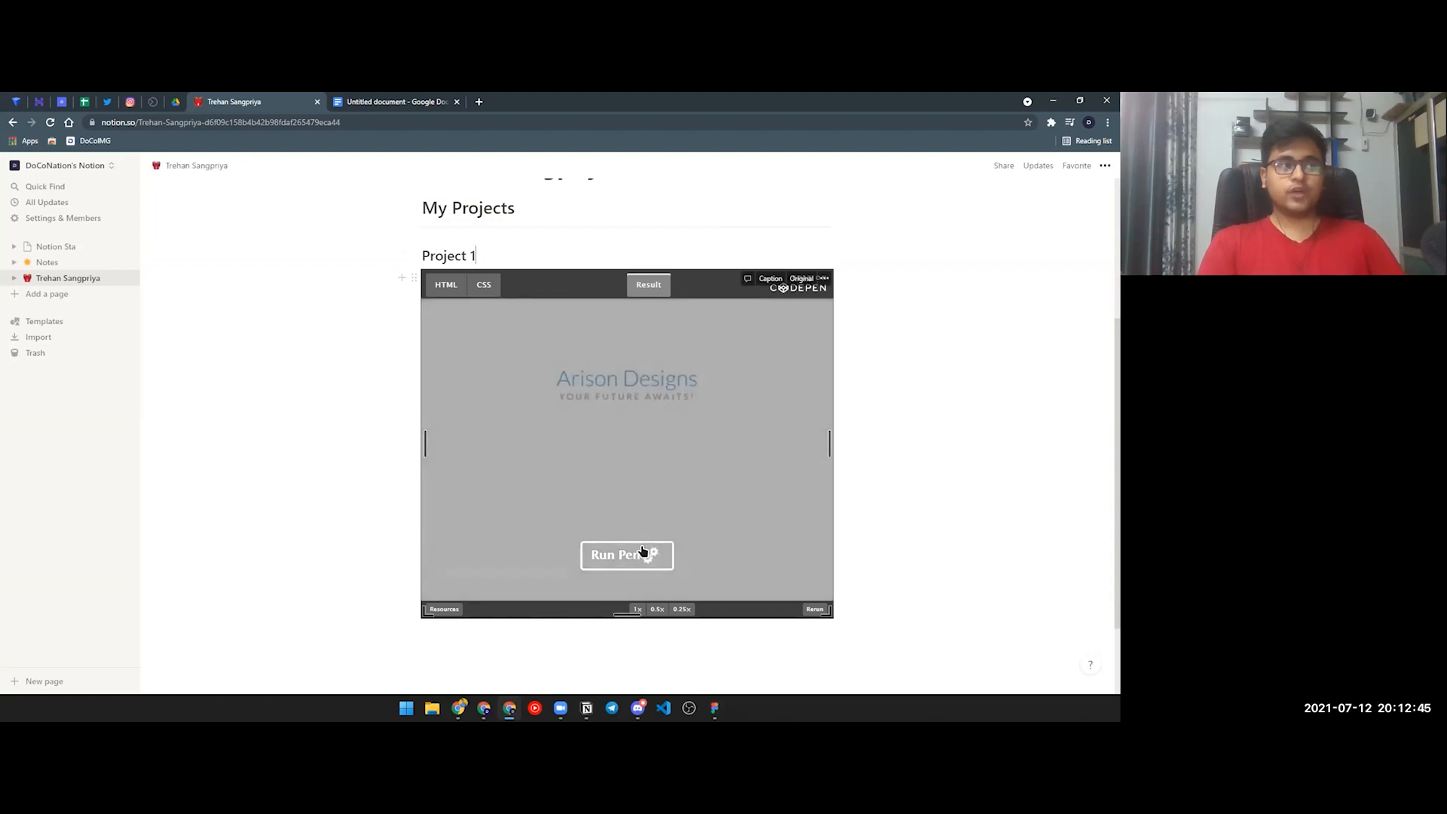
Step: Run the embedded pen and show its CSS code beside the result
{"action": "left_click", "coordinate": [645, 556]}
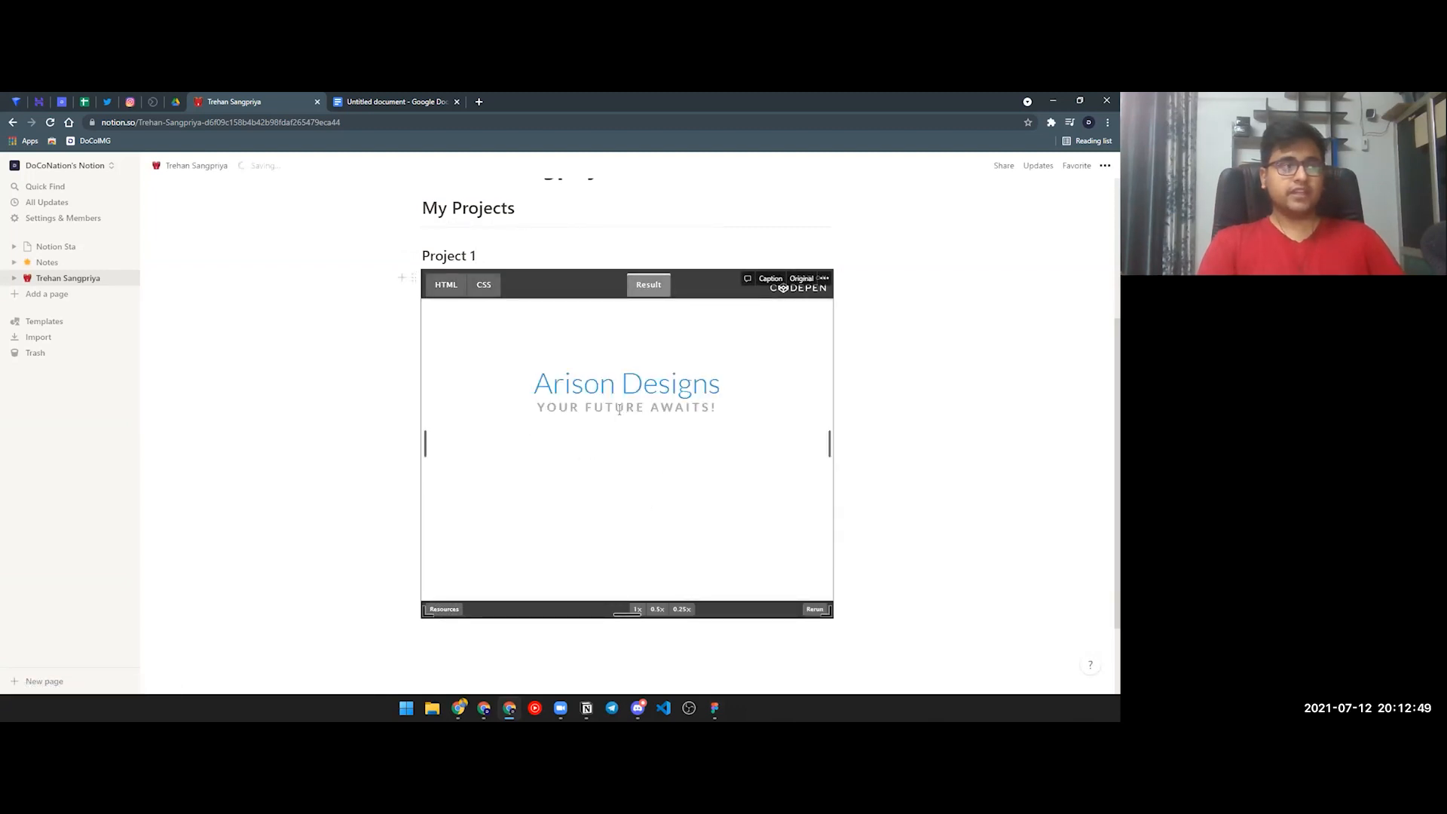
{"action": "left_click", "coordinate": [484, 286]}
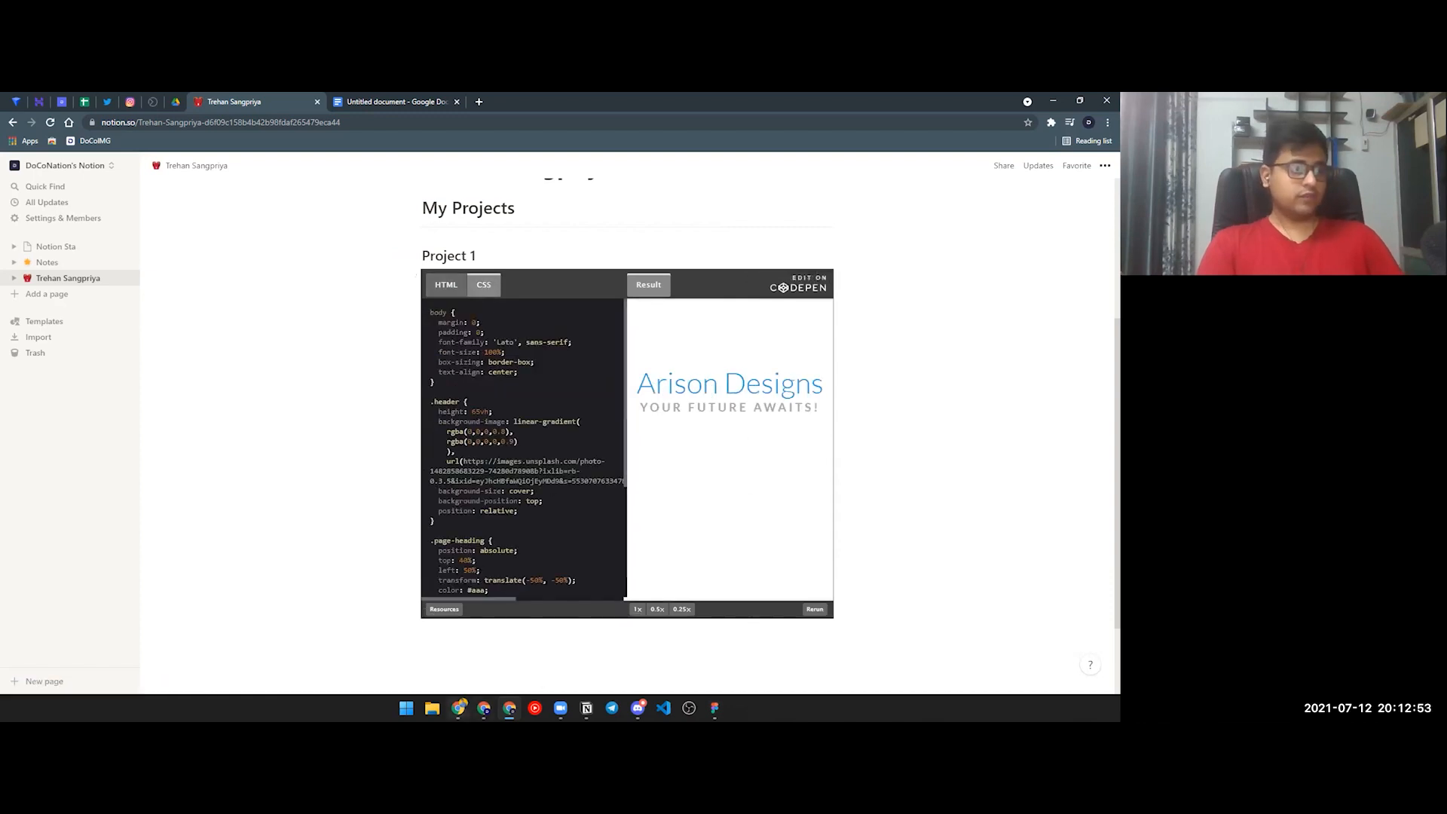
Step: Switch to CodePen, open the Circular Reveal Contact Button pen and copy its URL
{"action": "mouse_move", "coordinate": [459, 707]}
{"action": "left_click", "coordinate": [517, 648]}
{"action": "scroll", "coordinate": [709, 404], "scroll_direction": "down", "scroll_amount": 1}
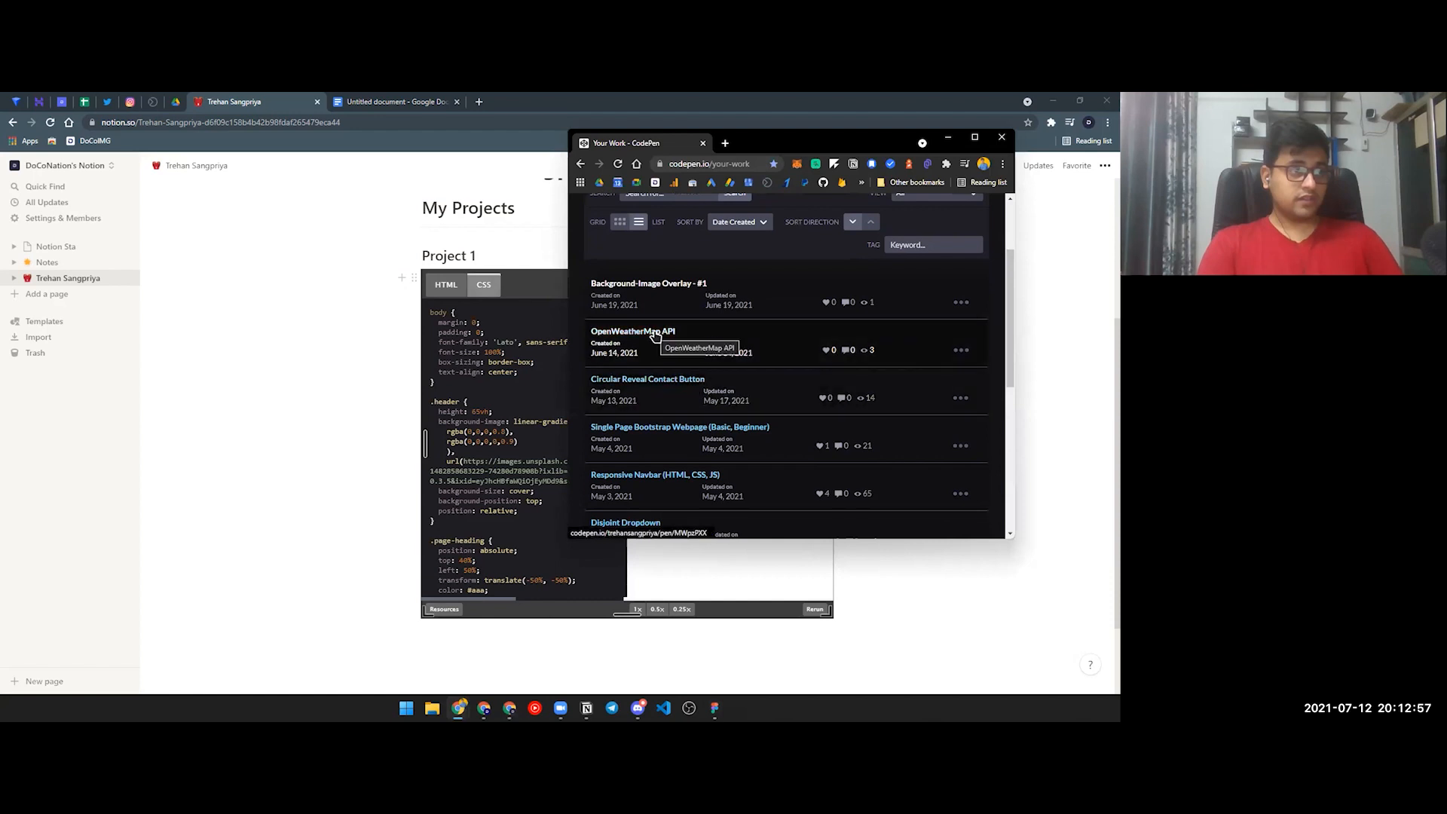
{"action": "left_click", "coordinate": [661, 385]}
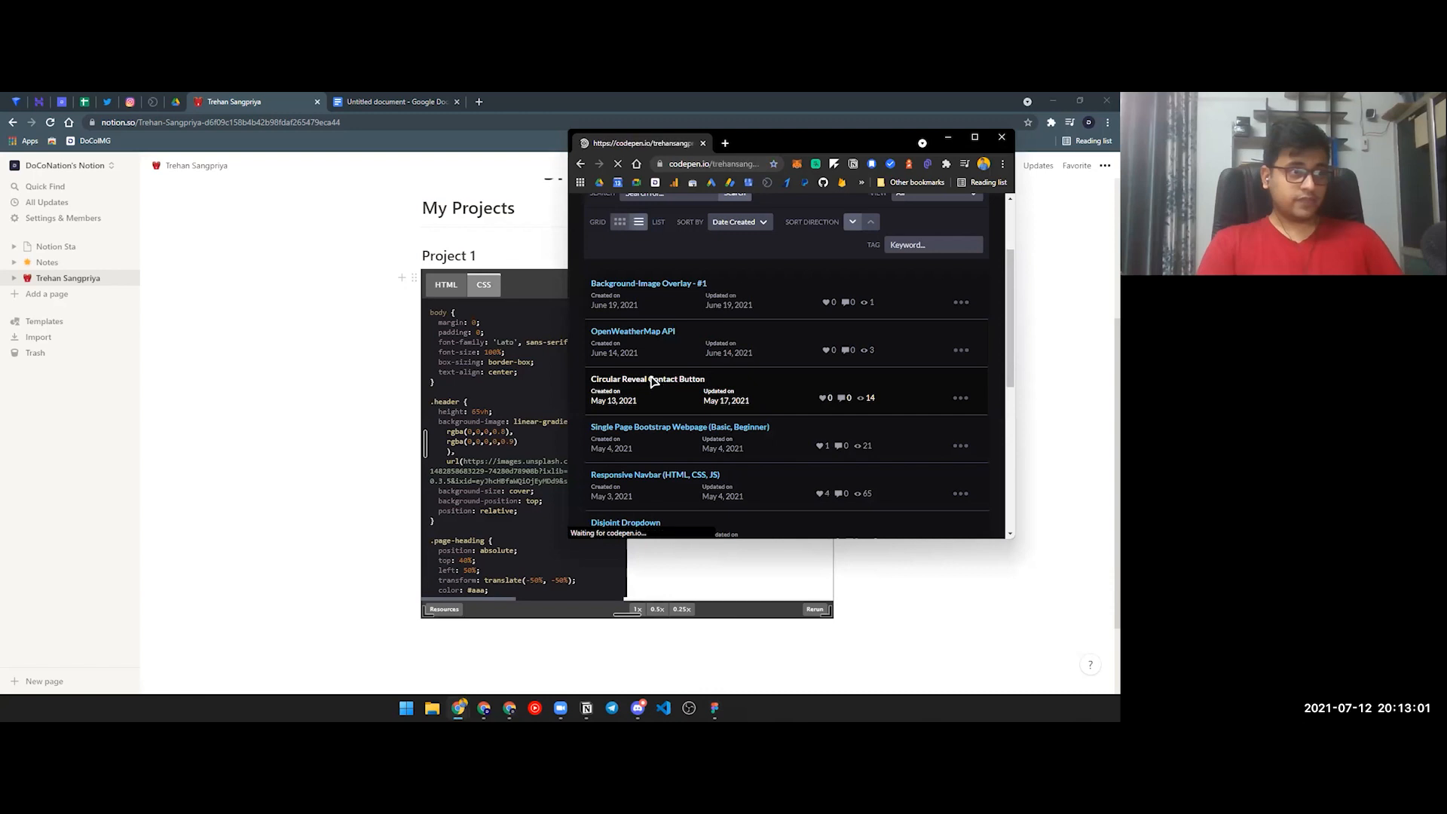
{"action": "left_click", "coordinate": [712, 163]}
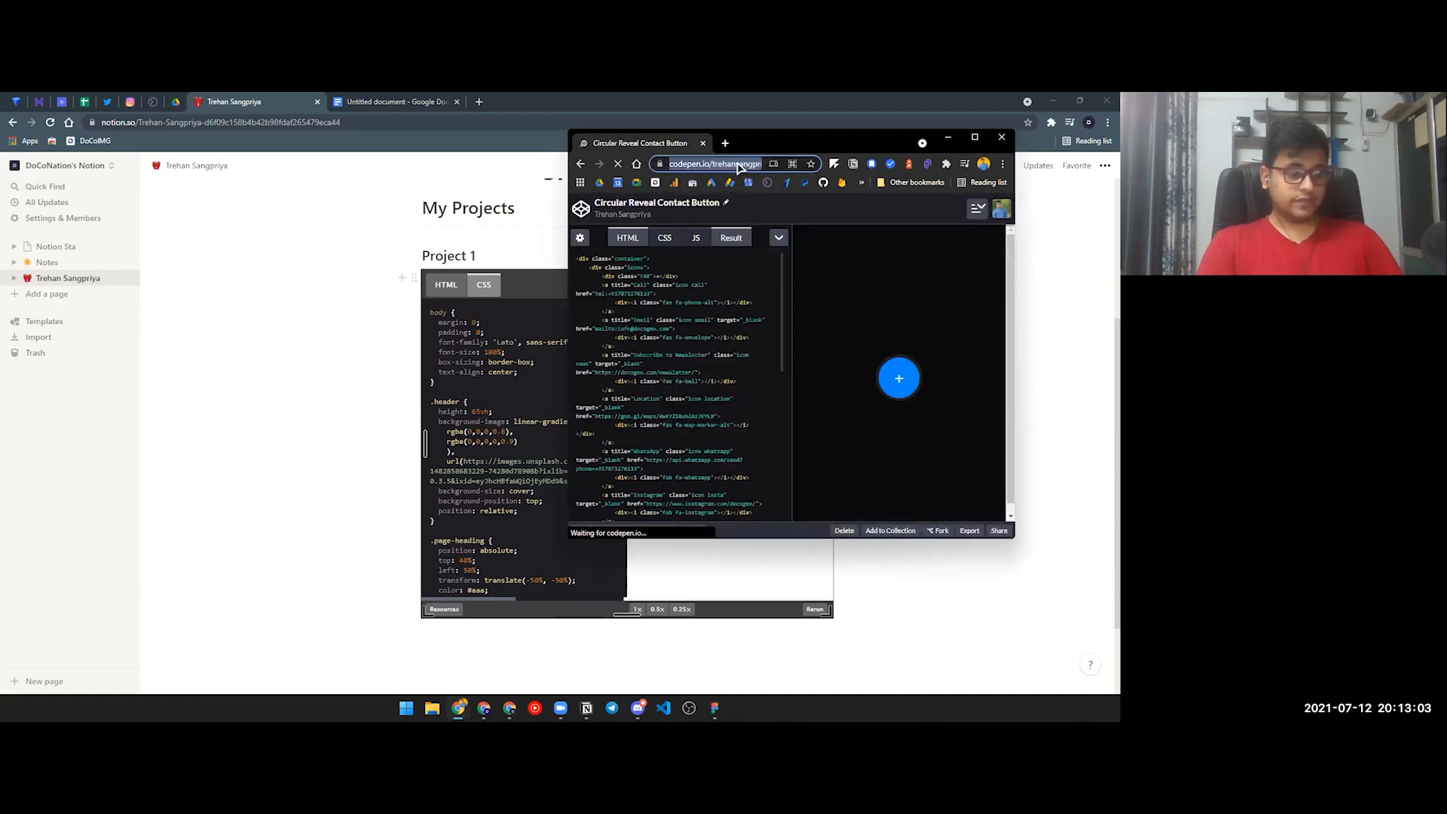
Step: Replace the source of the pen embedded under Project 1 with the copied Circular Reveal Contact Button URL
{"action": "left_click", "coordinate": [380, 245]}
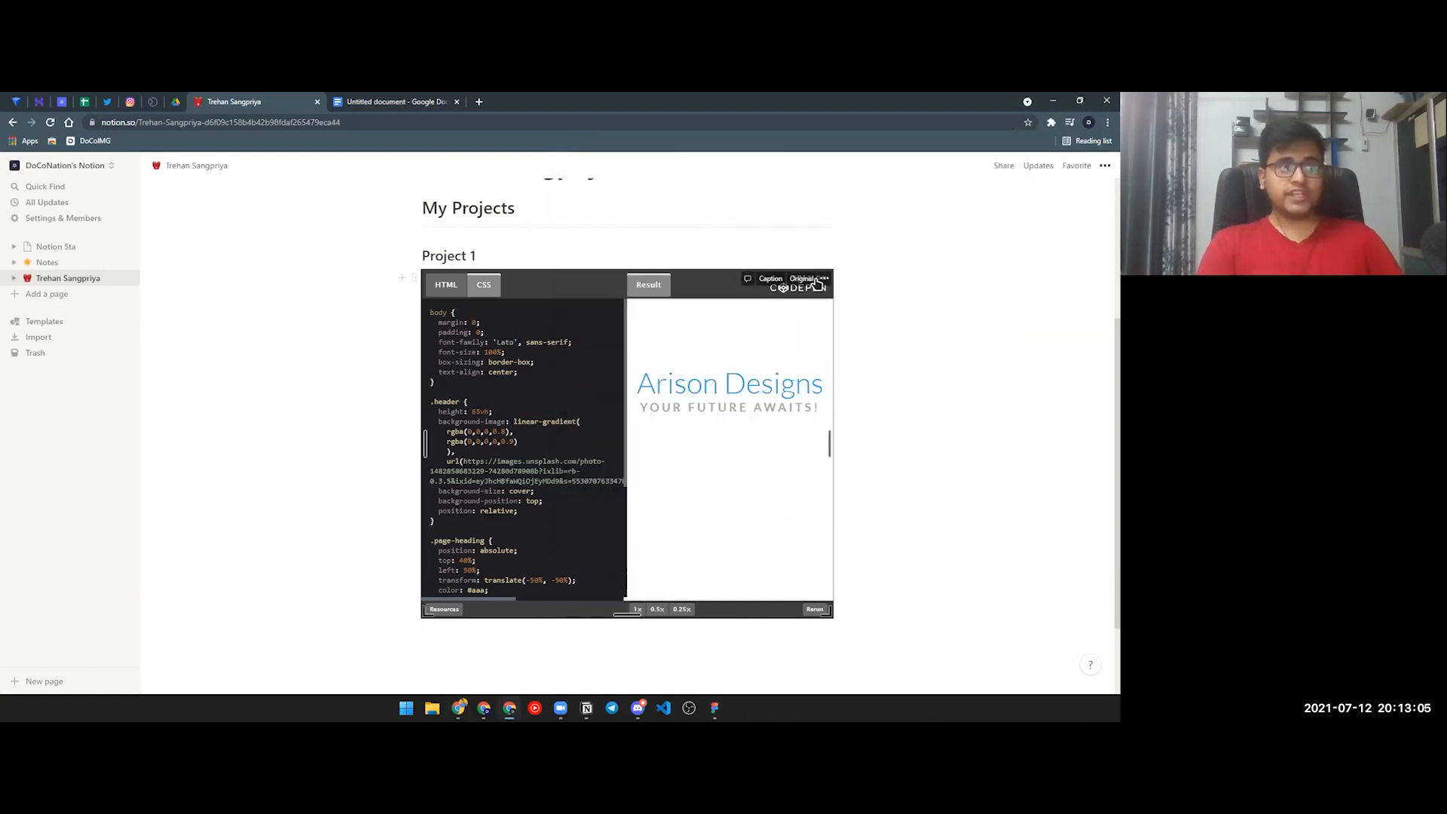
{"action": "left_click", "coordinate": [823, 280]}
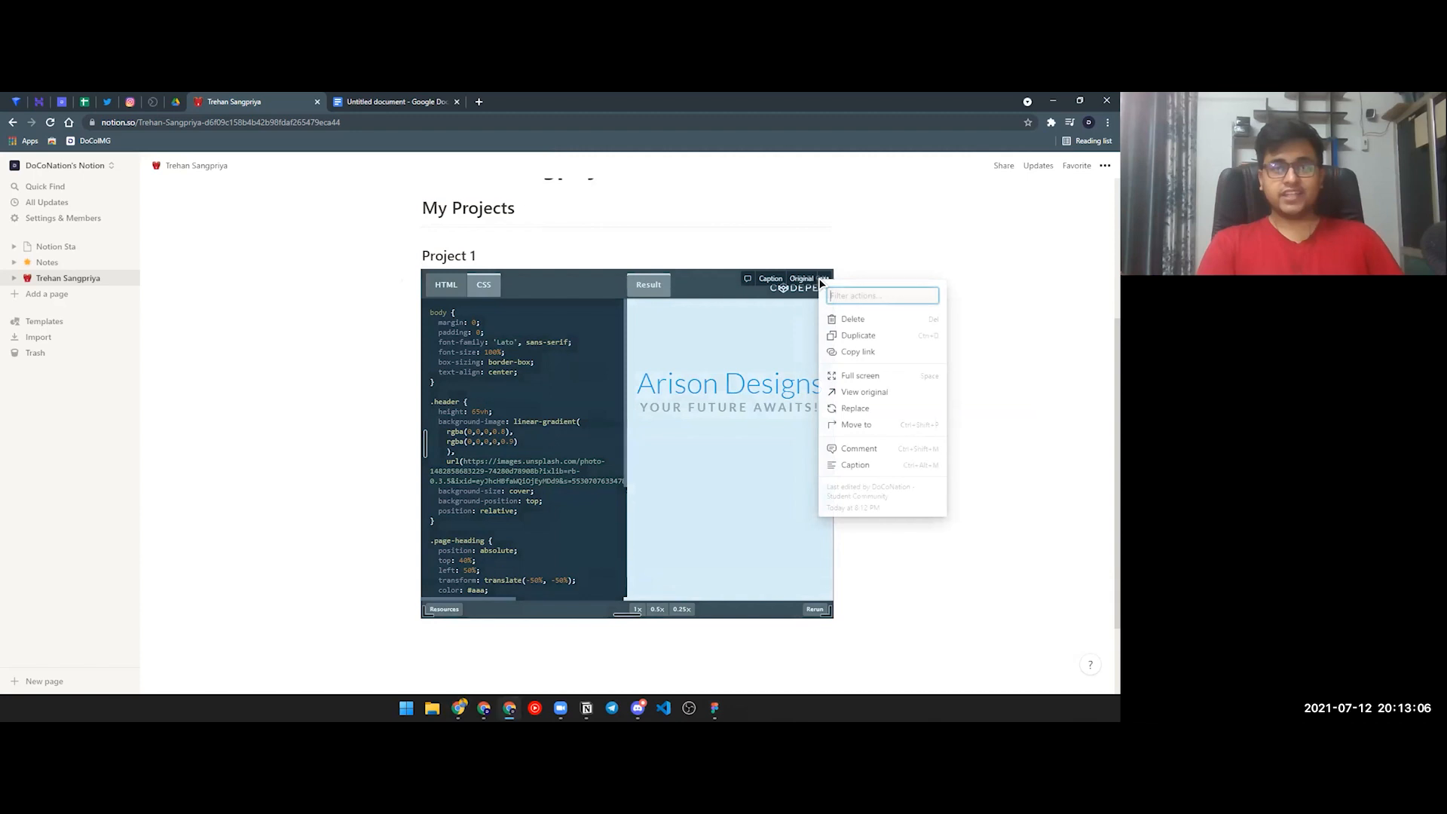
{"action": "left_click", "coordinate": [847, 409]}
{"action": "key", "text": "ctrl+v"}
{"action": "left_click", "coordinate": [640, 238]}
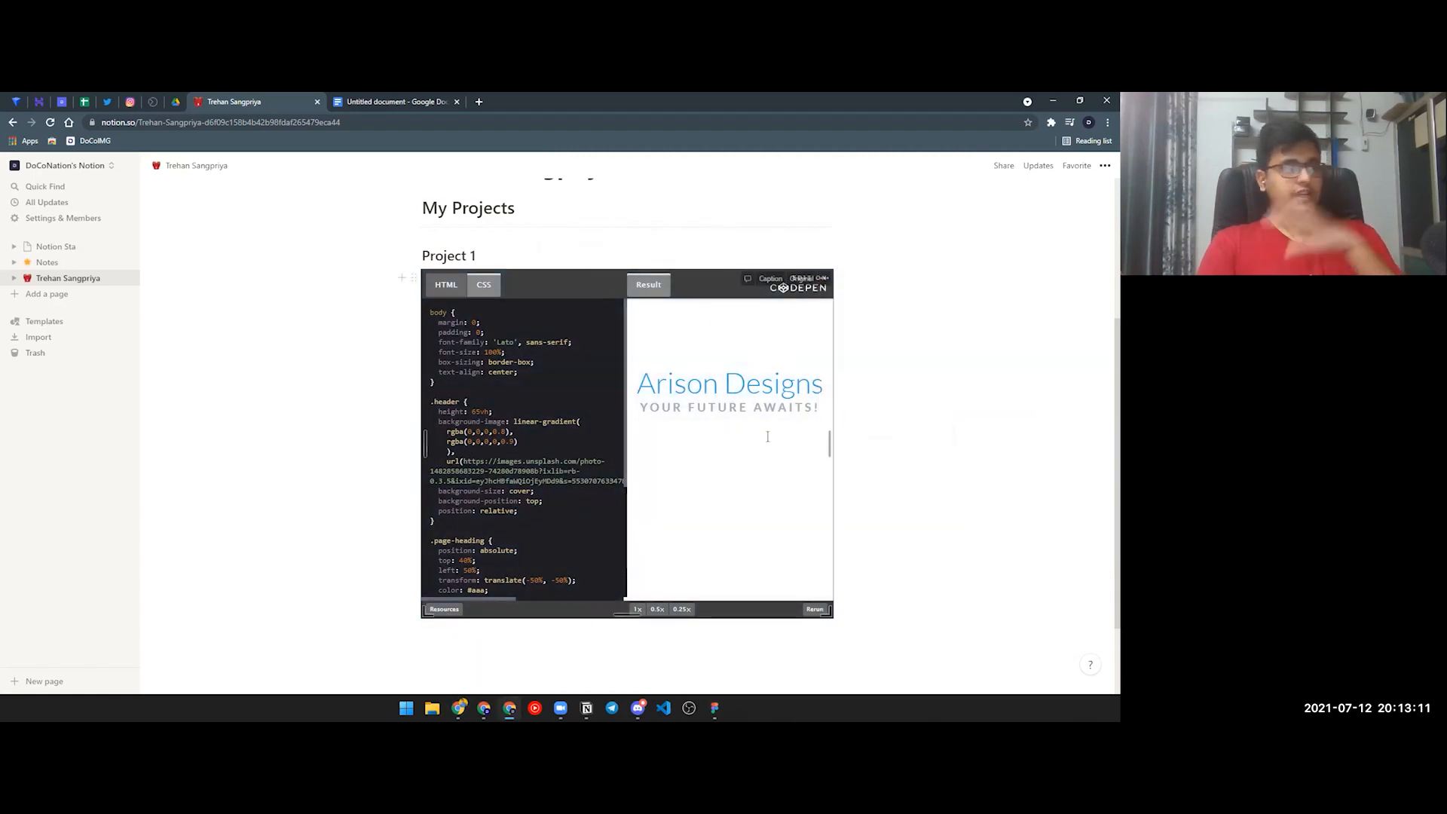
Step: Run the replaced pen in the page and test expanding and collapsing its circular contact button
{"action": "scroll", "coordinate": [906, 430], "scroll_direction": "down", "scroll_amount": 1}
{"action": "scroll", "coordinate": [906, 429], "scroll_direction": "down", "scroll_amount": 2}
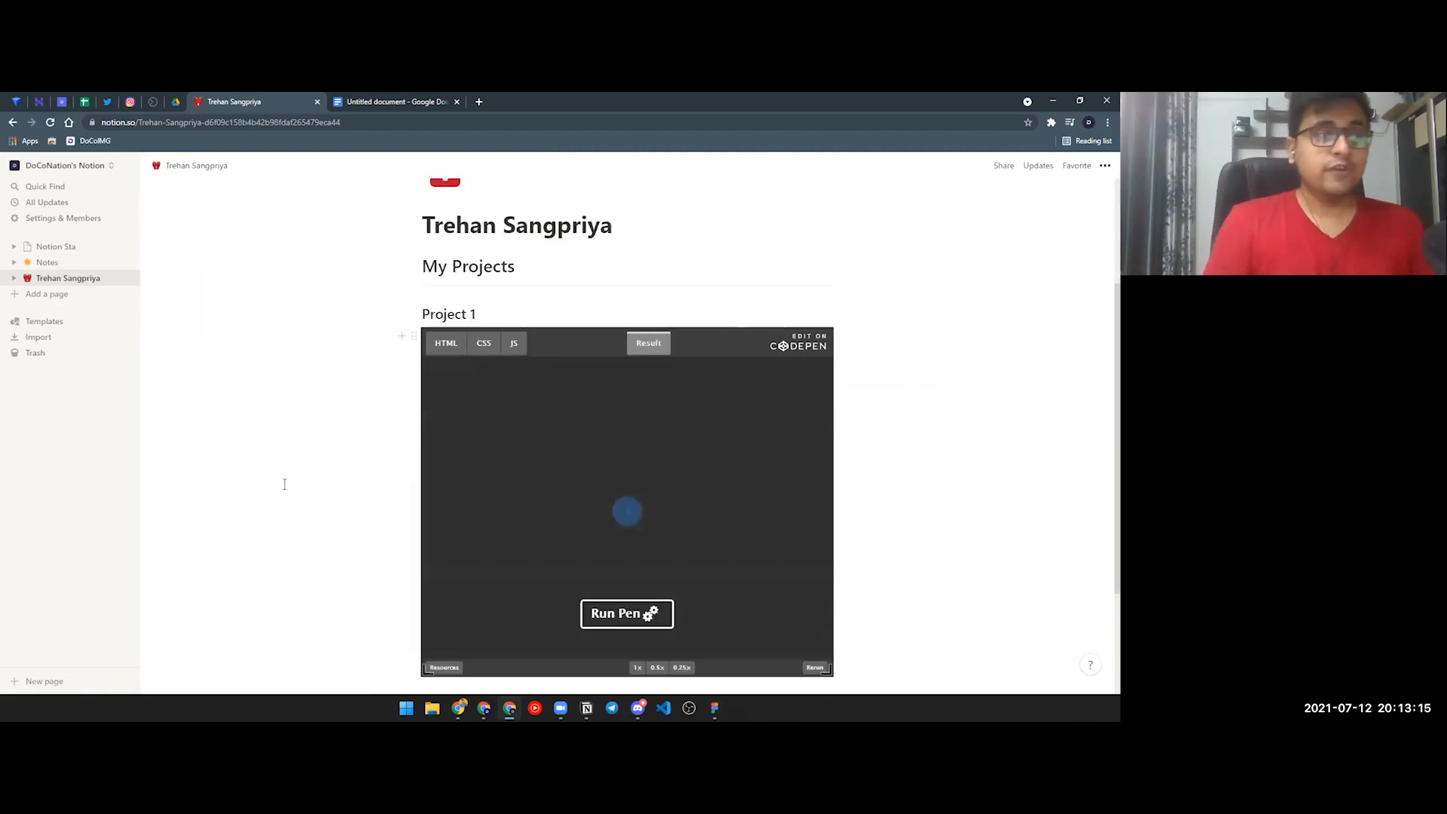
{"action": "left_click", "coordinate": [656, 623]}
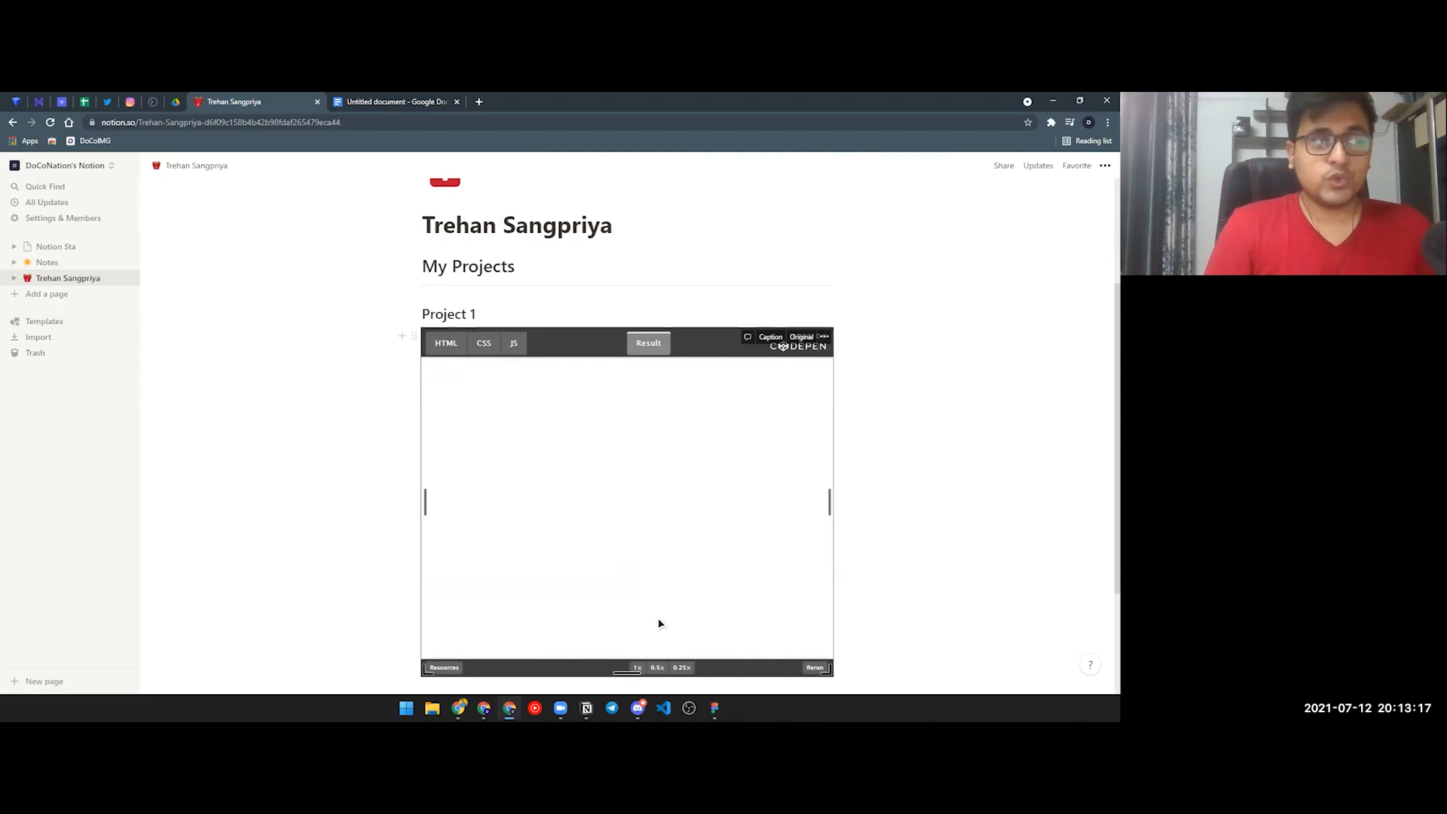
{"action": "left_click", "coordinate": [623, 517]}
{"action": "left_click", "coordinate": [623, 517]}
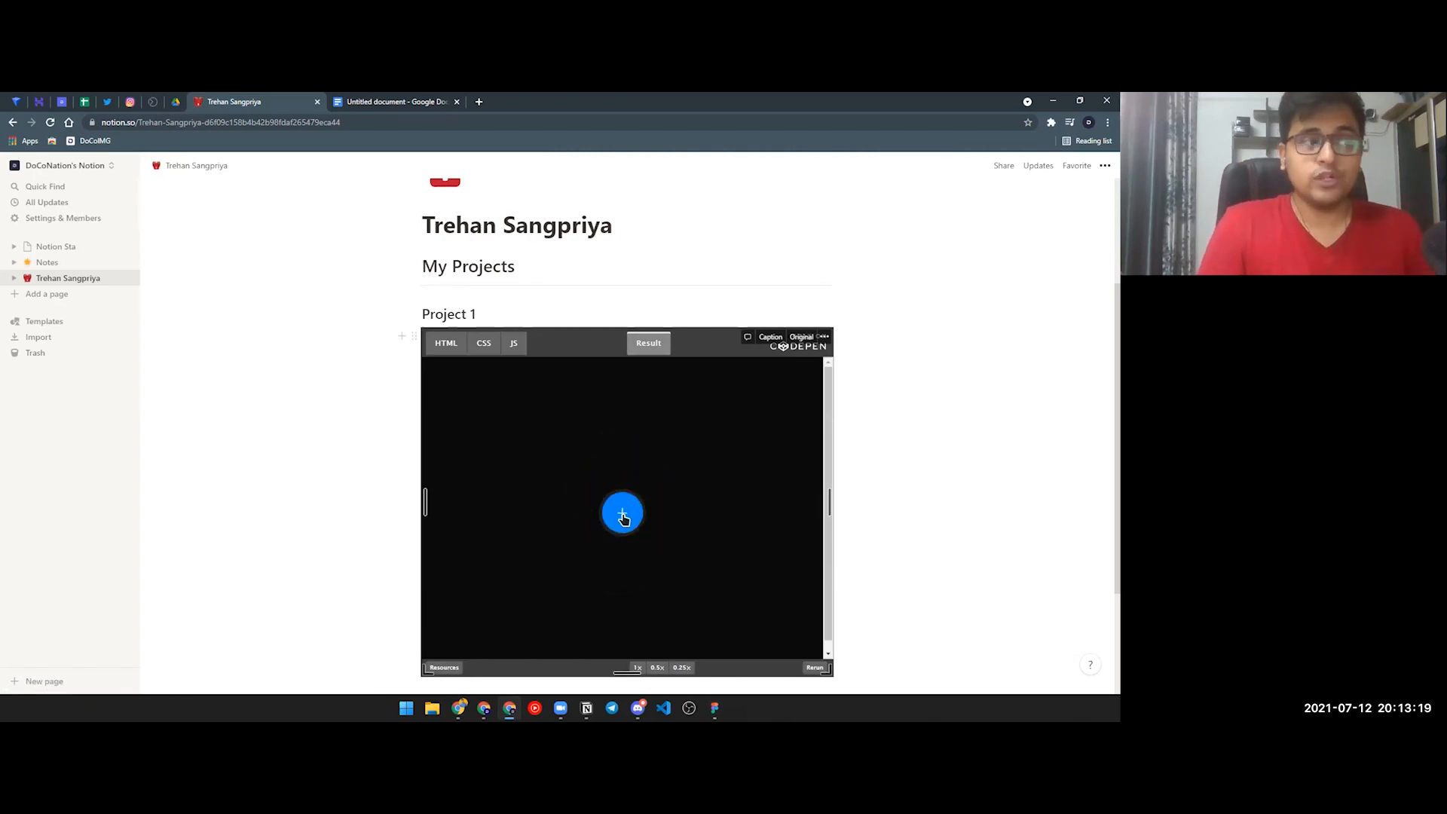
{"action": "left_click", "coordinate": [623, 516]}
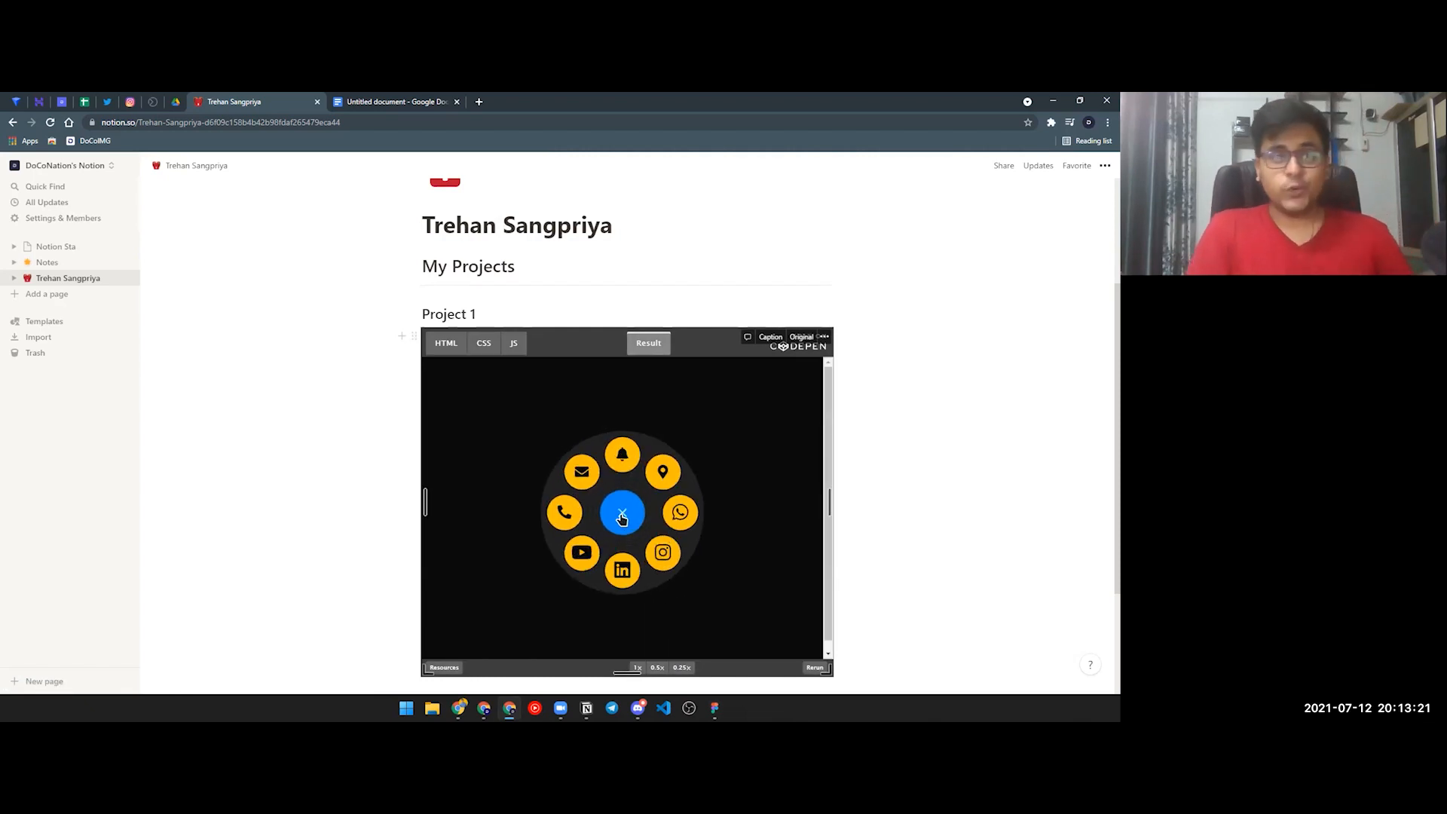
{"action": "left_click", "coordinate": [626, 517]}
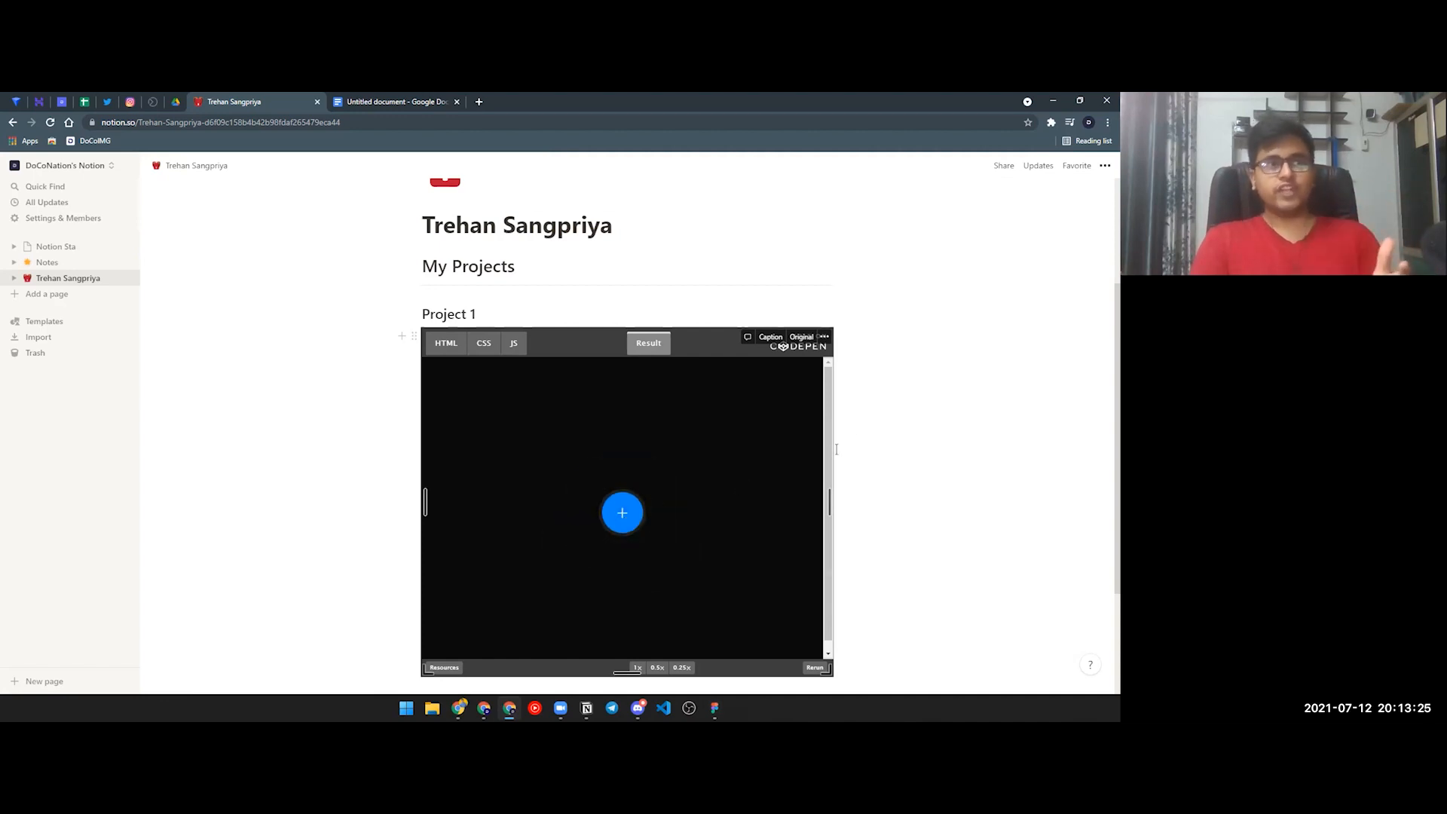
Step: Share the page to the web, disable duplicating it as a template, and copy the public link
{"action": "left_click", "coordinate": [1002, 169]}
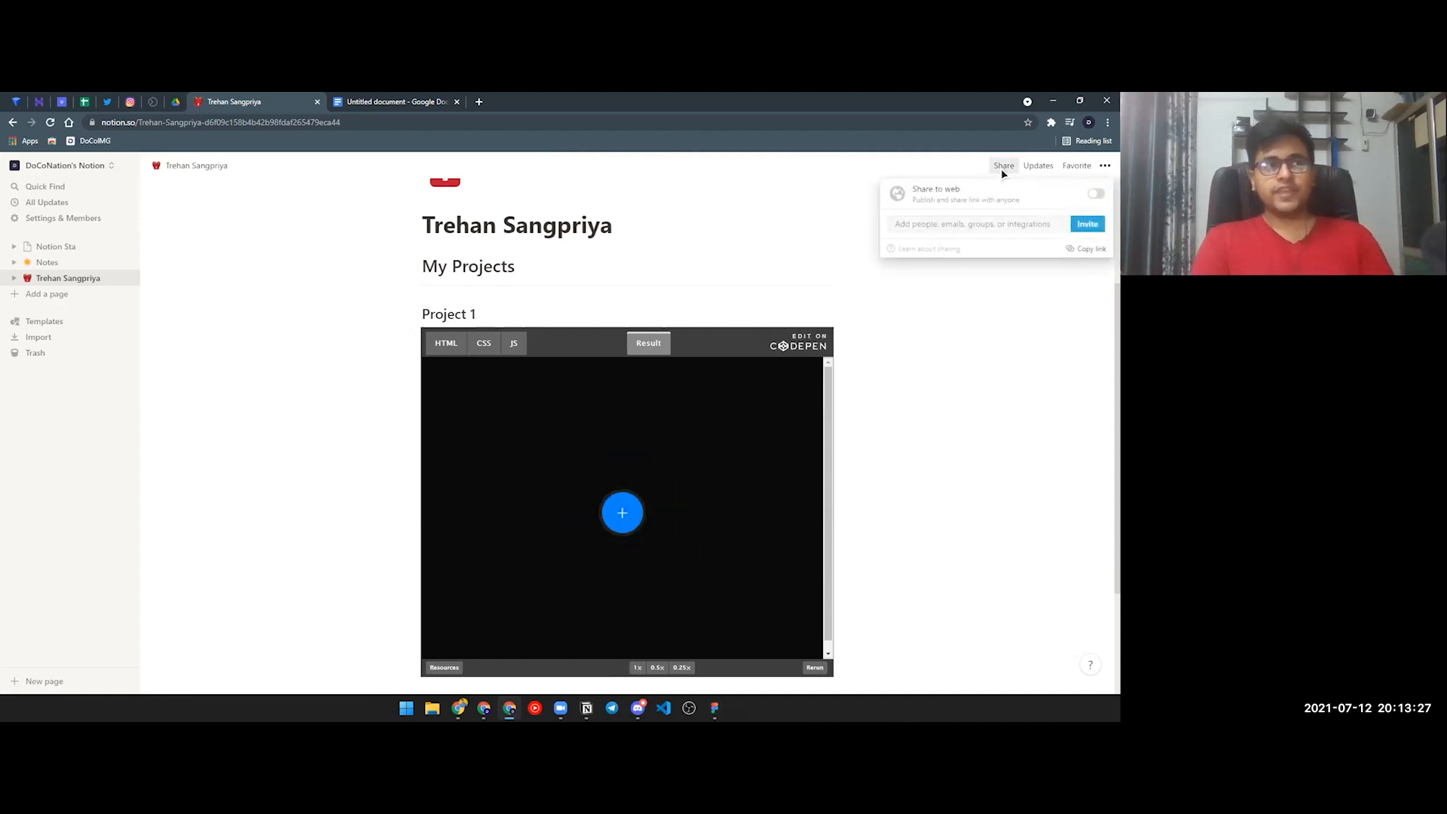
{"action": "left_click", "coordinate": [1092, 195]}
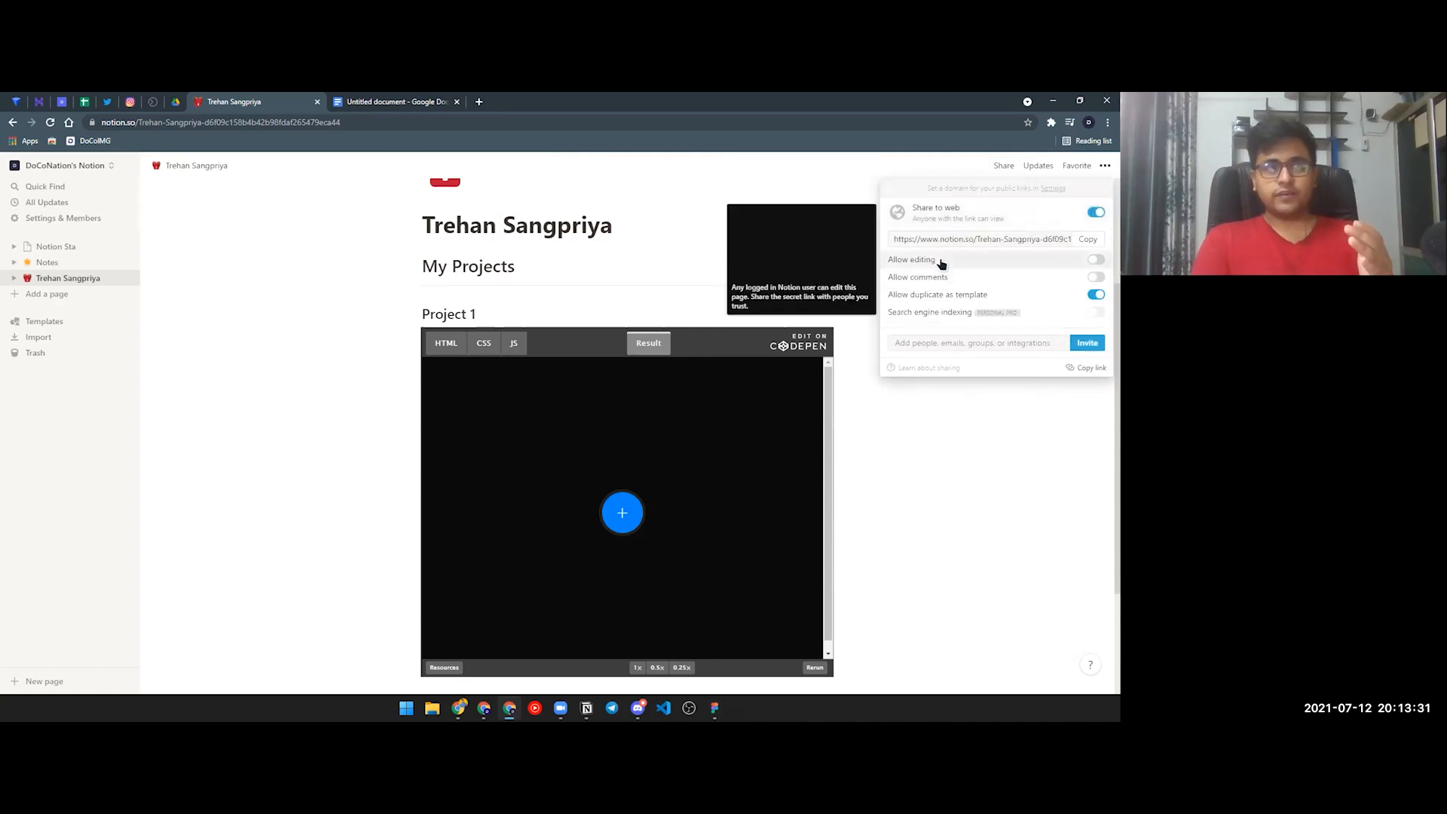
{"action": "mouse_move", "coordinate": [943, 263]}
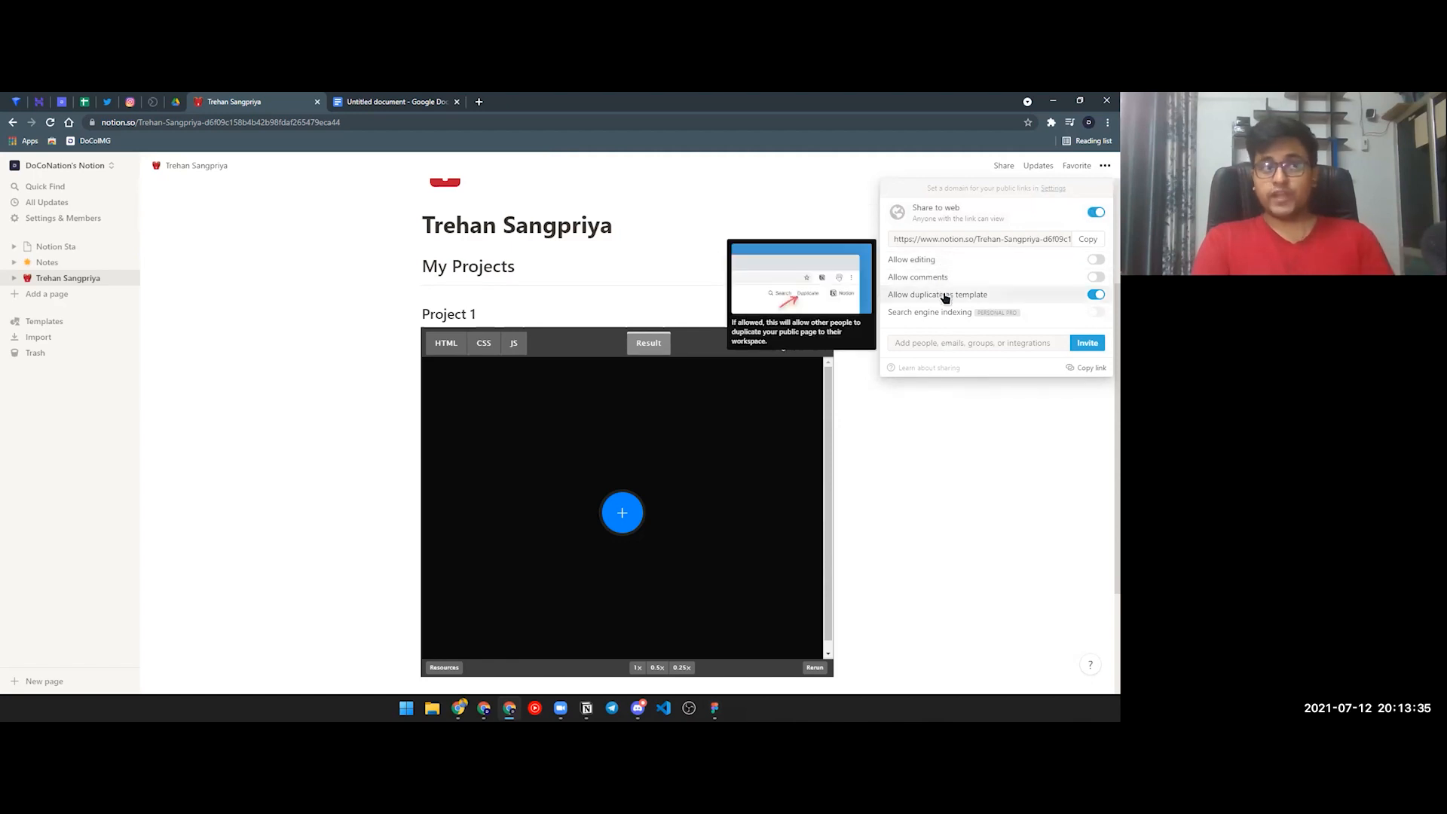
{"action": "left_click", "coordinate": [1077, 240]}
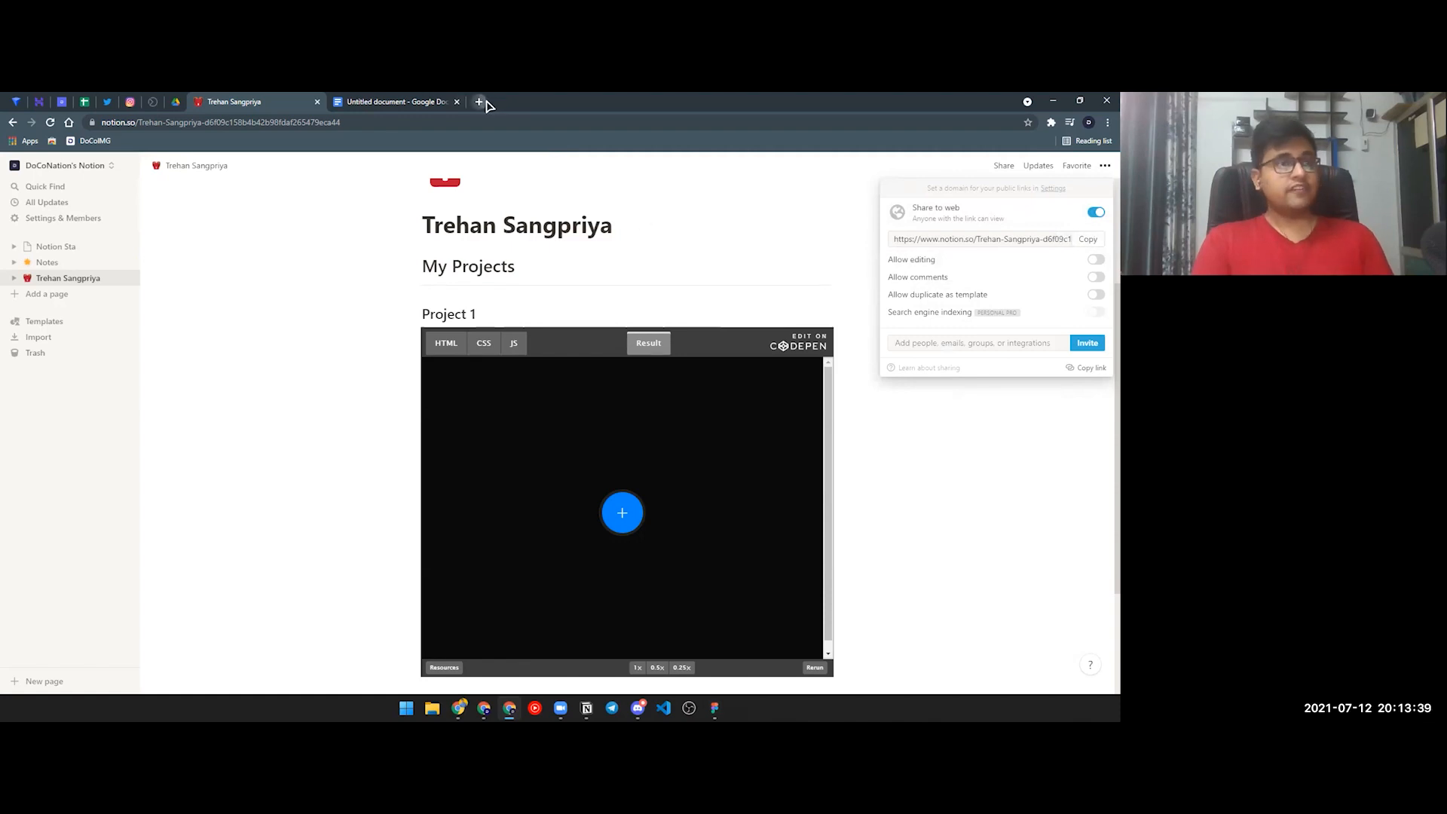
Step: Open the copied public link in a new incognito window
{"action": "left_click", "coordinate": [480, 102]}
{"action": "left_click", "coordinate": [1107, 122]}
{"action": "left_click", "coordinate": [1055, 167]}
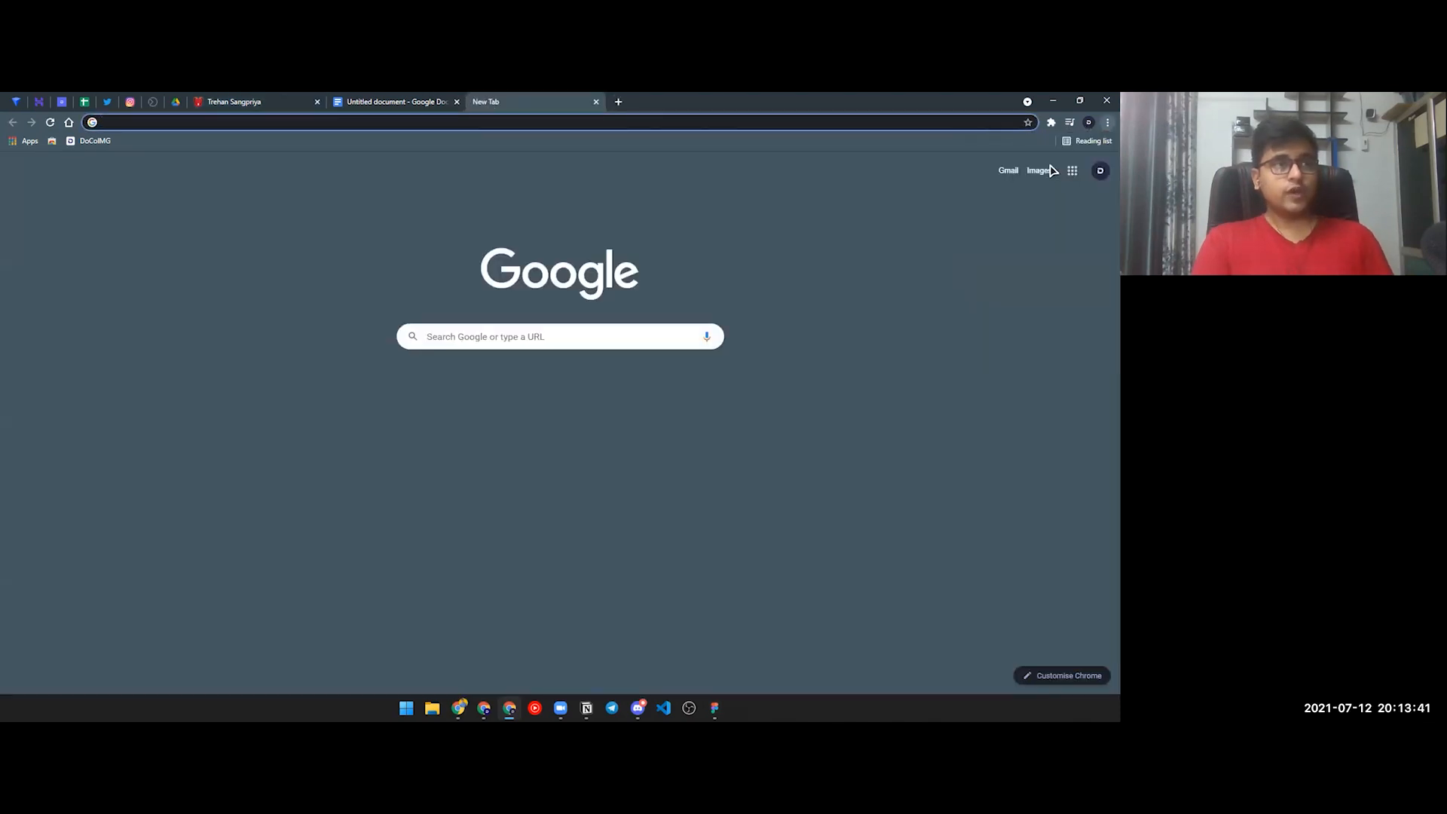
{"action": "key", "text": "ctrl+v"}
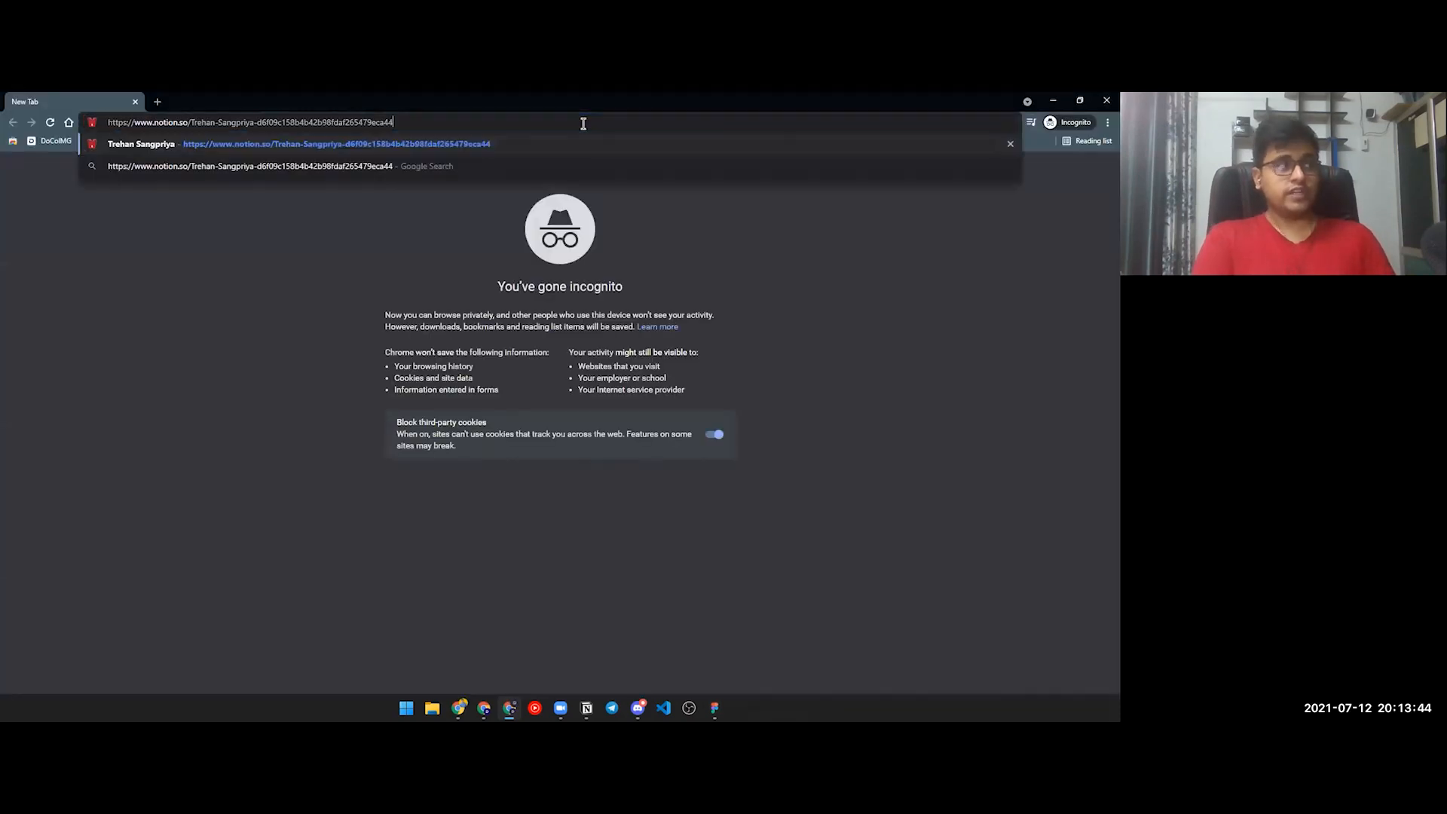
{"action": "key", "text": "Return"}
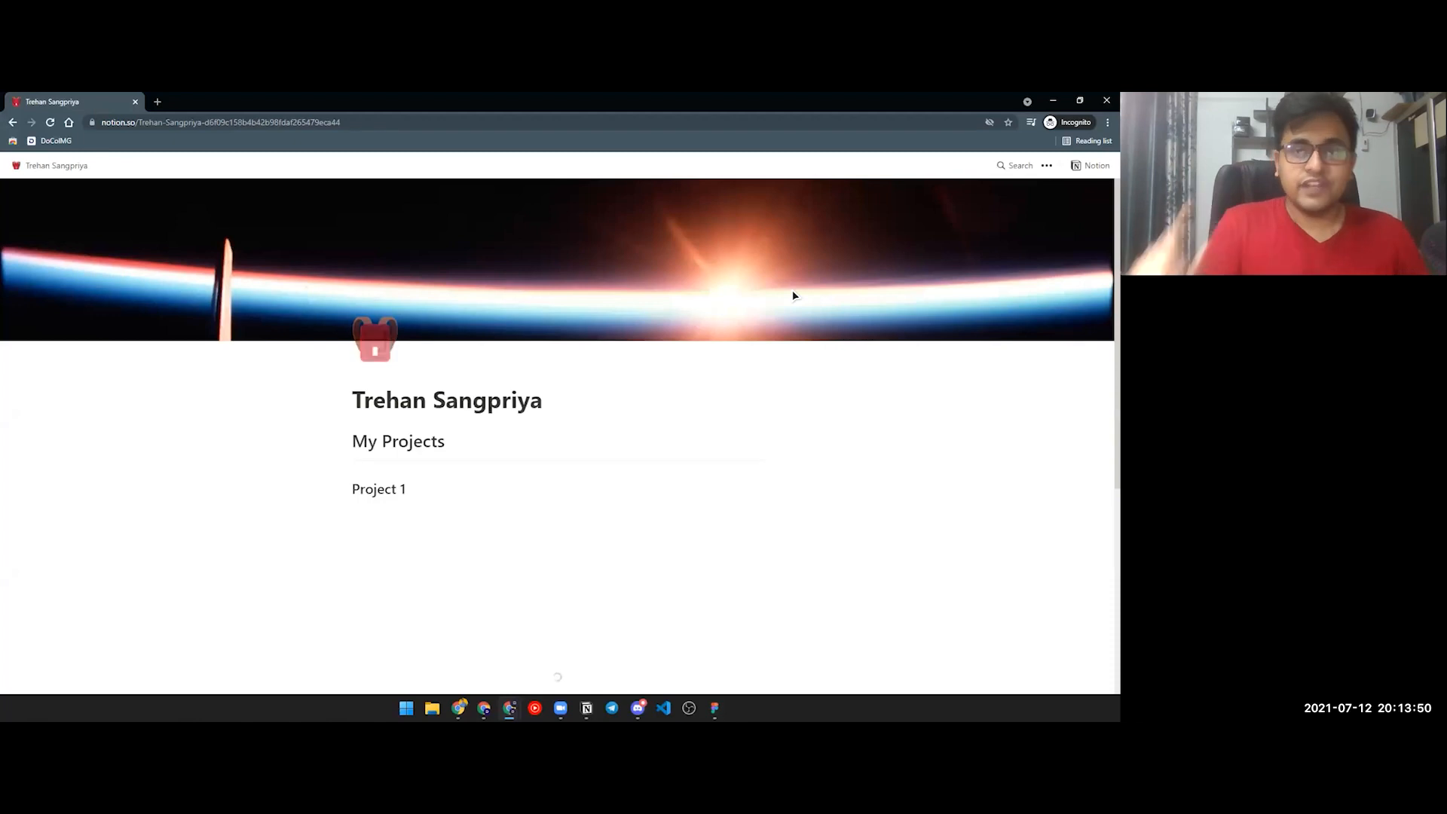
Step: Run the embedded pen on the public page and close the incognito window
{"action": "key", "text": "alt+Tab"}
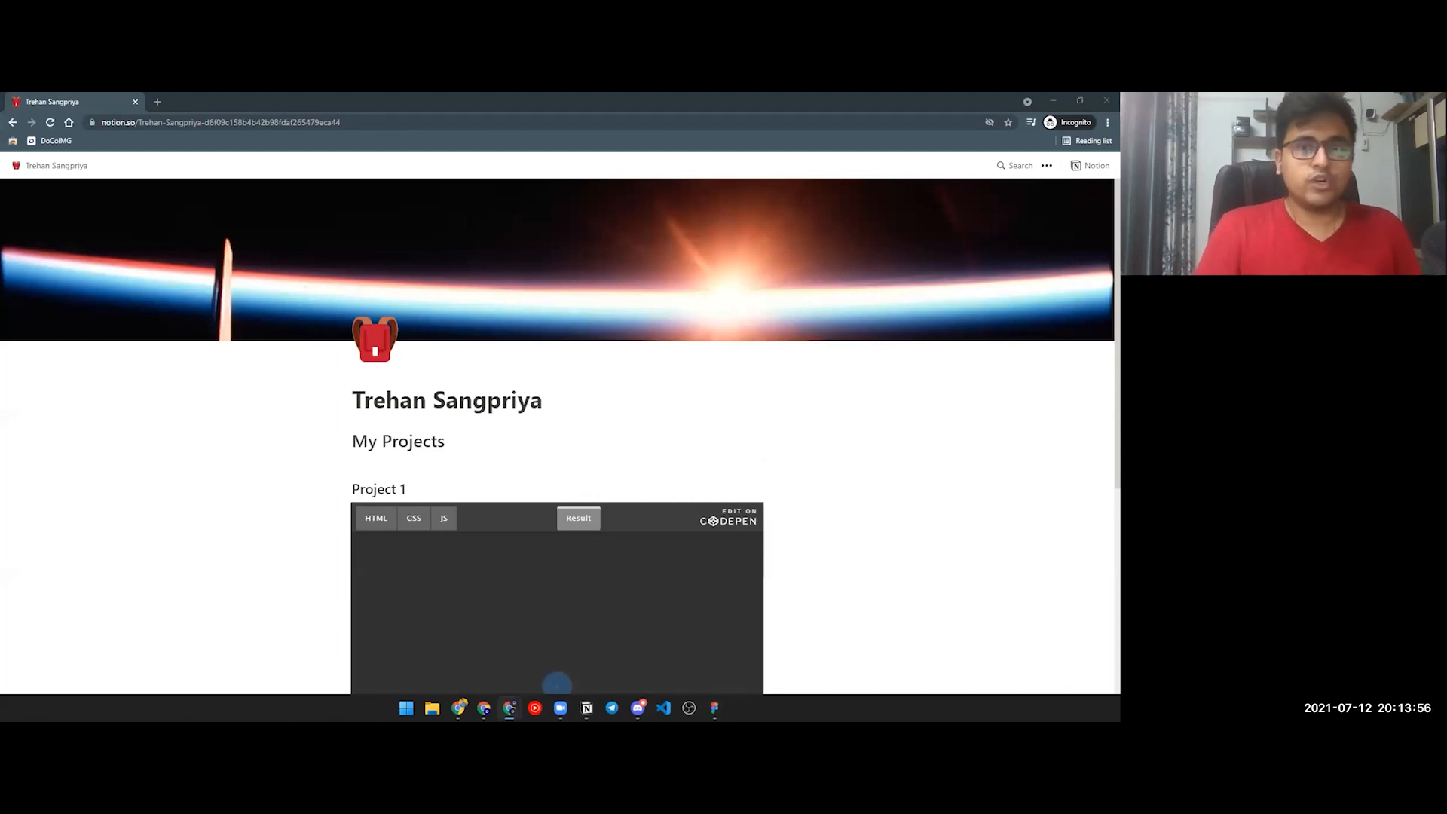
{"action": "scroll", "coordinate": [1053, 495], "scroll_direction": "down", "scroll_amount": 4}
{"action": "scroll", "coordinate": [653, 581], "scroll_direction": "up", "scroll_amount": 1}
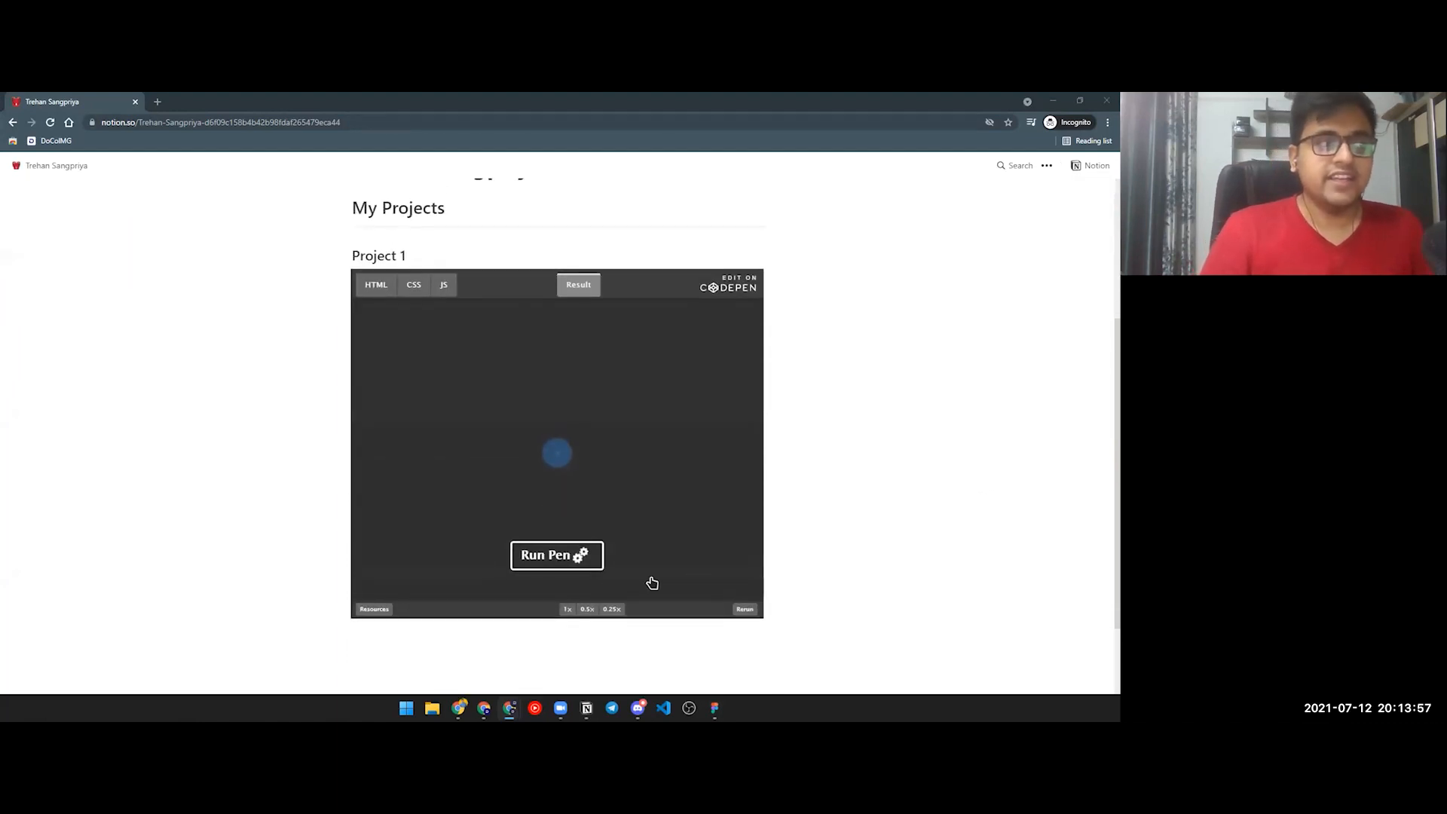
{"action": "left_click", "coordinate": [581, 566]}
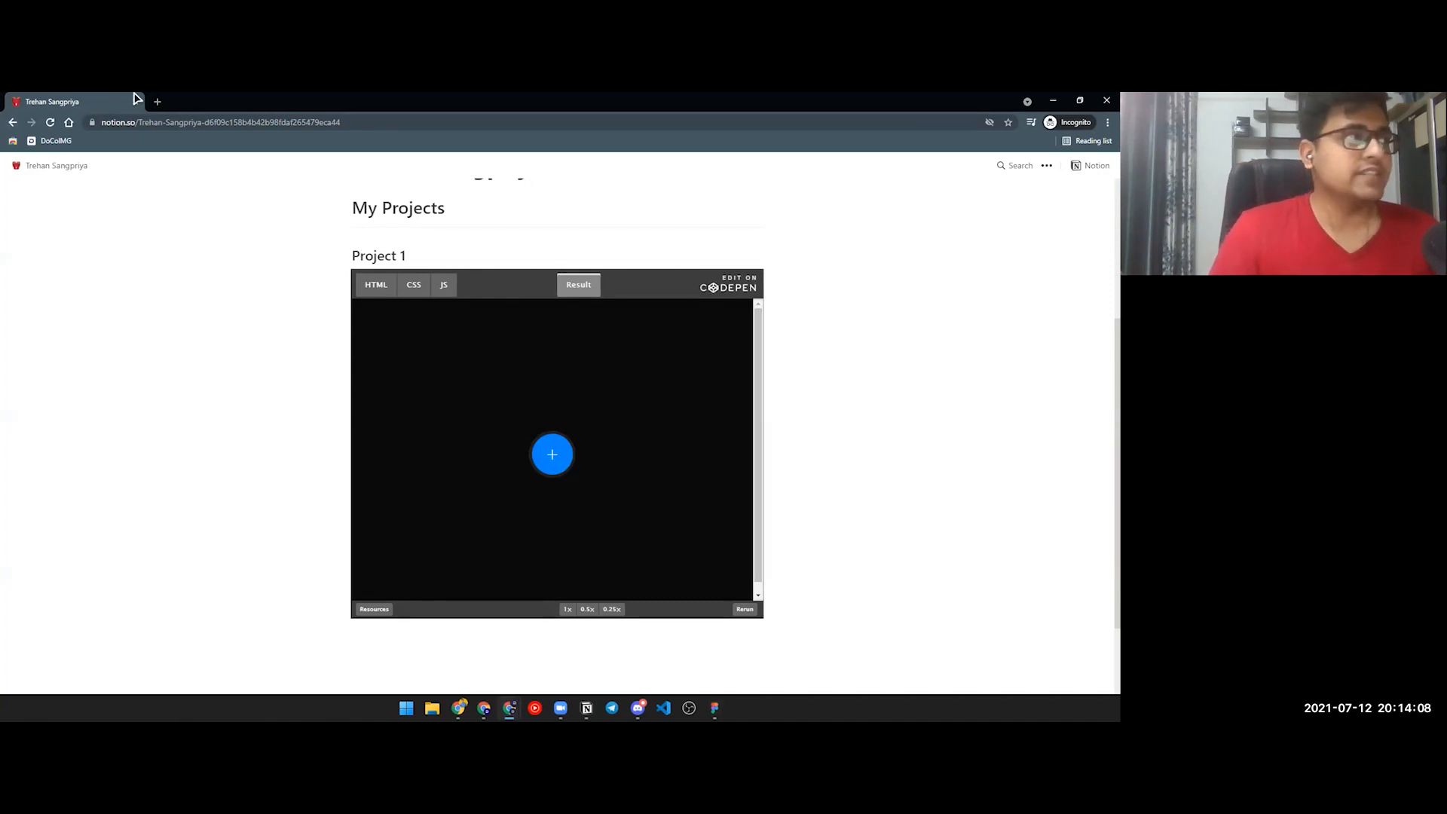
{"action": "left_click", "coordinate": [1106, 100]}
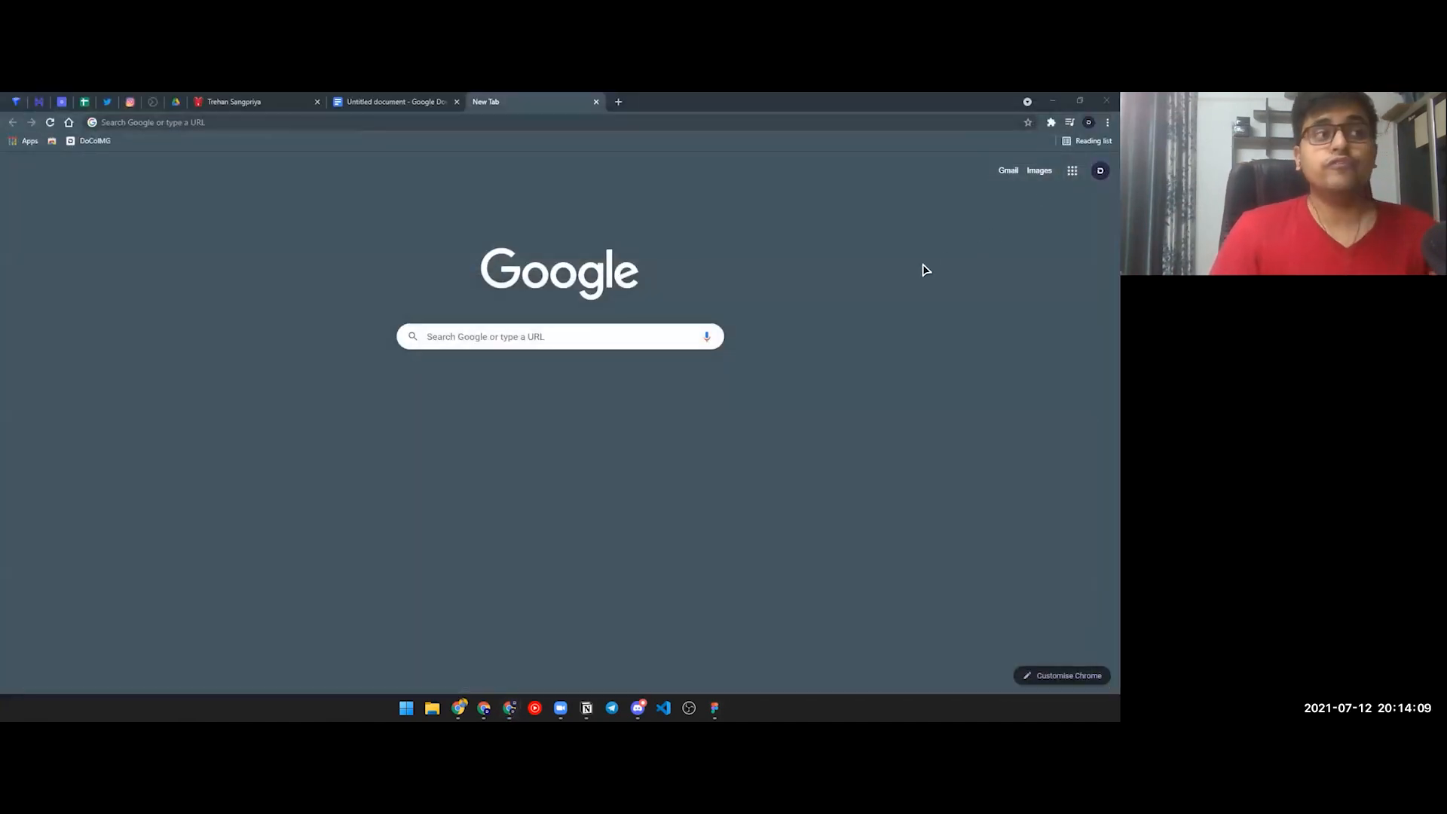
Step: Close the untitled Google Docs document and open the Notes page in the Notion workspace
{"action": "left_click", "coordinate": [249, 101]}
{"action": "left_click", "coordinate": [456, 101]}
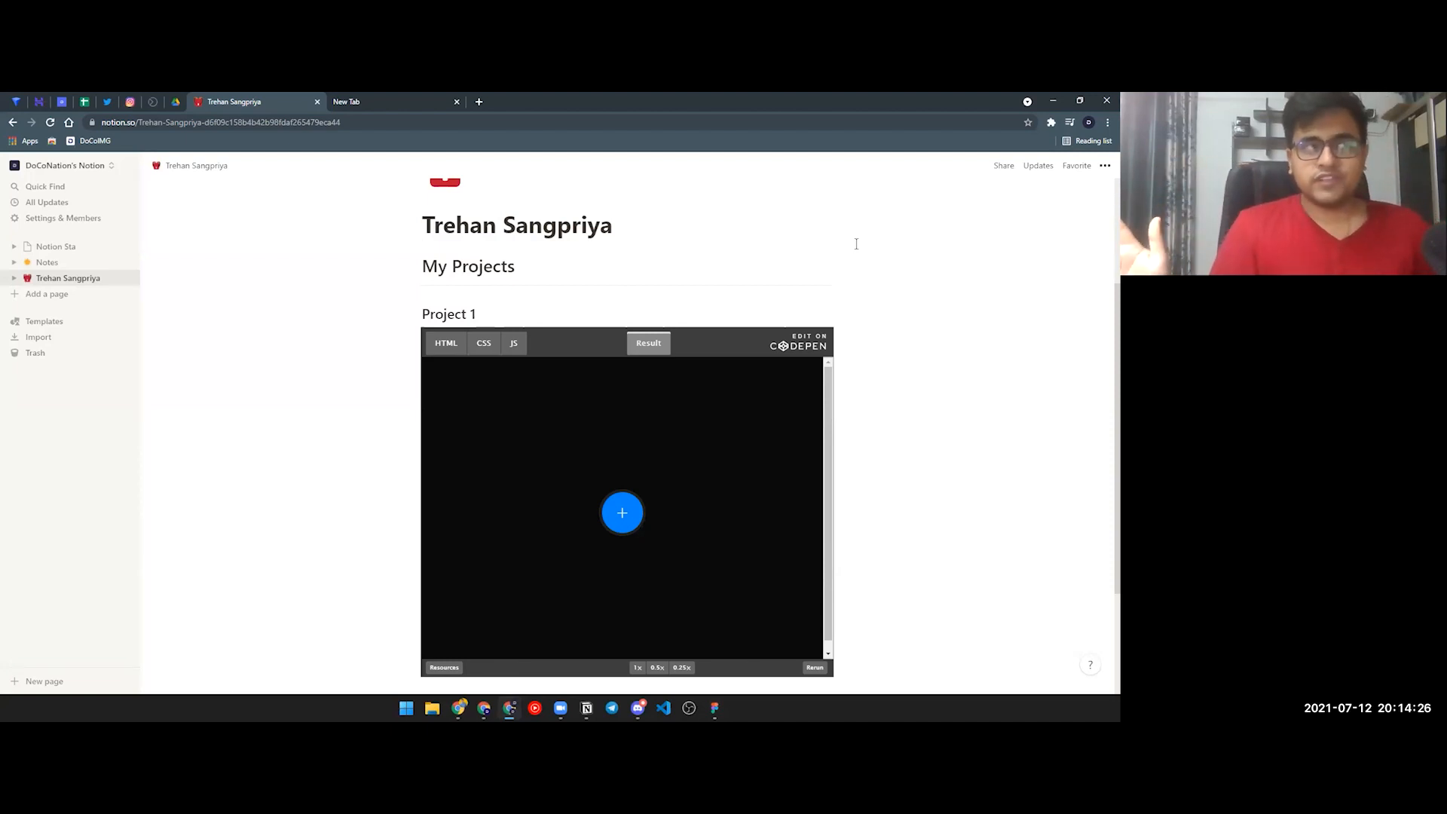
{"action": "left_click", "coordinate": [71, 263]}
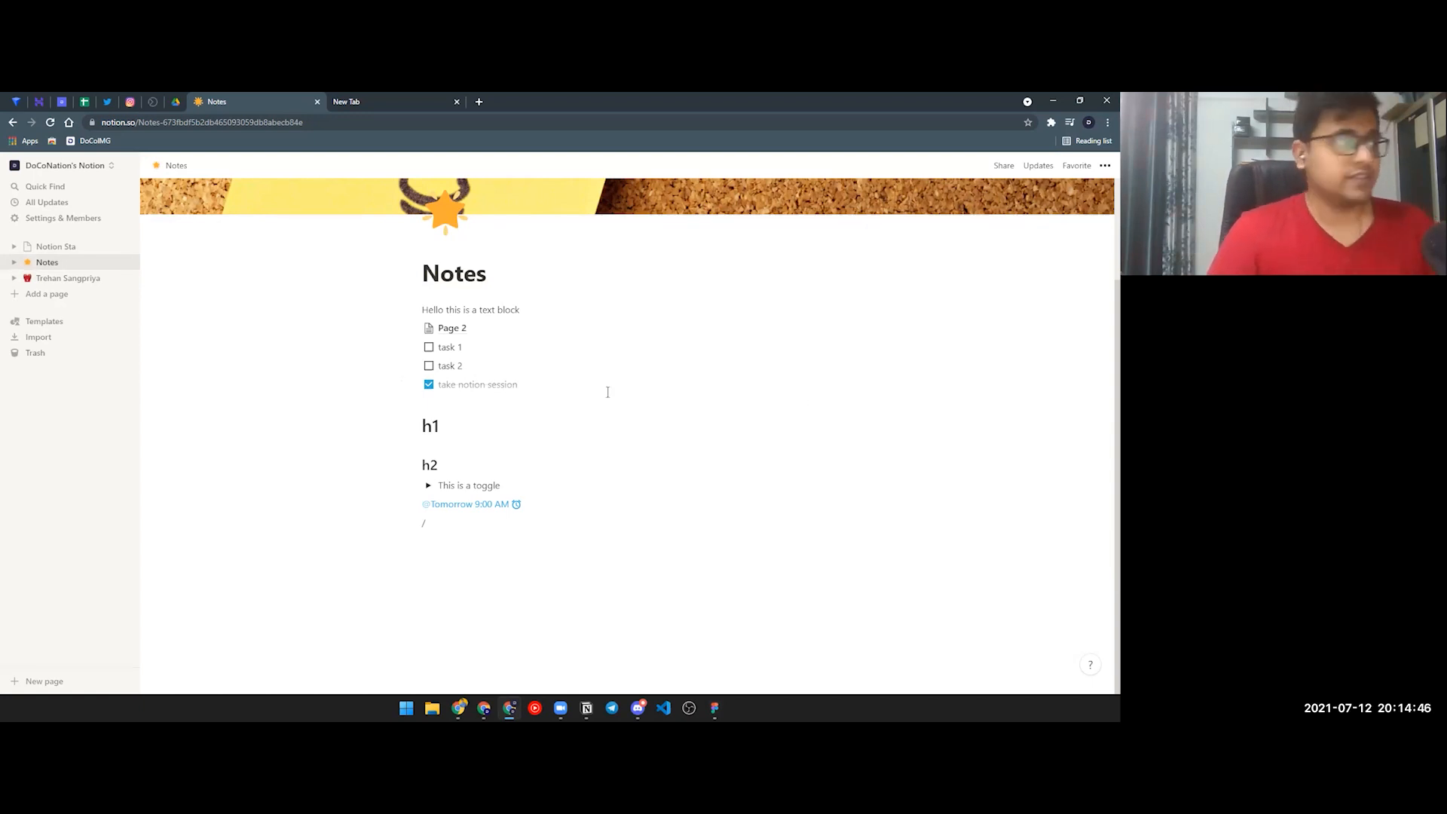
Step: Create a new page titled Tasks and give it the notepad-and-pencil emoji icon, searching for "pencil"
{"action": "left_click", "coordinate": [45, 294]}
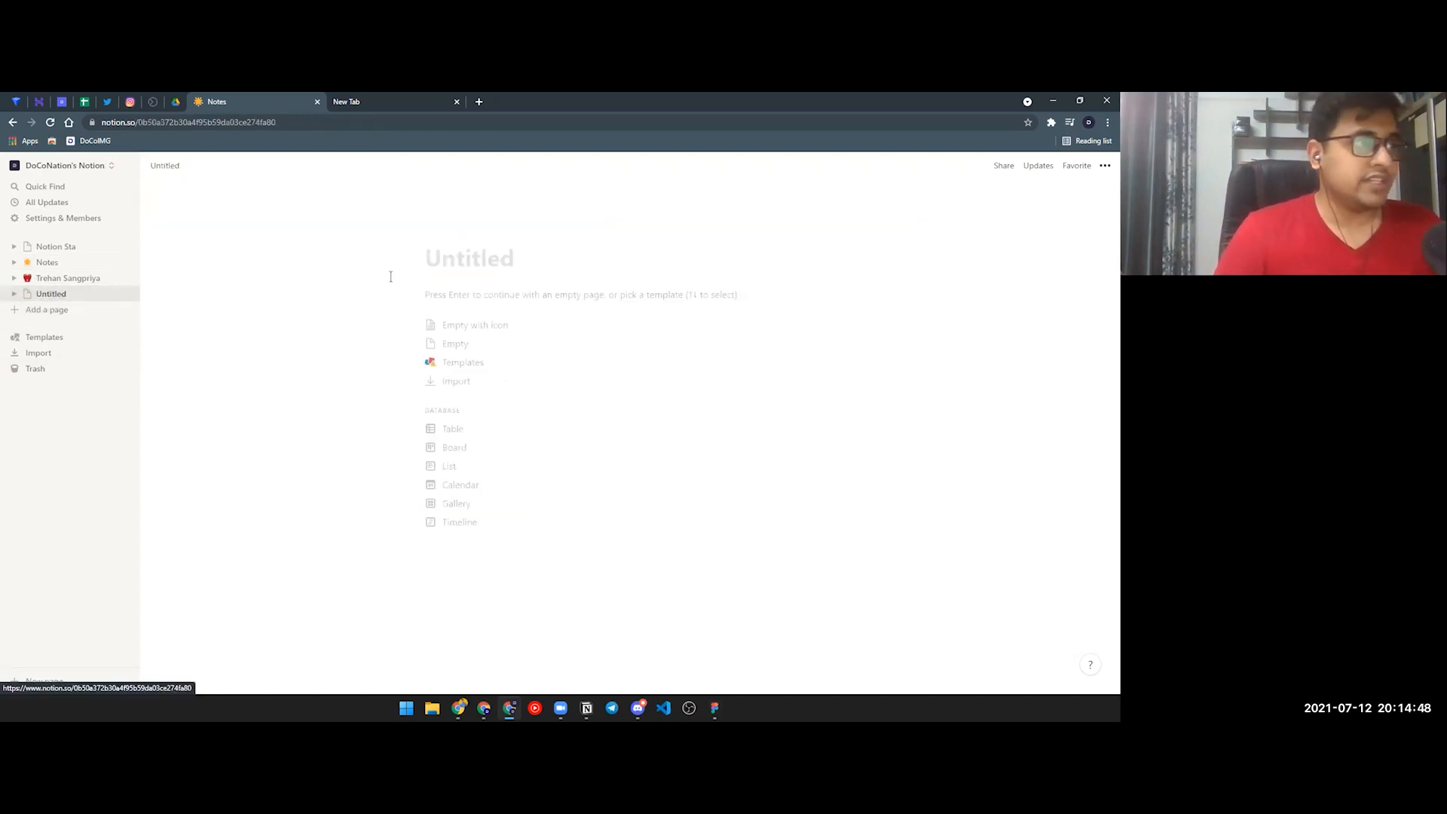
{"action": "type", "text": "Tasks"}
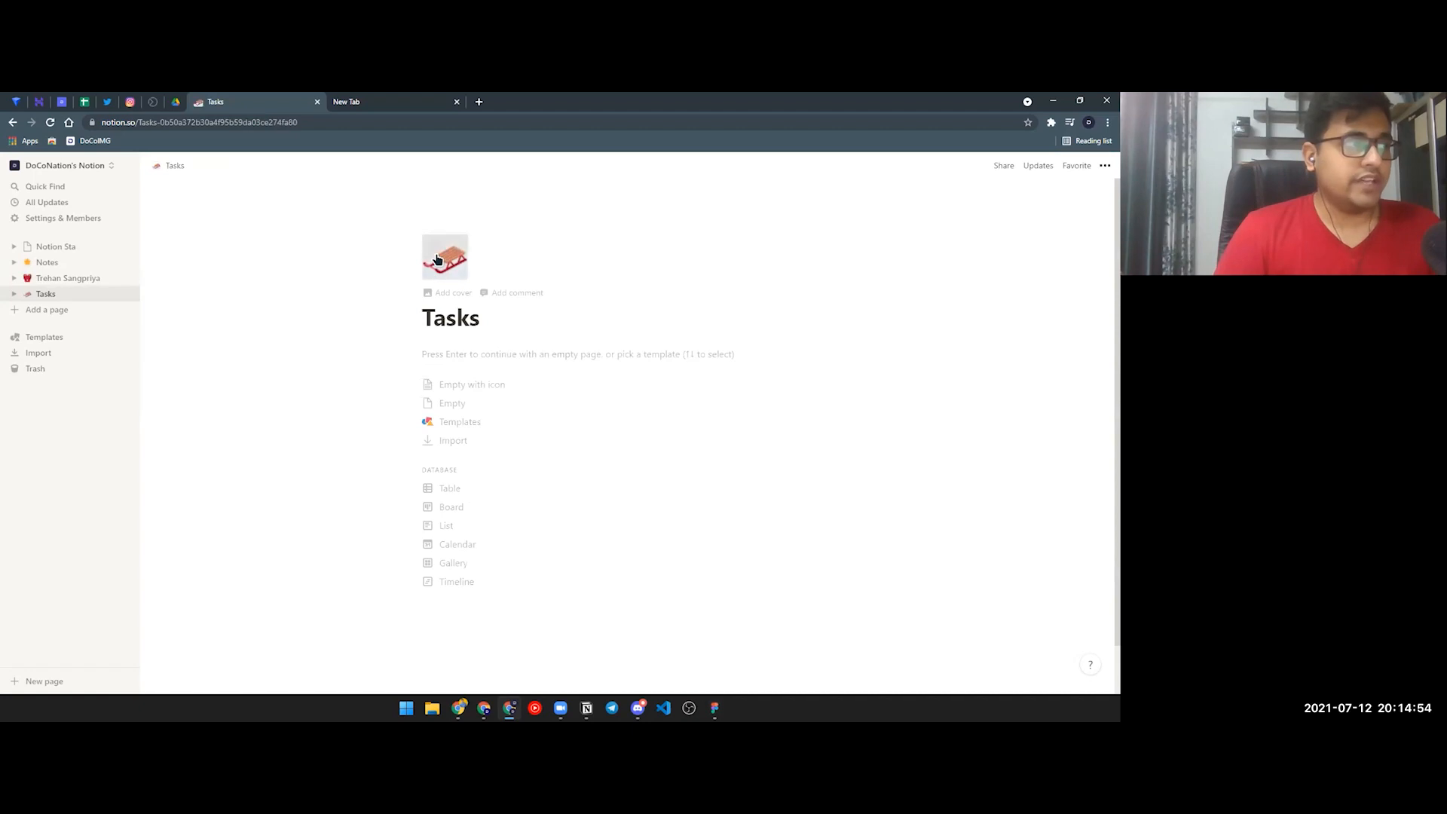
{"action": "left_click", "coordinate": [432, 273]}
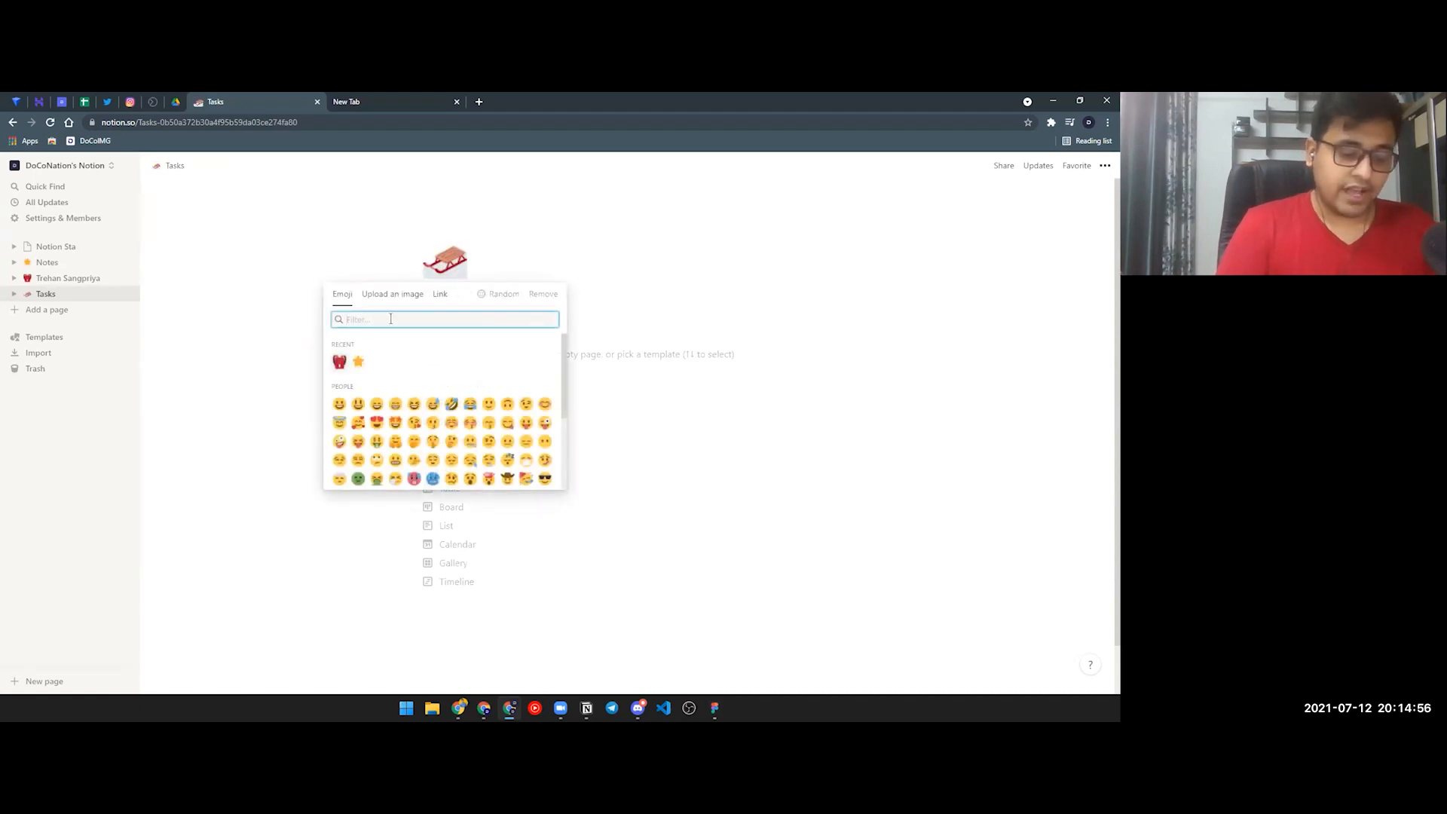
{"action": "type", "text": "task"}
{"action": "key", "text": "BackSpace"}
{"action": "key", "text": "BackSpace"}
{"action": "key", "text": "BackSpace"}
{"action": "key", "text": "BackSpace"}
{"action": "type", "text": "p"}
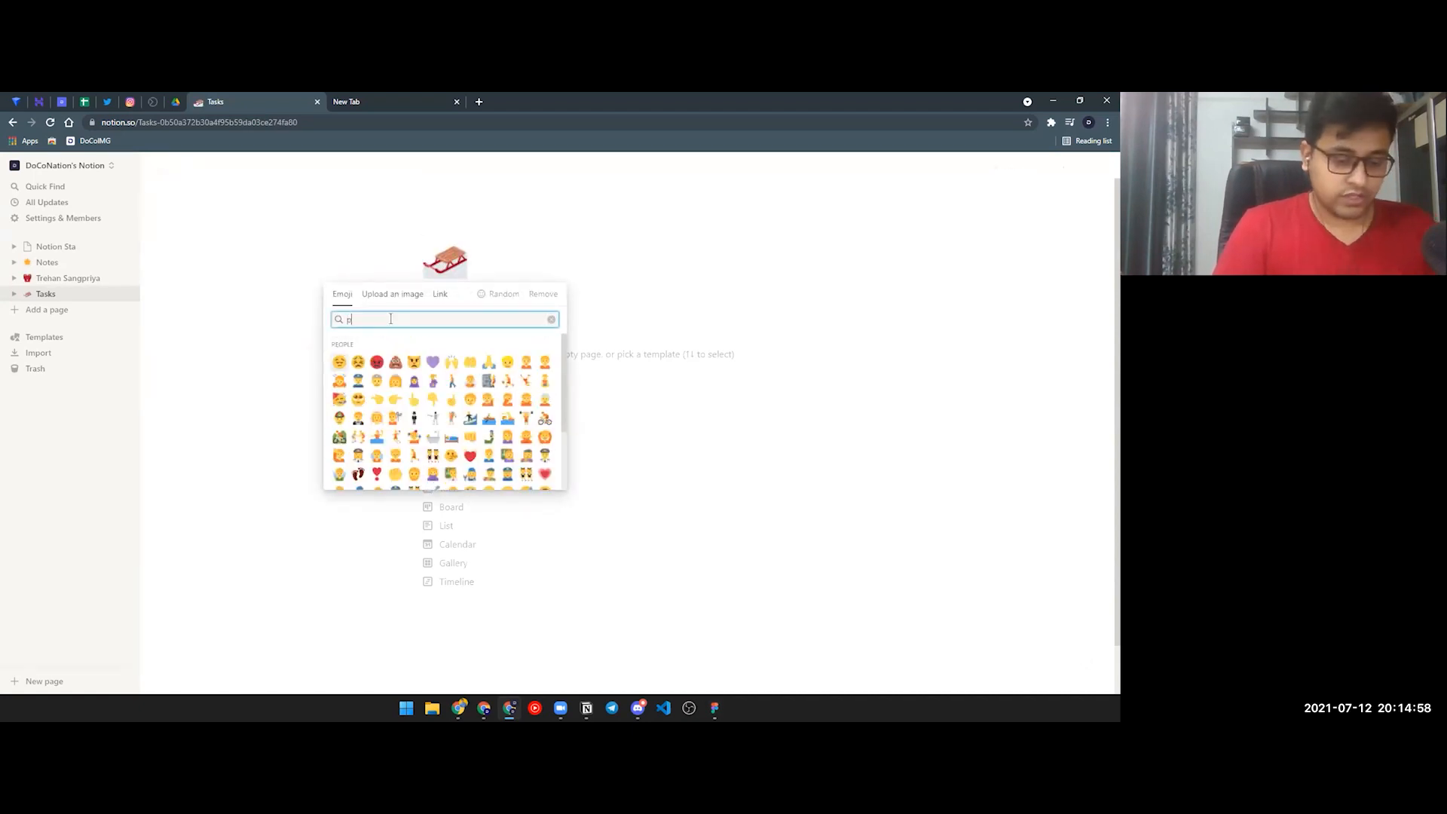
{"action": "type", "text": "encil"}
{"action": "left_click", "coordinate": [476, 346]}
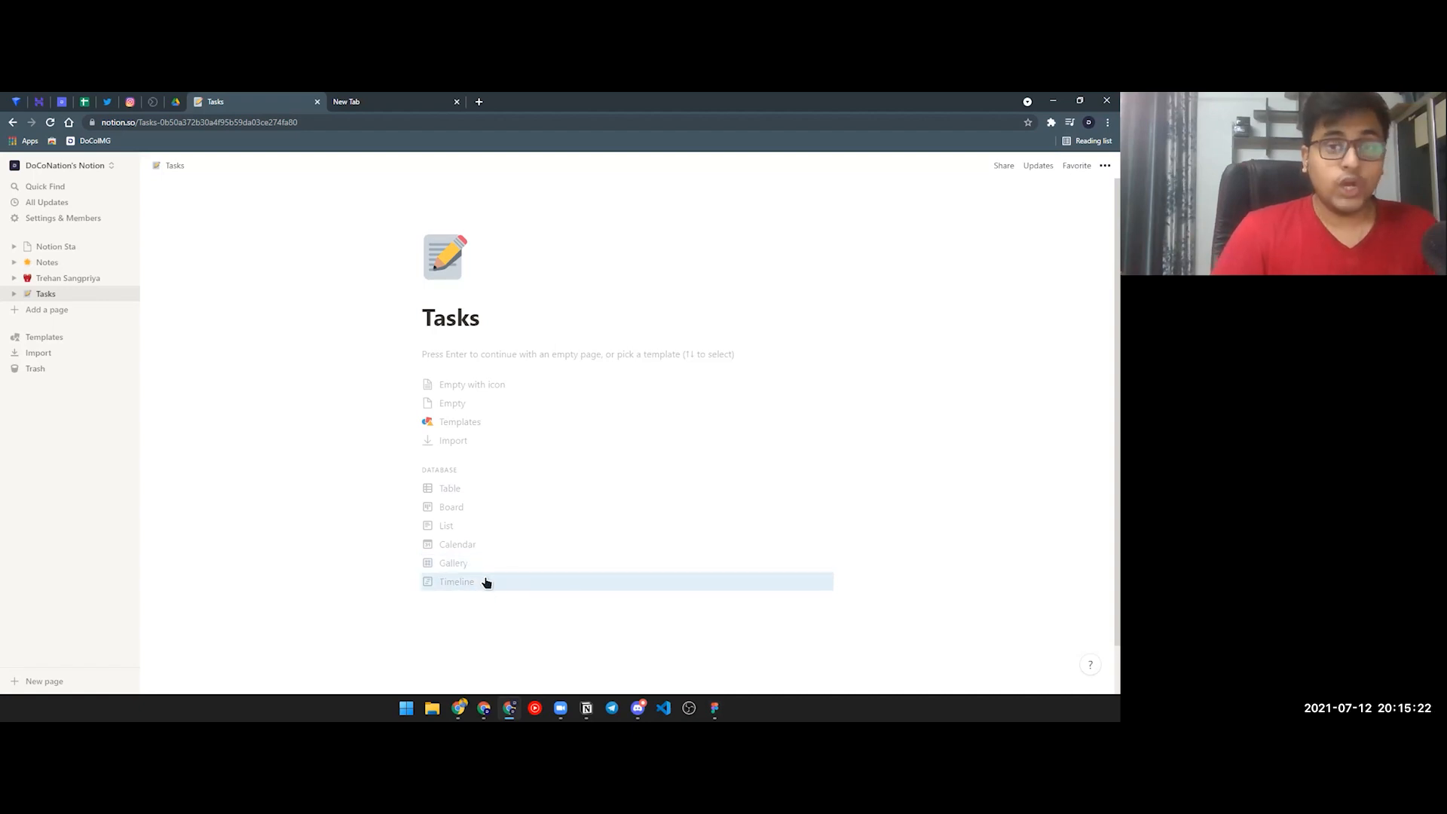
Step: Turn the empty Tasks page into a board database
{"action": "left_click", "coordinate": [466, 510]}
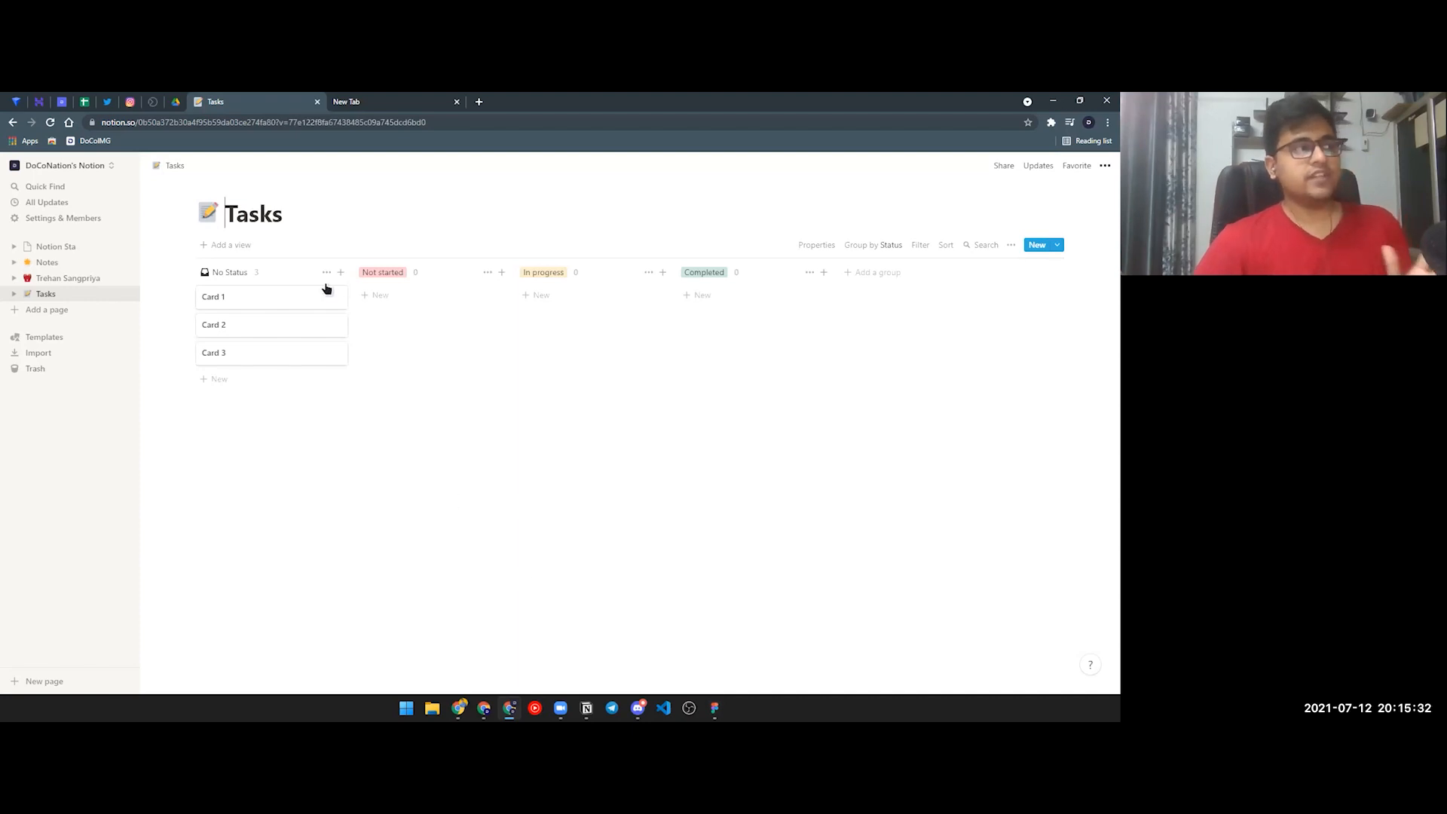
{"action": "left_click_drag", "start_coordinate": [297, 462], "coordinate": [289, 287]}
{"action": "left_click", "coordinate": [394, 443]}
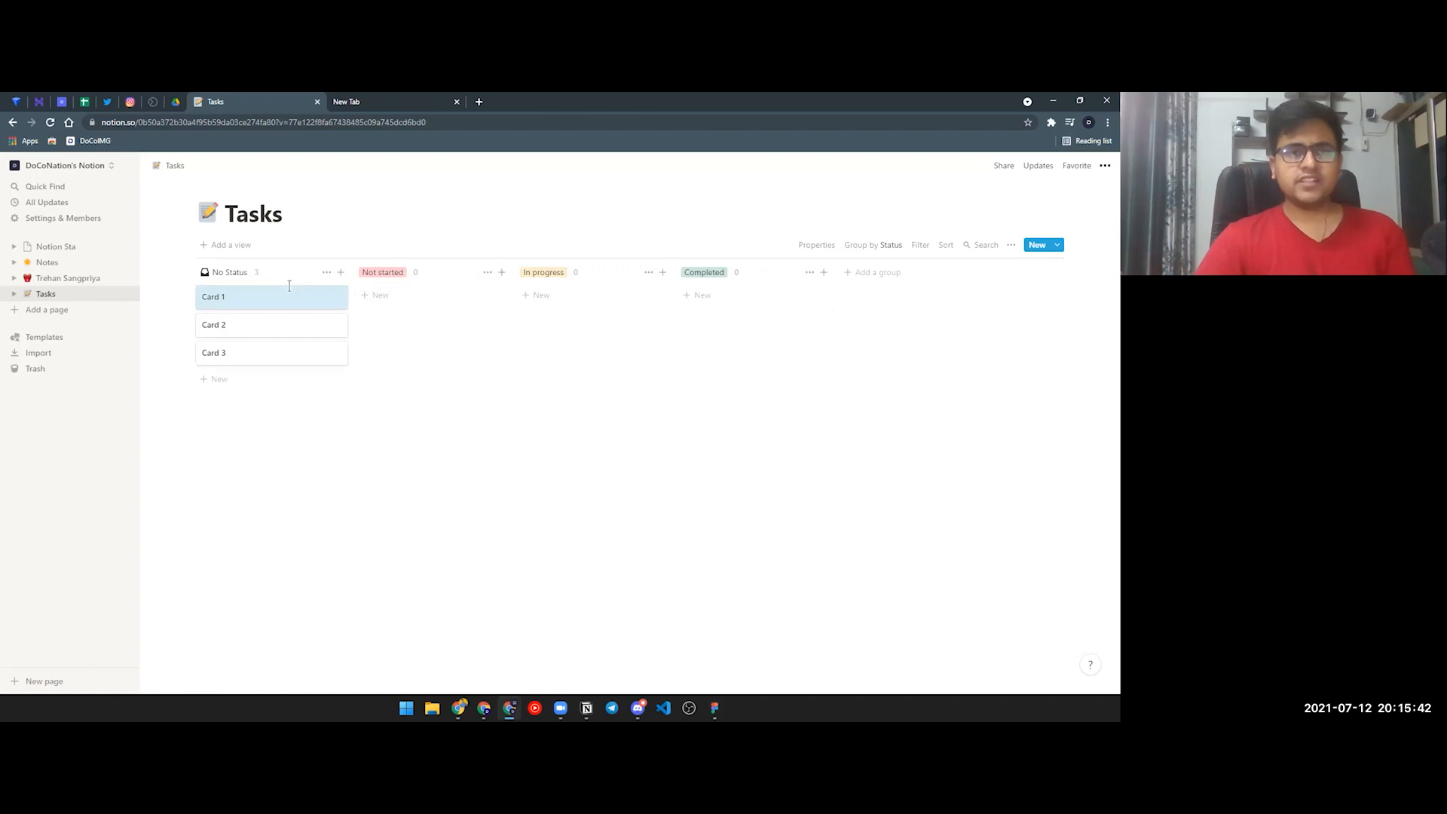
Step: Rename Card 1 as "Do this" and move it to the Completed column of the board
{"action": "left_click", "coordinate": [279, 300]}
{"action": "key", "text": "BackSpace"}
{"action": "key", "text": "BackSpace"}
{"action": "key", "text": "BackSpace"}
{"action": "key", "text": "BackSpace"}
{"action": "key", "text": "BackSpace"}
{"action": "key", "text": "BackSpace"}
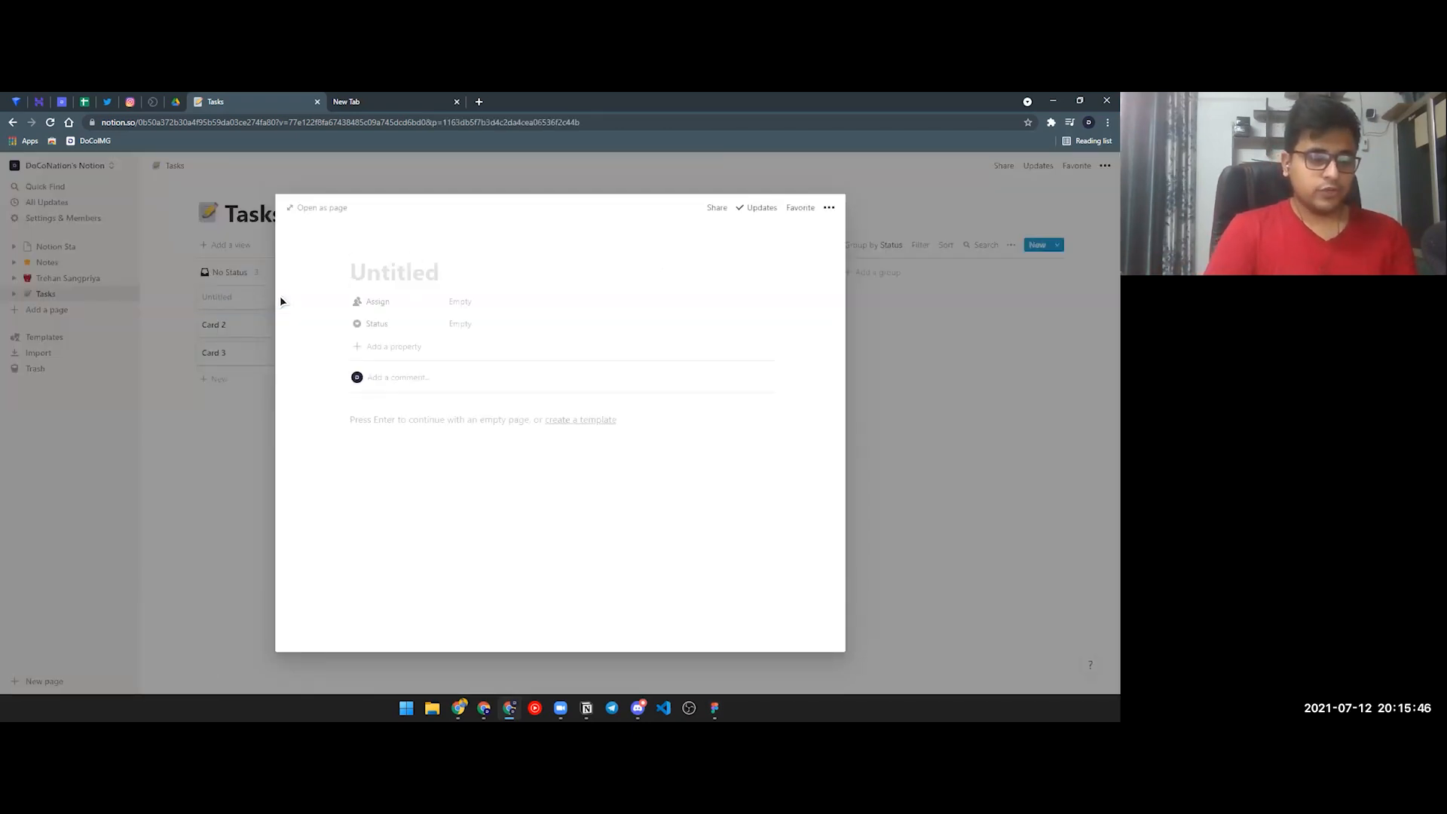
{"action": "type", "text": "Do thus"}
{"action": "key", "text": "BackSpace"}
{"action": "key", "text": "BackSpace"}
{"action": "type", "text": "is"}
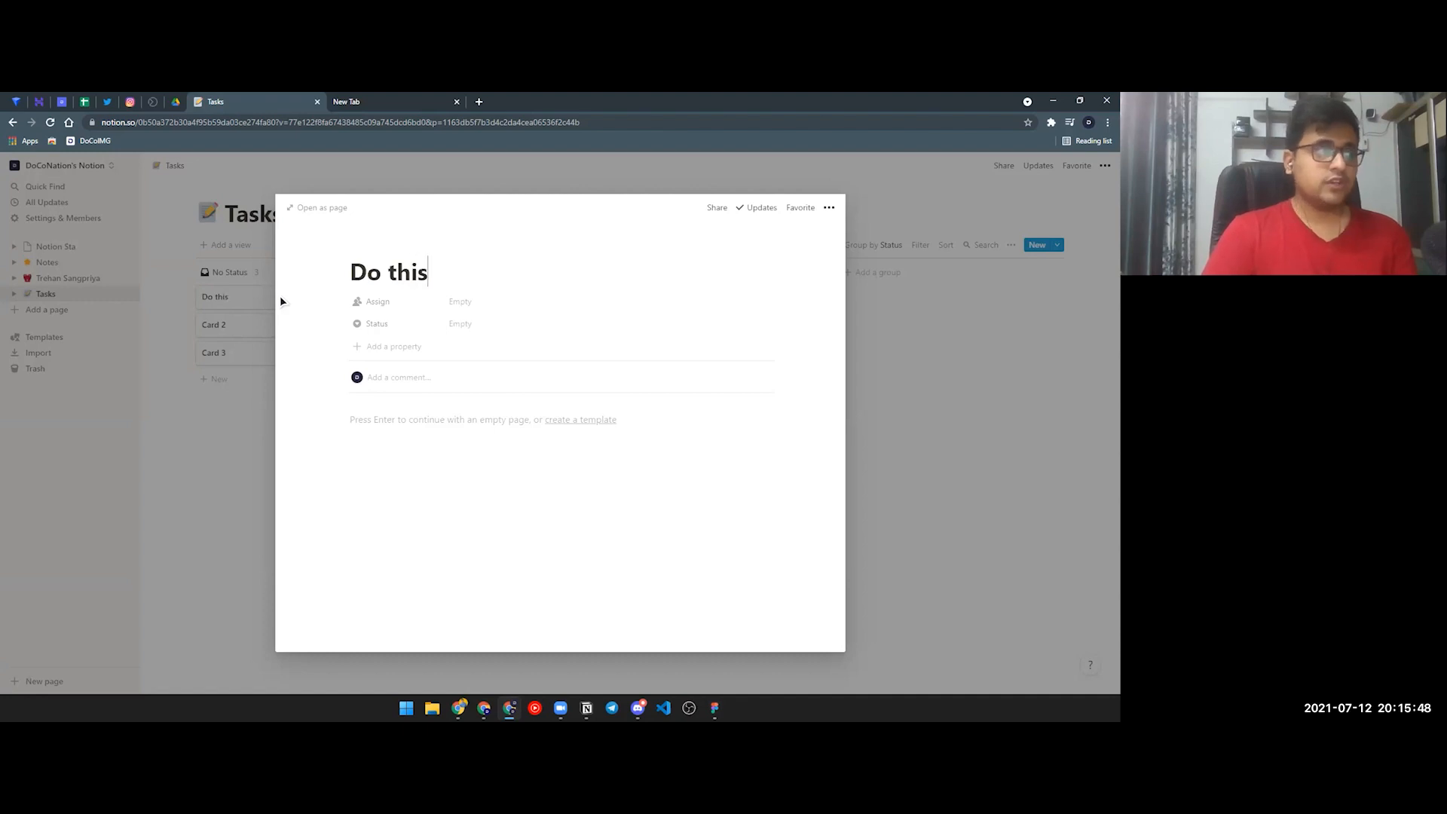
{"action": "left_click", "coordinate": [896, 406]}
{"action": "left_click_drag", "start_coordinate": [268, 307], "coordinate": [742, 298]}
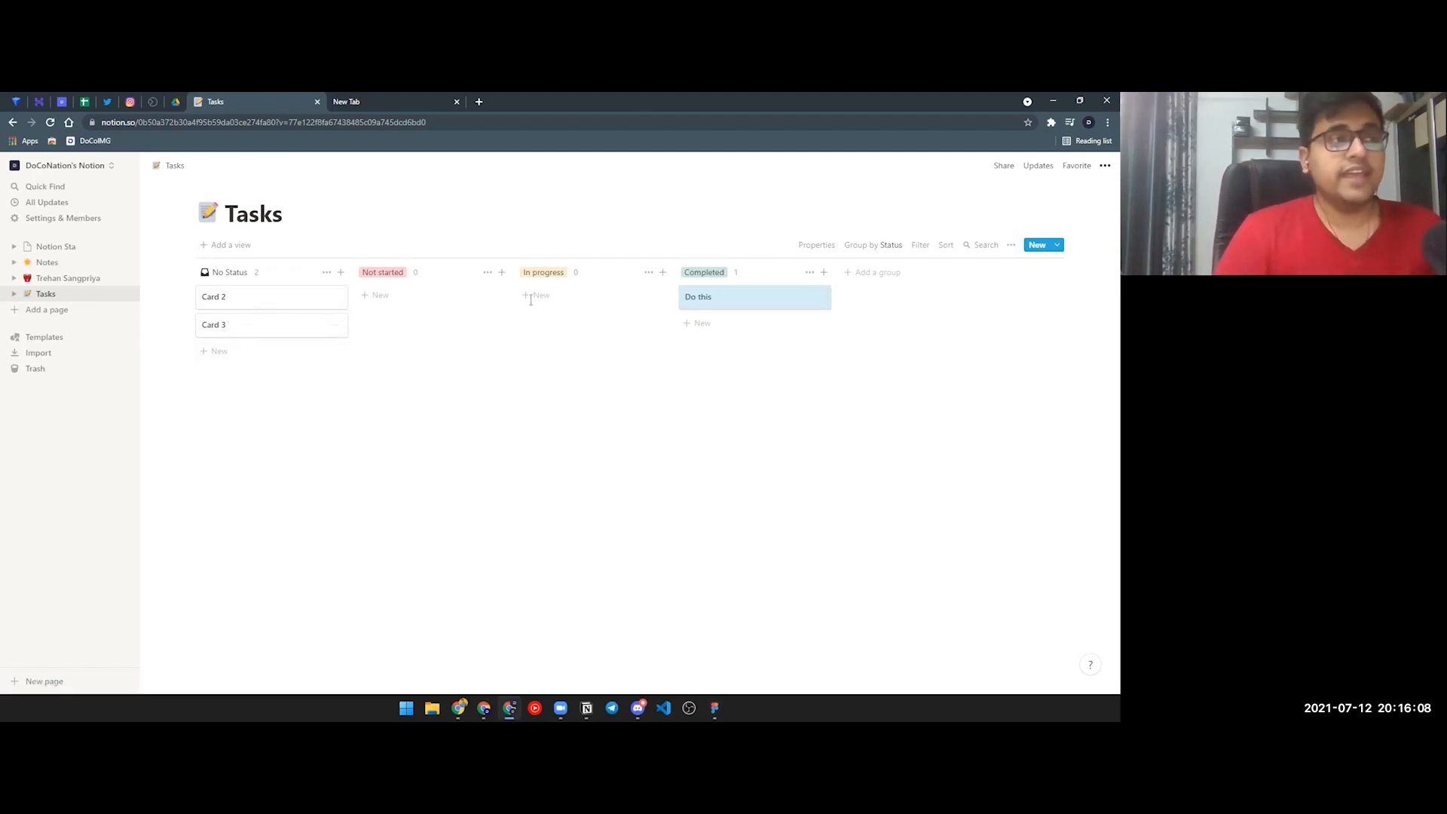
Step: In the "Do this" card, add the text "ribrib" and a to-do list with "fef" and "efef", and check off all its boxes
{"action": "left_click", "coordinate": [721, 297]}
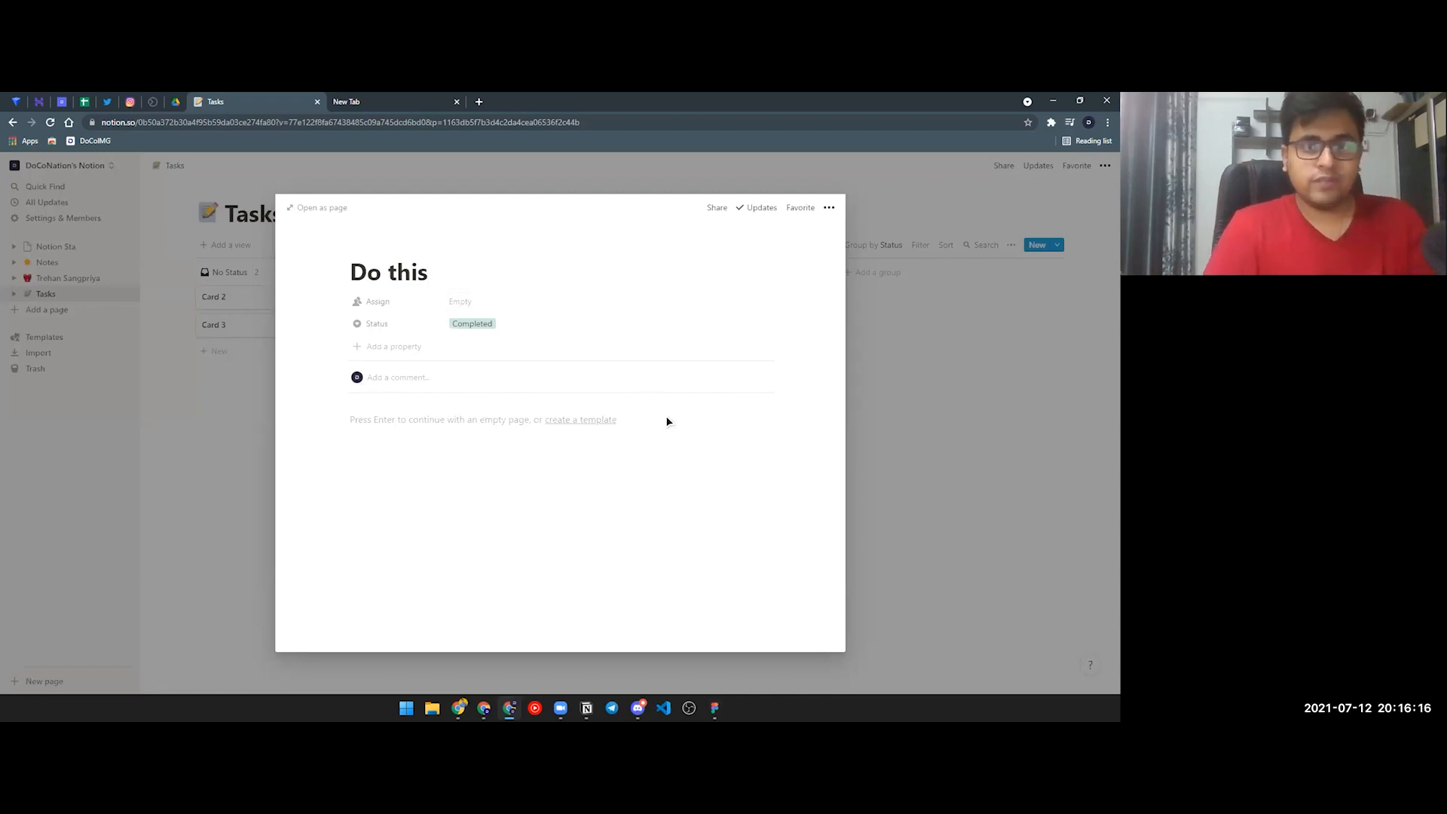
{"action": "key", "text": "Return"}
{"action": "type", "text": "ribrib"}
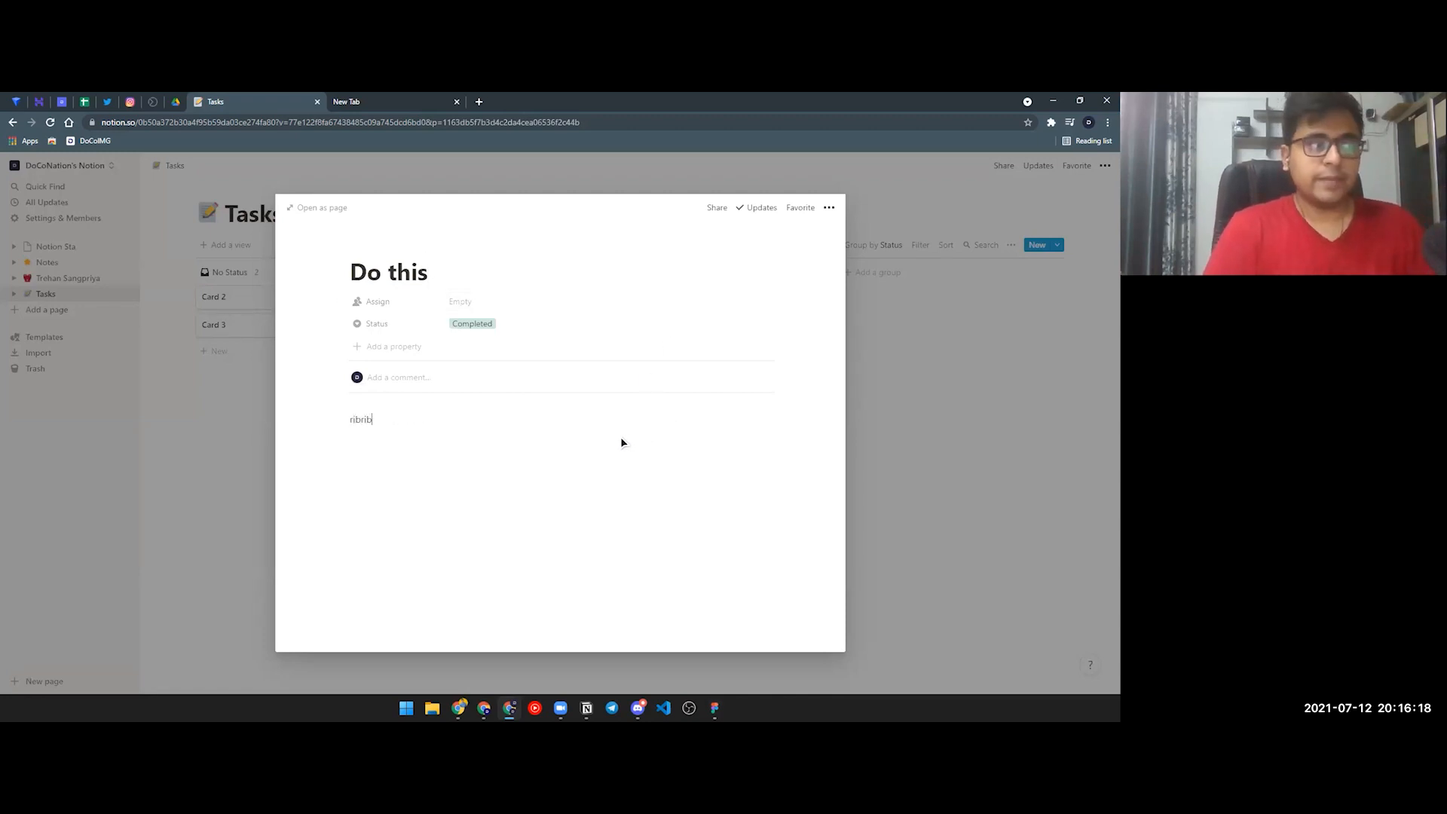
{"action": "key", "text": "Return"}
{"action": "type", "text": "/to"}
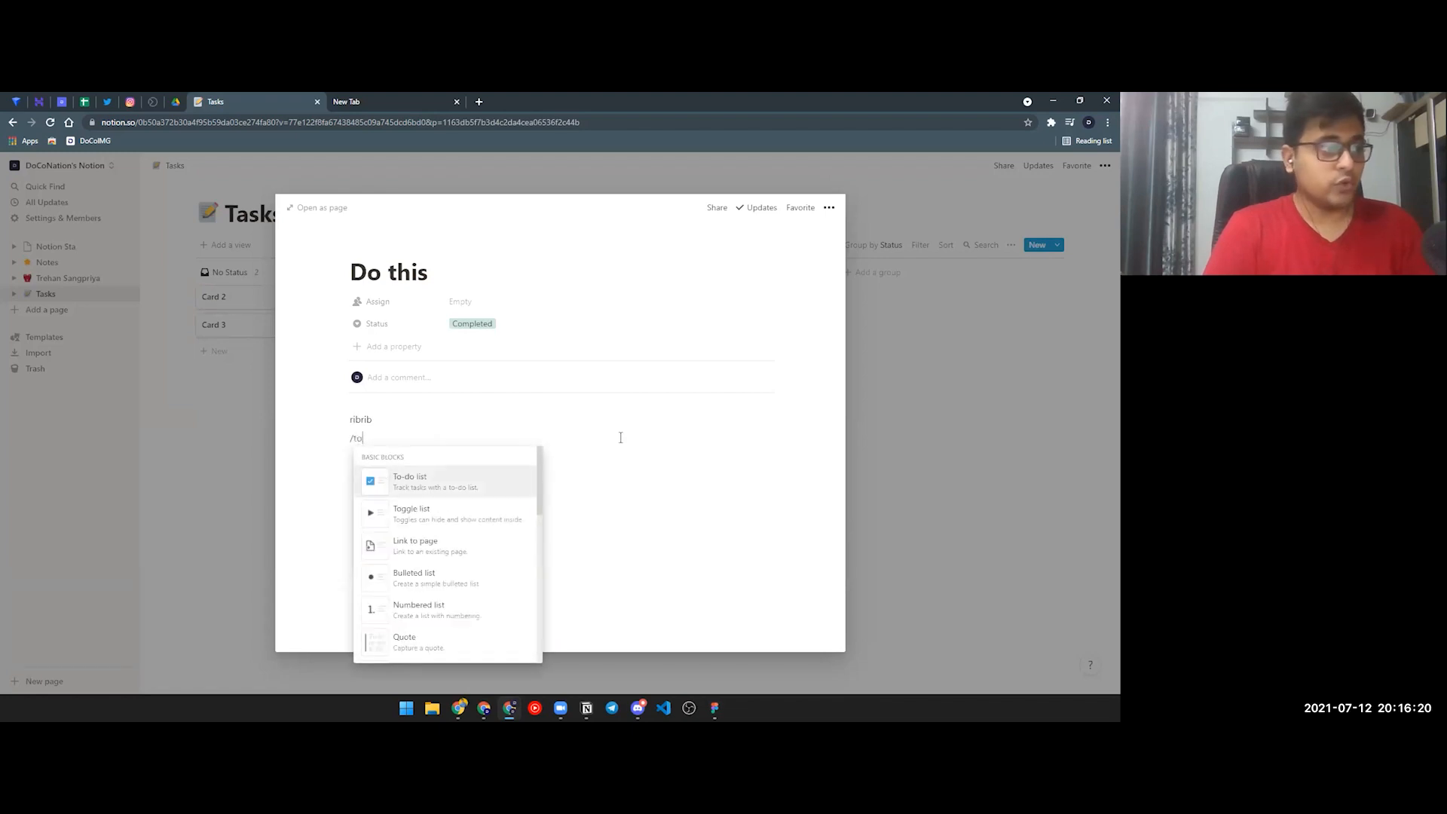
{"action": "key", "text": "Return"}
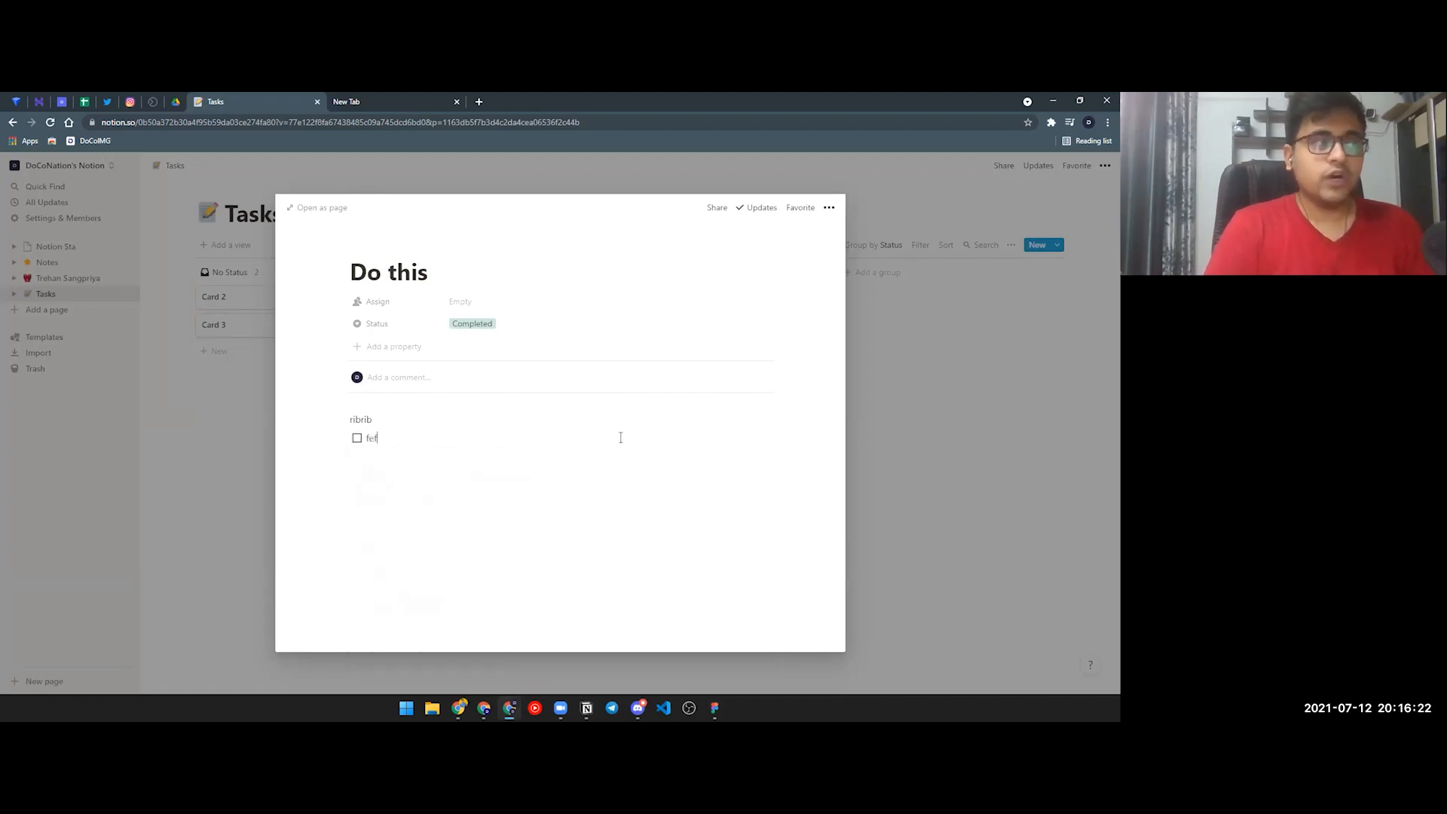
{"action": "type", "text": "fe"}
{"action": "key", "text": "Return"}
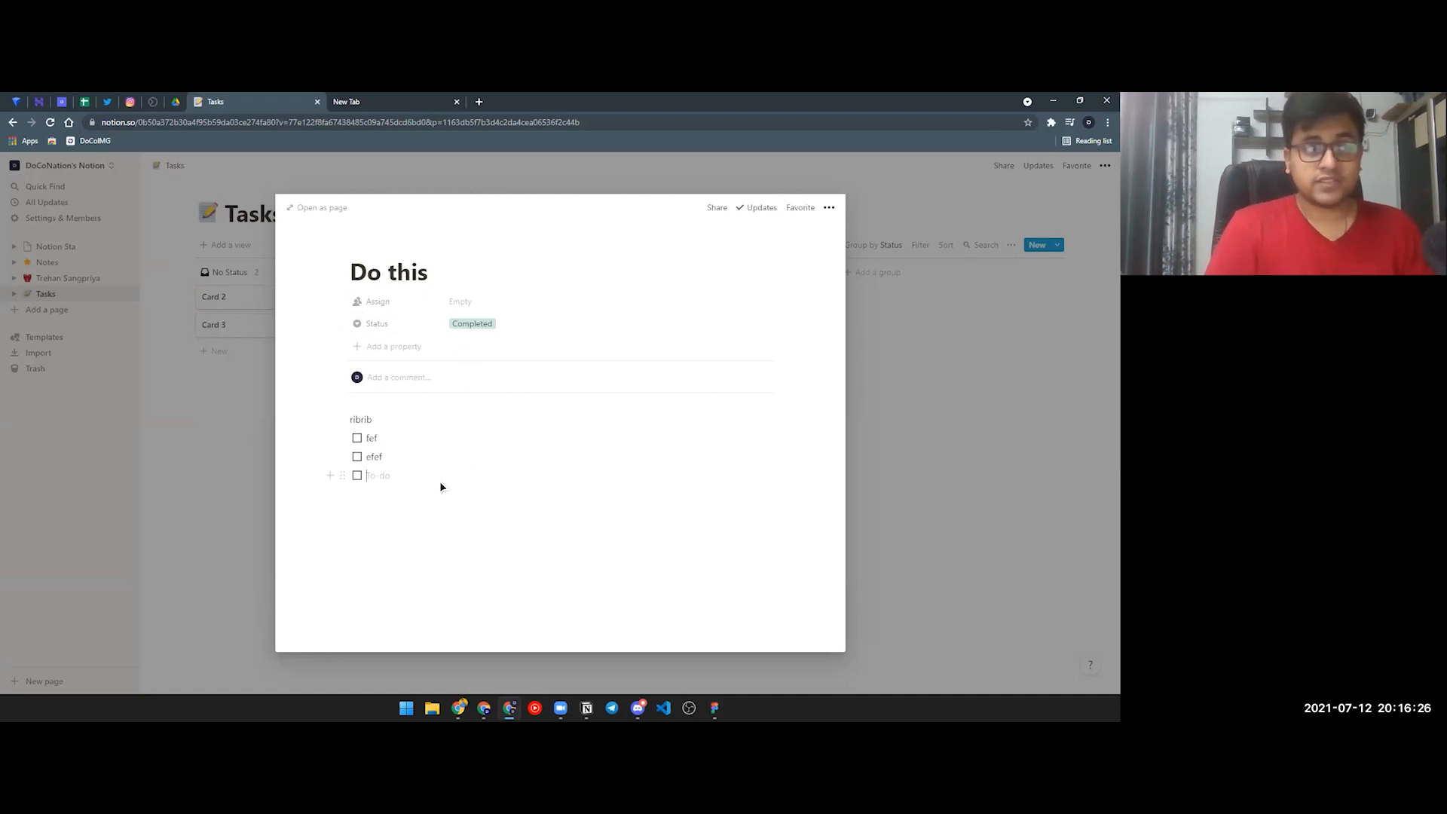
{"action": "left_click", "coordinate": [357, 439]}
{"action": "left_click", "coordinate": [357, 475]}
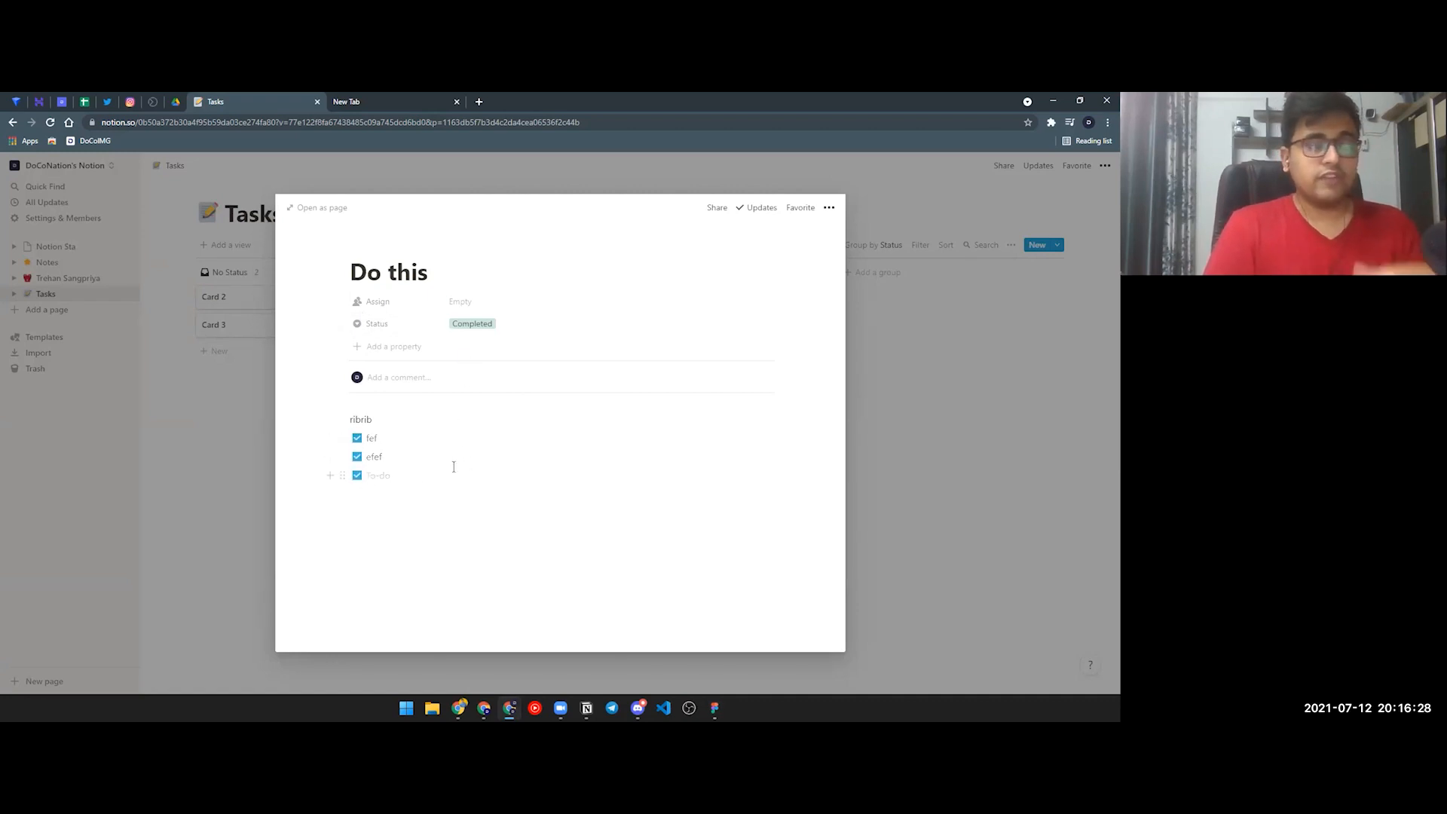
Step: Set the "Do this" card's status to In progress
{"action": "left_click", "coordinate": [464, 326]}
{"action": "left_click", "coordinate": [494, 379]}
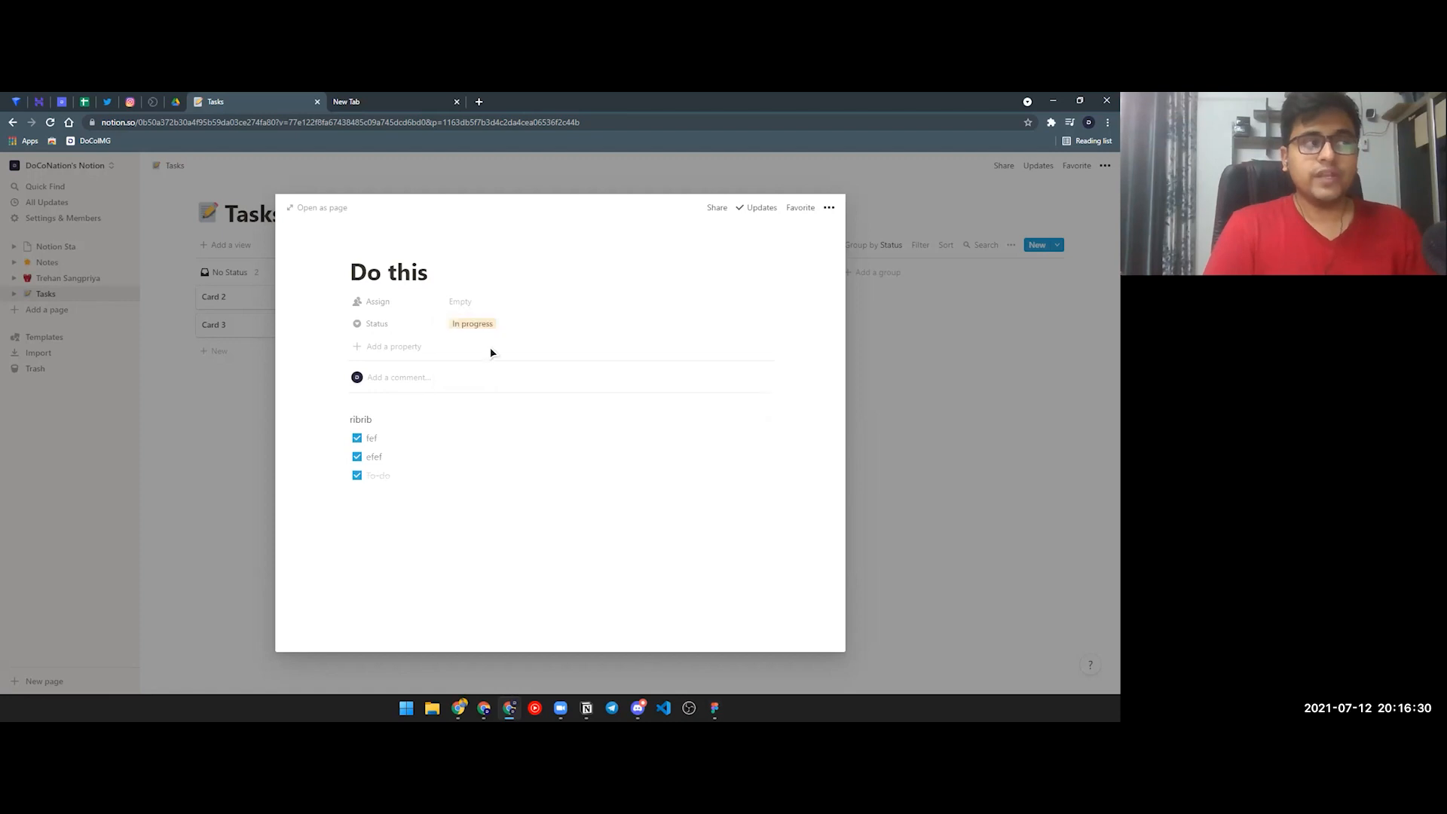
{"action": "left_click", "coordinate": [482, 325]}
{"action": "left_click", "coordinate": [499, 381]}
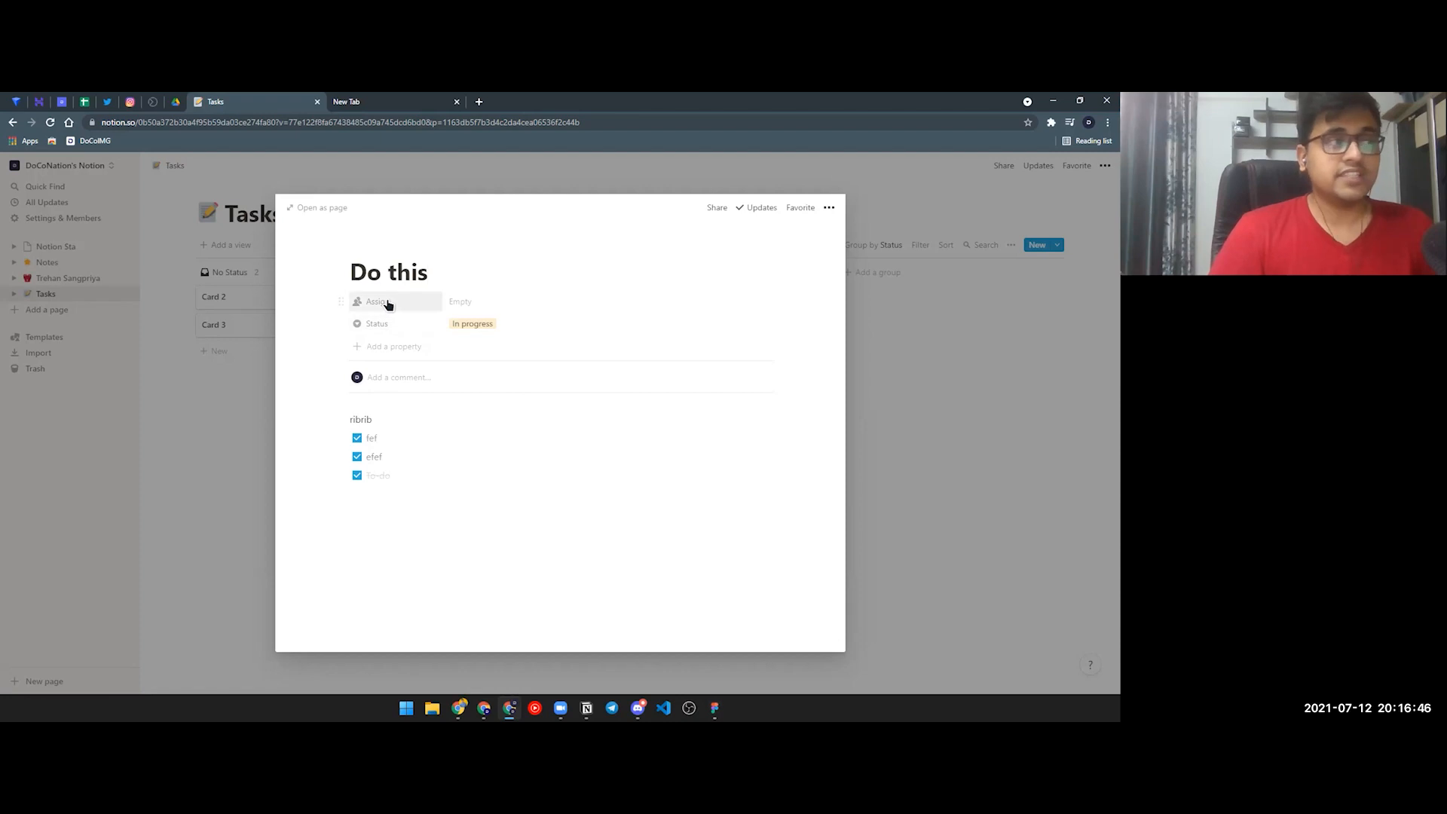
Step: View the people selectable for the Assign property and delete that property
{"action": "left_click", "coordinate": [457, 302]}
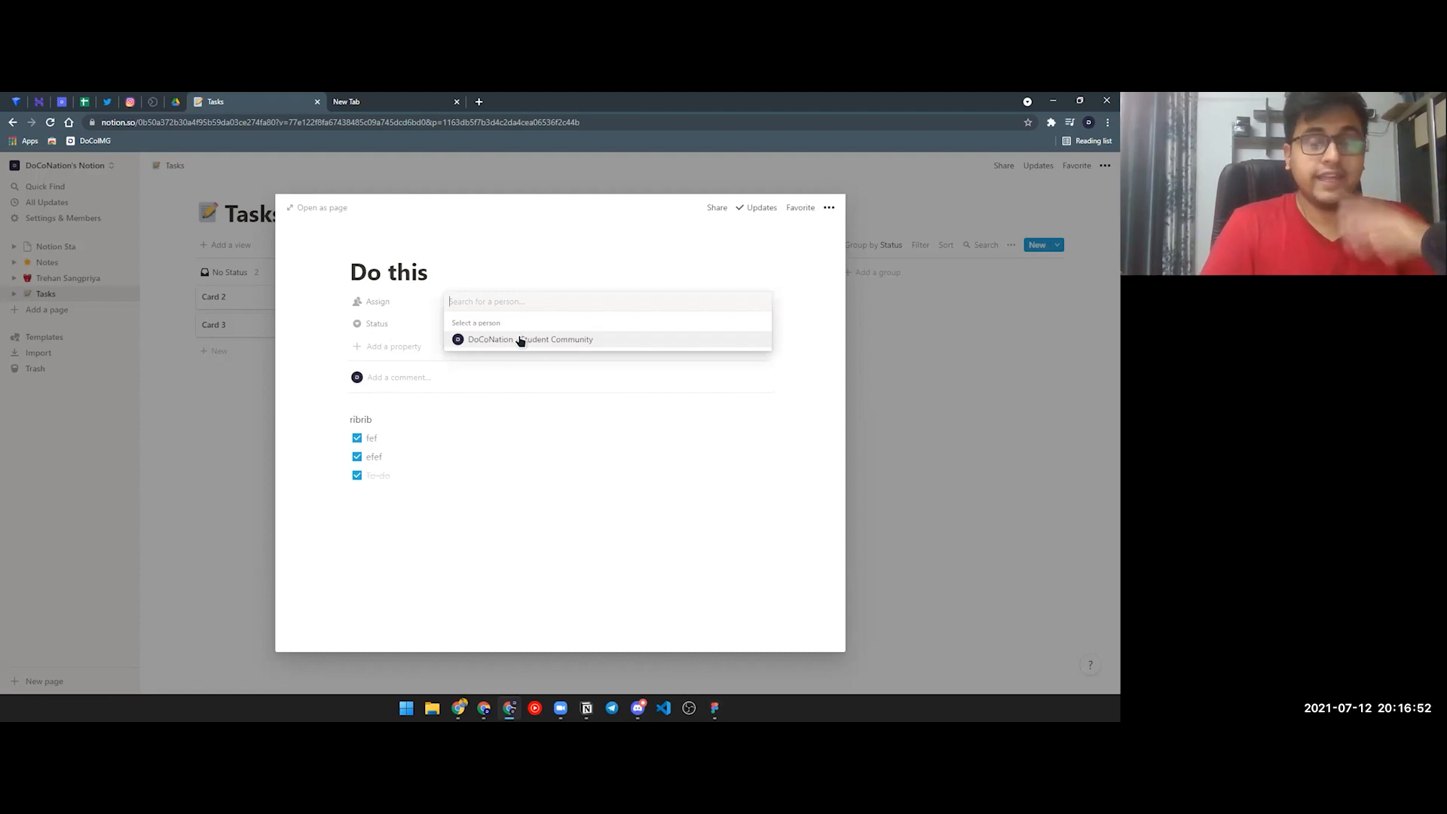
{"action": "left_click", "coordinate": [388, 305]}
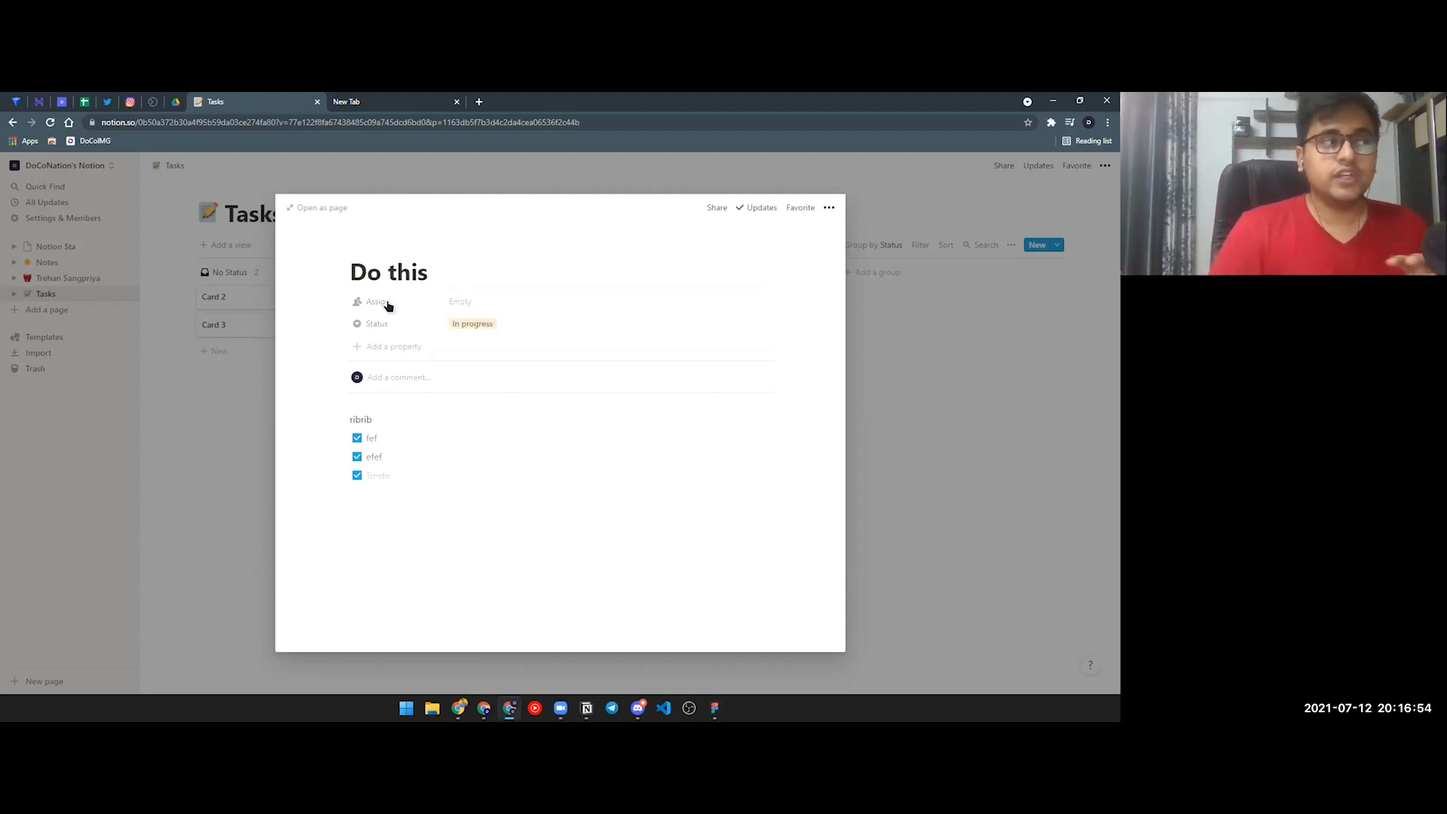
{"action": "left_click", "coordinate": [513, 305]}
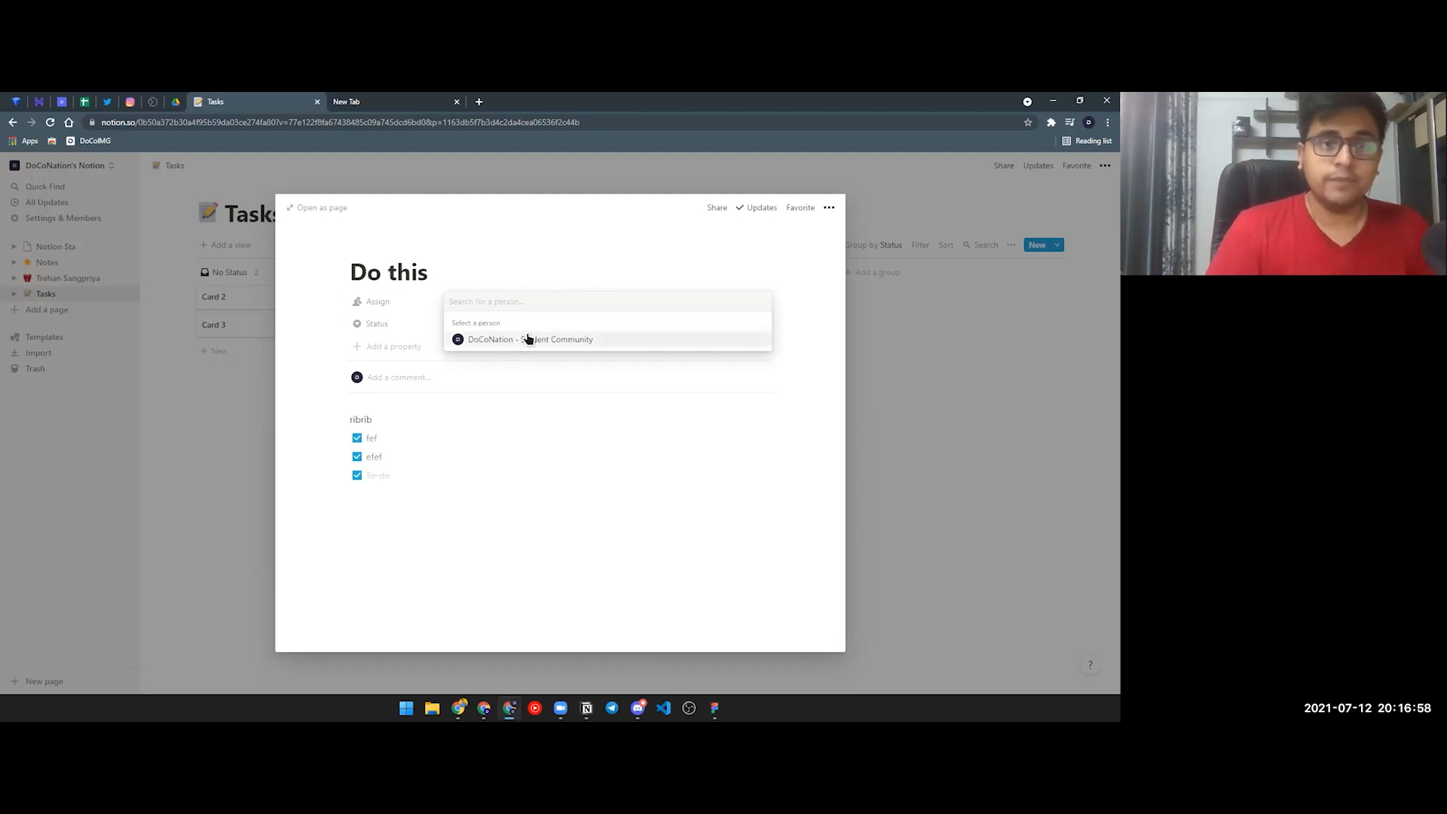
{"action": "left_click", "coordinate": [472, 377]}
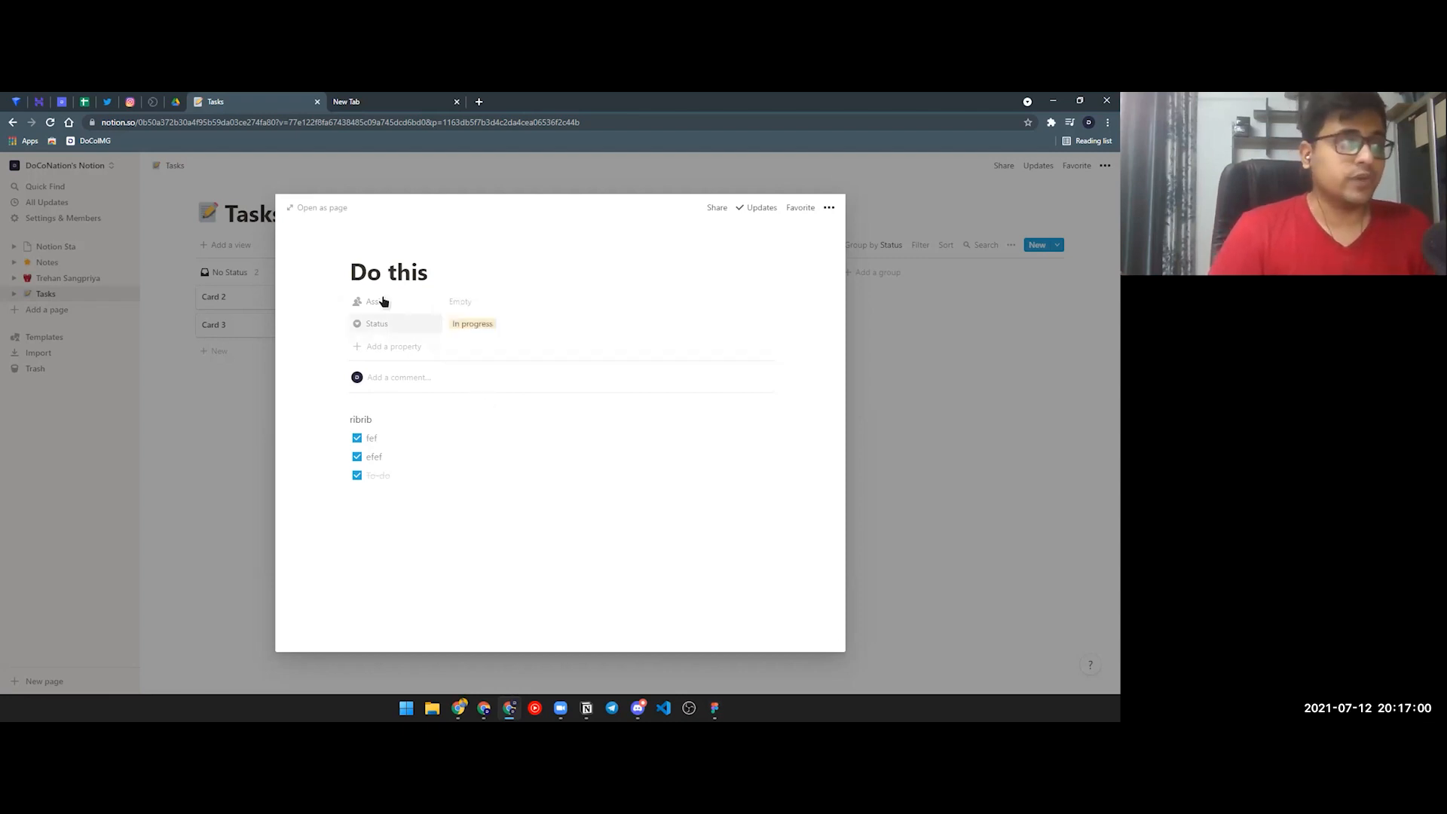
{"action": "left_click", "coordinate": [341, 301]}
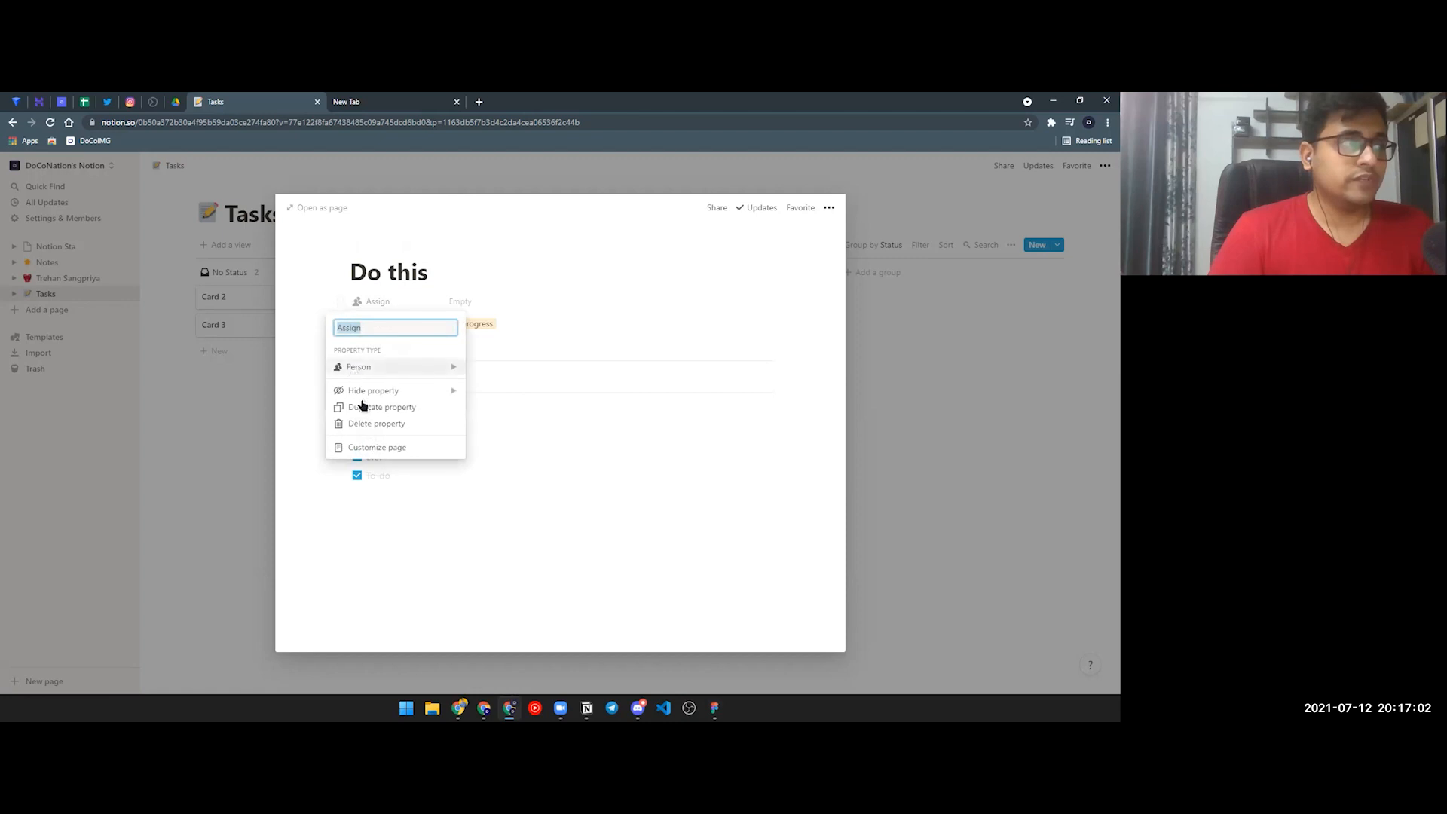
{"action": "left_click", "coordinate": [369, 423]}
{"action": "left_click", "coordinate": [535, 436]}
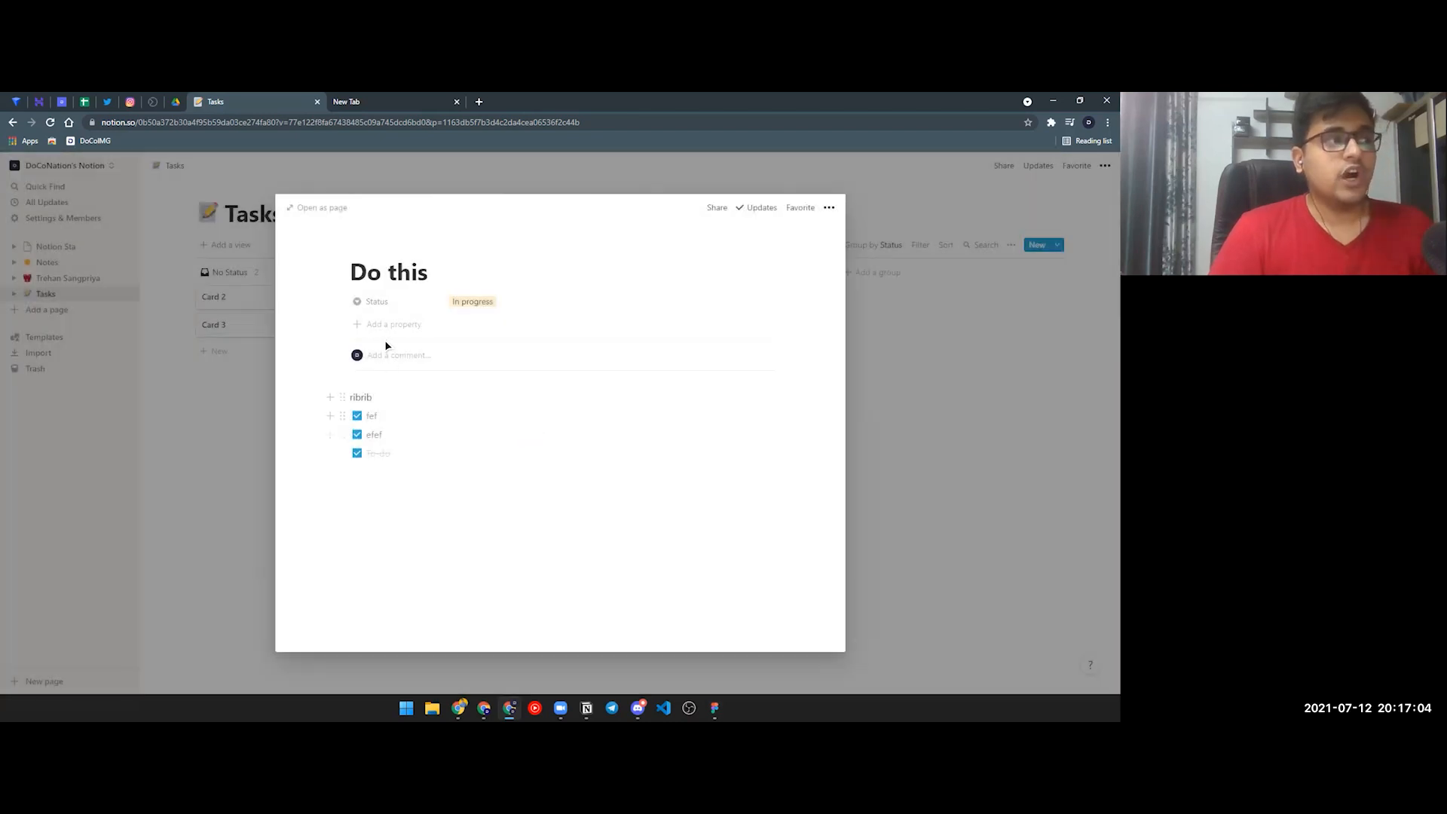
Step: Add a property named Due Date with the Date type to the card
{"action": "left_click", "coordinate": [381, 326]}
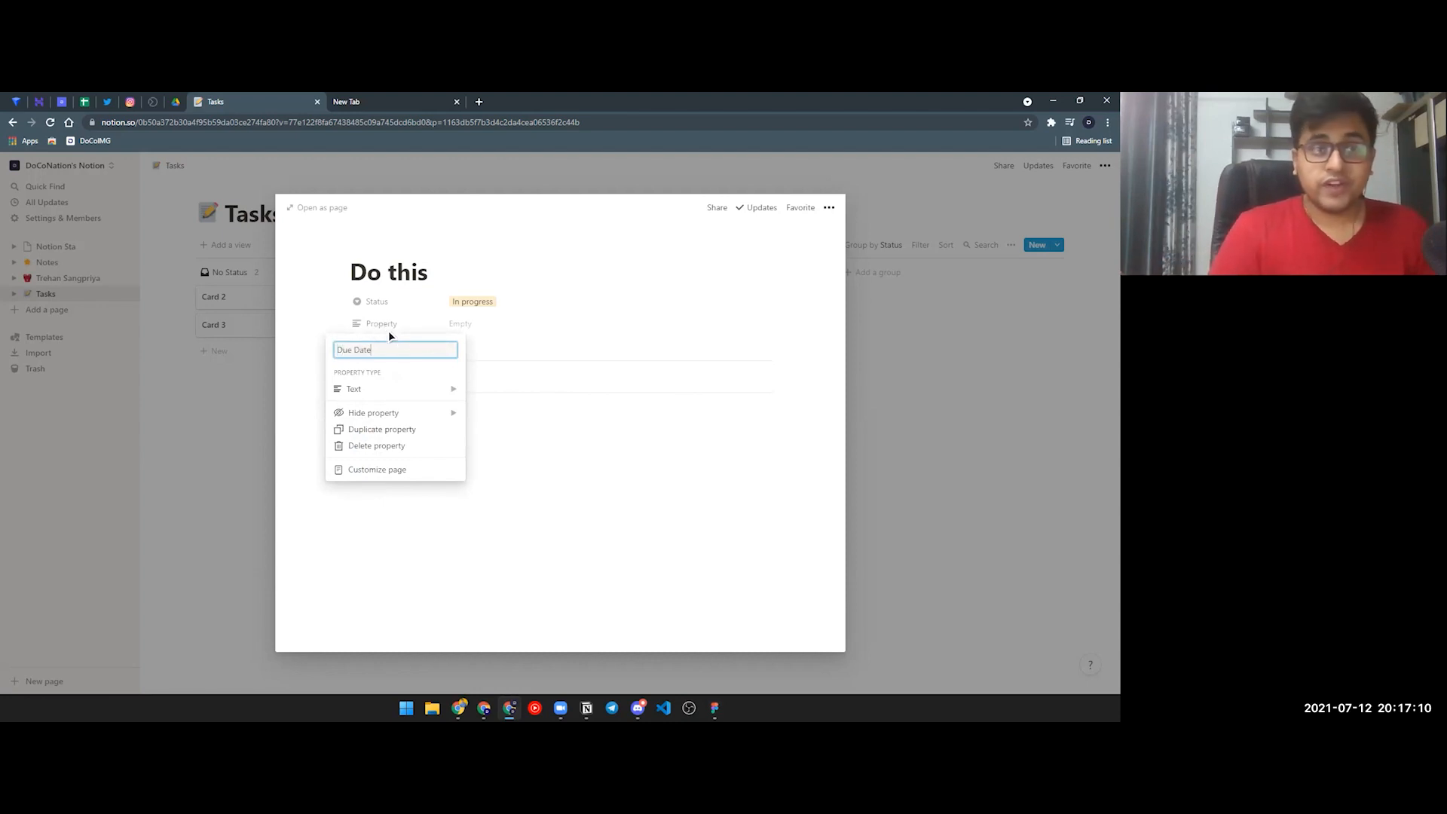
{"action": "left_click", "coordinate": [438, 389]}
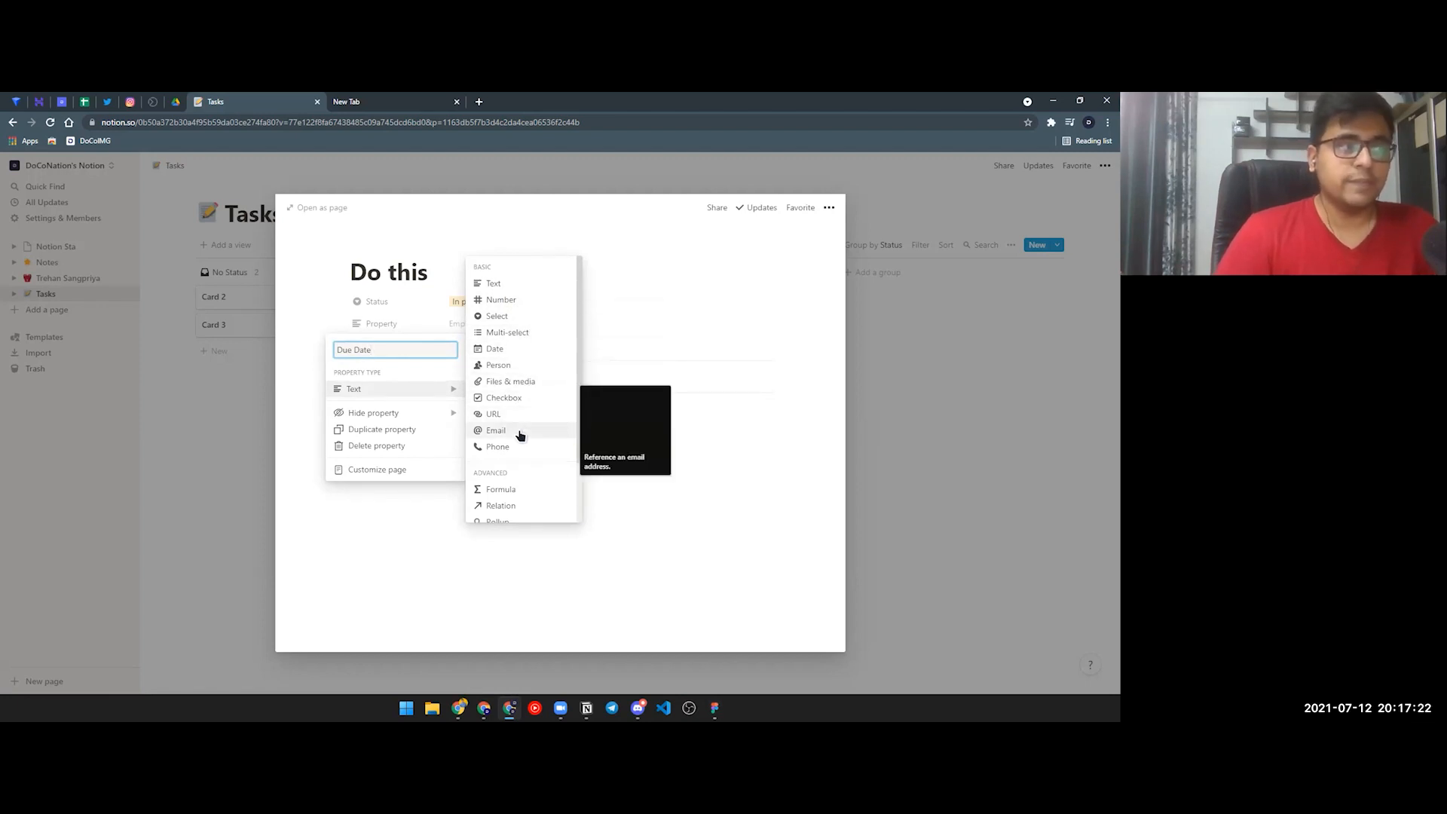
{"action": "scroll", "coordinate": [520, 449], "scroll_direction": "down", "scroll_amount": 2}
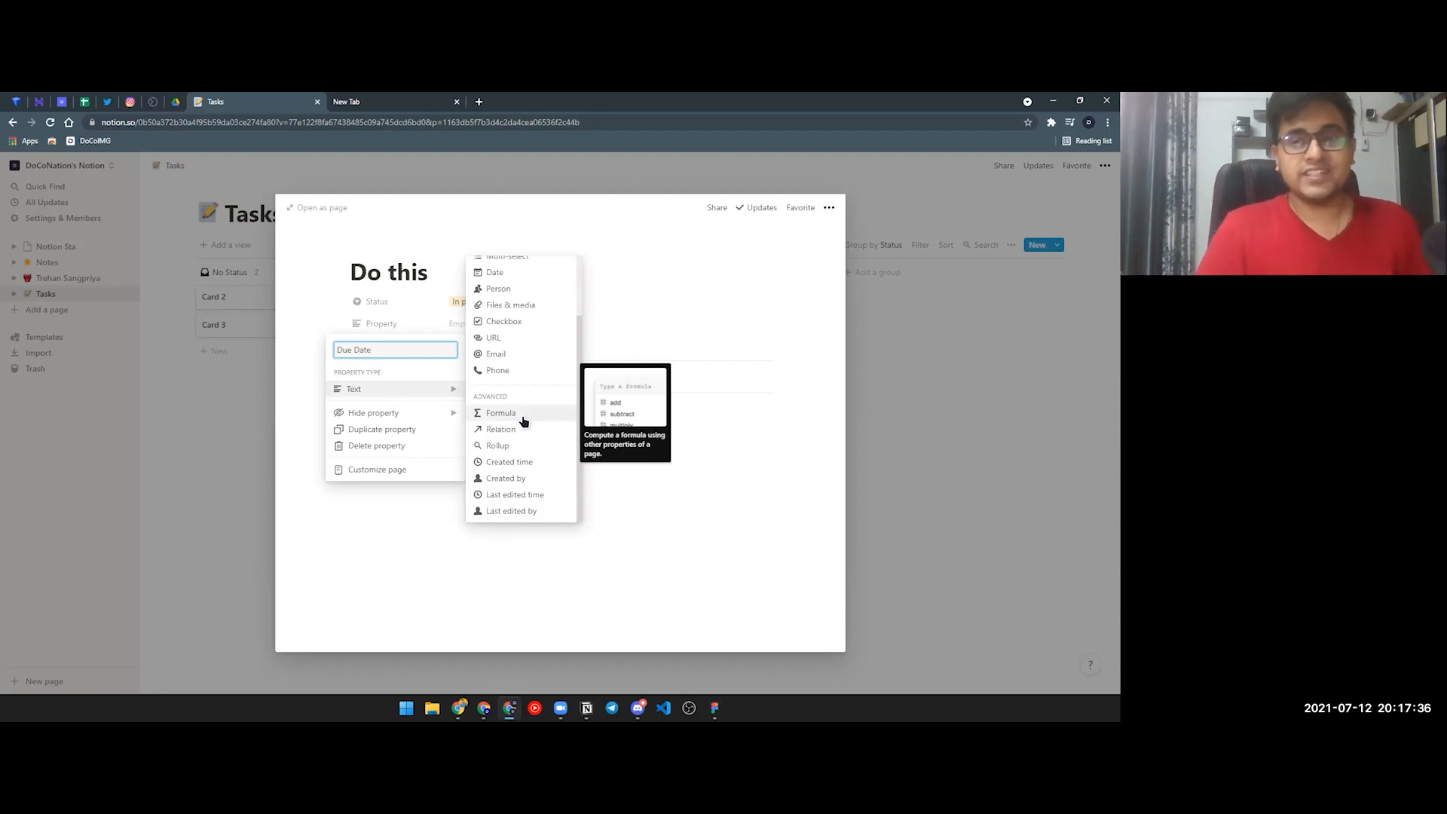
{"action": "scroll", "coordinate": [546, 427], "scroll_direction": "up", "scroll_amount": 3}
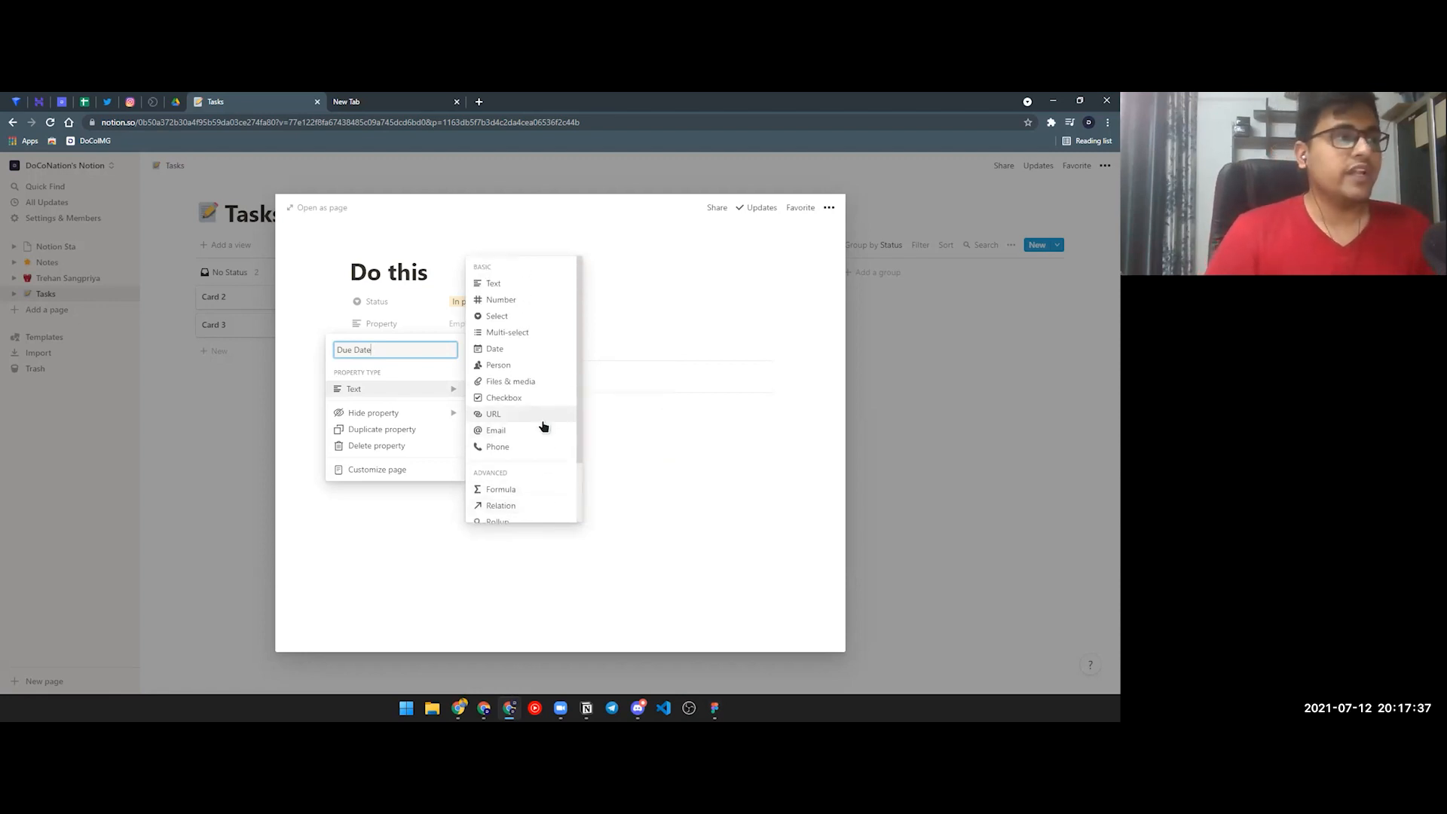
{"action": "left_click", "coordinate": [505, 348]}
Step: Set the "Do this" card's due date to July 17, 2021 and close the card
{"action": "left_click", "coordinate": [494, 323]}
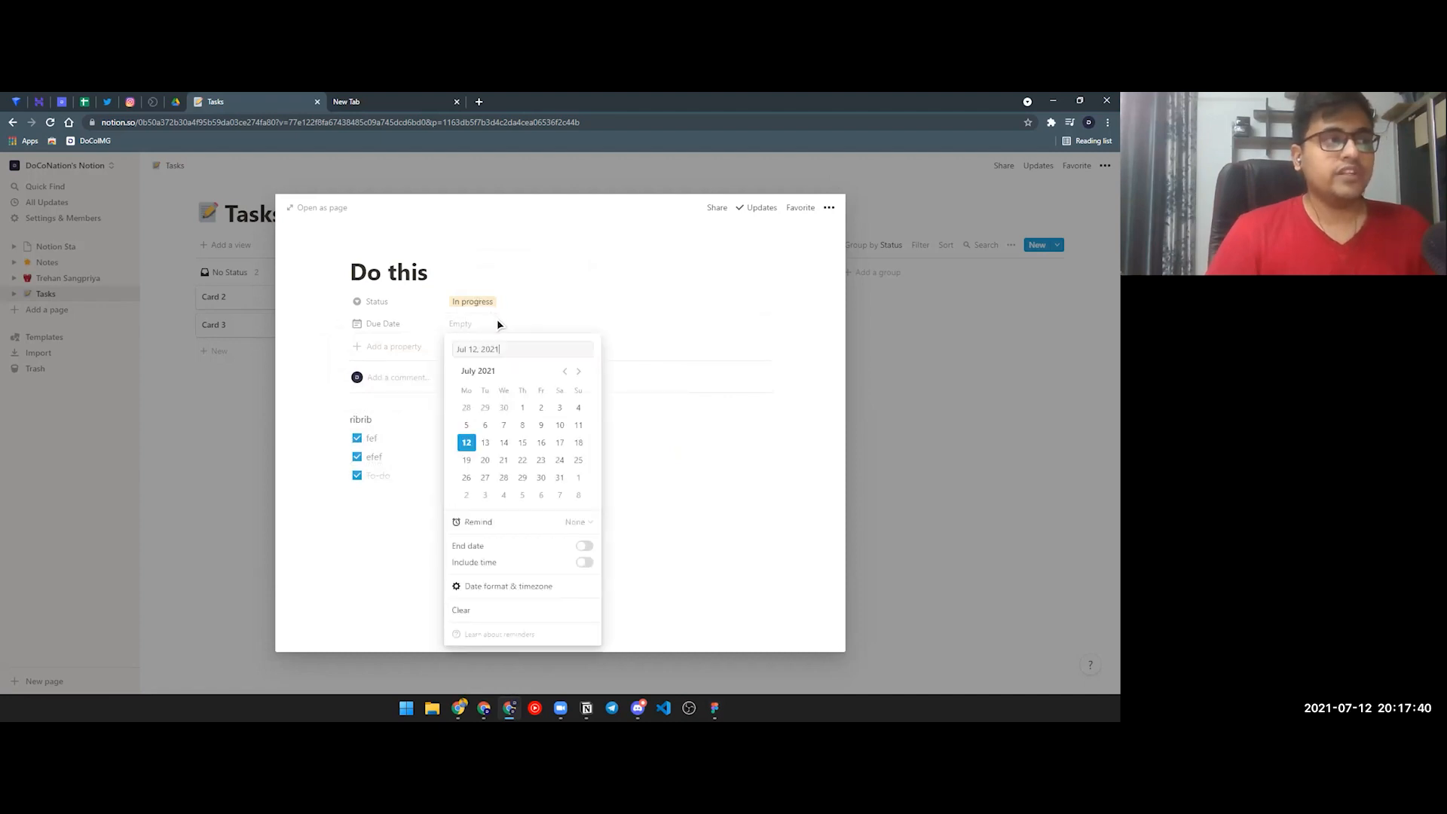
{"action": "left_click", "coordinate": [561, 443]}
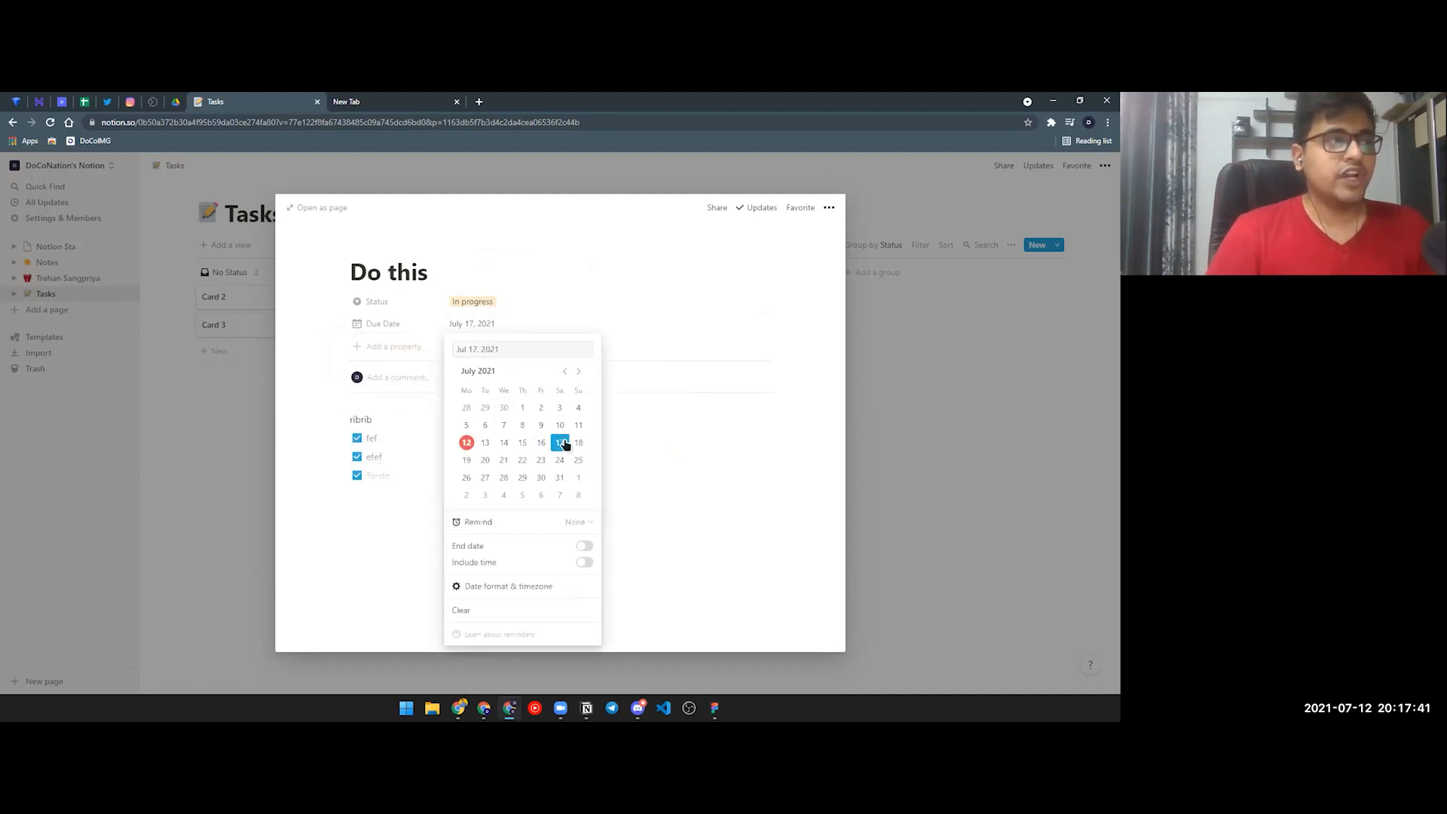
{"action": "left_click", "coordinate": [909, 468]}
{"action": "left_click", "coordinate": [241, 395]}
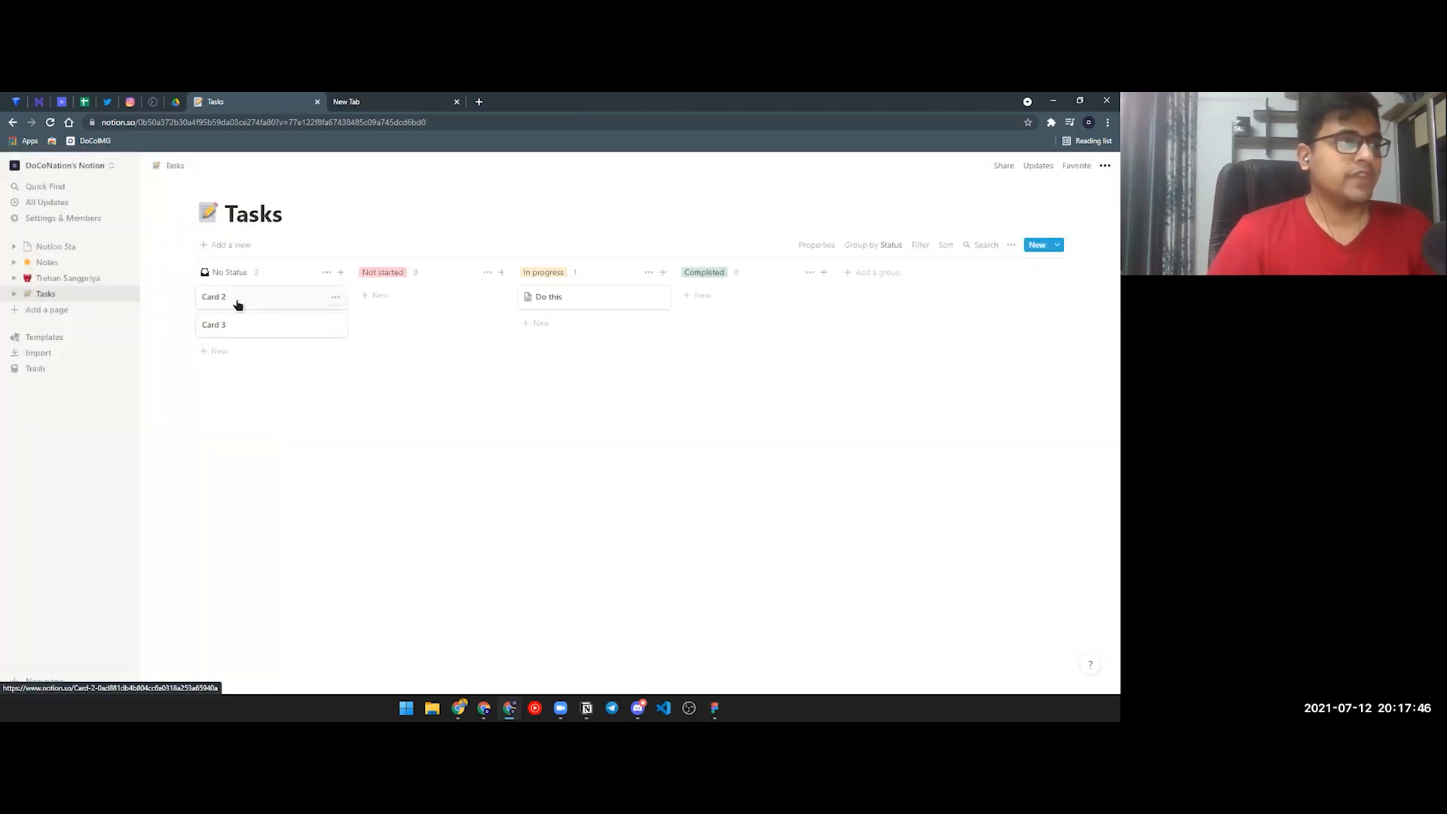
Step: Move Card 2 to the Not started column and set its due date to July 14, 2021
{"action": "left_click_drag", "start_coordinate": [236, 304], "coordinate": [425, 302]}
{"action": "left_click", "coordinate": [425, 303]}
{"action": "left_click", "coordinate": [512, 324]}
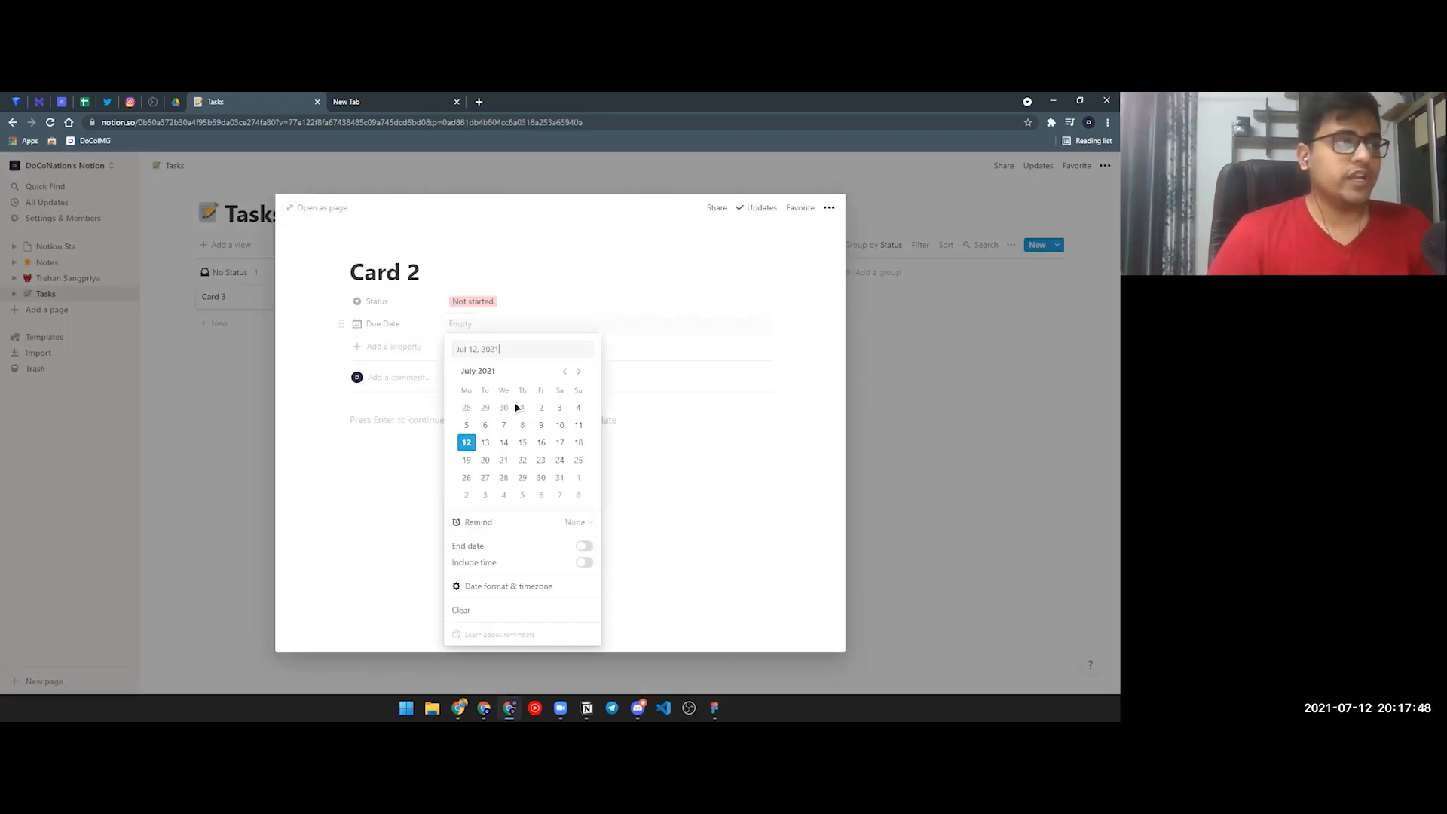
{"action": "left_click", "coordinate": [514, 444]}
{"action": "left_click", "coordinate": [325, 360]}
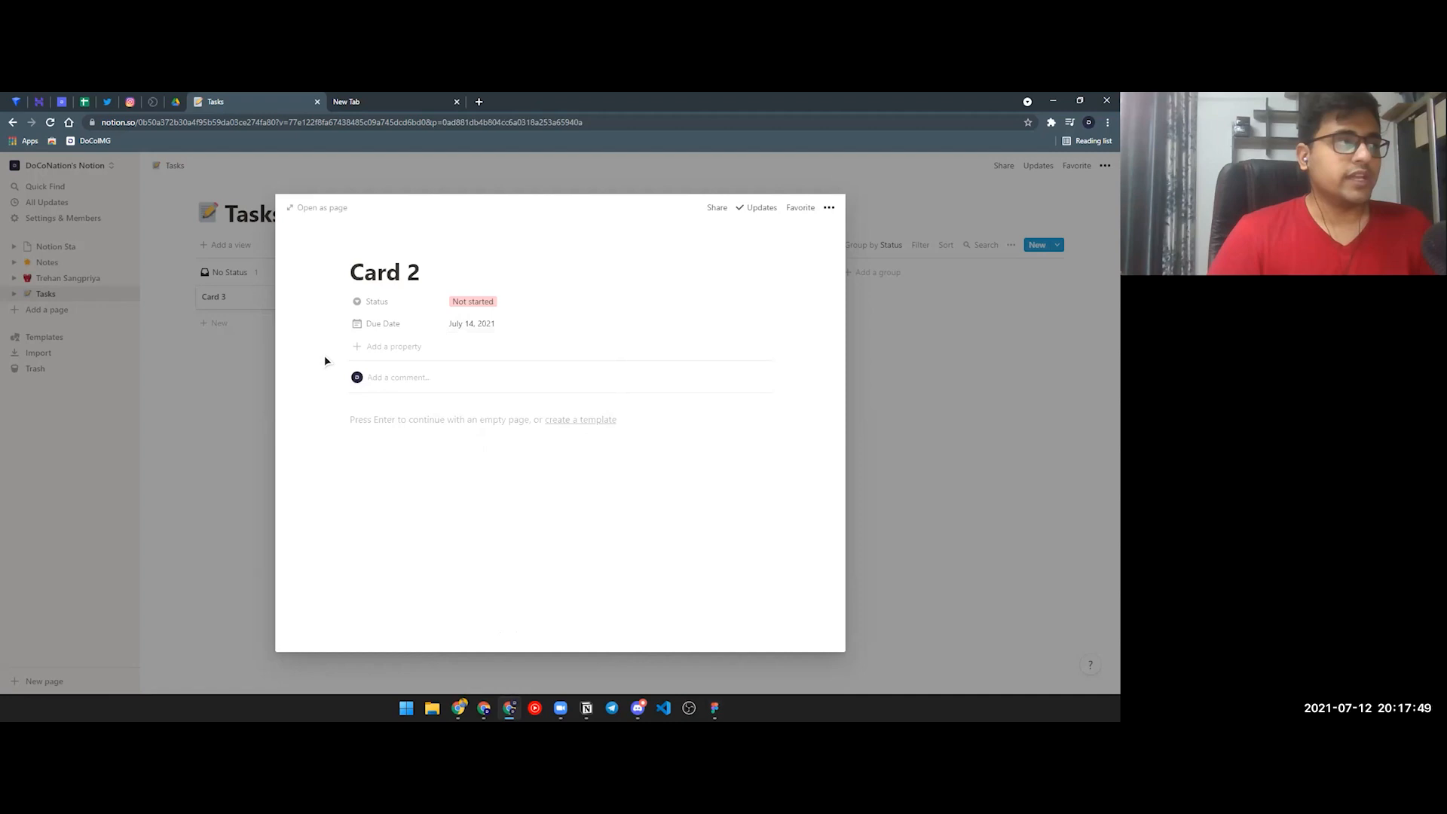
Step: Set Card 3's due date to July 30, 2021 and move the card to the Not started column
{"action": "left_click", "coordinate": [223, 303]}
{"action": "left_click", "coordinate": [455, 325]}
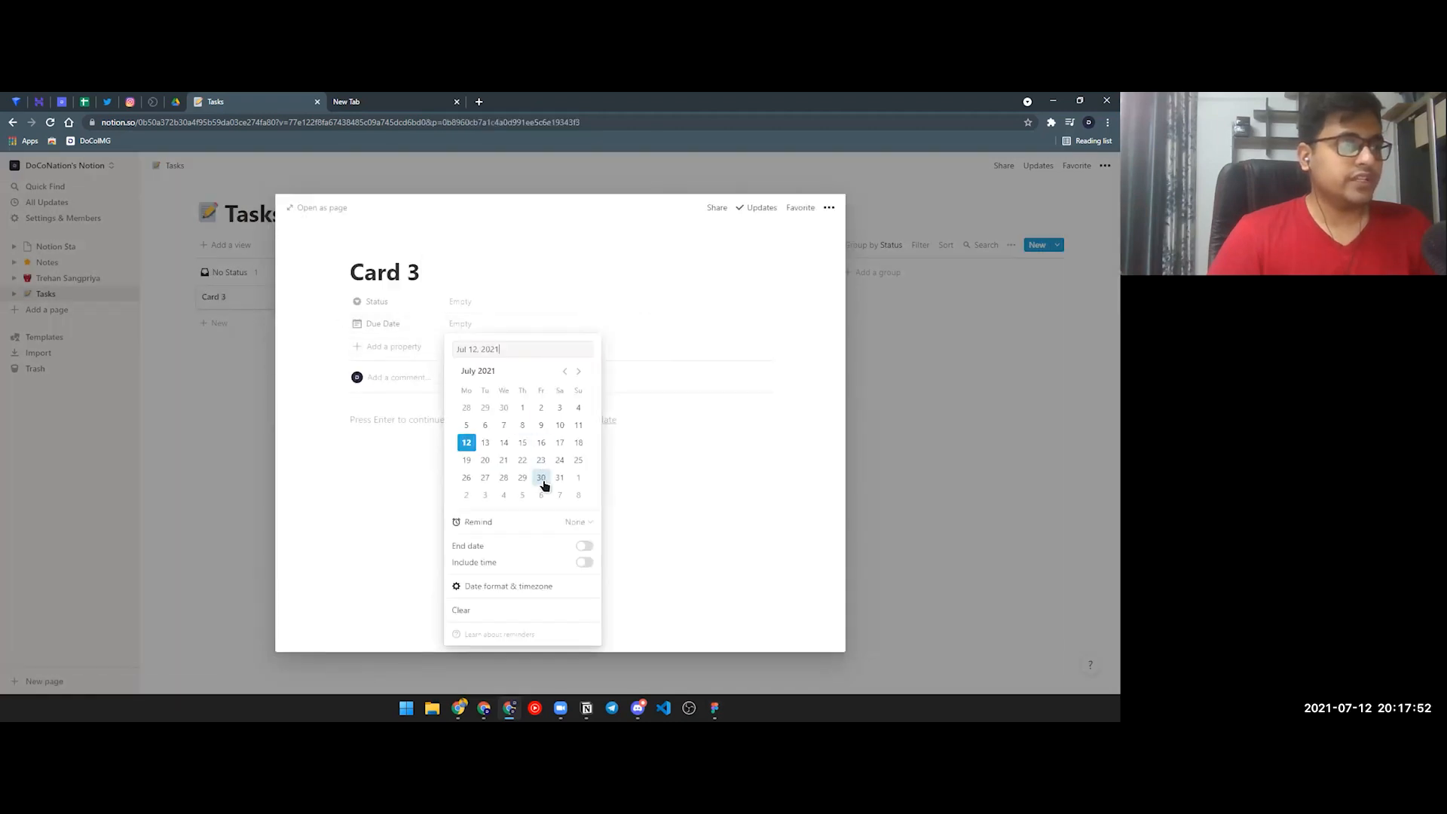
{"action": "left_click", "coordinate": [541, 478]}
{"action": "left_click", "coordinate": [951, 406]}
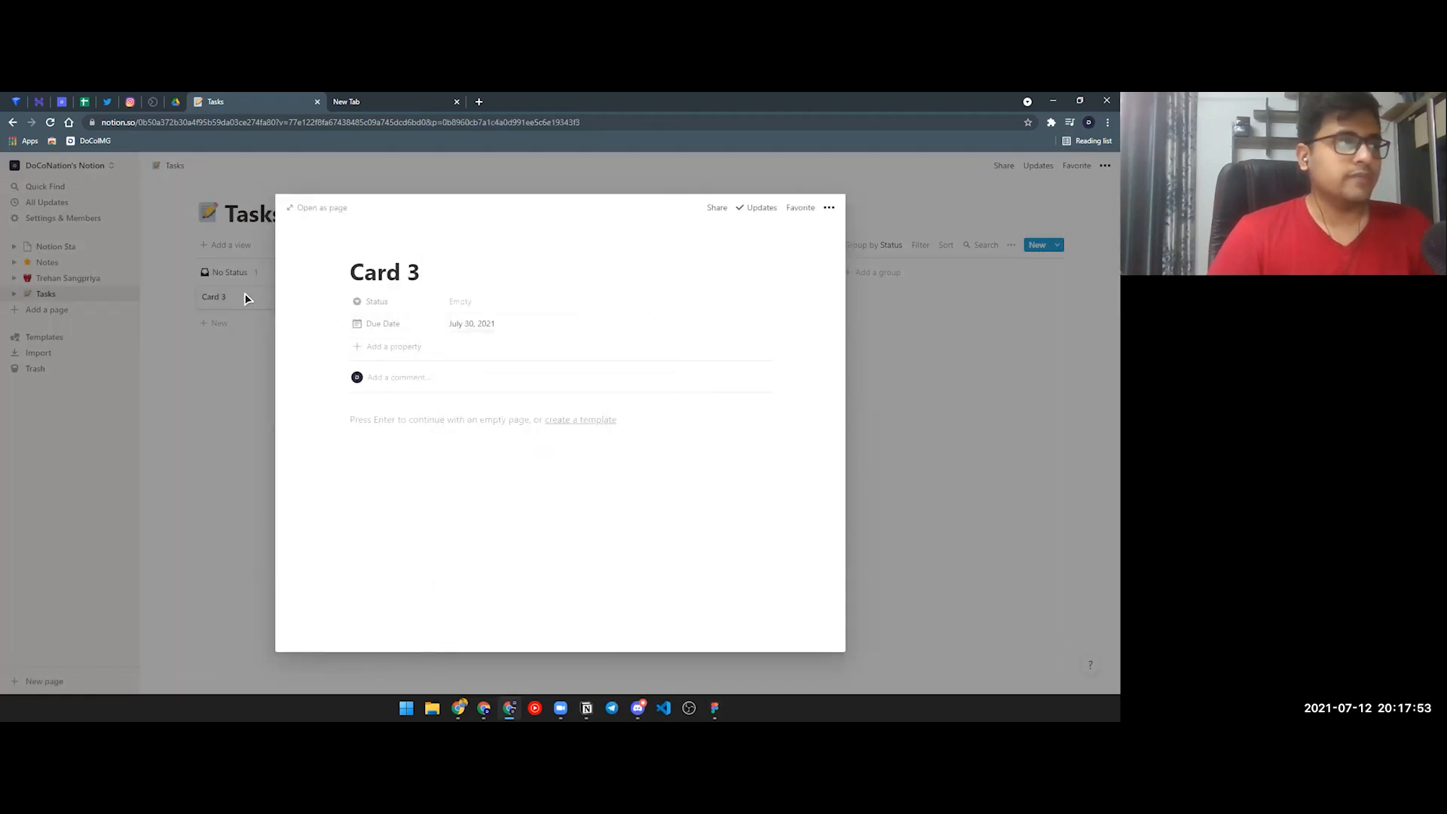
{"action": "left_click", "coordinate": [914, 382]}
{"action": "left_click_drag", "start_coordinate": [284, 305], "coordinate": [416, 317]}
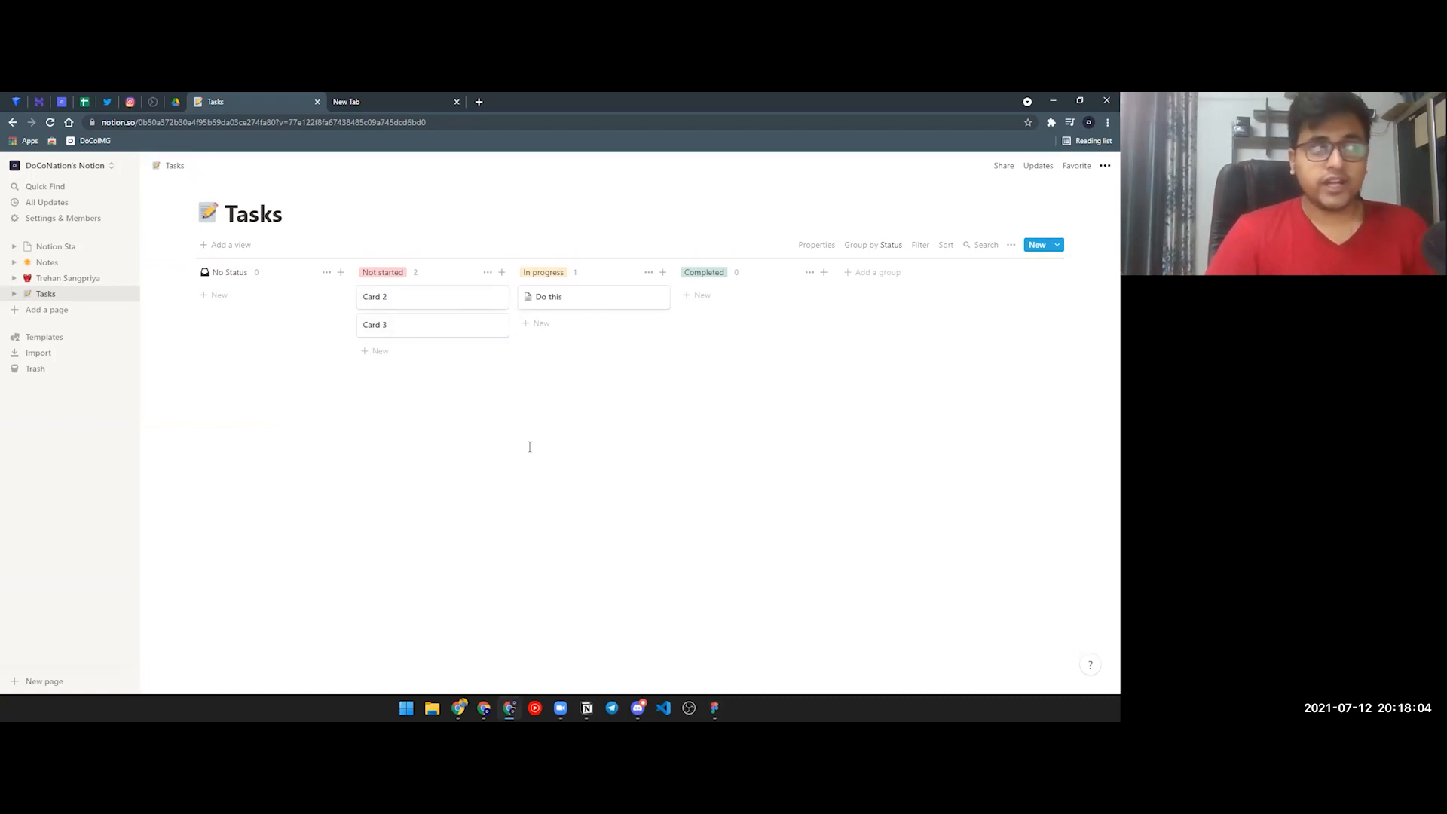
Step: Add a Calendar view to the Tasks database and look over the cards placed in July 2021
{"action": "left_click", "coordinate": [230, 245]}
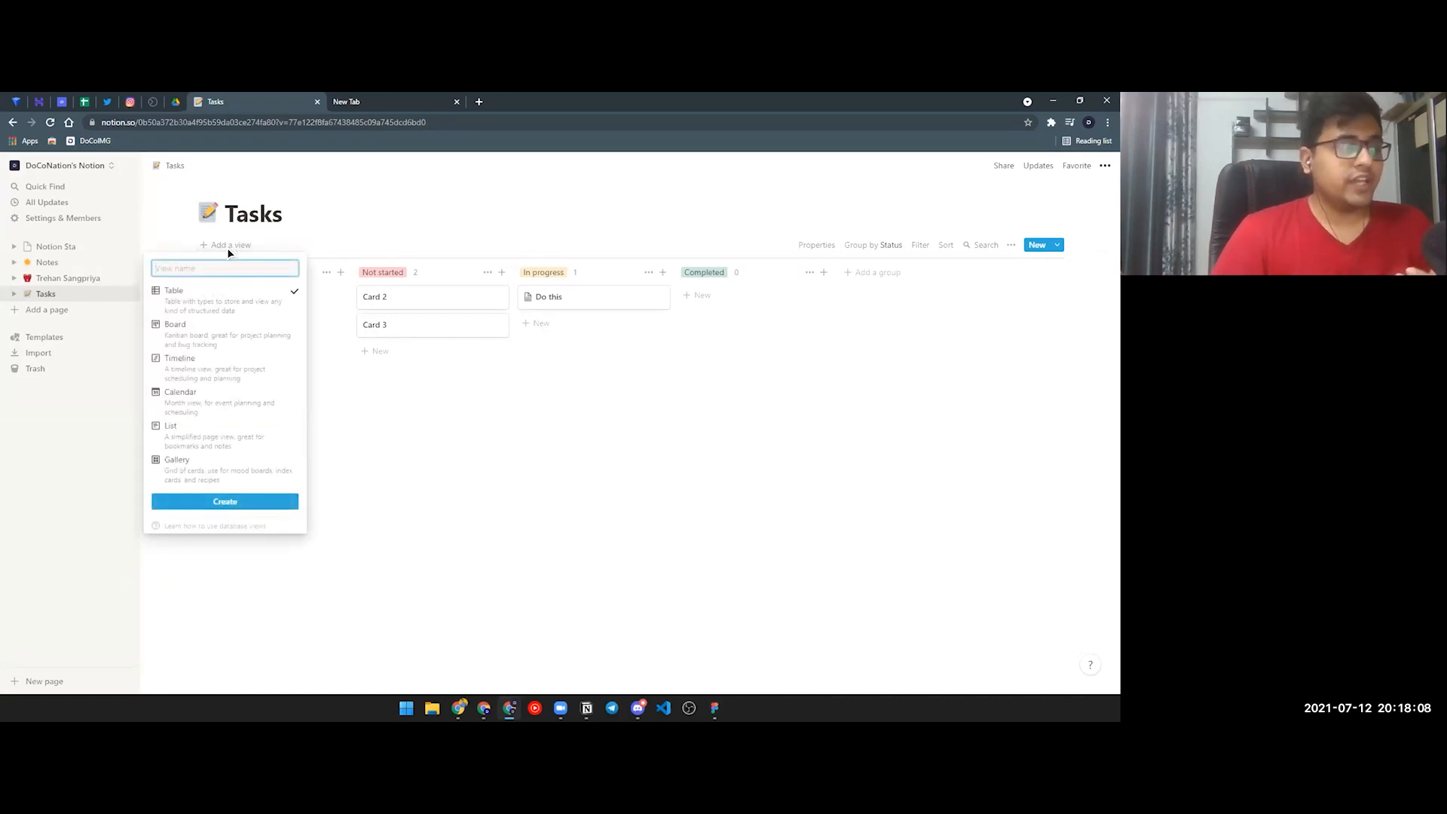
{"action": "mouse_move", "coordinate": [241, 311]}
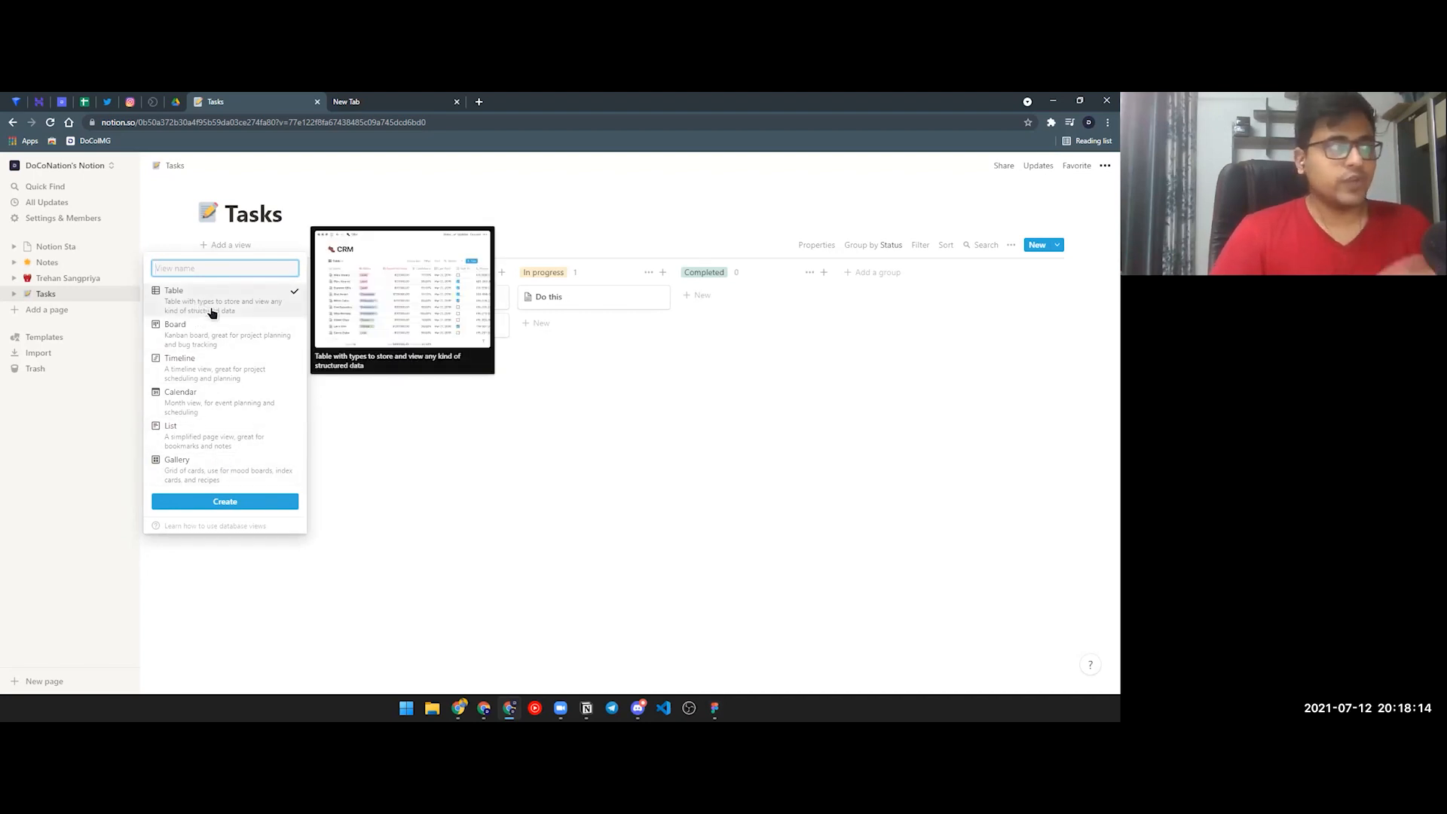
{"action": "left_click", "coordinate": [215, 407]}
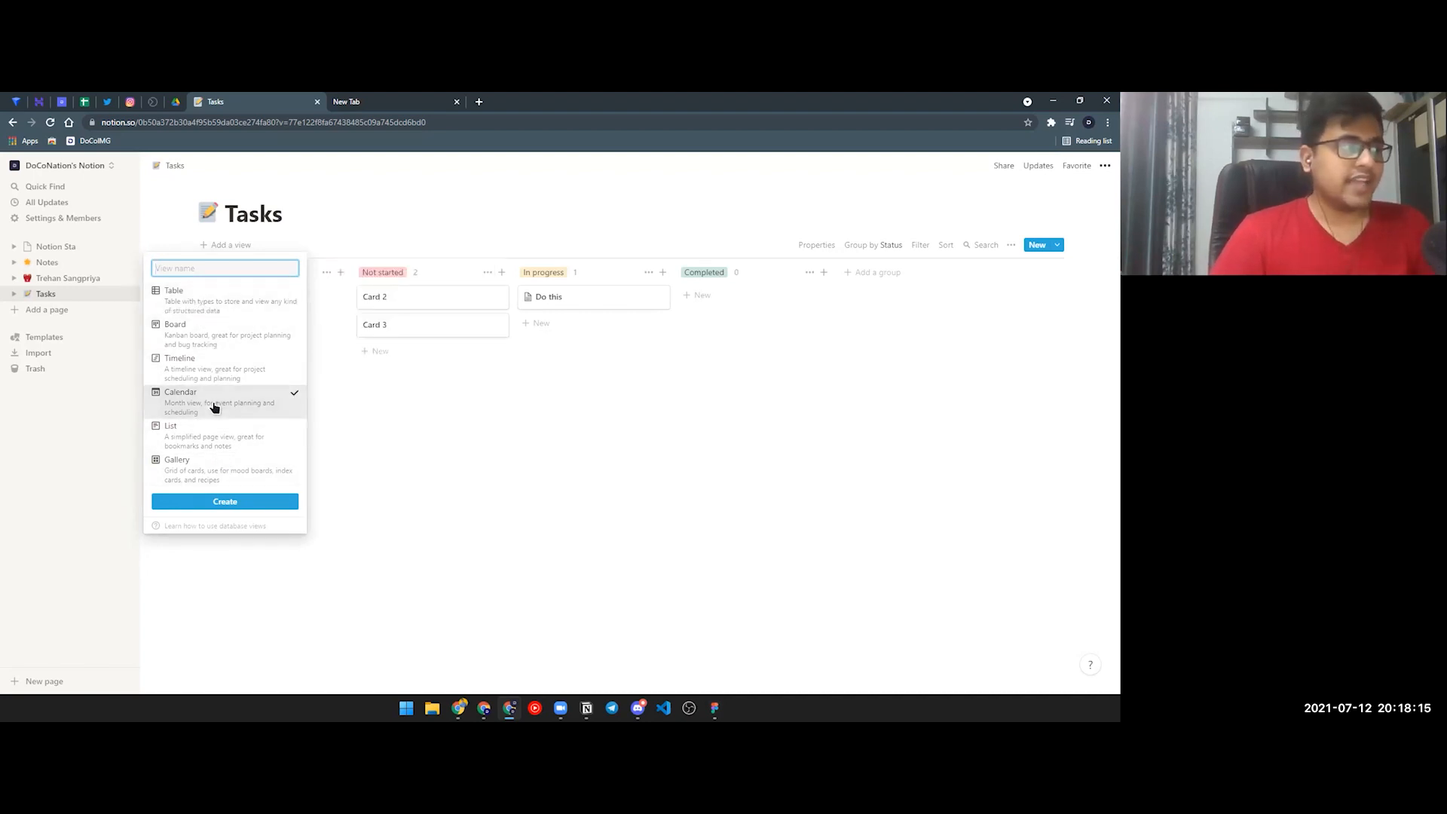
{"action": "left_click", "coordinate": [228, 502]}
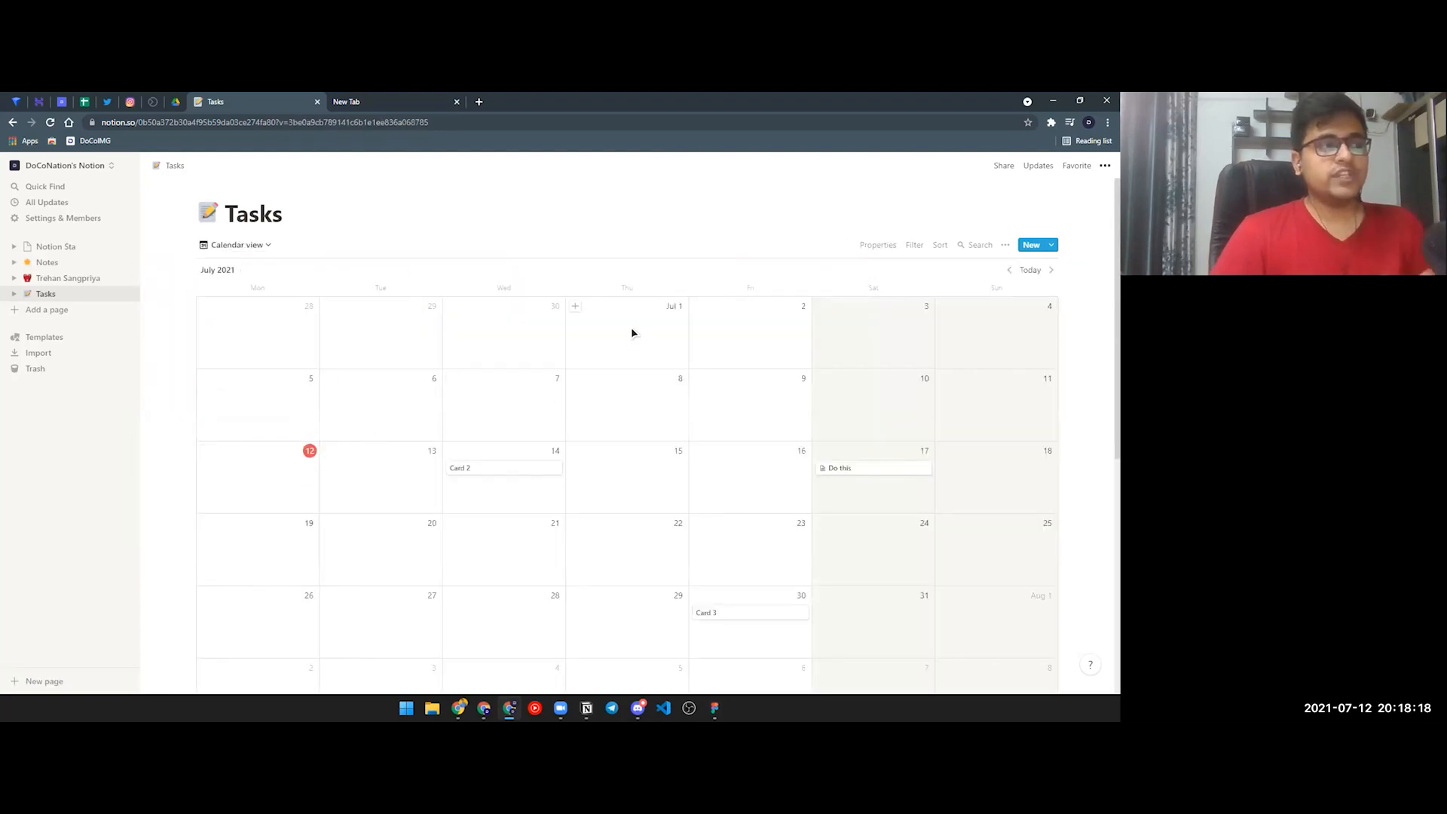
{"action": "scroll", "coordinate": [641, 332], "scroll_direction": "down", "scroll_amount": 3}
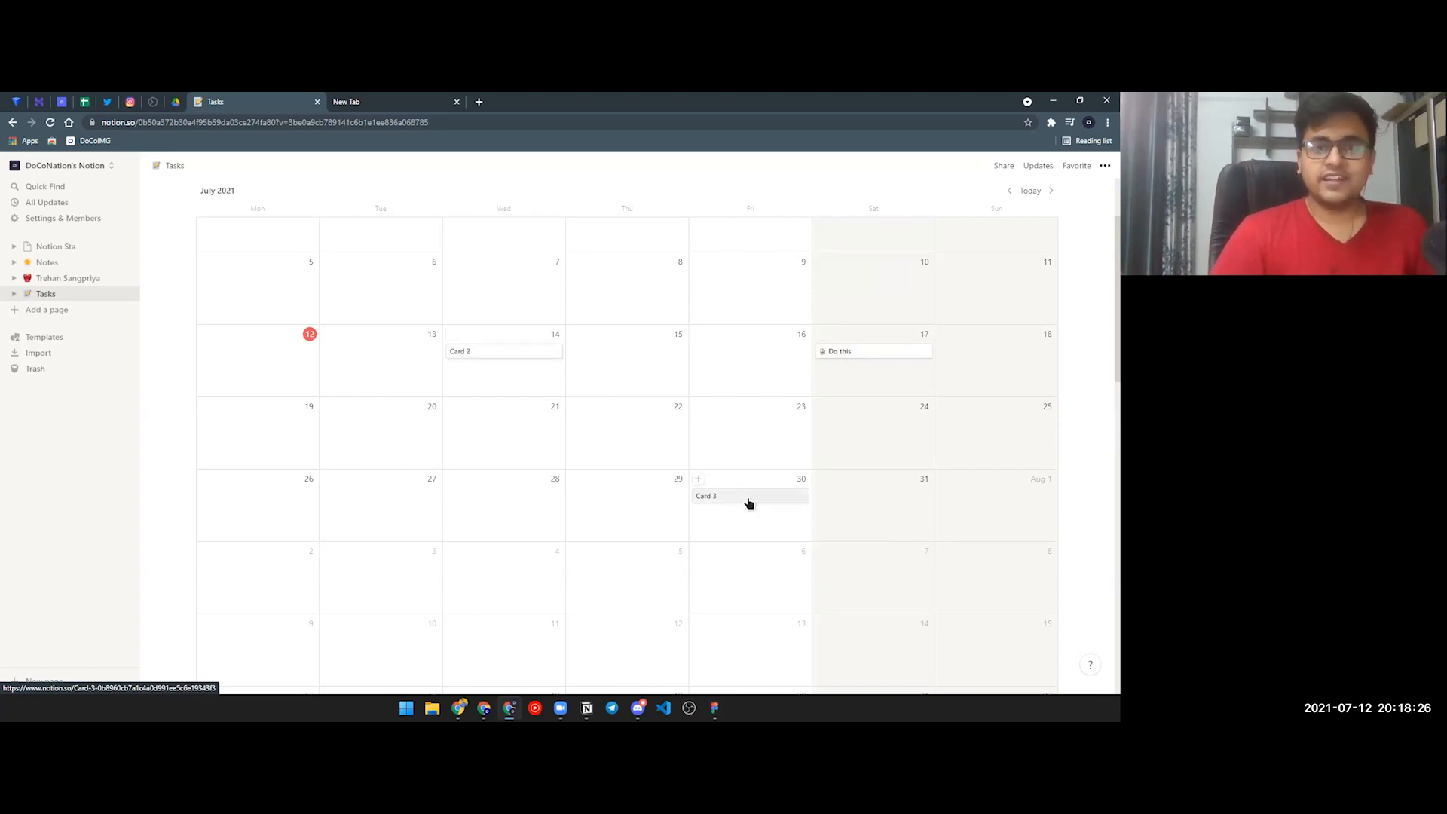
{"action": "scroll", "coordinate": [869, 494], "scroll_direction": "up", "scroll_amount": 3}
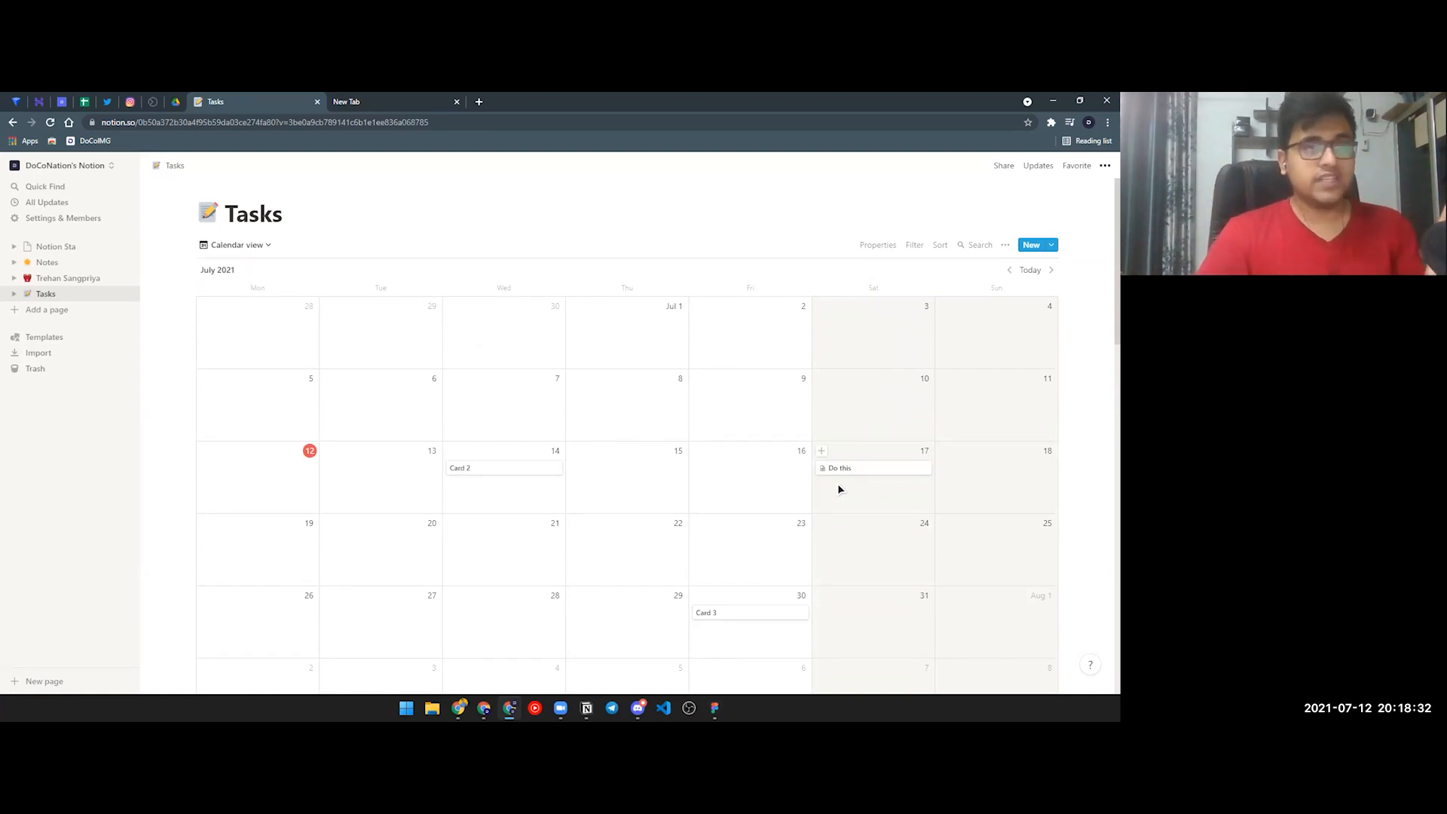
Step: Return to the Board view and add a Table view to the Tasks database
{"action": "left_click", "coordinate": [238, 245]}
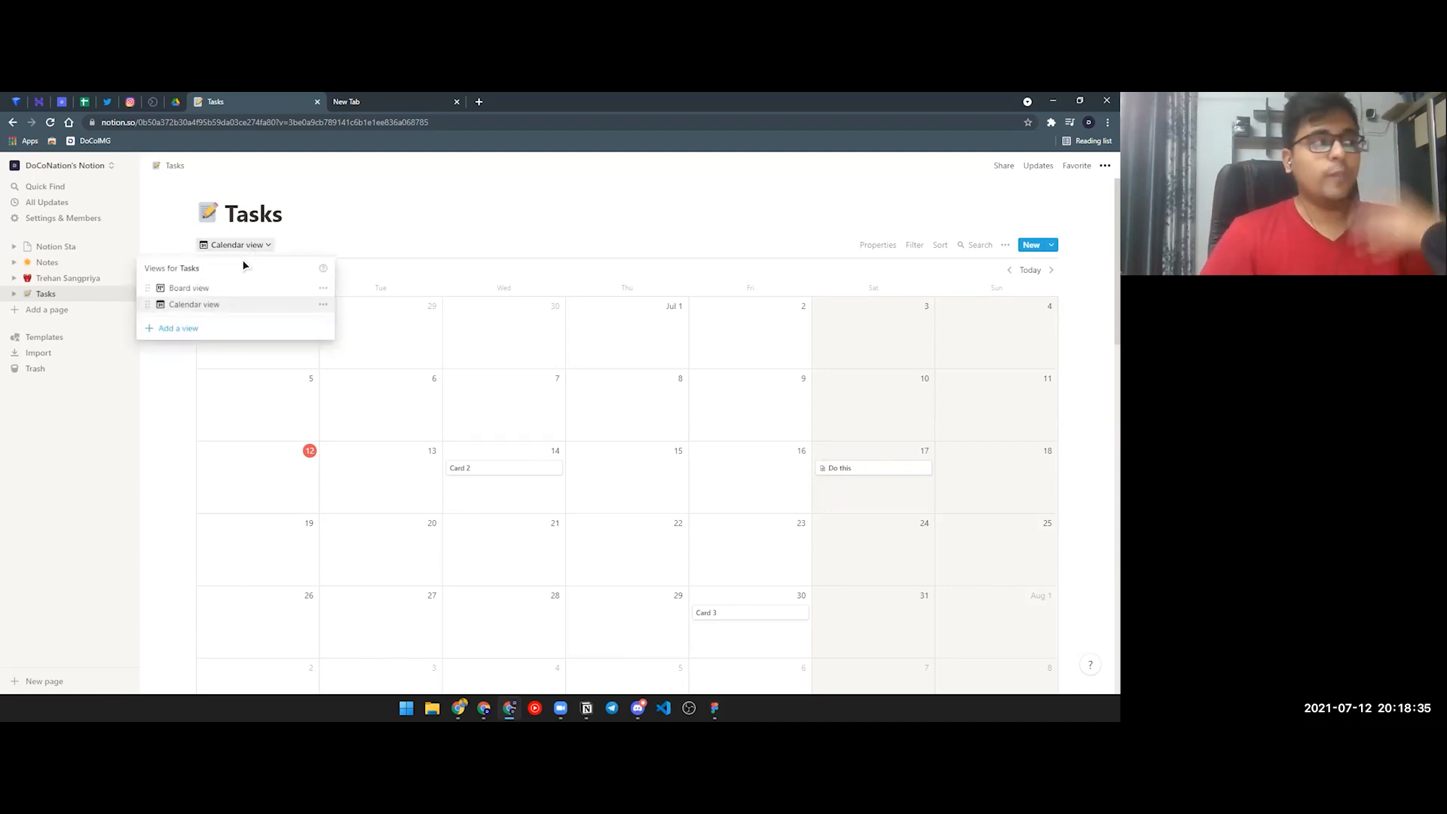
{"action": "left_click", "coordinate": [188, 287]}
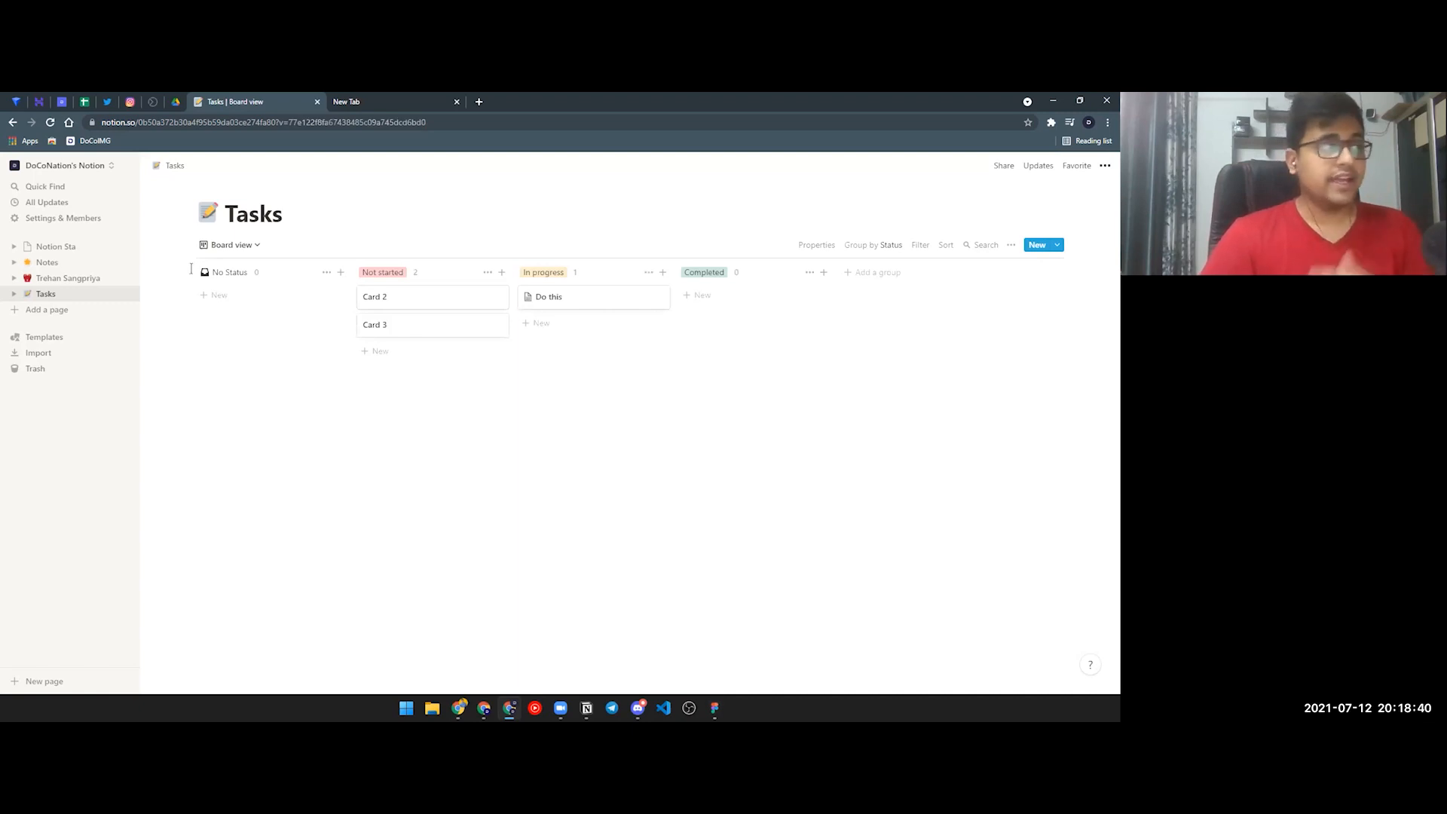
{"action": "left_click", "coordinate": [232, 245]}
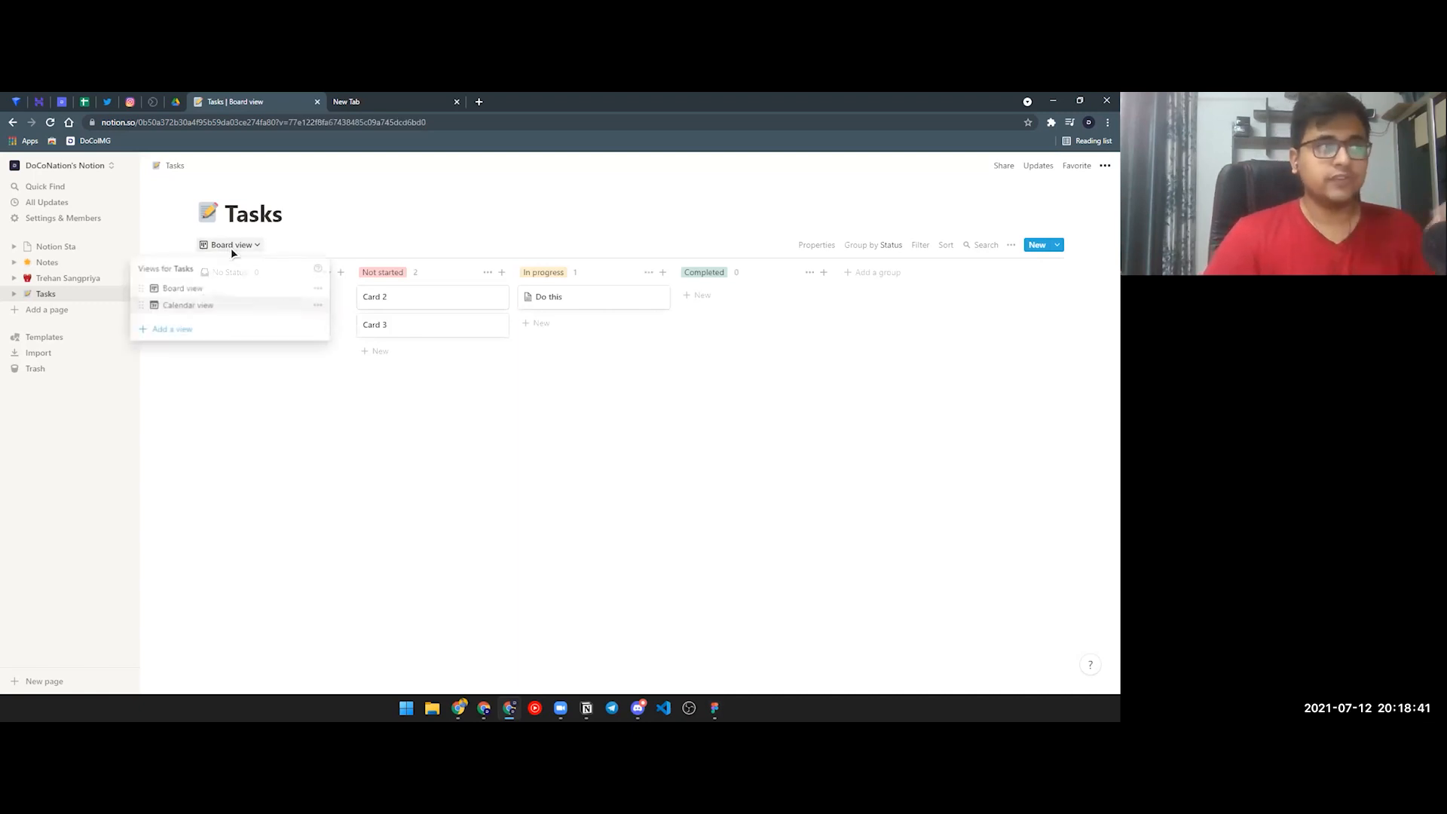
{"action": "left_click", "coordinate": [223, 326]}
{"action": "left_click", "coordinate": [405, 438]}
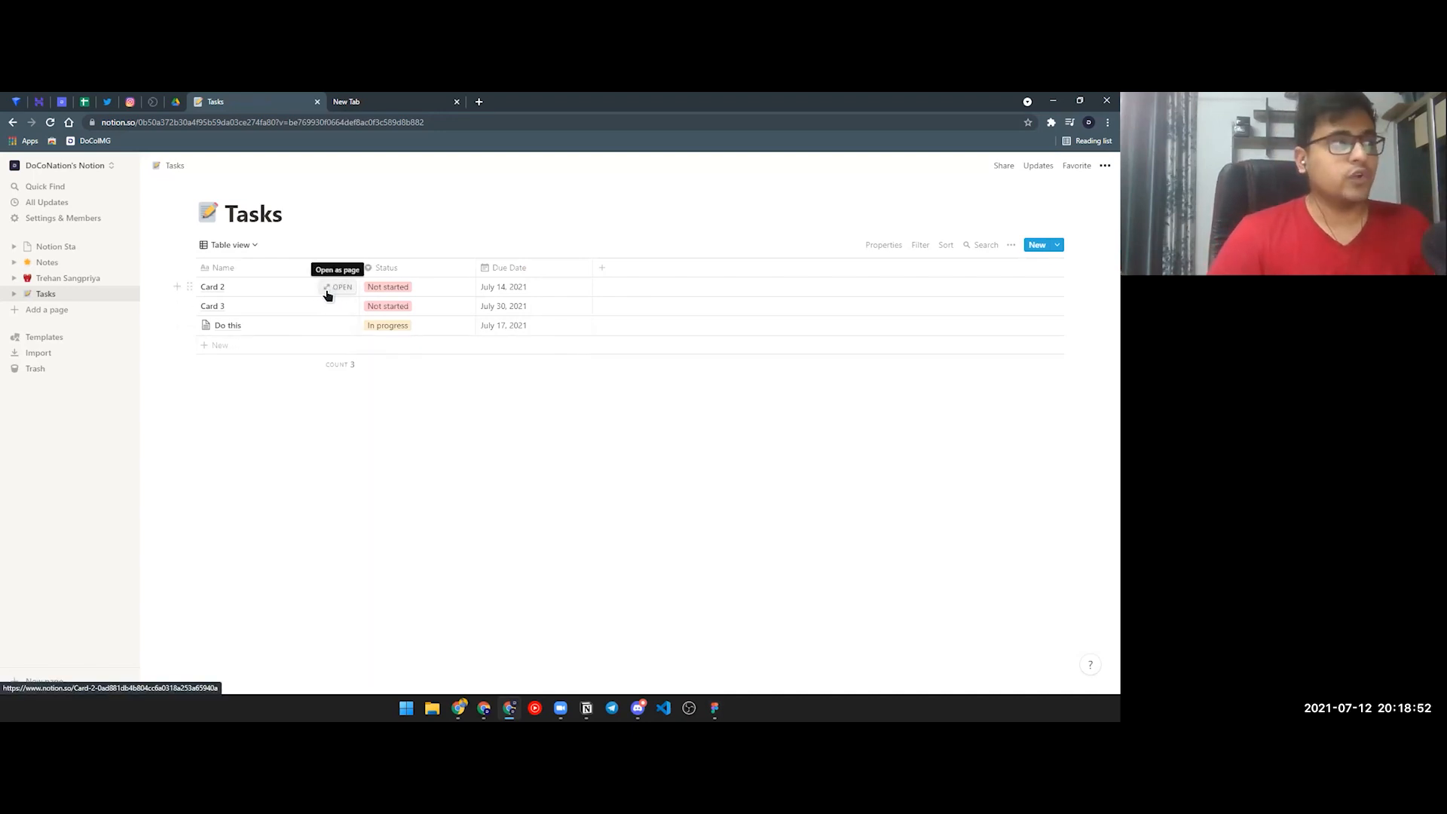
Step: Add the text "ebvbevje" to Card 2's page from the table and set the card's status to In progress
{"action": "left_click", "coordinate": [332, 288]}
{"action": "type", "text": "ebvbevje"}
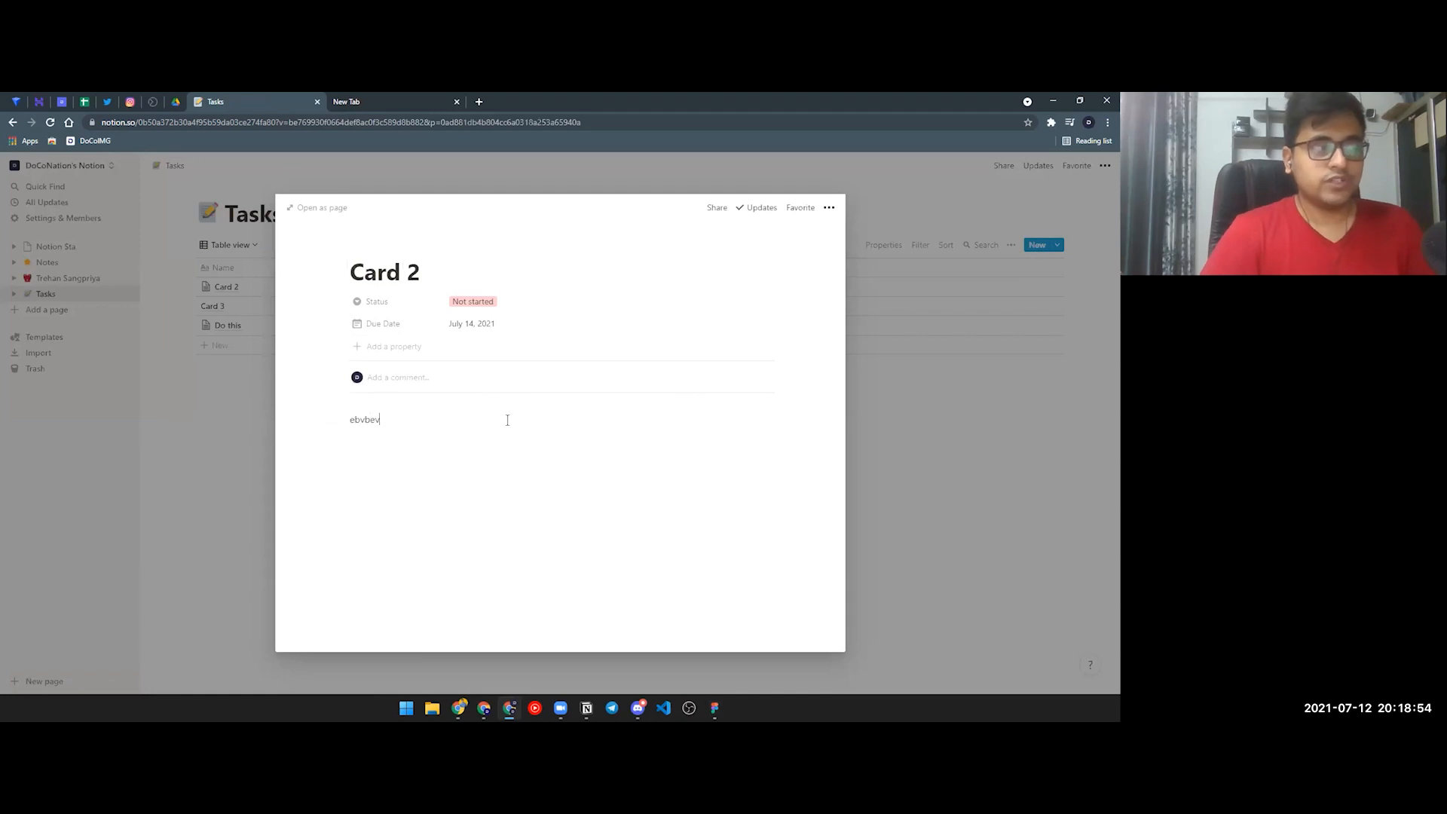
{"action": "left_click", "coordinate": [920, 473]}
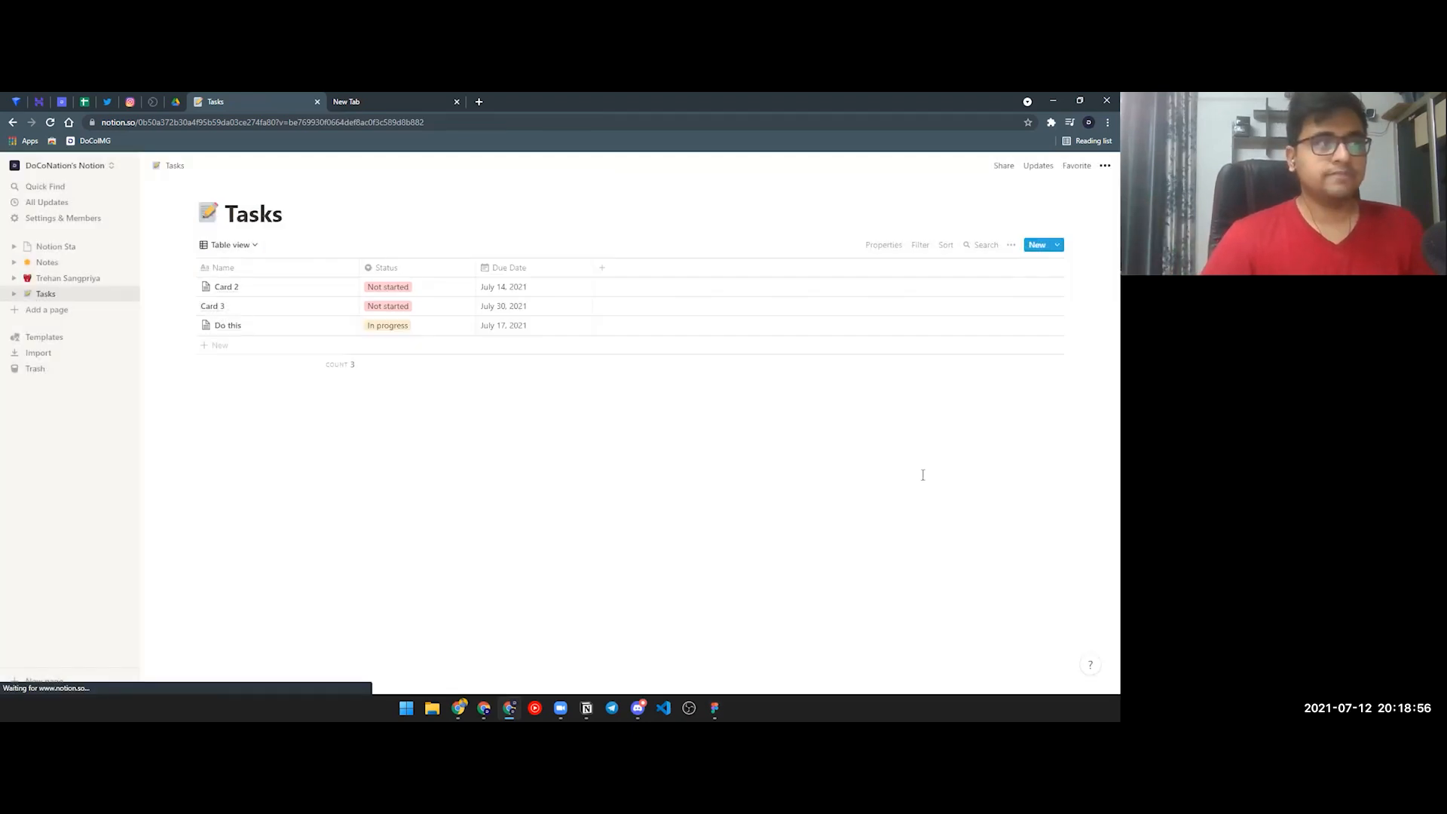
{"action": "left_click", "coordinate": [393, 288]}
{"action": "left_click", "coordinate": [404, 341]}
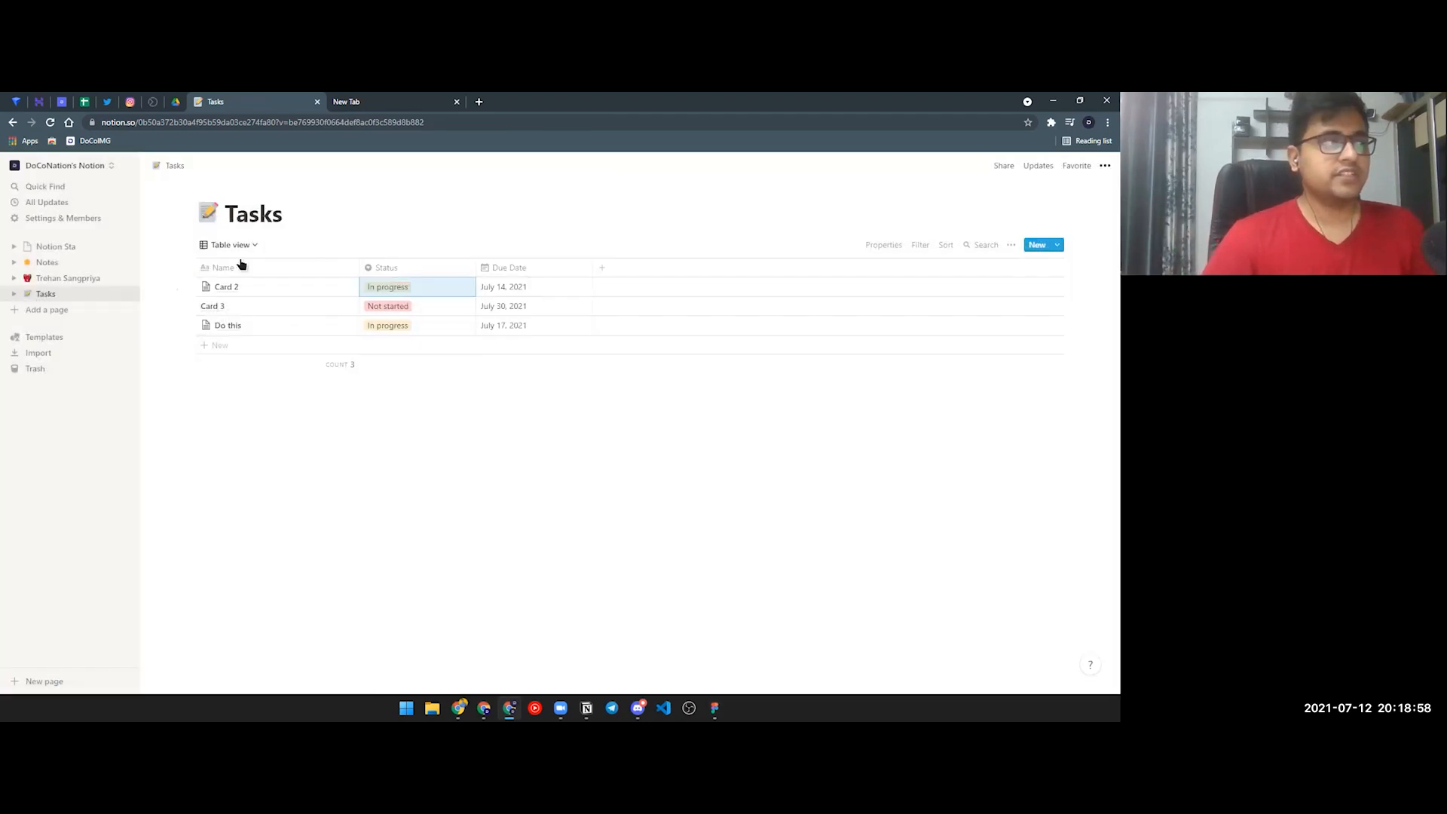
Step: Check Card 2's placement in the Board view and switch to the Calendar view
{"action": "left_click", "coordinate": [239, 246]}
{"action": "left_click", "coordinate": [246, 290]}
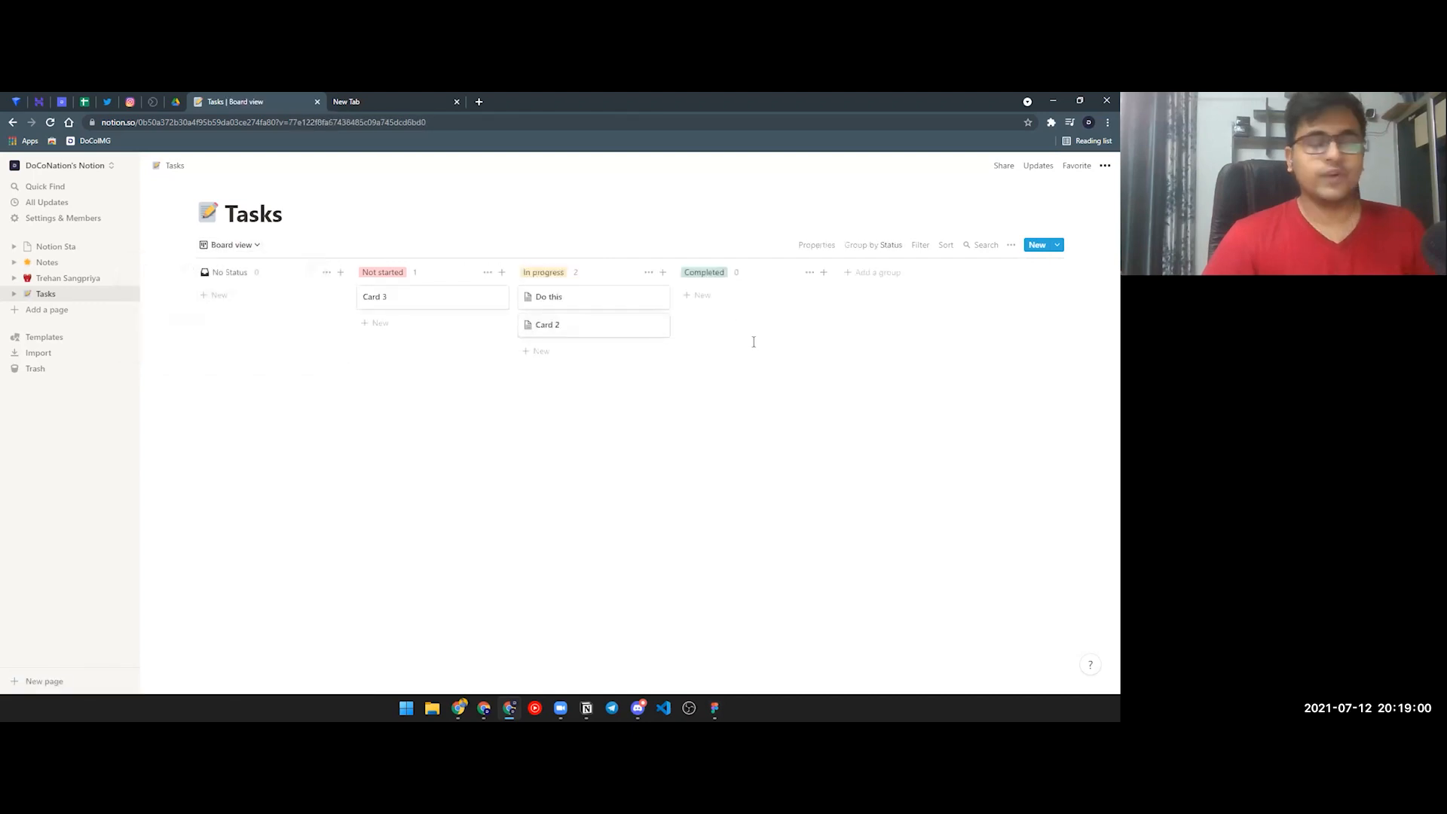
{"action": "left_click", "coordinate": [240, 246]}
{"action": "left_click", "coordinate": [225, 305]}
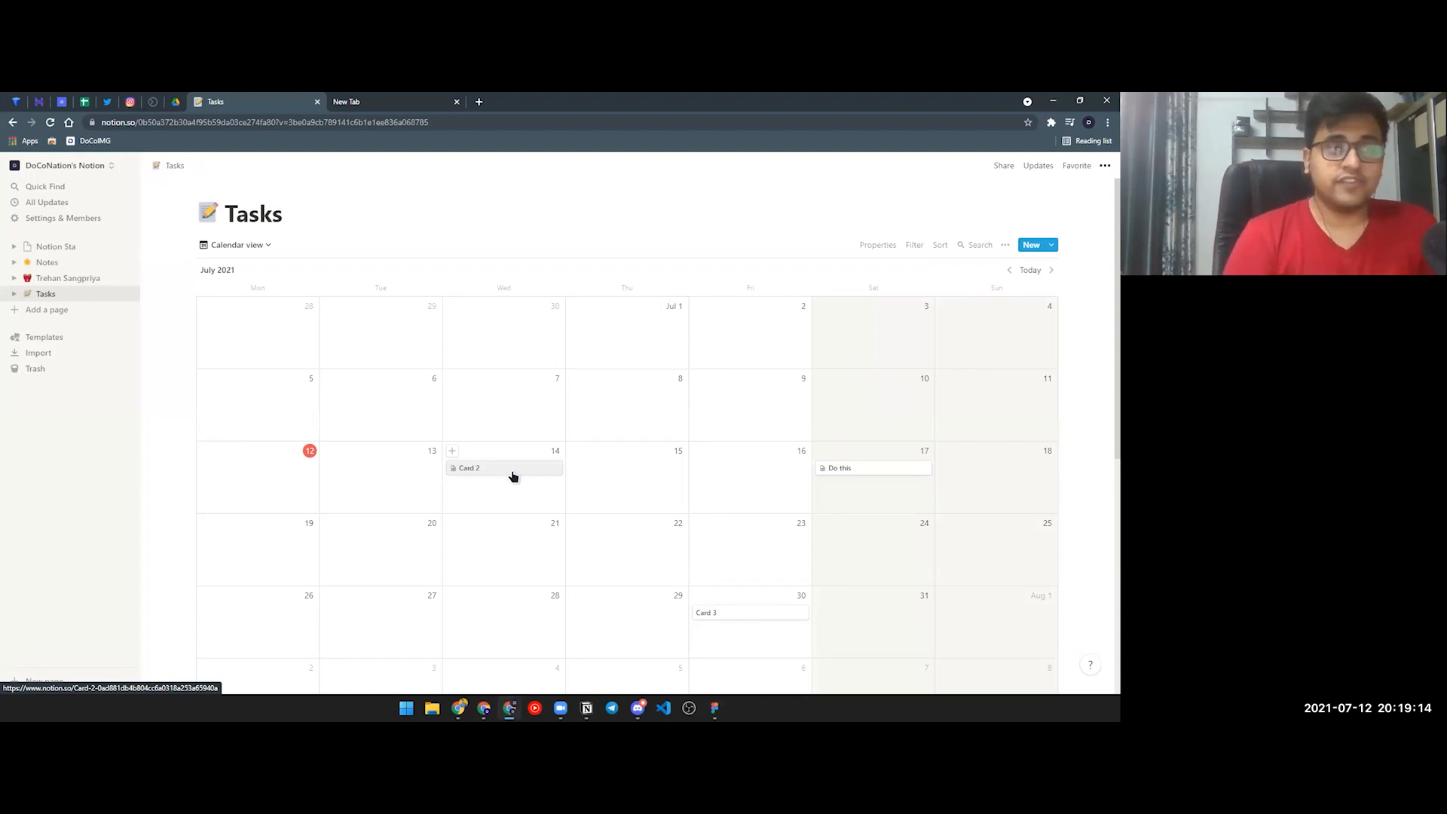
Step: Show the Status property on the Calendar view's cards and check the list of saved views
{"action": "left_click", "coordinate": [866, 247]}
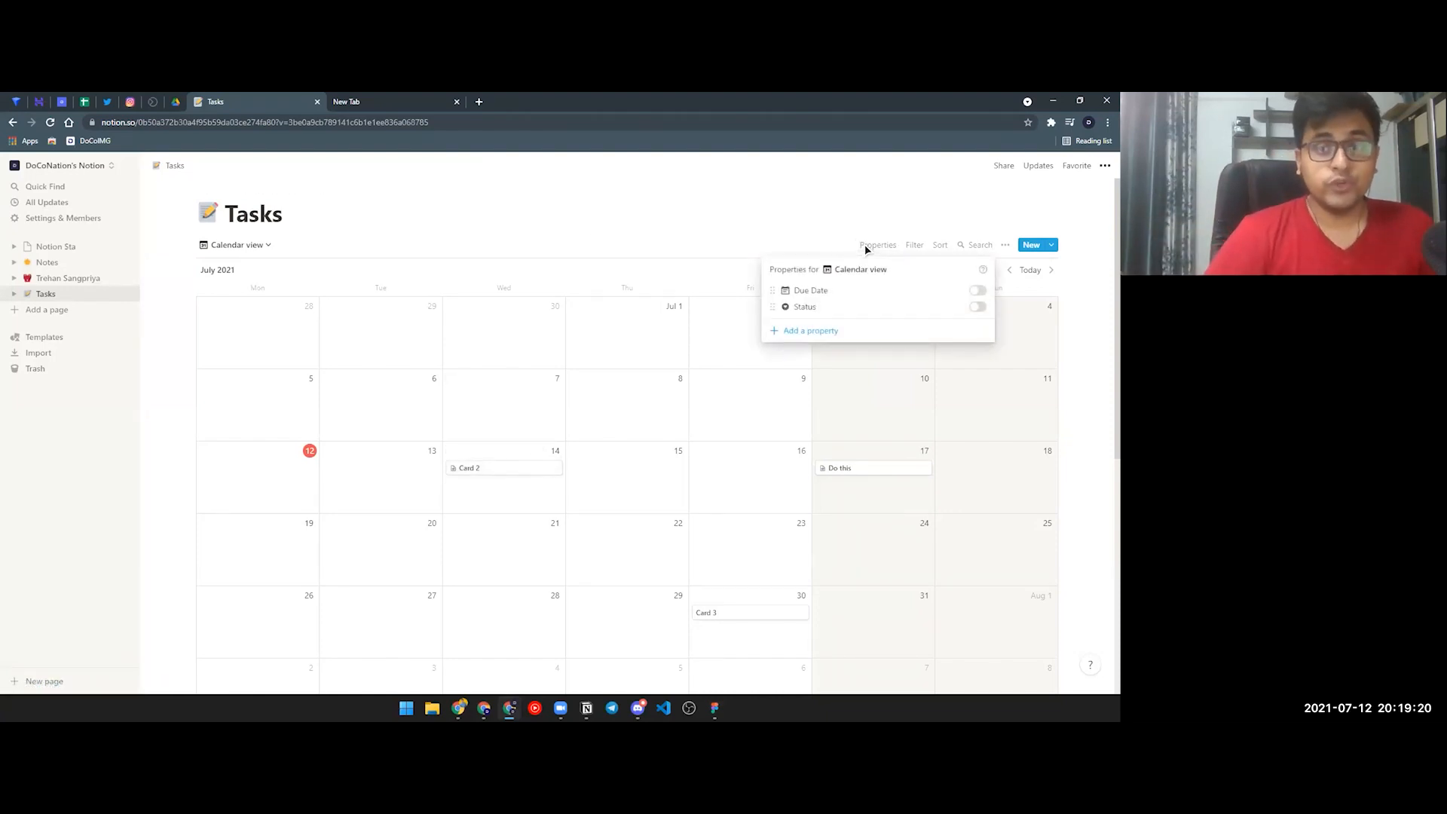
{"action": "left_click", "coordinate": [976, 308]}
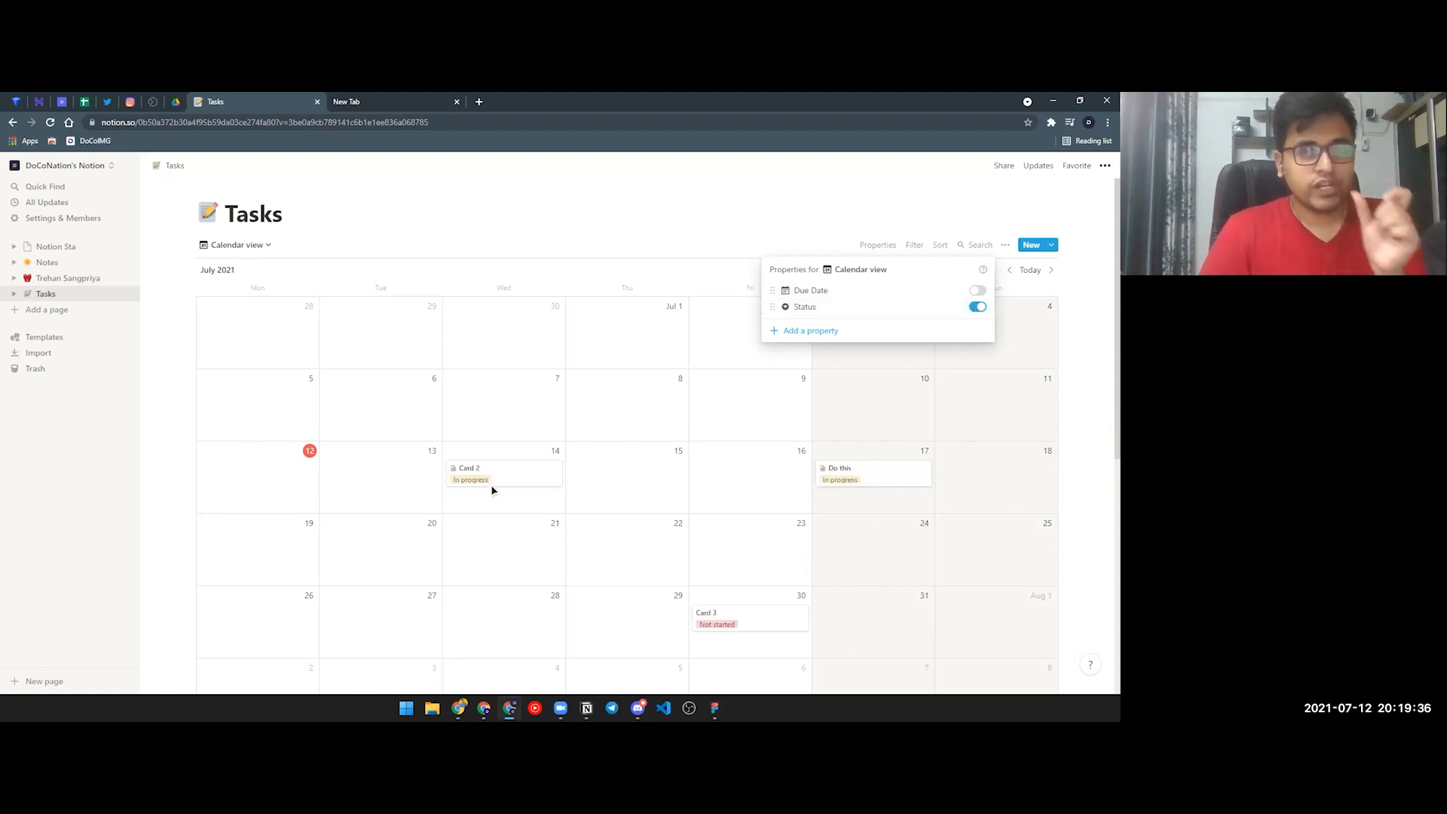
{"action": "left_click", "coordinate": [562, 245]}
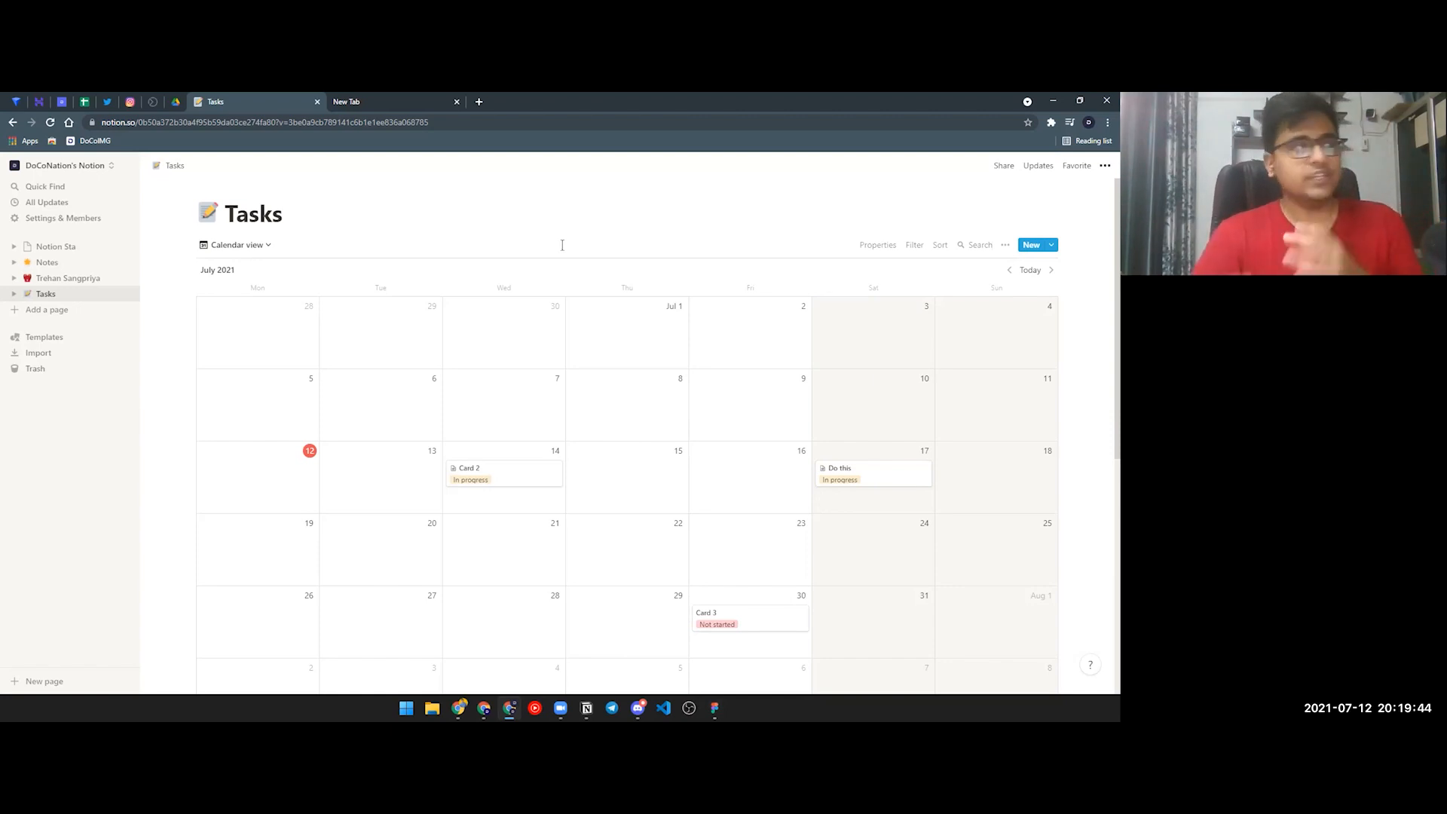
{"action": "left_click", "coordinate": [226, 245]}
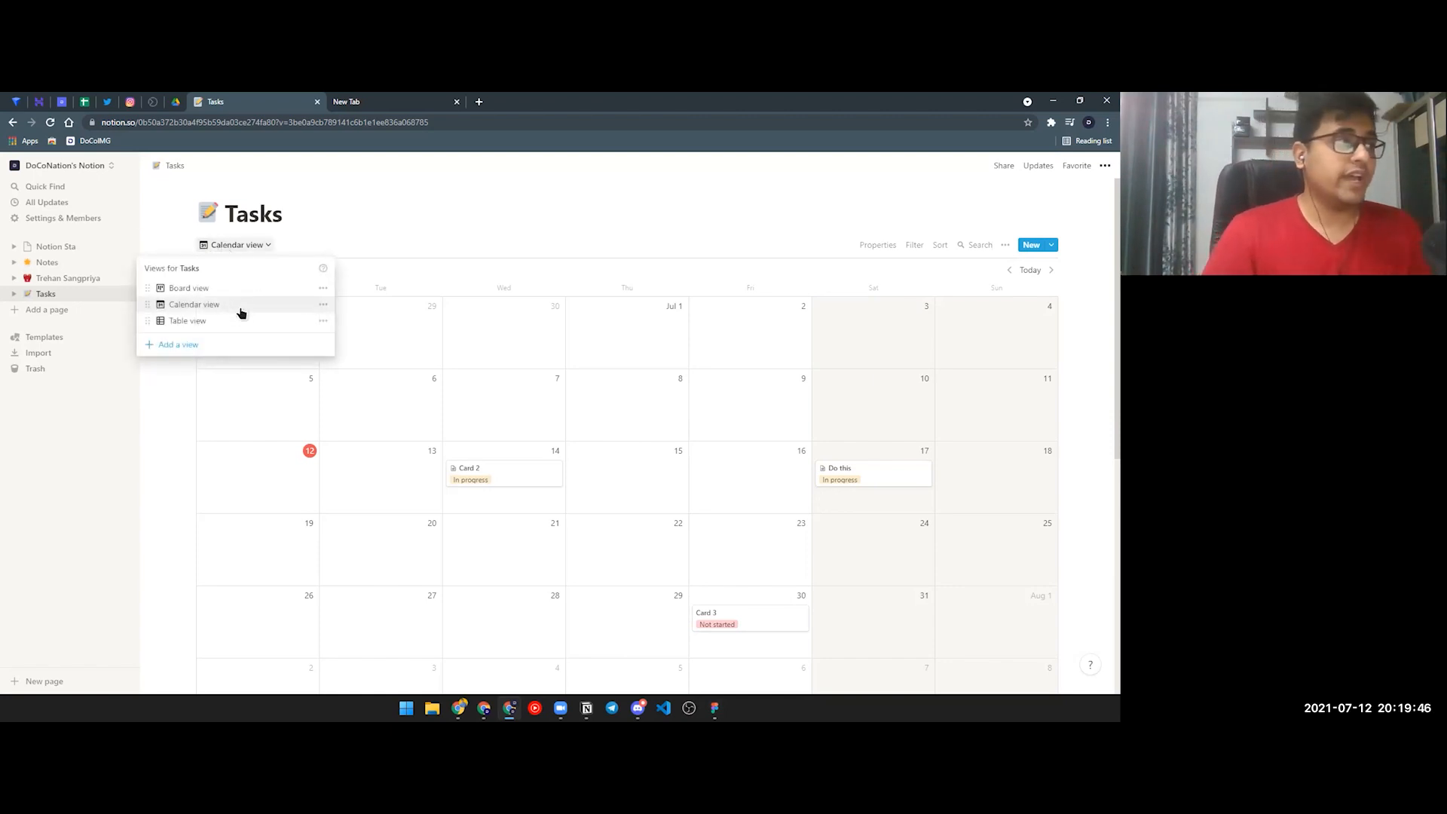
{"action": "left_click", "coordinate": [362, 214]}
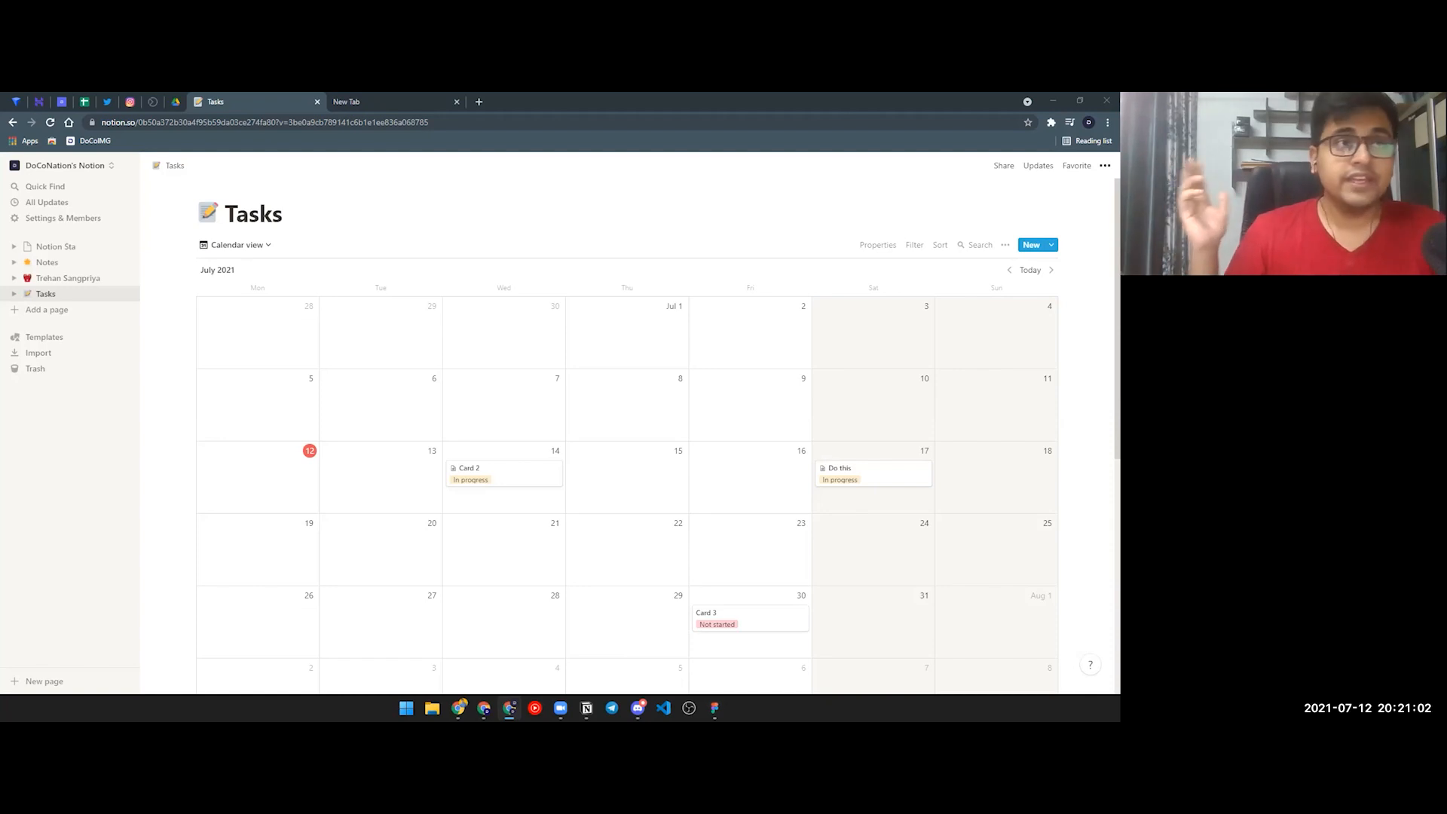
Step: Open doconation.com in the empty browser tab and look through the upcoming and previous events on its Events page
{"action": "left_click", "coordinate": [415, 98]}
{"action": "type", "text": "doconation.com"}
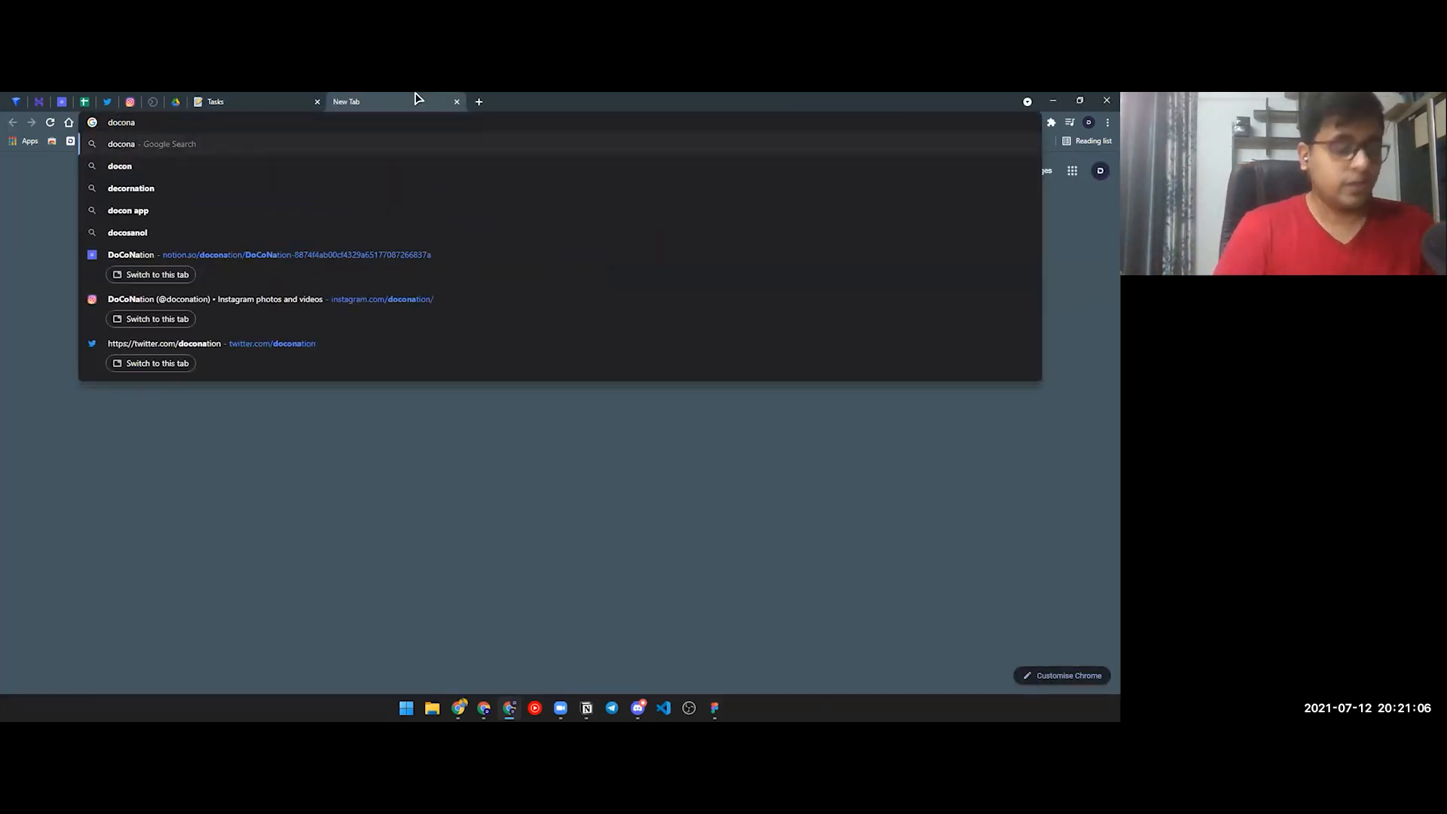
{"action": "key", "text": "Return"}
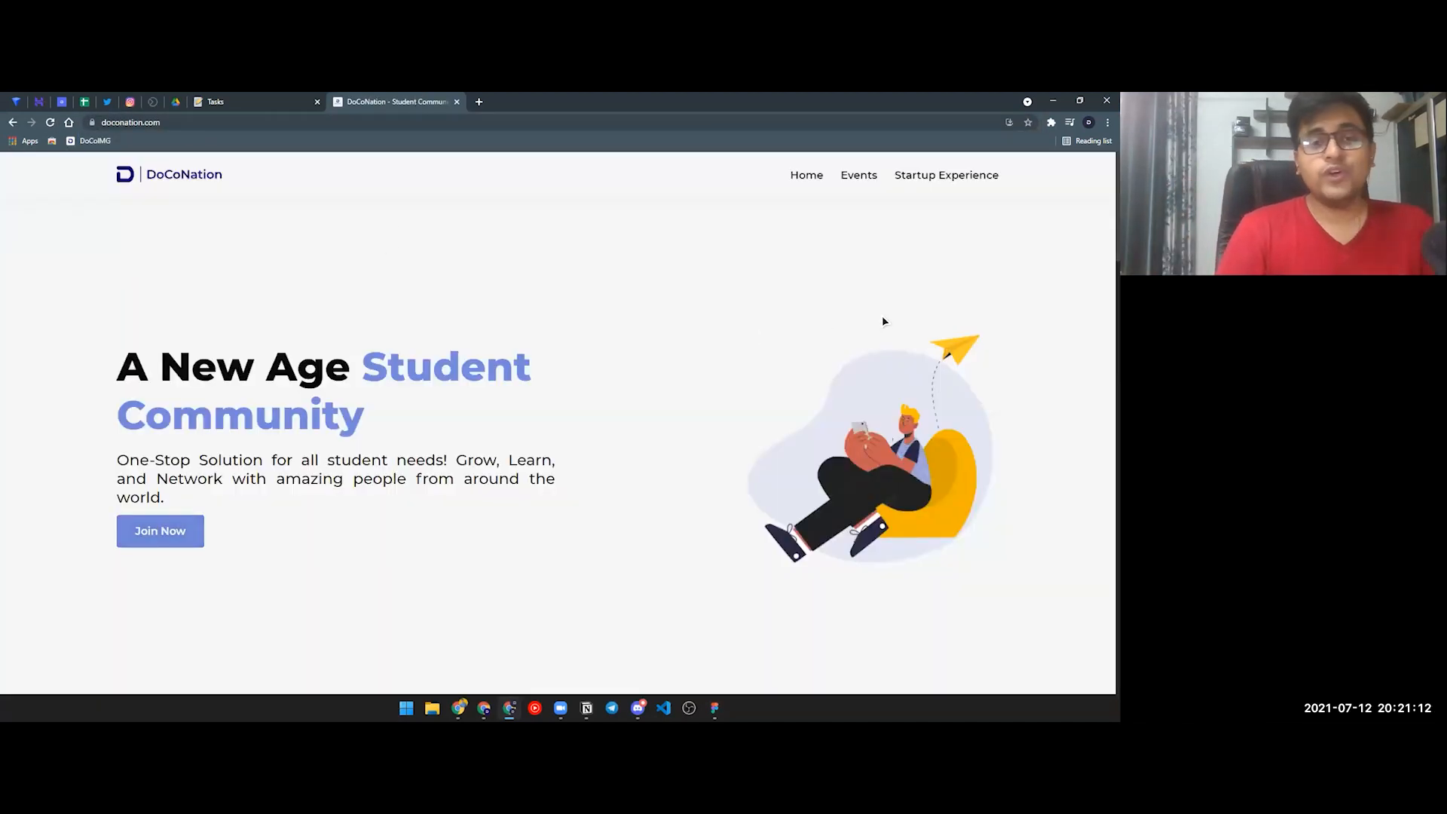
{"action": "left_click", "coordinate": [854, 175]}
{"action": "scroll", "coordinate": [802, 263], "scroll_direction": "down", "scroll_amount": 4}
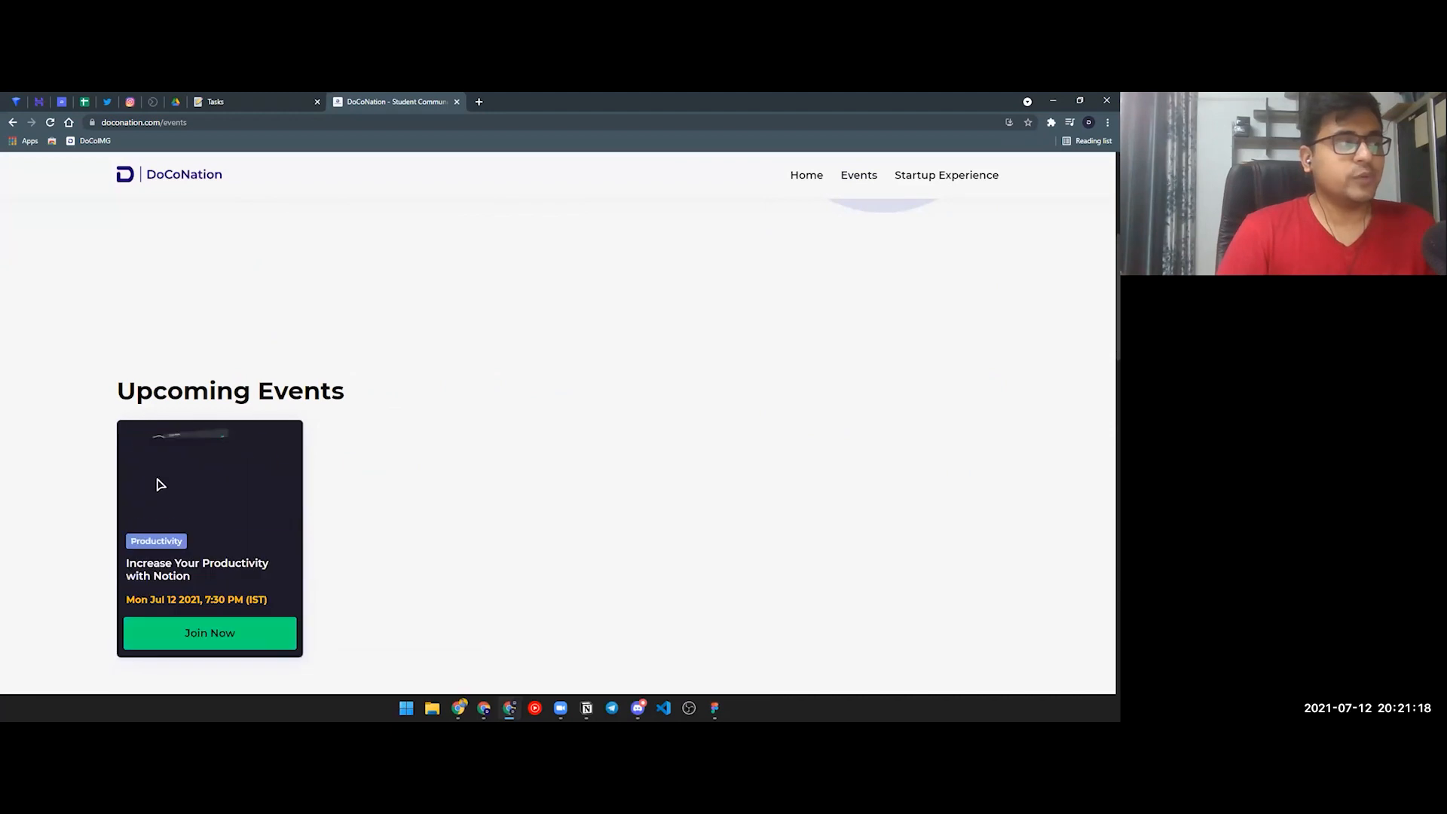
{"action": "scroll", "coordinate": [404, 507], "scroll_direction": "down", "scroll_amount": 2}
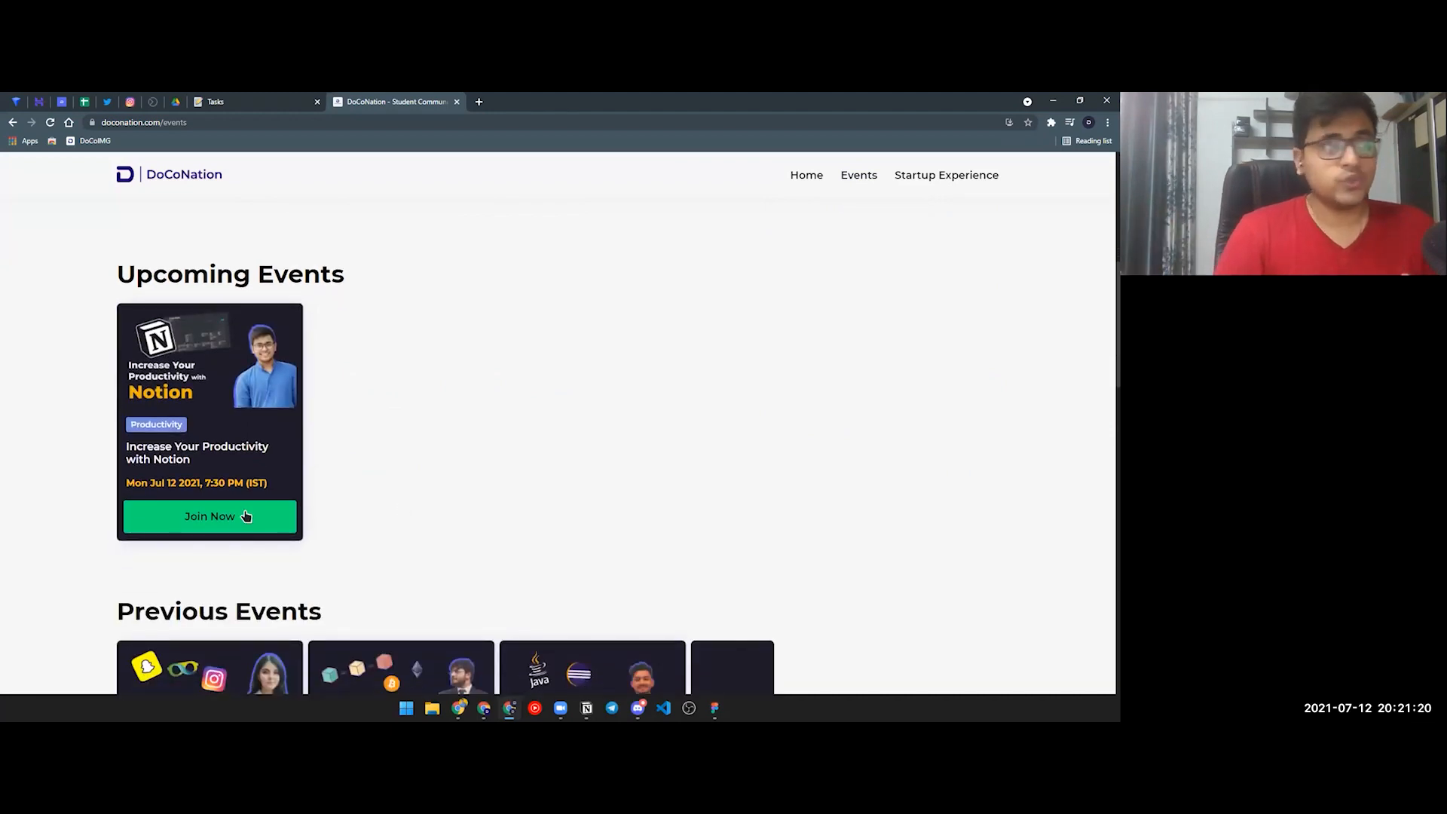
{"action": "scroll", "coordinate": [549, 479], "scroll_direction": "down", "scroll_amount": 4}
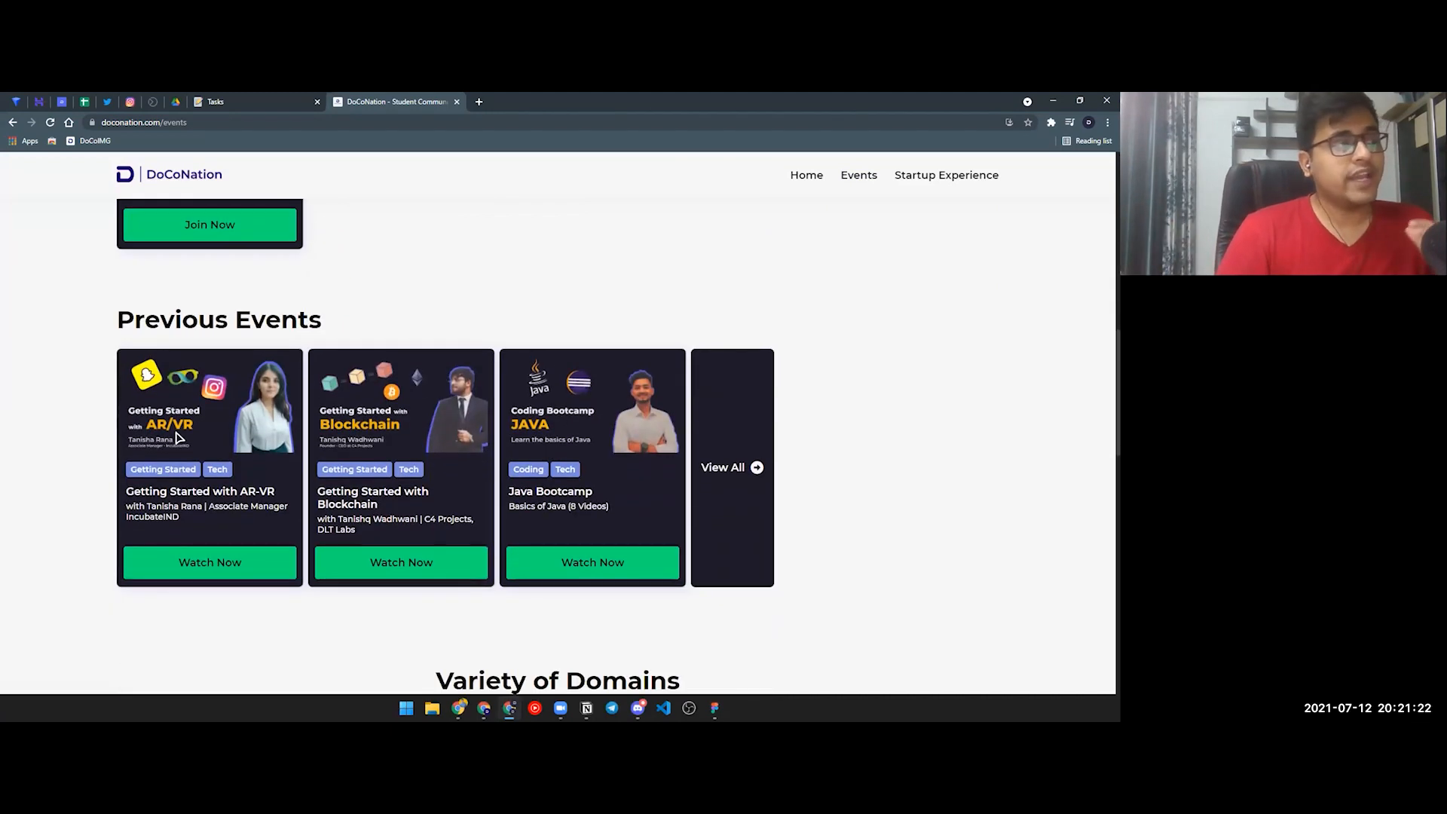
Step: View all past events filtered by Getting Started, Coding and All, and return to the Events page
{"action": "left_click", "coordinate": [758, 448]}
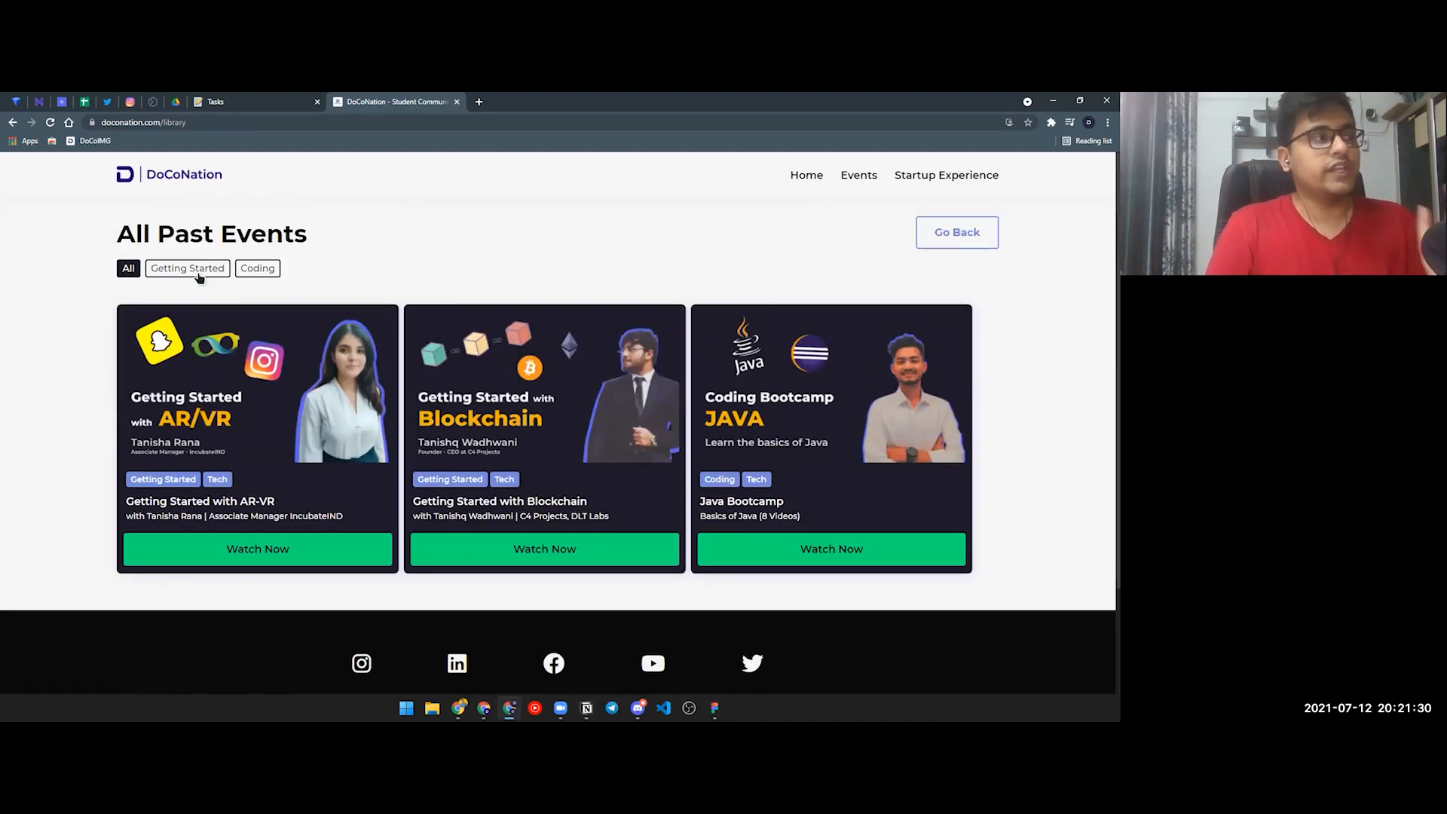
{"action": "left_click", "coordinate": [199, 274]}
{"action": "left_click", "coordinate": [260, 273]}
{"action": "left_click", "coordinate": [128, 268]}
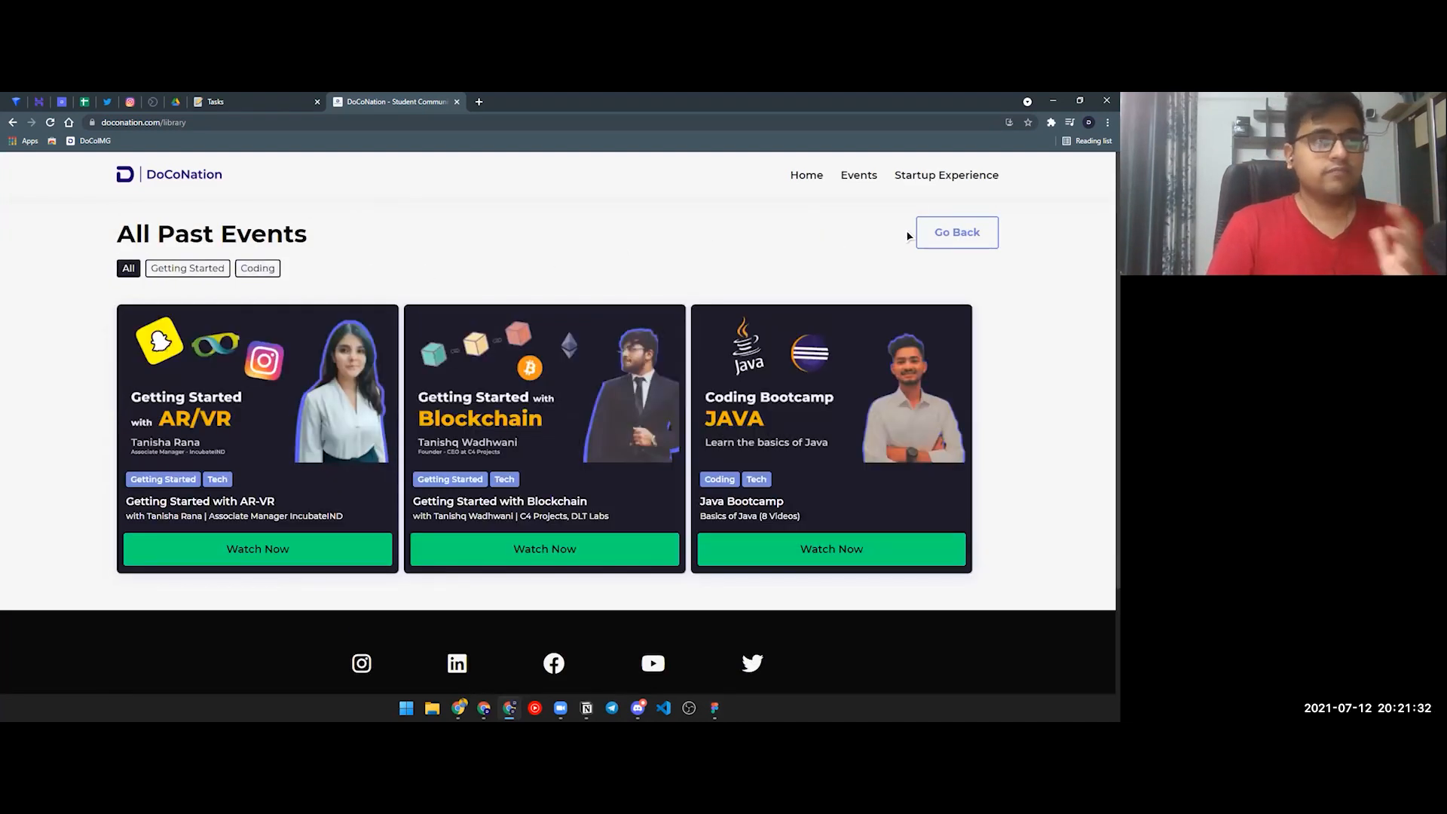
{"action": "left_click", "coordinate": [928, 233]}
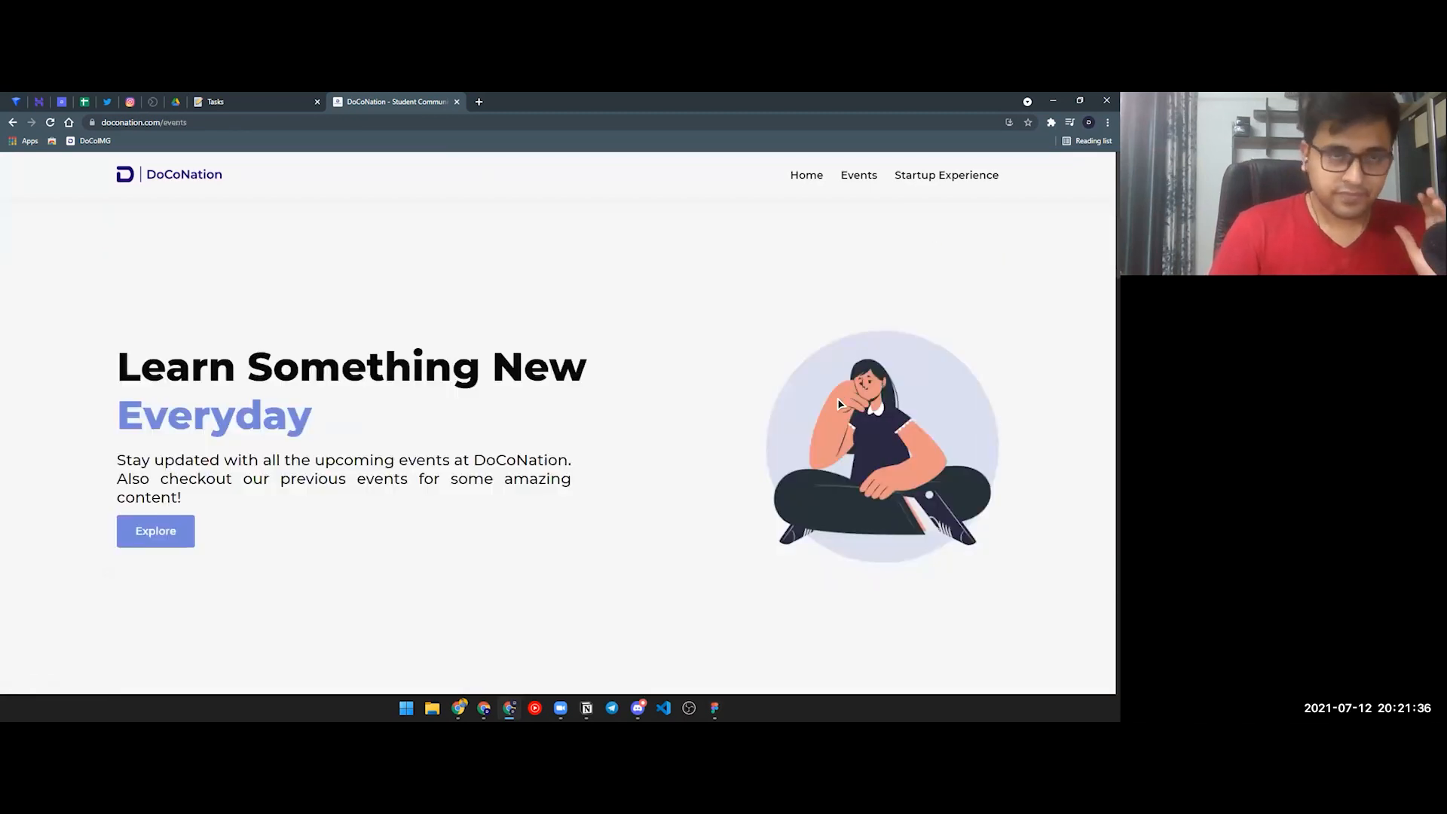
Step: Open the Startup Experience page and look through its introduction and the reasons to try it
{"action": "left_click", "coordinate": [949, 181]}
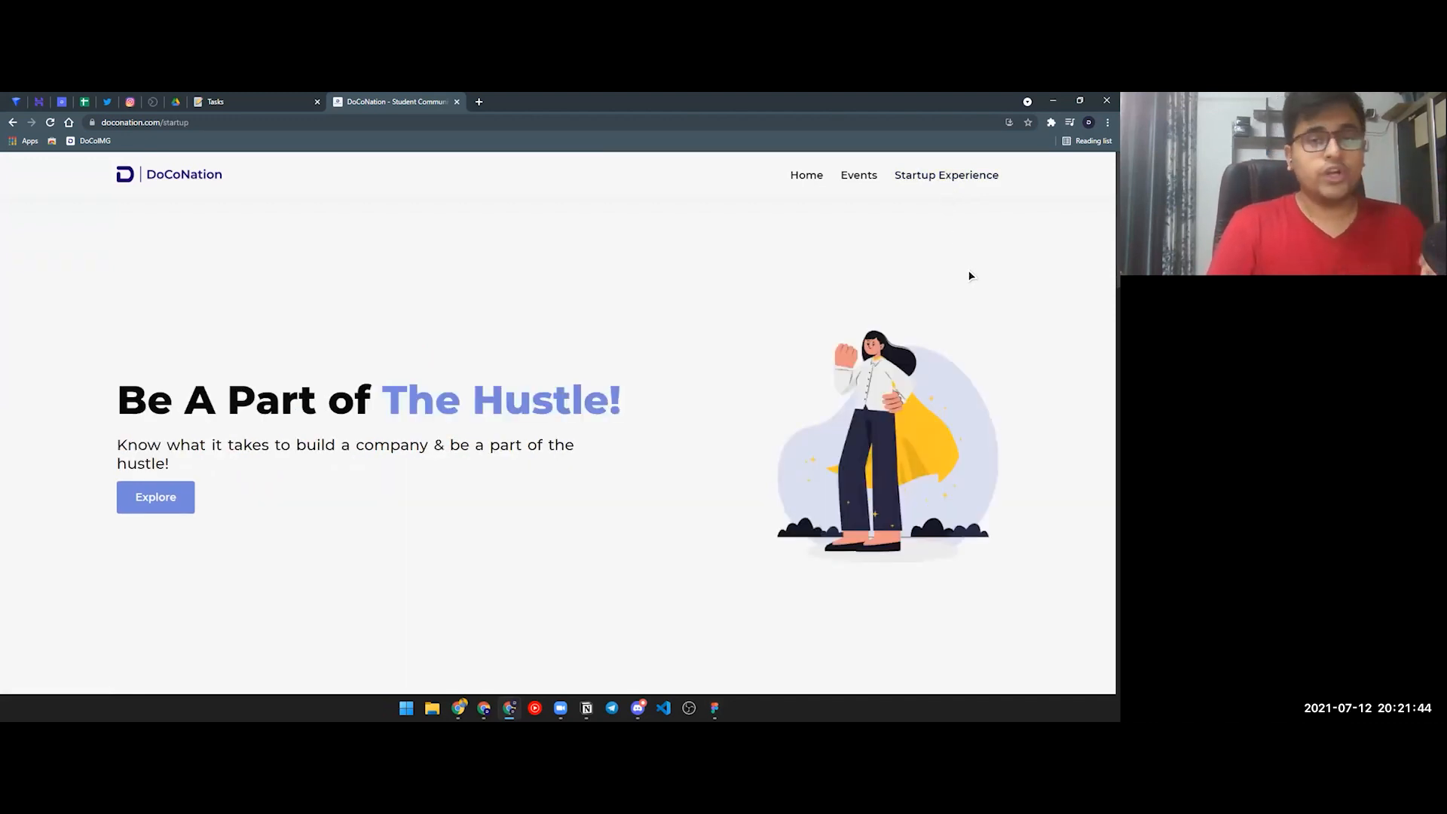
{"action": "scroll", "coordinate": [957, 294], "scroll_direction": "down", "scroll_amount": 5}
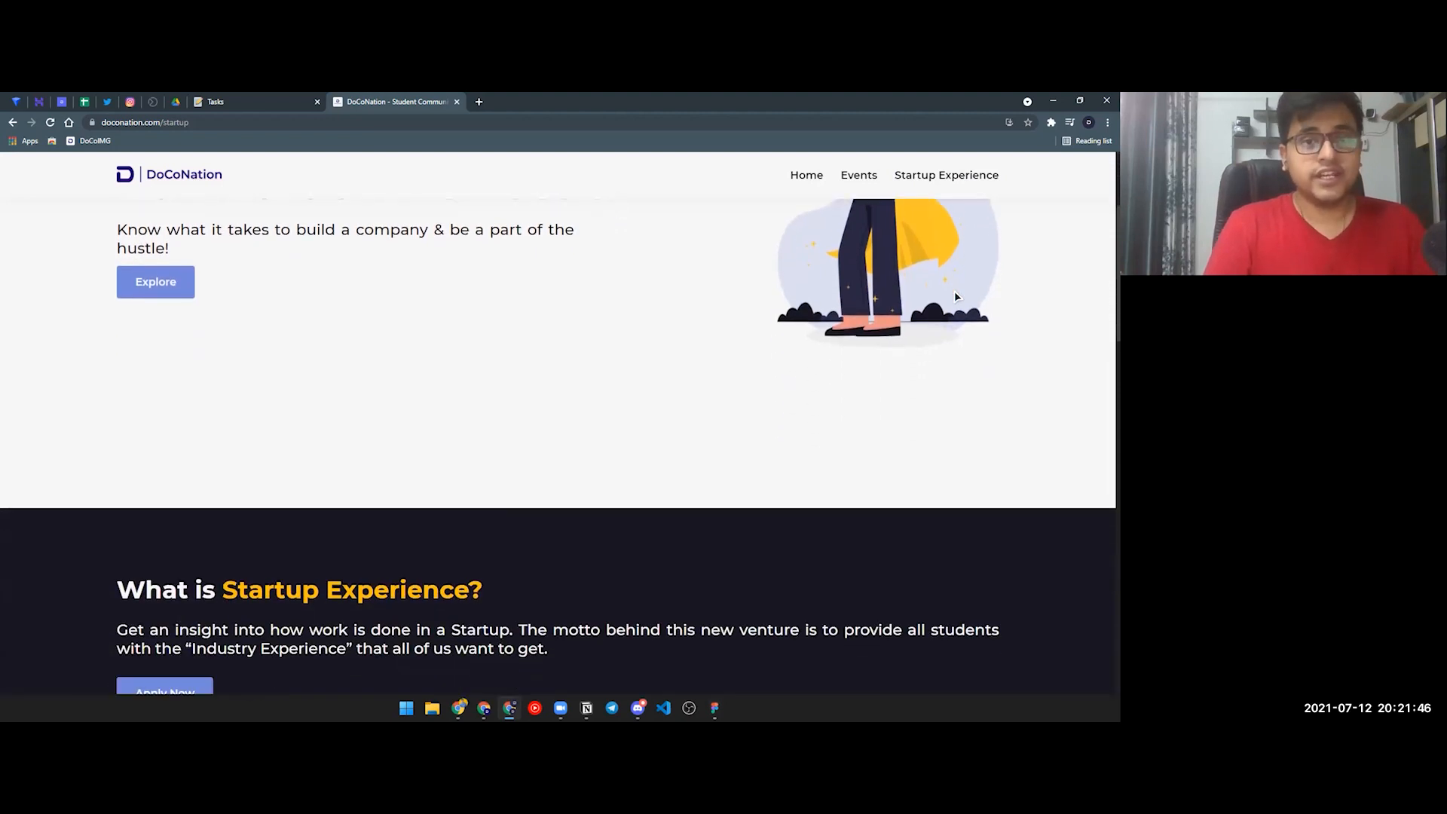
{"action": "scroll", "coordinate": [955, 296], "scroll_direction": "down", "scroll_amount": 3}
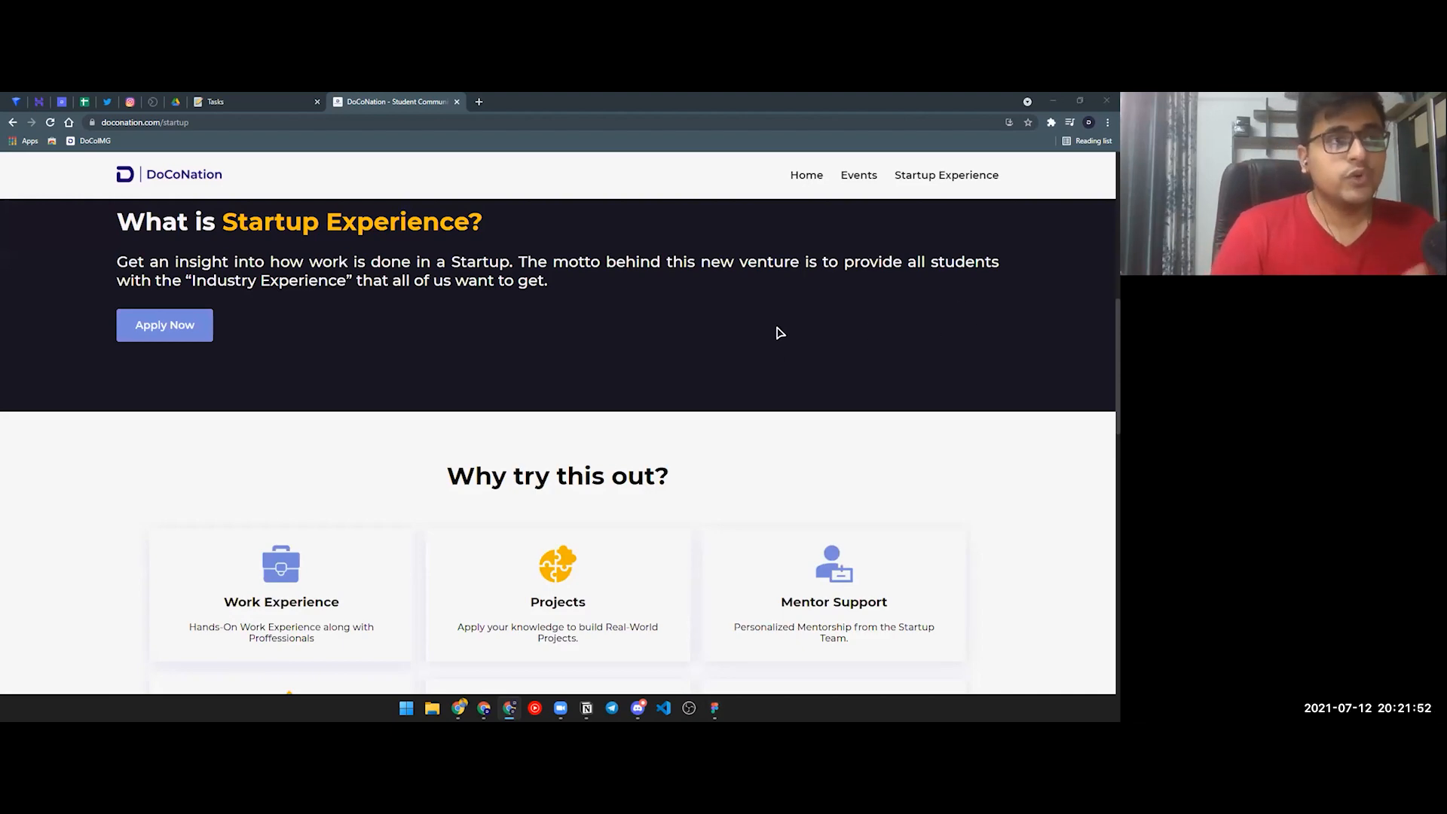
{"action": "scroll", "coordinate": [826, 382], "scroll_direction": "up", "scroll_amount": 5}
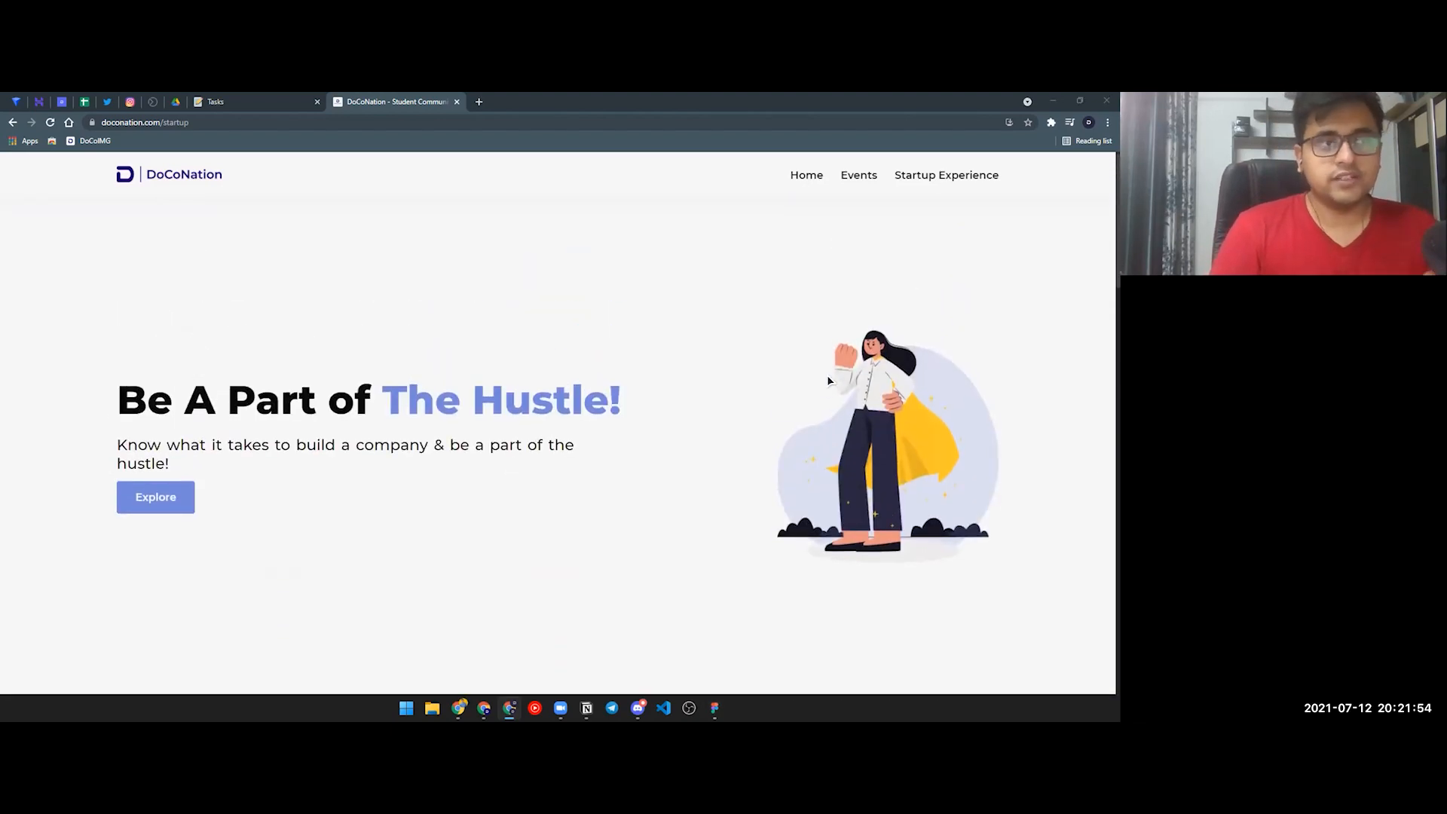
Step: Look over the Startup Experience introduction once more and return to the Events page
{"action": "scroll", "coordinate": [827, 379], "scroll_direction": "down", "scroll_amount": 8}
{"action": "scroll", "coordinate": [829, 375], "scroll_direction": "up", "scroll_amount": 8}
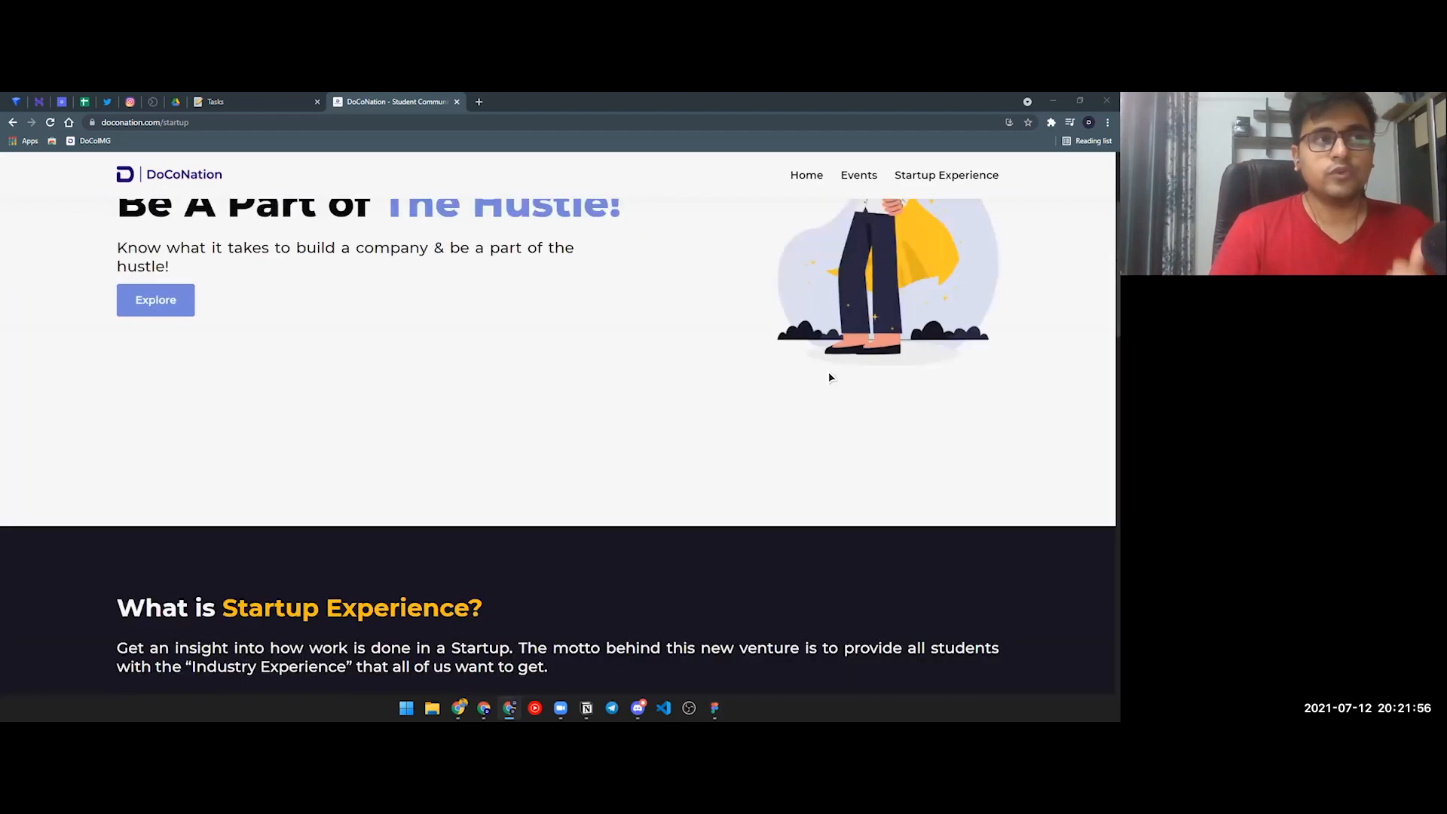
{"action": "left_click", "coordinate": [845, 178]}
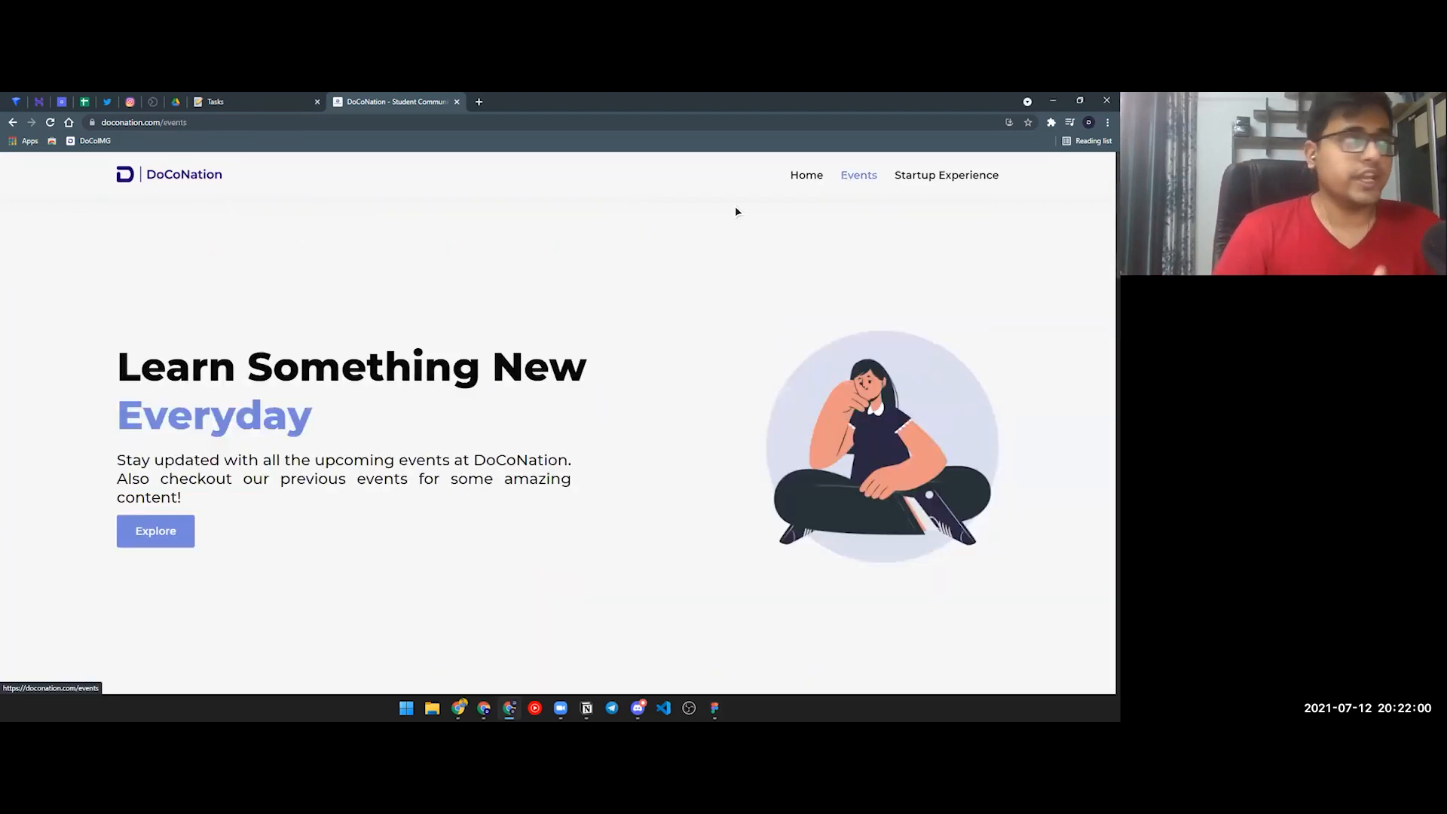
Step: Switch back to the Notion Tasks tab and add a new workspace page titled Social Media
{"action": "left_click", "coordinate": [242, 101]}
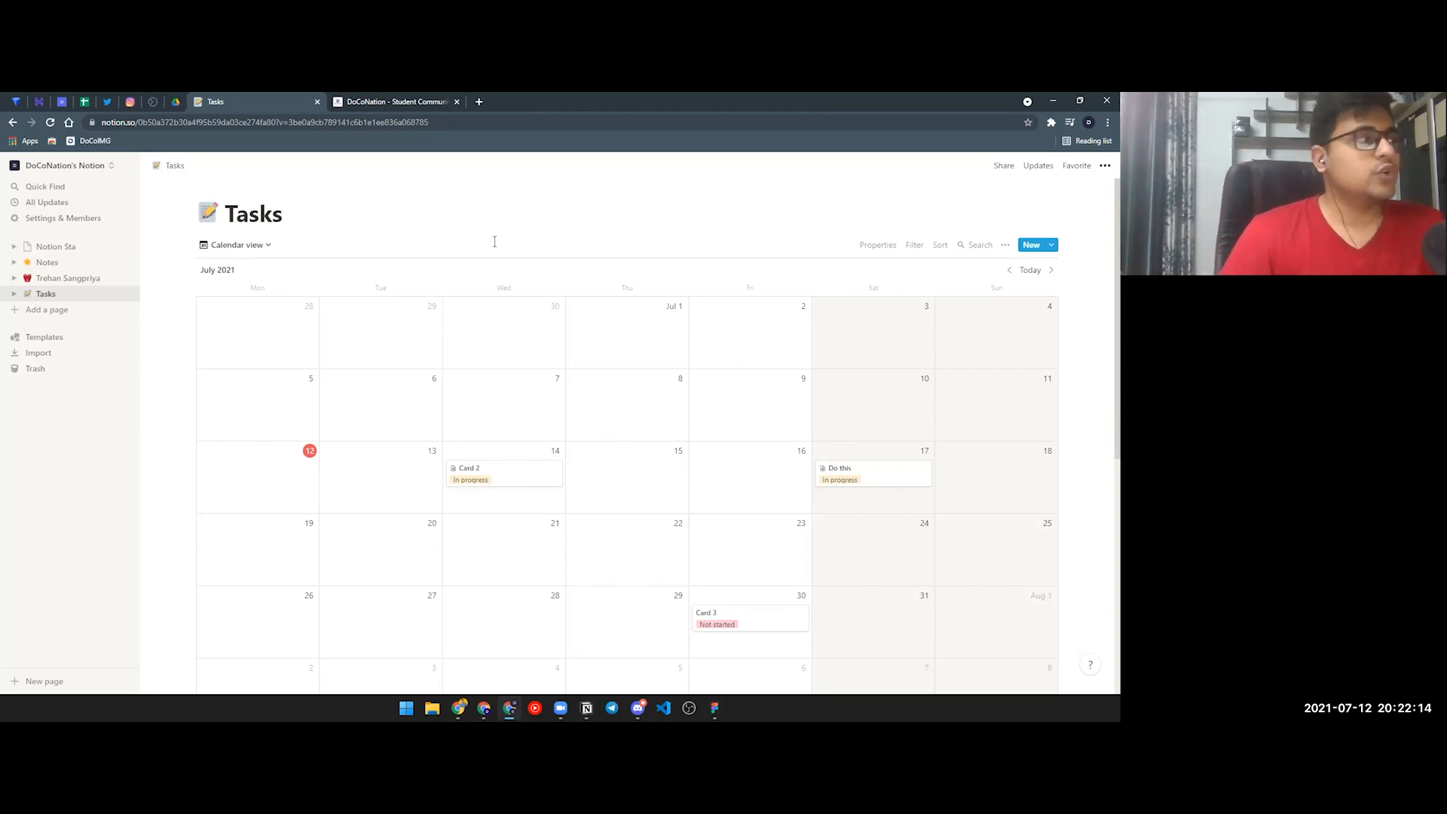
{"action": "left_click", "coordinate": [68, 308]}
{"action": "type", "text": "S"}
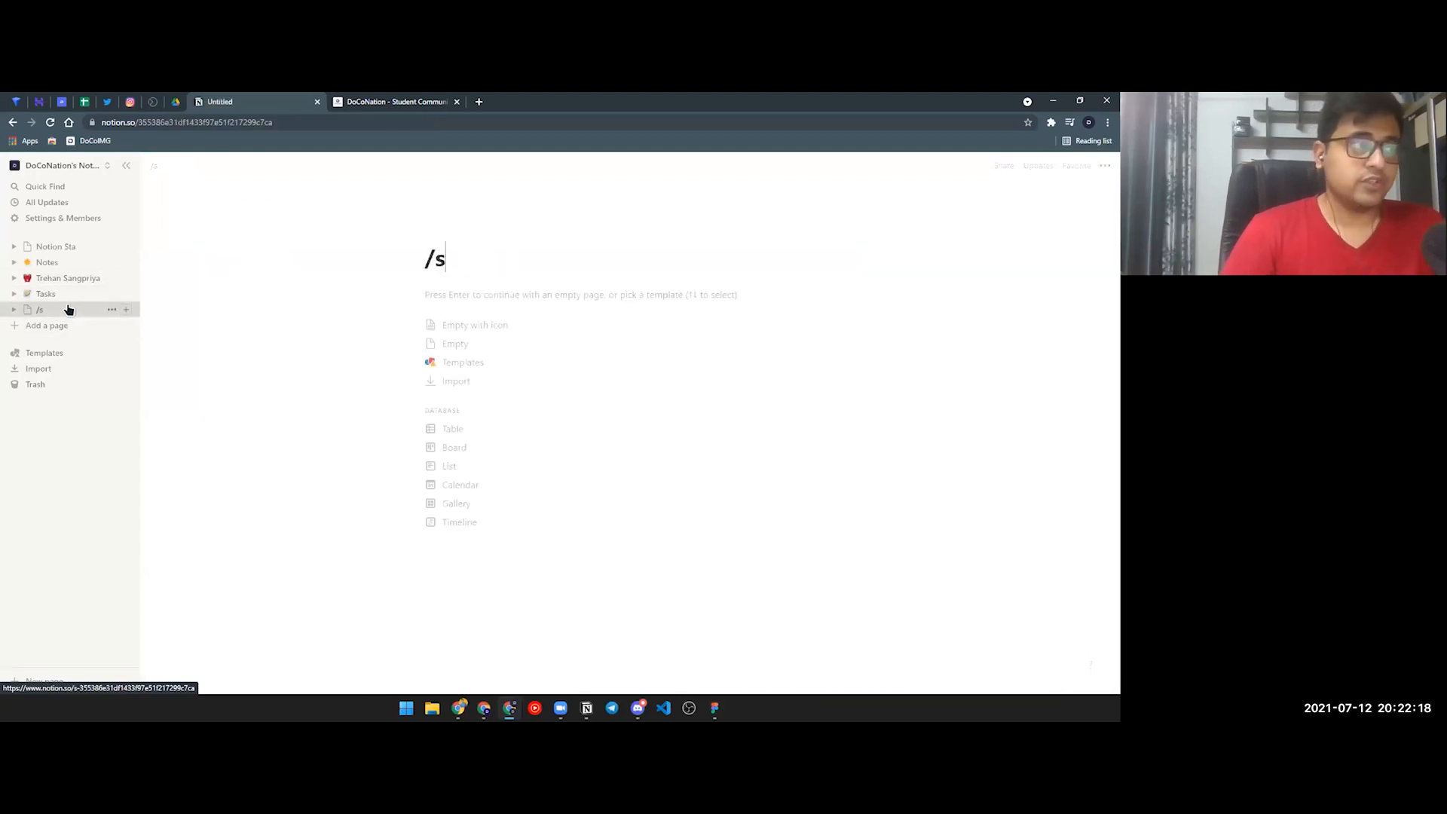
{"action": "type", "text": "ocial Media"}
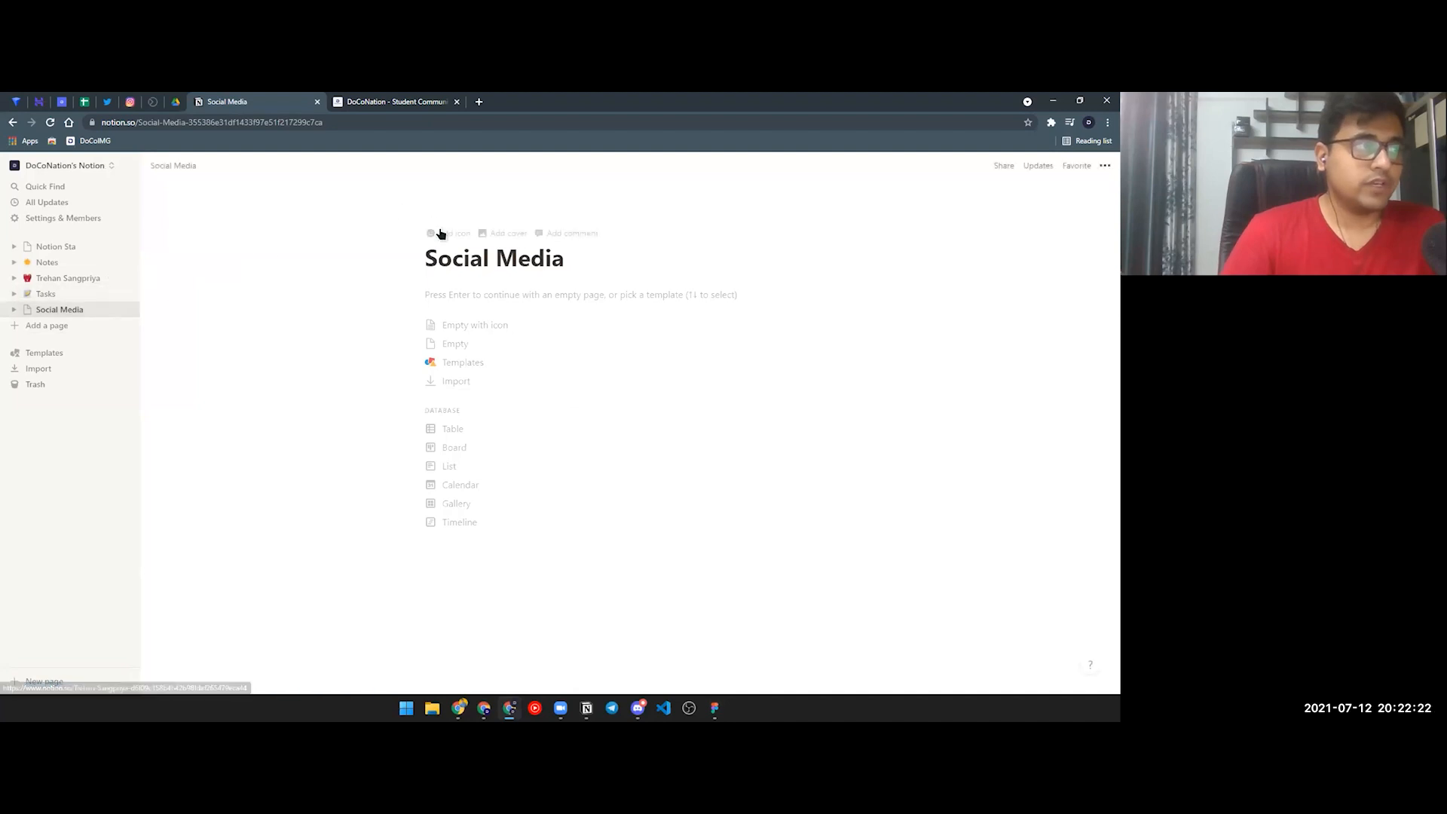
Step: Give the Social Media page a mobile phone emoji icon and set it up as a Calendar database
{"action": "left_click", "coordinate": [437, 233]}
{"action": "left_click", "coordinate": [463, 268]}
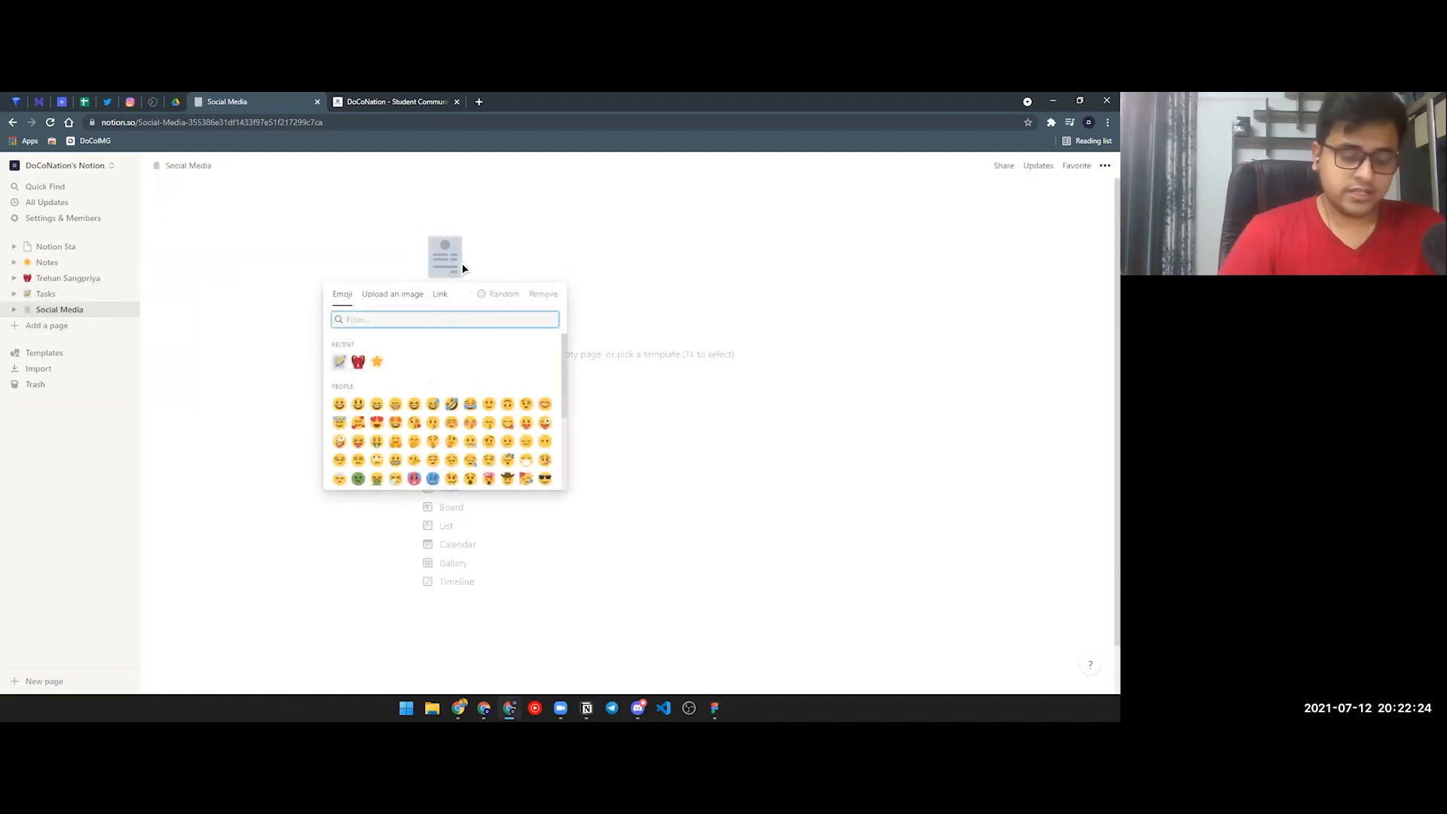
{"action": "type", "text": "mob"}
{"action": "left_click", "coordinate": [340, 346]}
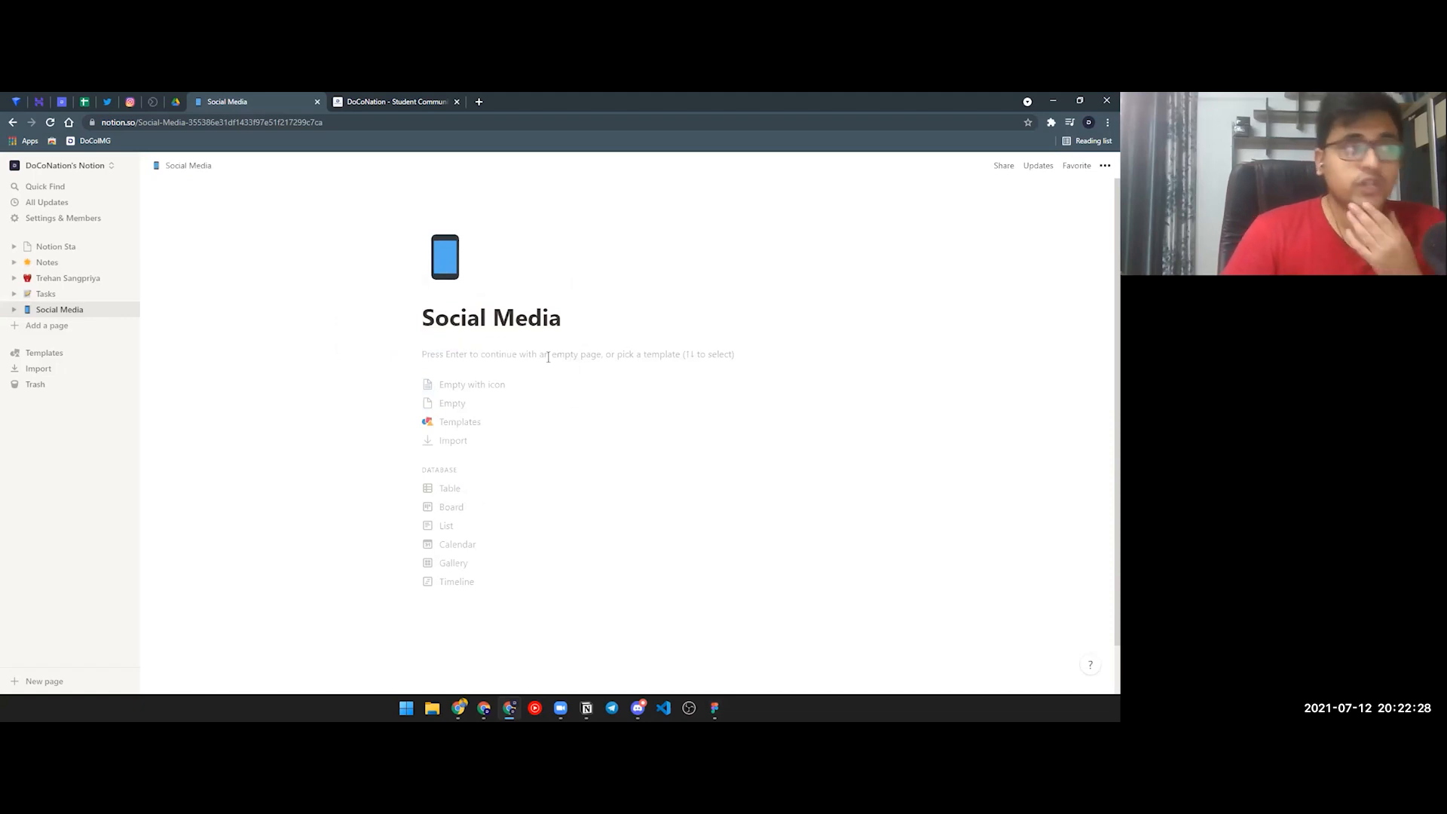
{"action": "left_click", "coordinate": [497, 544]}
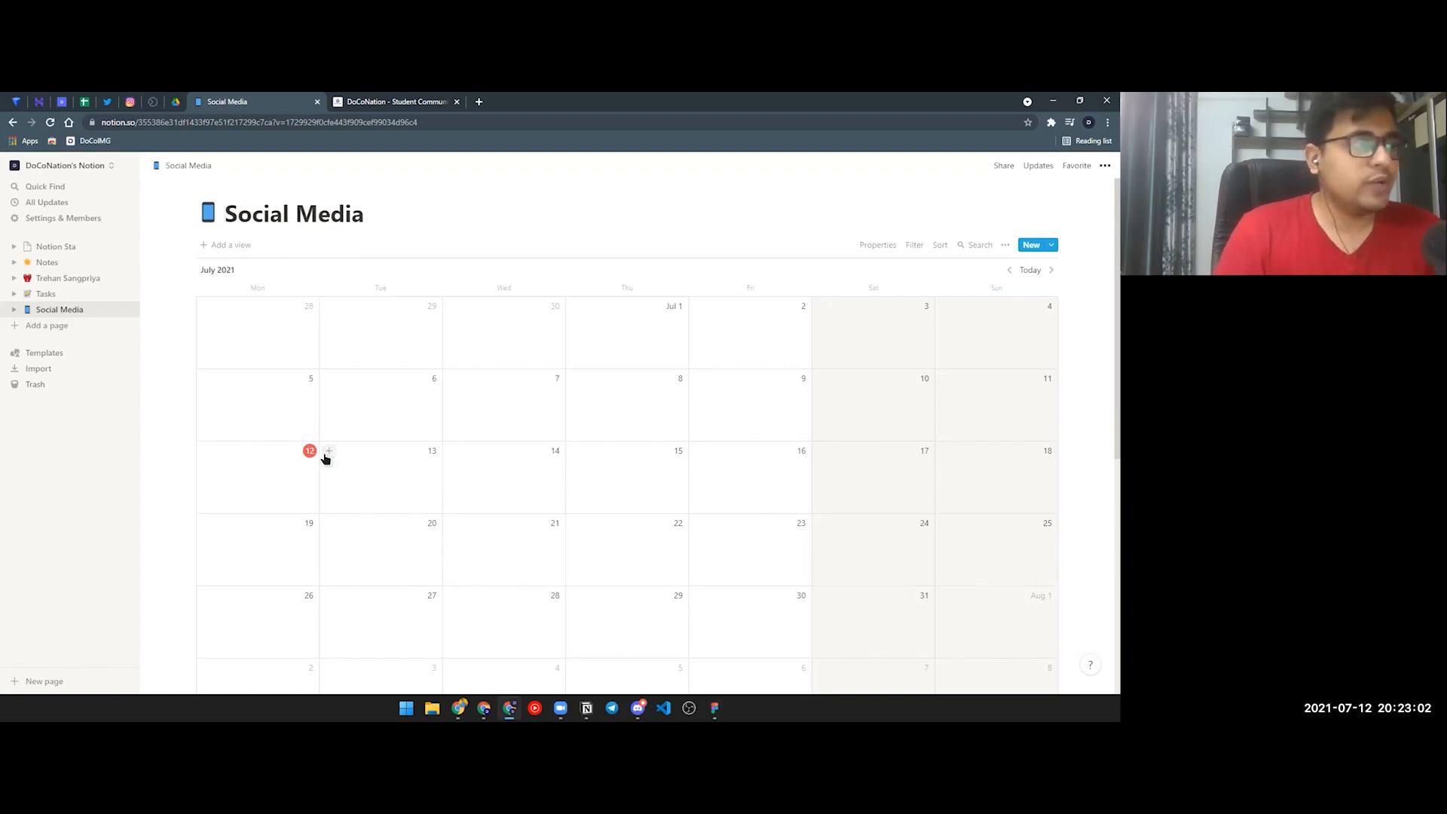
Step: Add a calendar entry on July 13, 2021, opened as a full page, and turn its Tags property into a single-select named Status
{"action": "left_click", "coordinate": [324, 453]}
{"action": "left_click", "coordinate": [323, 215]}
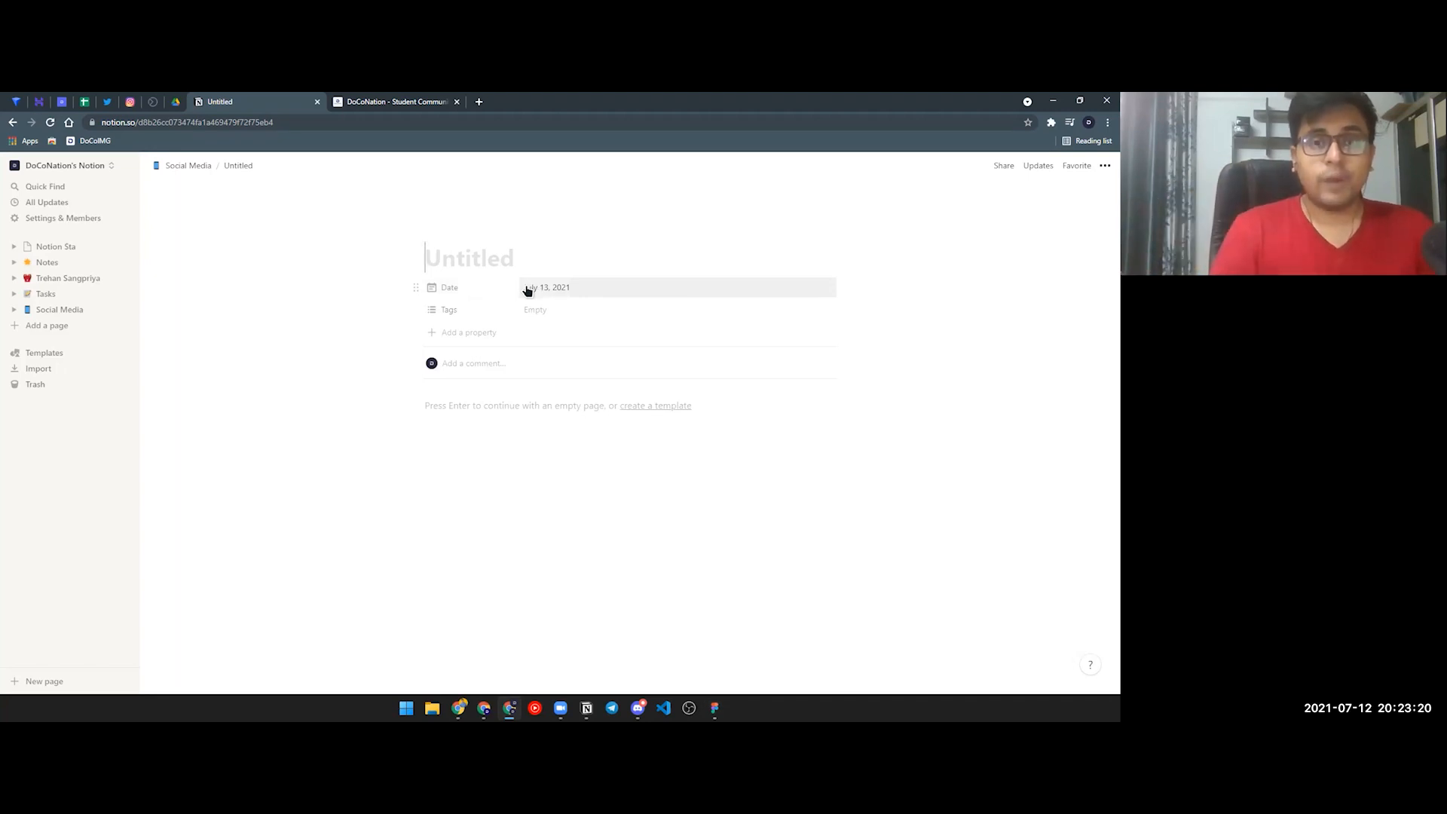
{"action": "left_click", "coordinate": [461, 321]}
{"action": "type", "text": "Sta"}
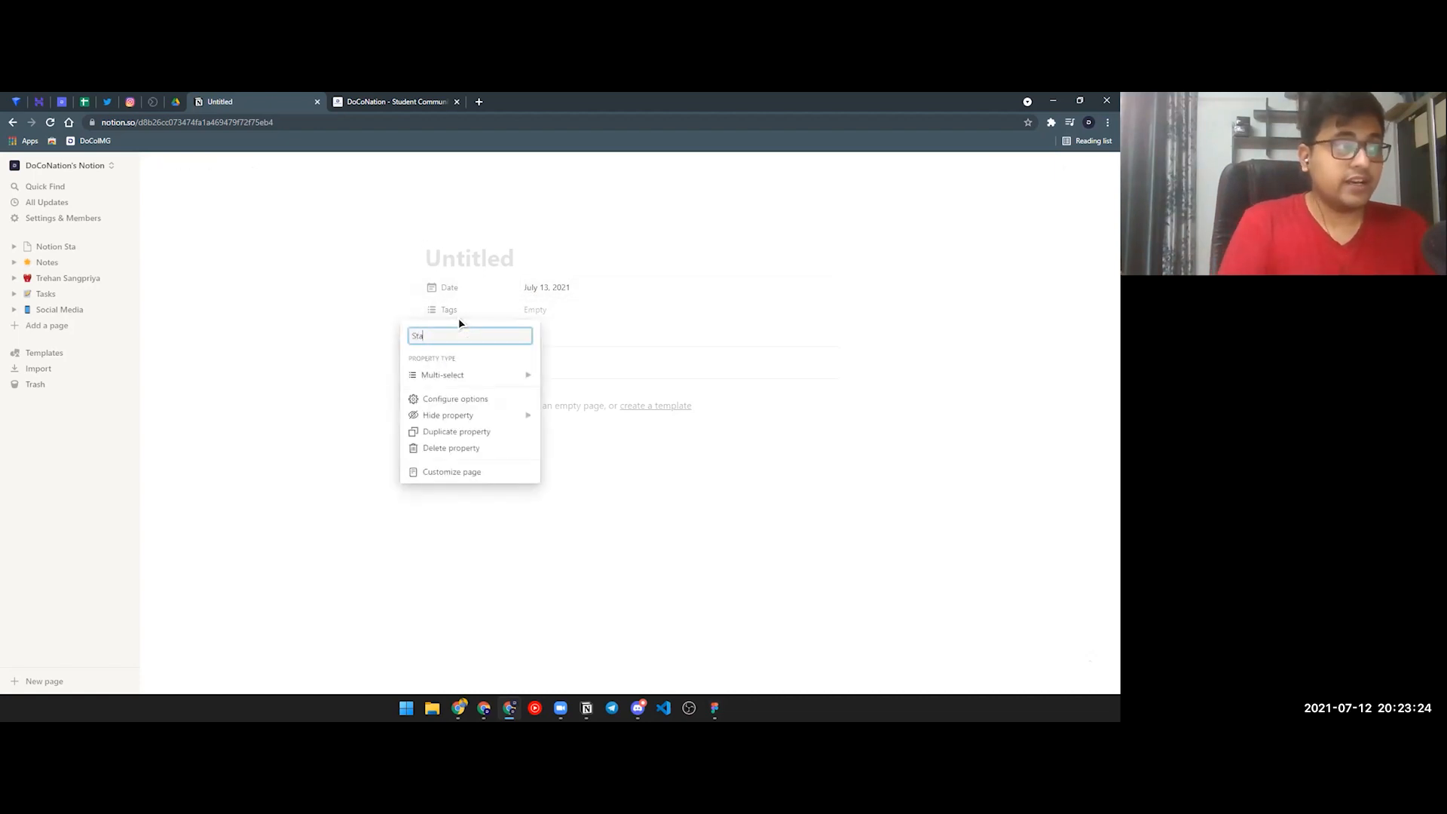
{"action": "type", "text": "tus"}
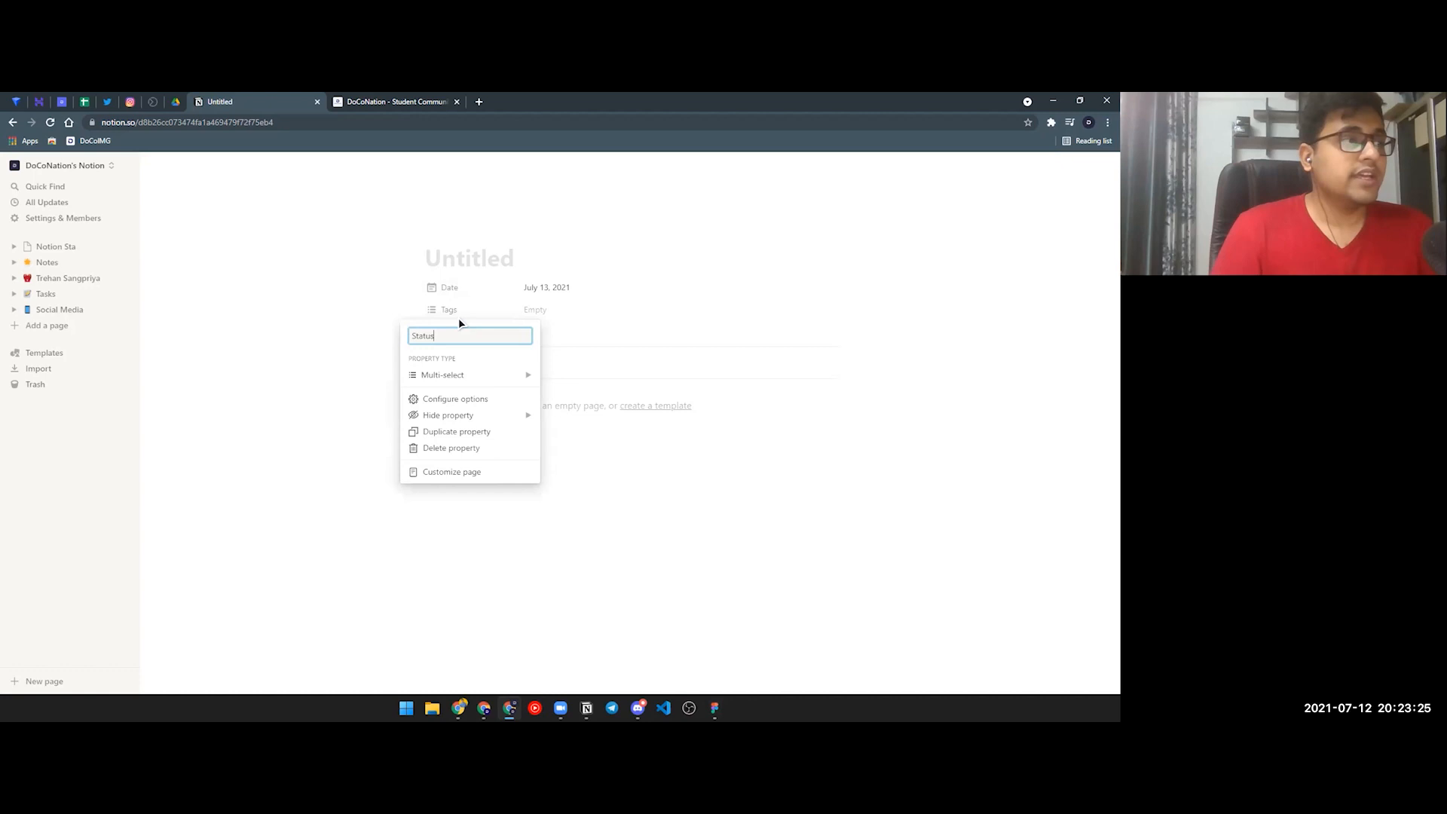
{"action": "left_click", "coordinate": [472, 374]}
{"action": "left_click", "coordinate": [601, 302]}
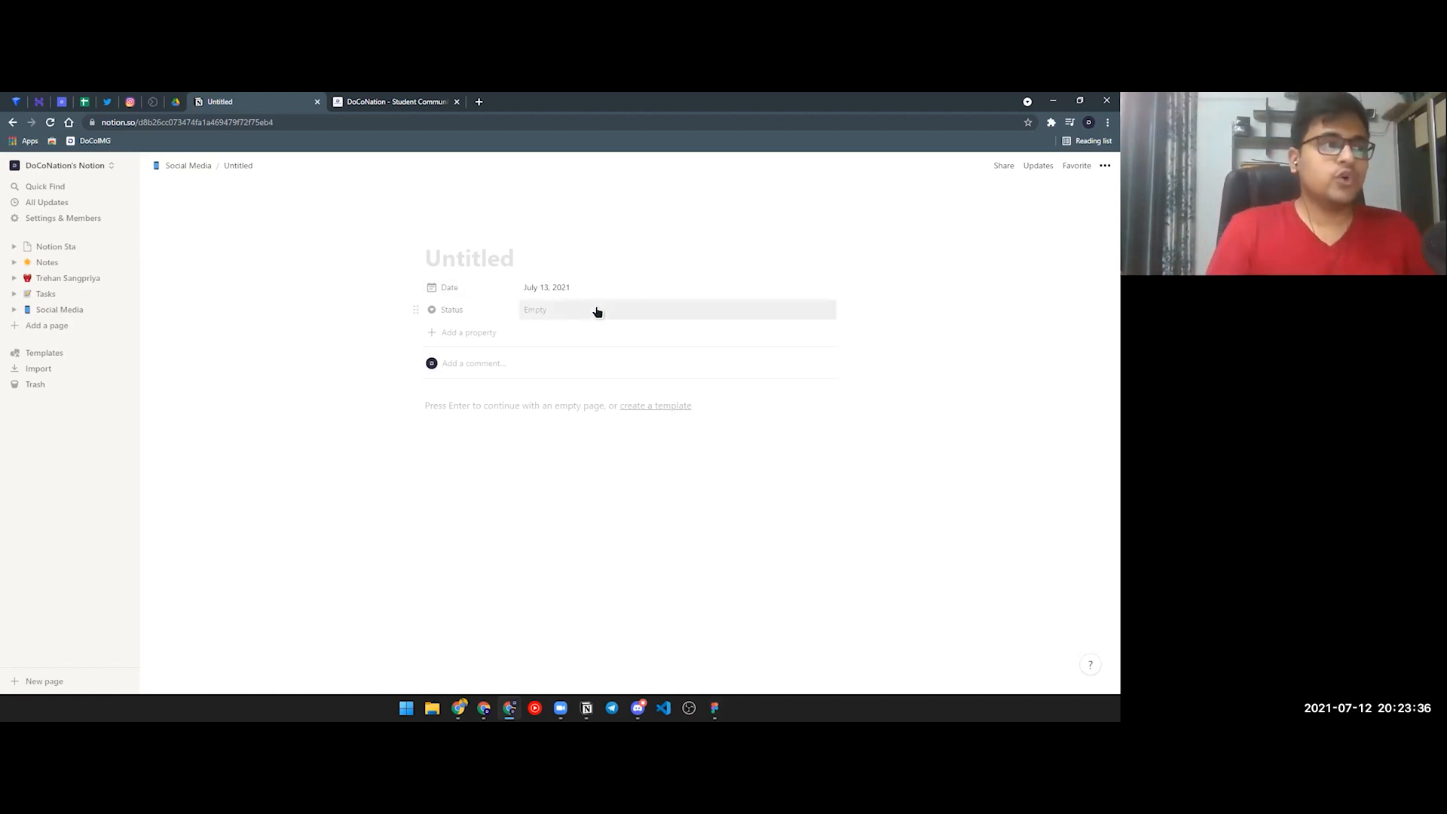
Step: Create the options Ideation and Planning for the entry's Status property
{"action": "left_click", "coordinate": [595, 310]}
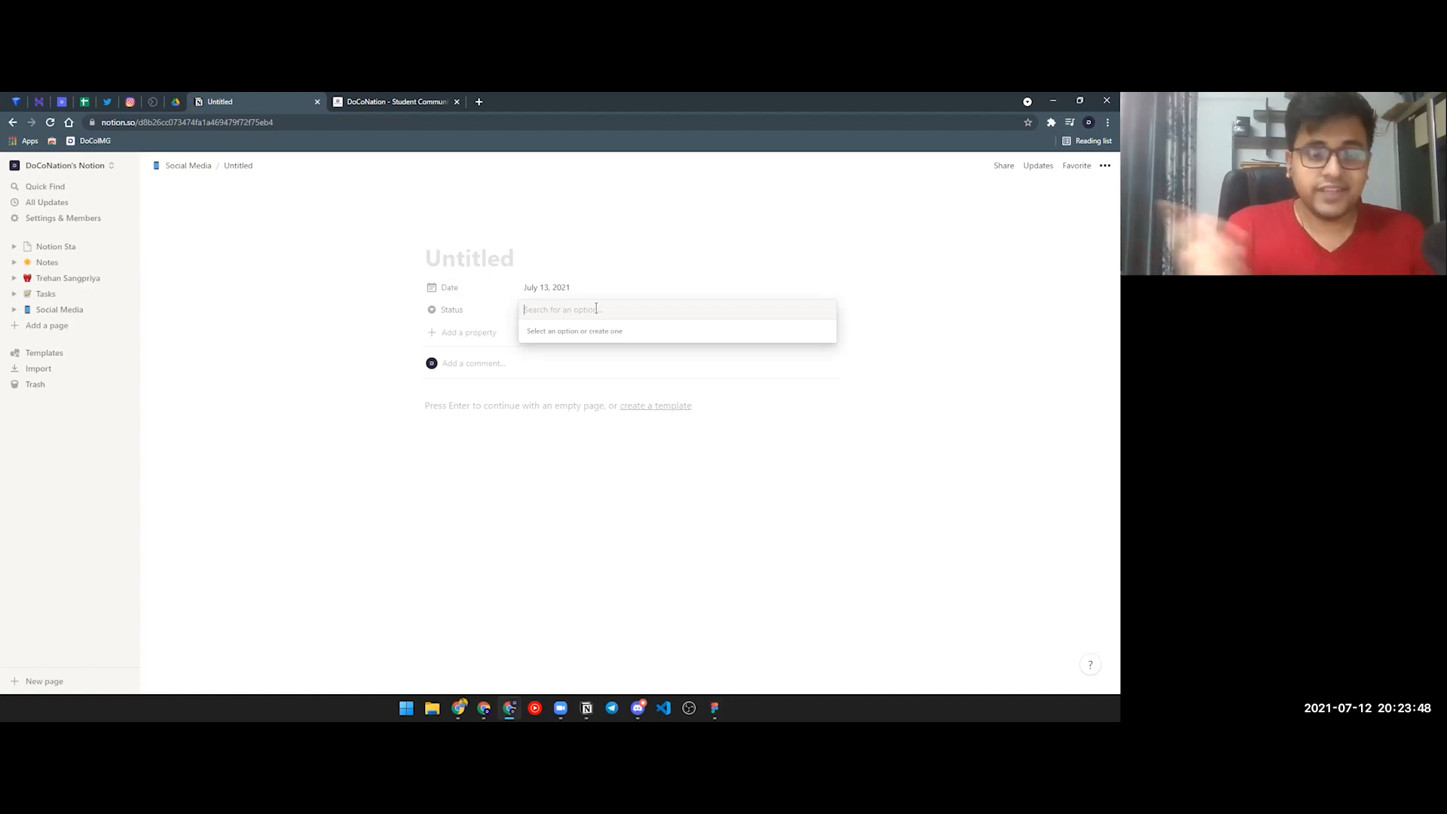
{"action": "type", "text": "Ideation"}
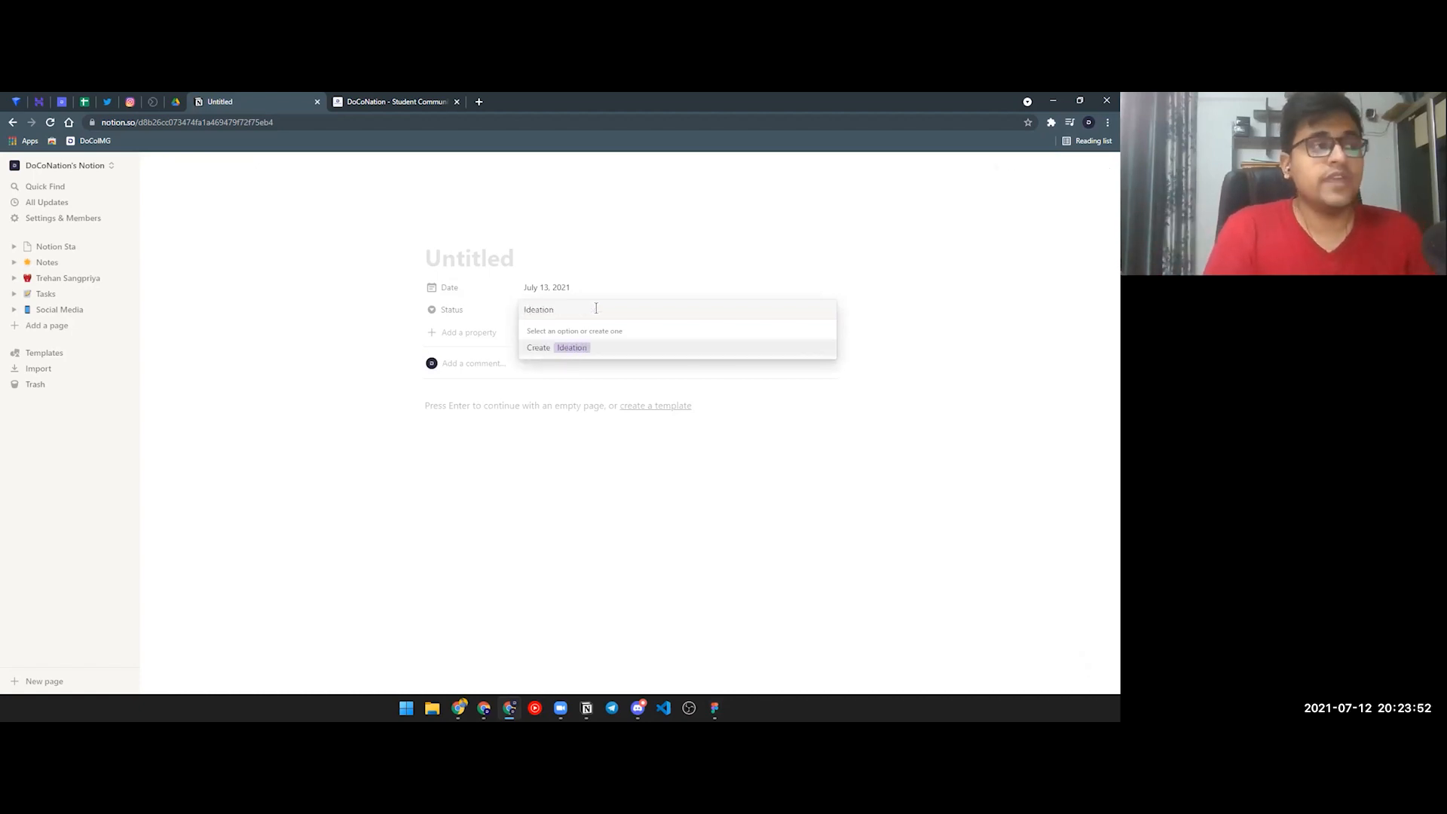
{"action": "key", "text": "Return"}
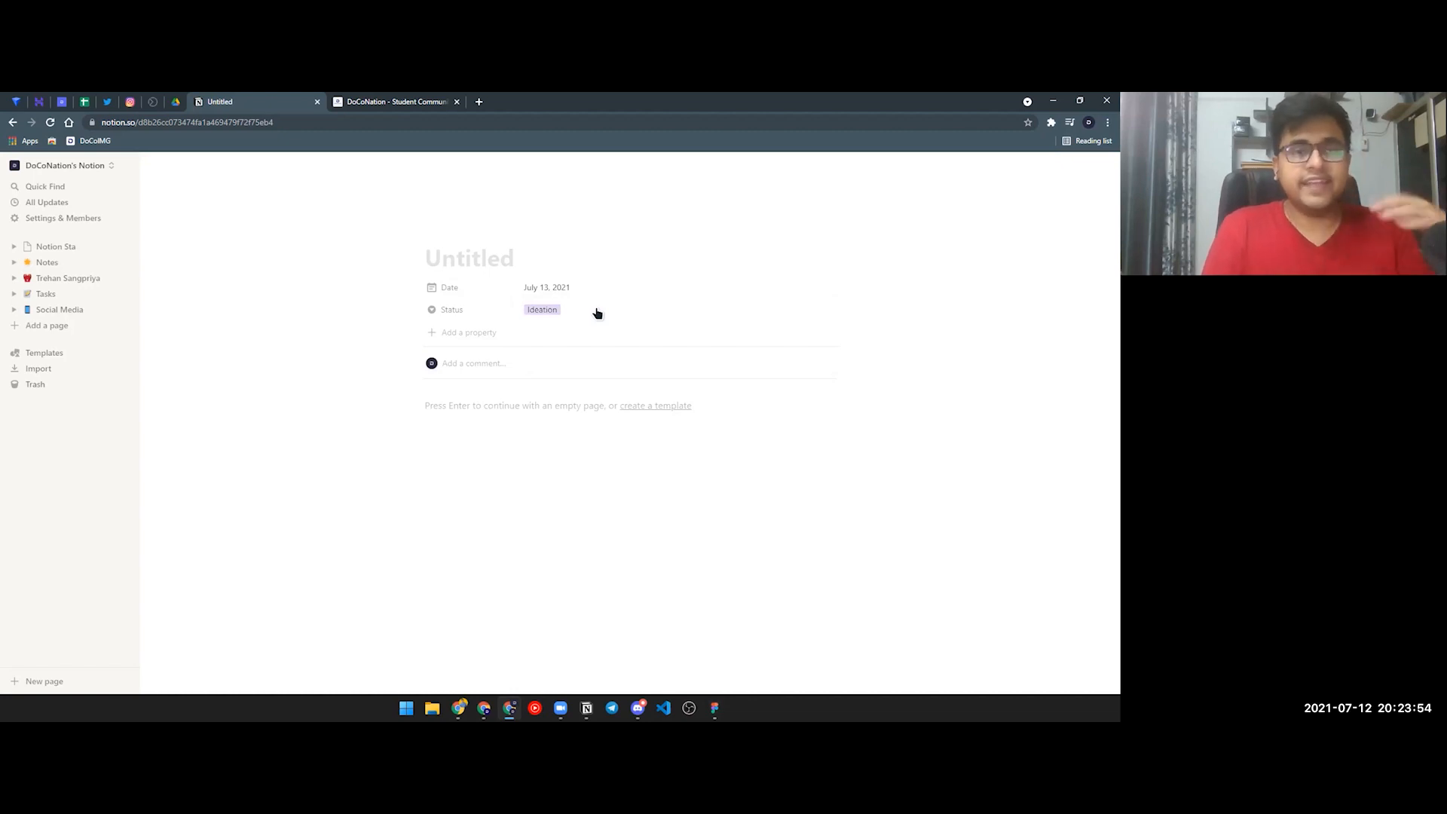
{"action": "left_click", "coordinate": [597, 312]}
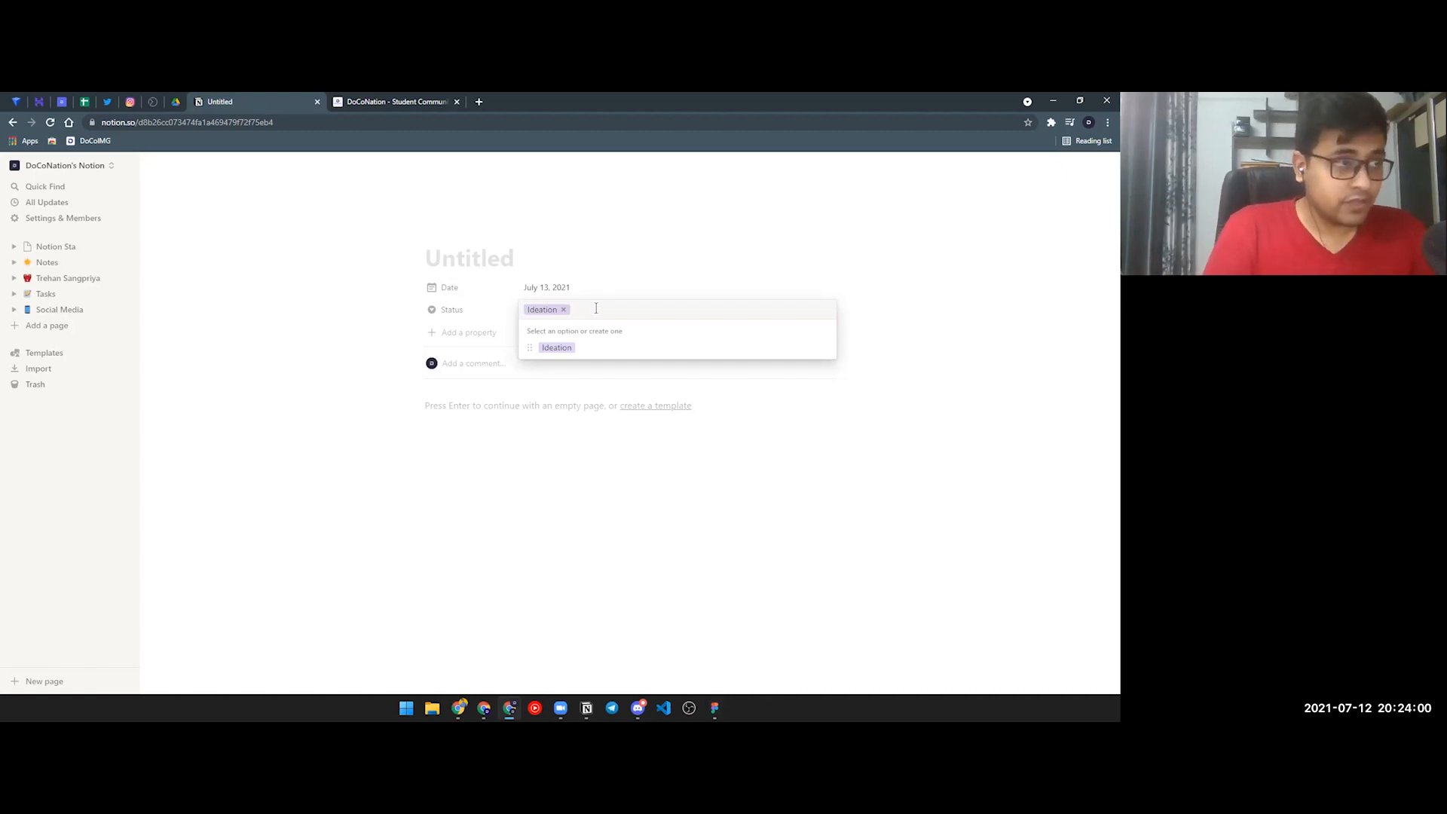
{"action": "type", "text": "Planning"}
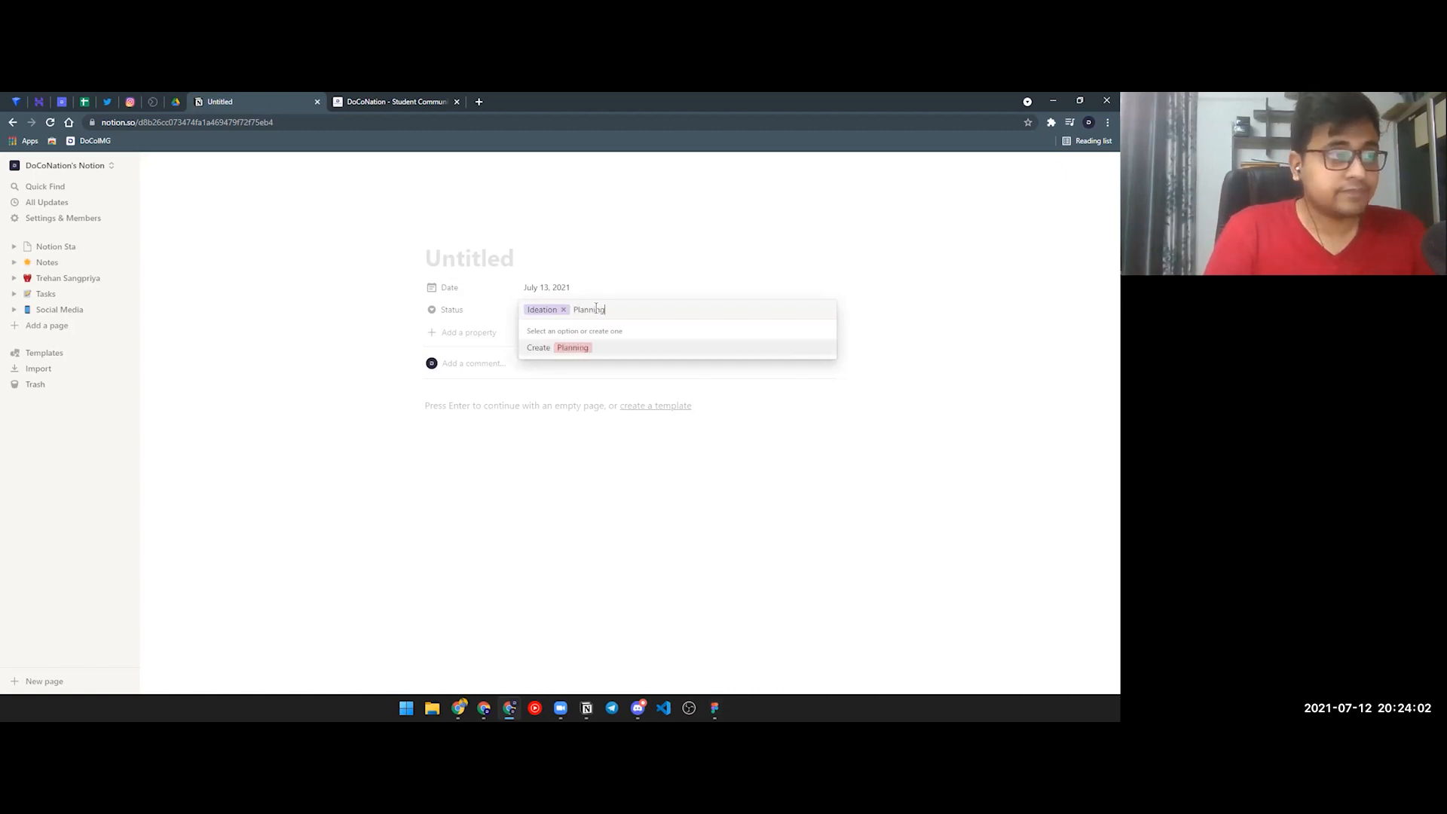
{"action": "key", "text": "Return"}
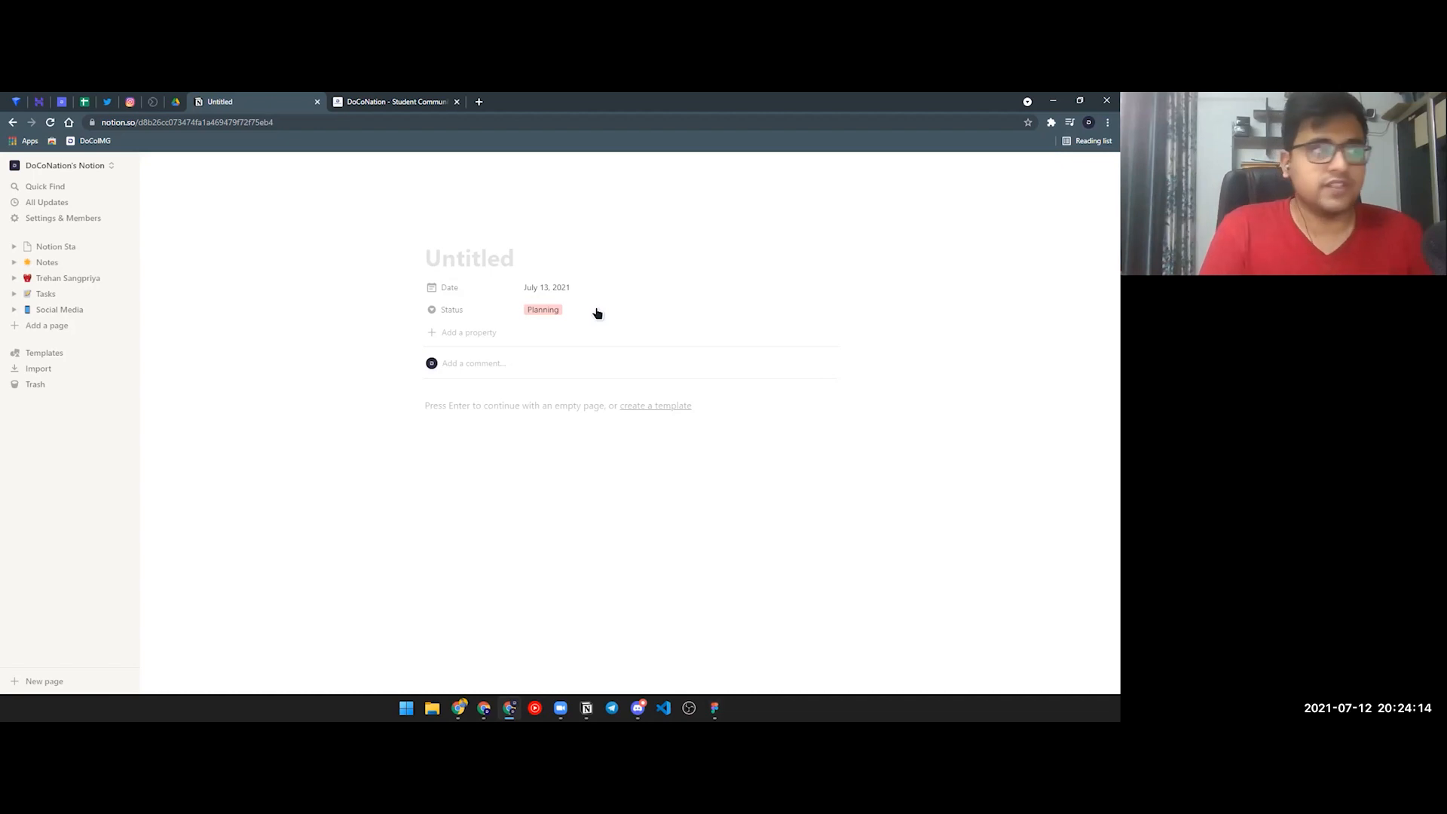
Step: Add the options Content and Design to the entry's Status property
{"action": "left_click", "coordinate": [596, 310]}
{"action": "key", "text": "BackSpace"}
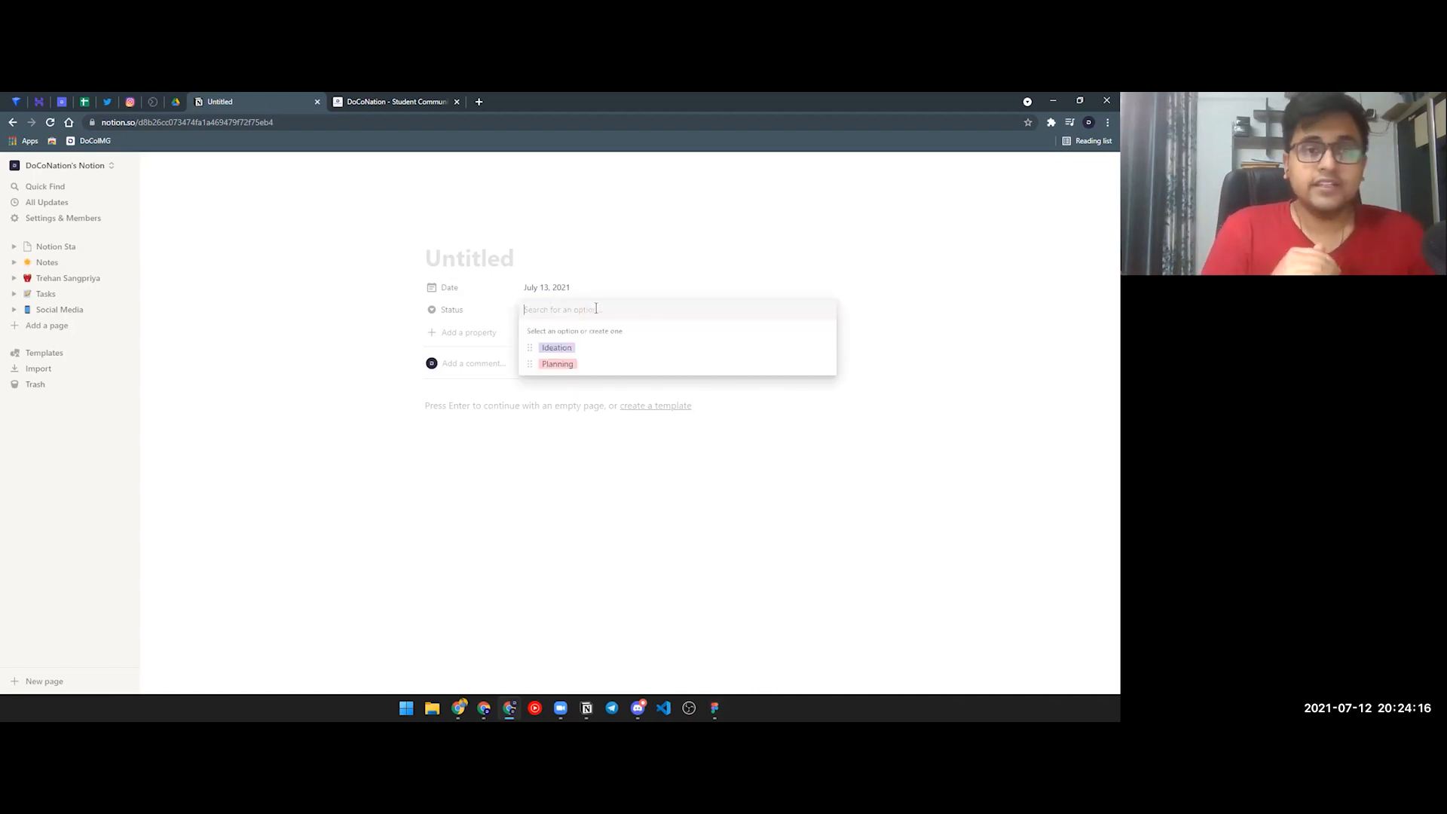
{"action": "type", "text": "C"}
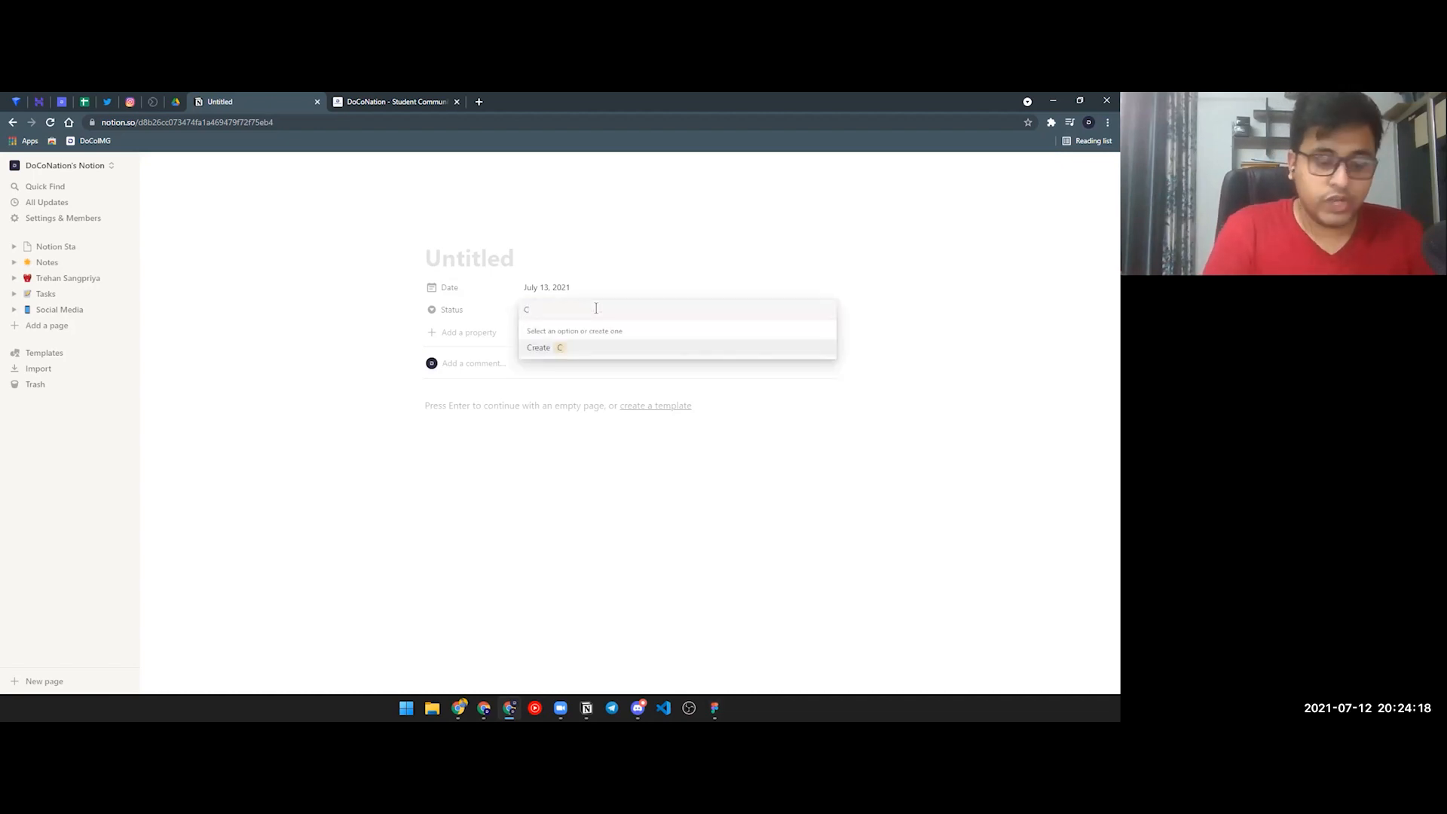
{"action": "type", "text": "ont"}
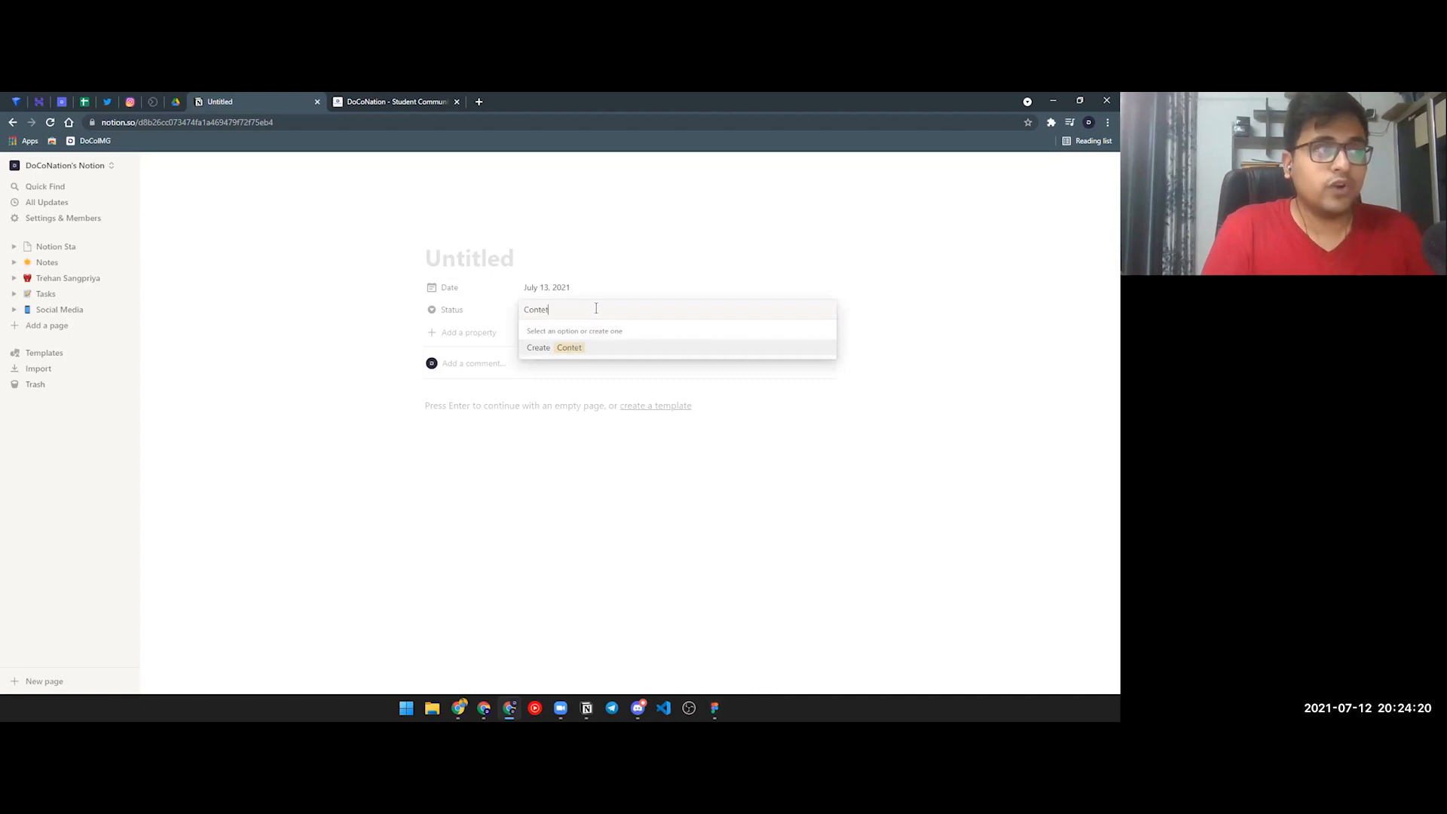
{"action": "type", "text": "ent"}
{"action": "key", "text": "Return"}
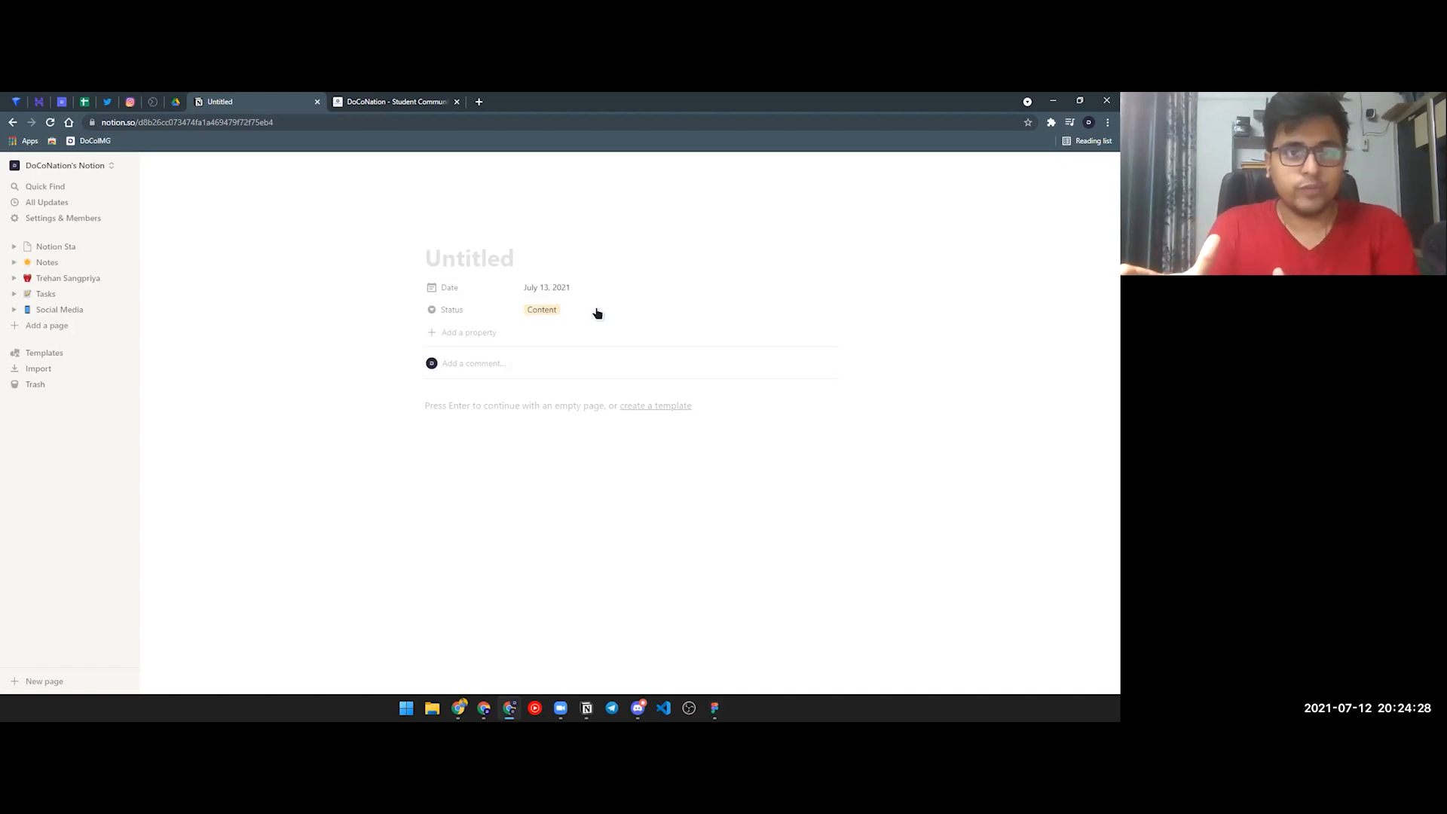
{"action": "left_click", "coordinate": [596, 311]}
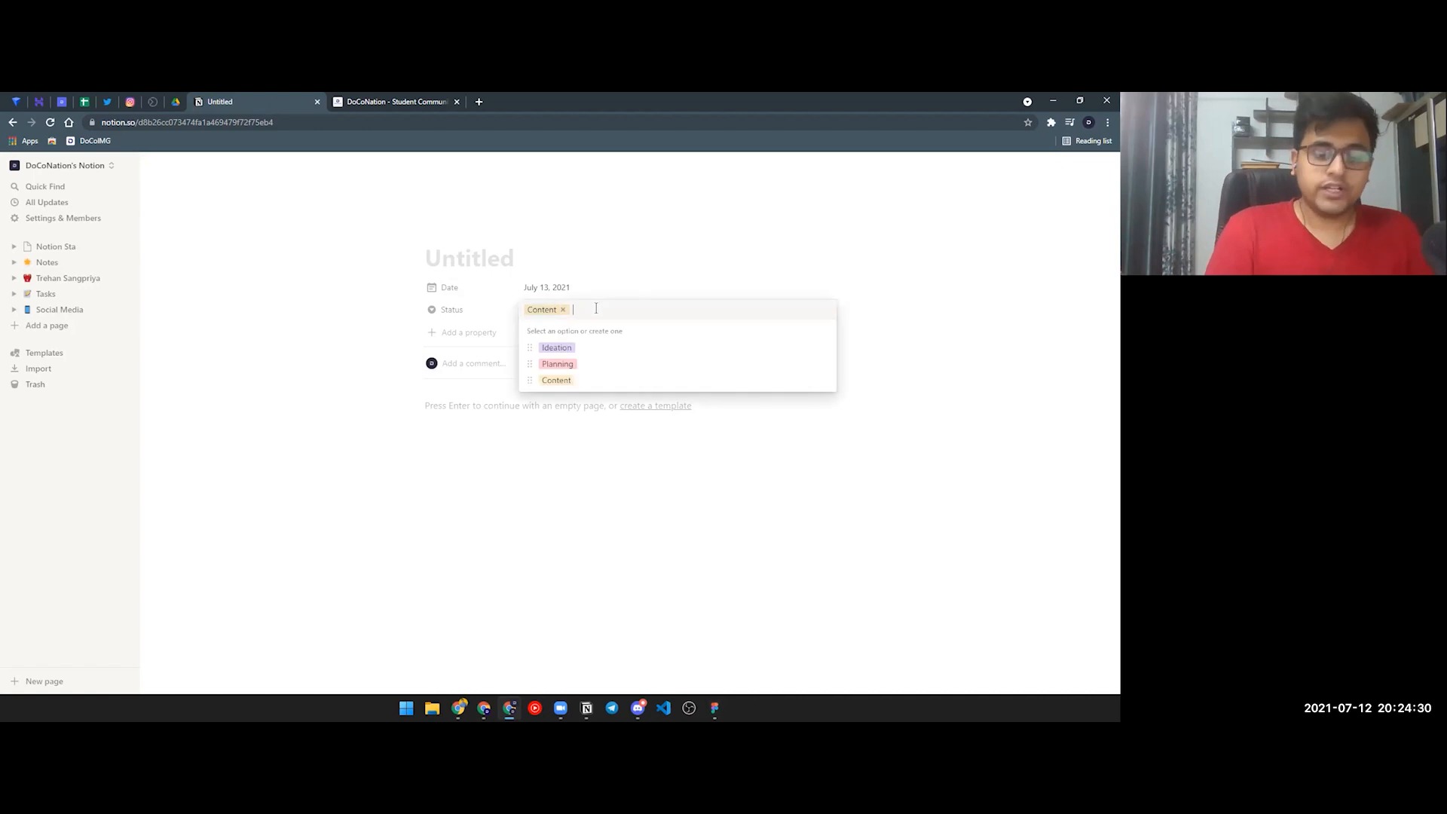
{"action": "key", "text": "BackSpace"}
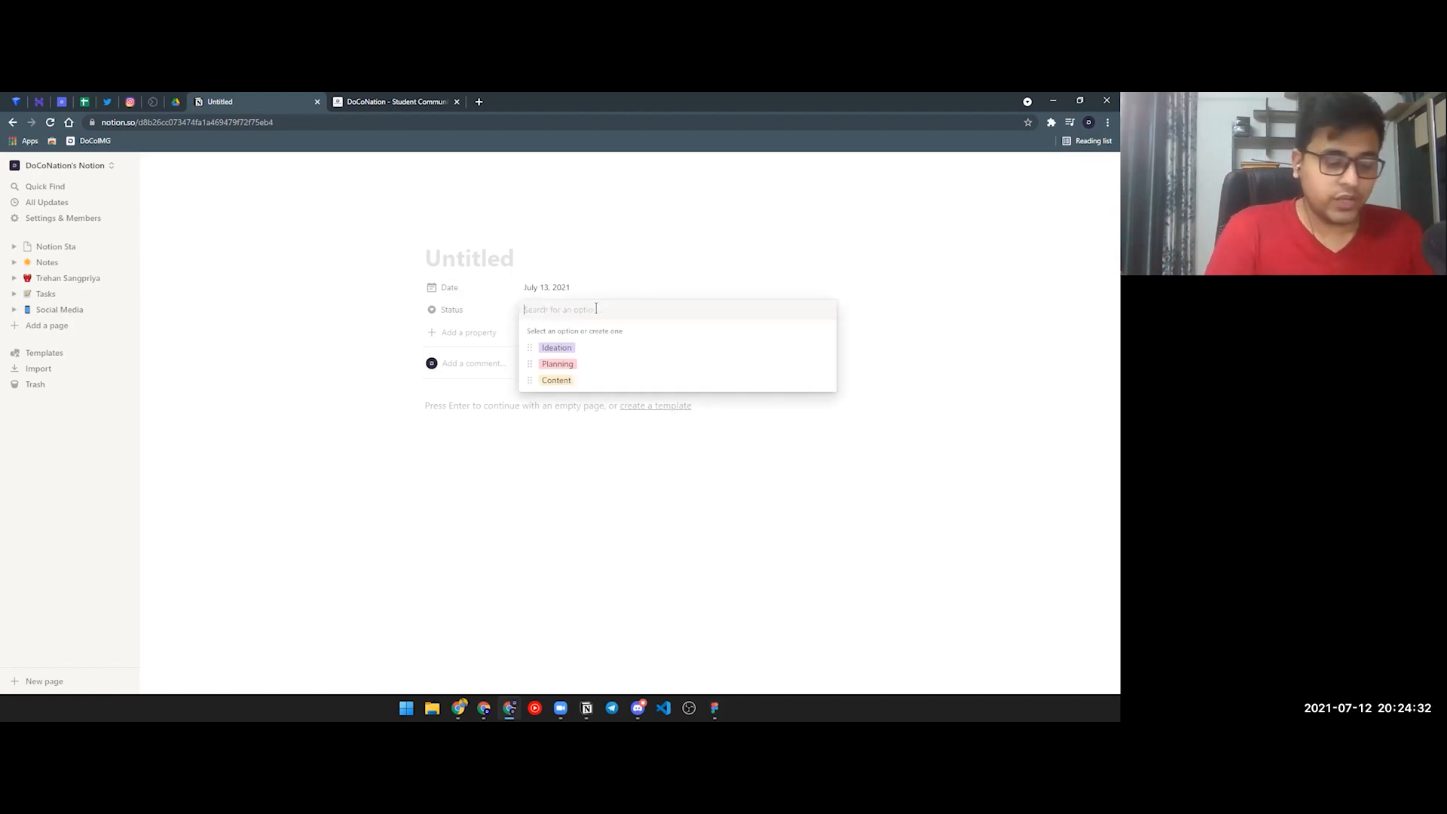
{"action": "type", "text": "Design"}
{"action": "key", "text": "Return"}
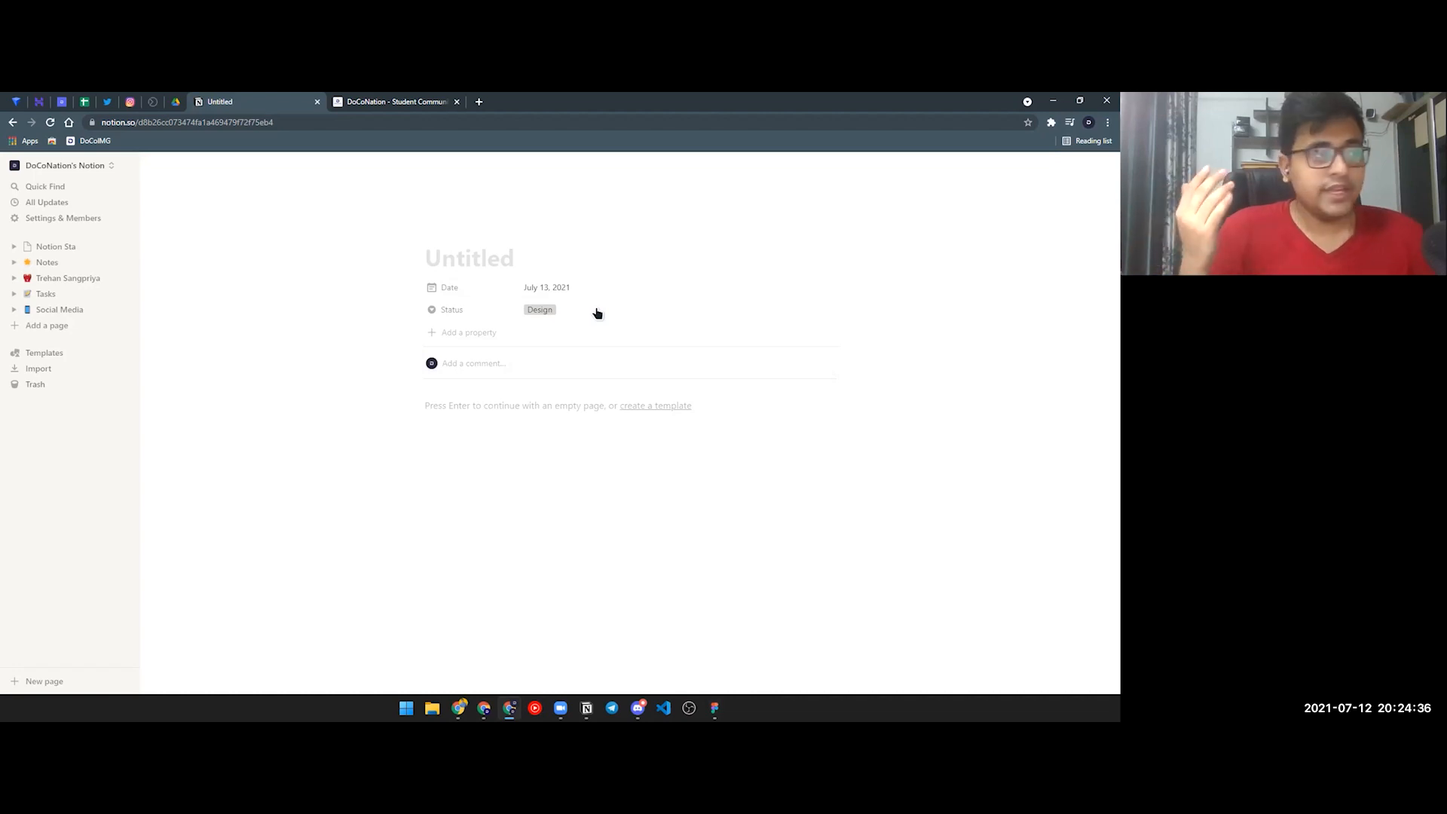
Step: Add the options Captions & Hashtags and Review to the entry's Status property
{"action": "left_click", "coordinate": [596, 311]}
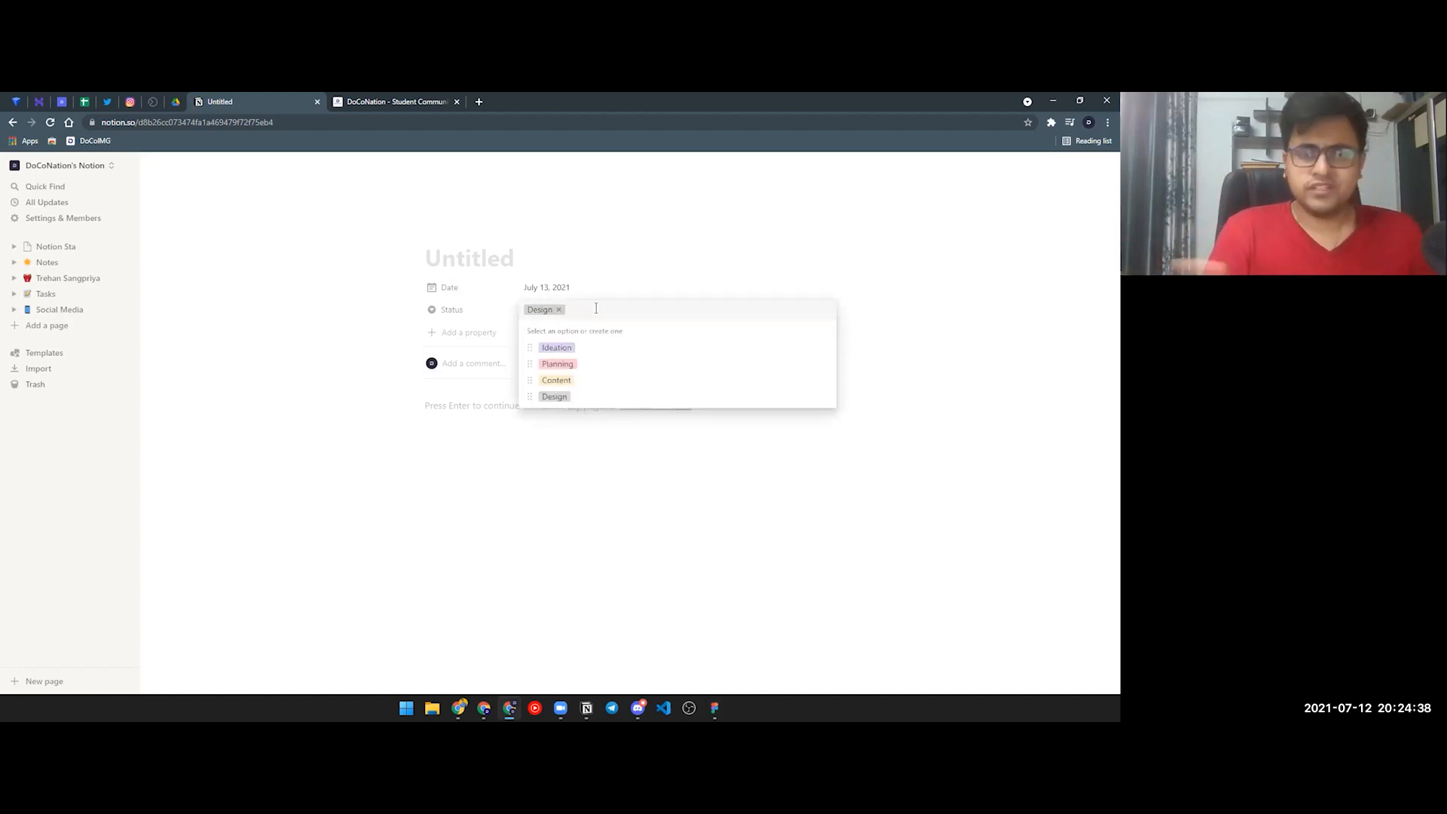
{"action": "key", "text": "BackSpace"}
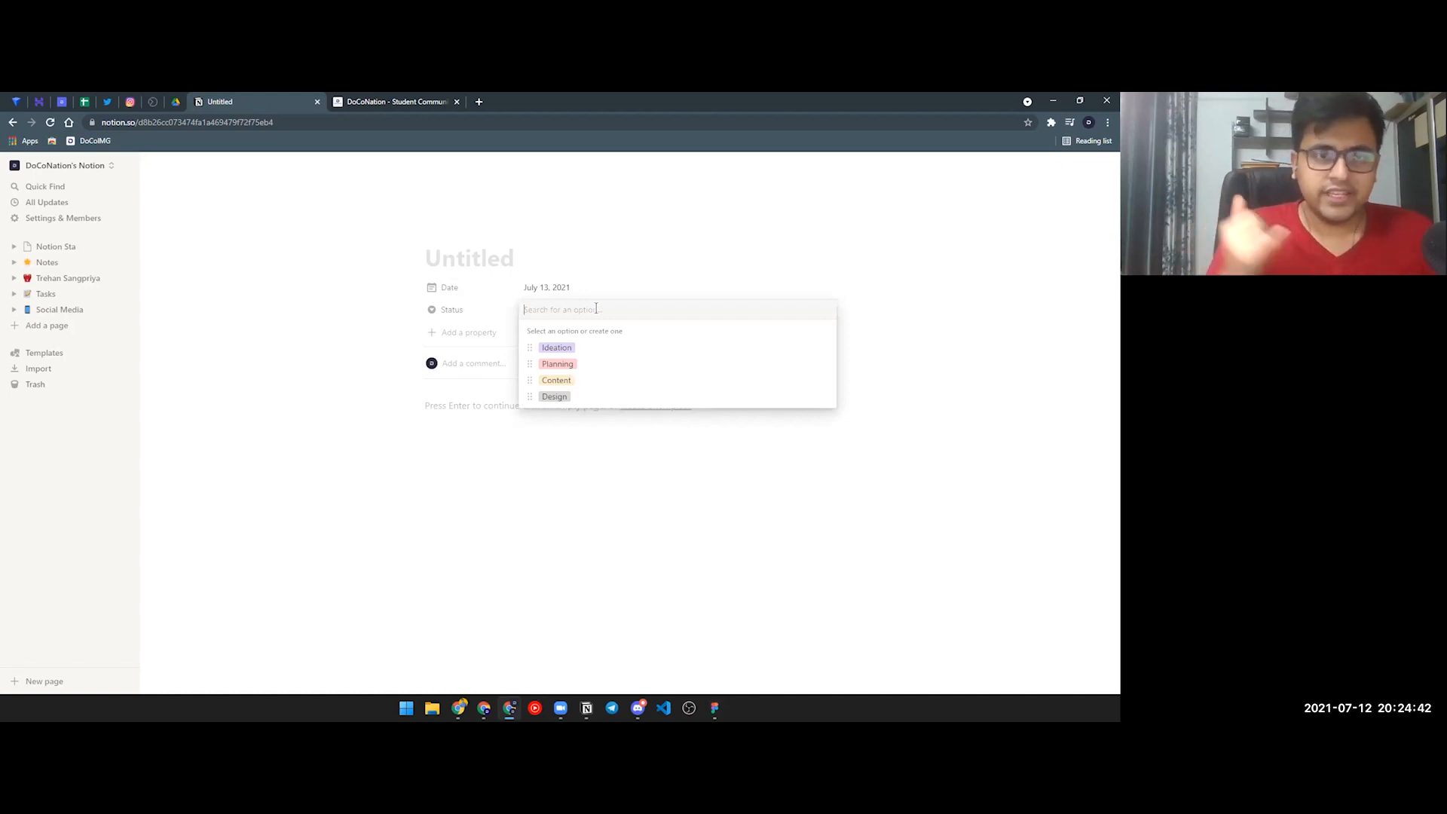
{"action": "type", "text": "Ca"}
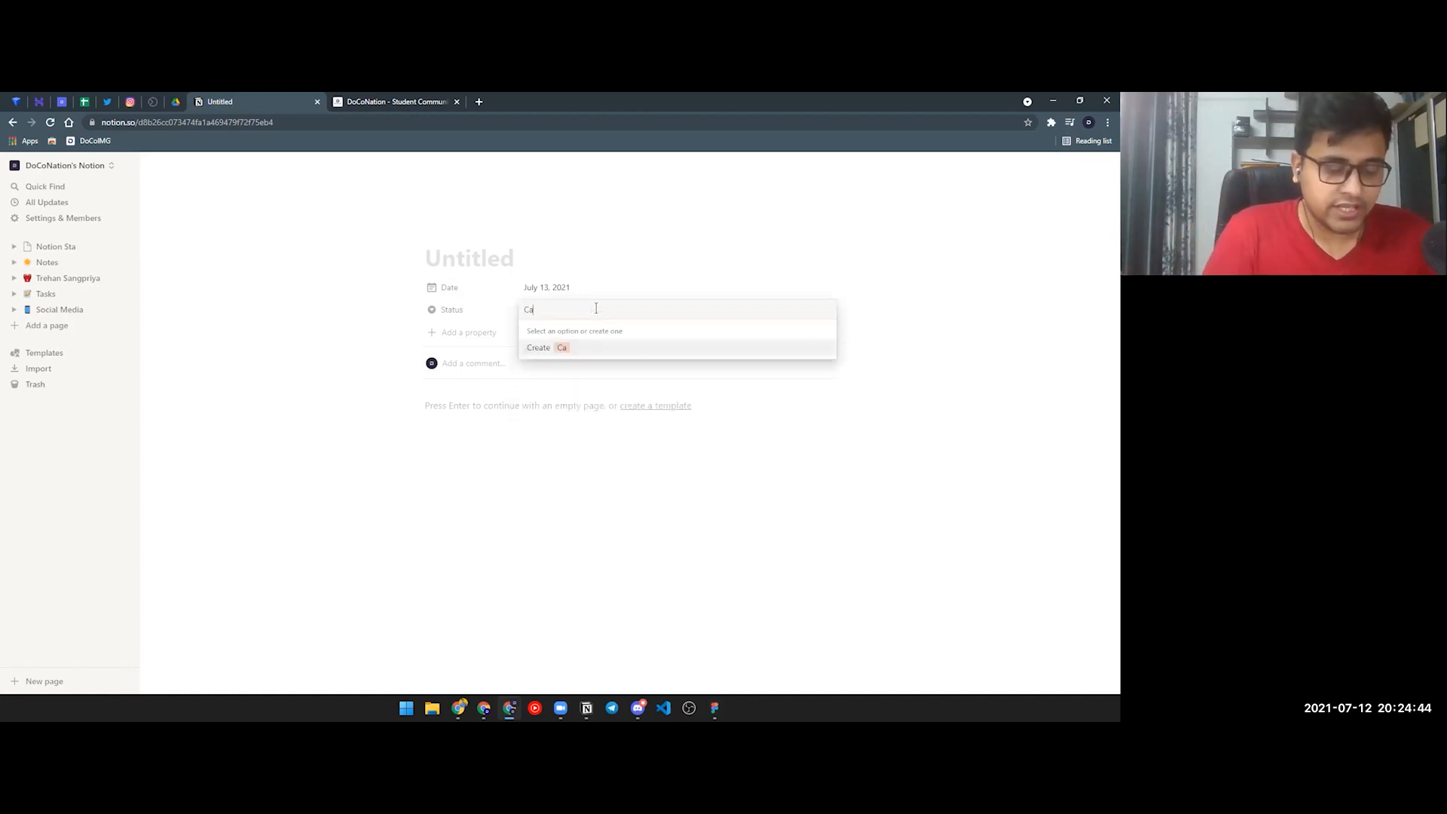
{"action": "type", "text": "ptions "}
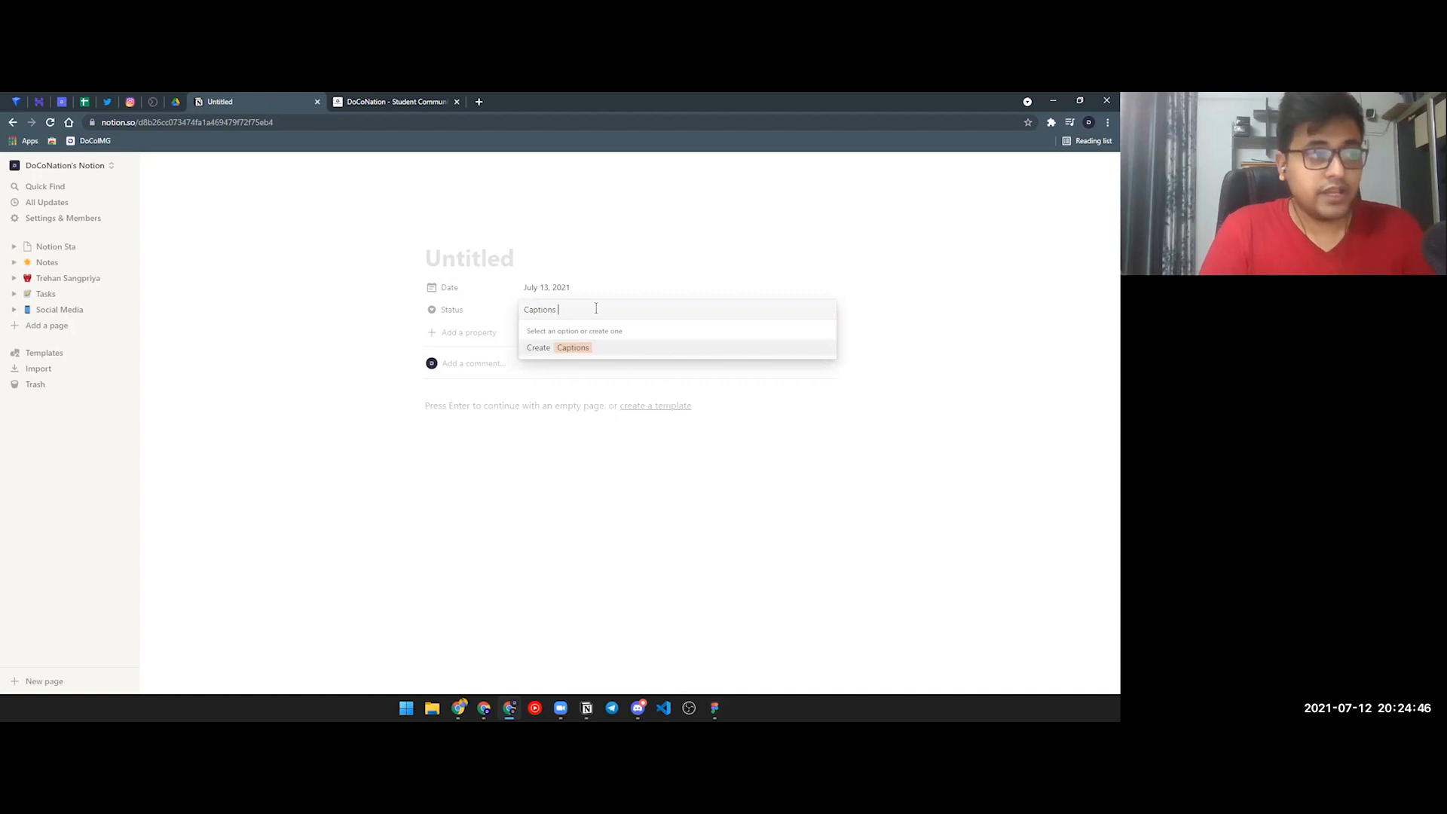
{"action": "type", "text": "& Hasht"}
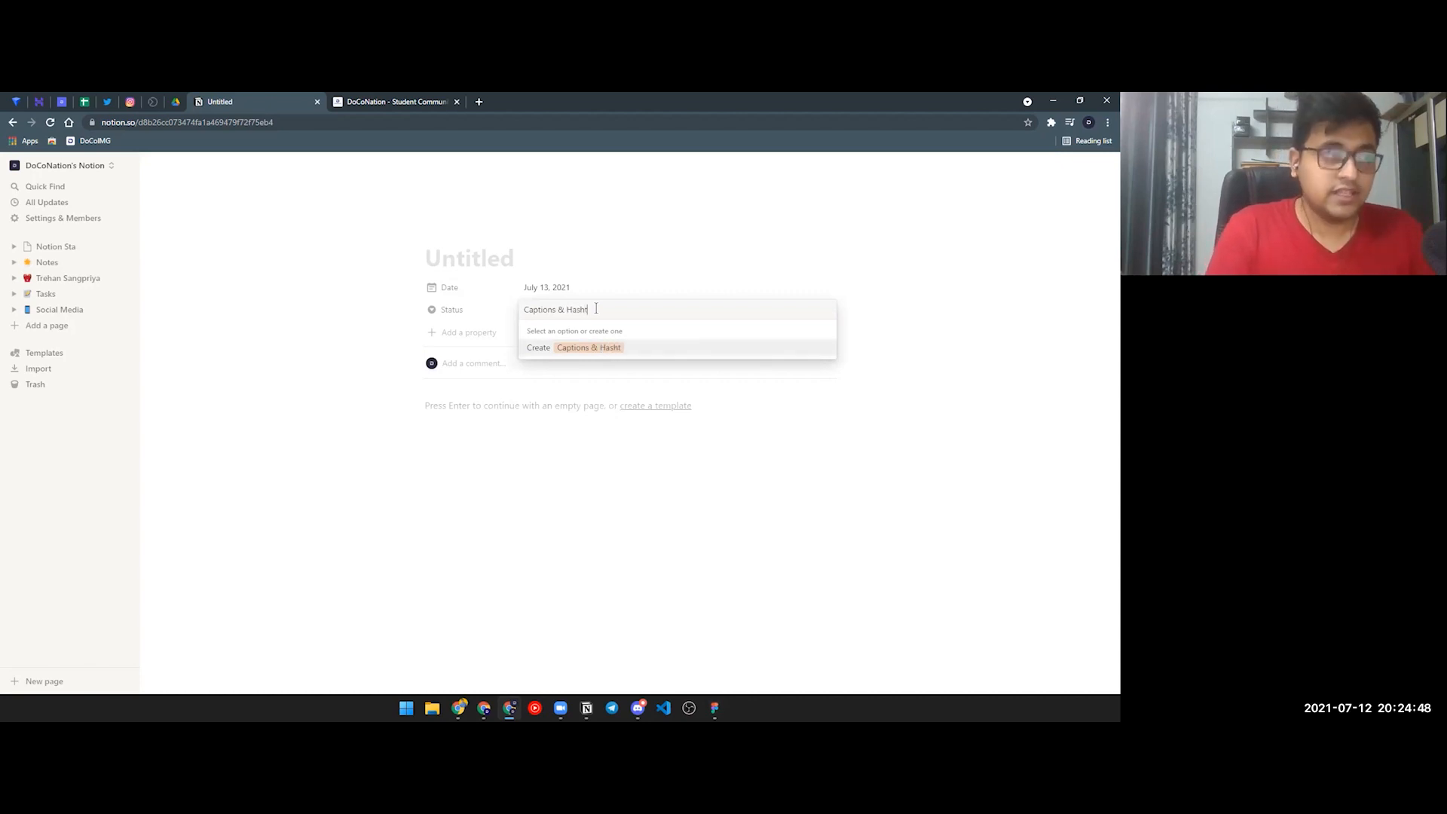
{"action": "type", "text": "ags"}
{"action": "key", "text": "Return"}
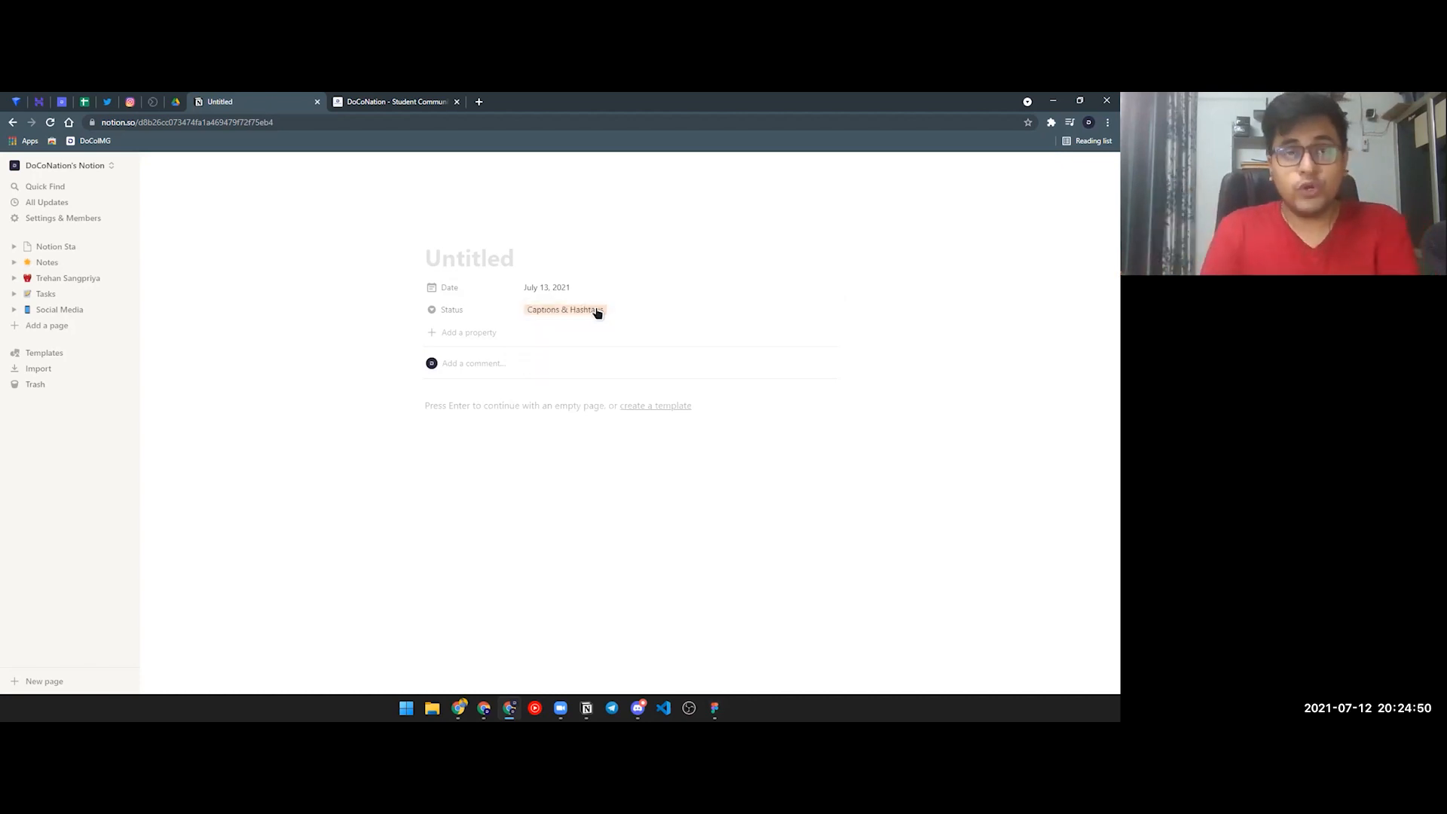
{"action": "left_click", "coordinate": [597, 312]}
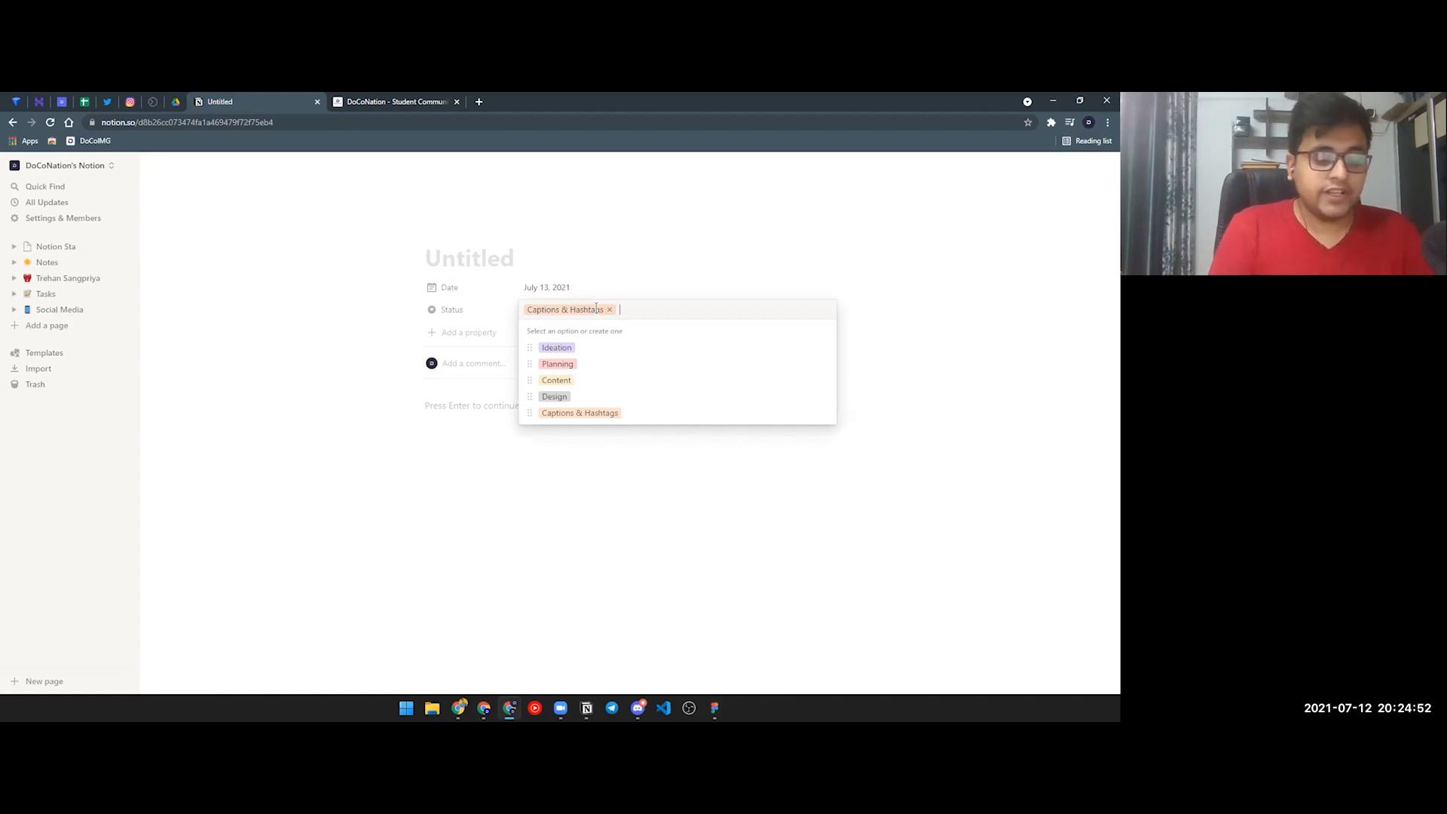
{"action": "type", "text": "Review"}
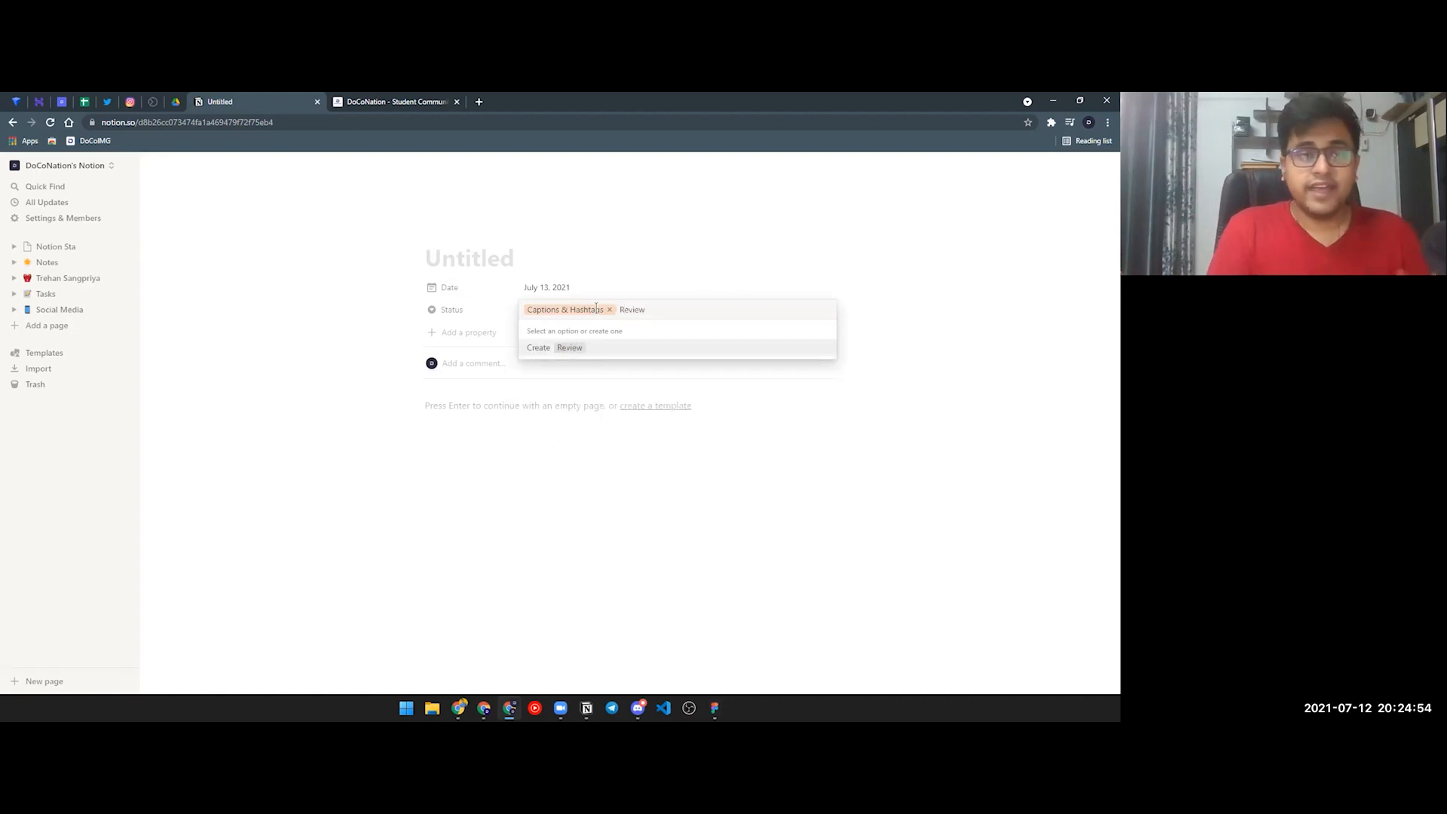
{"action": "key", "text": "Return"}
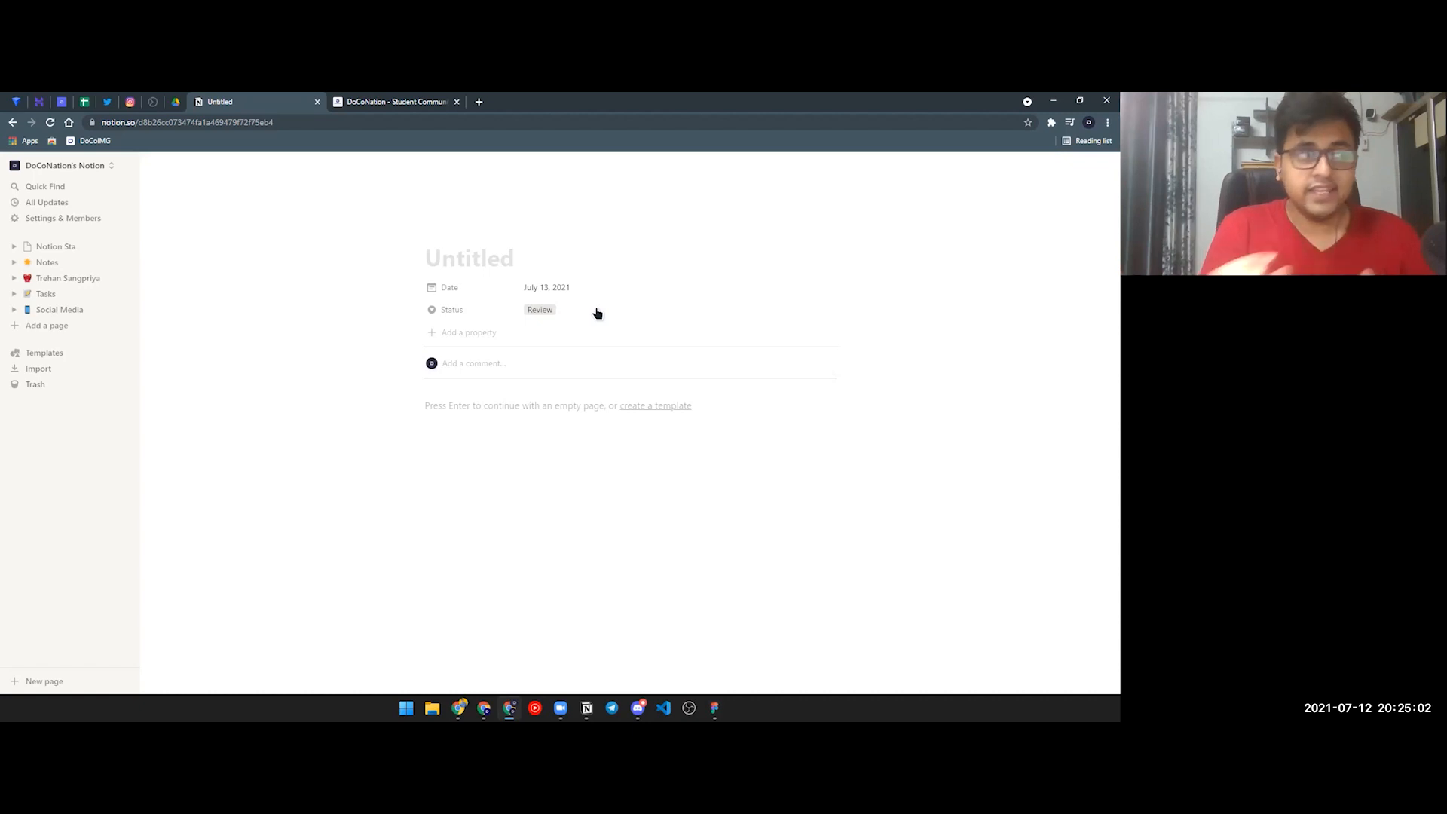
Step: Add the options Ready and Scheduled to the entry's Status property
{"action": "left_click", "coordinate": [596, 311]}
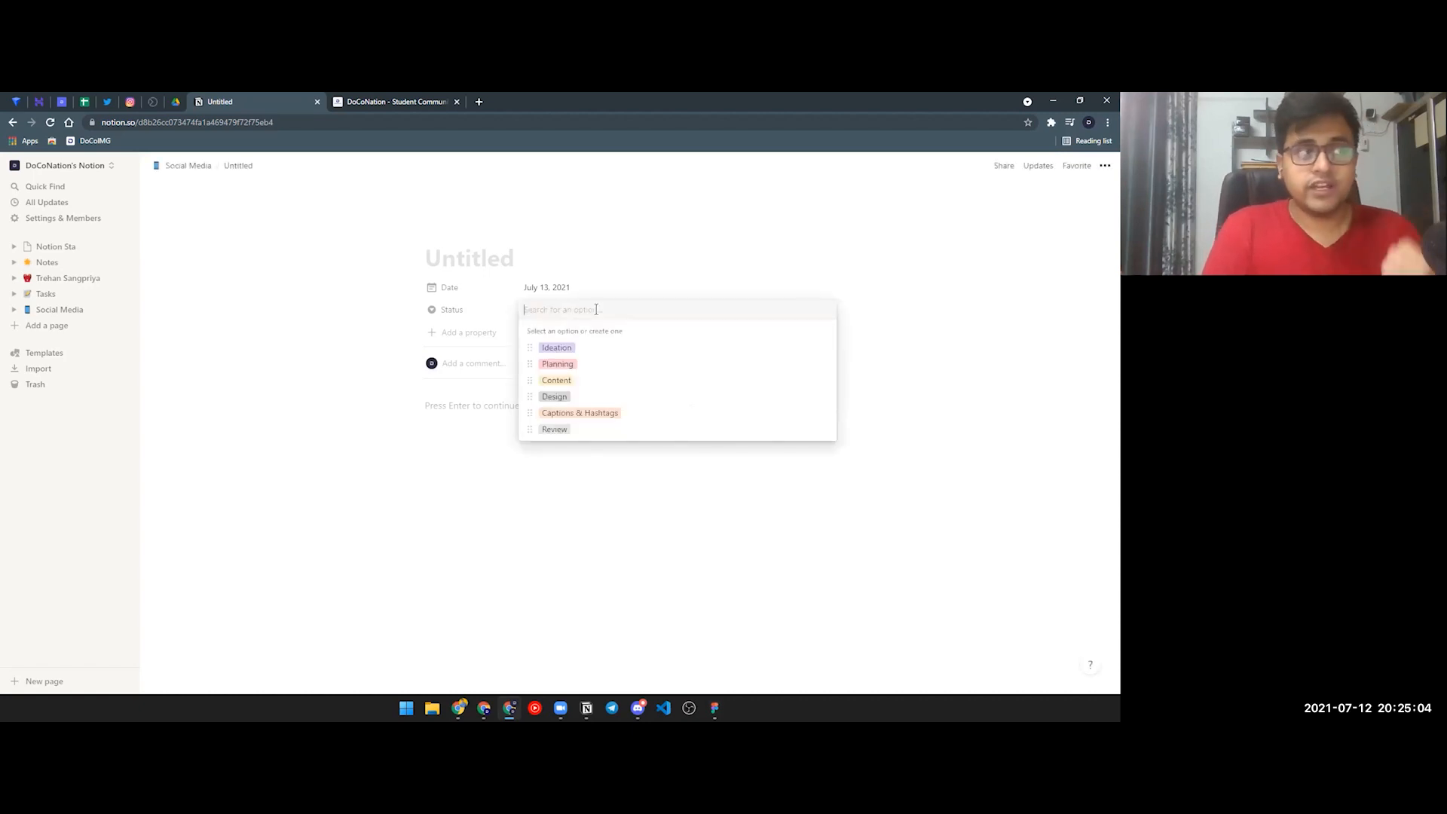
{"action": "type", "text": "RE"}
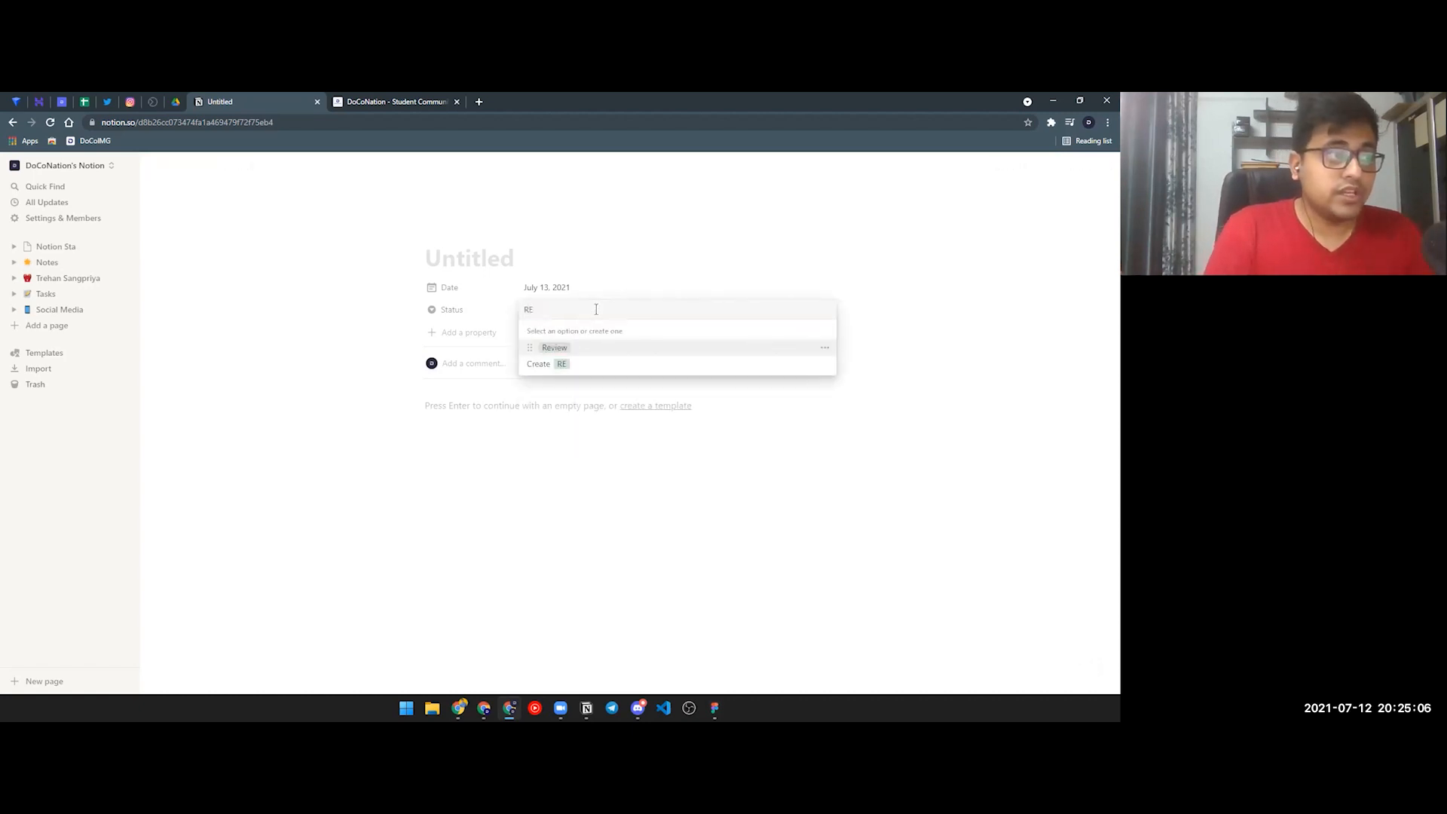
{"action": "type", "text": "ady"}
{"action": "key", "text": "Return"}
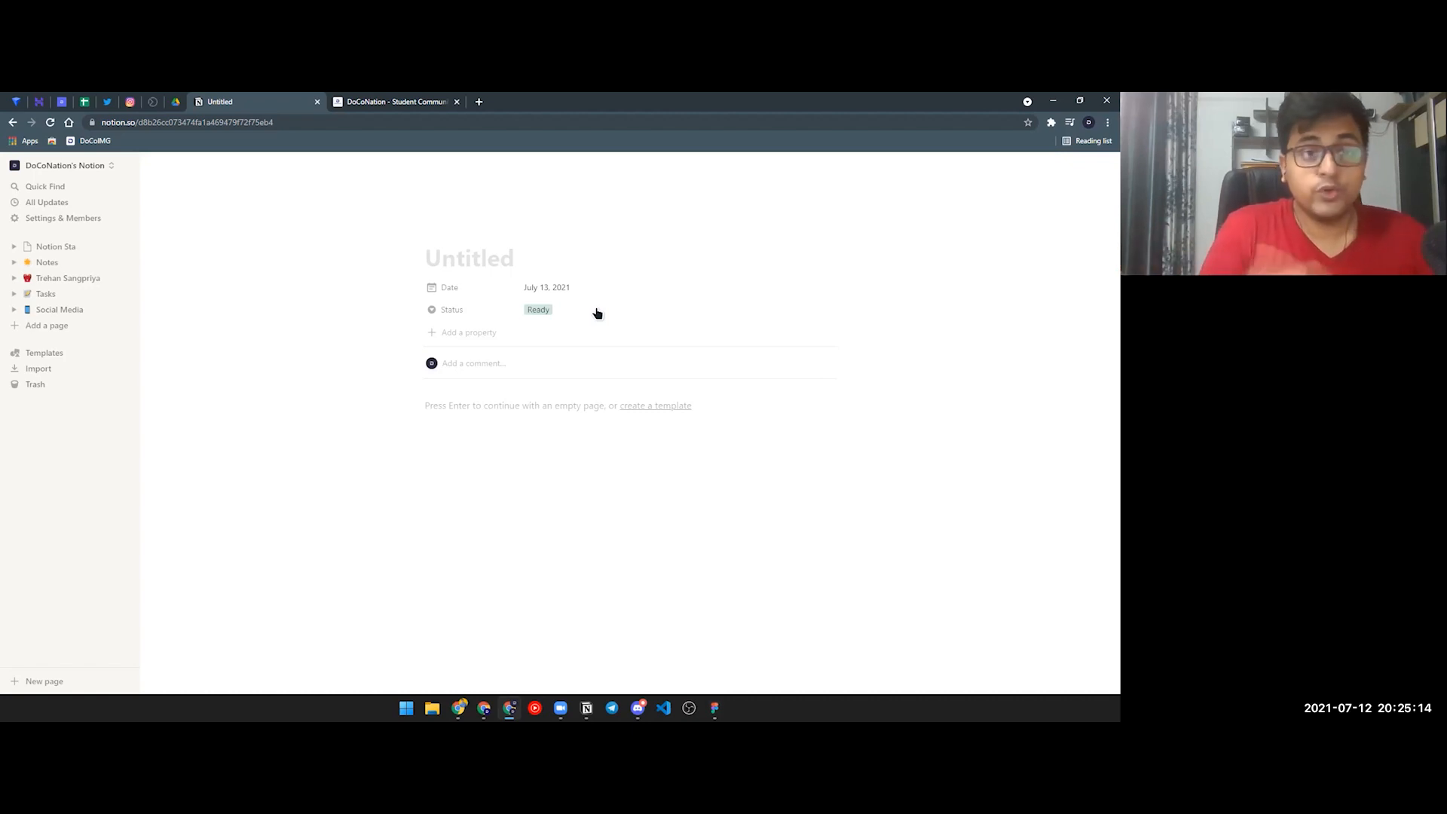
{"action": "left_click", "coordinate": [595, 311]}
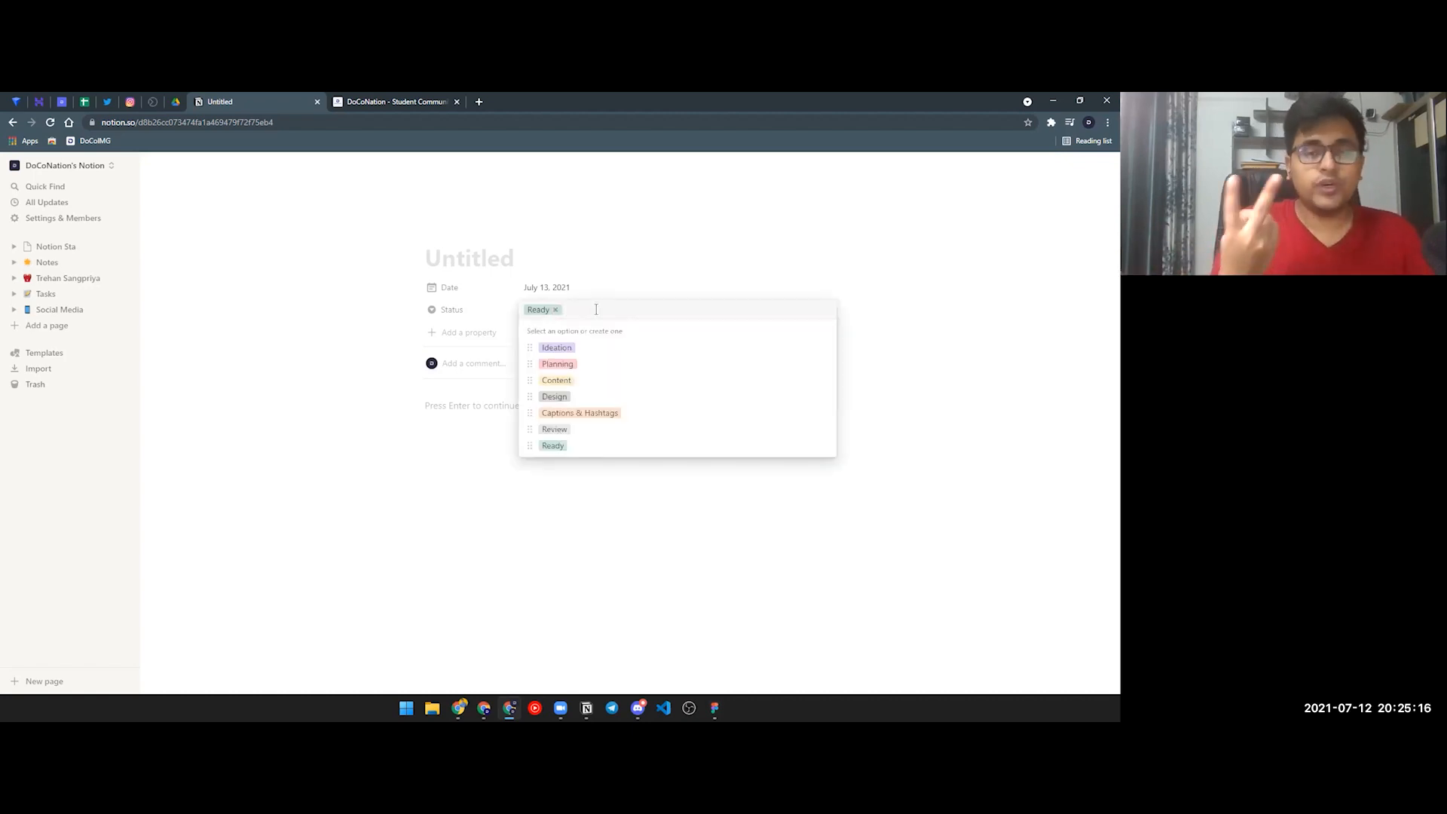
{"action": "type", "text": "Scheduled"}
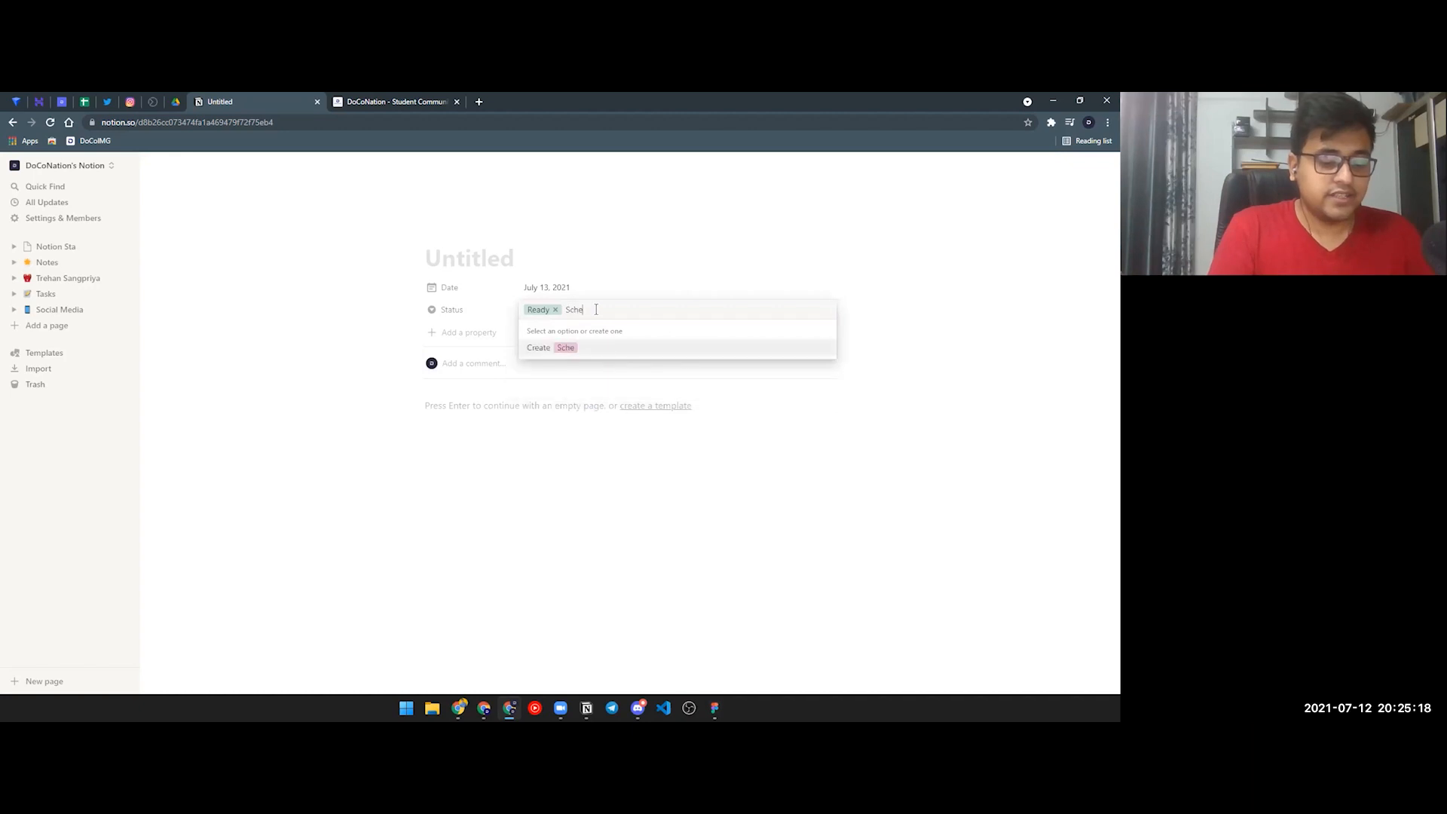
{"action": "key", "text": "Return"}
Step: Add the option Published to the Status property, leave it selected for the entry, and check the option list
{"action": "left_click", "coordinate": [597, 312]}
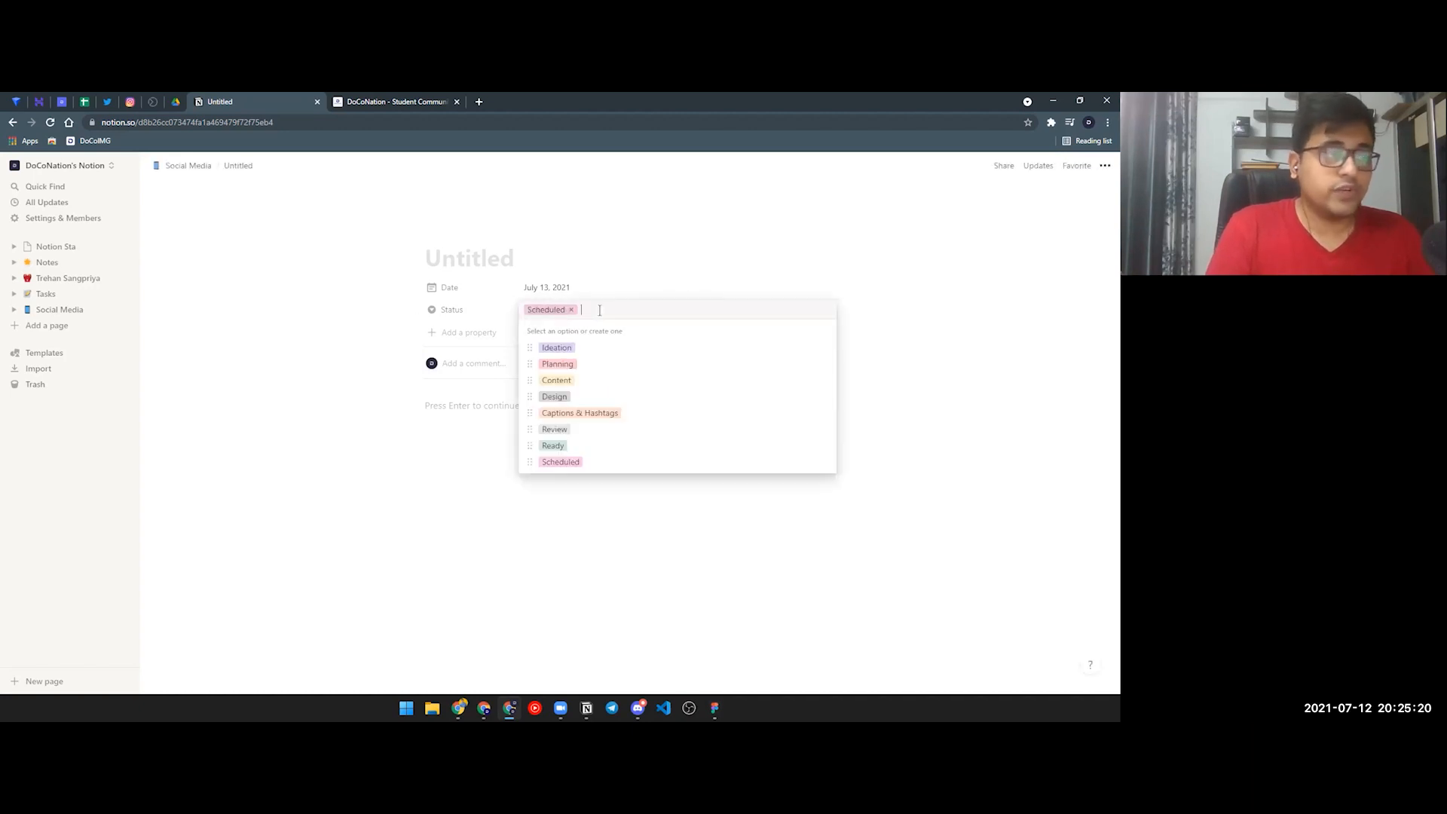
{"action": "key", "text": "BackSpace"}
{"action": "type", "text": "Publ"}
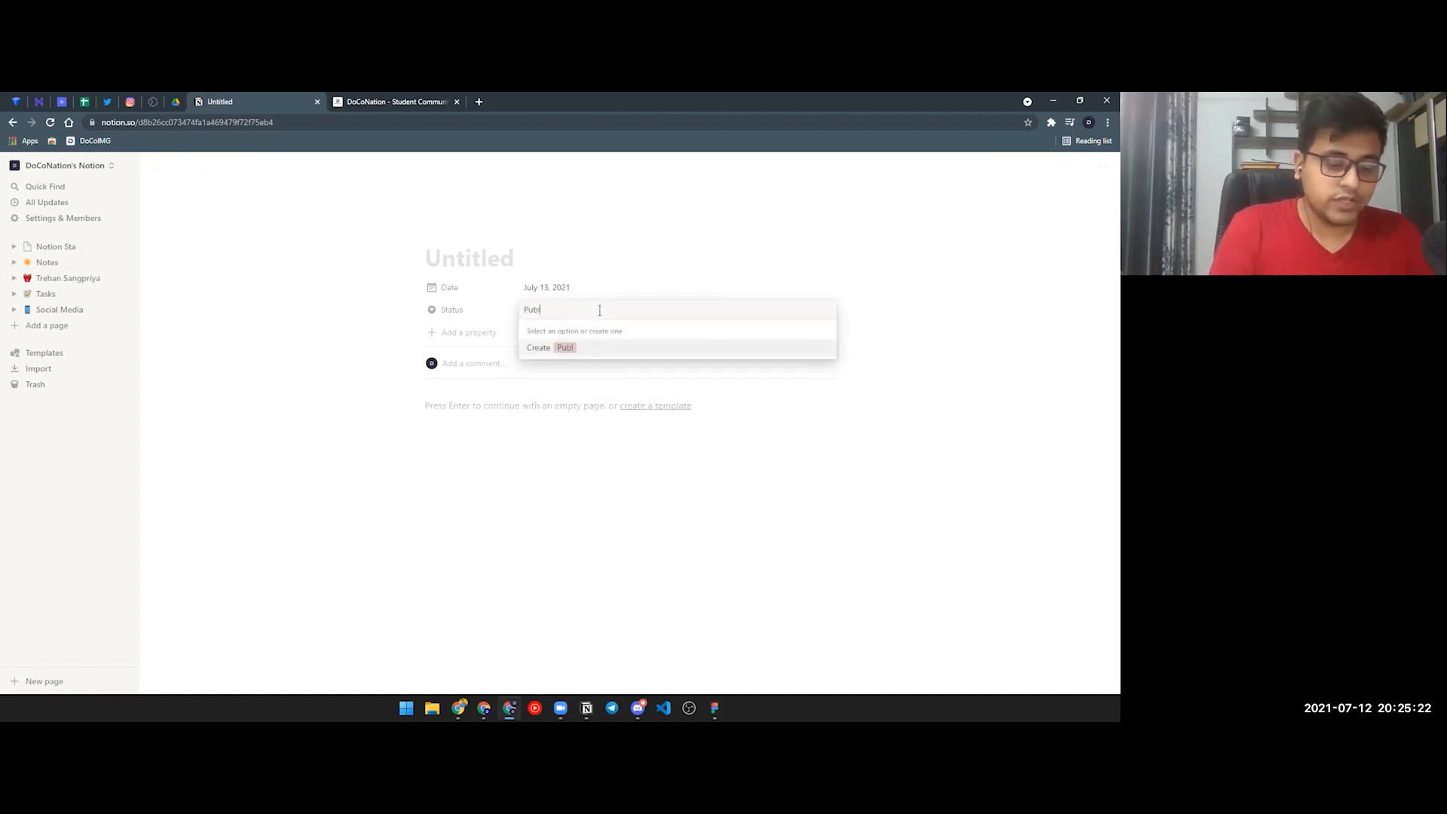
{"action": "type", "text": "ished"}
{"action": "key", "text": "Return"}
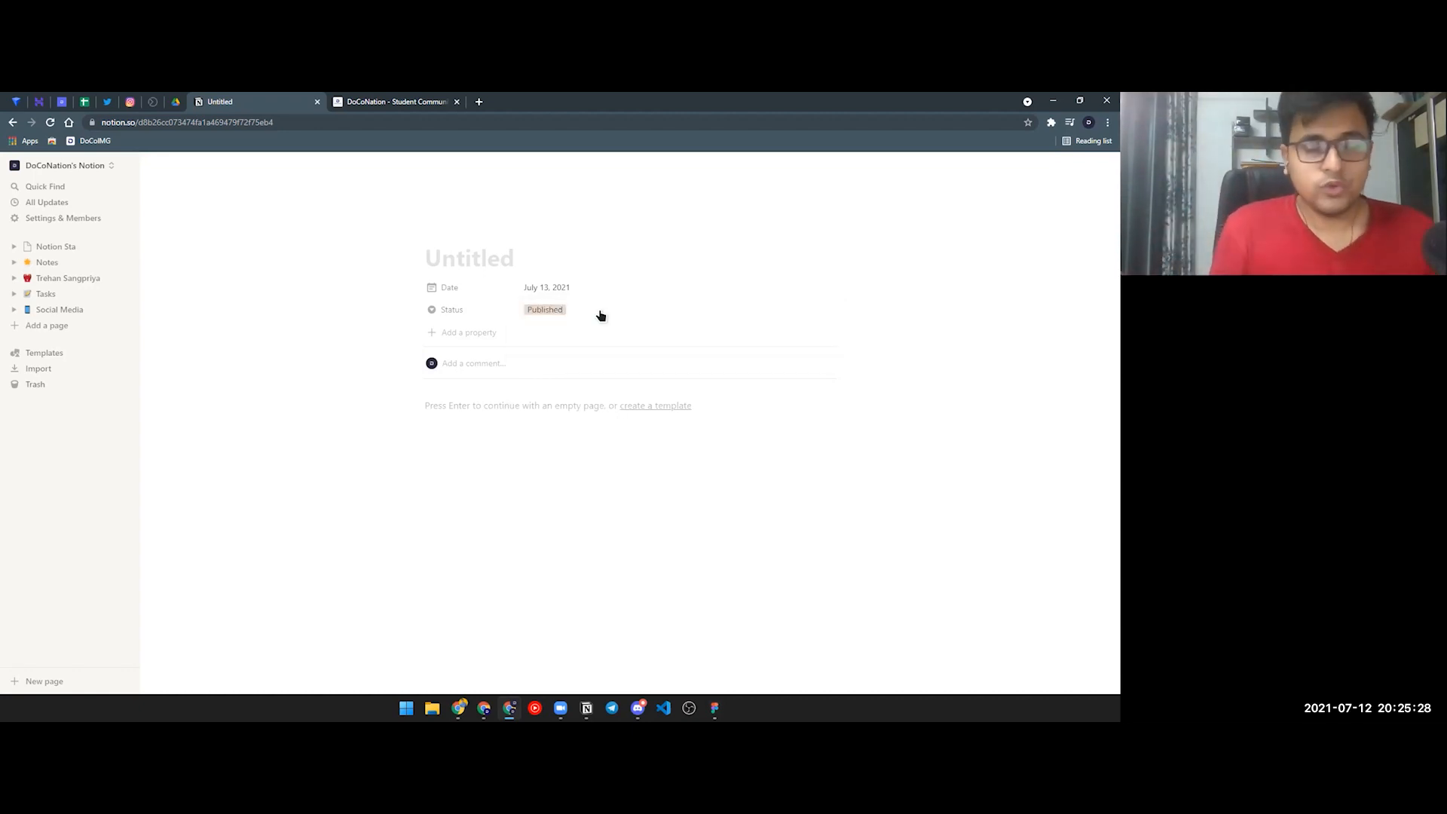
{"action": "left_click", "coordinate": [600, 313]}
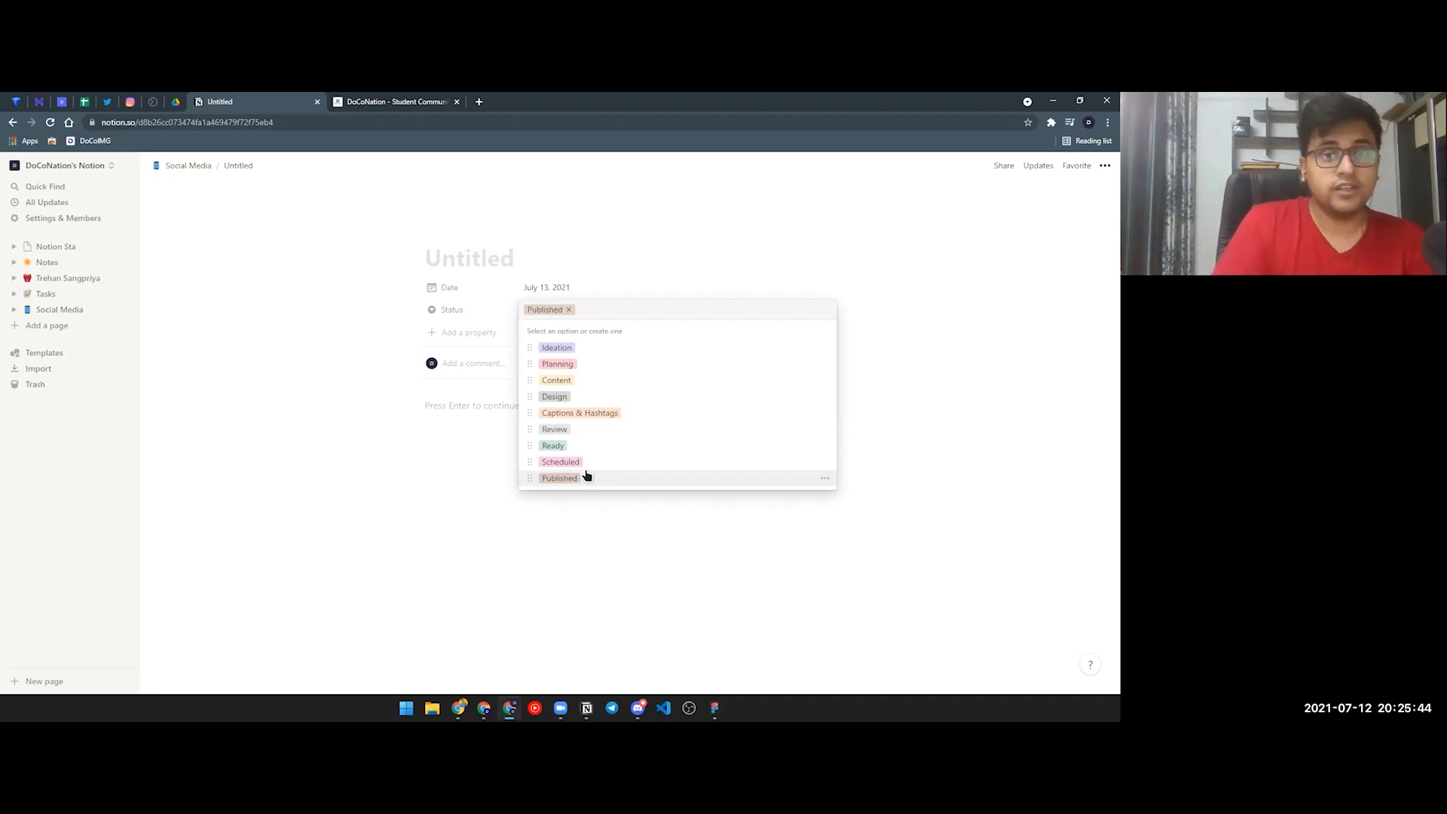
{"action": "left_click", "coordinate": [653, 220]}
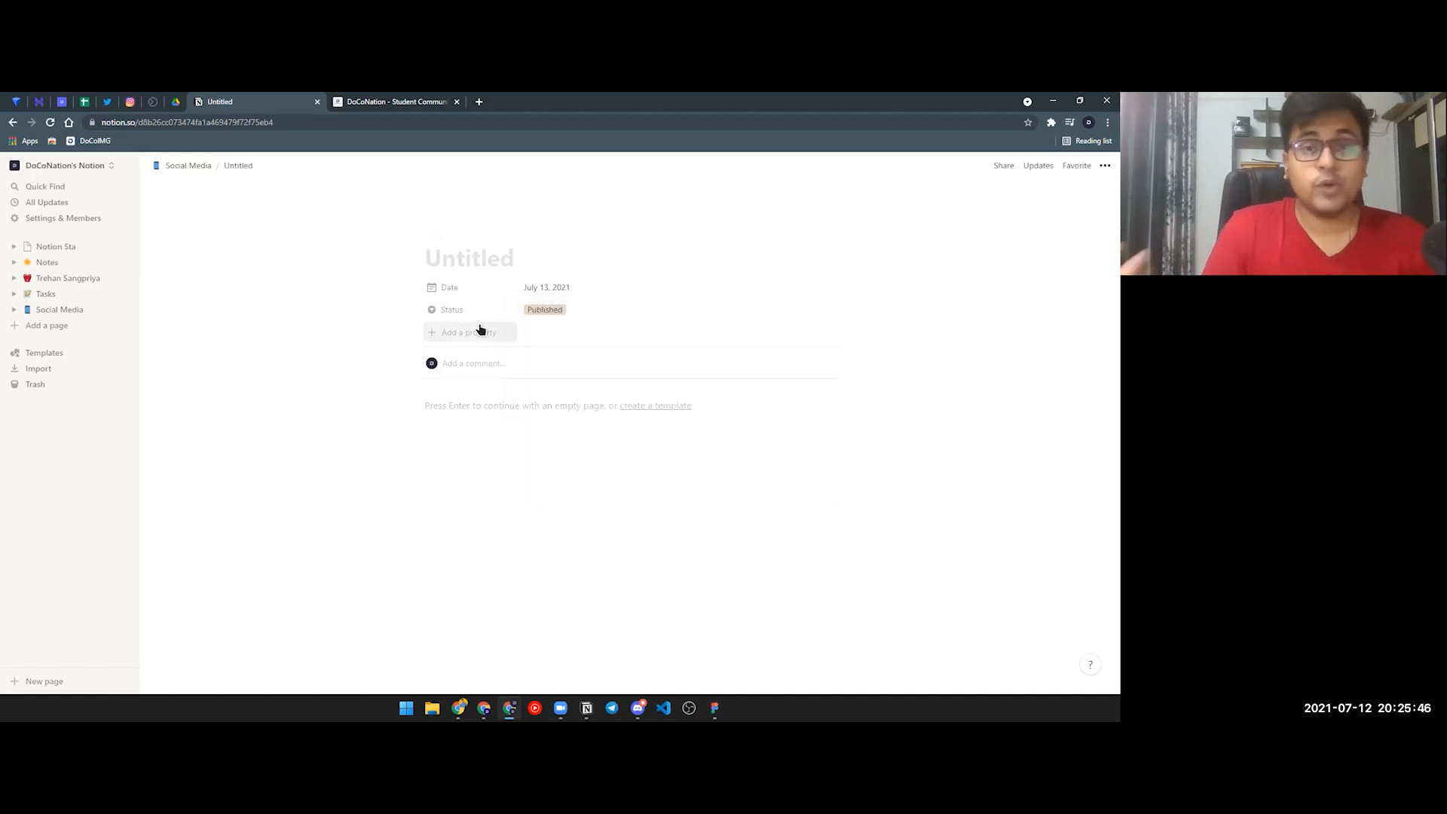
Step: Add a multi-select property named Platform to the calendar entry
{"action": "left_click", "coordinate": [479, 329]}
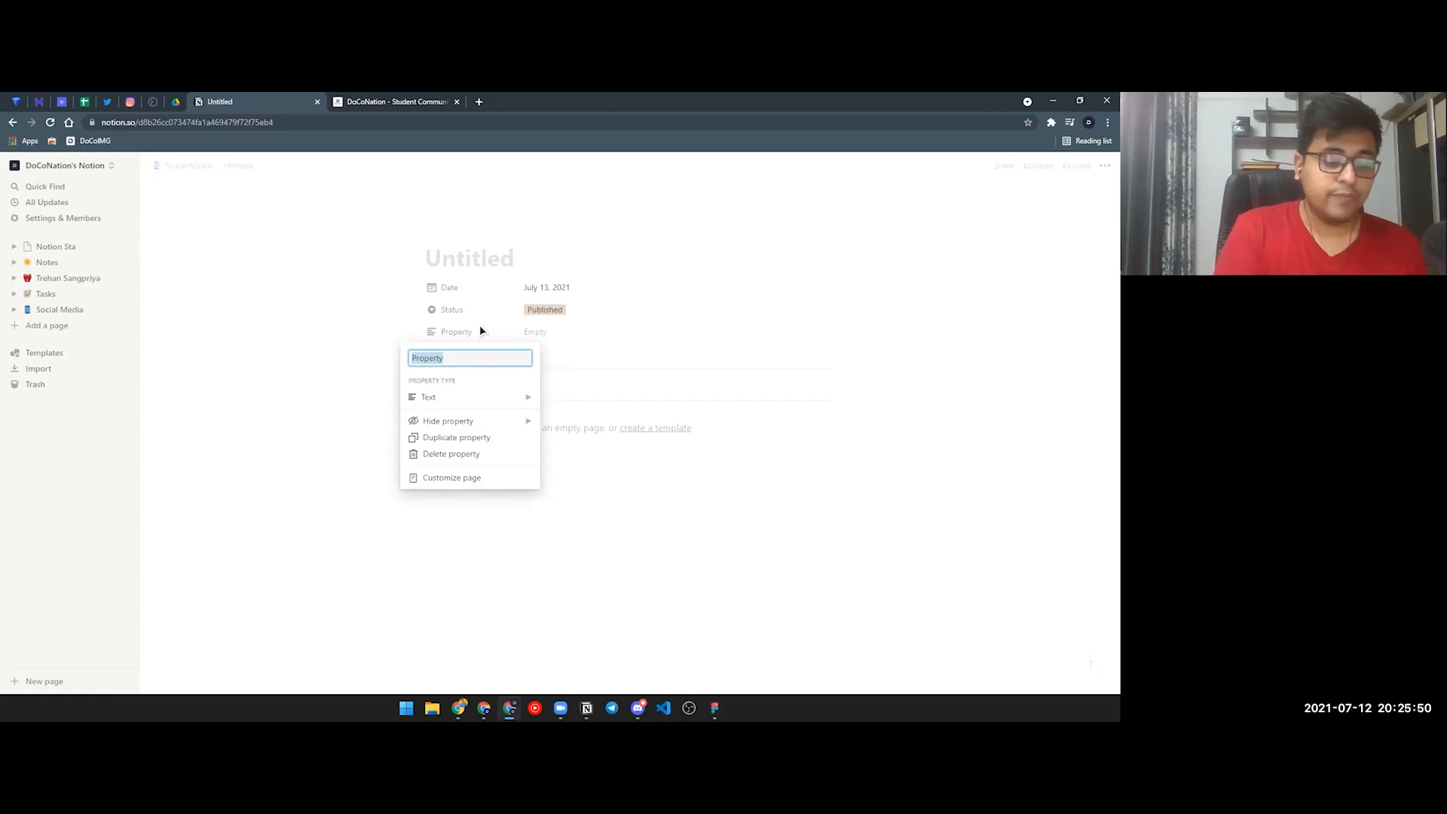
{"action": "type", "text": "Pla"}
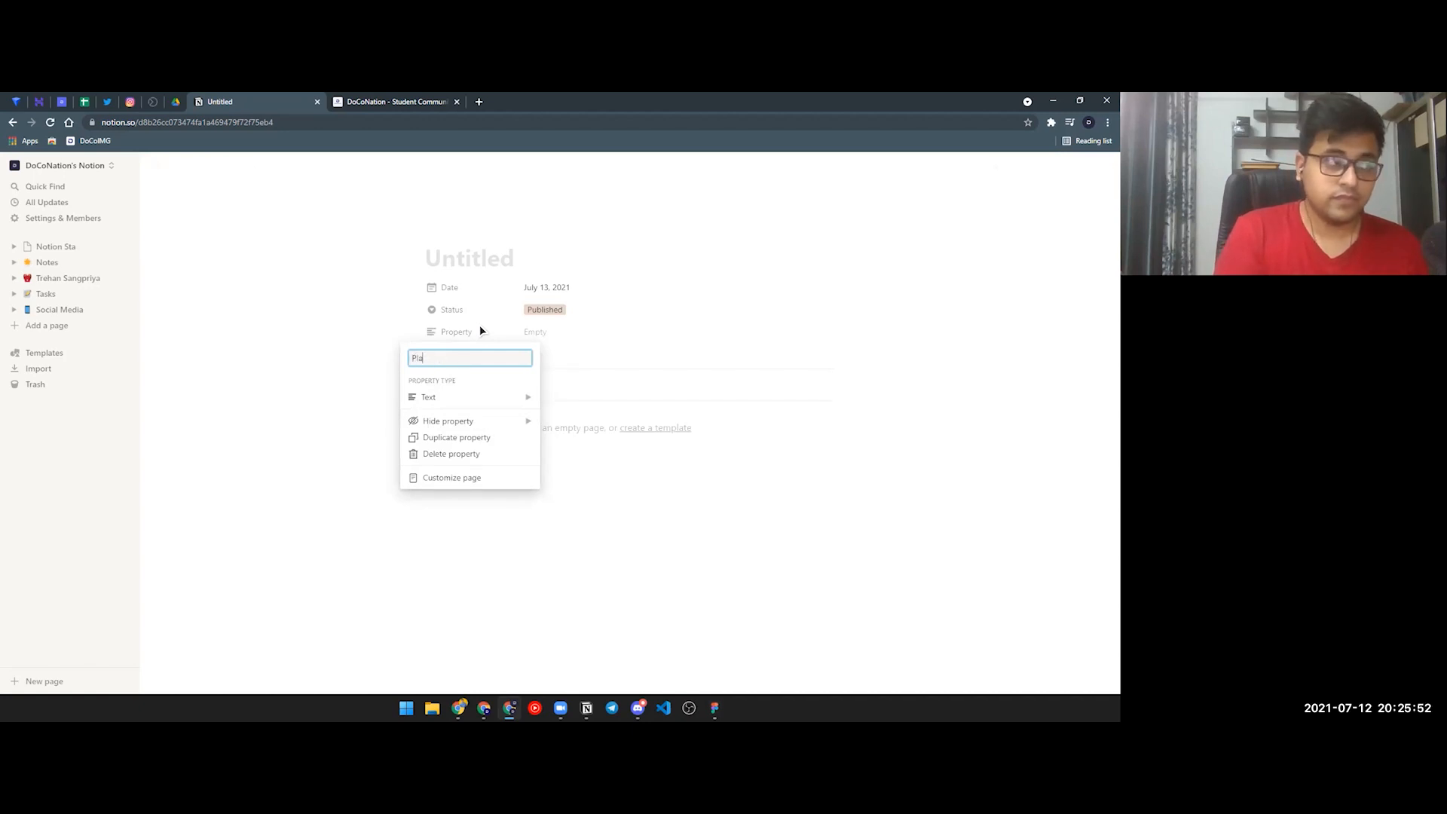
{"action": "type", "text": "tform"}
{"action": "key", "text": "Return"}
{"action": "left_click", "coordinate": [479, 332]}
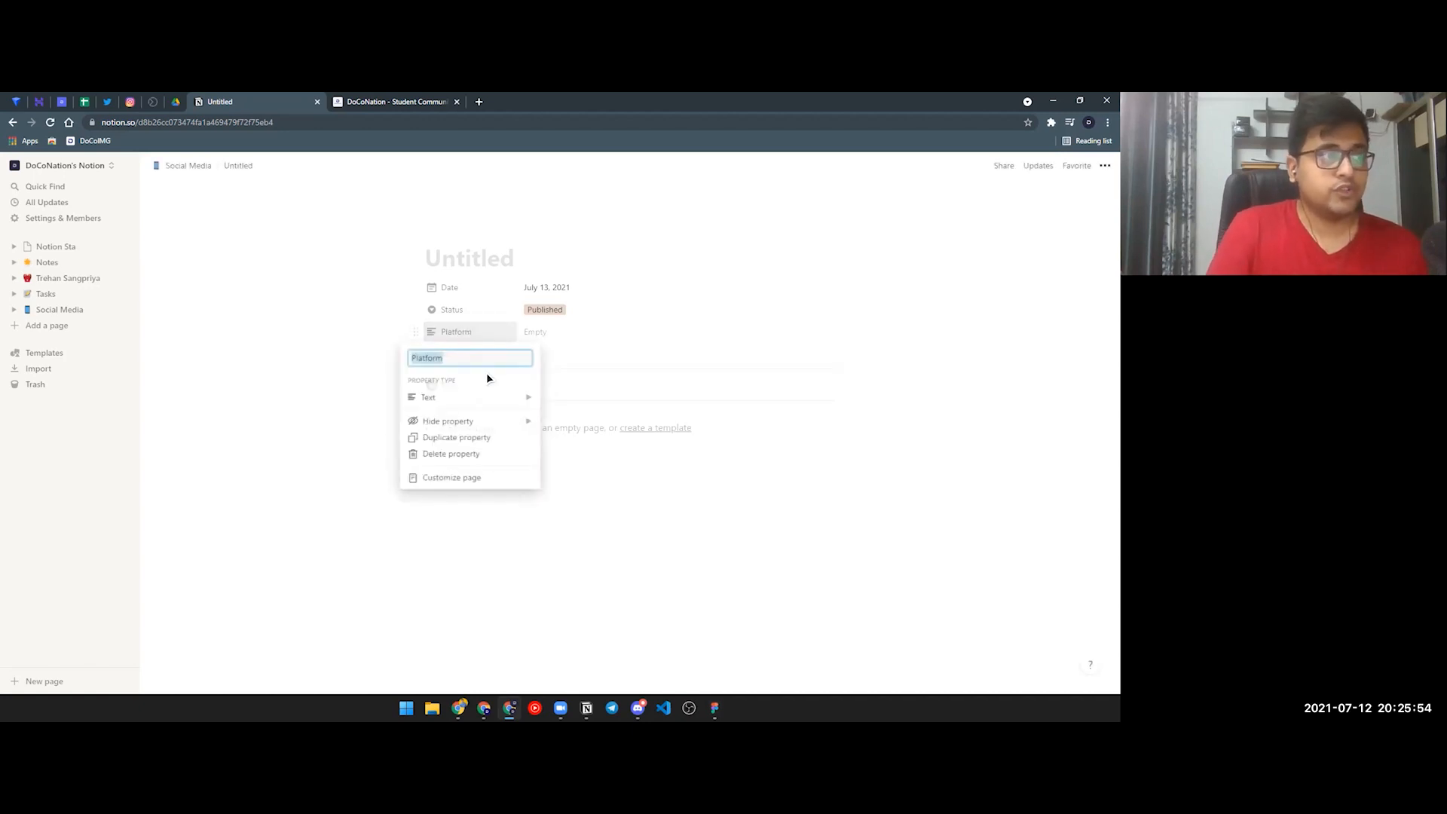
{"action": "mouse_move", "coordinate": [488, 400]}
{"action": "left_click", "coordinate": [586, 343]}
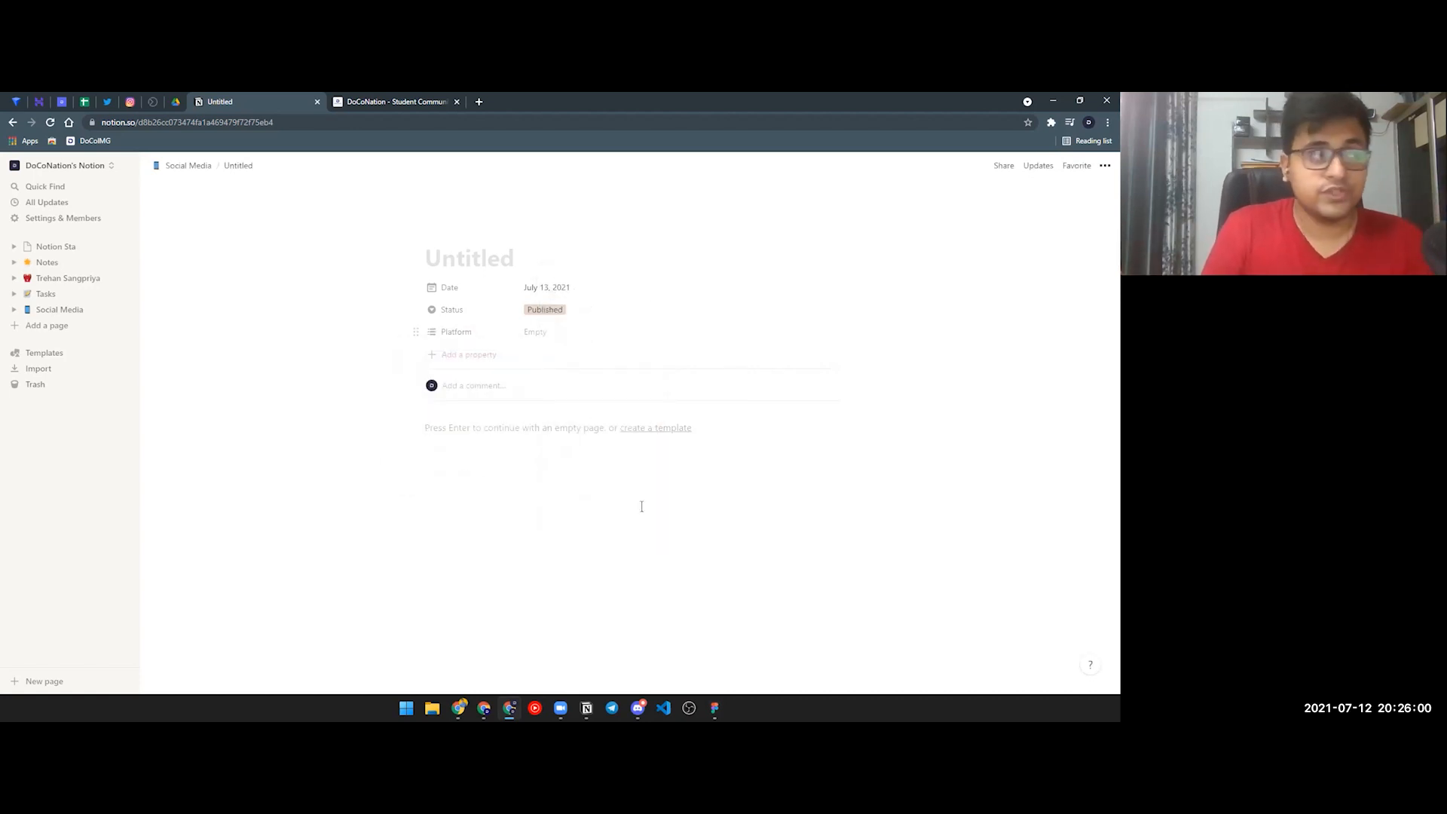
Step: Create the options Instagram, Pinterest and Facebook for the entry's Platform property
{"action": "left_click", "coordinate": [577, 340]}
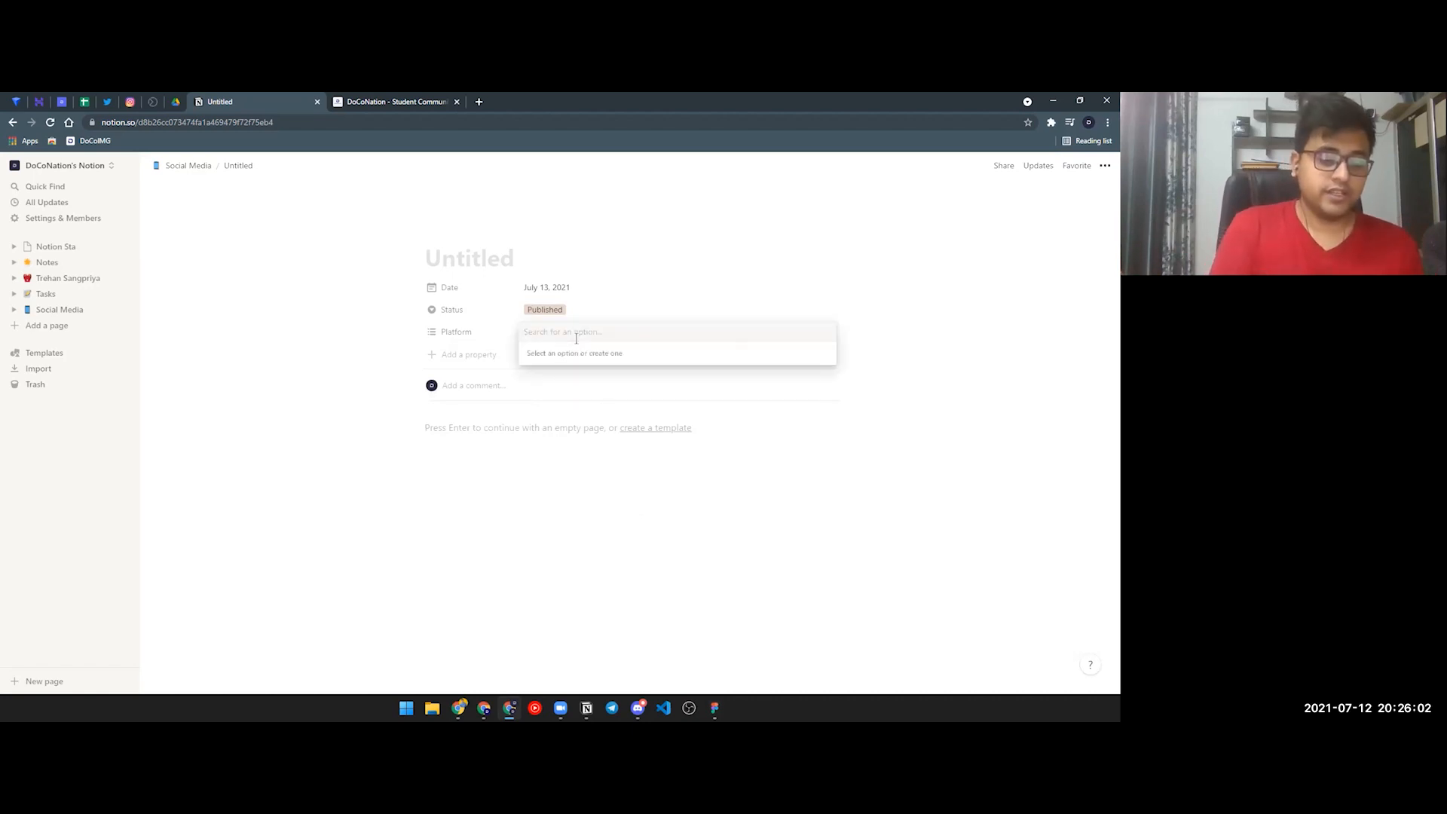
{"action": "type", "text": "Instagram"}
{"action": "key", "text": "Return"}
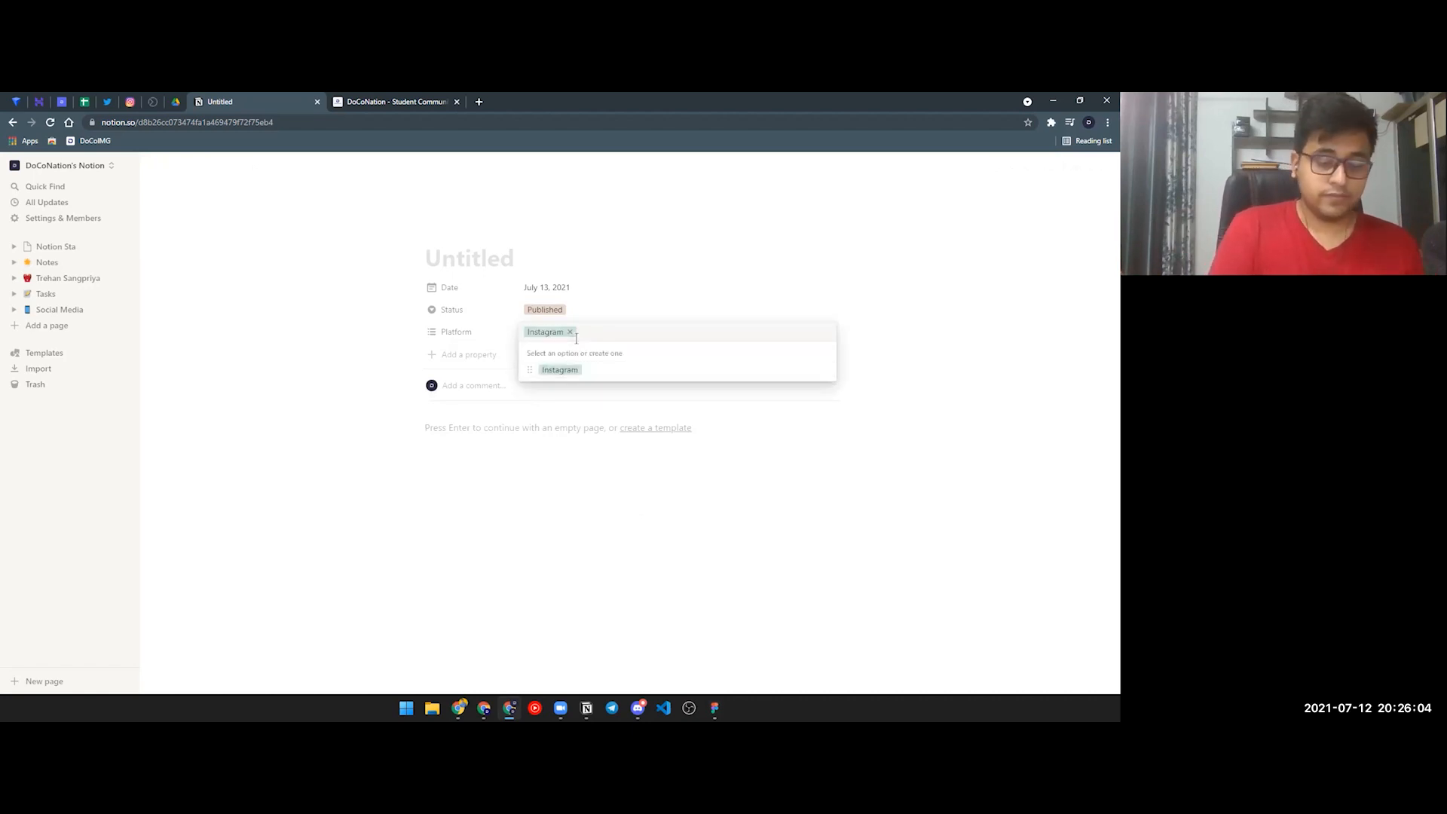
{"action": "type", "text": "Pi"}
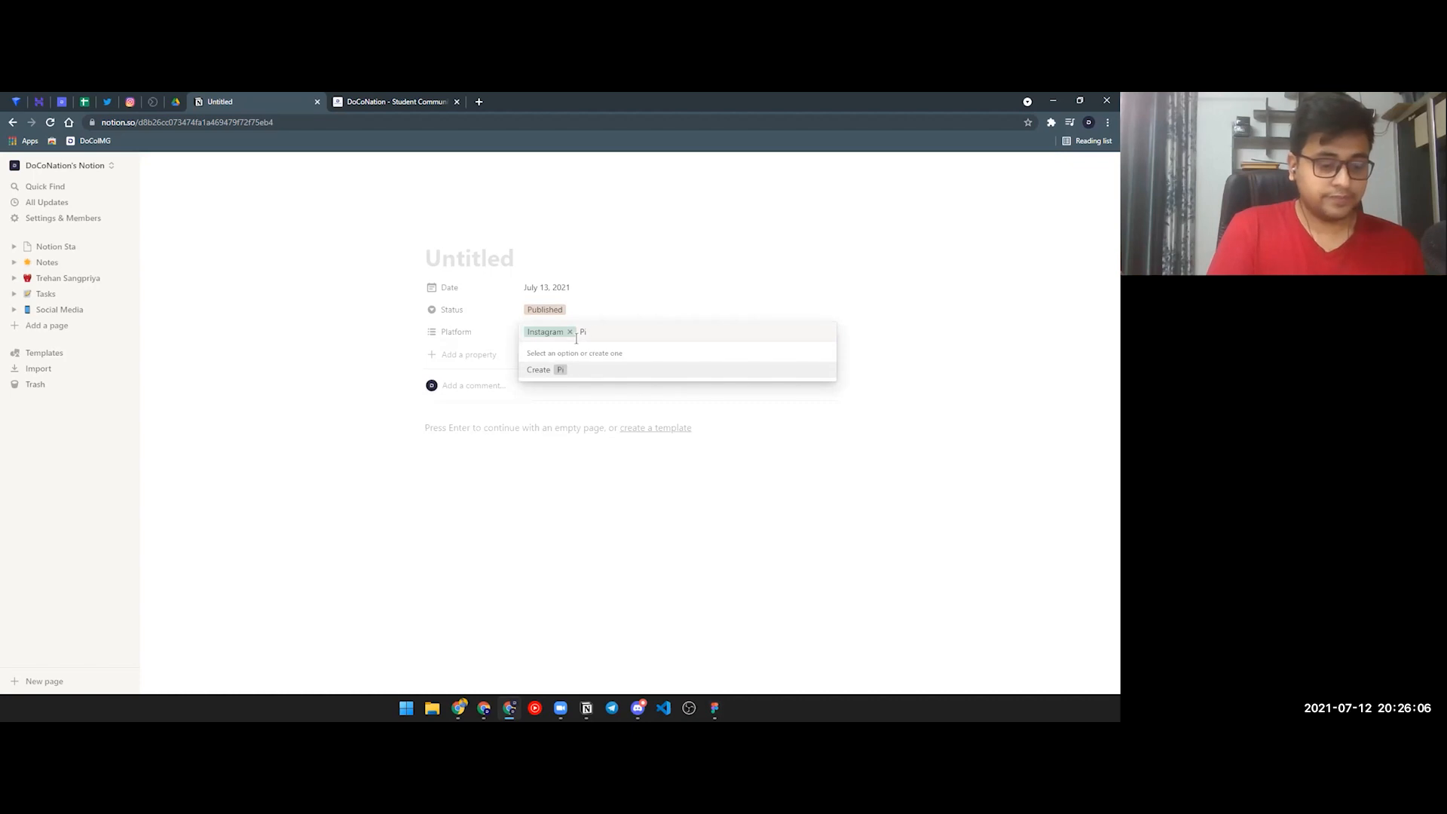
{"action": "type", "text": "nterest"}
{"action": "key", "text": "Return"}
{"action": "type", "text": "Facebook"}
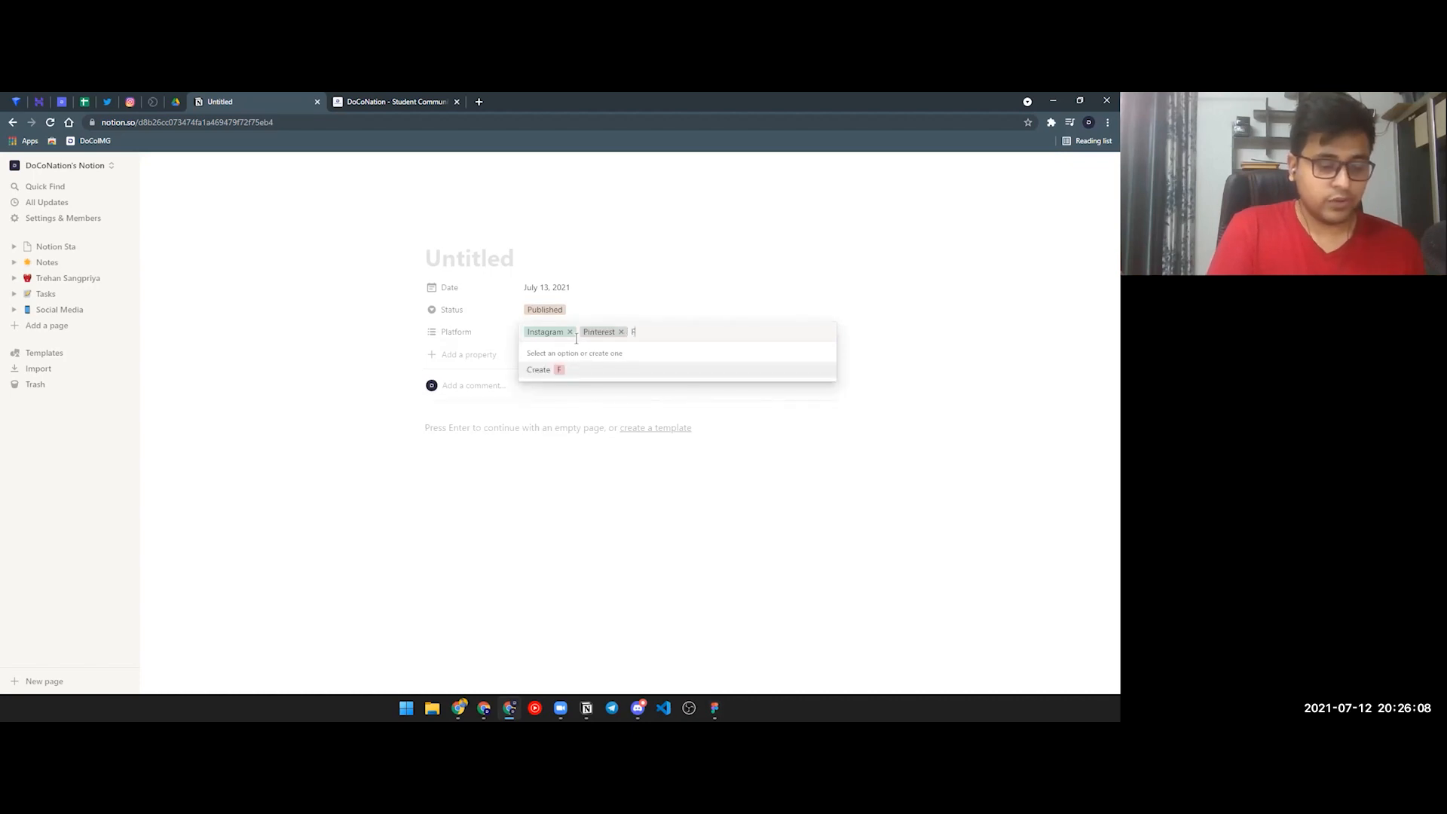
{"action": "key", "text": "Return"}
Step: Add the options LinkedIn and Twitter to the entry's Platform property
{"action": "type", "text": "Linke"}
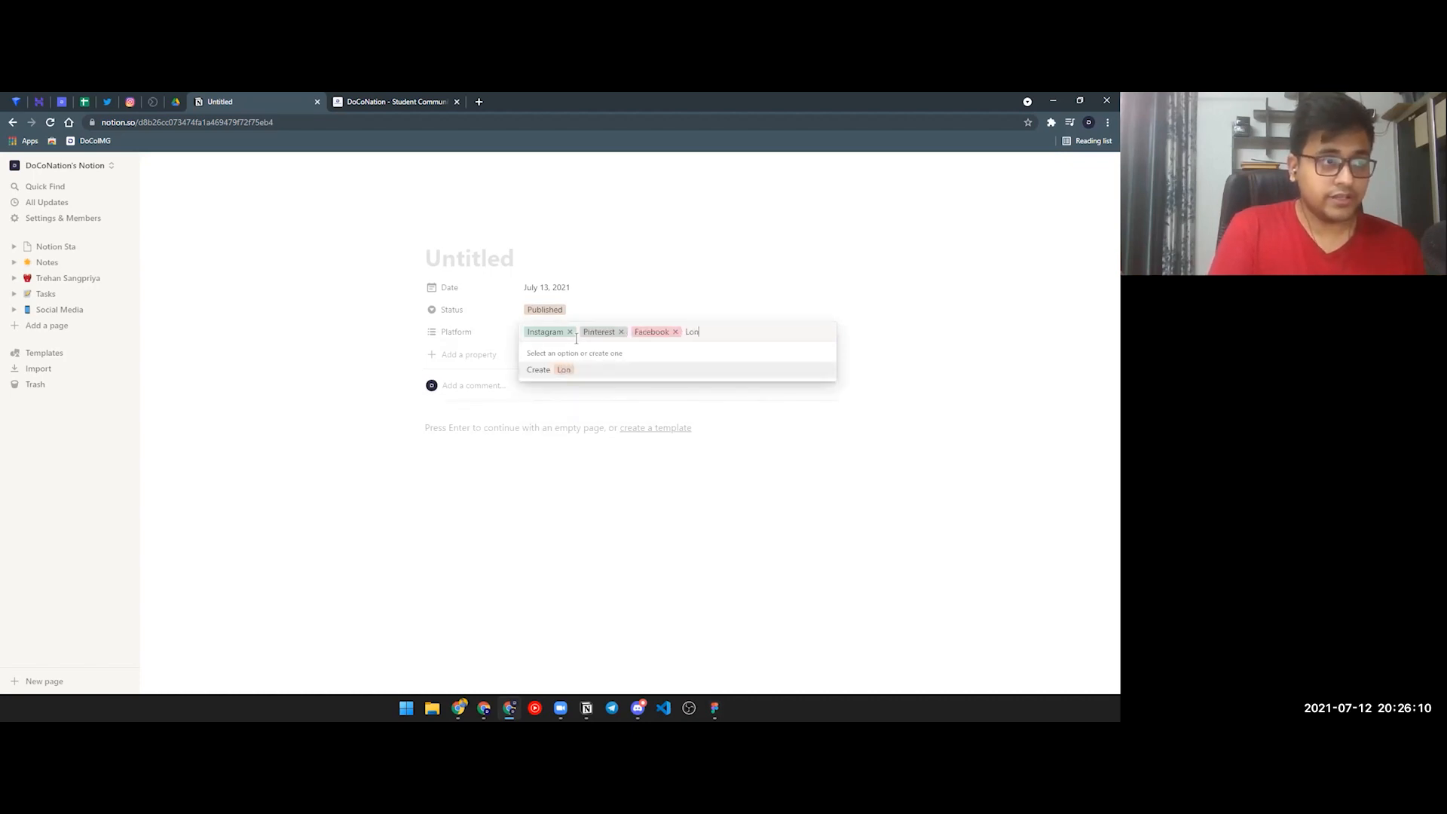
{"action": "type", "text": "dI"}
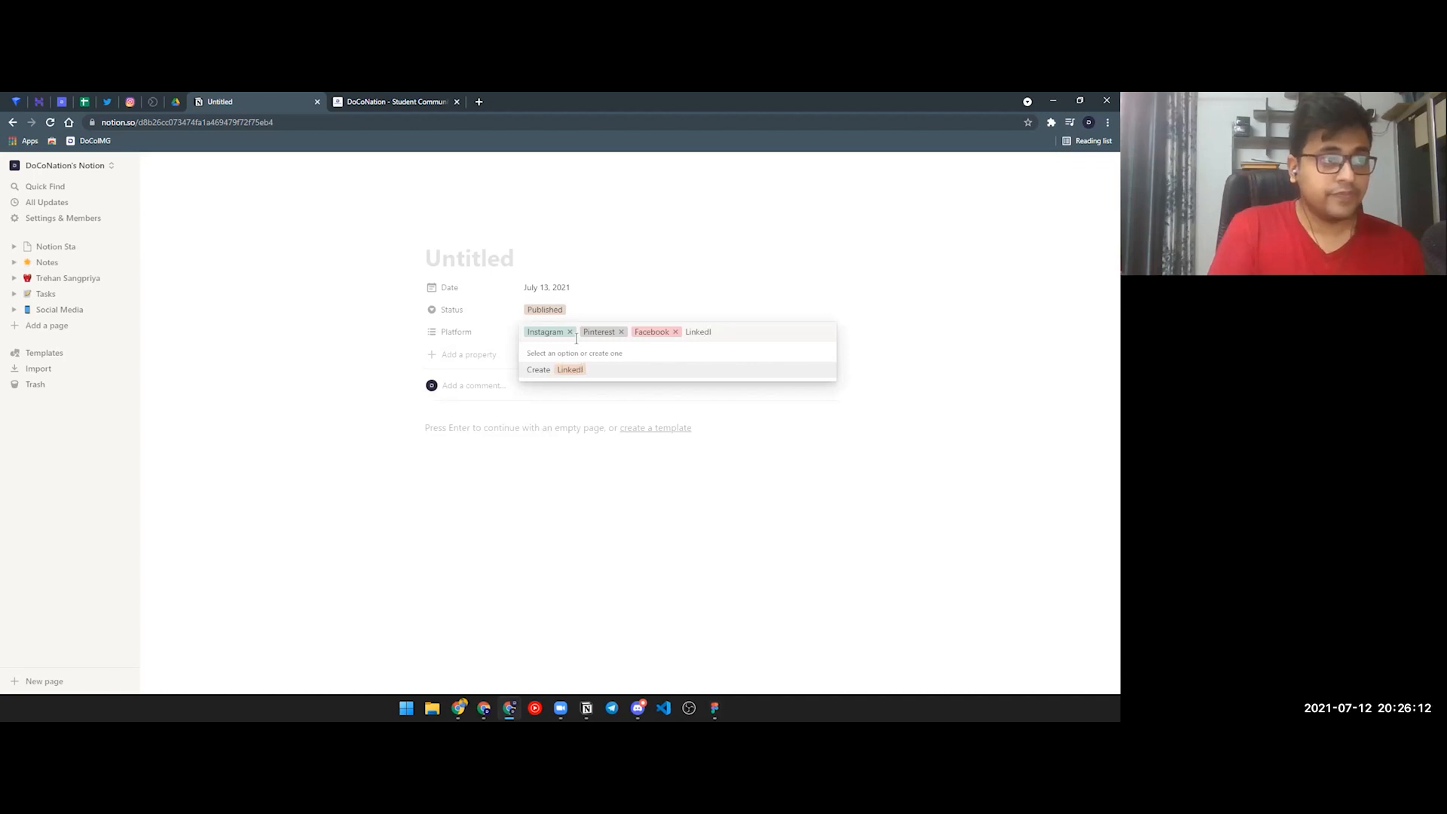
{"action": "type", "text": "n"}
{"action": "key", "text": "Return"}
{"action": "type", "text": "Twitter"}
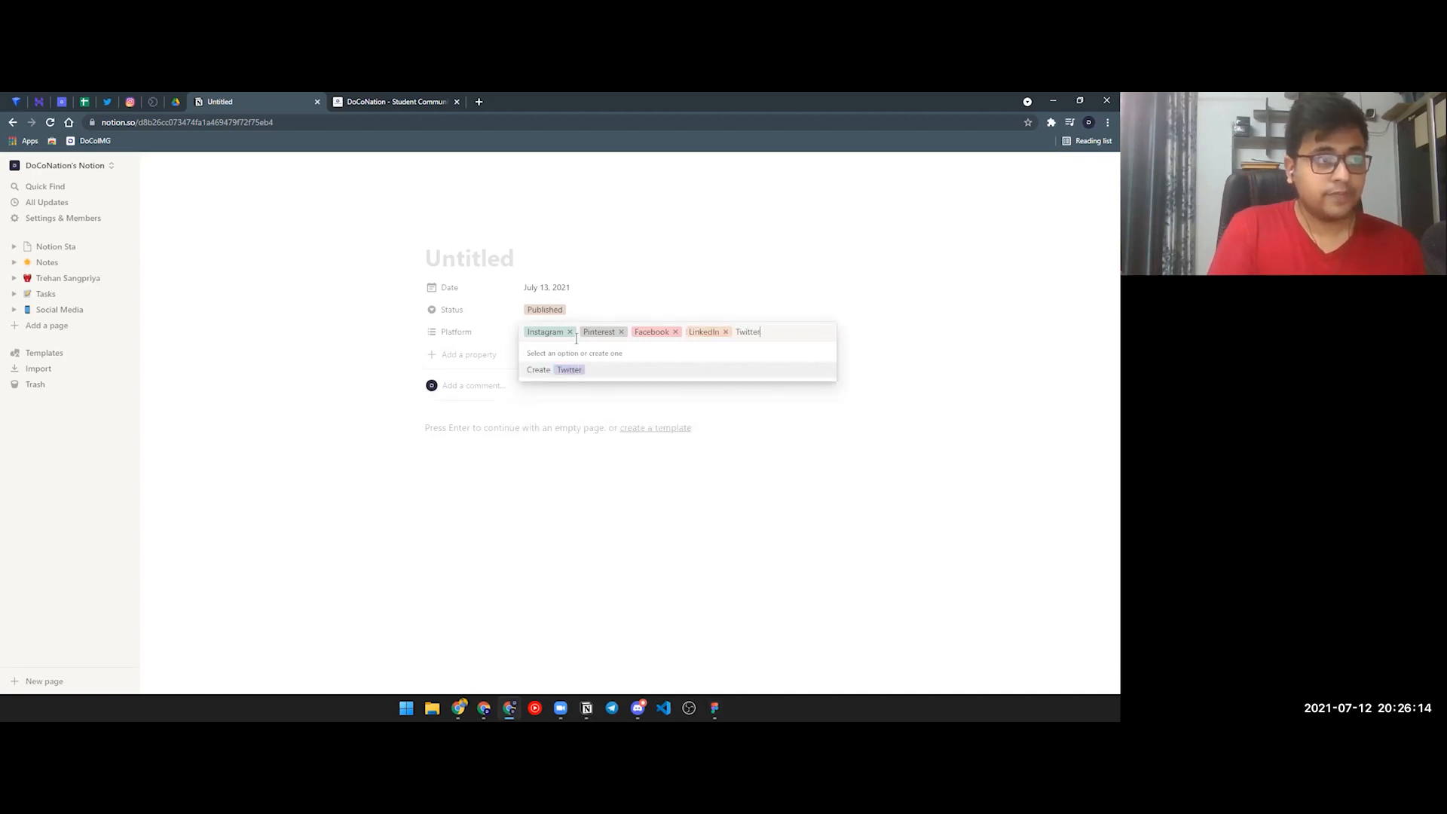
{"action": "key", "text": "Return"}
{"action": "left_click", "coordinate": [837, 292]}
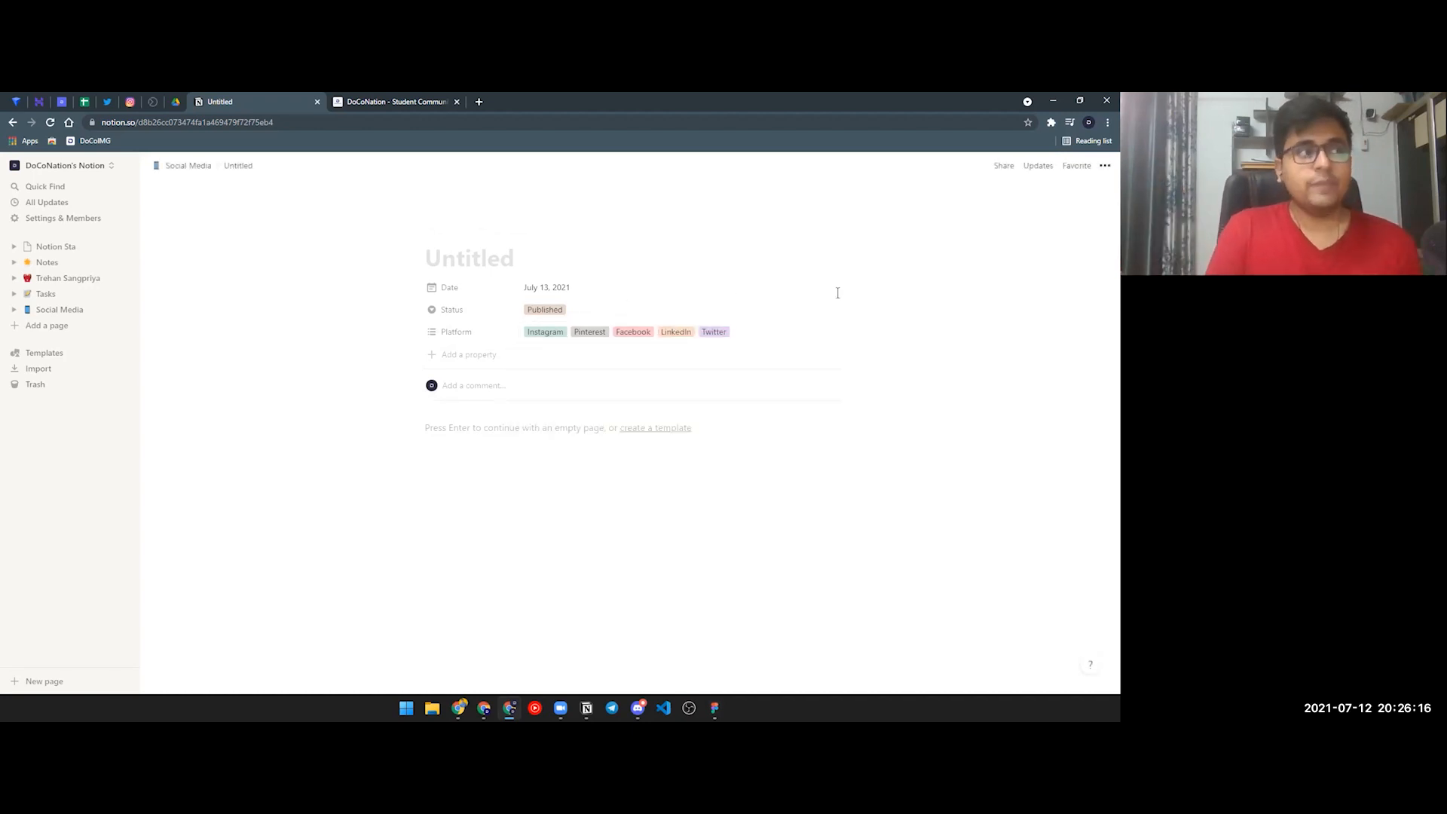
Step: Deselect the platforms chosen for the entry and leave only Twitter selected in the Platform property
{"action": "left_click", "coordinate": [591, 343]}
{"action": "left_click", "coordinate": [624, 333]}
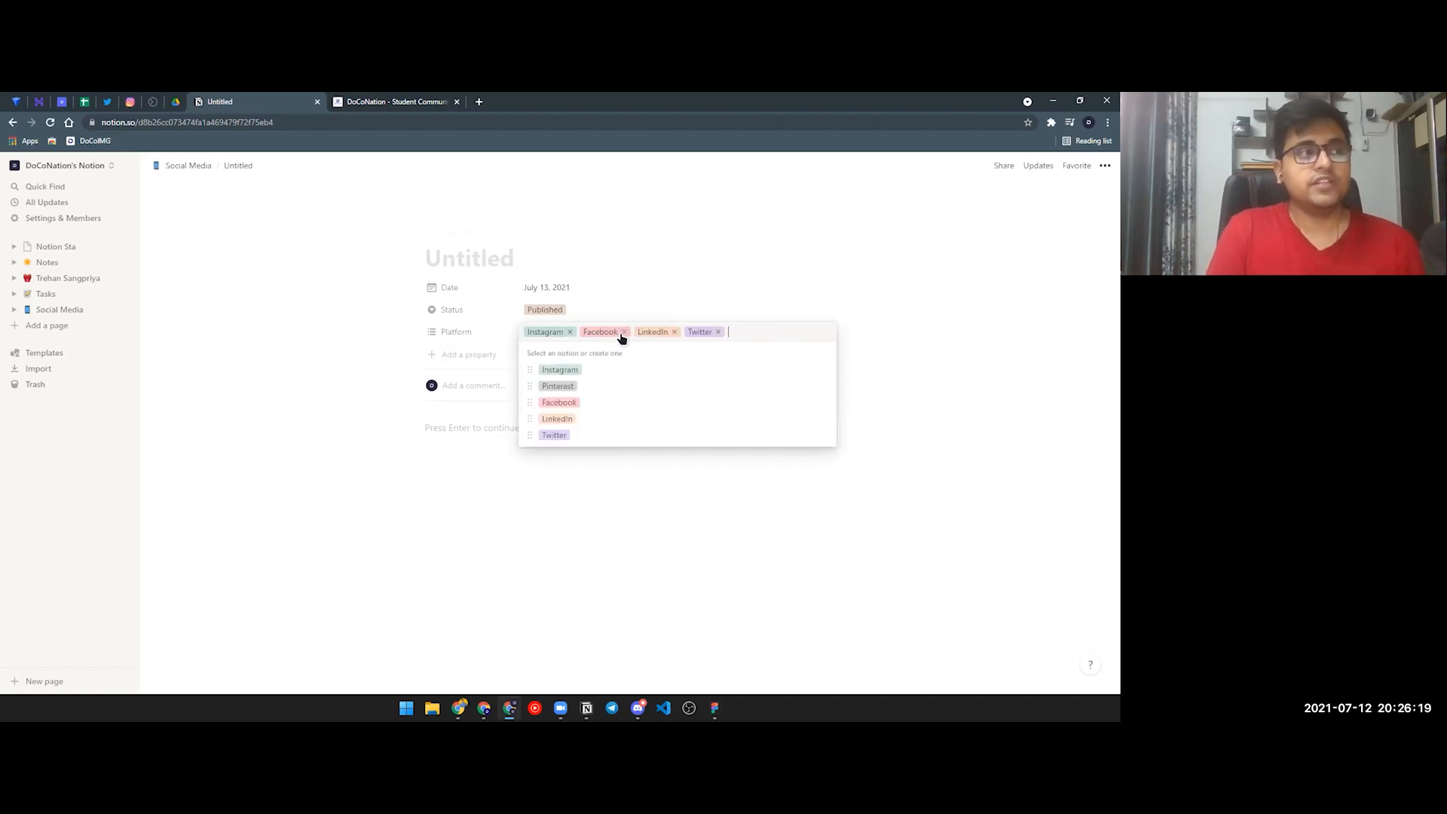
{"action": "left_click", "coordinate": [719, 332]}
{"action": "left_click", "coordinate": [721, 501]}
{"action": "left_click", "coordinate": [559, 329]}
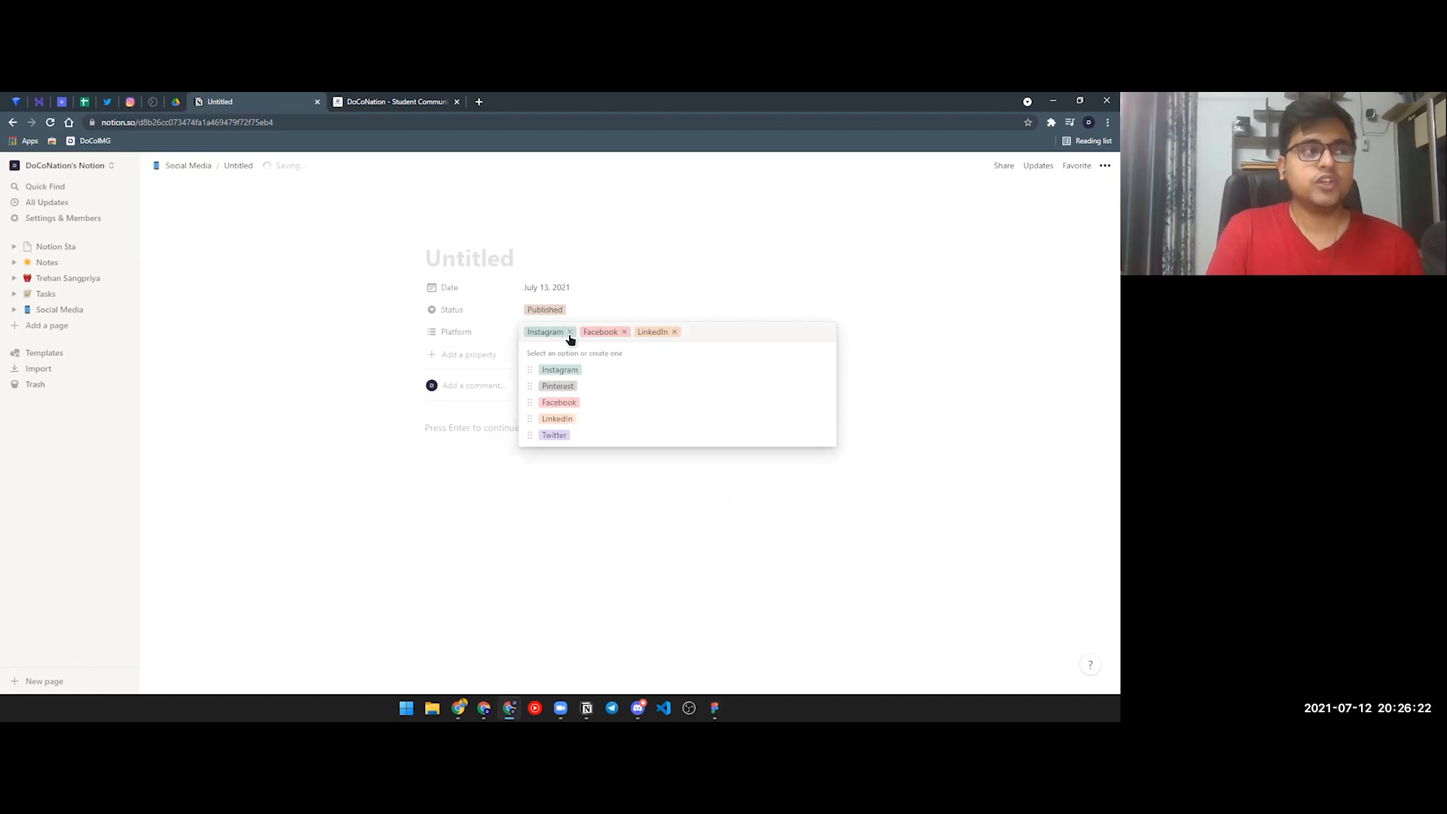
{"action": "left_click", "coordinate": [570, 332]}
{"action": "left_click", "coordinate": [569, 332]}
{"action": "left_click", "coordinate": [564, 332]}
{"action": "left_click", "coordinate": [554, 435]}
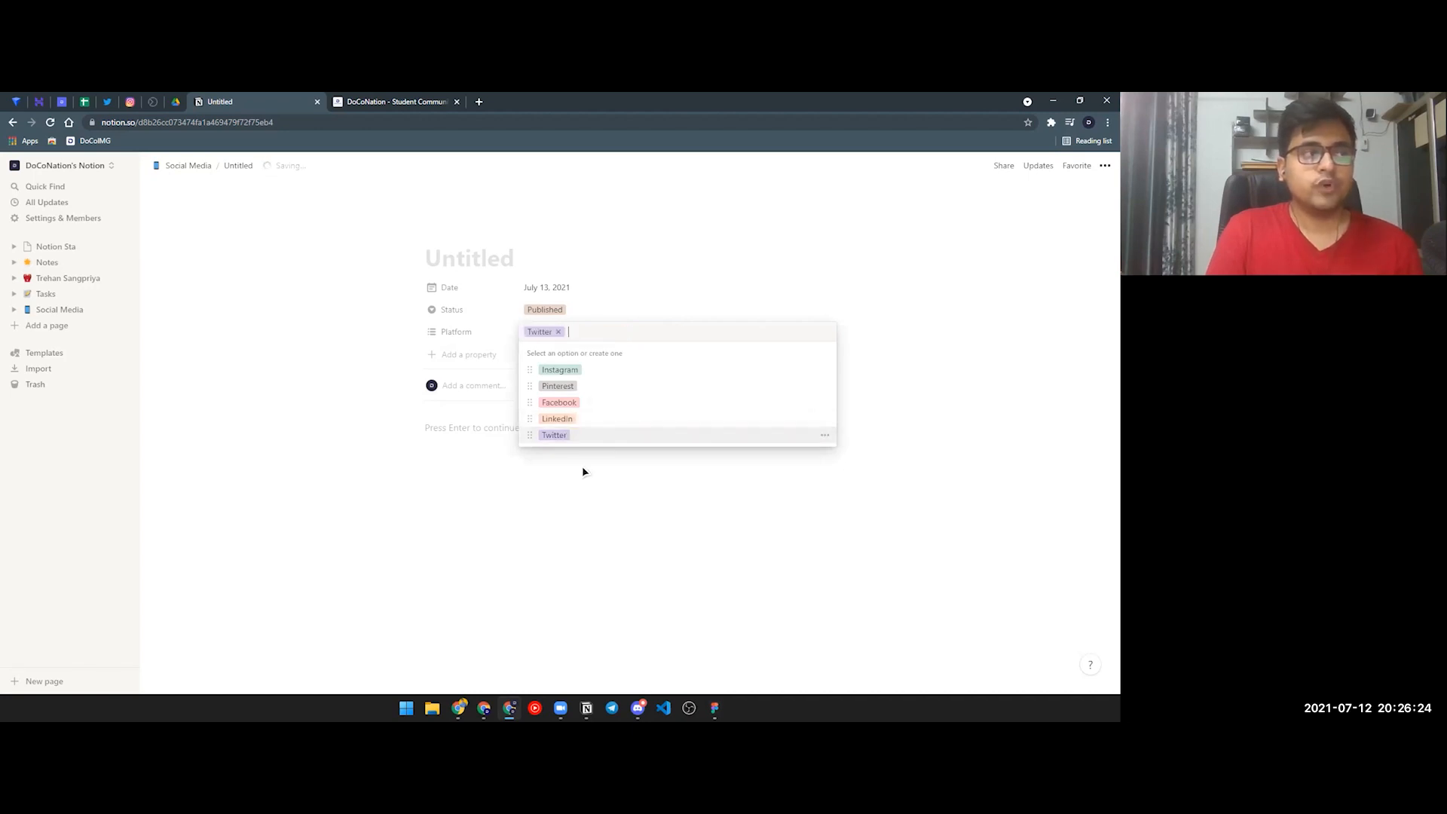
{"action": "left_click", "coordinate": [582, 467]}
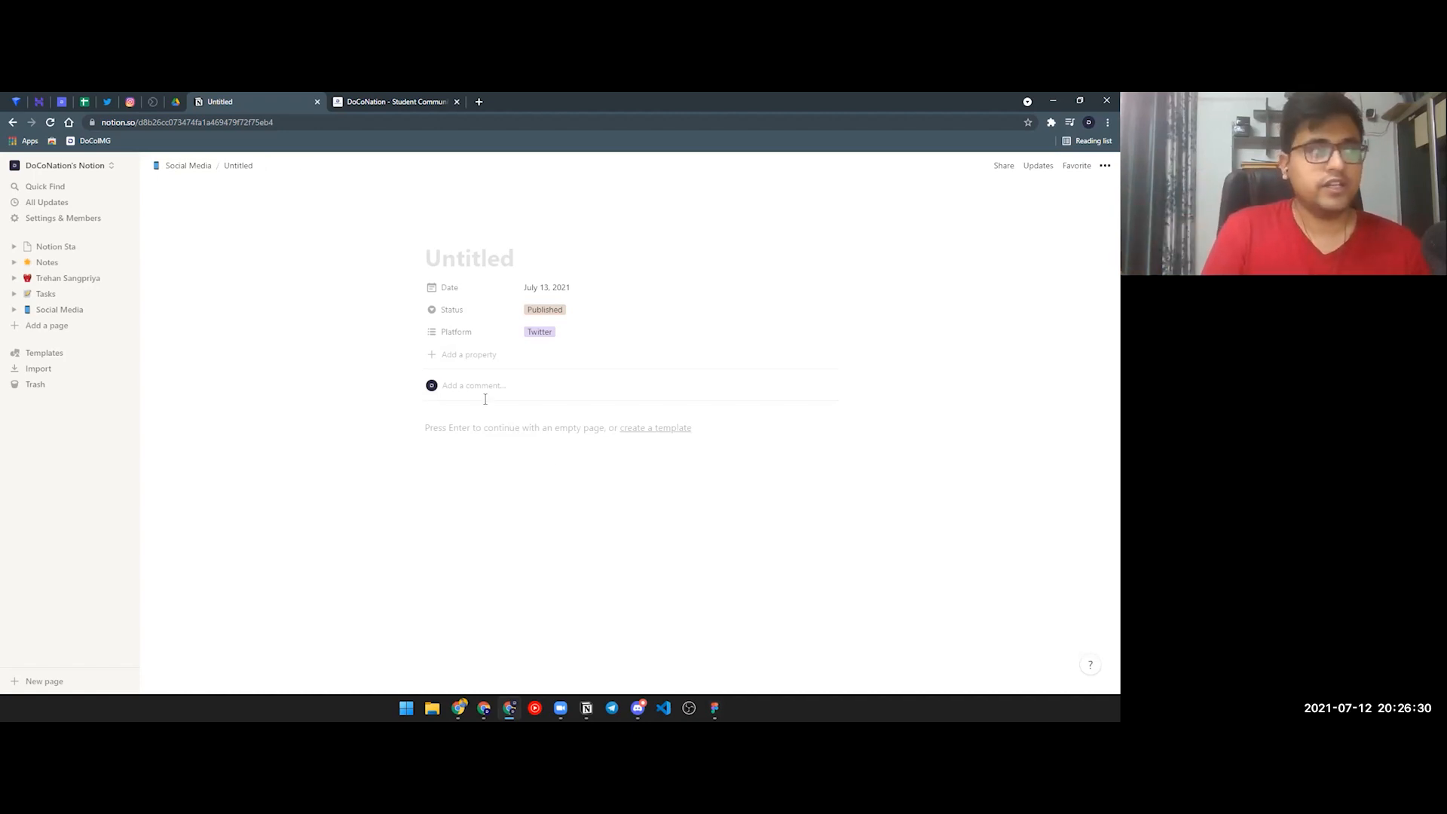
Step: Add a single-select property named Type to the calendar entry
{"action": "left_click", "coordinate": [465, 364]}
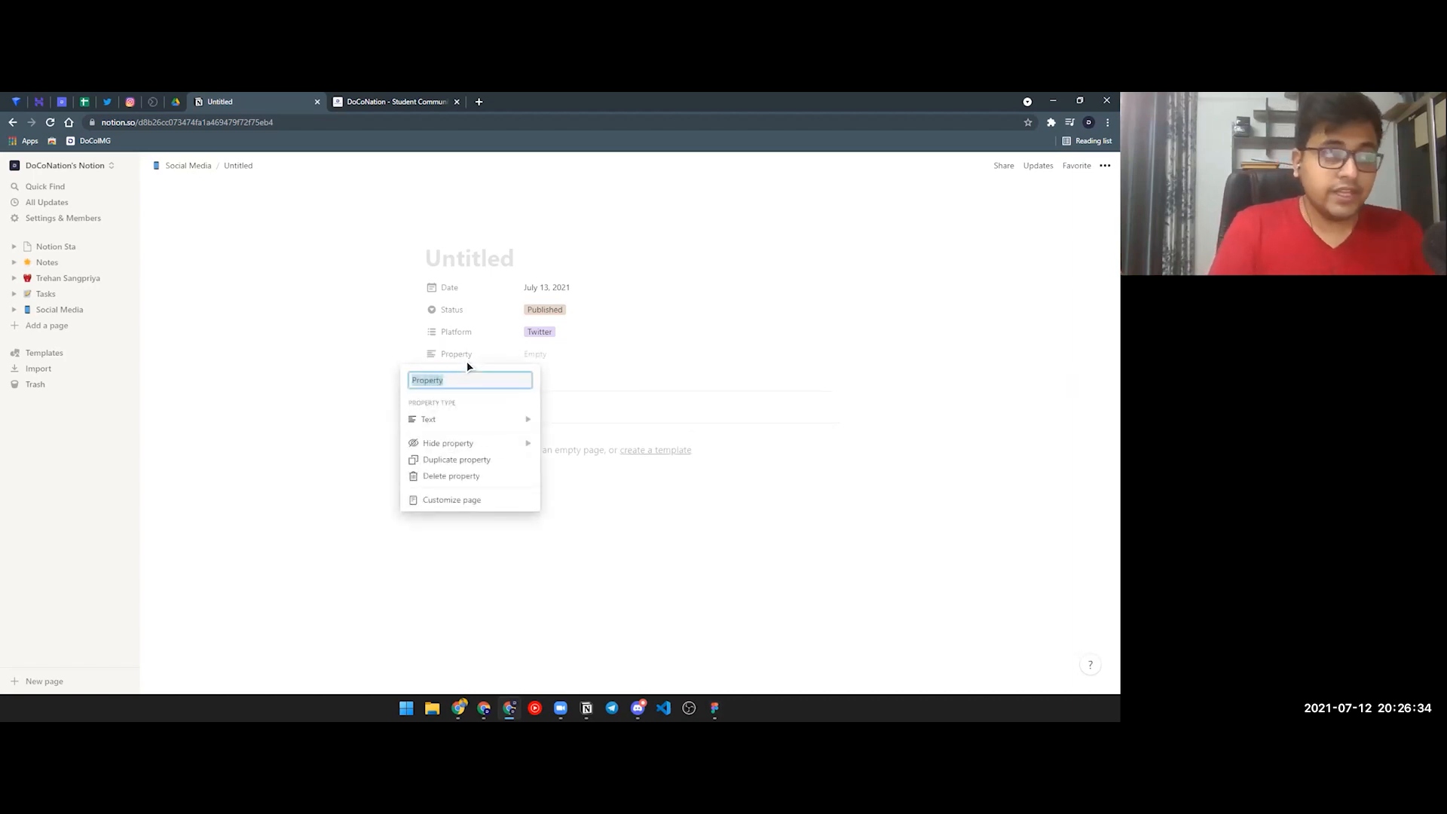
{"action": "type", "text": "Ty"}
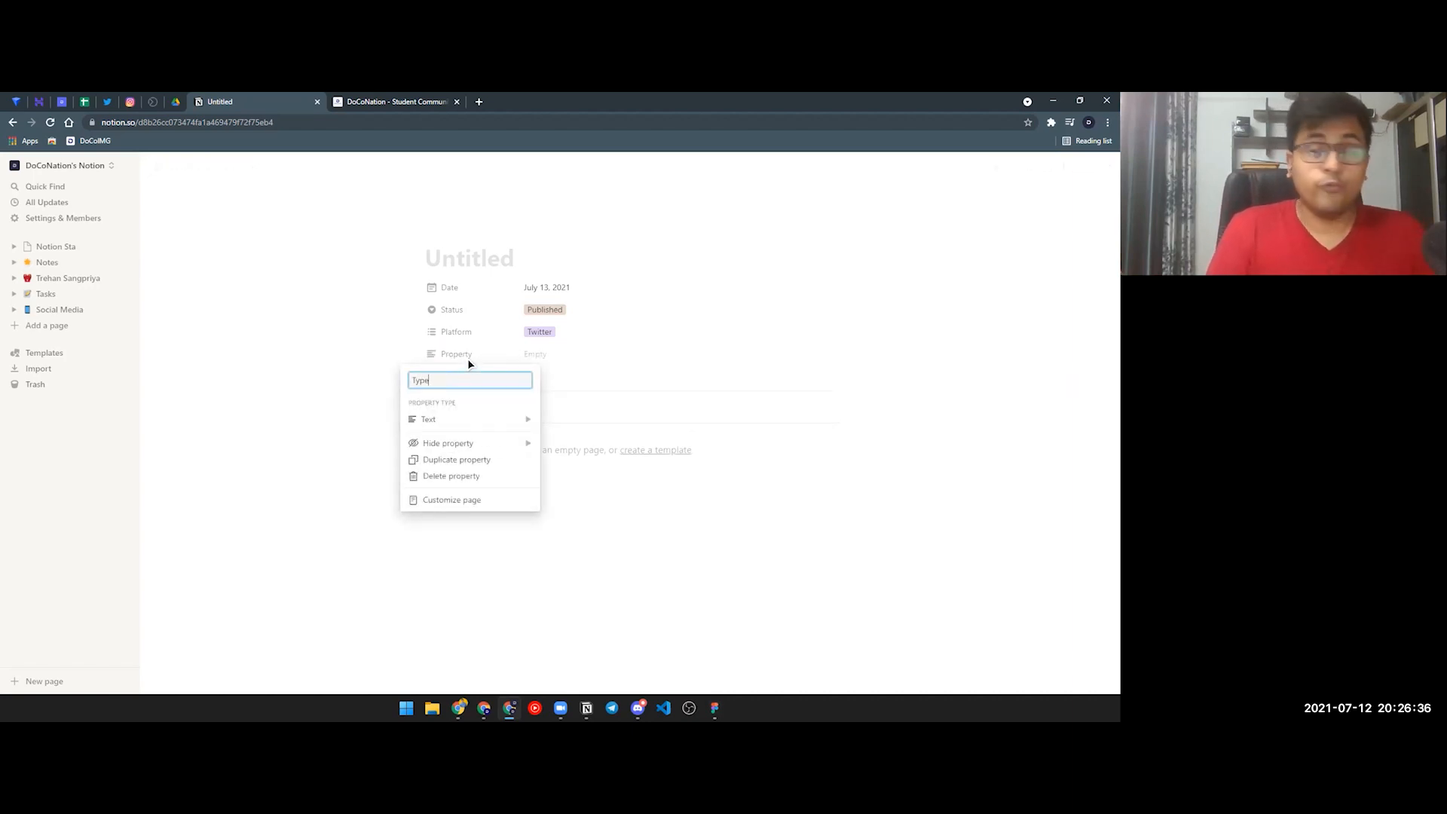
{"action": "type", "text": "pe"}
{"action": "mouse_move", "coordinate": [521, 418]}
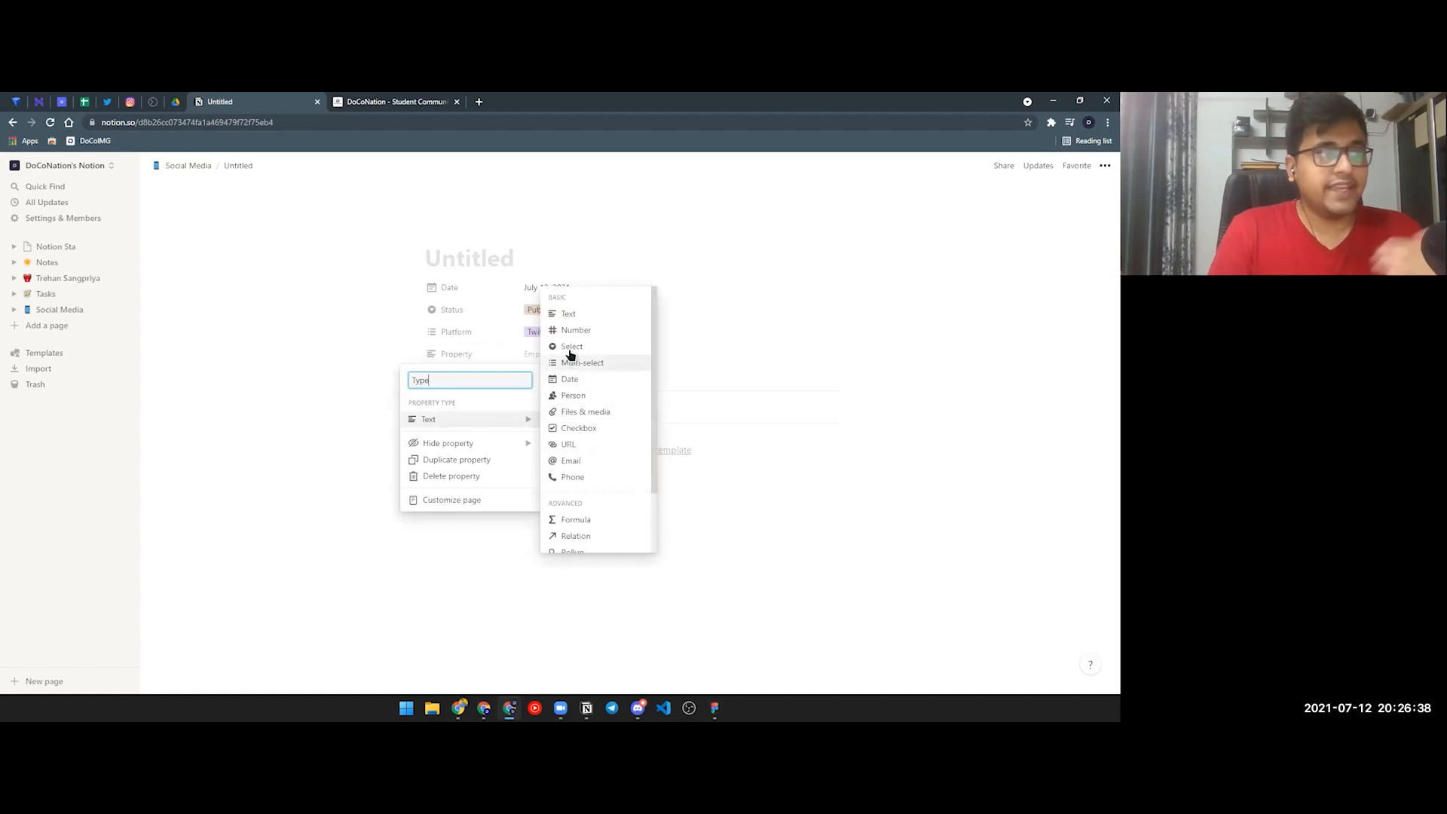
{"action": "left_click", "coordinate": [570, 348]}
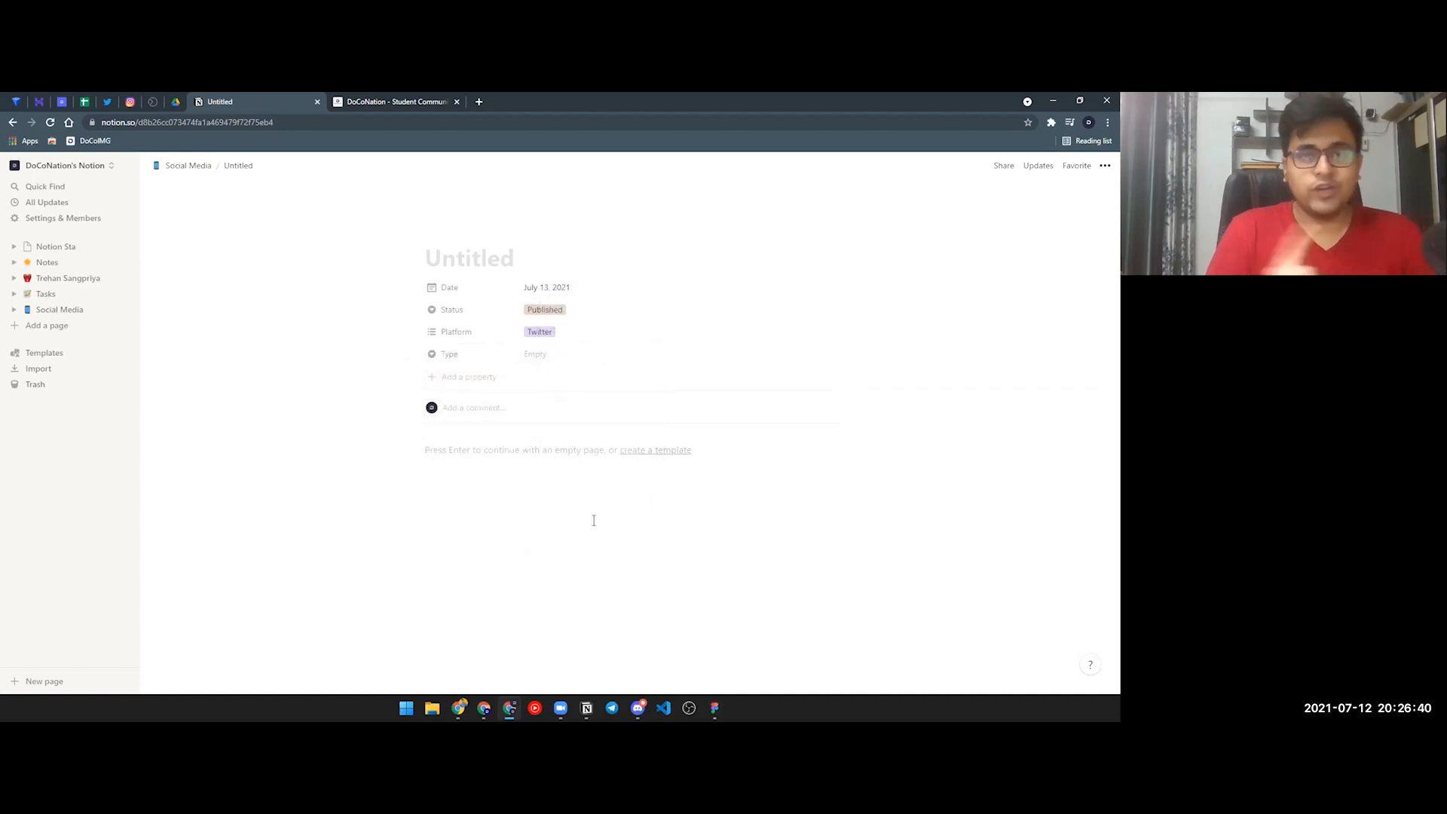
Step: Create the options Post and Story for the entry's Type property
{"action": "left_click", "coordinate": [537, 360]}
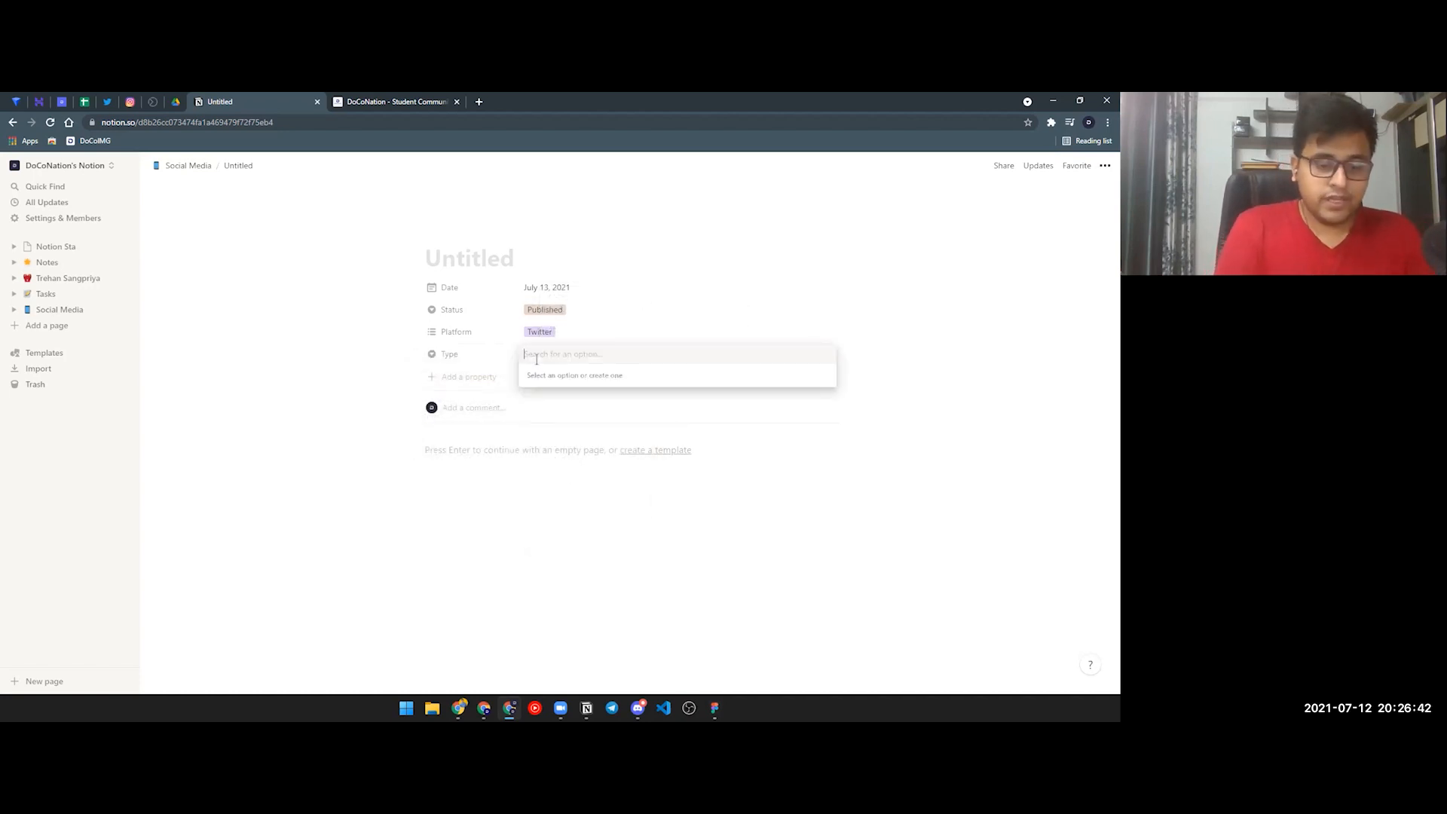
{"action": "type", "text": "Post"}
{"action": "key", "text": "Return"}
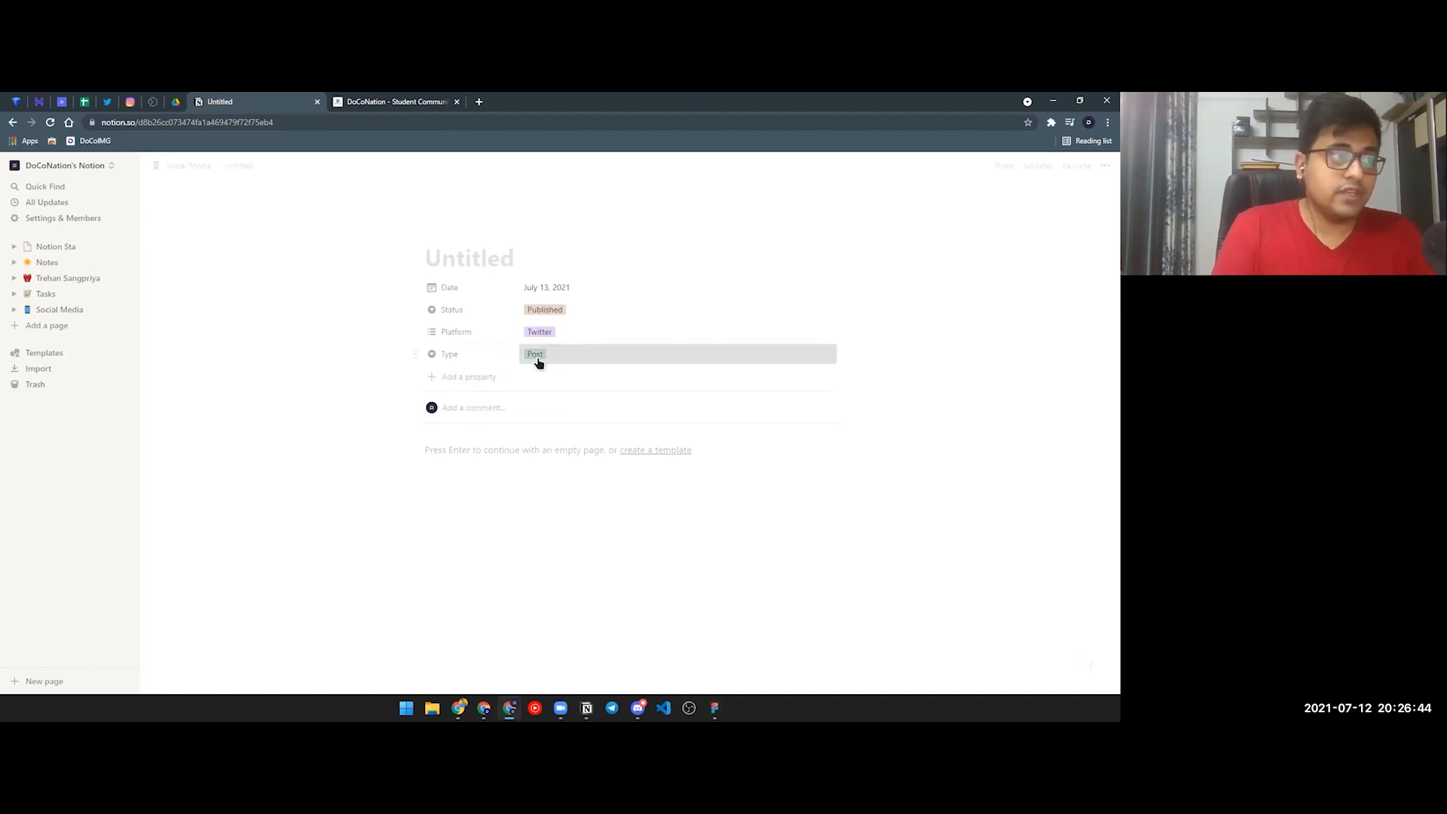
{"action": "left_click", "coordinate": [536, 360]}
{"action": "type", "text": "Story"}
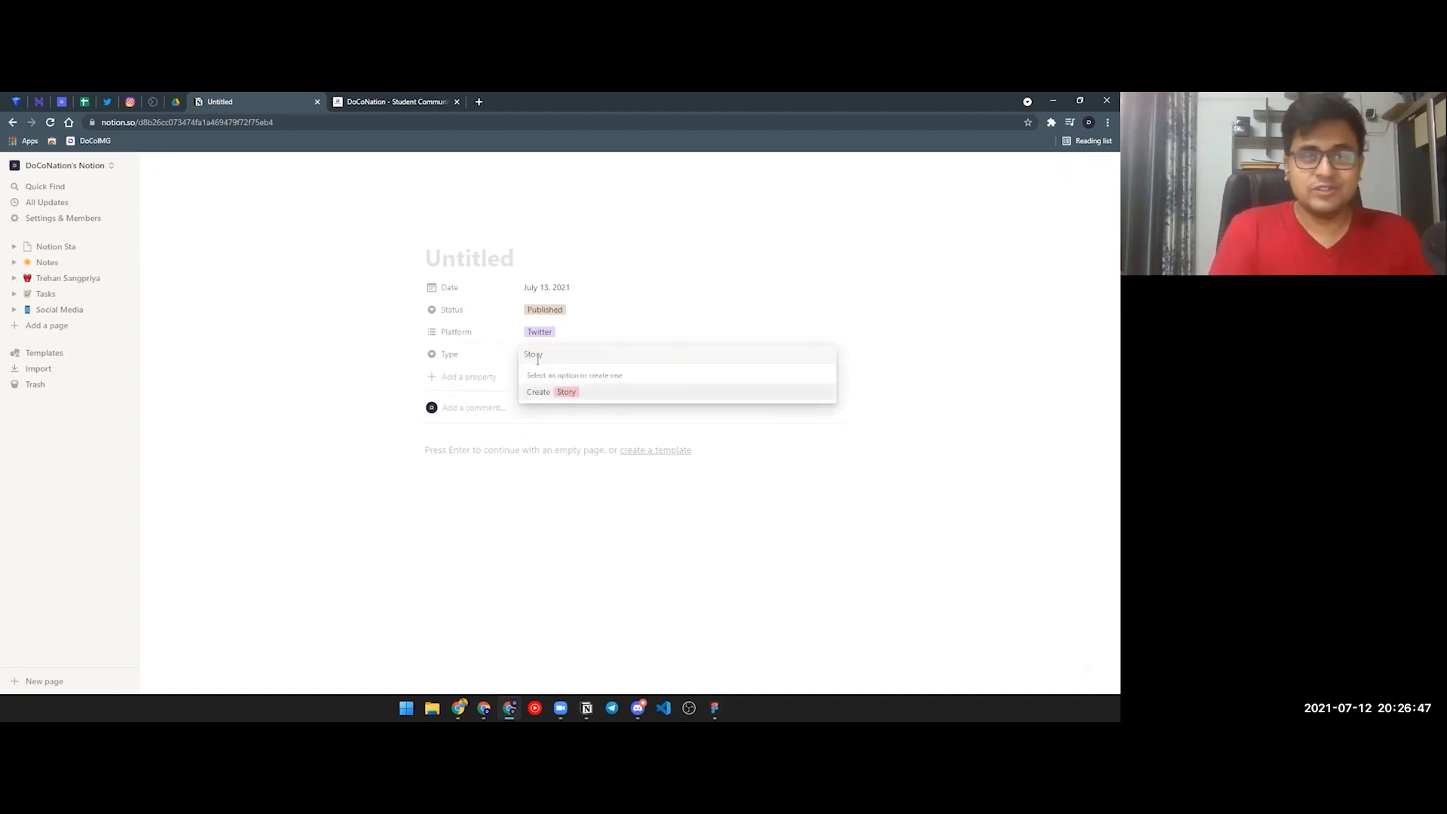
{"action": "key", "text": "Return"}
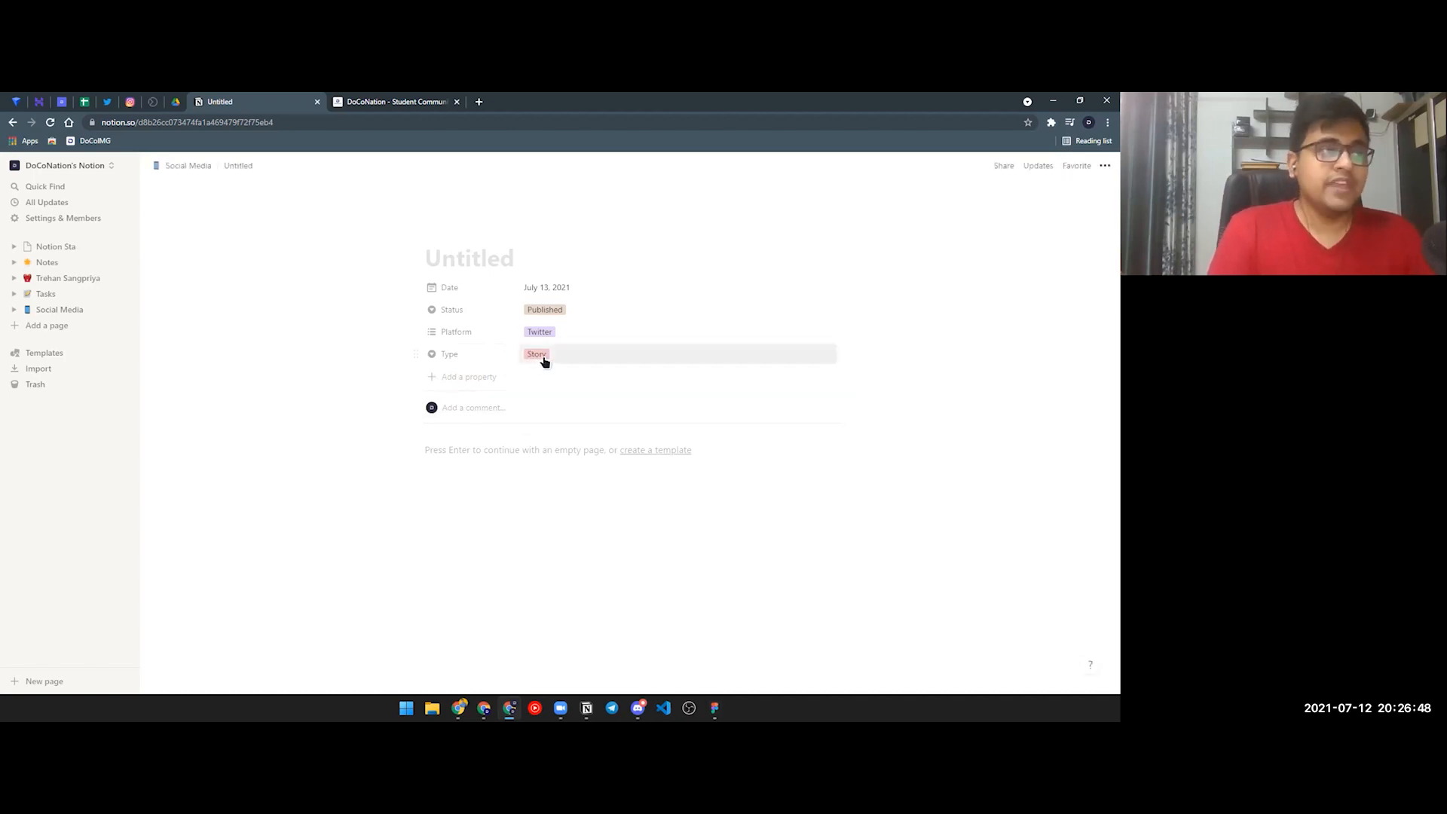
Step: Create the options Video and Reels for the entry's Type property
{"action": "left_click", "coordinate": [542, 360]}
{"action": "key", "text": "BackSpace"}
{"action": "type", "text": "Video"}
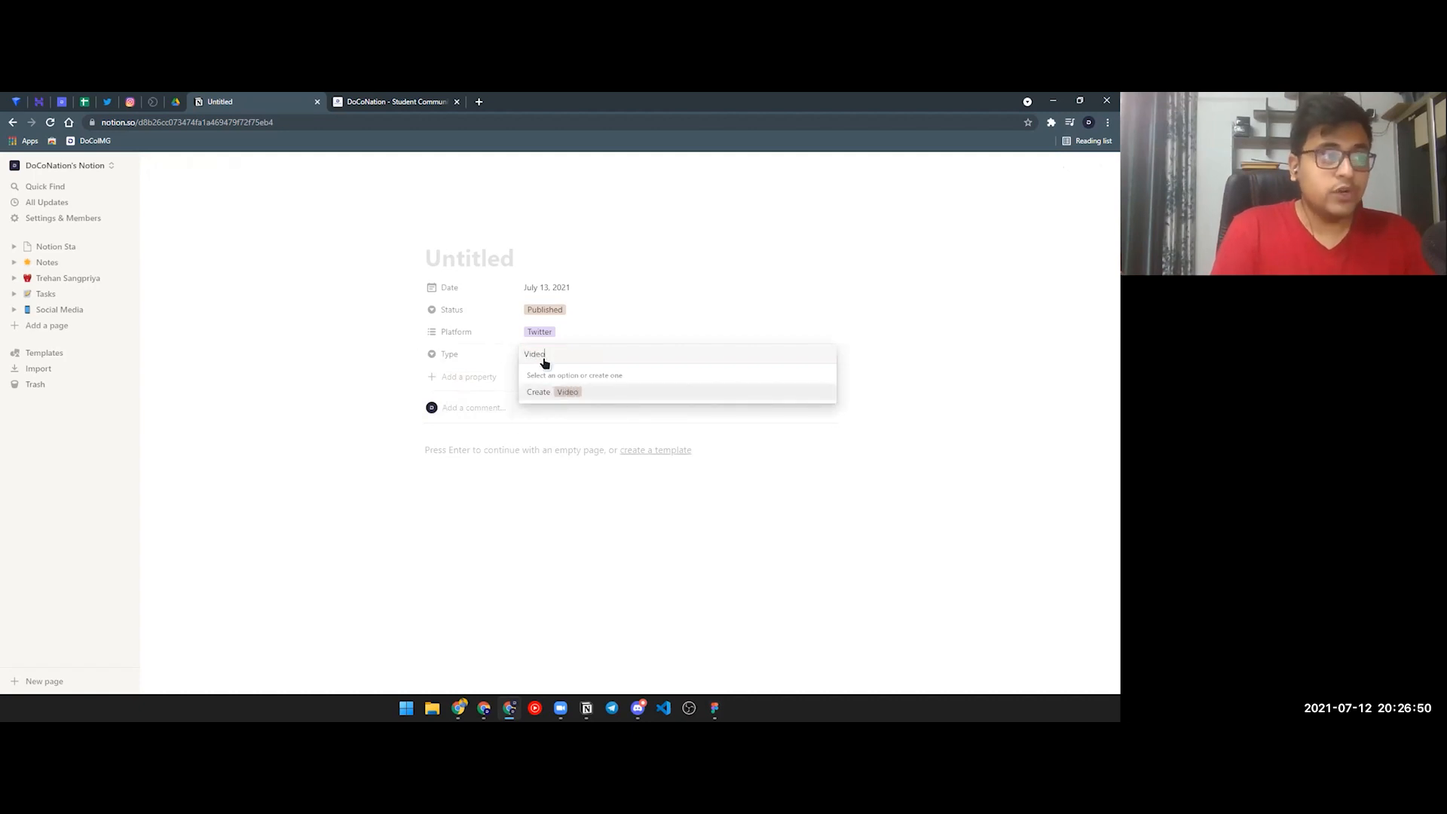
{"action": "key", "text": "Return"}
{"action": "left_click", "coordinate": [542, 361]}
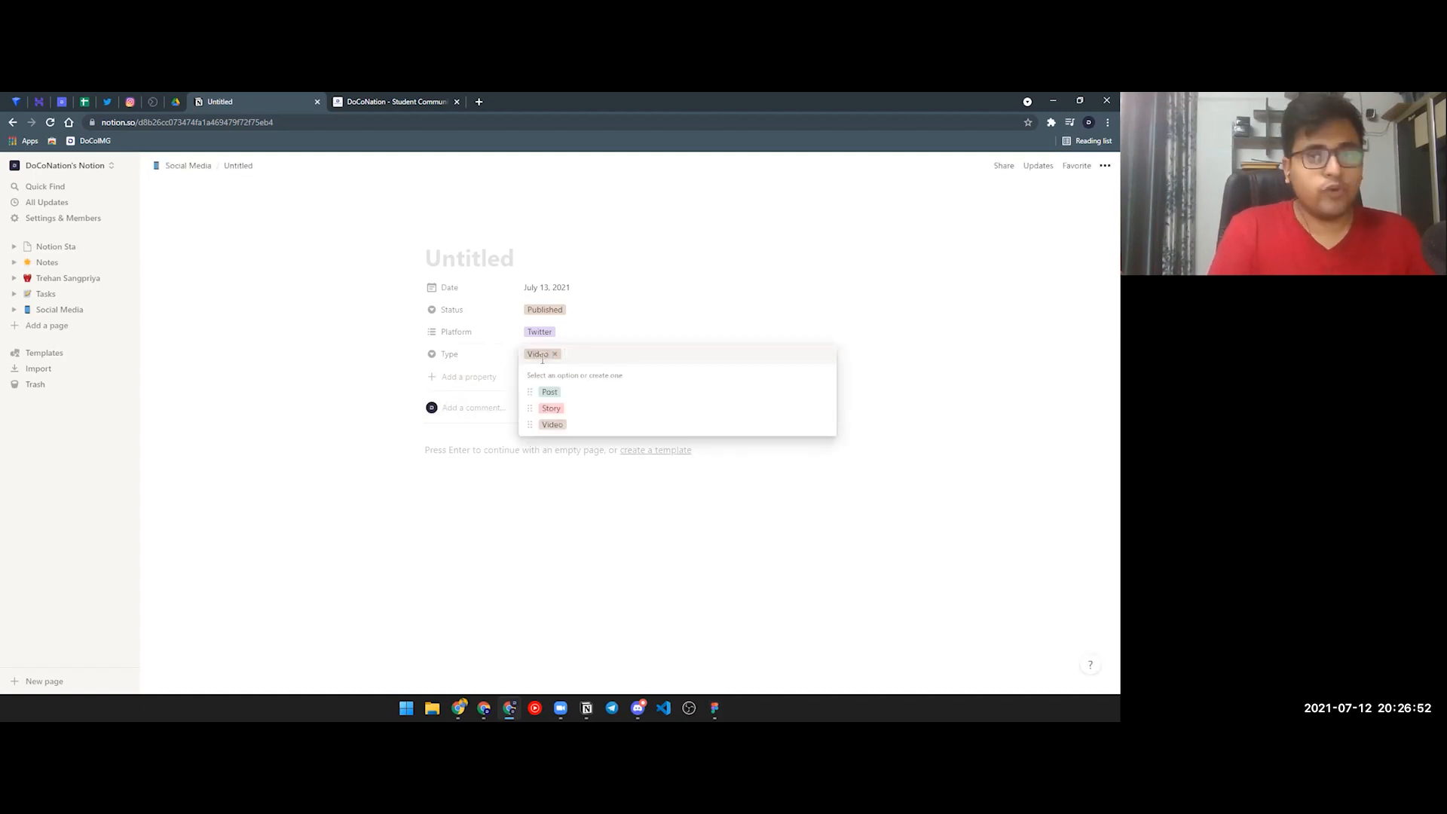
{"action": "key", "text": "BackSpace"}
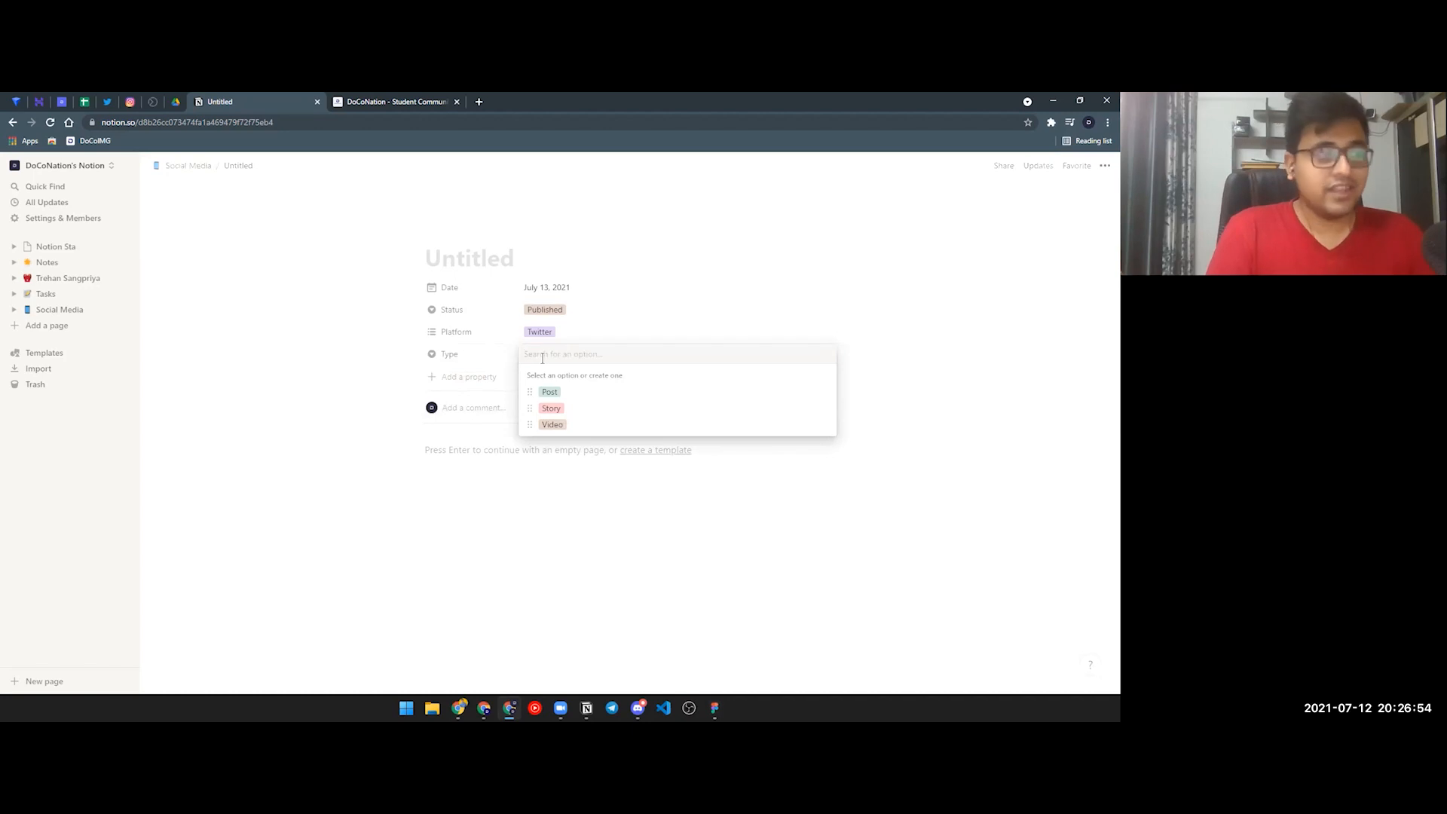
{"action": "type", "text": "Reels"}
{"action": "key", "text": "Return"}
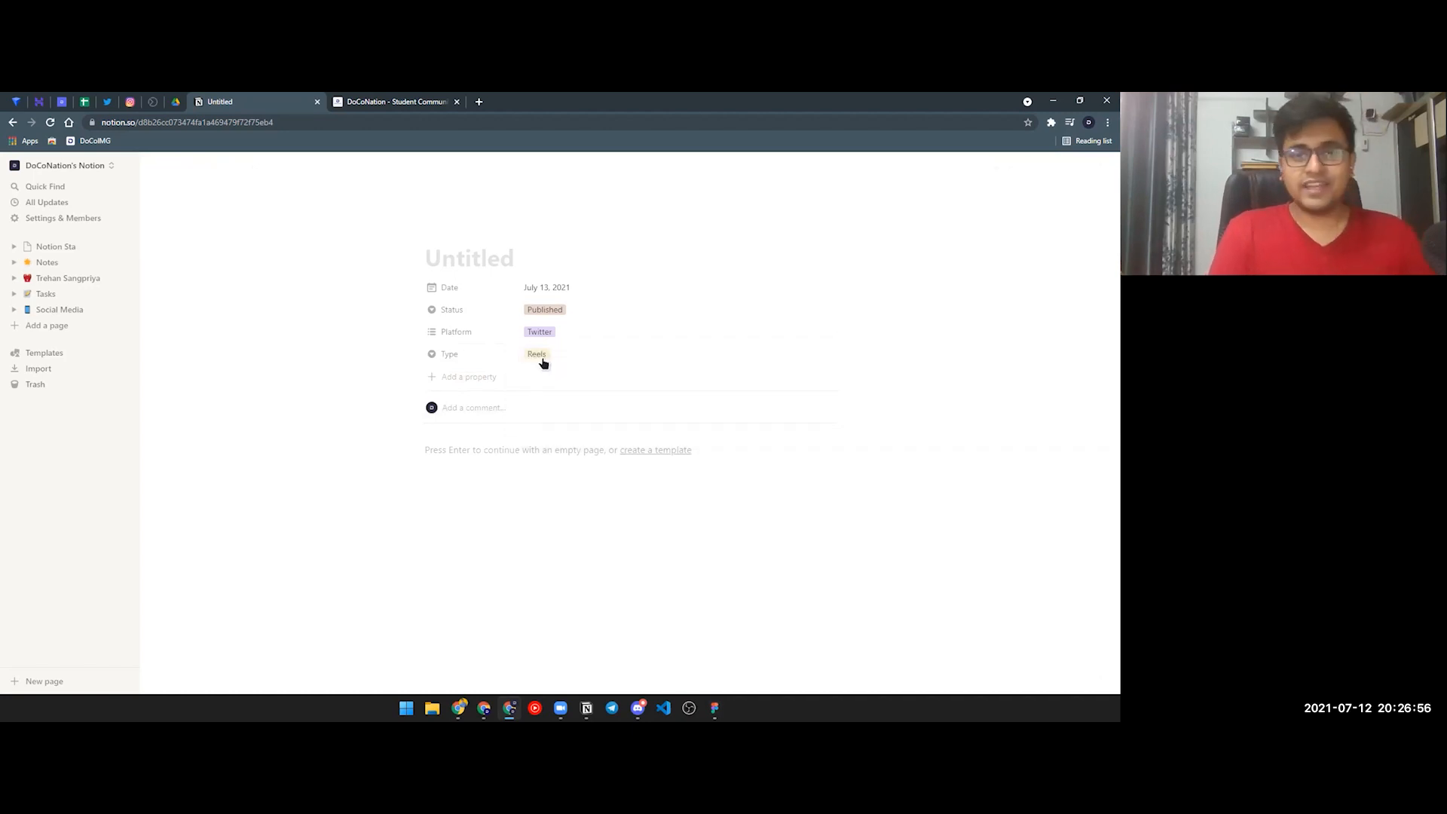
Step: Create the option Tweet in the entry's Type property and set it as the value
{"action": "left_click", "coordinate": [563, 356]}
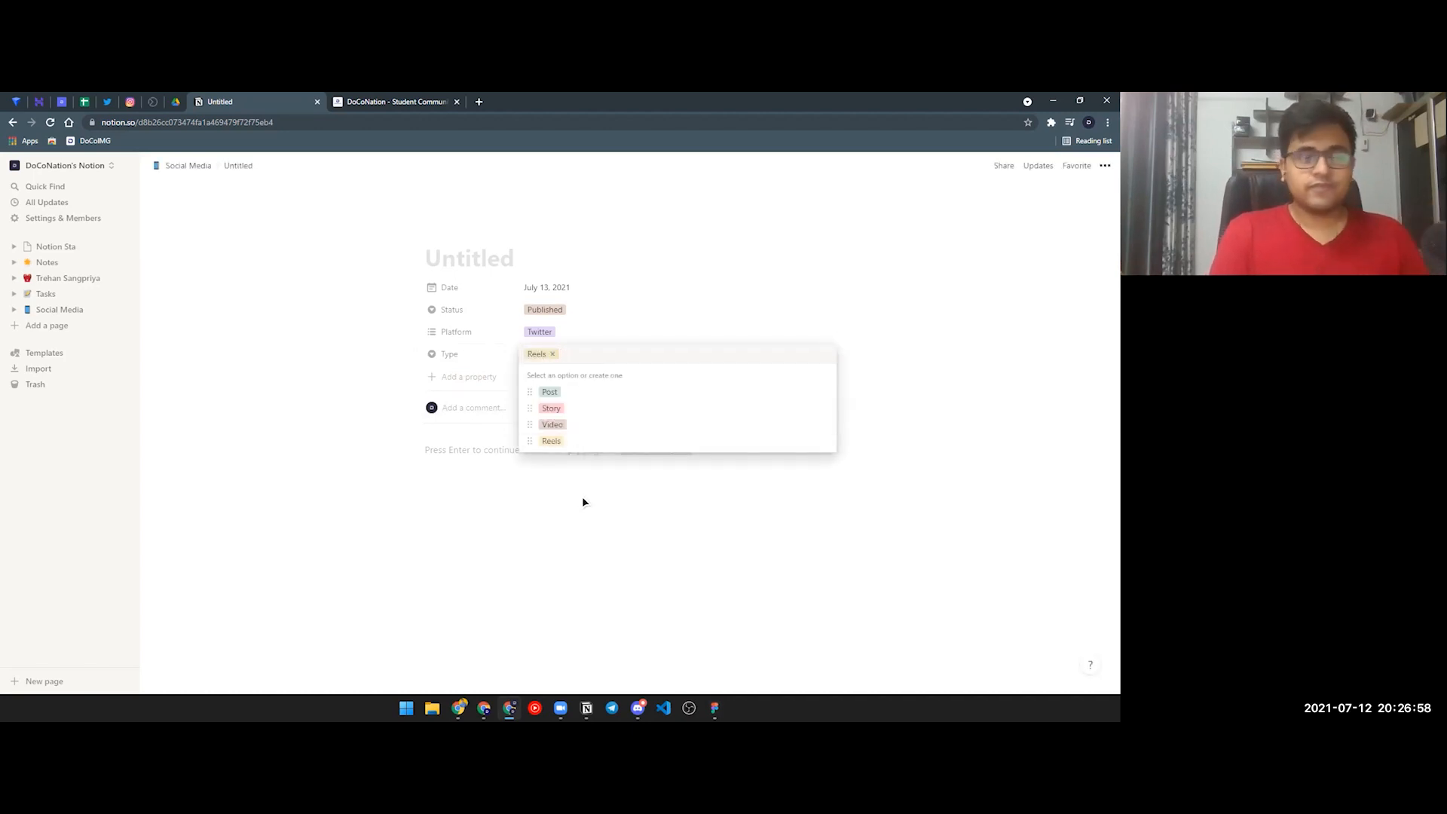
{"action": "left_click", "coordinate": [575, 408]}
{"action": "left_click", "coordinate": [558, 357]}
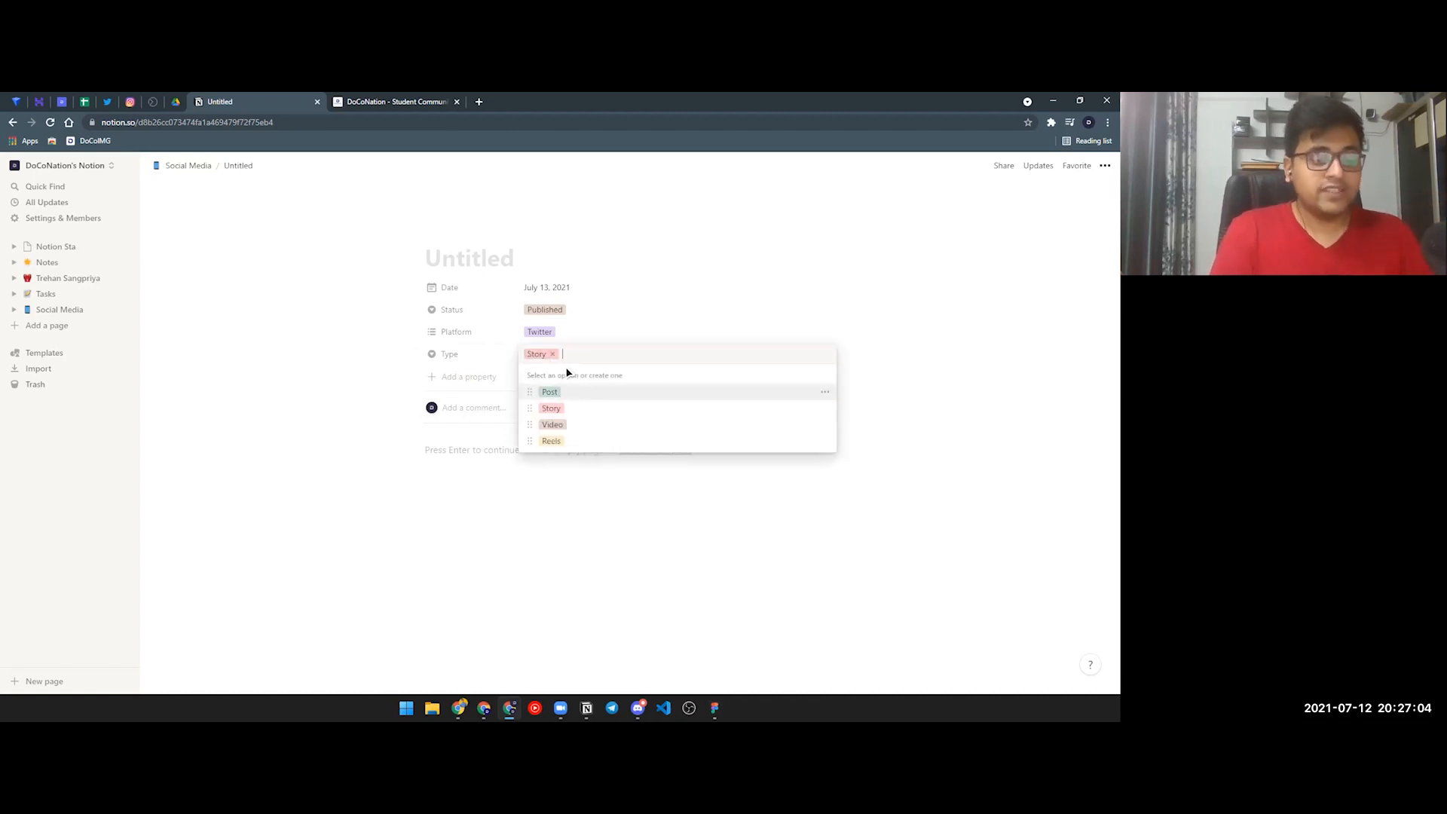
{"action": "type", "text": "Tweet"}
{"action": "key", "text": "Return"}
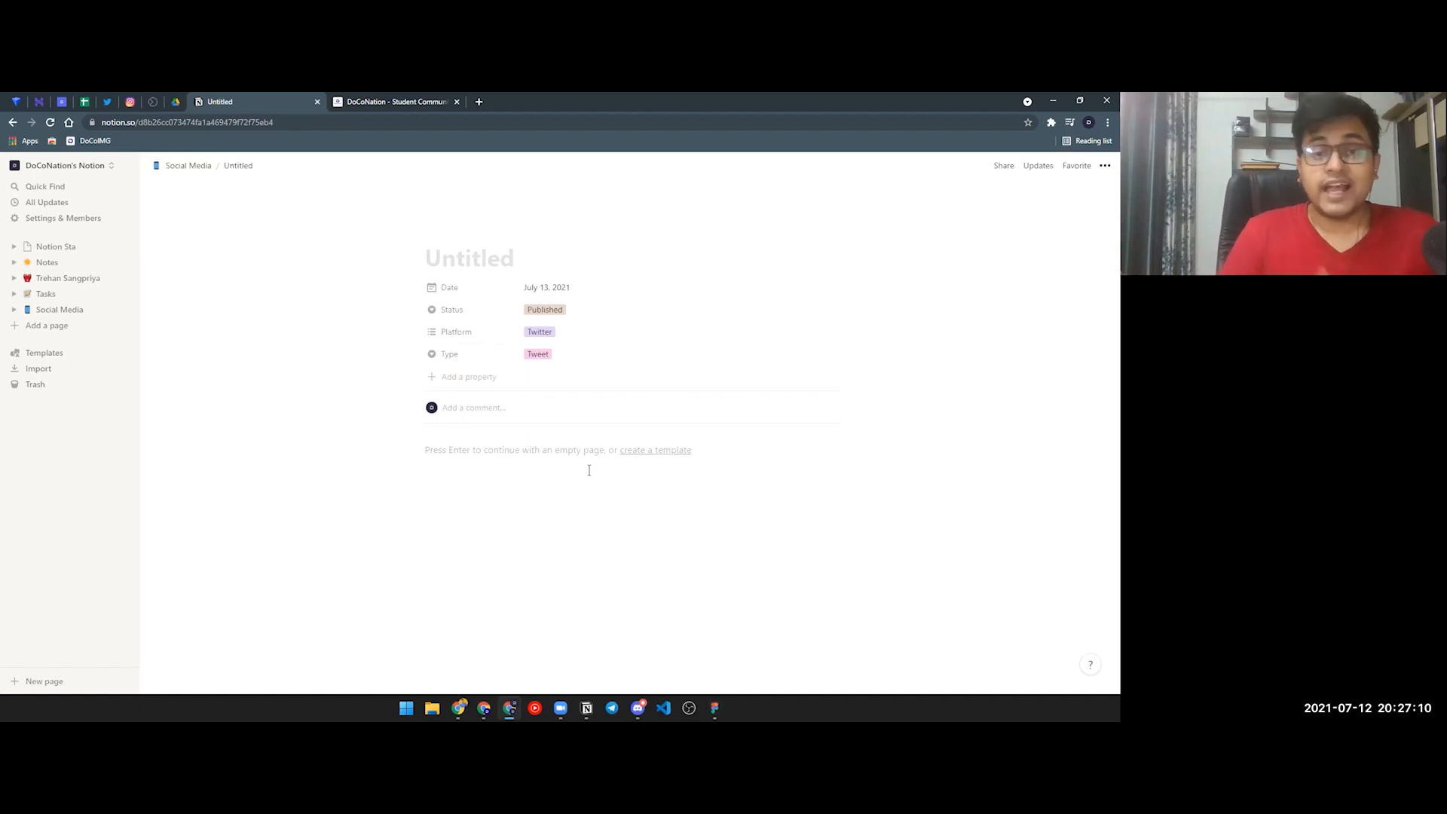
Step: Add two text properties named Captions and Hashtags to the calendar entry
{"action": "left_click", "coordinate": [489, 374]}
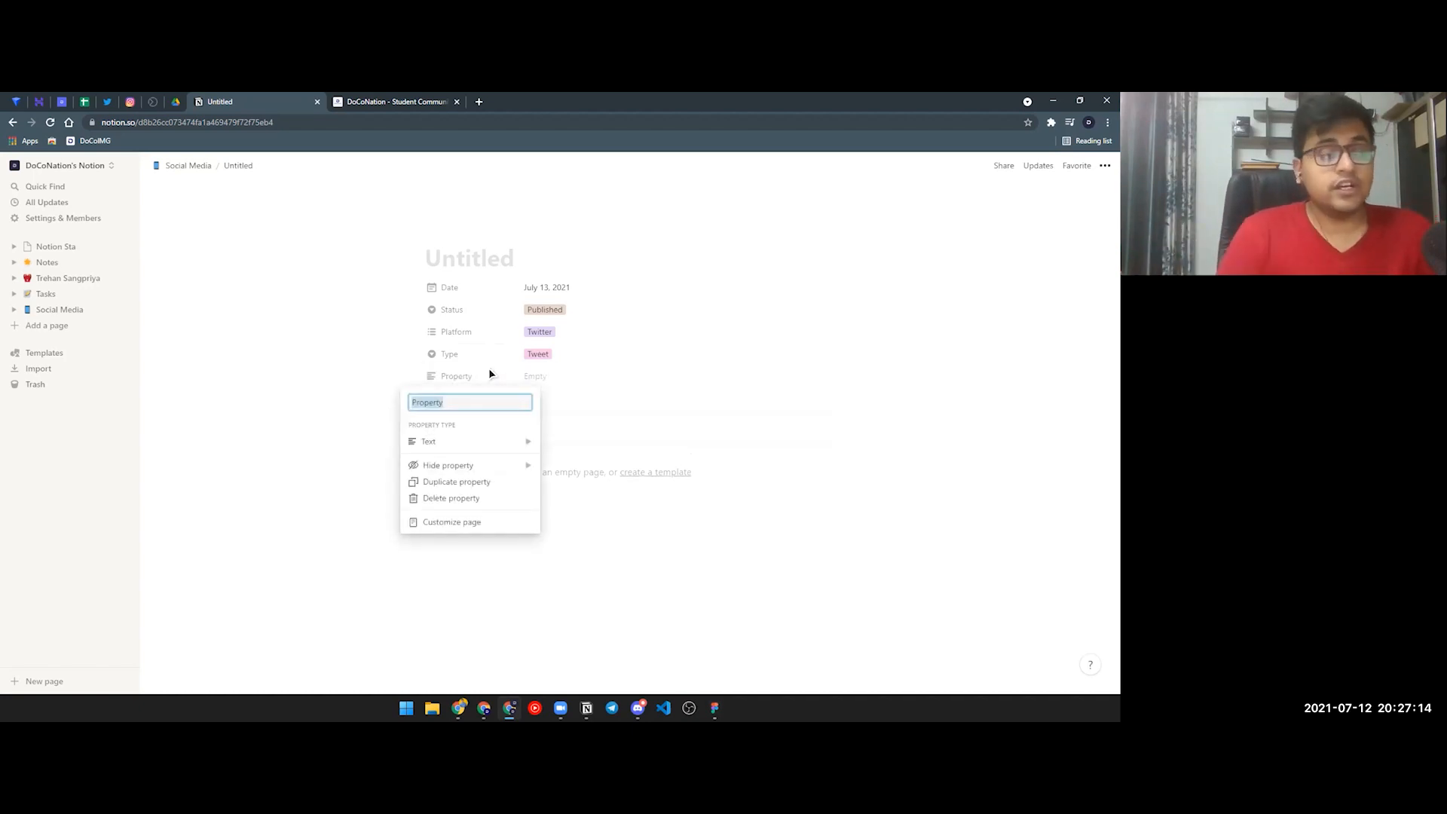
{"action": "type", "text": "Captions"}
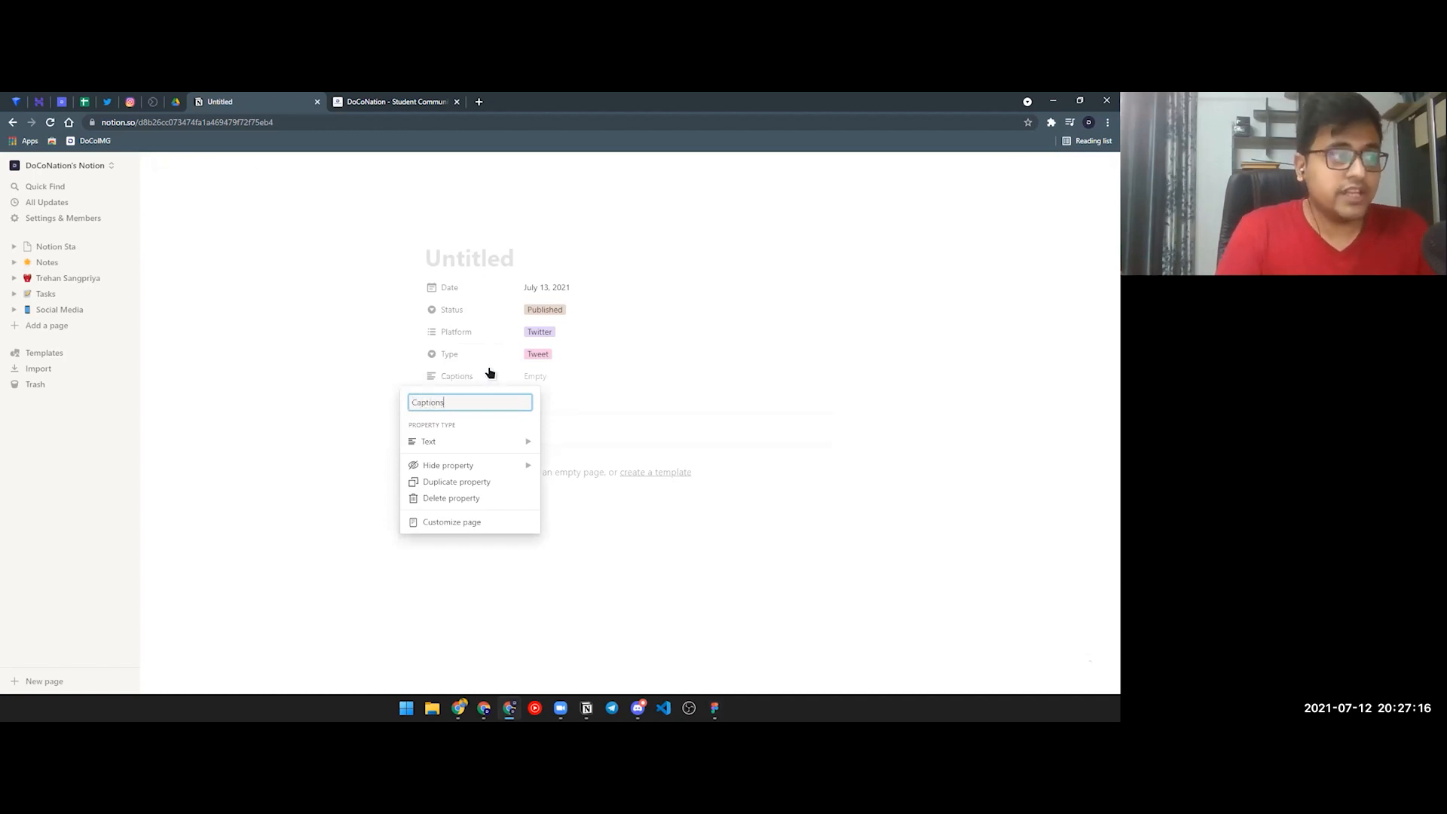
{"action": "key", "text": "Return"}
{"action": "left_click", "coordinate": [482, 393]}
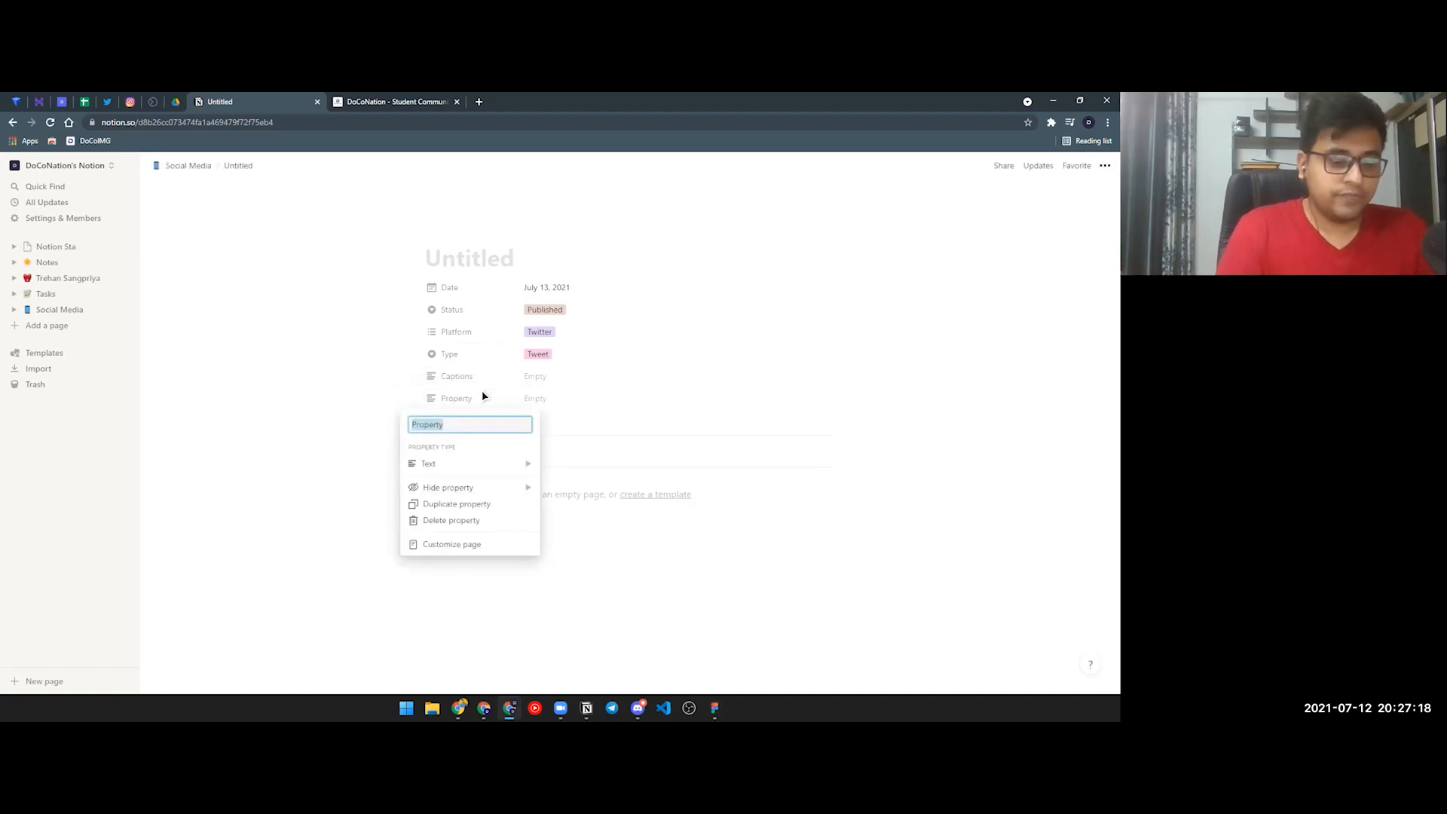
{"action": "type", "text": "Hashtags"}
{"action": "key", "text": "Return"}
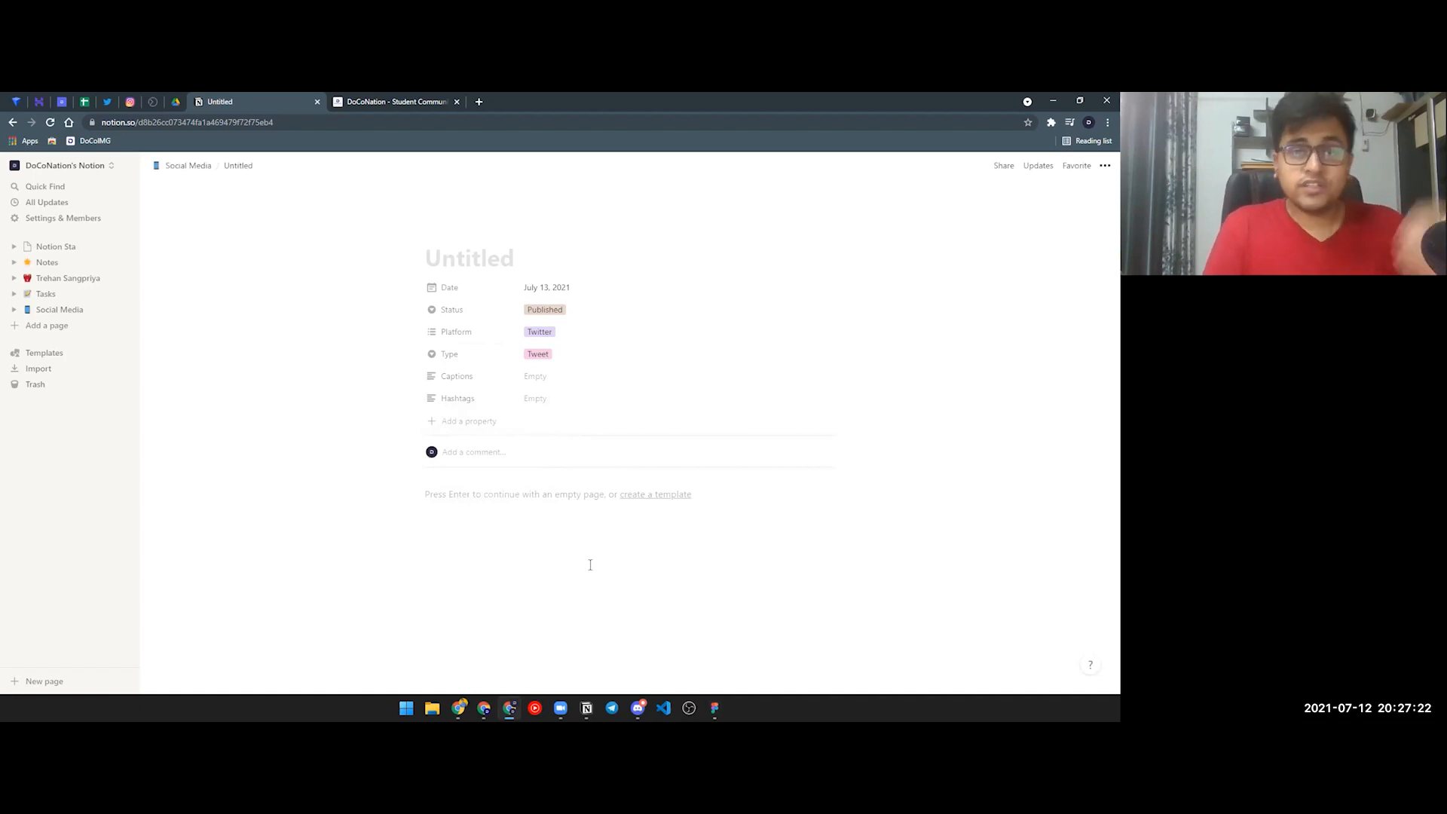
{"action": "left_click", "coordinate": [587, 536]}
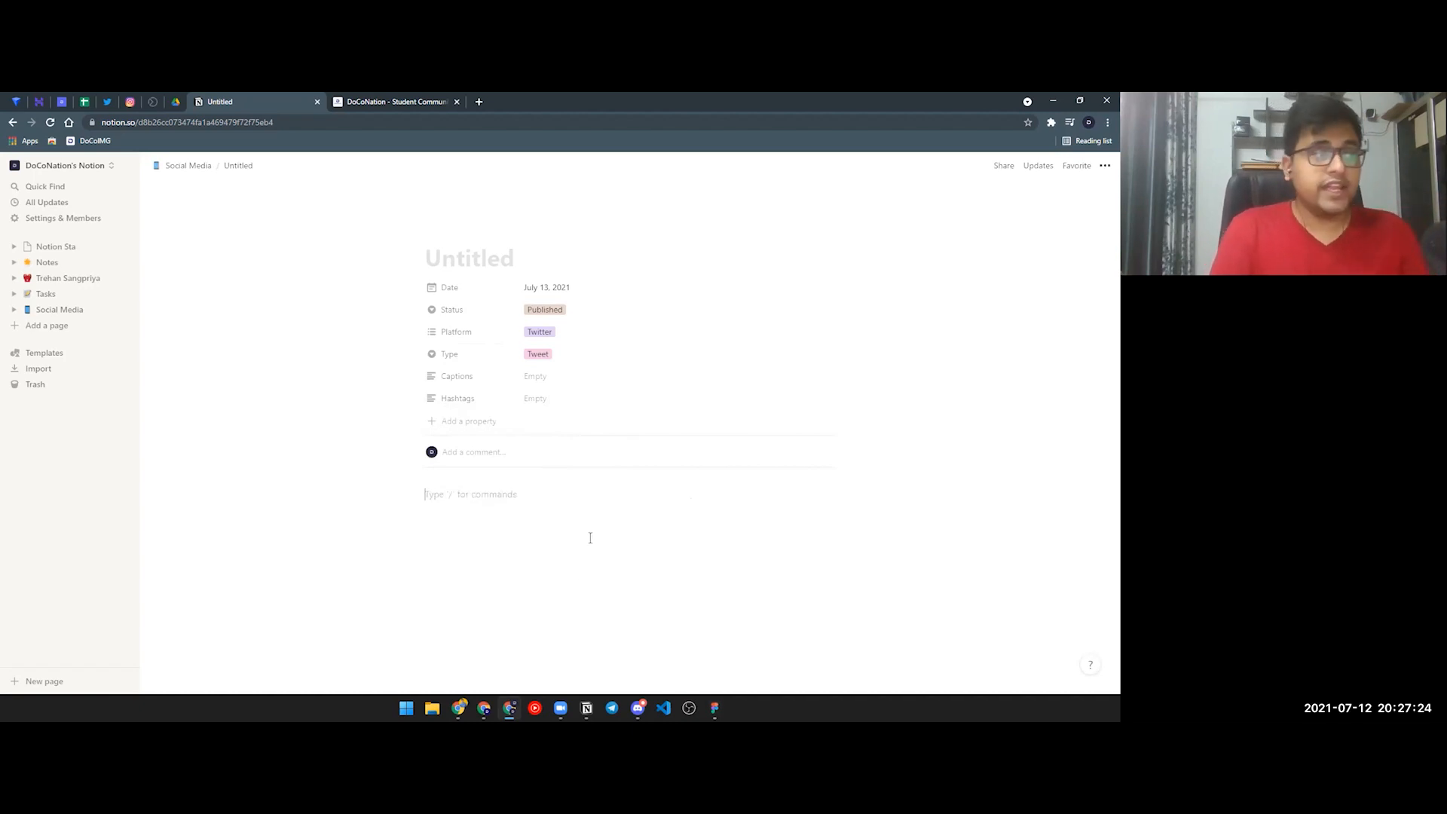
{"action": "type", "text": ">"}
{"action": "key", "text": "BackSpace"}
{"action": "key", "text": "BackSpace"}
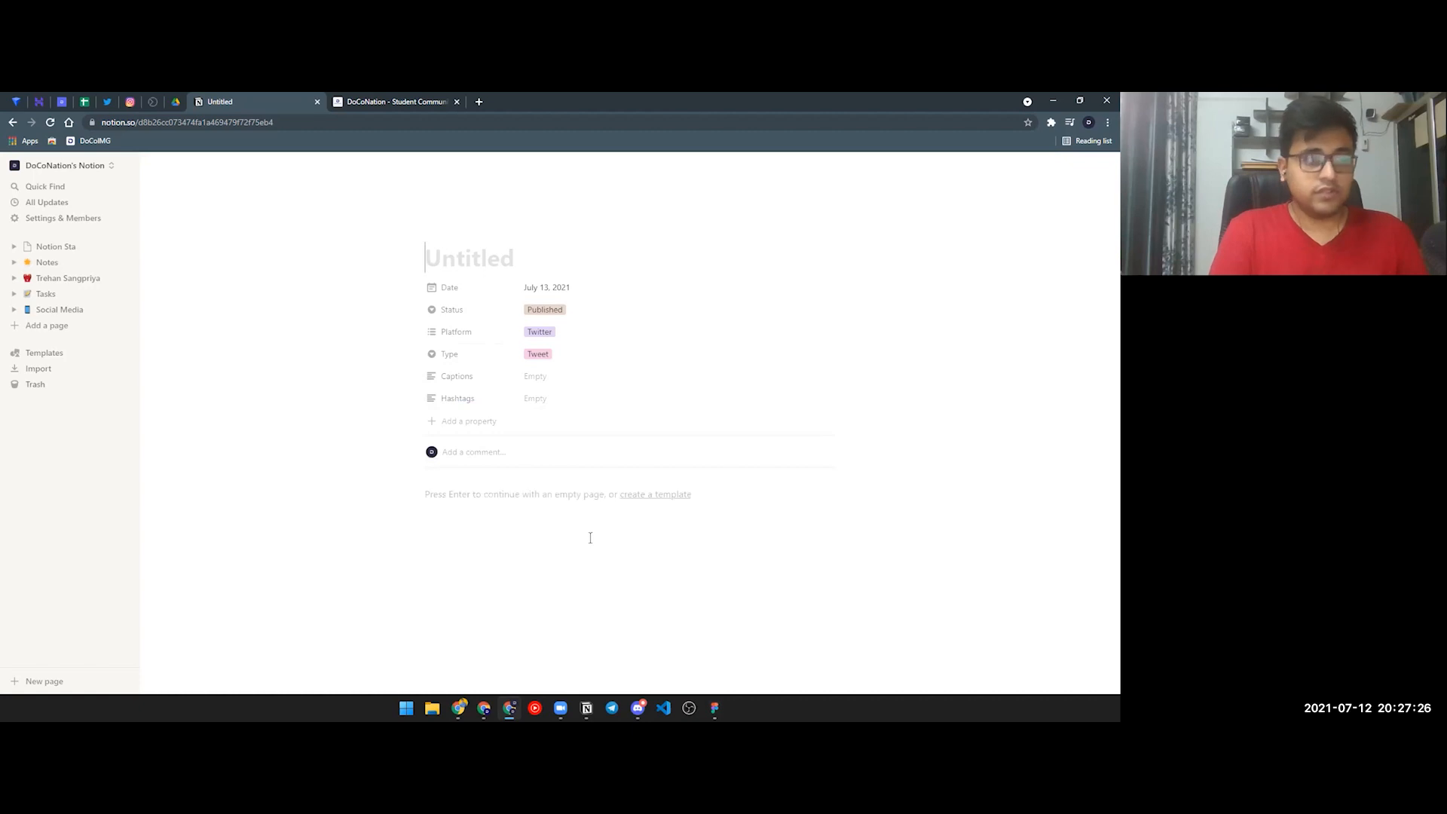
Step: Insert a toggle list block in the body of the calendar entry
{"action": "key", "text": "Return"}
{"action": "type", "text": "/"}
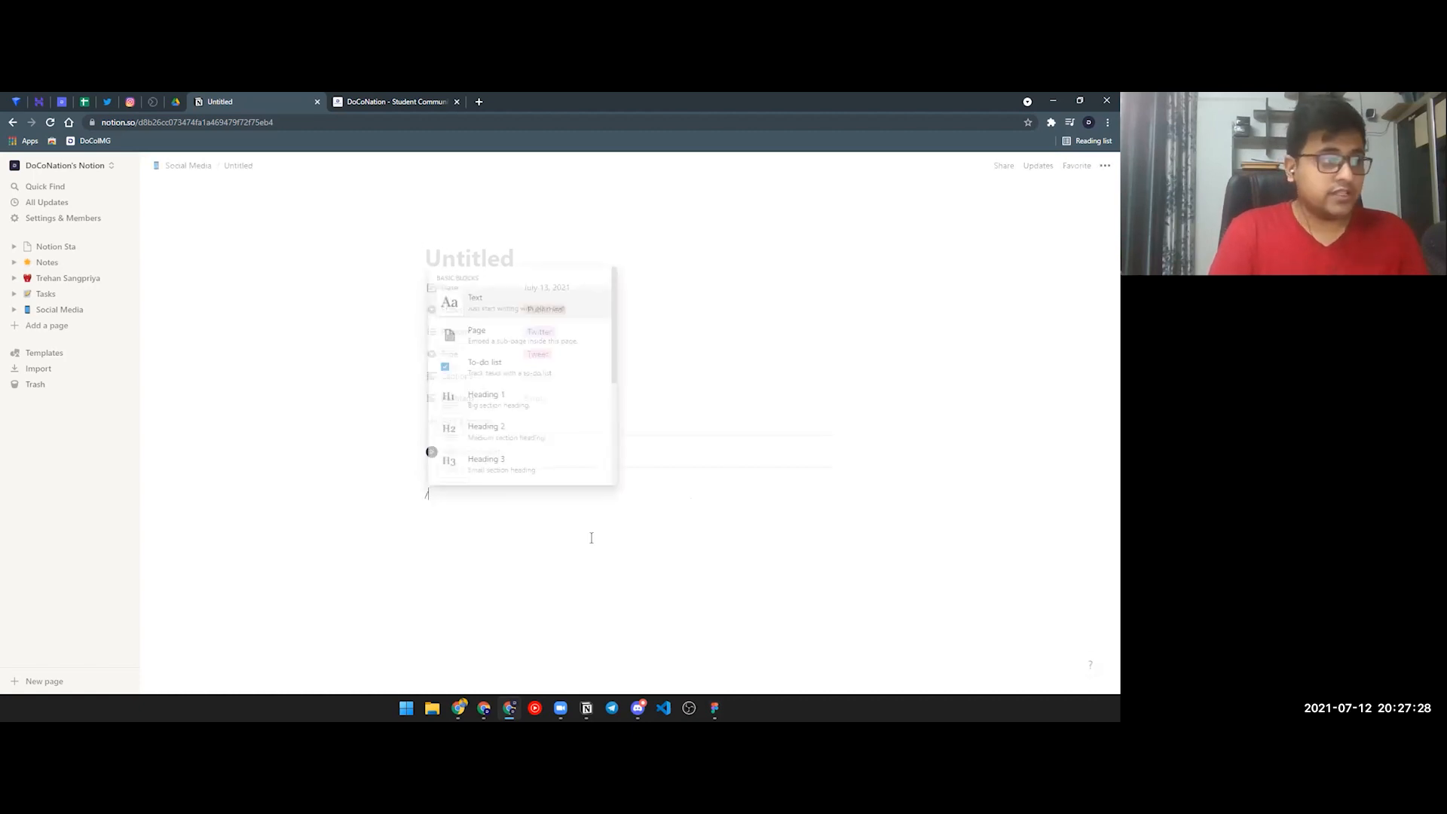
{"action": "type", "text": "toggle"}
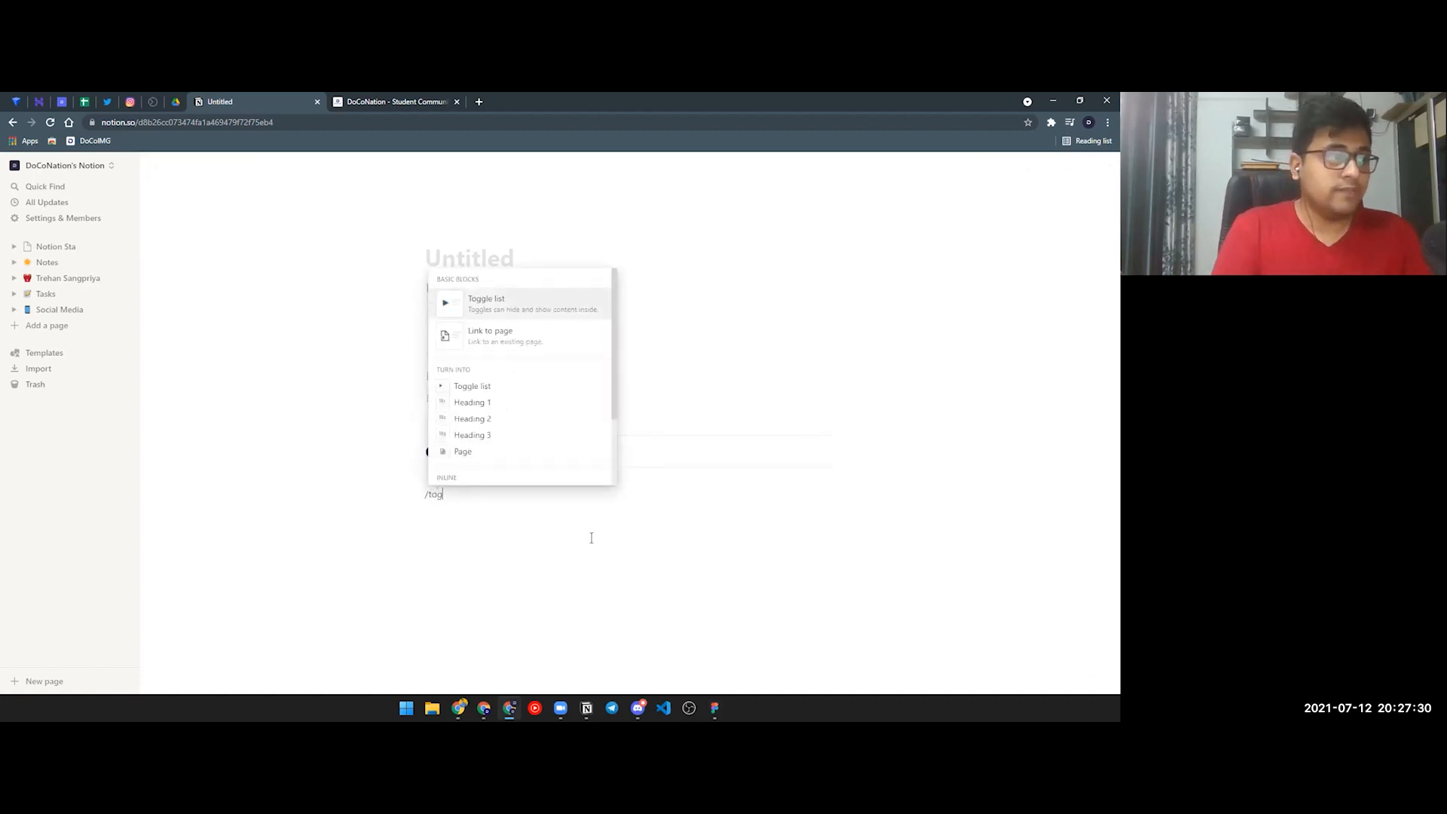
{"action": "key", "text": "Return"}
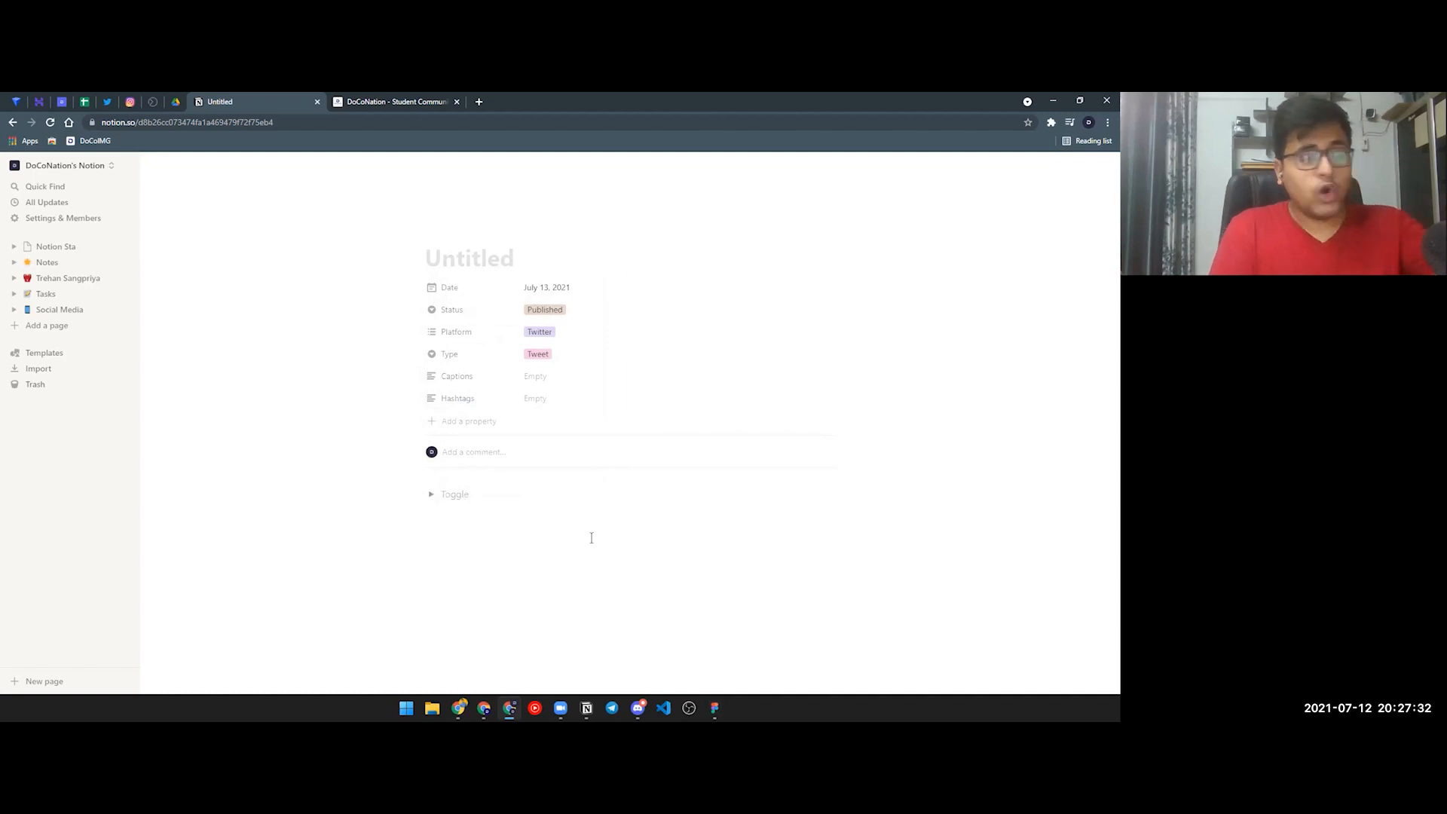
{"action": "type", "text": "Plan"}
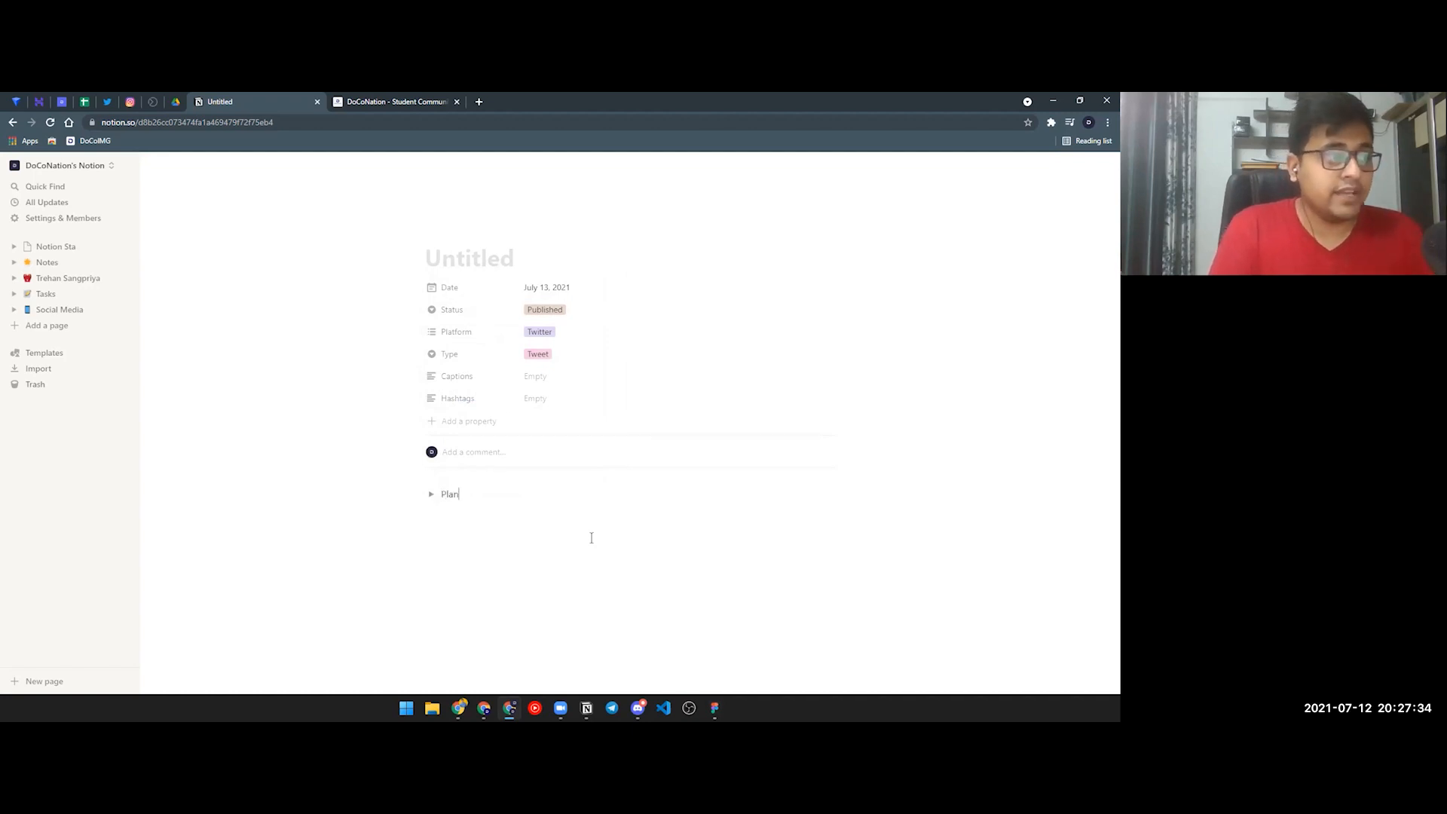
{"action": "key", "text": "Return"}
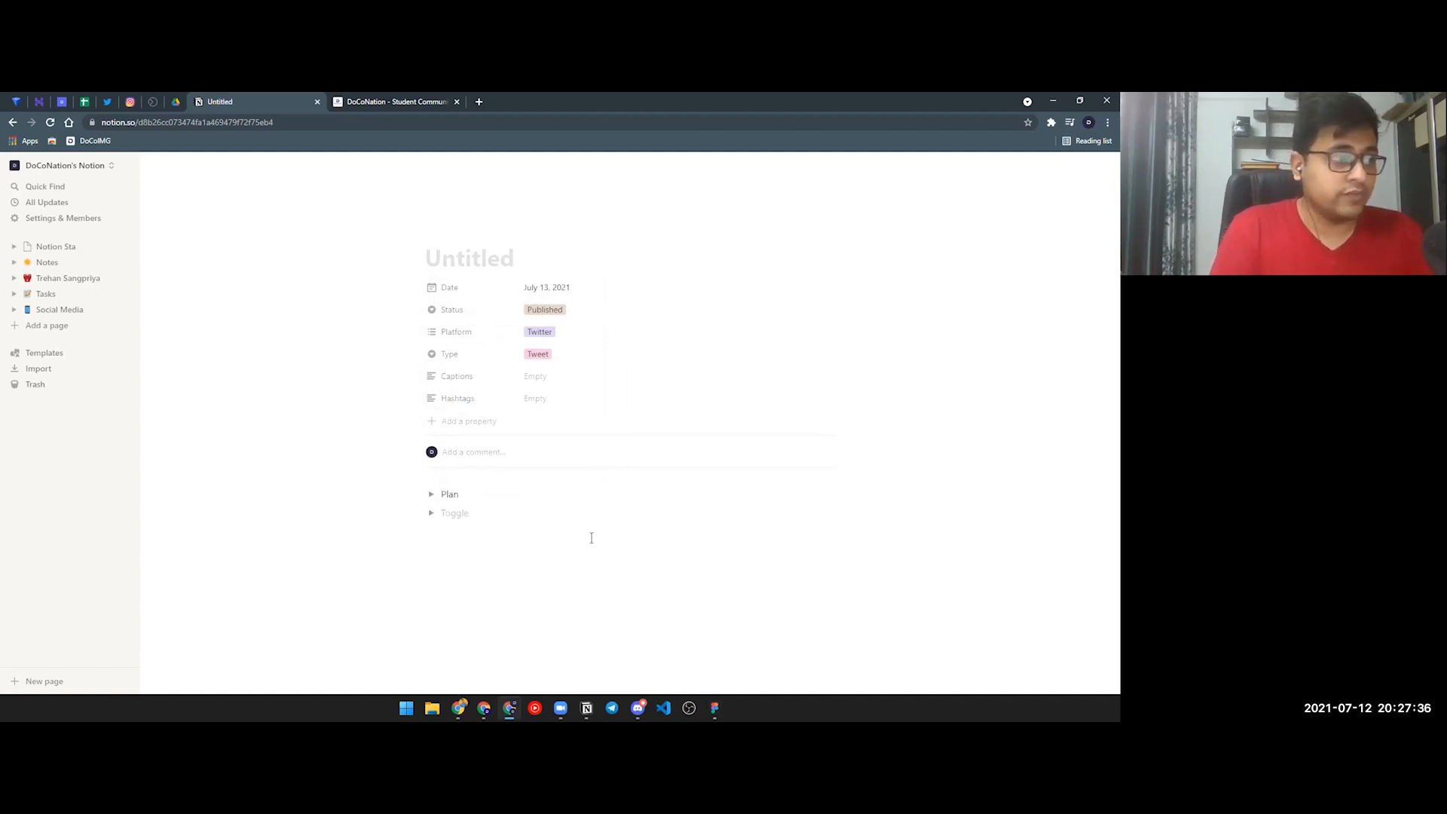
{"action": "key", "text": "BackSpace"}
{"action": "key", "text": "Delete"}
{"action": "key", "text": "Delete"}
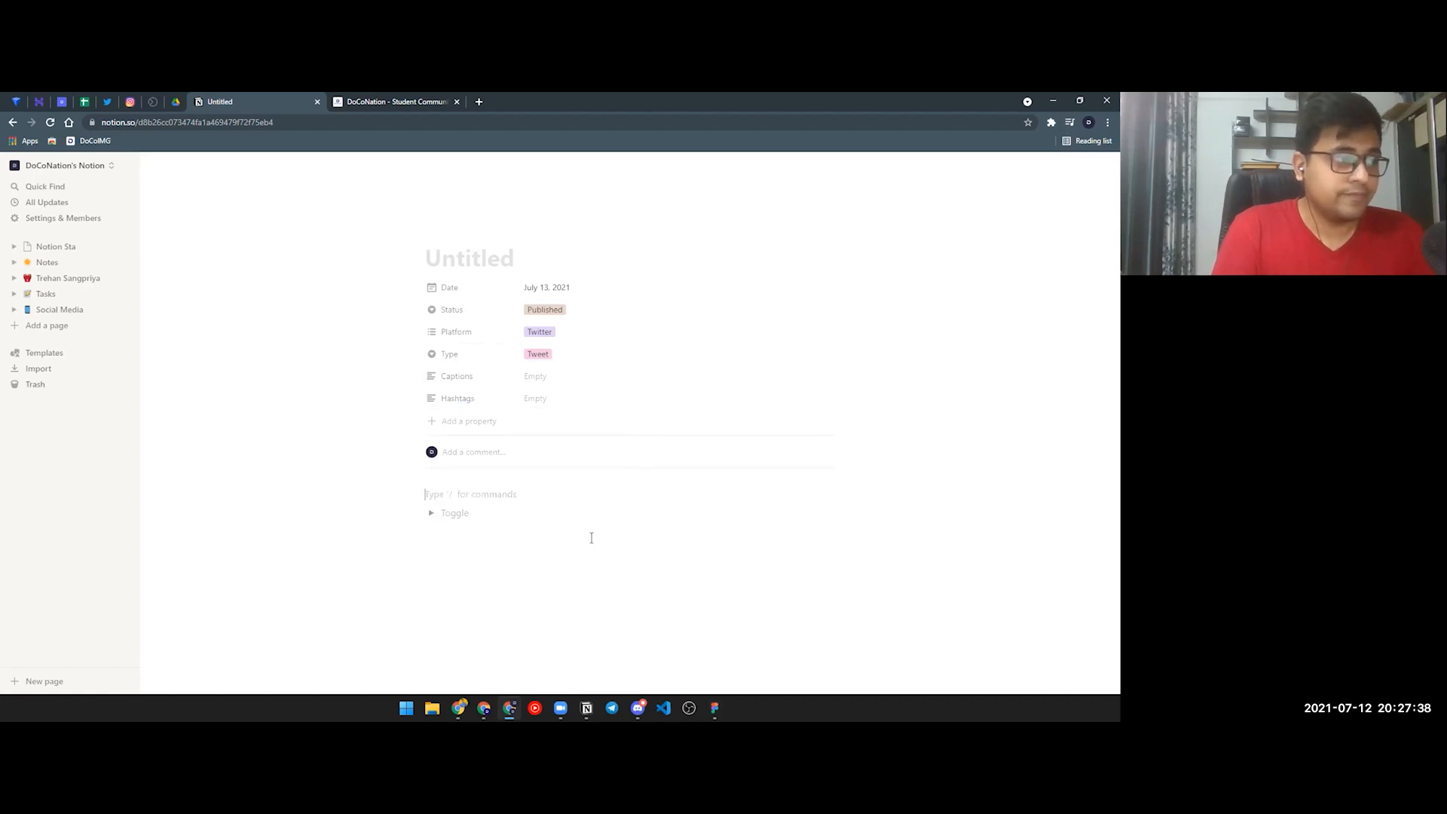
{"action": "key", "text": "BackSpace"}
Step: Build the toggle list in the entry's body with the items Idea, Plan, Content and Design
{"action": "type", "text": "Idea"}
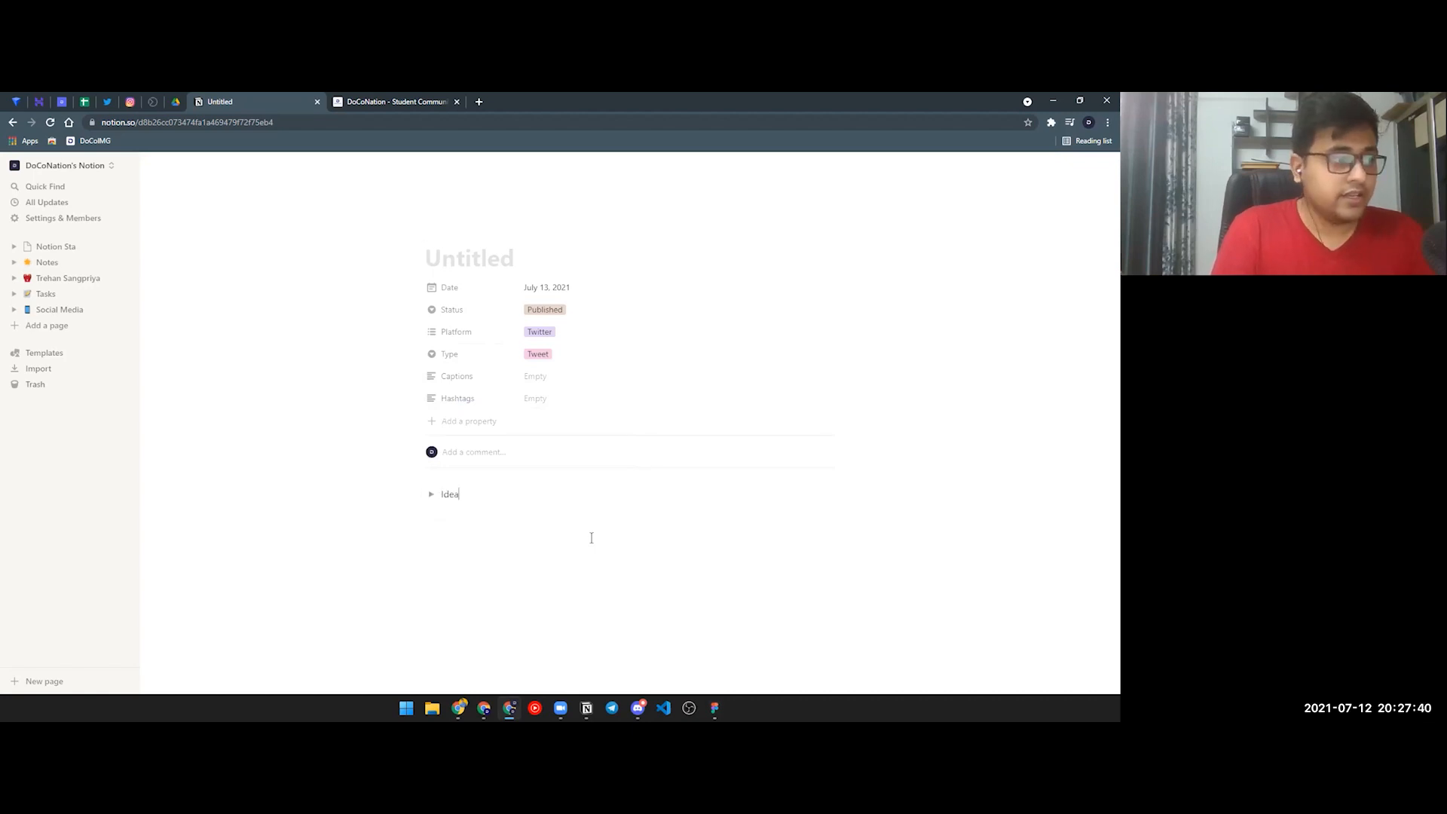
{"action": "key", "text": "Return"}
{"action": "type", "text": "Plan"}
{"action": "key", "text": "Return"}
{"action": "type", "text": "Content"}
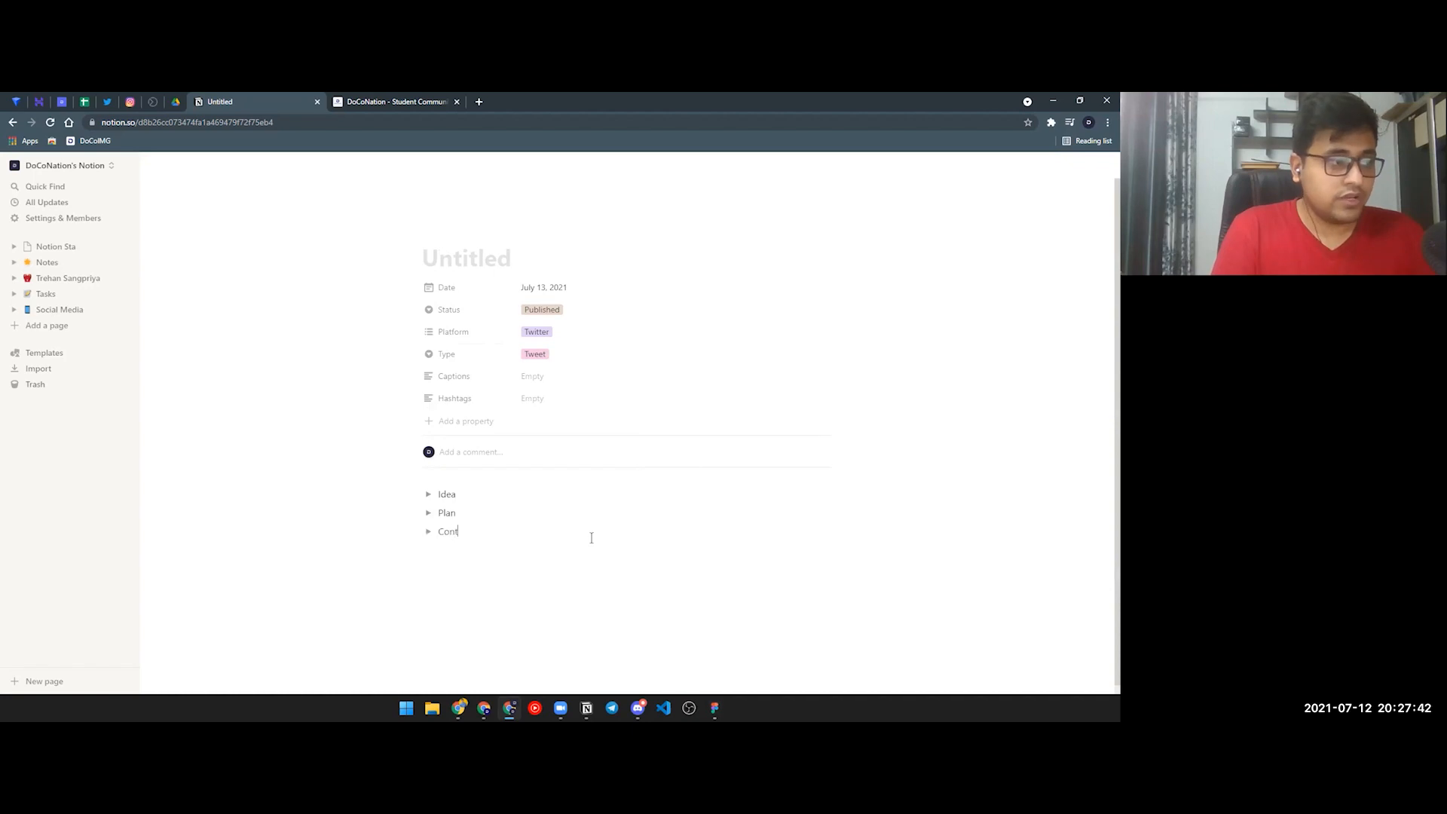
{"action": "key", "text": "Return"}
{"action": "type", "text": "Design"}
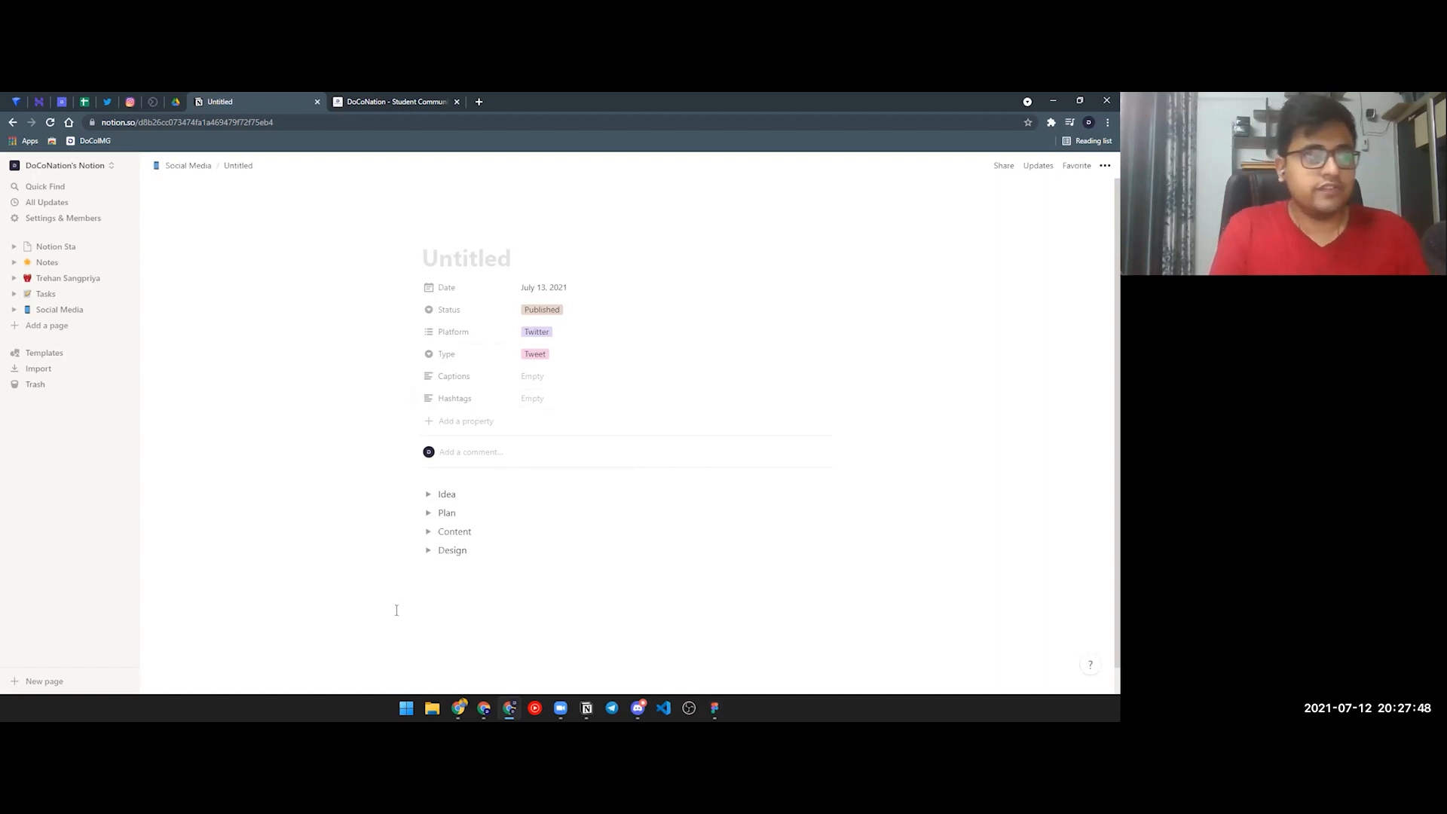
Step: Add the bullet "This is the Idea" inside the Idea toggle and "This is the Plan" inside the Plan toggle
{"action": "left_click", "coordinate": [428, 493]}
{"action": "left_click", "coordinate": [477, 513]}
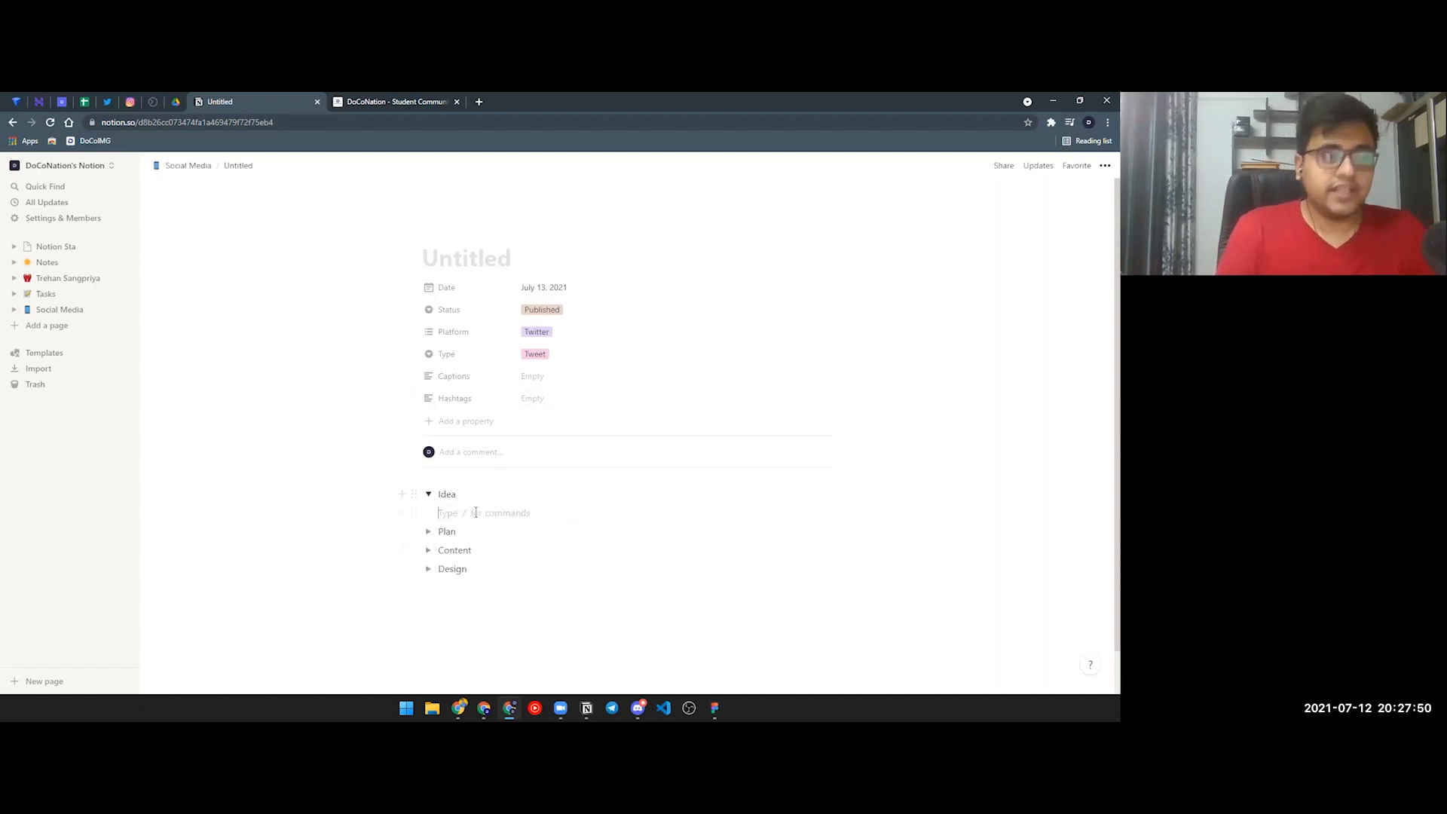
{"action": "type", "text": "- This is t"}
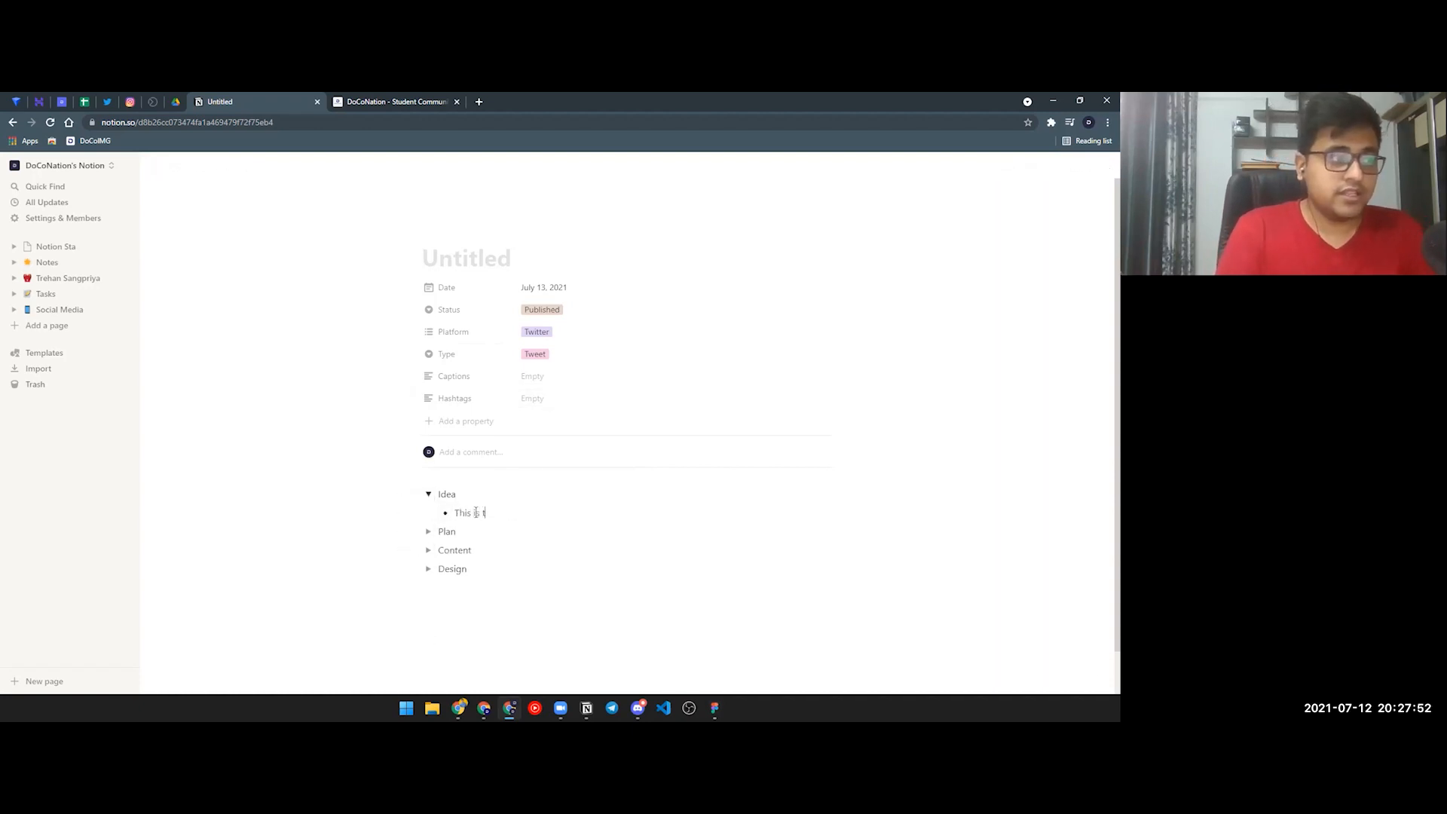
{"action": "type", "text": "he Idea"}
{"action": "left_click", "coordinate": [428, 531]}
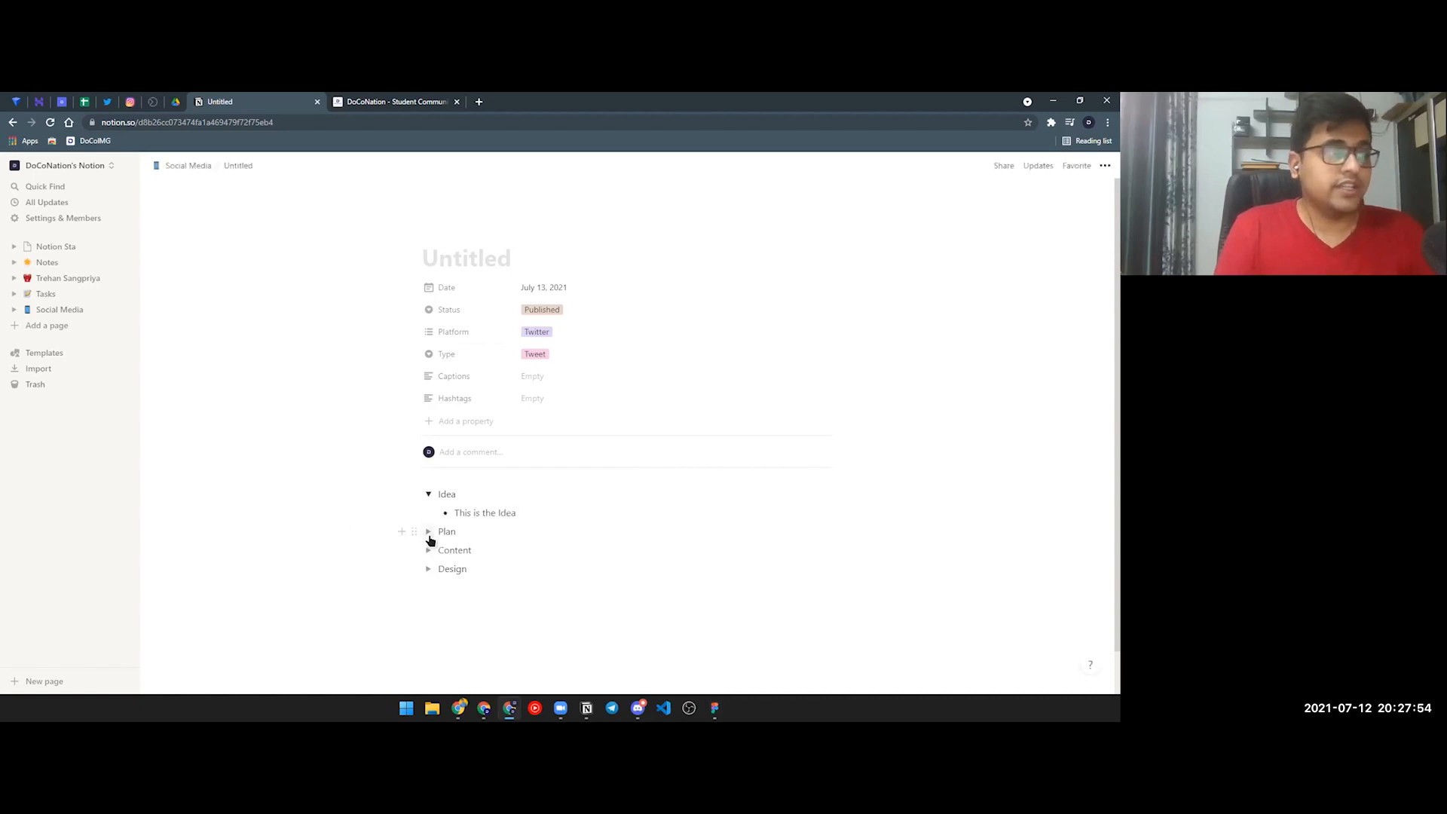
{"action": "left_click", "coordinate": [494, 551]}
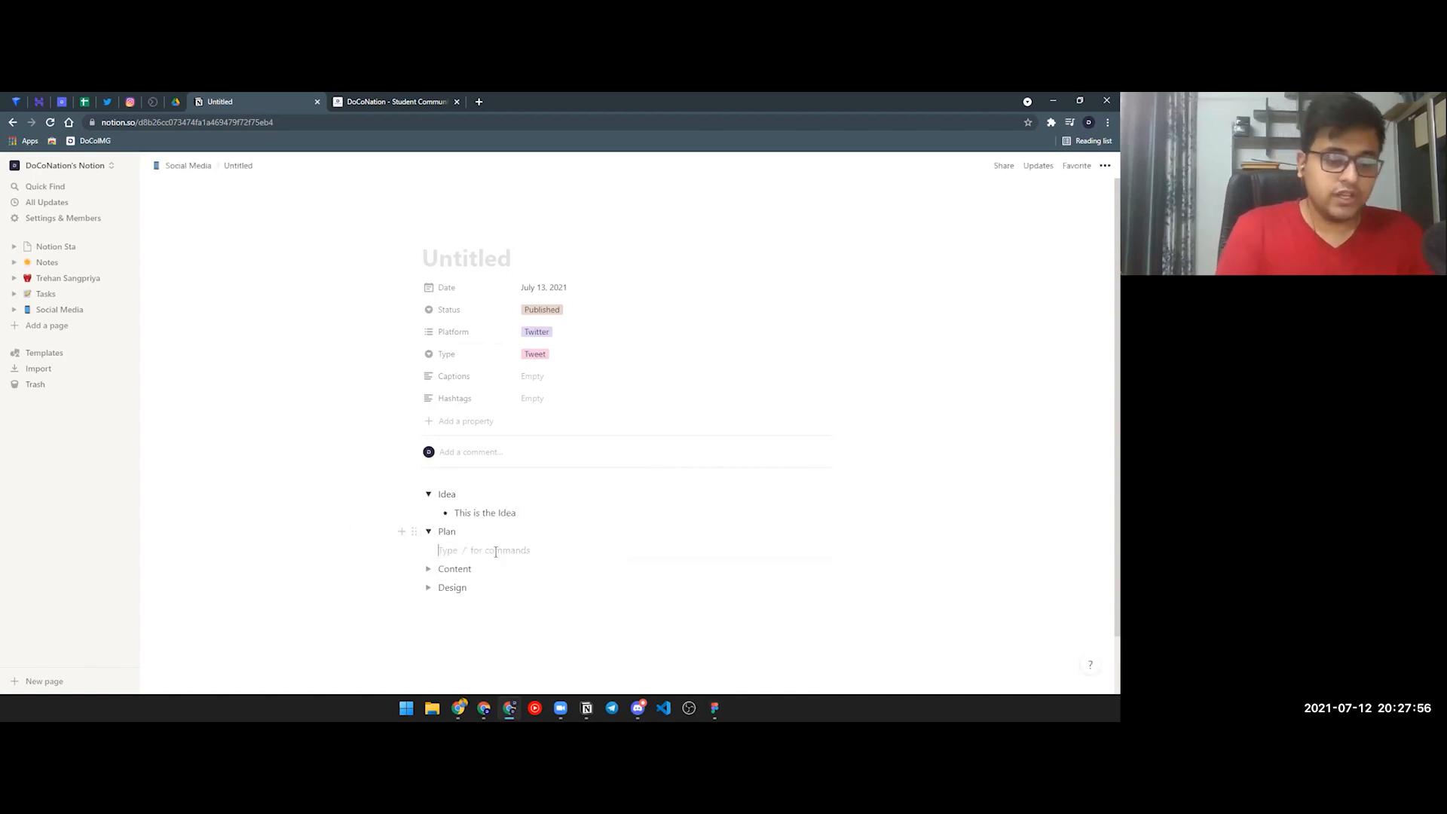
{"action": "type", "text": "- "}
{"action": "type", "text": "This is the Plan"}
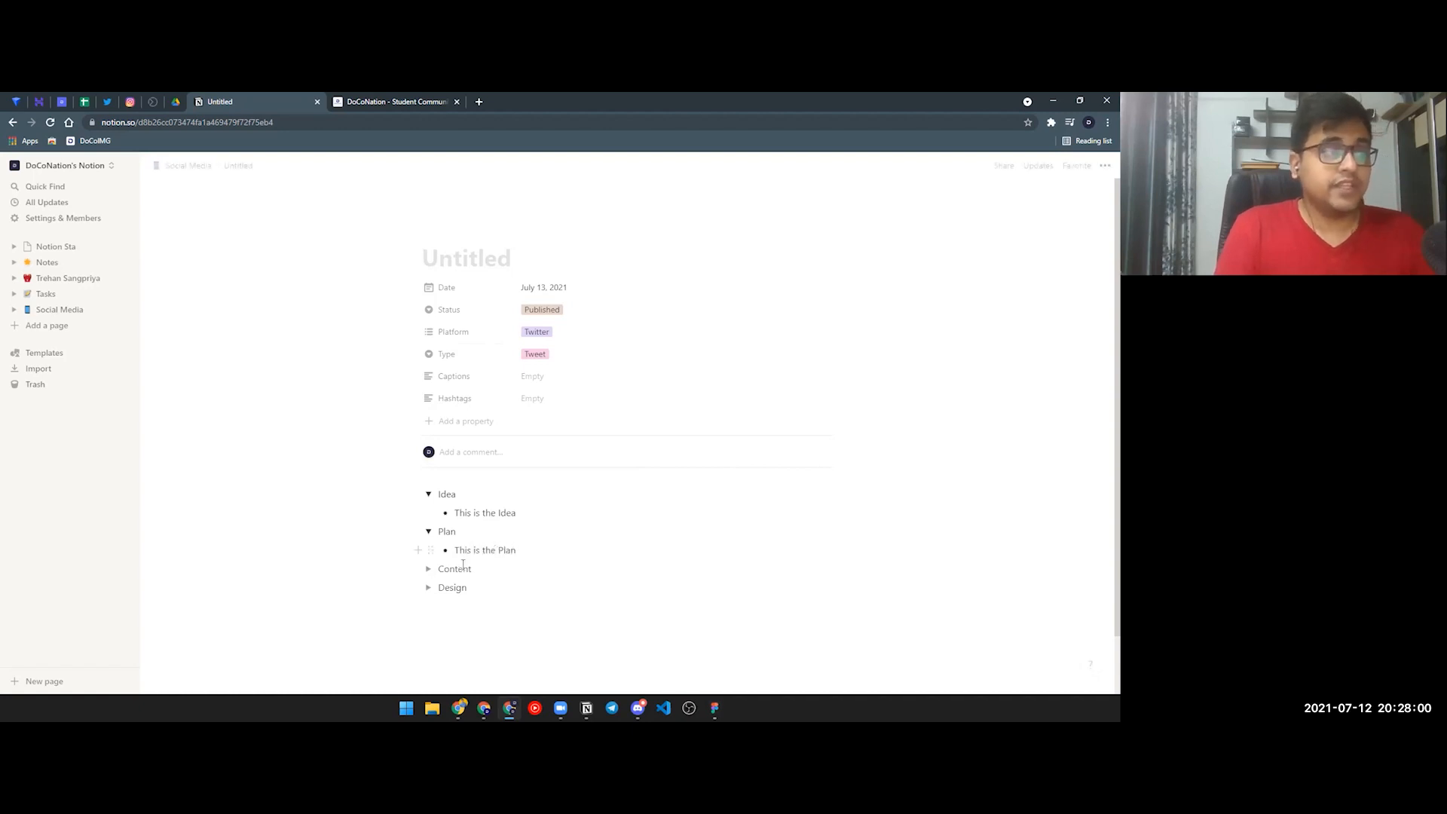
Step: Expand the Content toggle and add the bullet "This is the Content" inside it
{"action": "left_click", "coordinate": [429, 569]}
{"action": "left_click", "coordinate": [480, 587]}
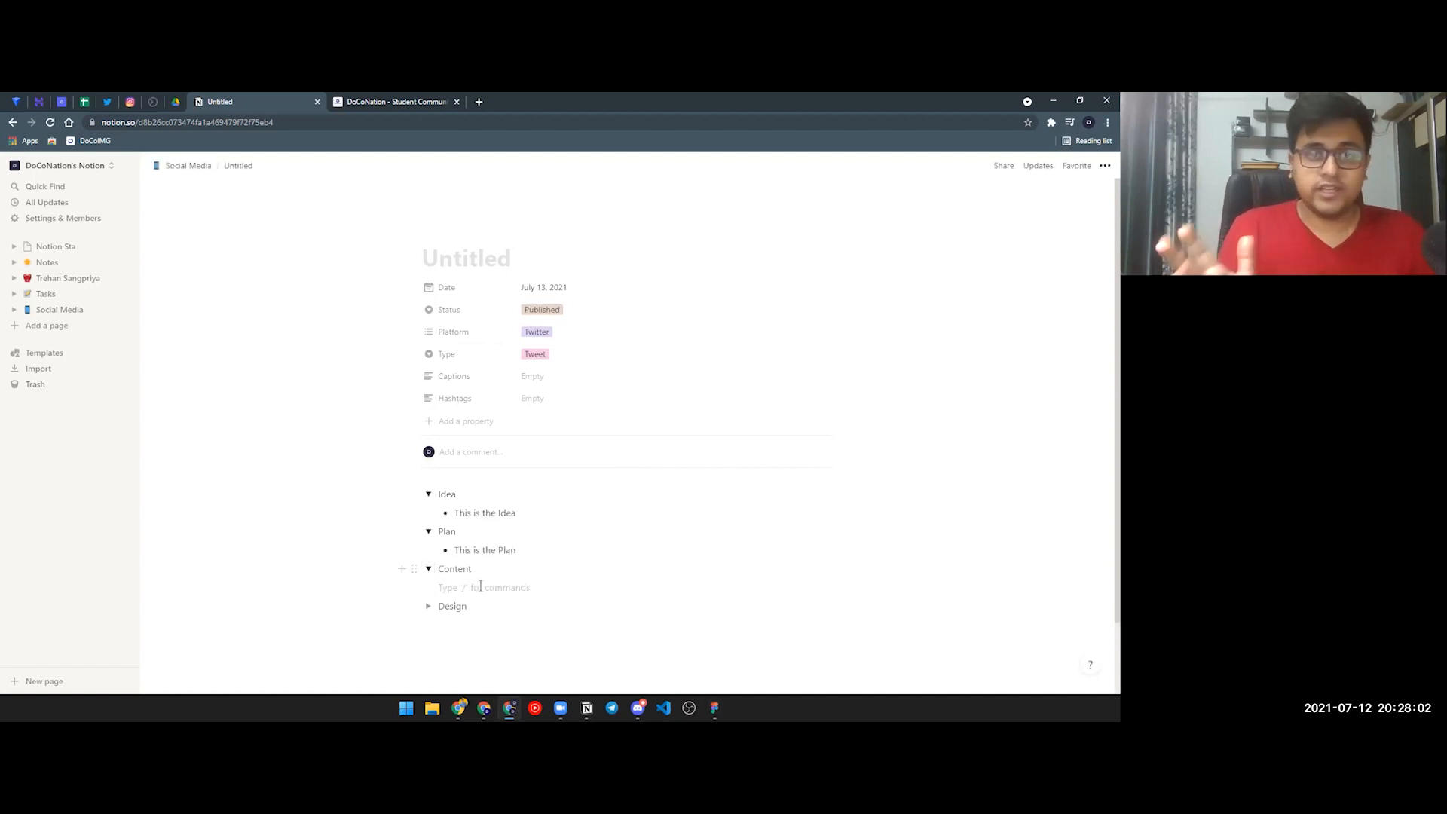
{"action": "type", "text": "- "}
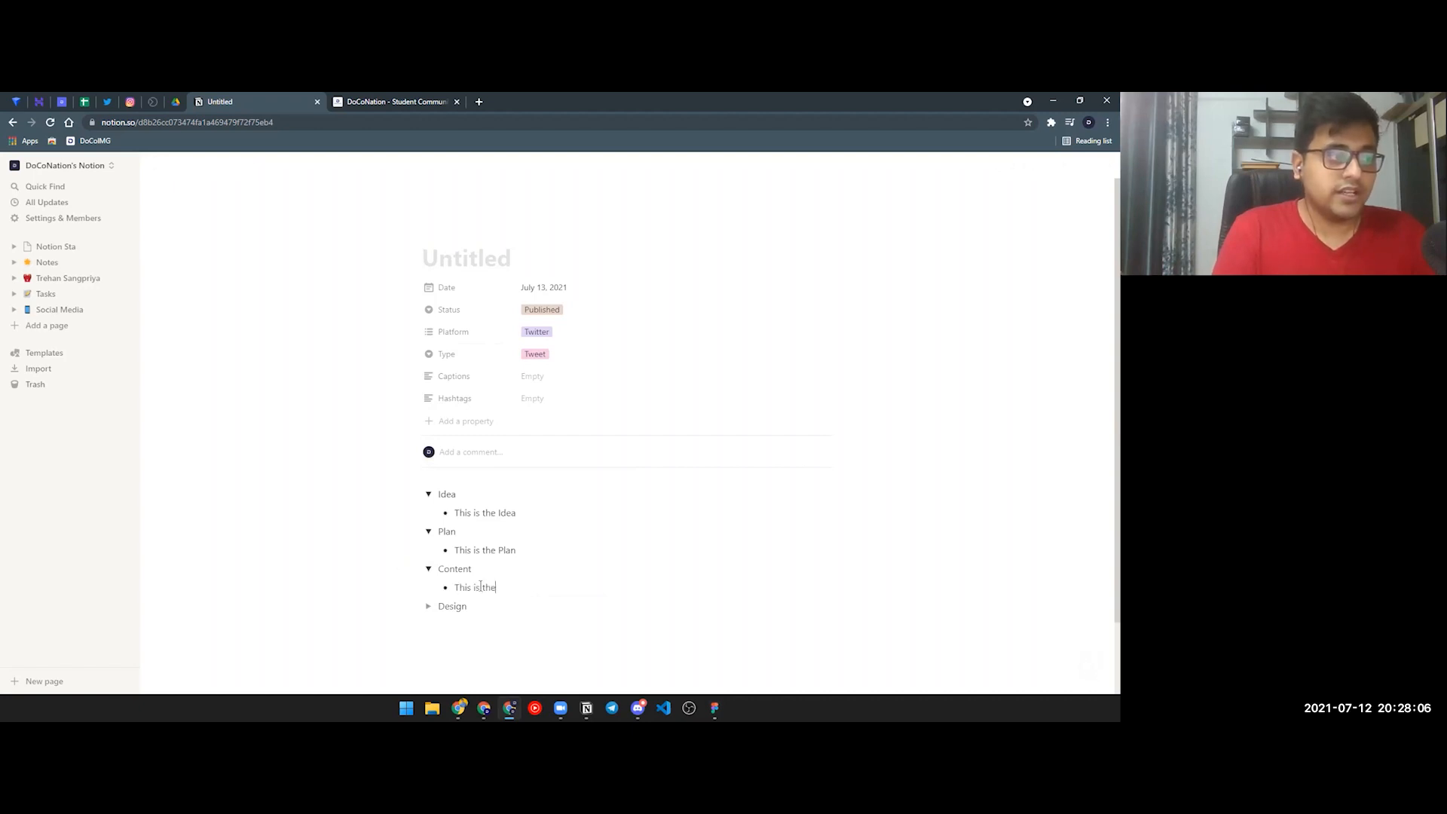
{"action": "type", "text": "This is the Content"}
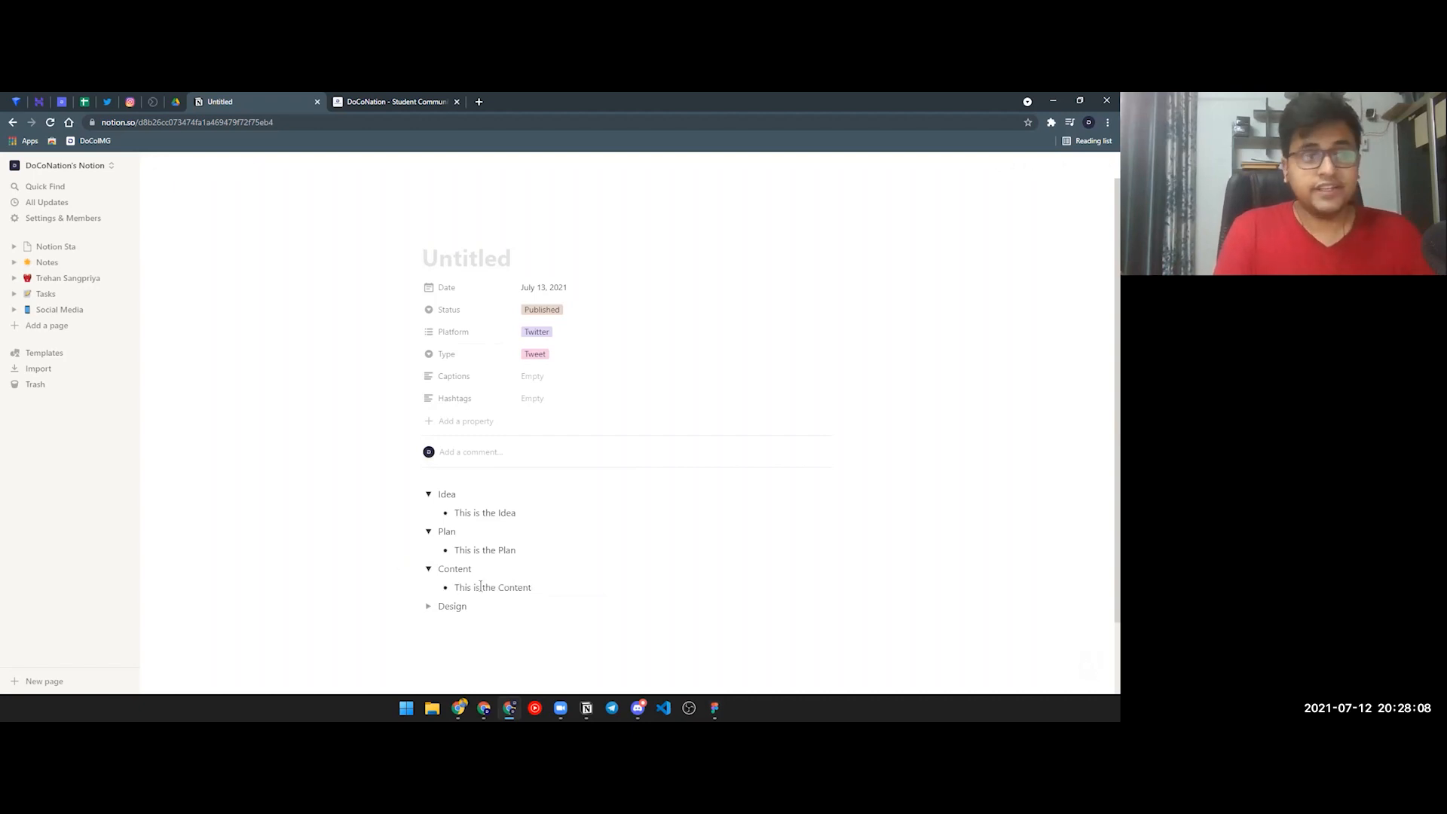
Step: Expand the Design toggle and insert a Figma embed block inside it without linking a file
{"action": "left_click", "coordinate": [428, 607]}
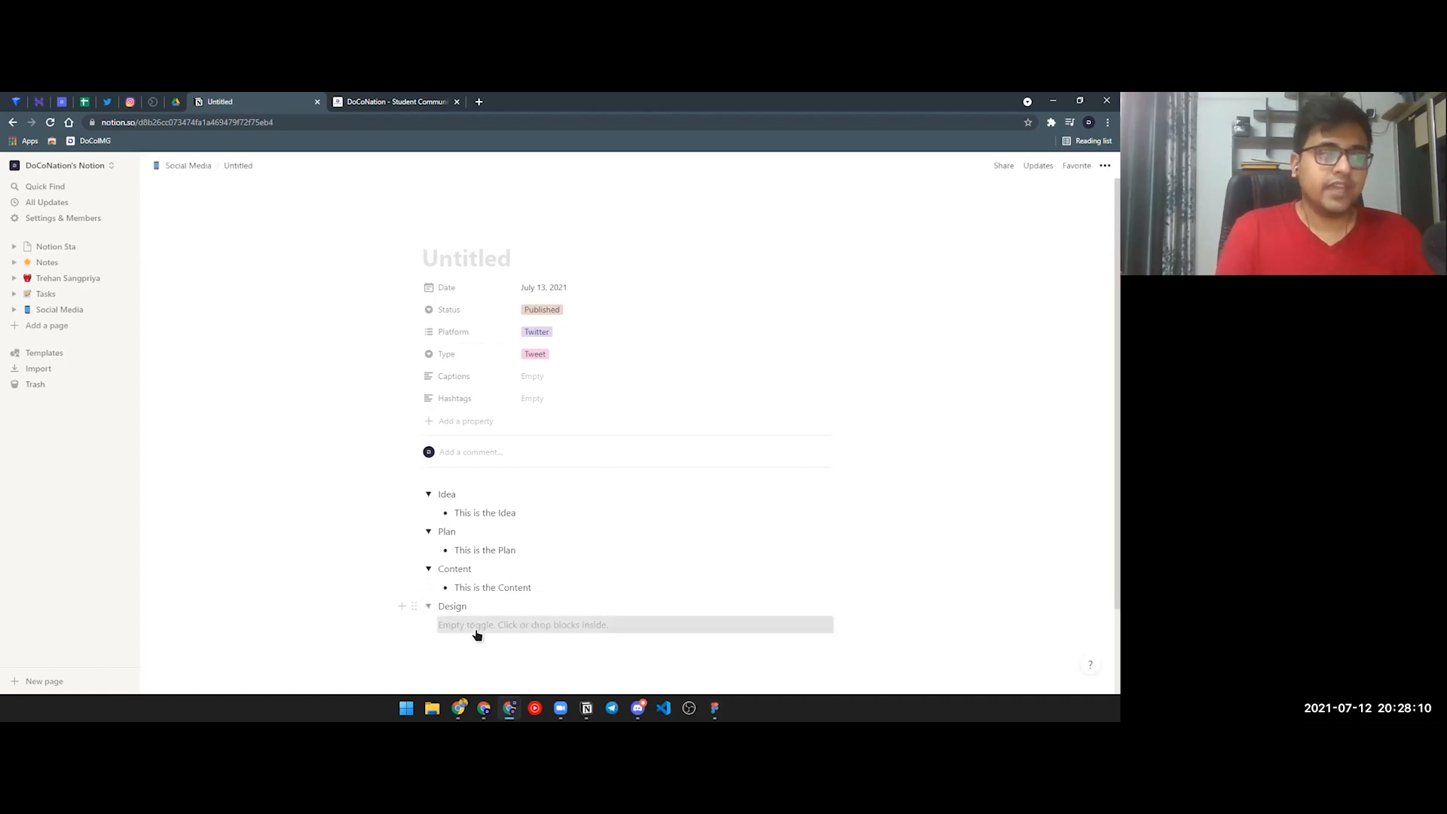
{"action": "left_click", "coordinate": [476, 632]}
{"action": "type", "text": "/figma"}
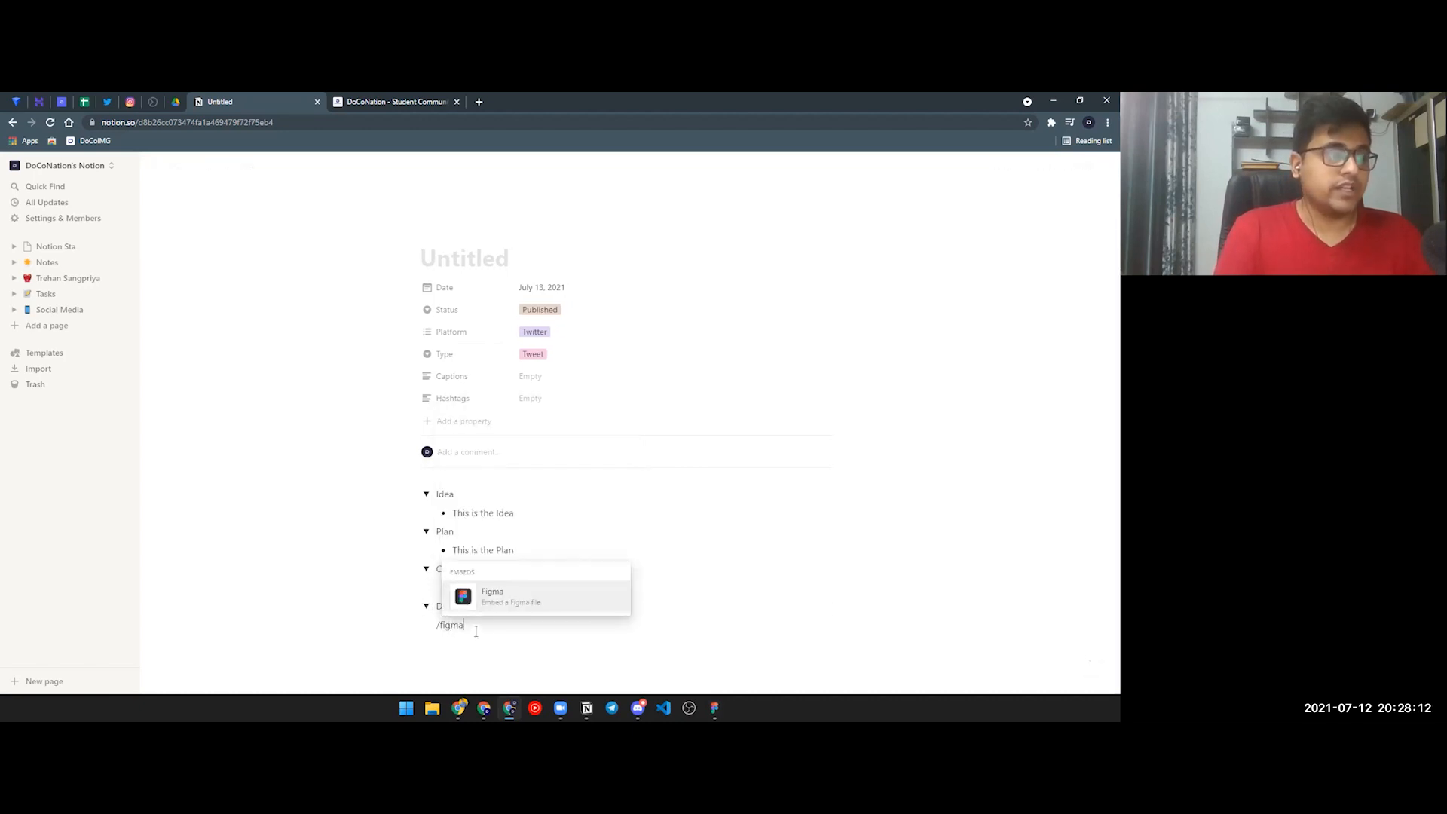
{"action": "left_click", "coordinate": [478, 597]}
{"action": "left_click", "coordinate": [884, 579]}
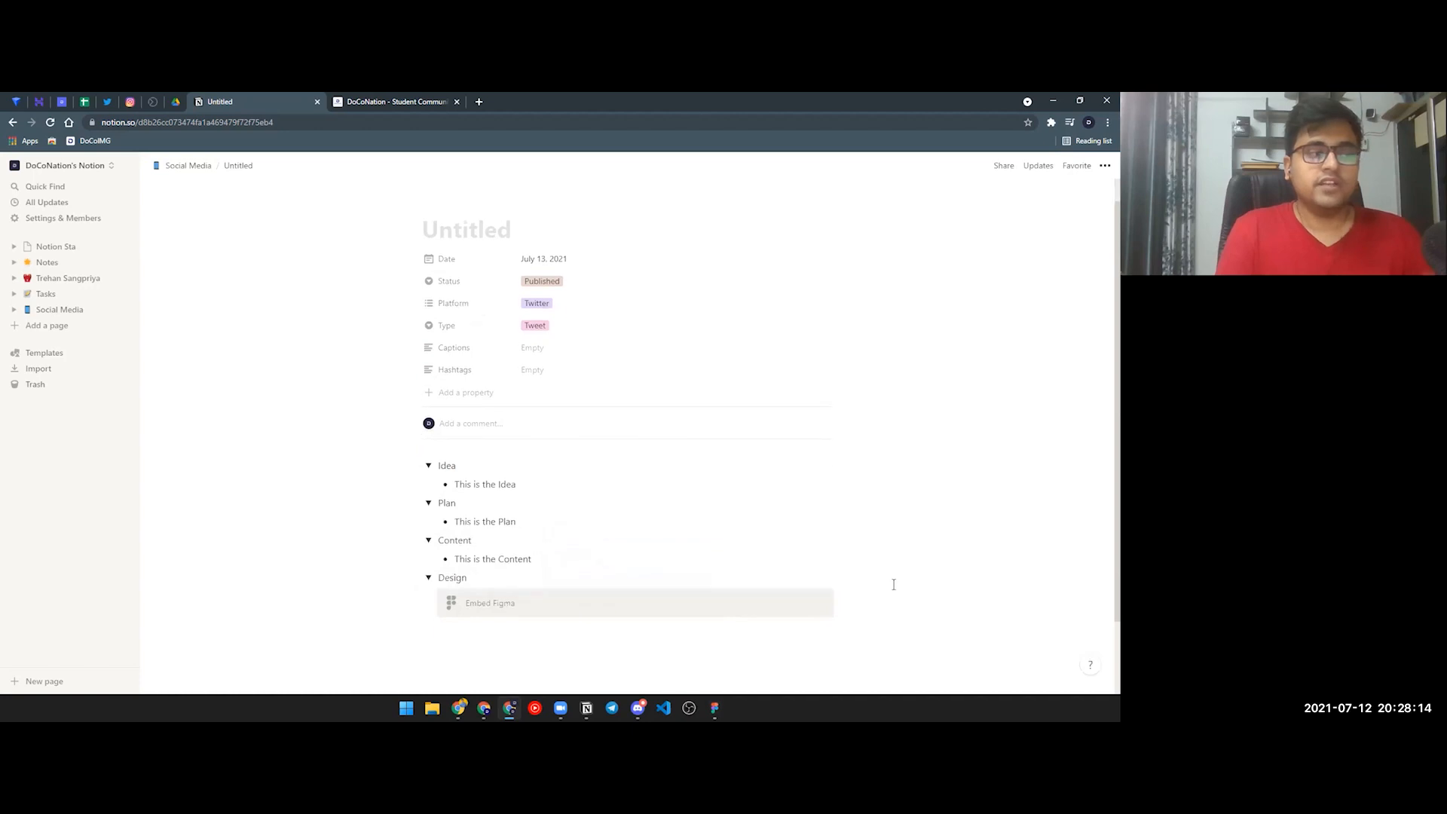
{"action": "scroll", "coordinate": [867, 565], "scroll_direction": "down", "scroll_amount": 2}
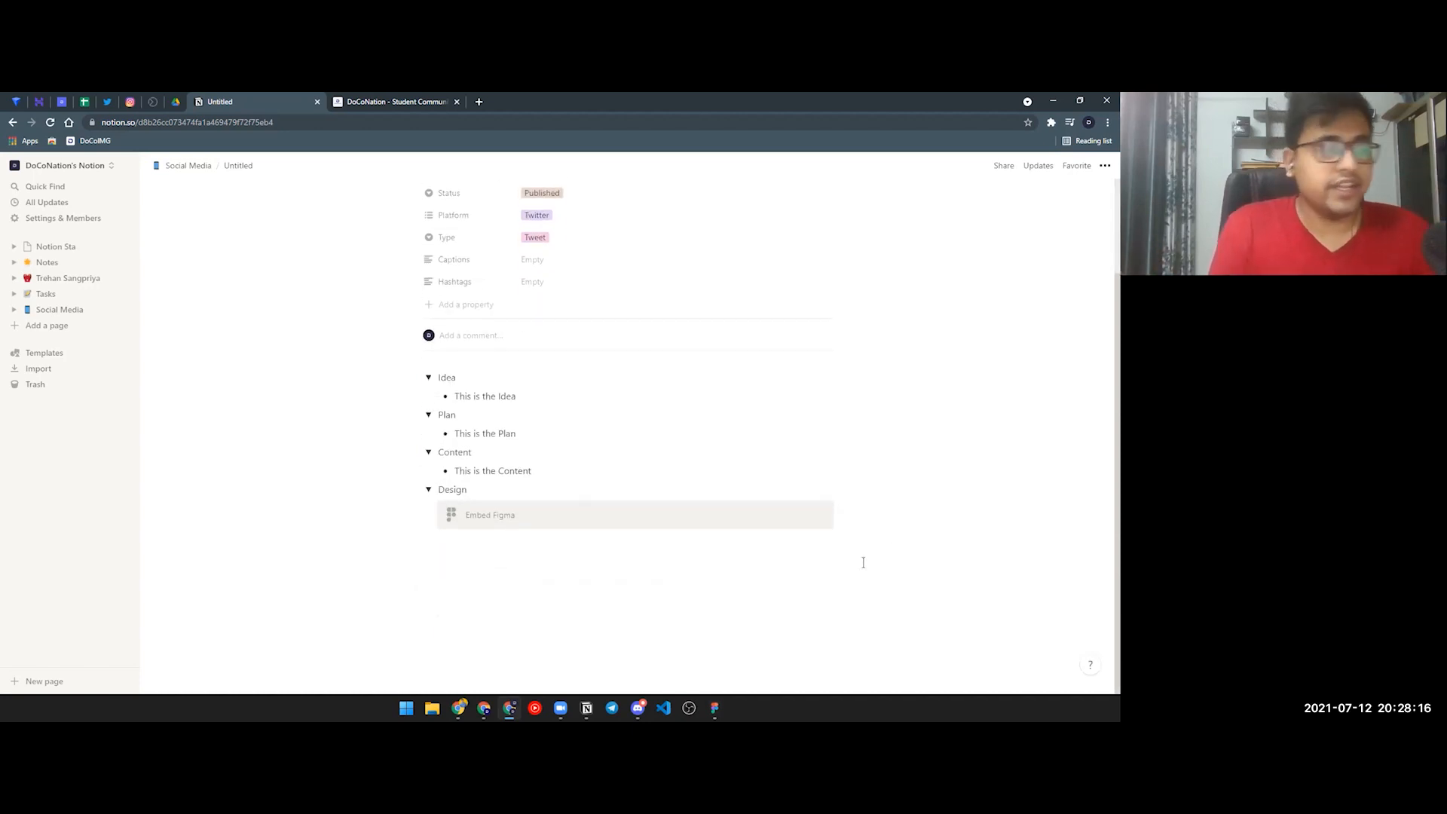
{"action": "scroll", "coordinate": [544, 519], "scroll_direction": "up", "scroll_amount": 1}
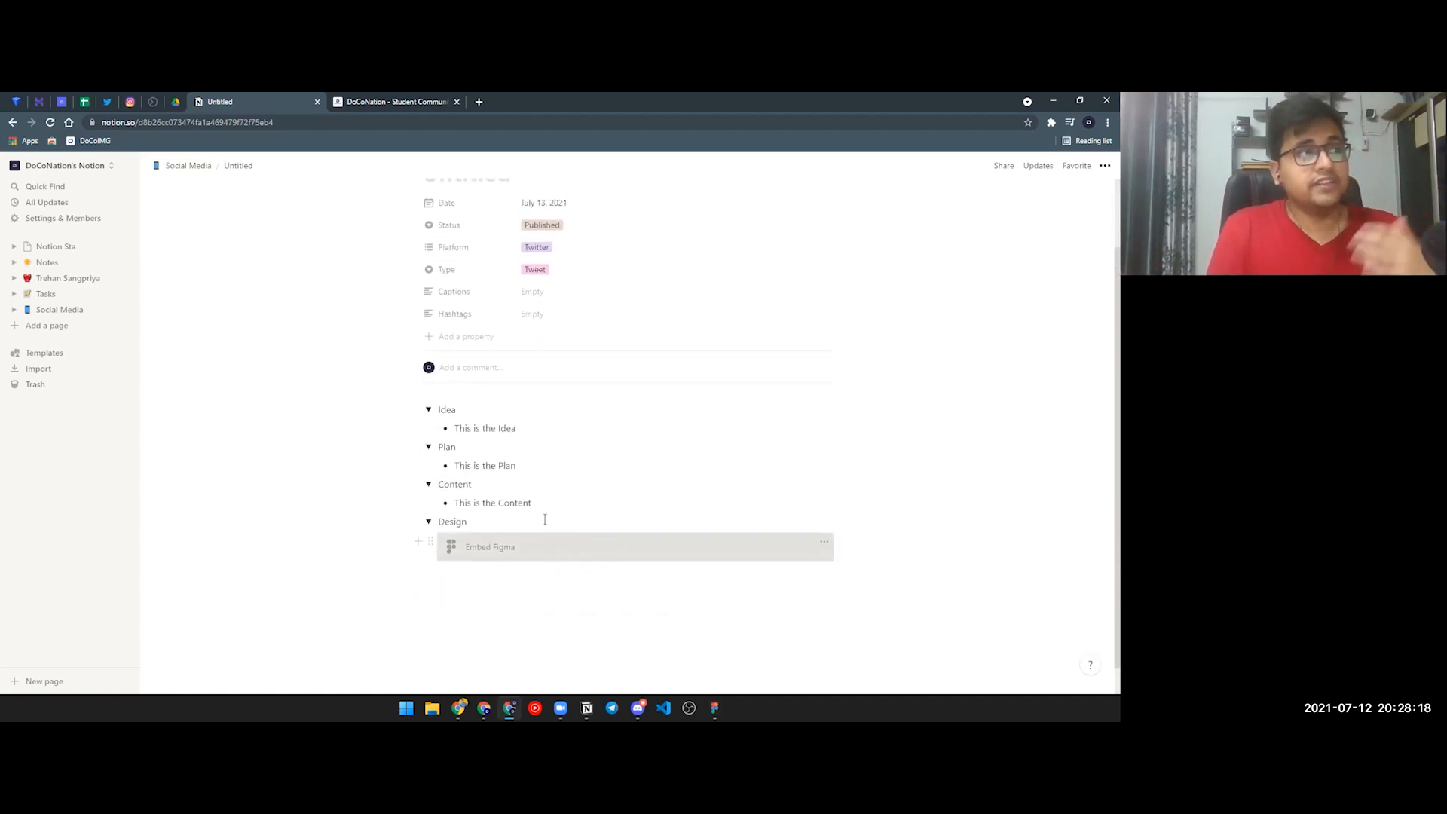
Step: Title the July 13 entry "Social Post" and return to the Social Media calendar
{"action": "scroll", "coordinate": [545, 519], "scroll_direction": "up", "scroll_amount": 2}
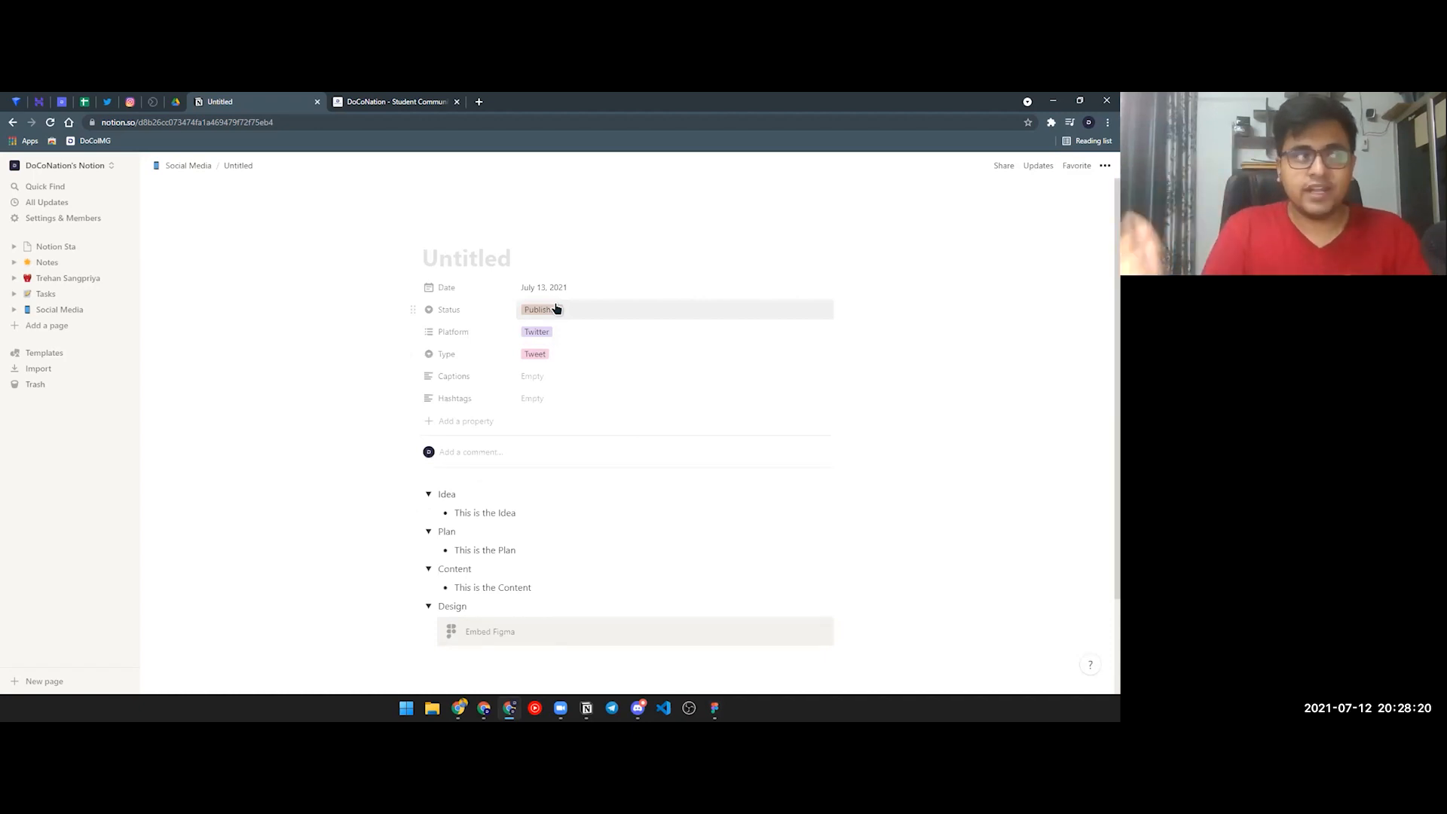
{"action": "scroll", "coordinate": [620, 346], "scroll_direction": "down", "scroll_amount": 2}
{"action": "scroll", "coordinate": [588, 314], "scroll_direction": "up", "scroll_amount": 2}
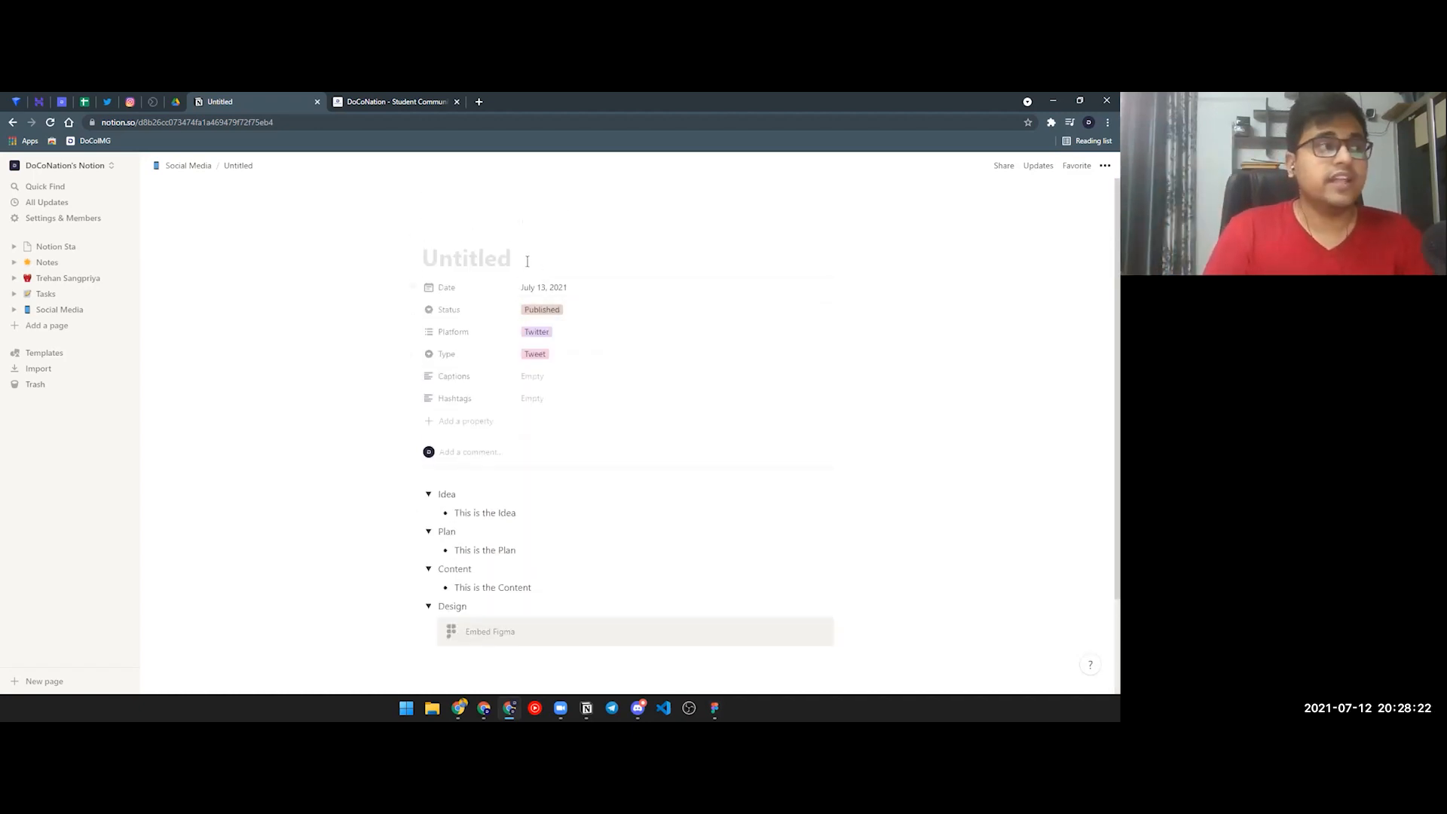
{"action": "left_click", "coordinate": [527, 261]}
{"action": "type", "text": "Social"}
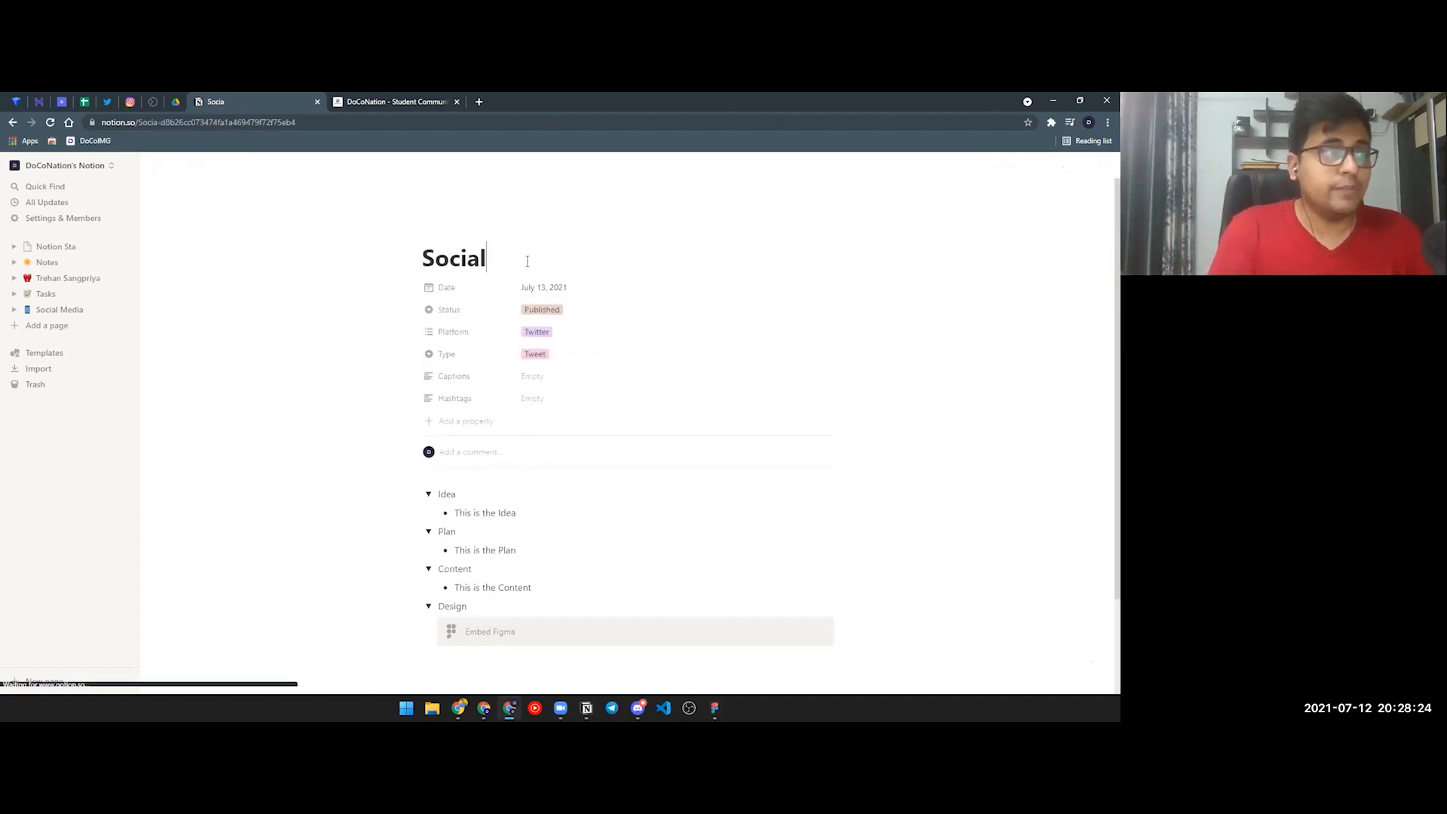
{"action": "type", "text": " Post"}
{"action": "left_click", "coordinate": [117, 263]}
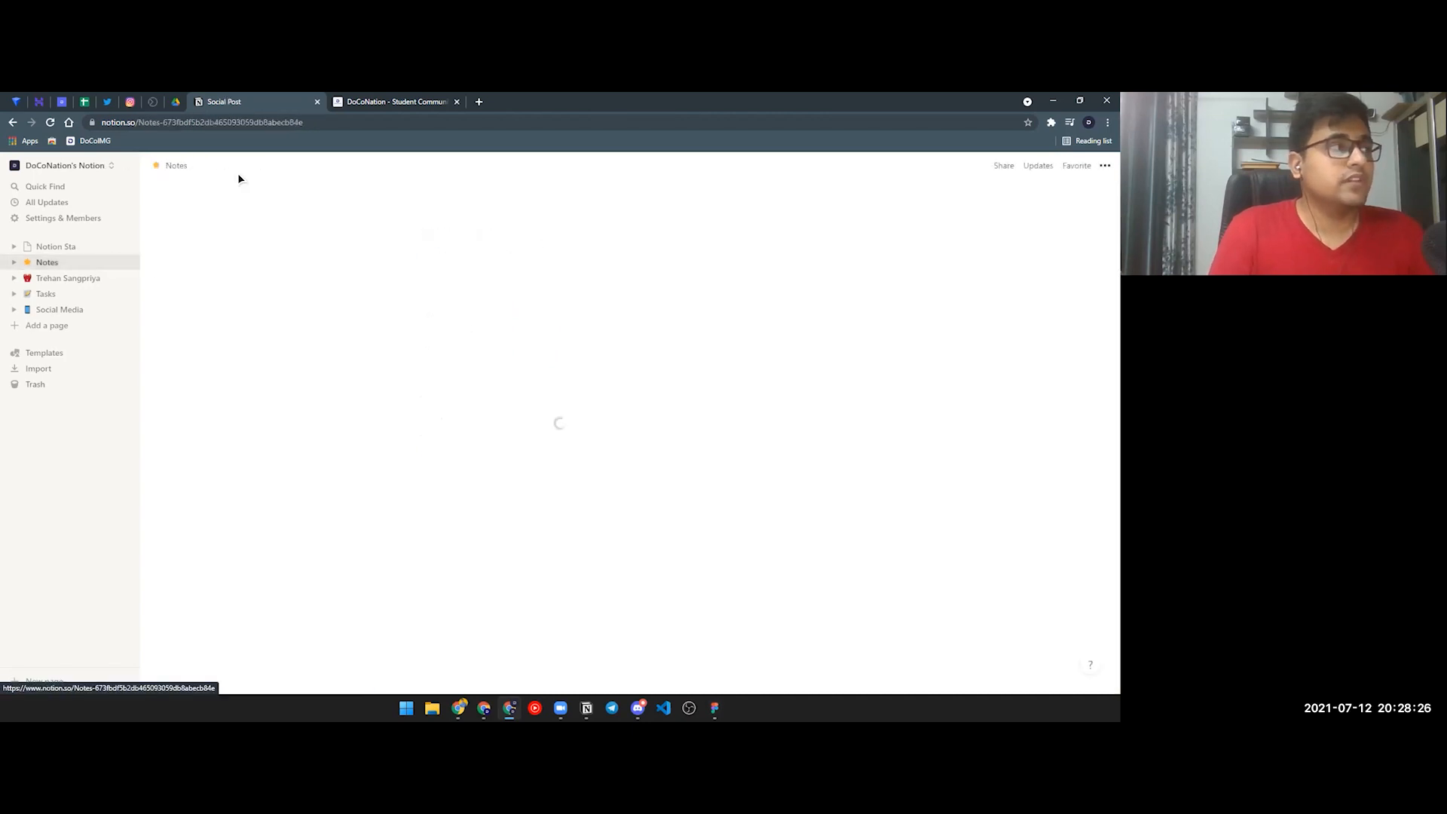
{"action": "left_click", "coordinate": [58, 310]}
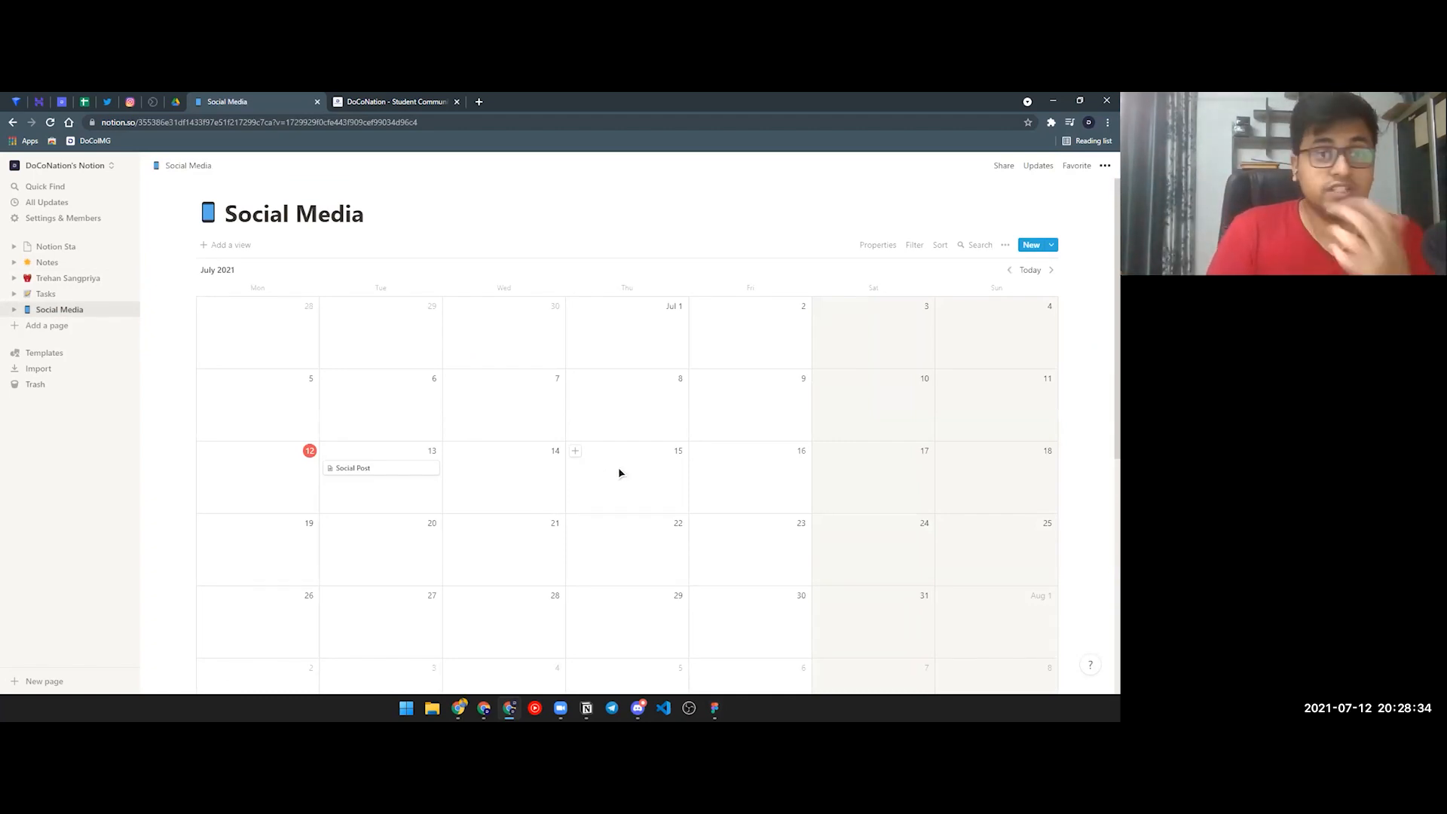
Step: Add a Board view to the Social Media database, leaving the view name blank
{"action": "left_click", "coordinate": [230, 245]}
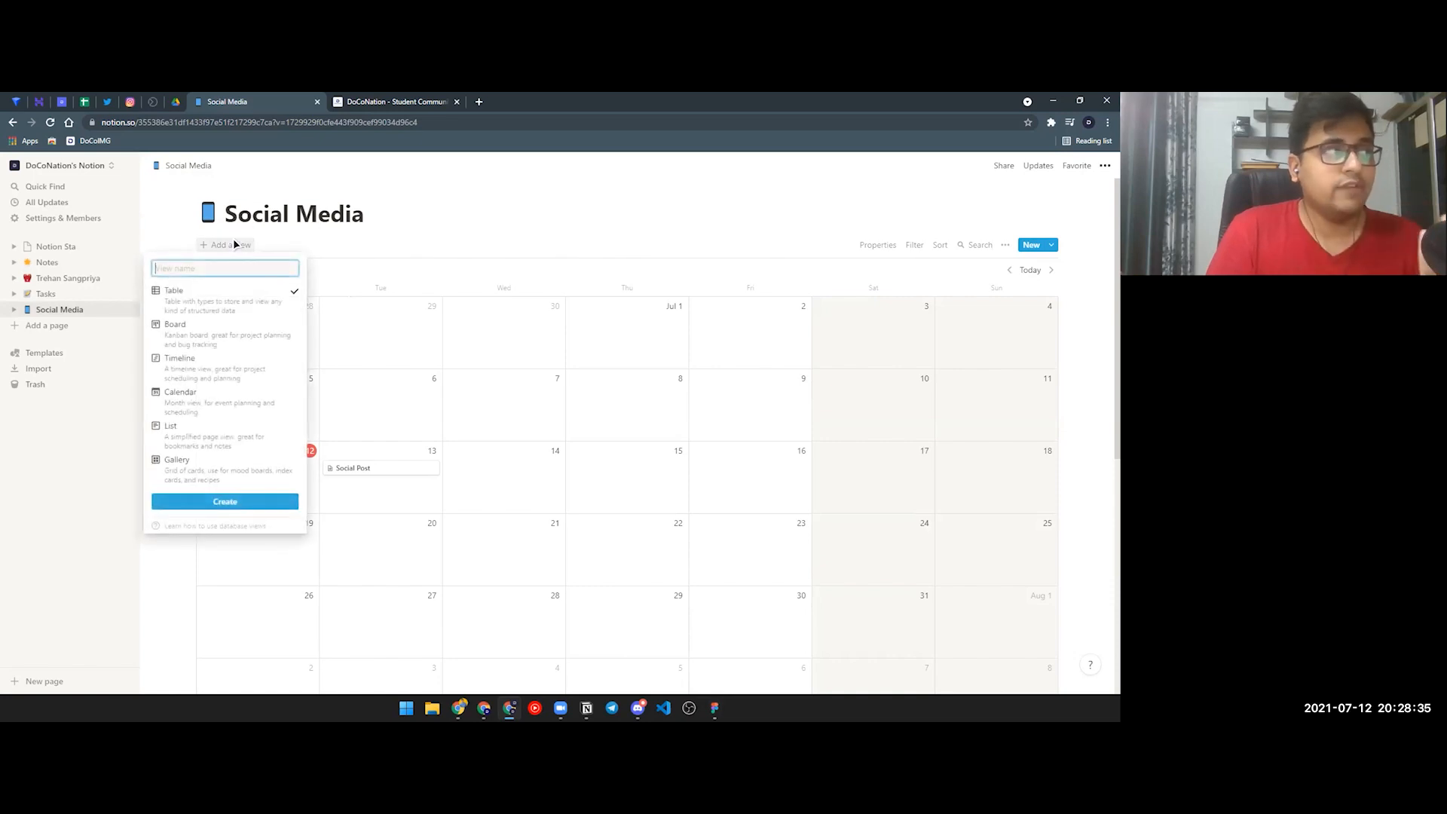
{"action": "left_click", "coordinate": [229, 328]}
{"action": "left_click", "coordinate": [262, 502]}
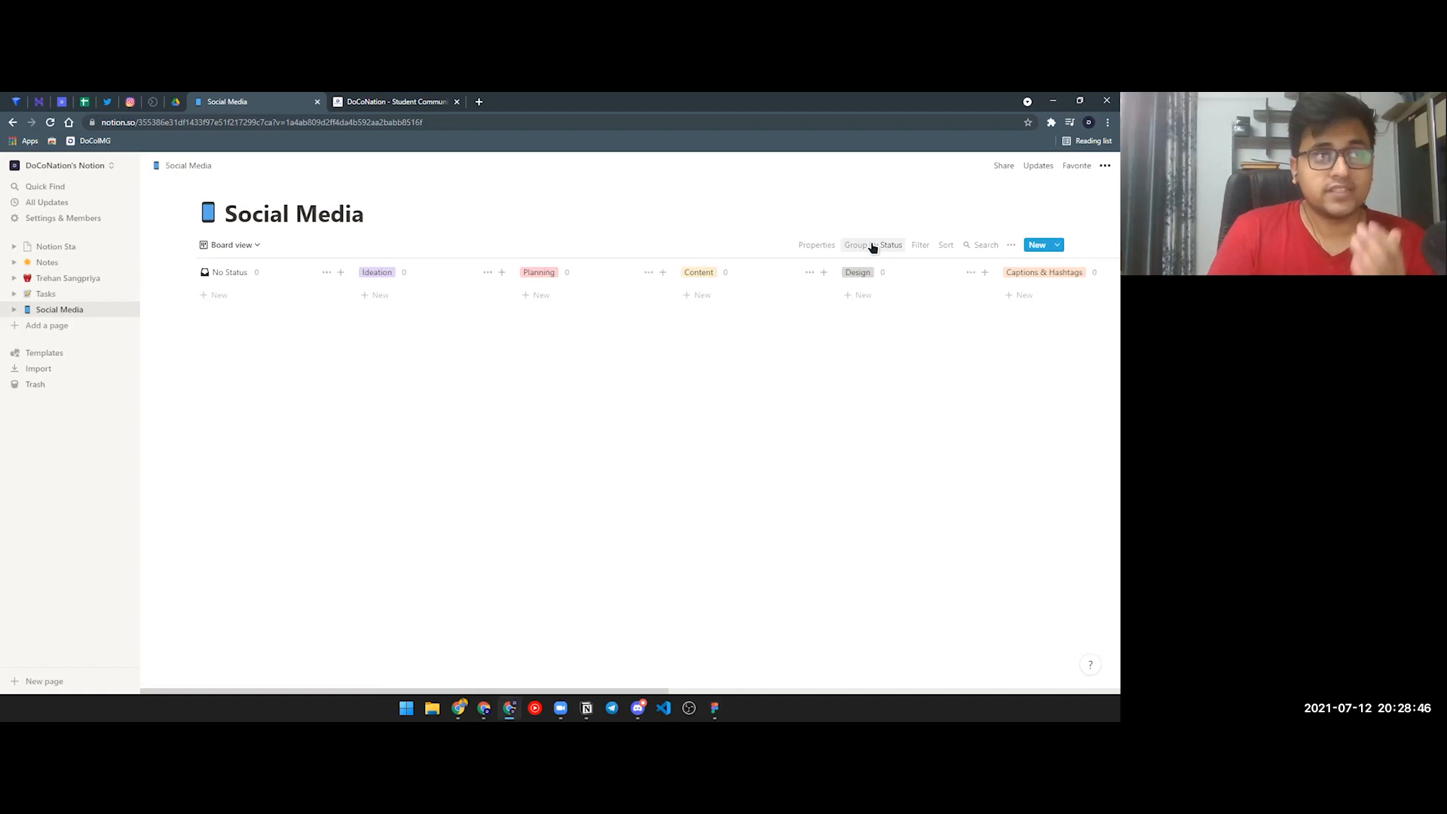
Step: Try grouping the board by Type and switch the grouping back to Status
{"action": "left_click", "coordinate": [872, 246]}
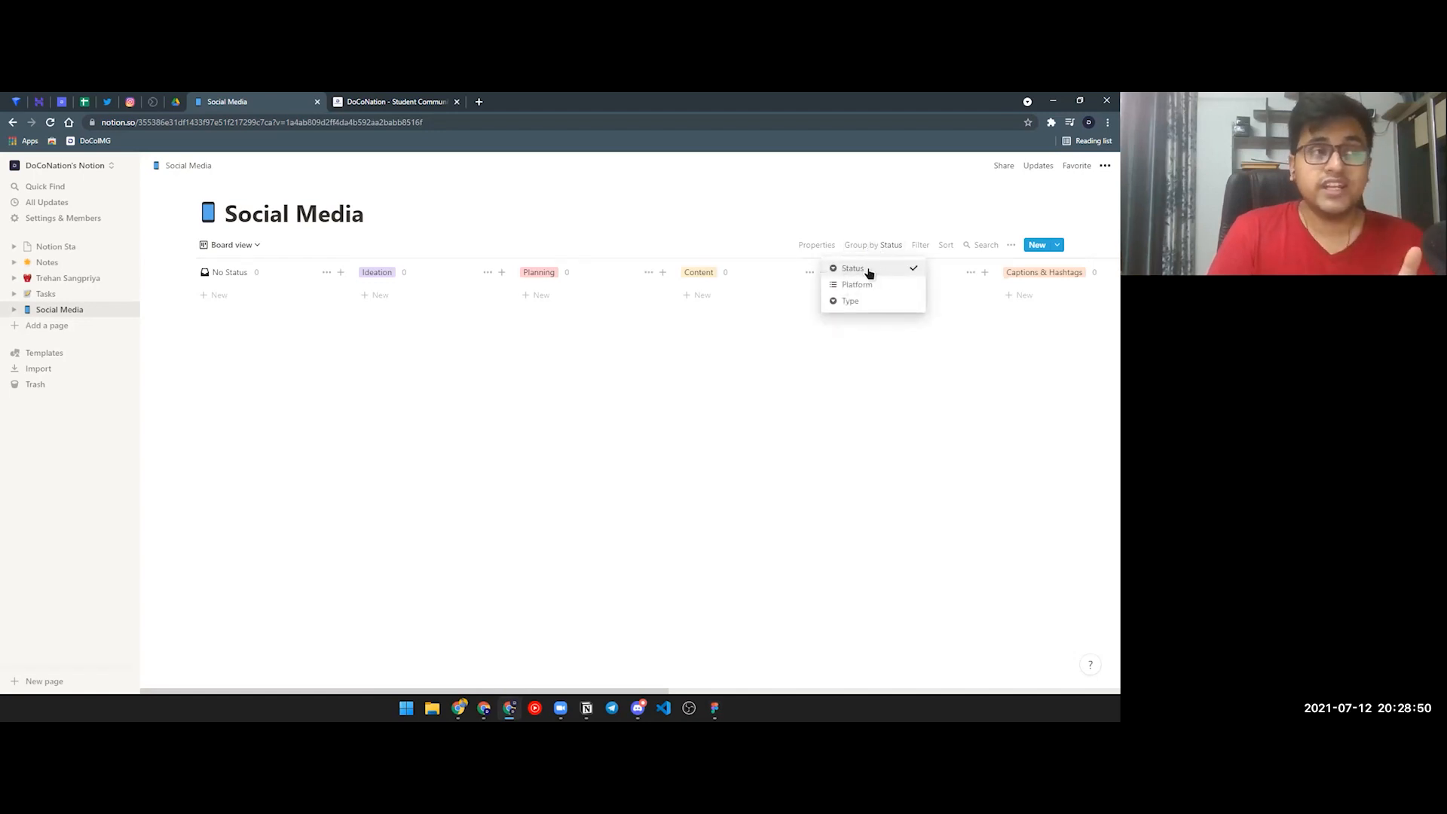
{"action": "left_click", "coordinate": [866, 299]}
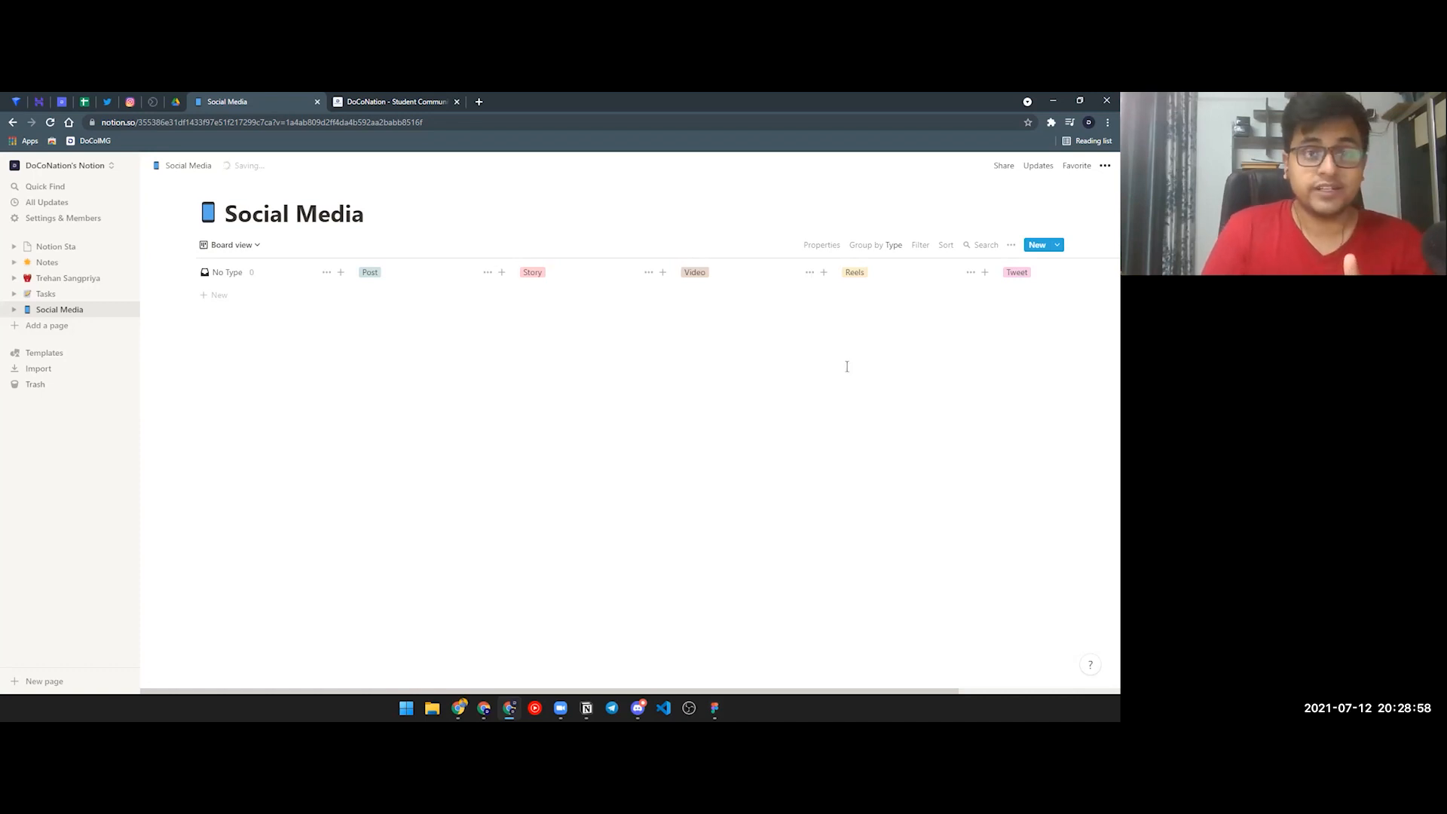
{"action": "left_click", "coordinate": [859, 245]}
{"action": "left_click", "coordinate": [888, 275]}
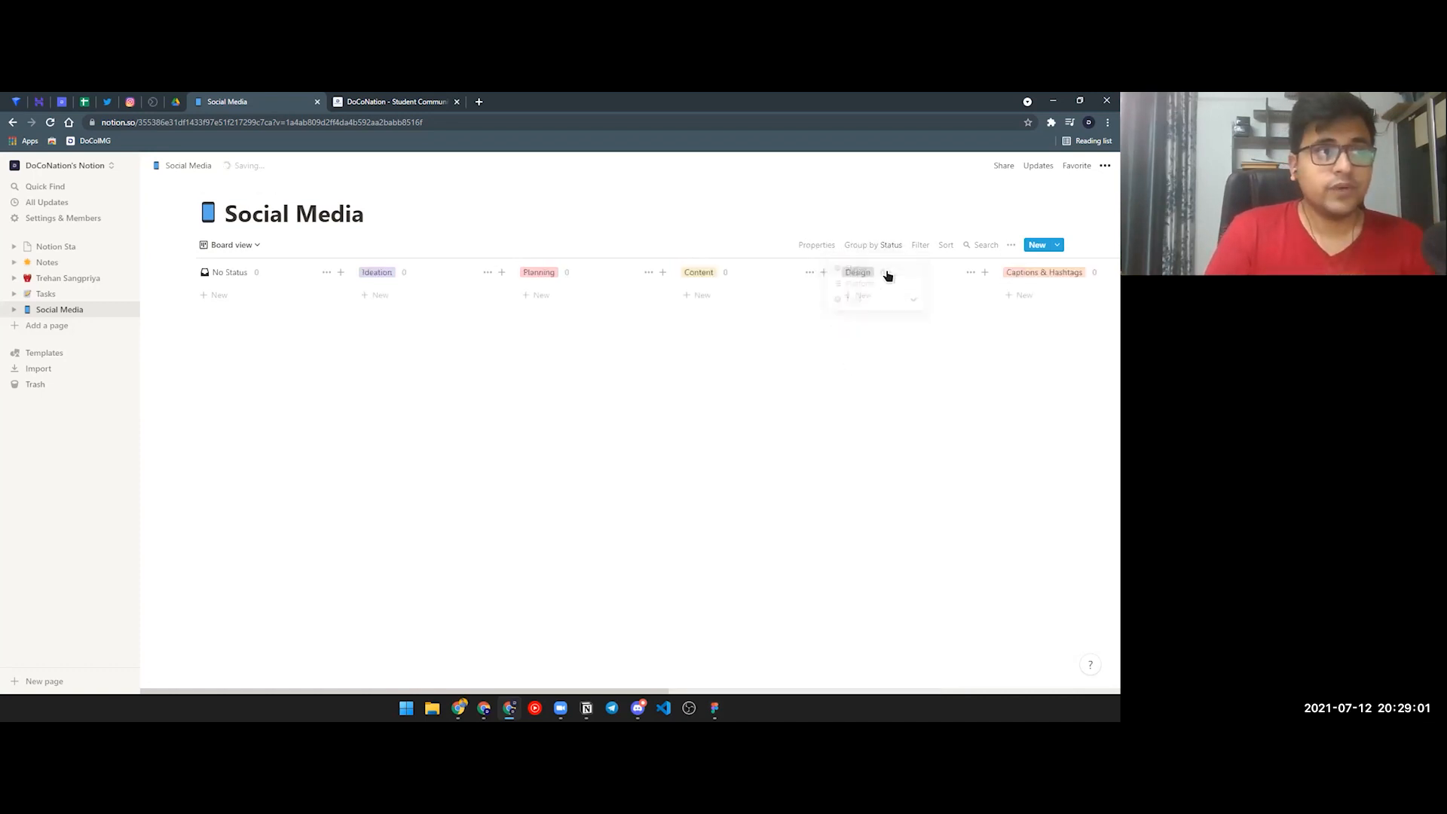
Step: Rename the board view of the Social Media database to "Status Board"
{"action": "left_click", "coordinate": [248, 245]}
{"action": "left_click", "coordinate": [318, 303]}
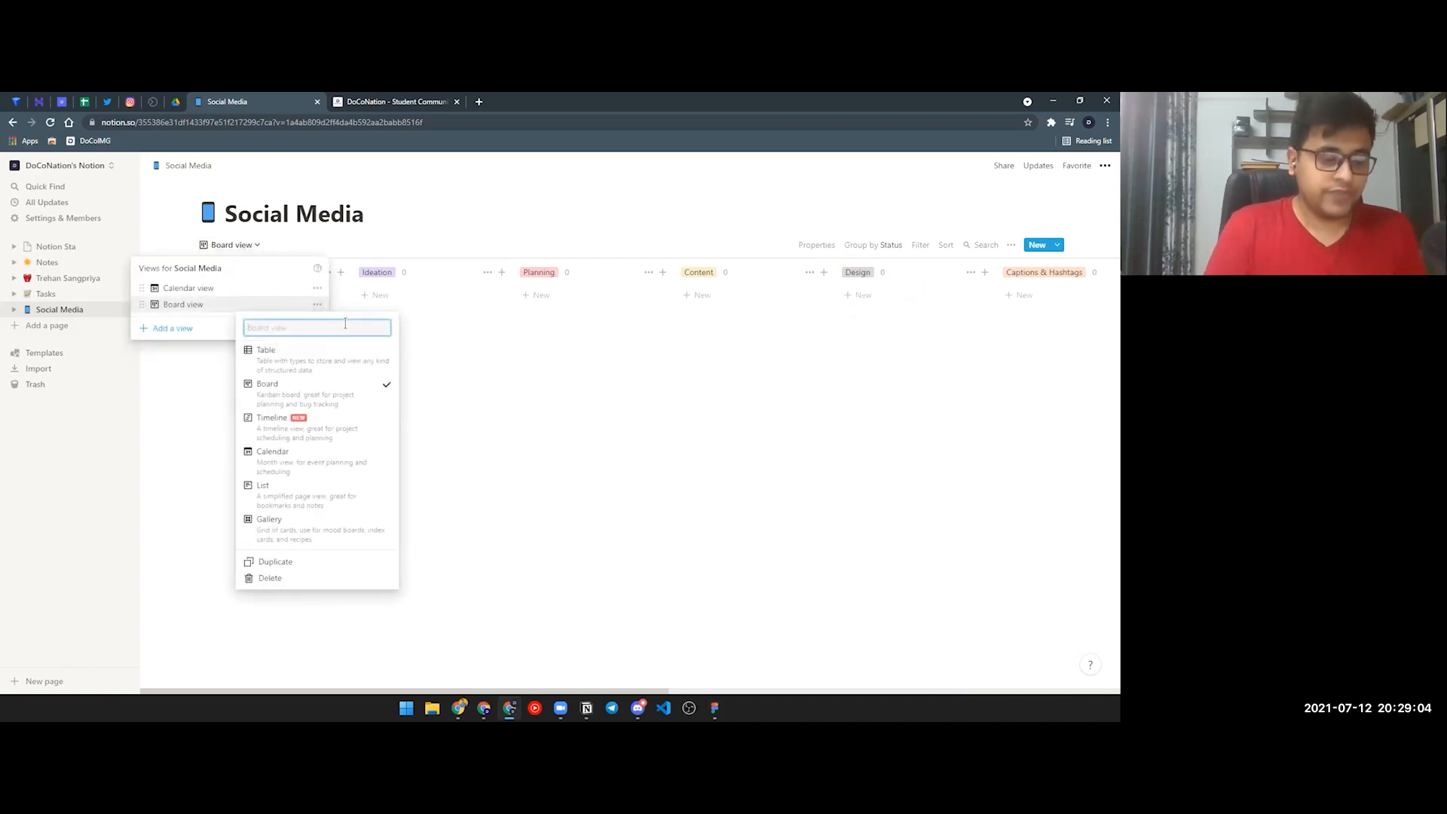
{"action": "type", "text": "Sta"}
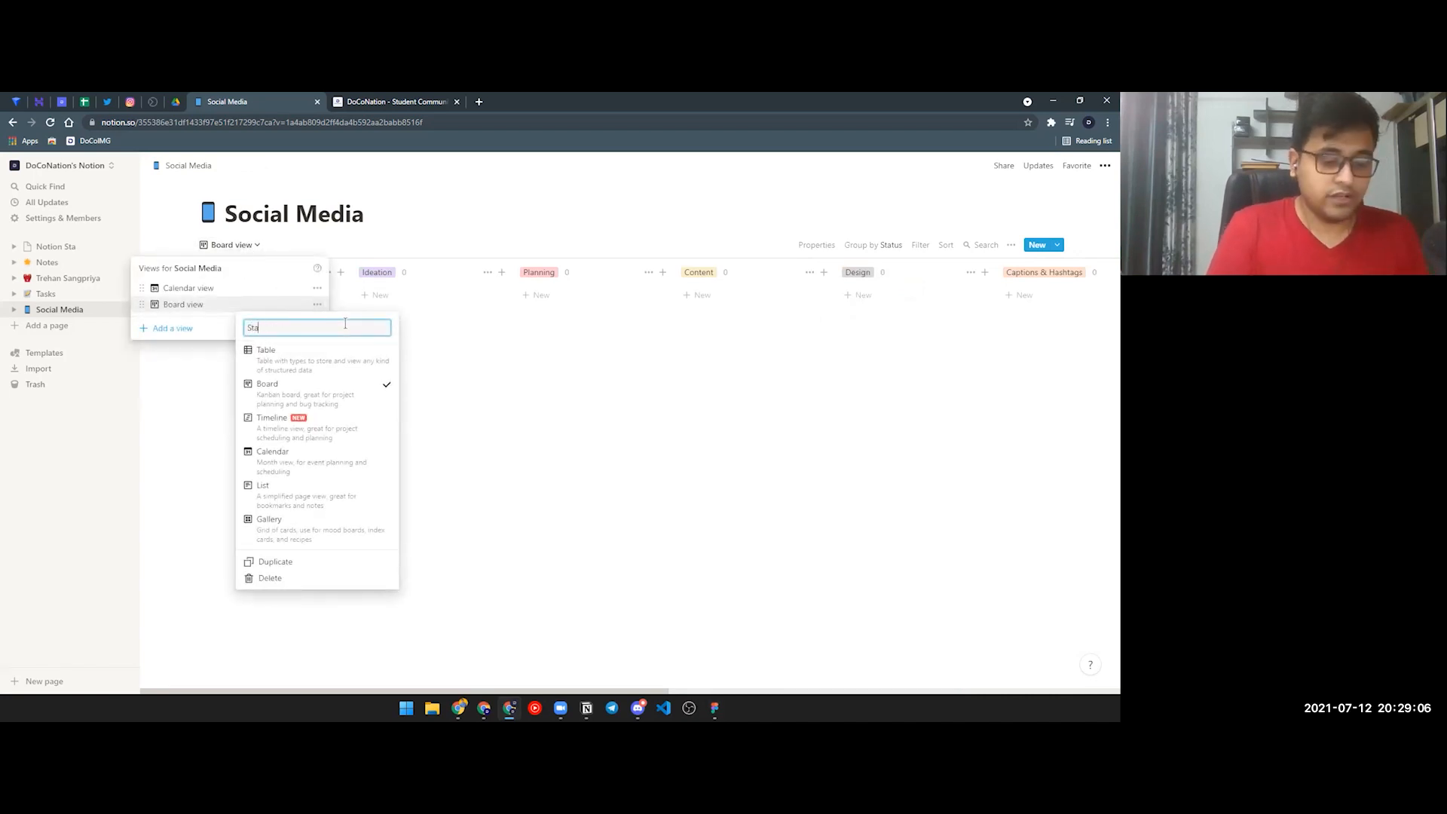
{"action": "type", "text": "tus V"}
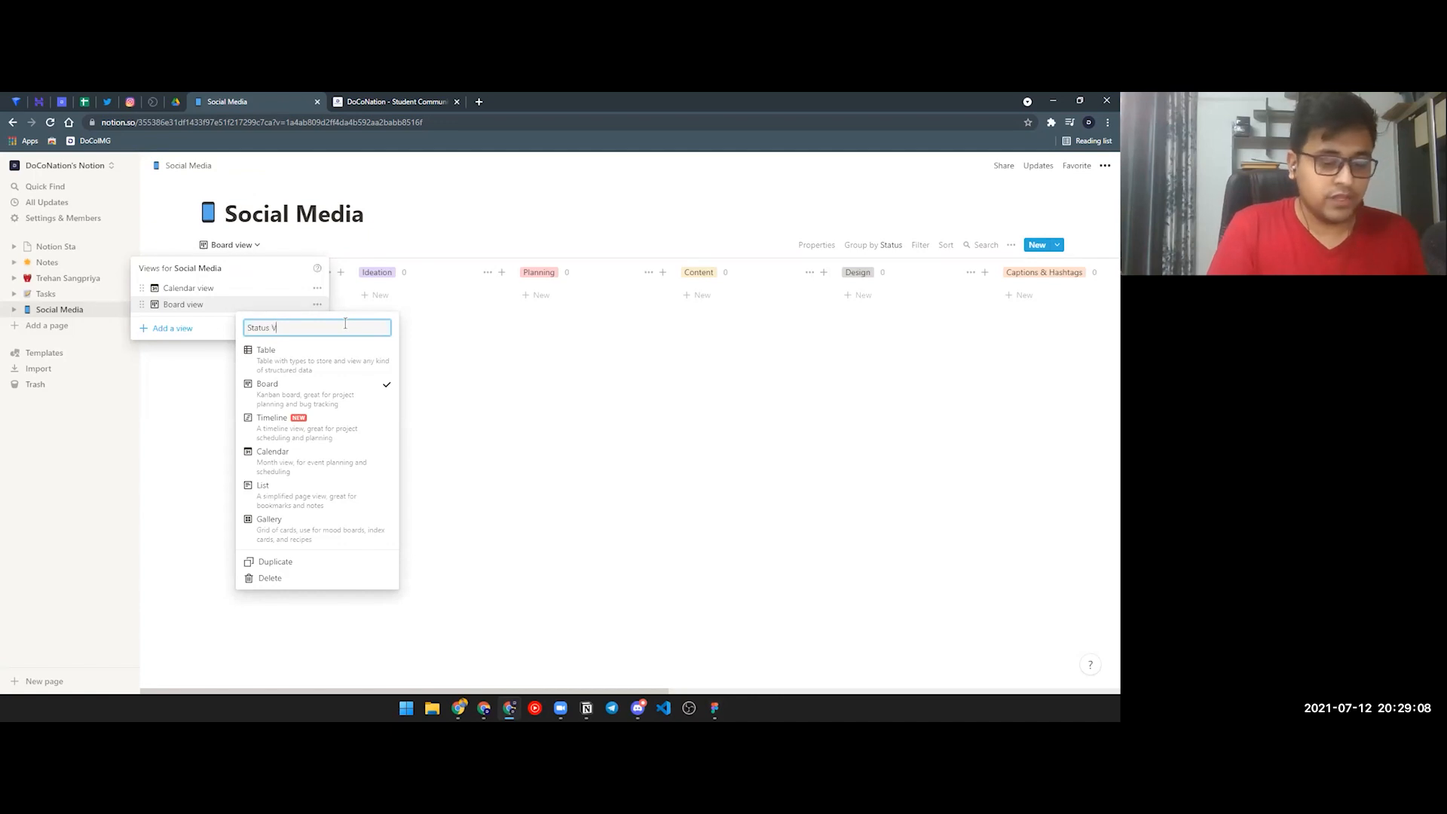
{"action": "key", "text": "BackSpace"}
{"action": "type", "text": "Board"}
{"action": "key", "text": "Return"}
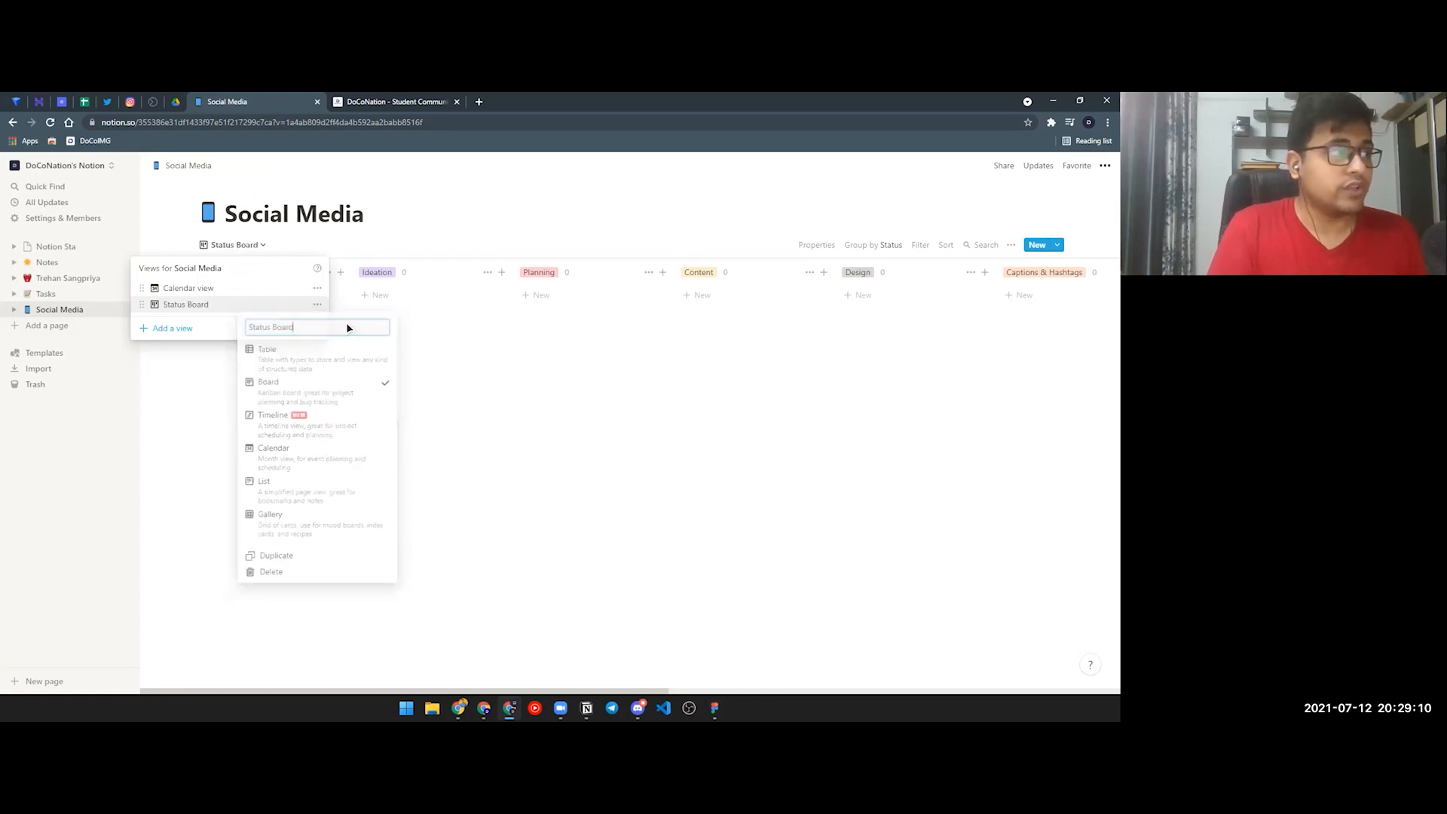
{"action": "left_click", "coordinate": [226, 246]}
Step: Add a second Board view to the Social Media database and group it by Type
{"action": "left_click", "coordinate": [229, 245]}
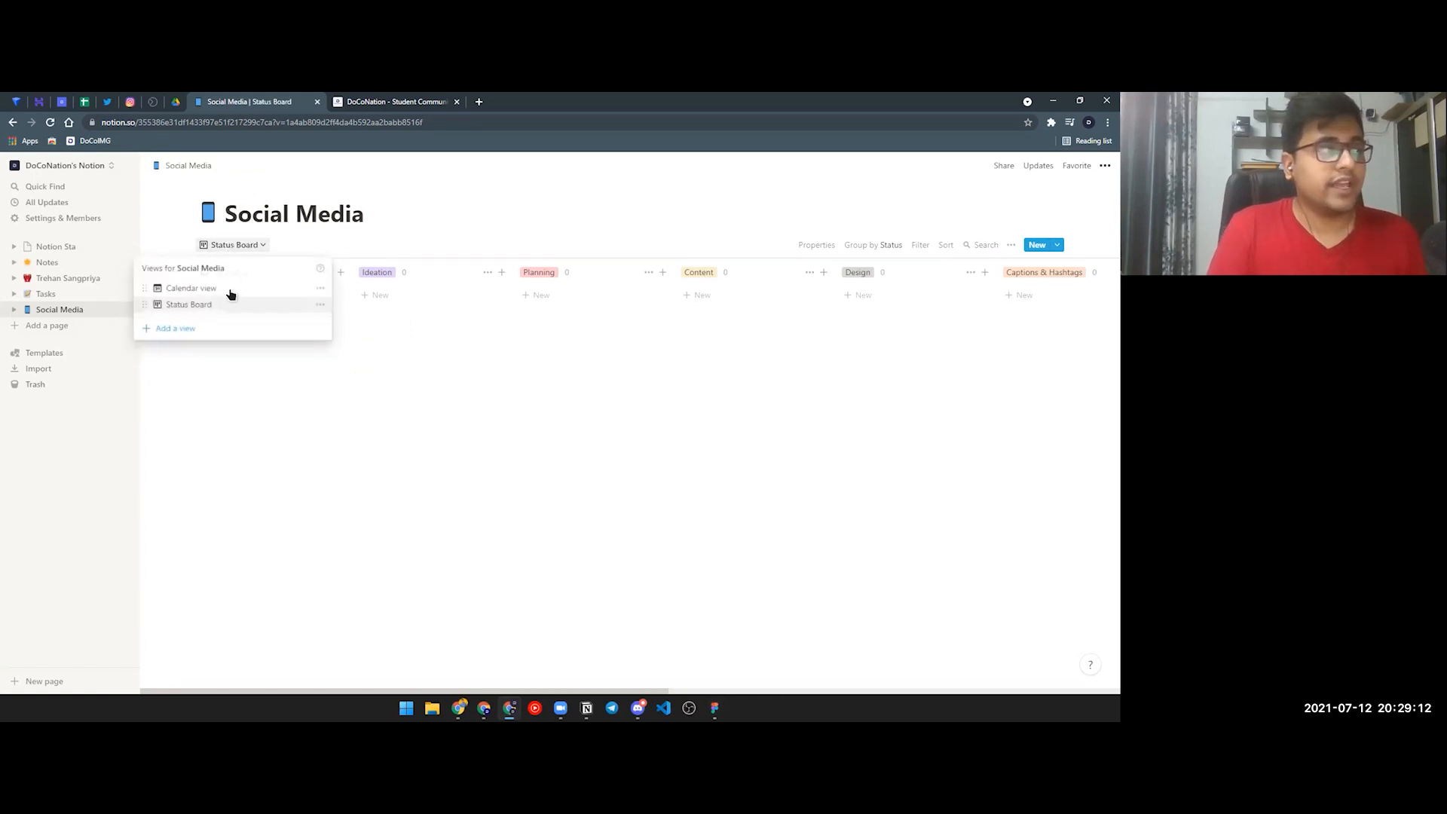
{"action": "left_click", "coordinate": [229, 326]}
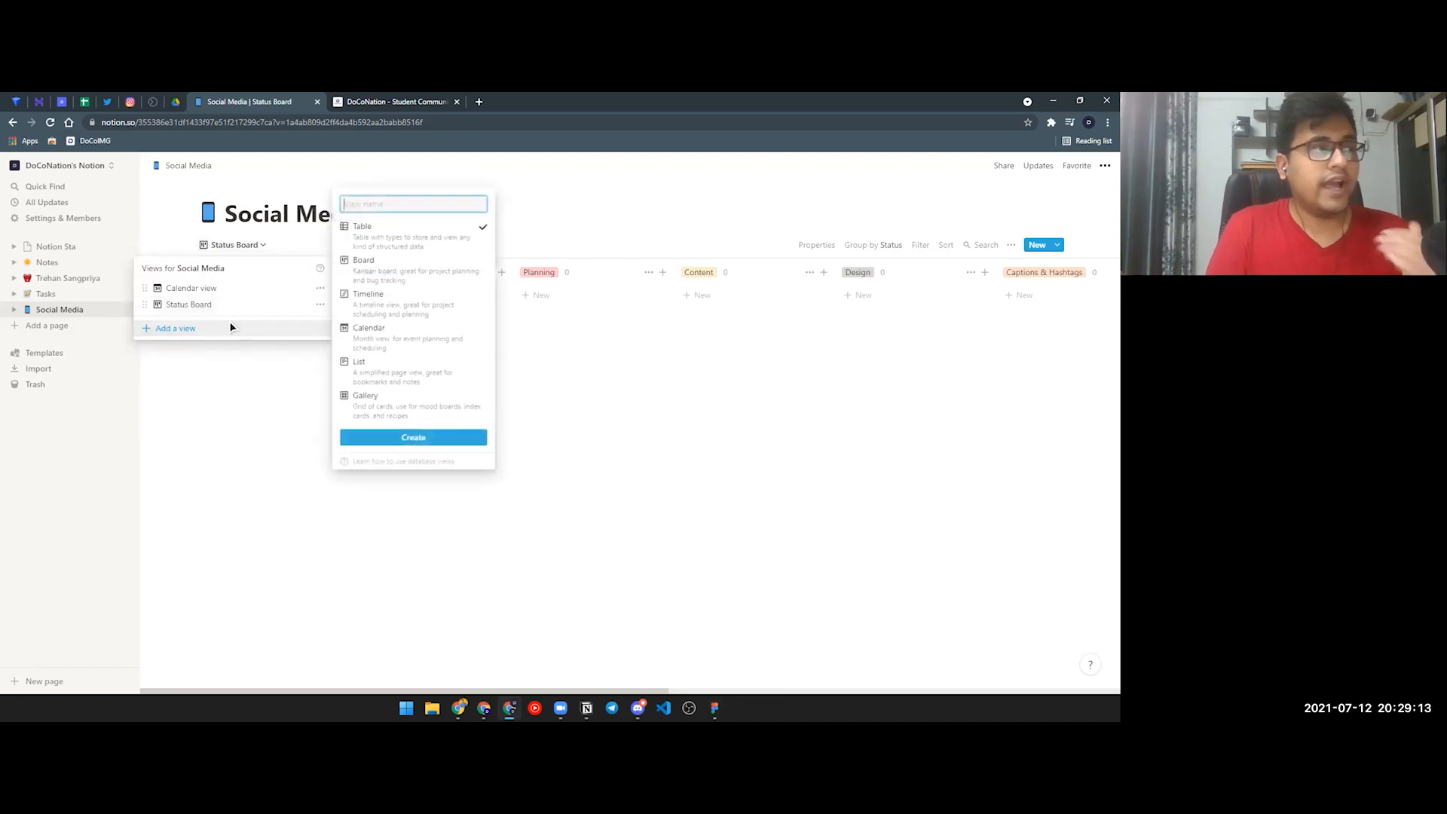
{"action": "left_click", "coordinate": [376, 265]}
{"action": "left_click", "coordinate": [380, 435]}
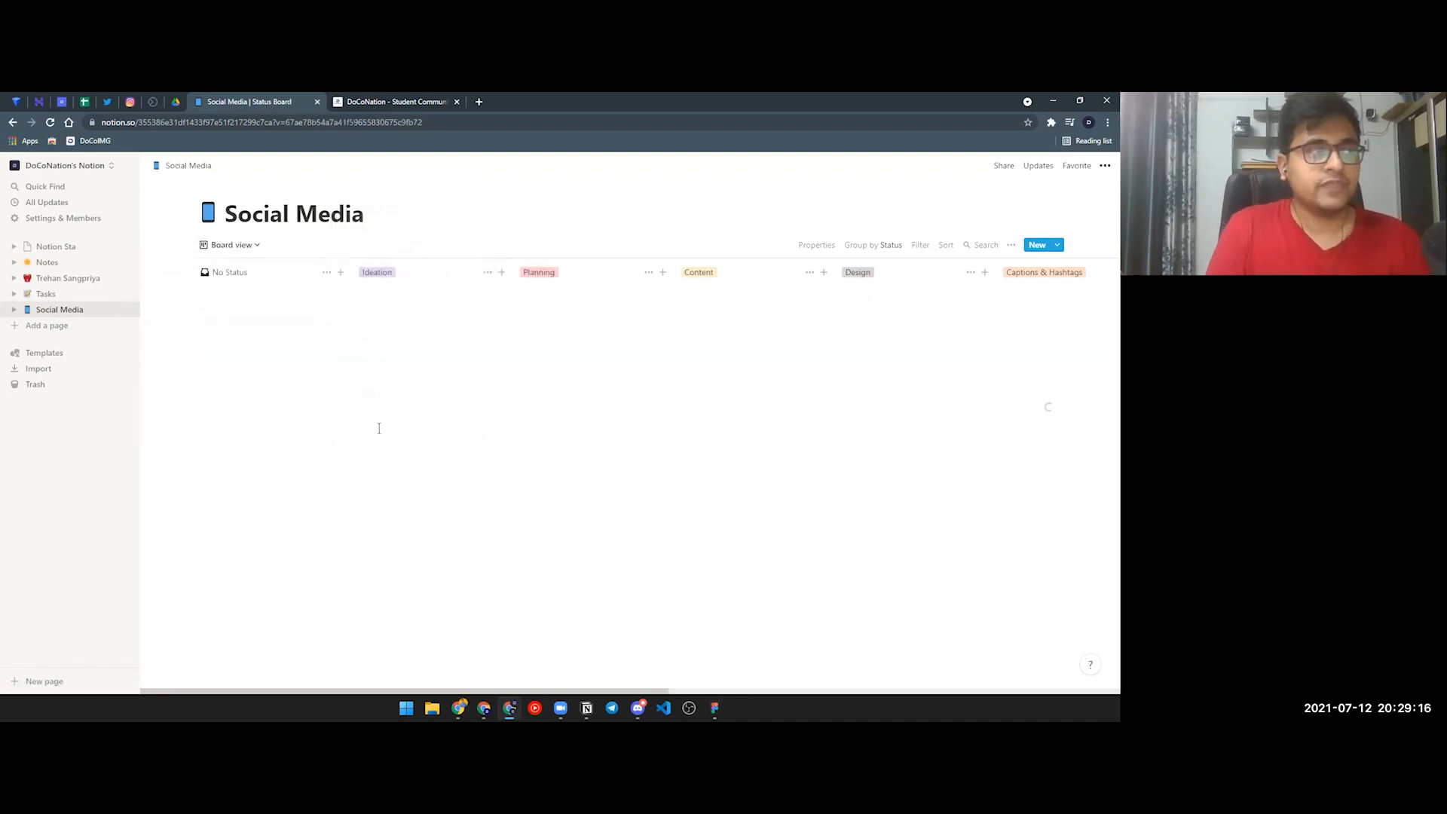
{"action": "left_click", "coordinate": [872, 245]}
{"action": "left_click", "coordinate": [847, 299]}
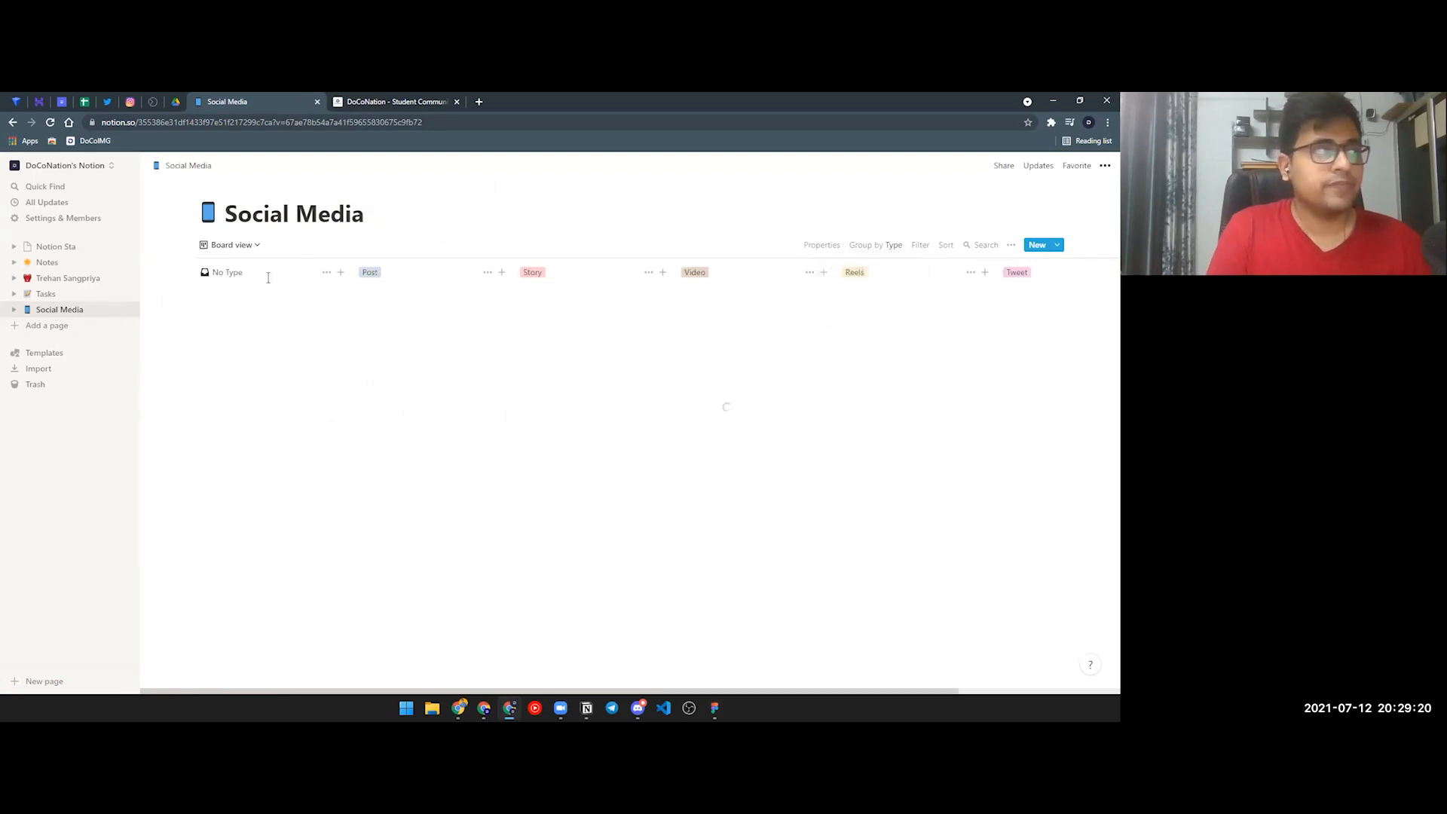
Step: Rename the new board view grouped by Type to "Type of Post (Board)"
{"action": "left_click", "coordinate": [250, 249]}
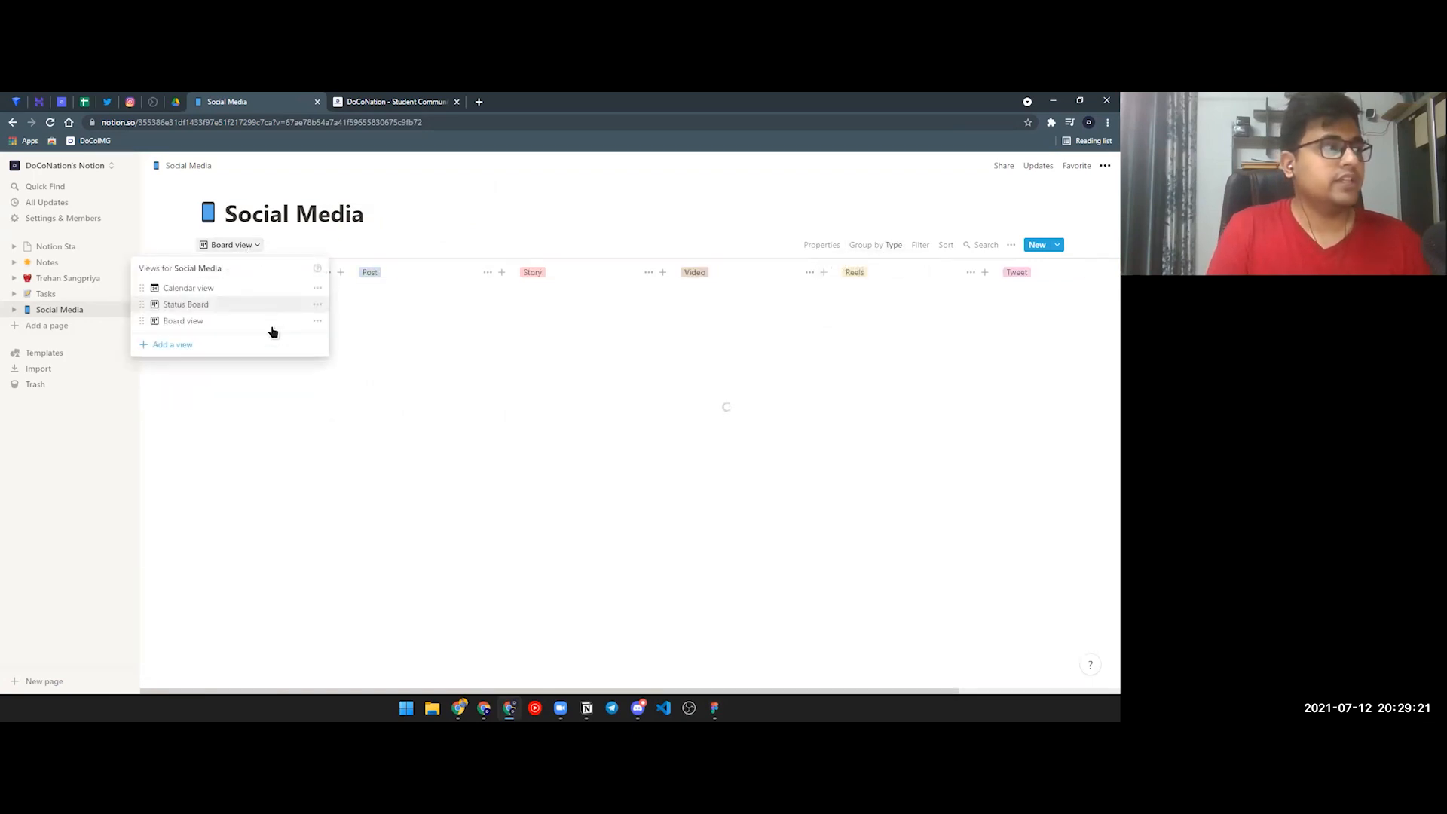
{"action": "left_click", "coordinate": [317, 321]}
{"action": "type", "text": "Type of P"}
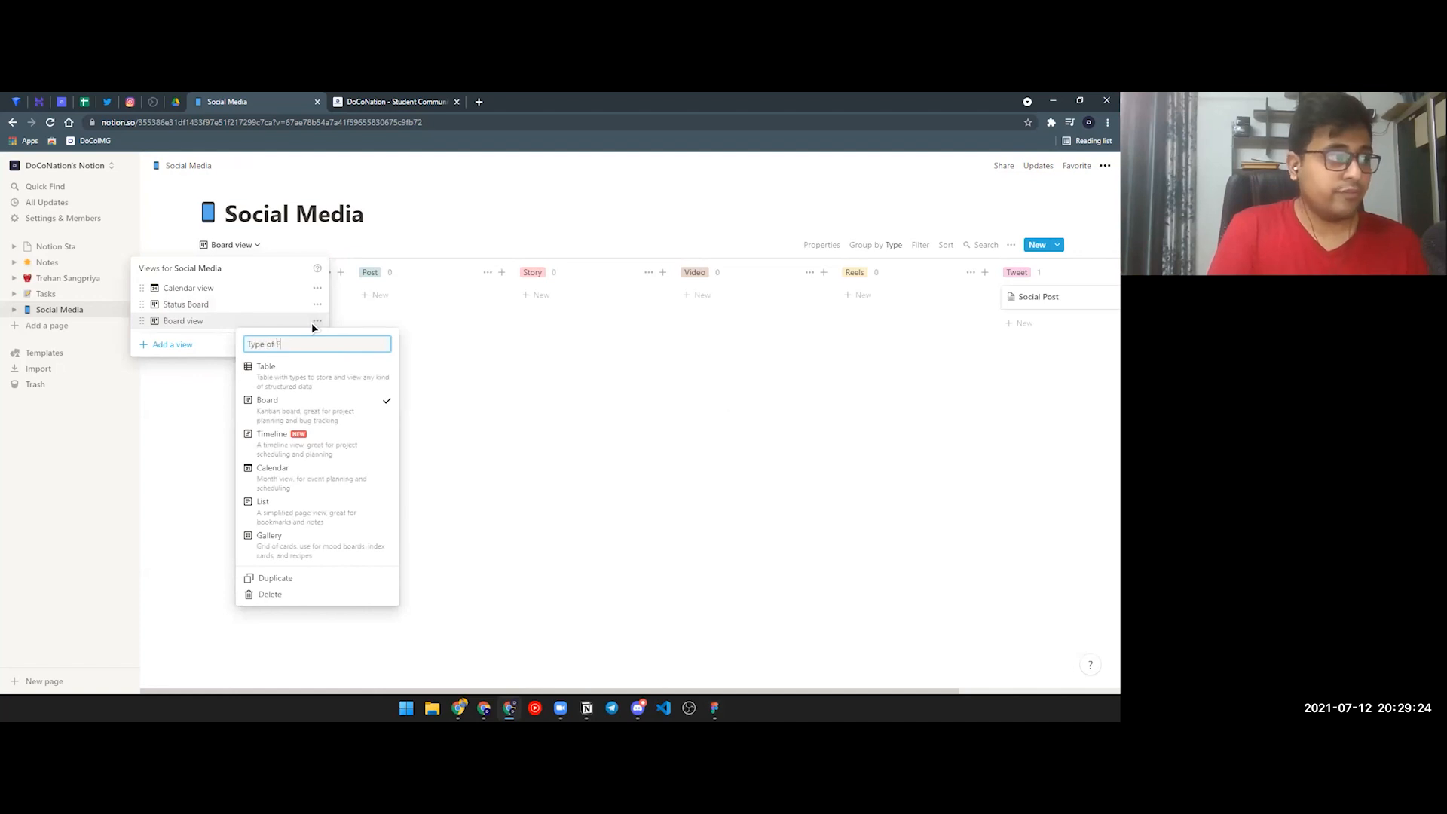
{"action": "type", "text": "ost (Boa"}
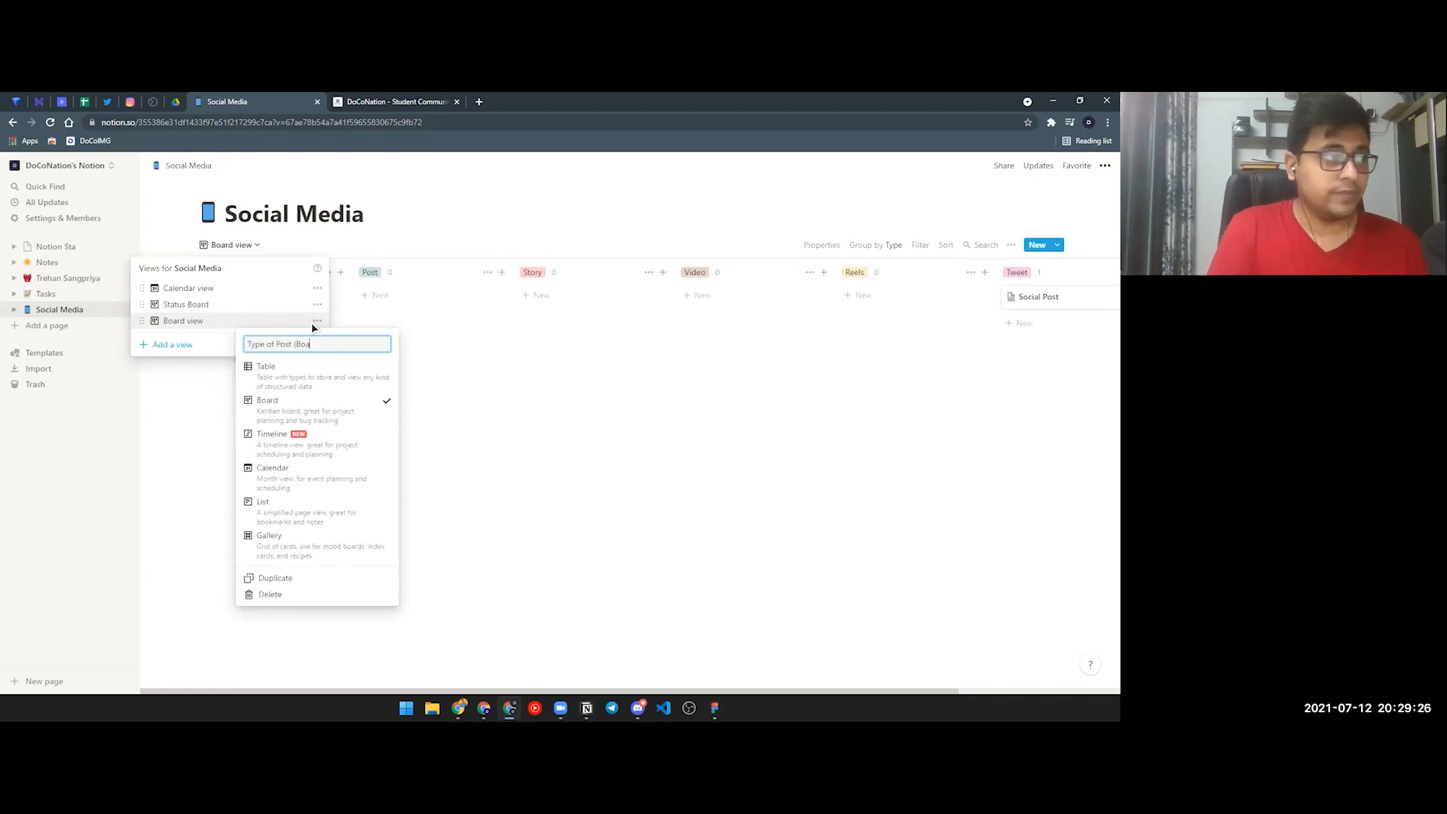
{"action": "type", "text": "rd)"}
{"action": "key", "text": "Return"}
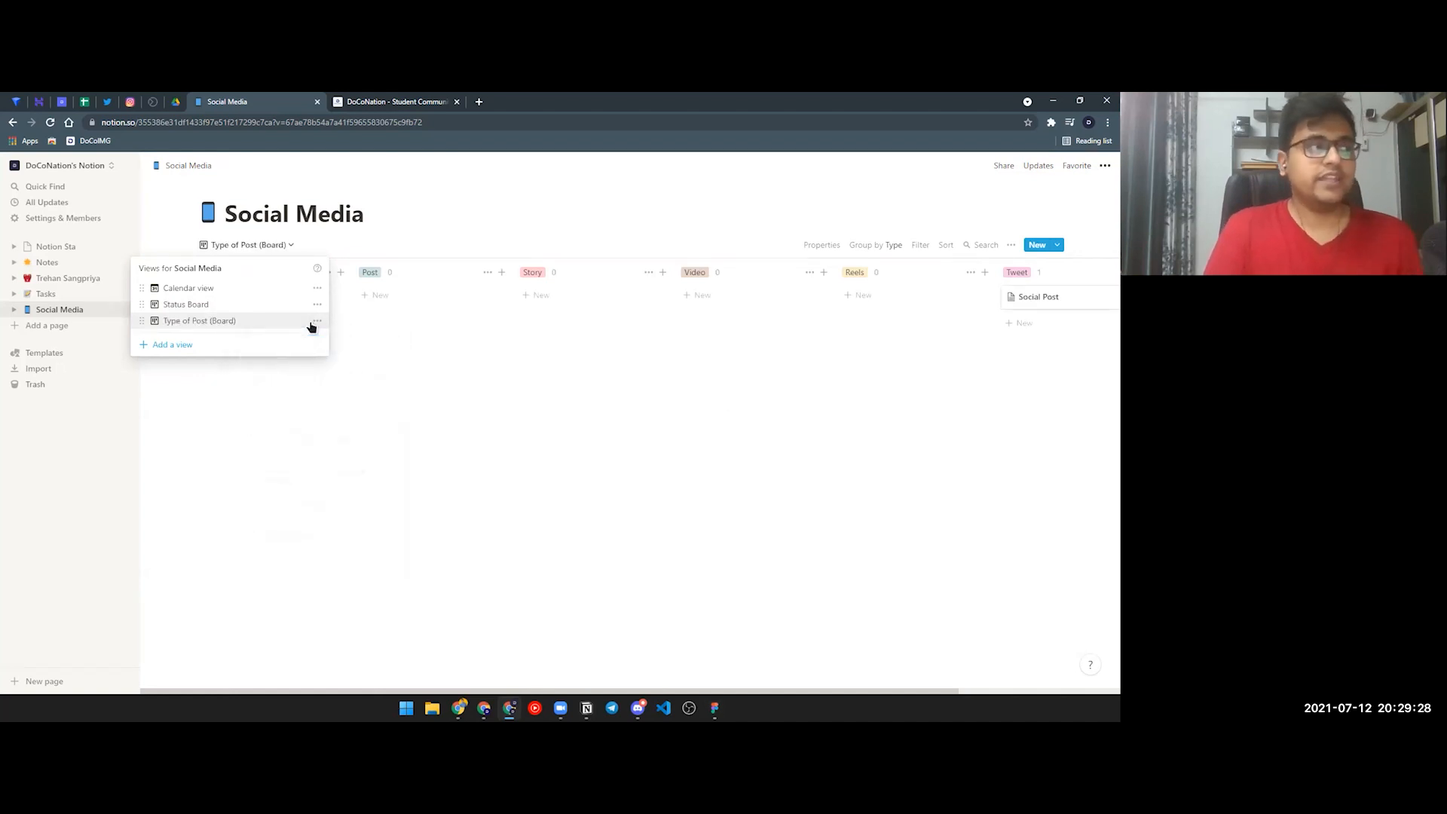
{"action": "left_click", "coordinate": [527, 512]}
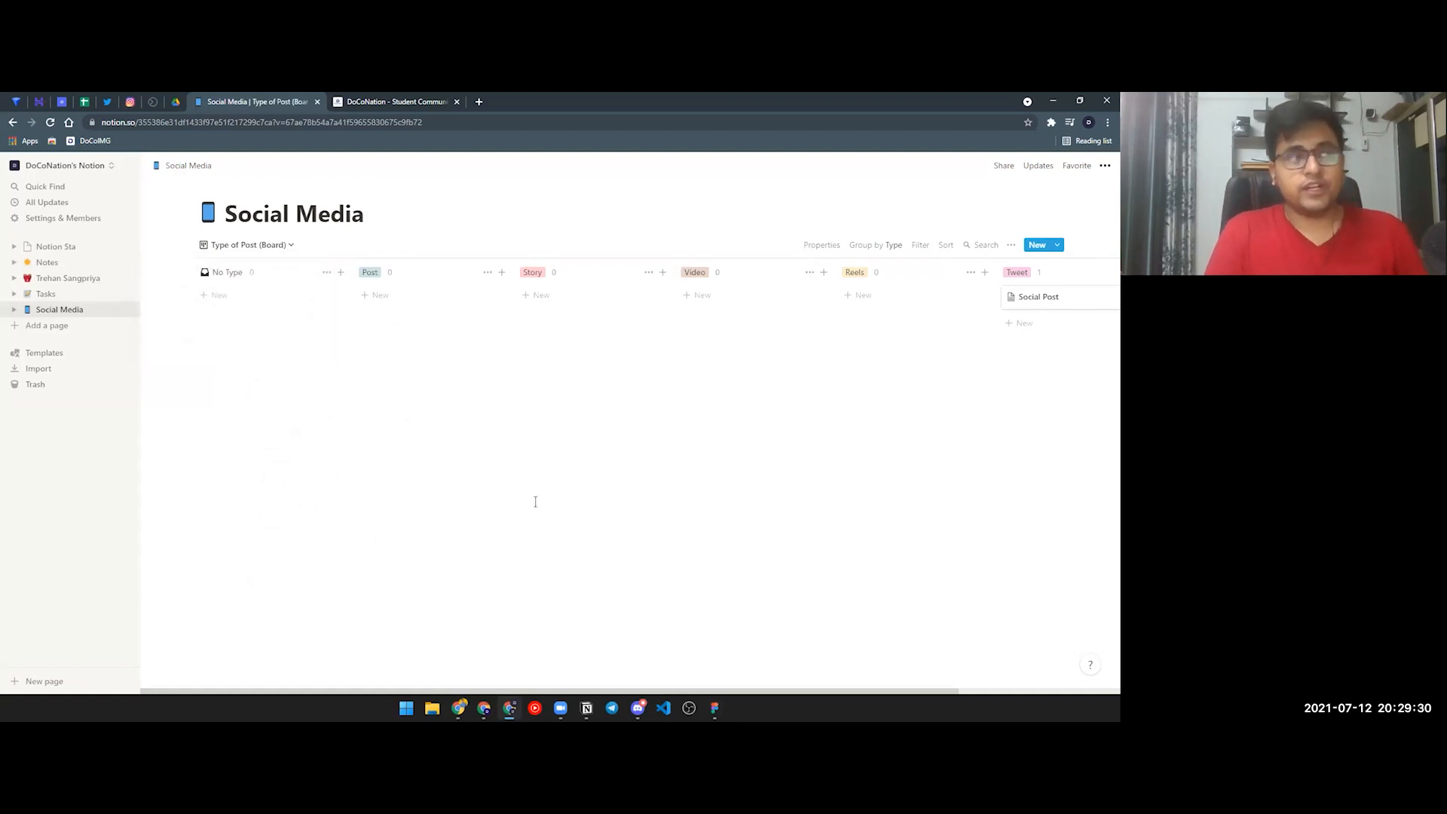
Step: Look across the post-type board's columns and switch the database back to the Calendar view
{"action": "scroll", "coordinate": [531, 467], "scroll_direction": "right", "scroll_amount": 2}
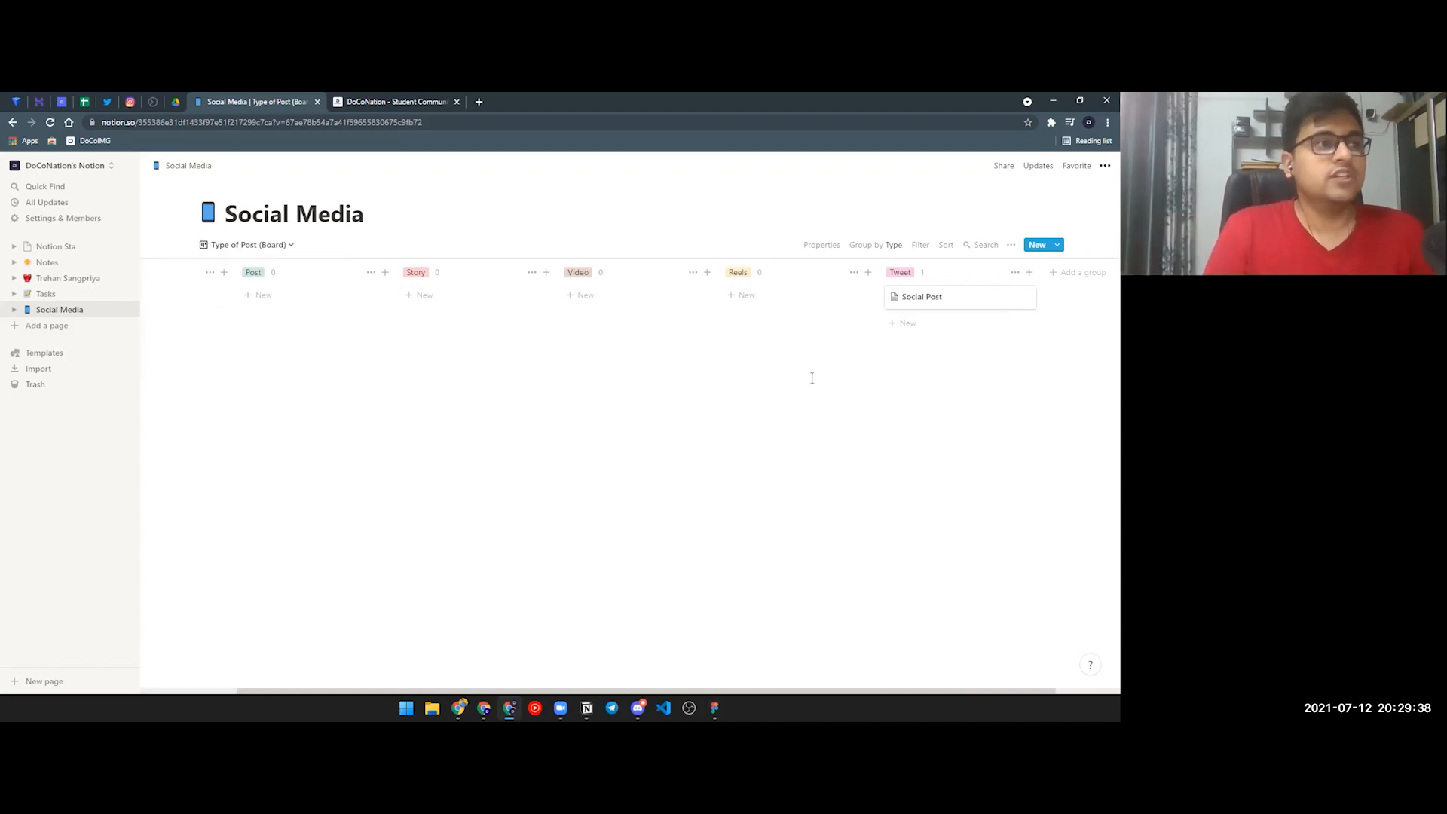
{"action": "scroll", "coordinate": [288, 339], "scroll_direction": "left", "scroll_amount": 2}
{"action": "left_click", "coordinate": [268, 249]}
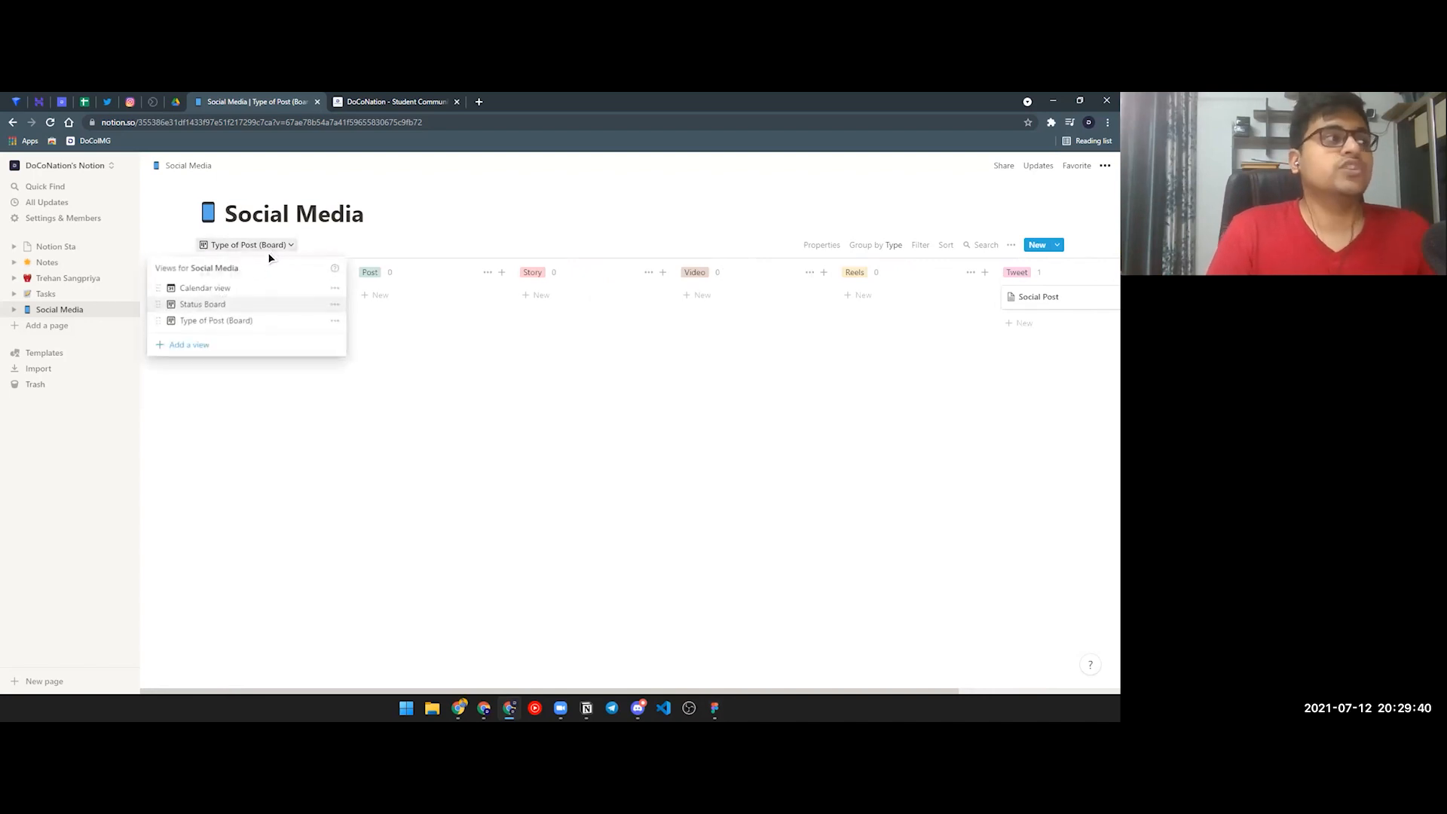
{"action": "left_click", "coordinate": [255, 289]}
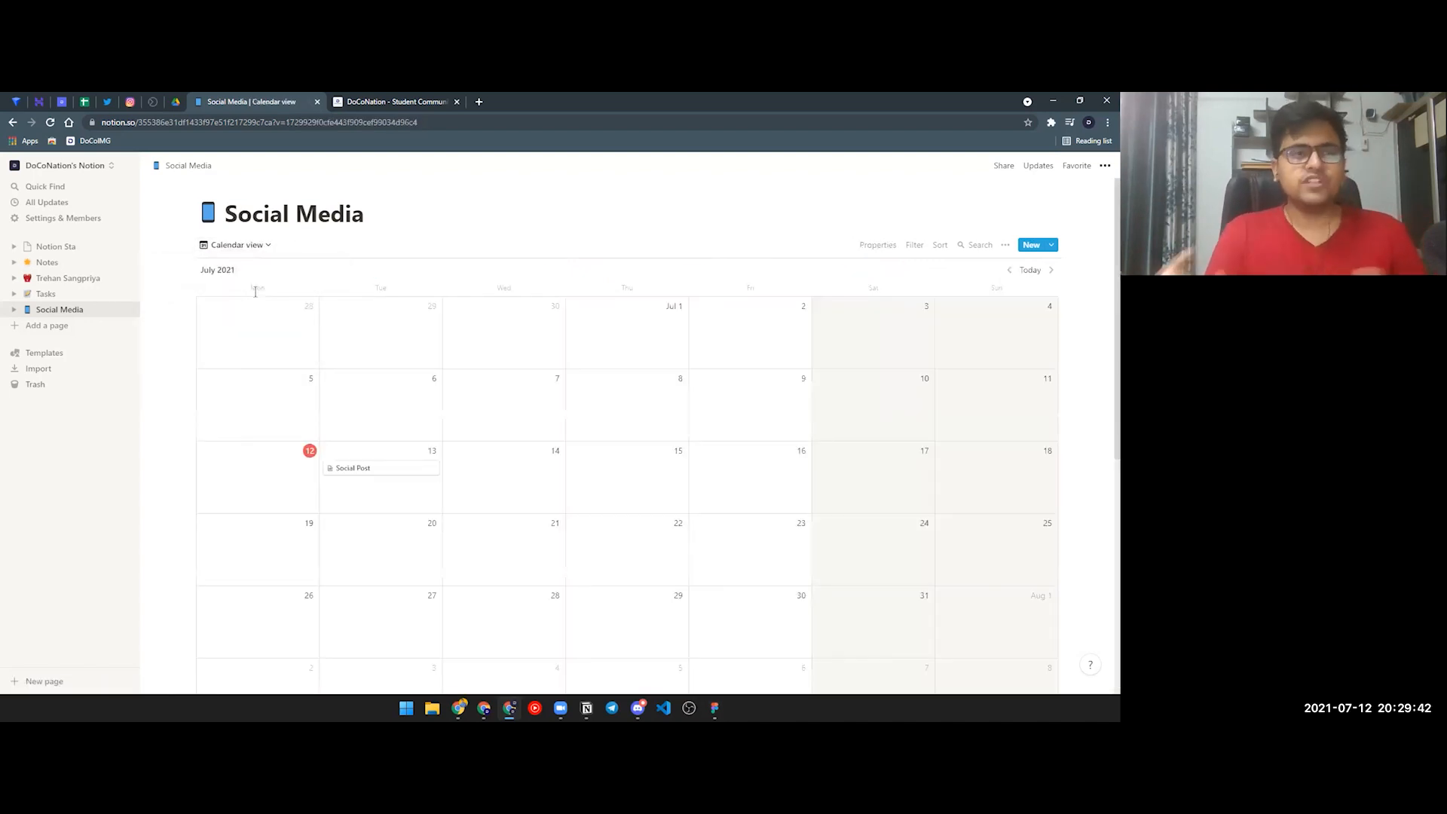
Step: Preview the Timeline and Gallery layouts offered for a new view without creating one
{"action": "left_click", "coordinate": [254, 247]}
{"action": "left_click", "coordinate": [216, 346]}
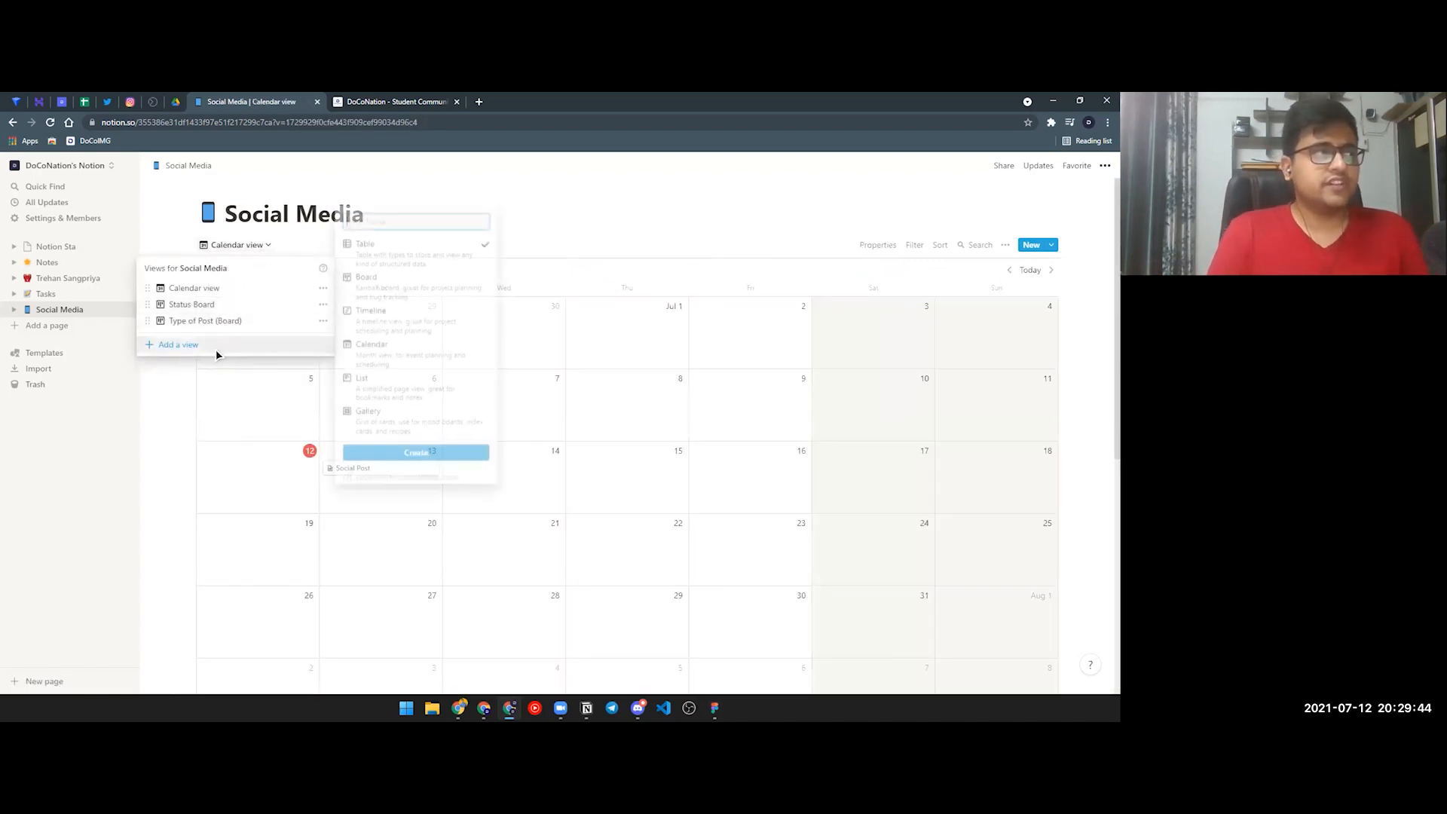
{"action": "mouse_move", "coordinate": [404, 331]}
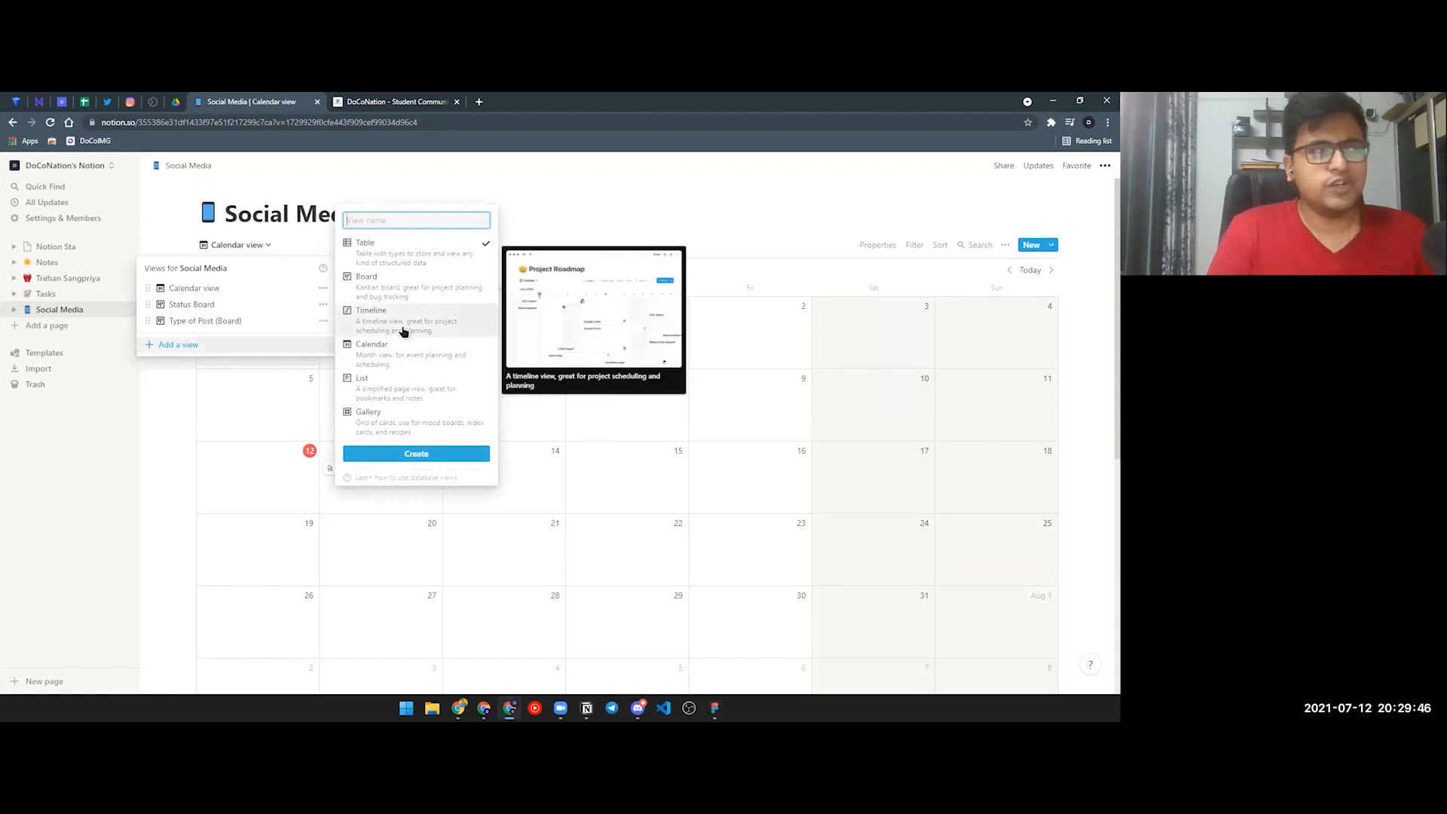
{"action": "mouse_move", "coordinate": [417, 413]}
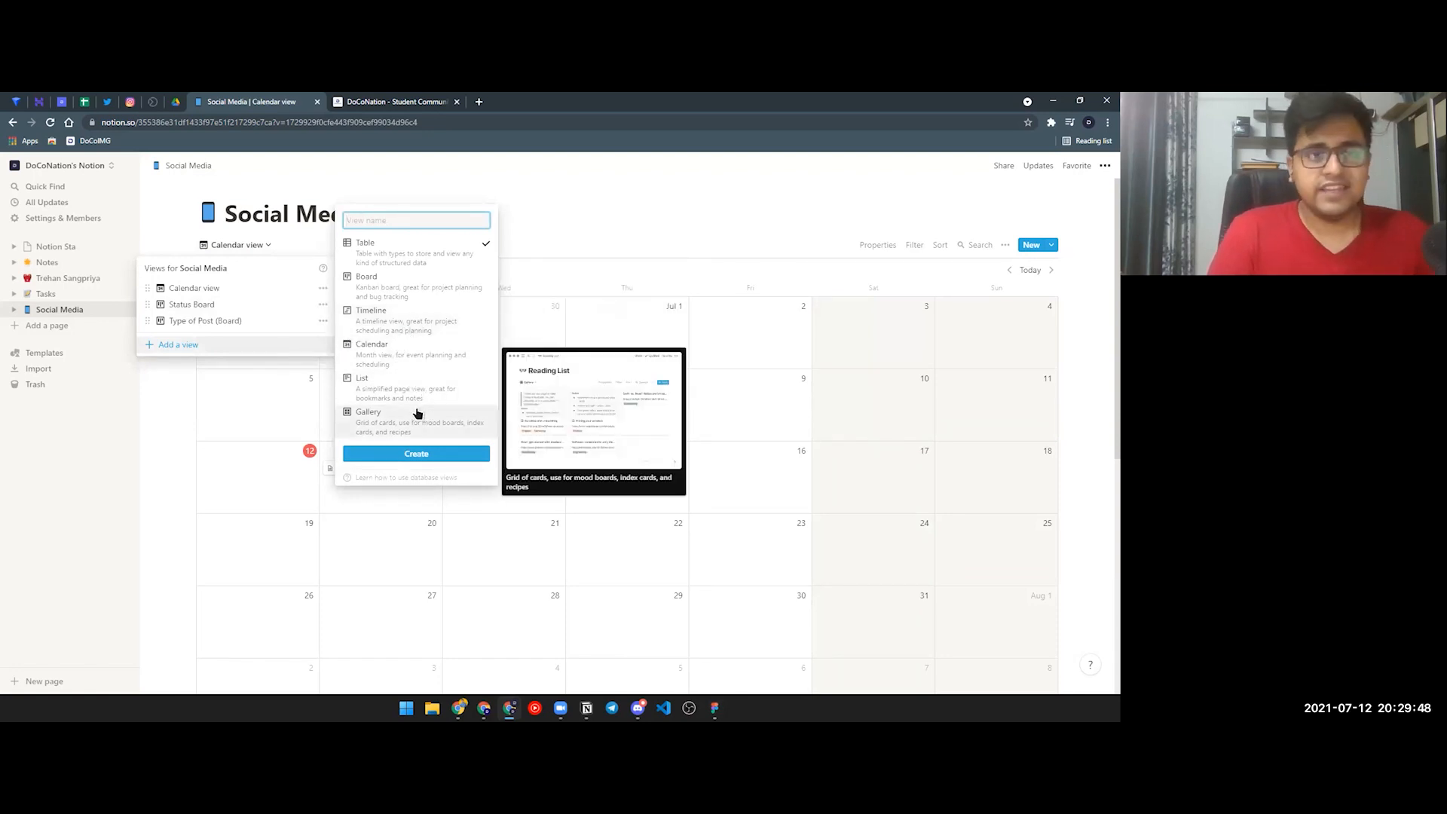
{"action": "left_click", "coordinate": [593, 238]}
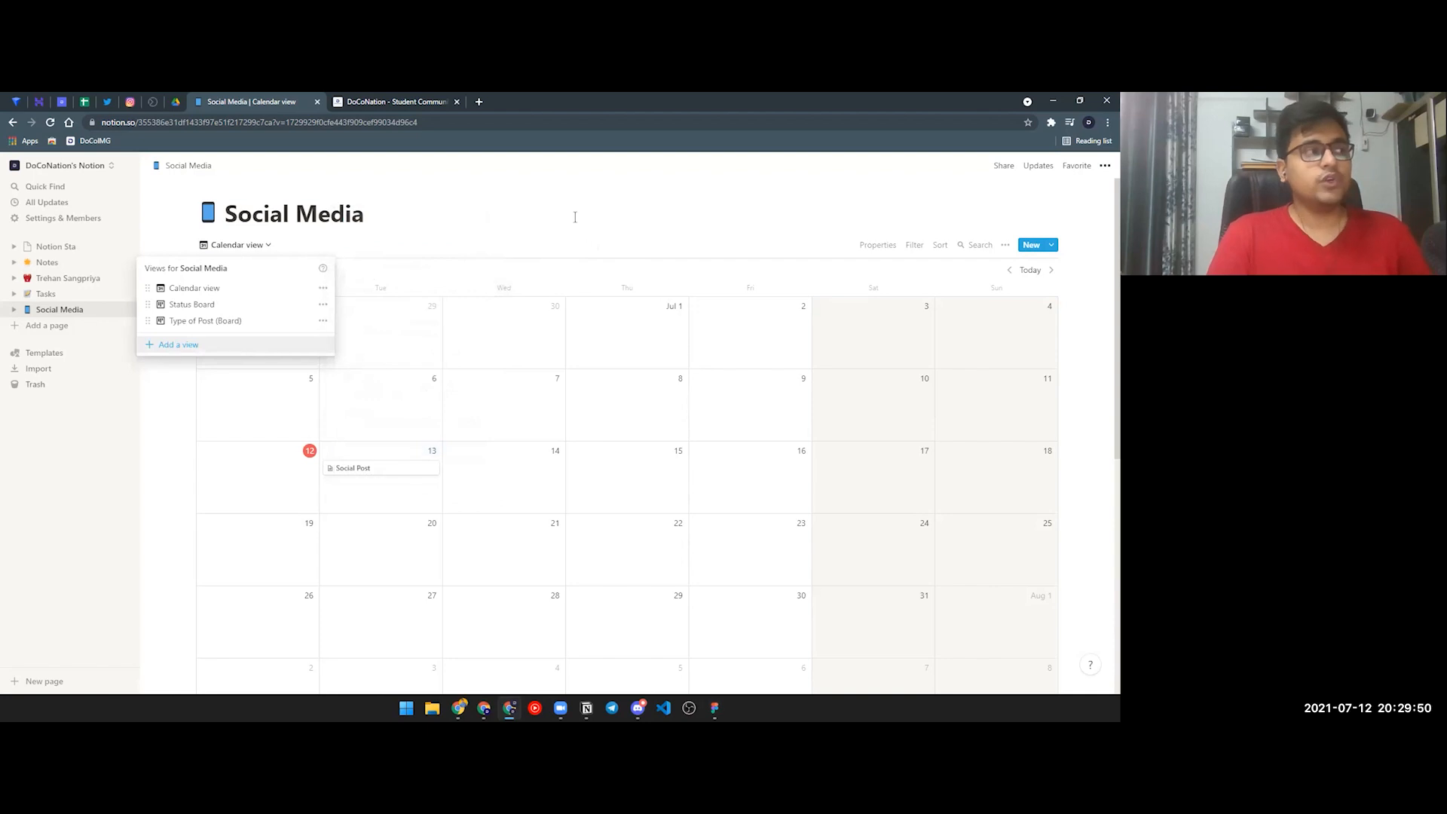
{"action": "left_click", "coordinate": [574, 217]}
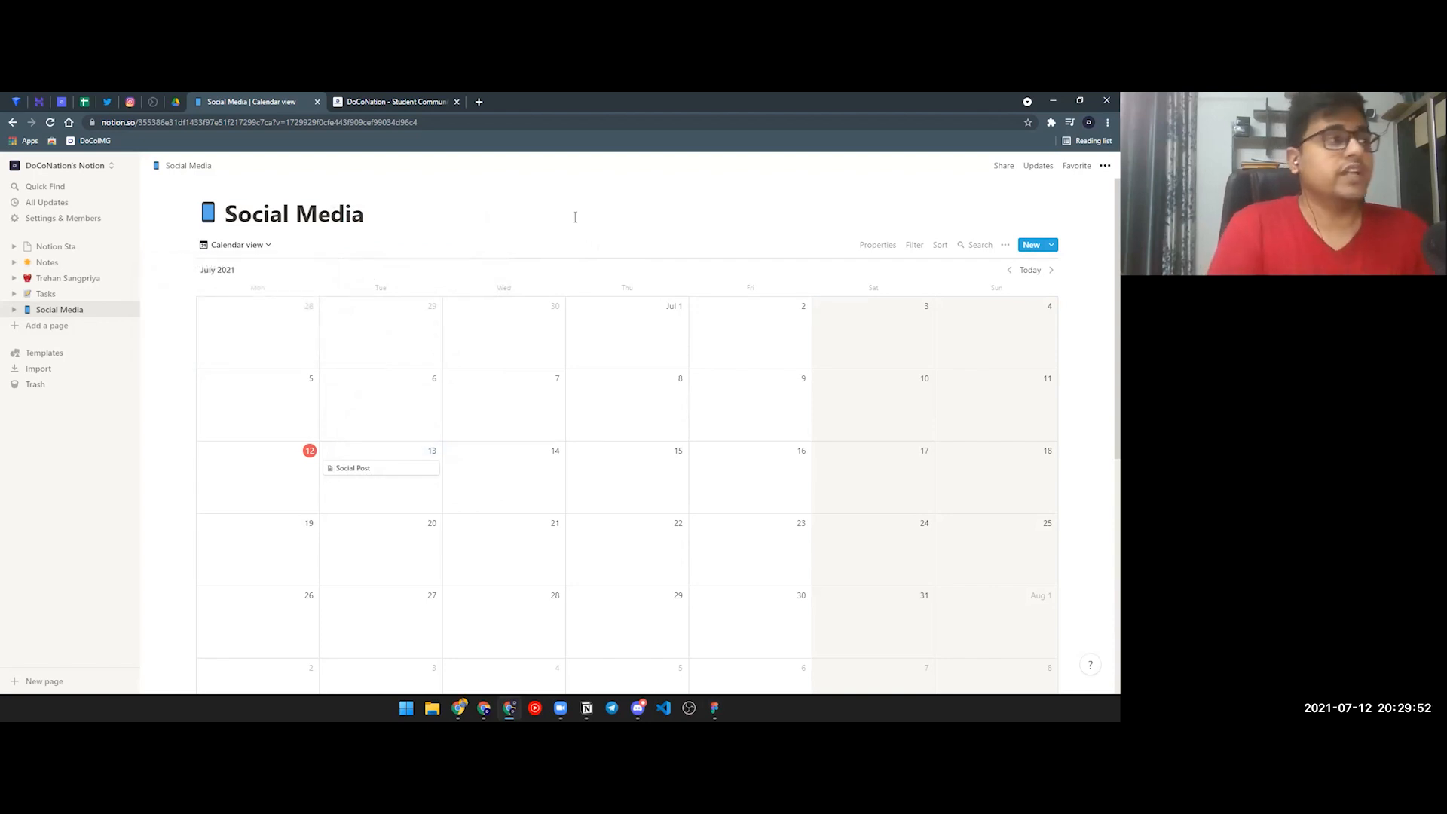